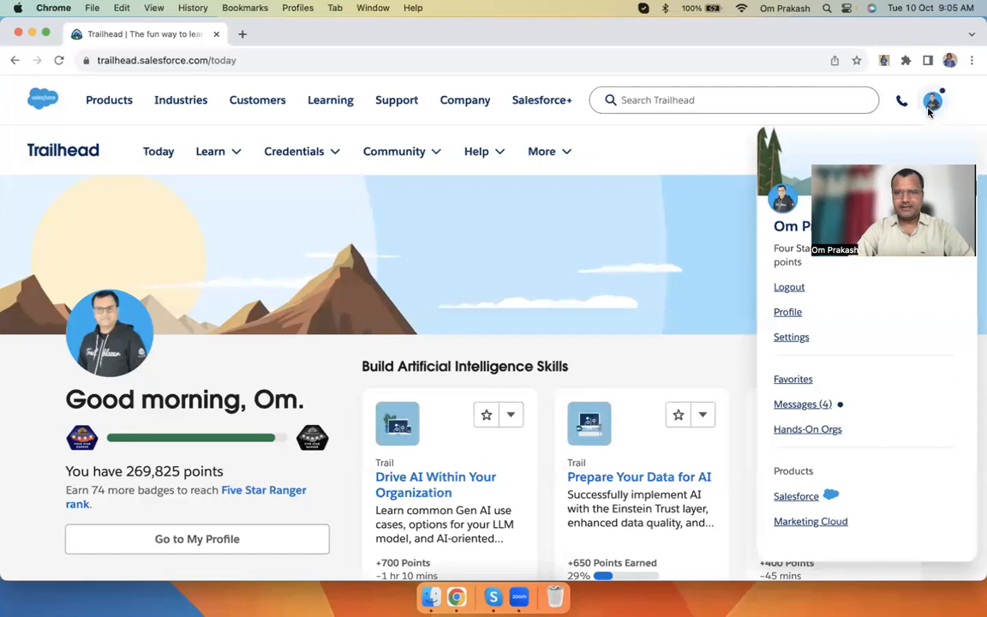
Launch the Learning 2023 playground org from Trailhead's Hands-On Orgs list in a new tab
left_click(811, 432)
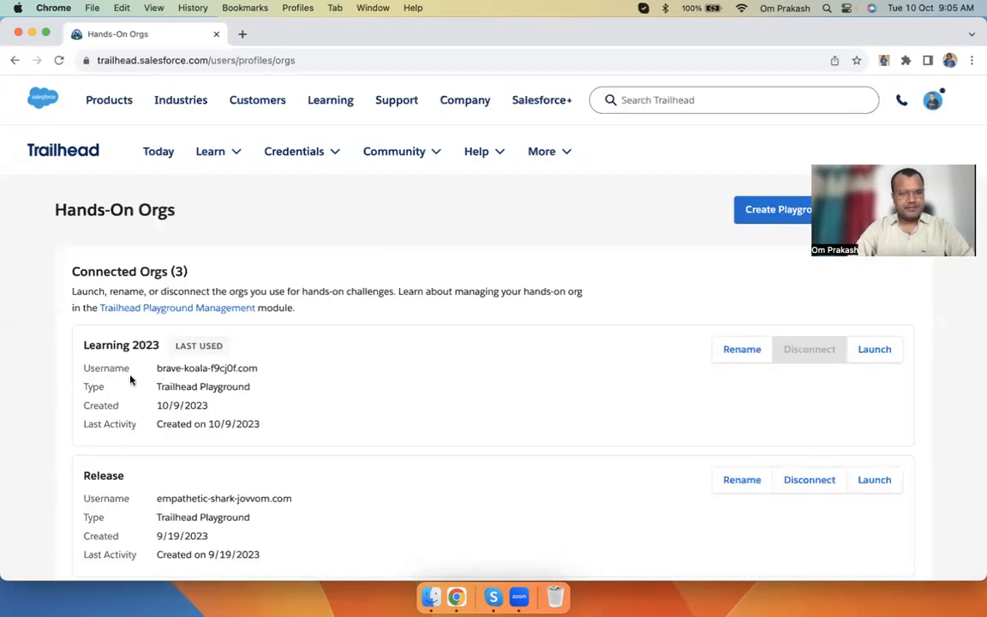
left_click_drag(84, 346, 152, 343)
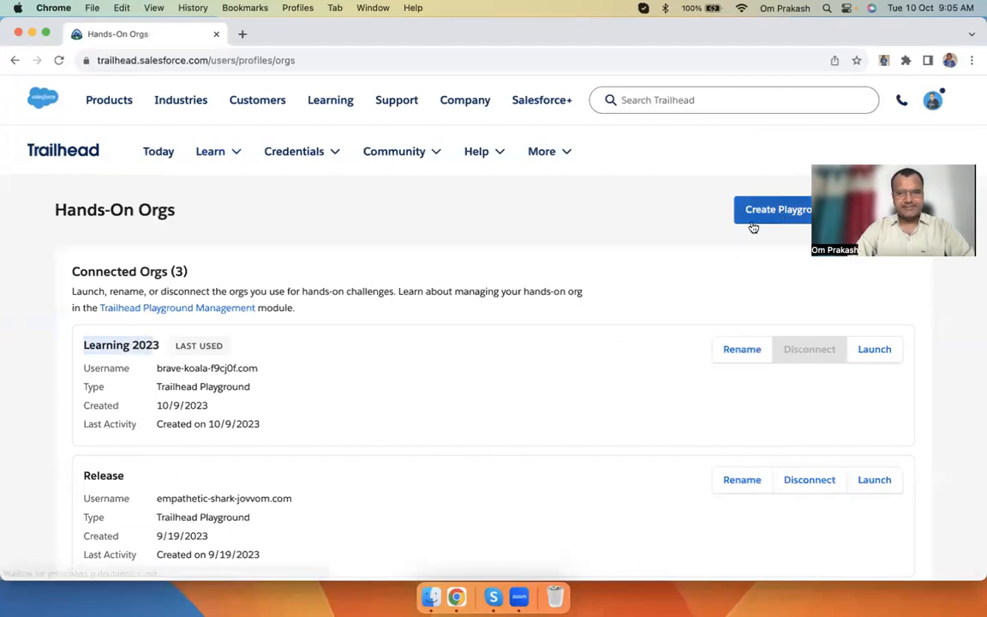
left_click(468, 448)
left_click(876, 351)
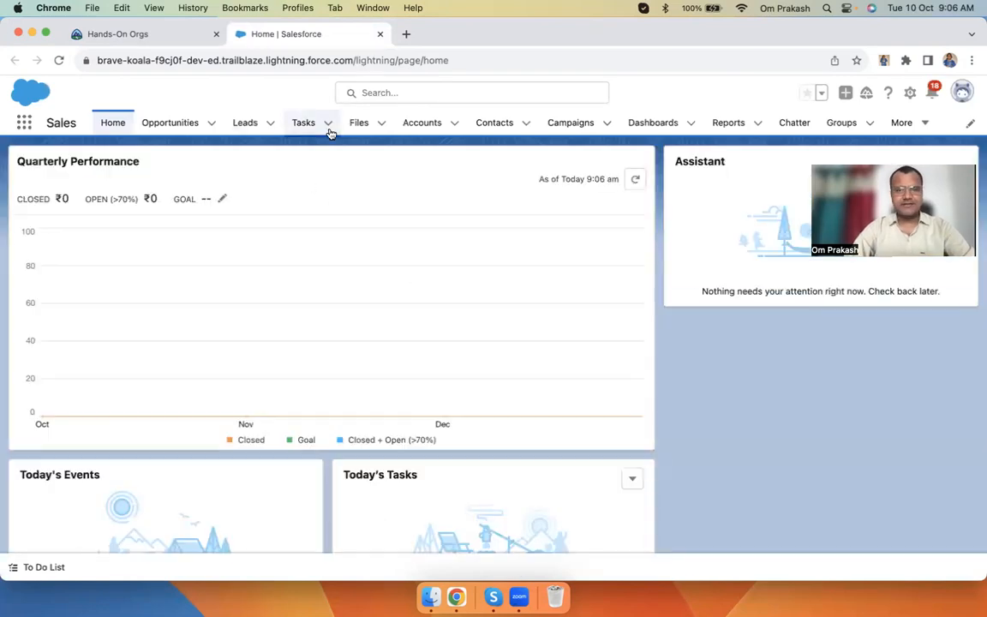
Open the AppyCrown lead from the Leads list, browse Accounts and Contacts, then reopen that lead
left_click(246, 125)
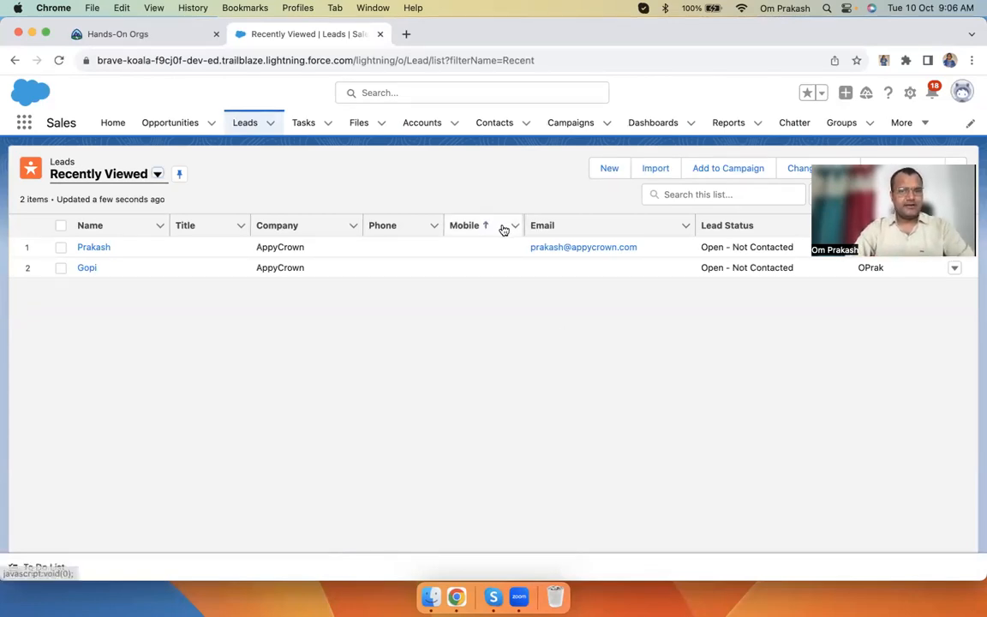
left_click(101, 250)
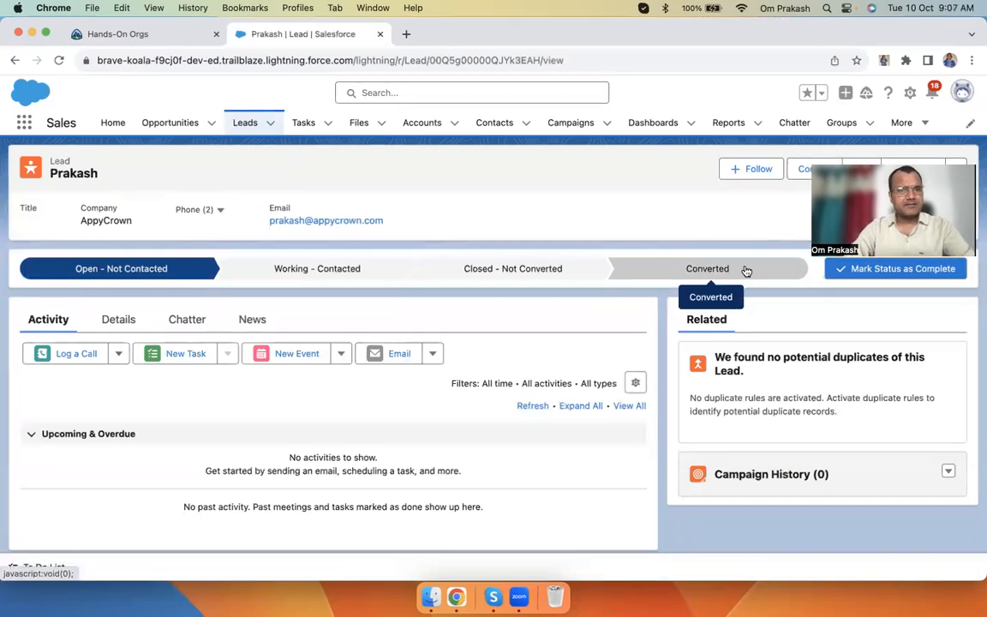
left_click(425, 134)
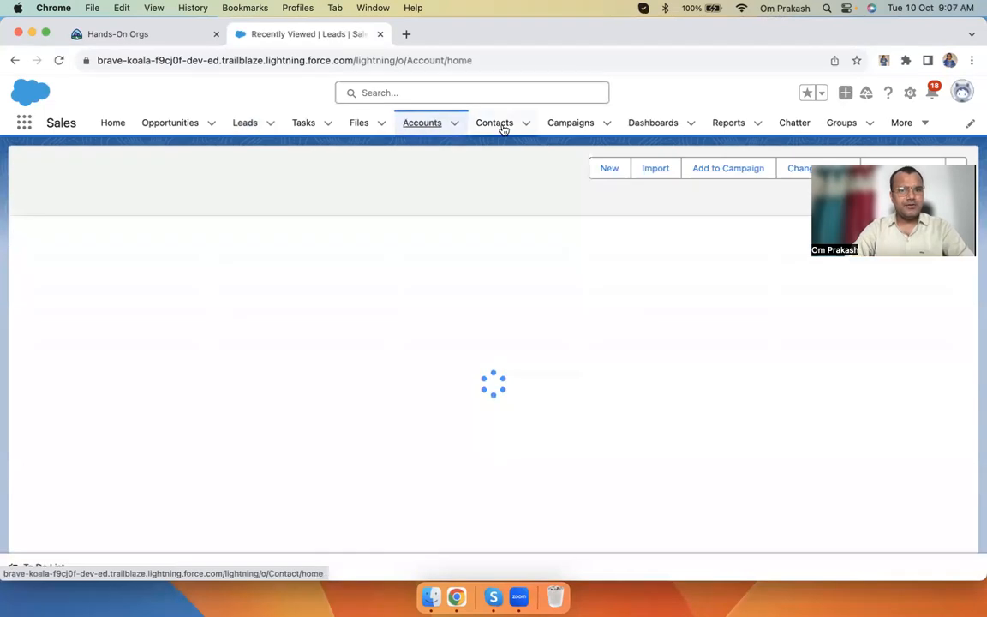
left_click(505, 129)
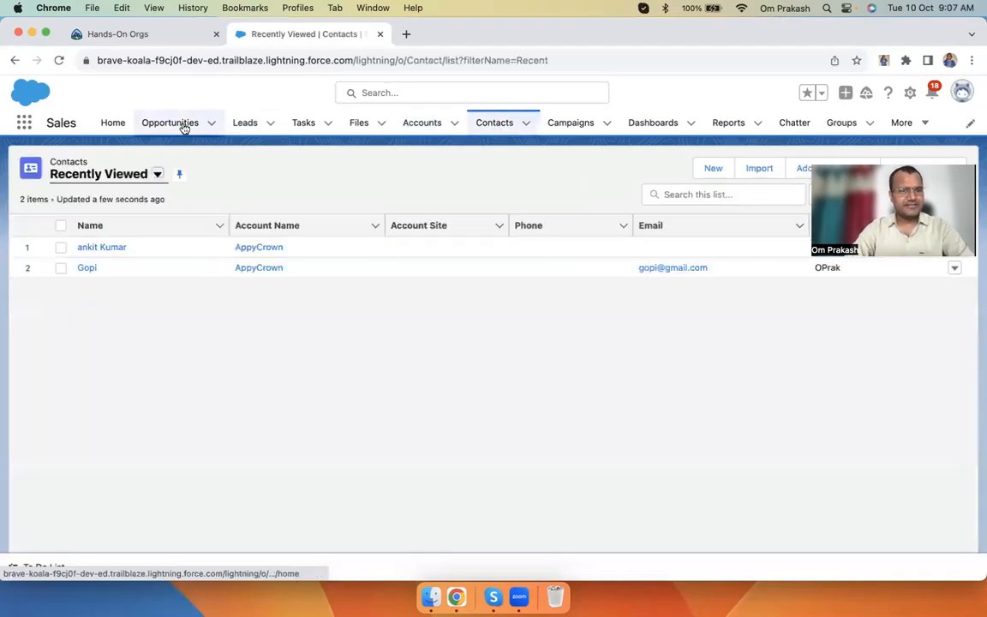
left_click(243, 126)
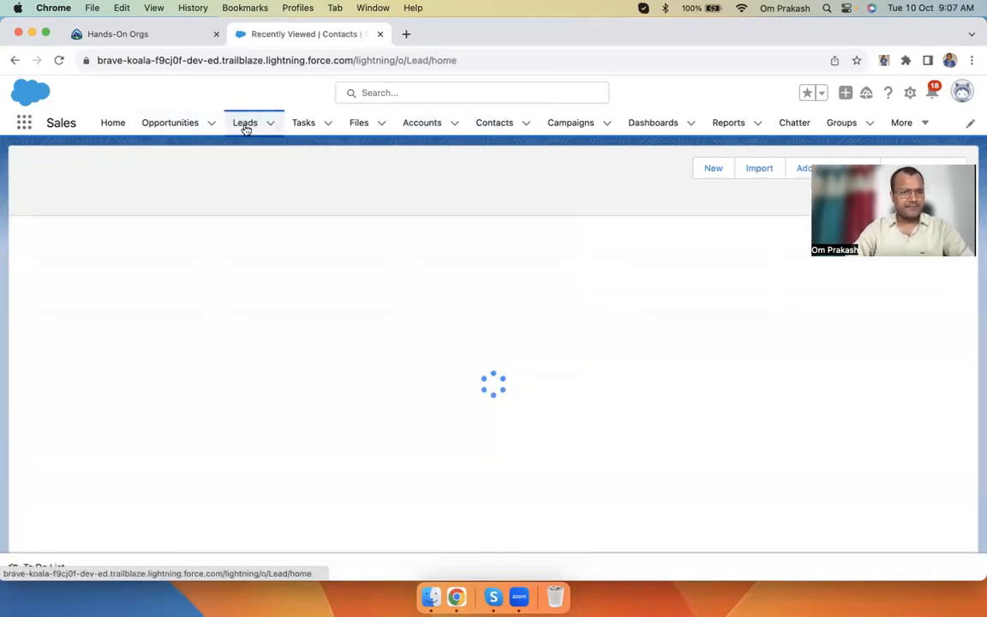
left_click(99, 253)
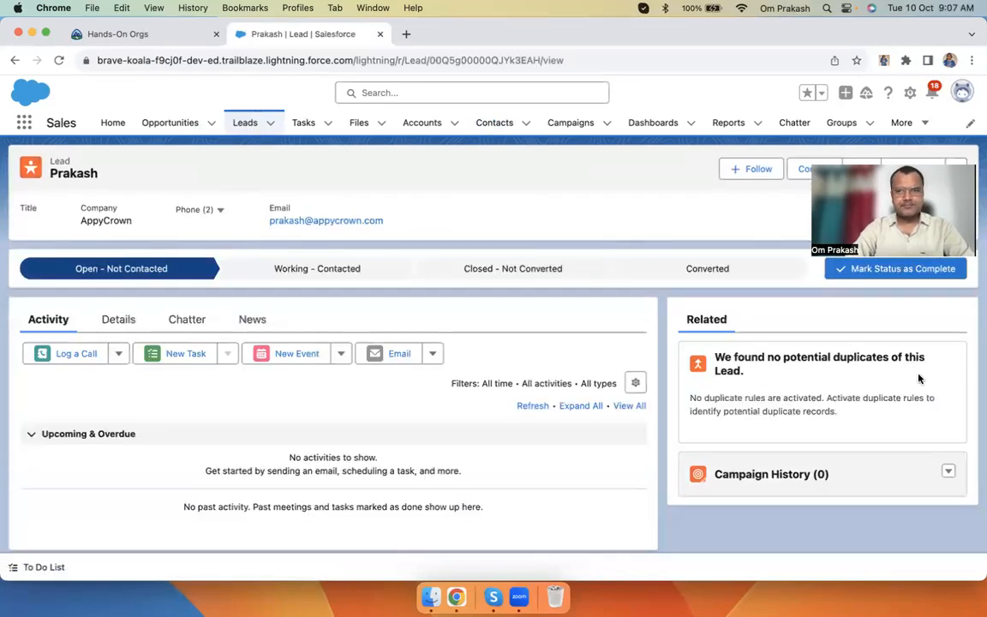
left_click(814, 169)
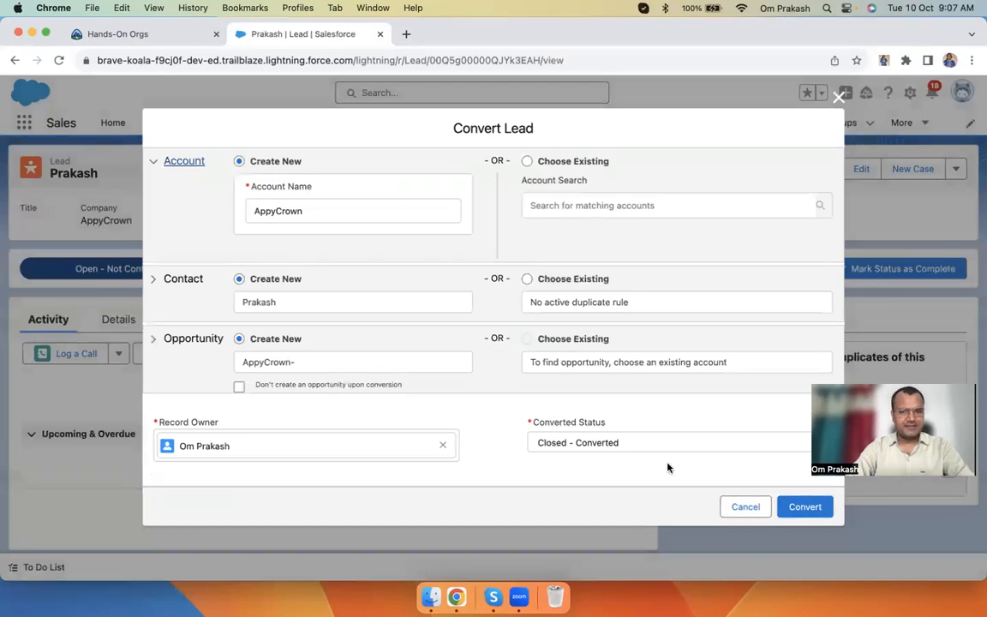
left_click(746, 507)
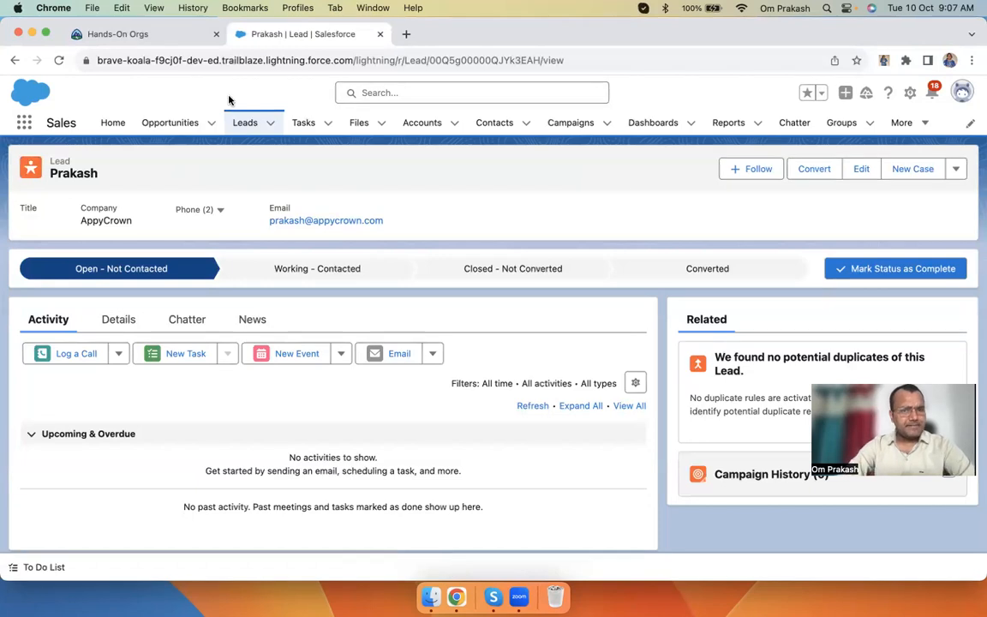
Switch to the Service app through the App Launcher search
left_click(22, 124)
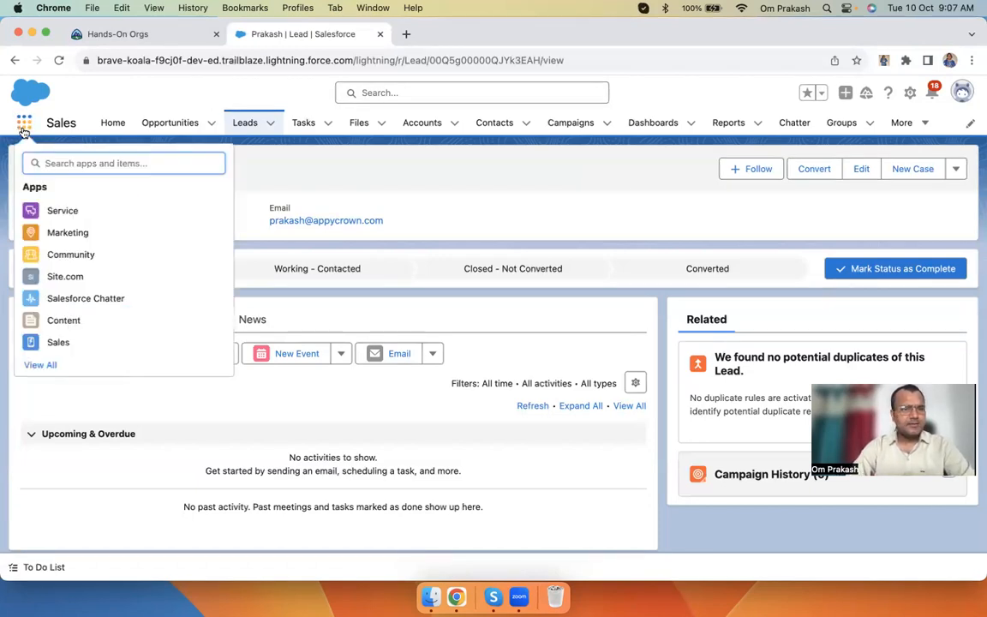
type("sale")
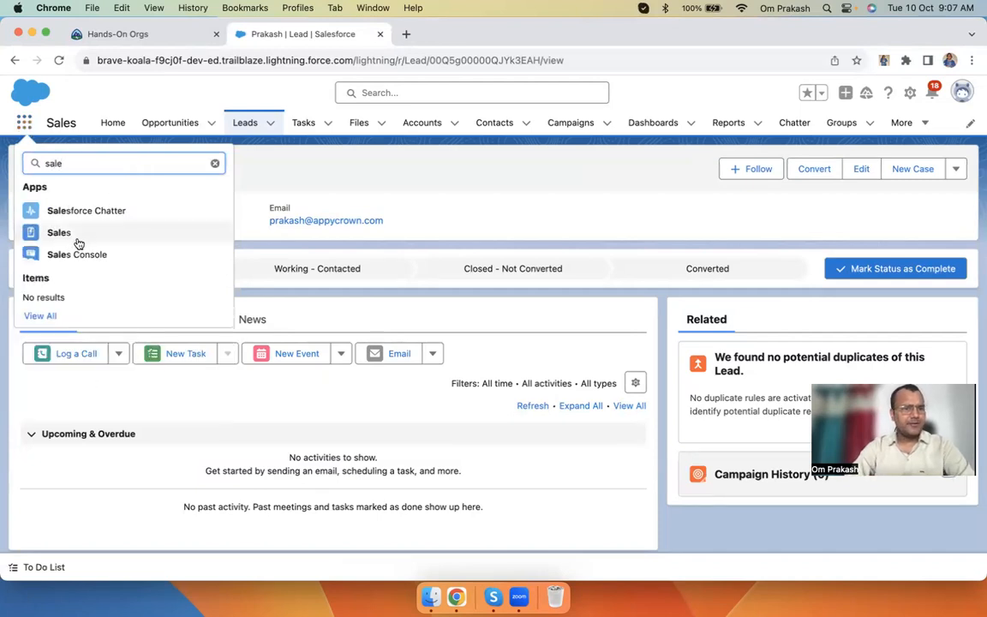
key("BackSpace")
key("BackSpace")
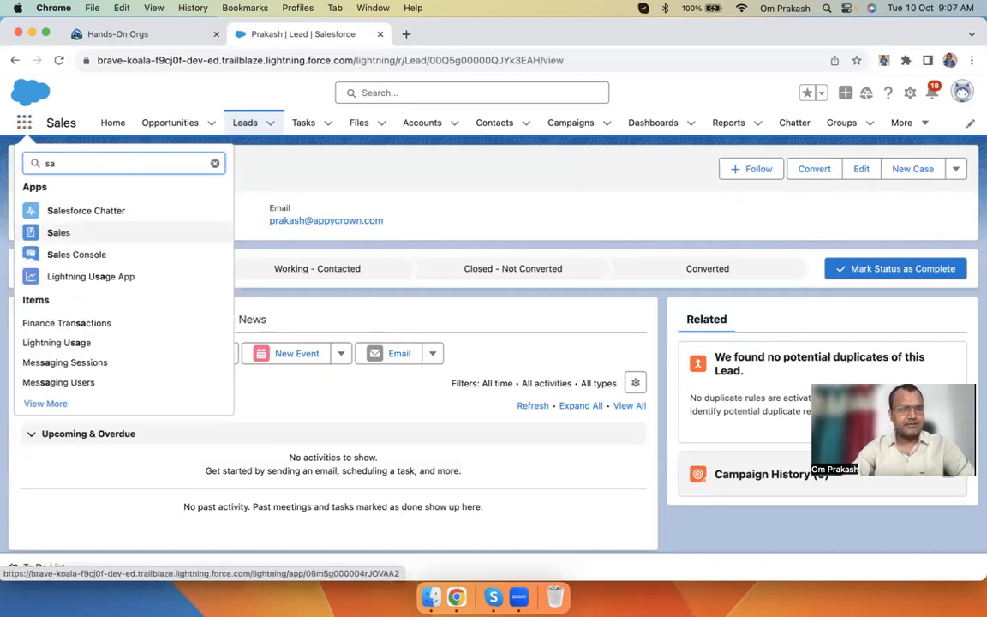
key("BackSpace")
type("e")
left_click(58, 216)
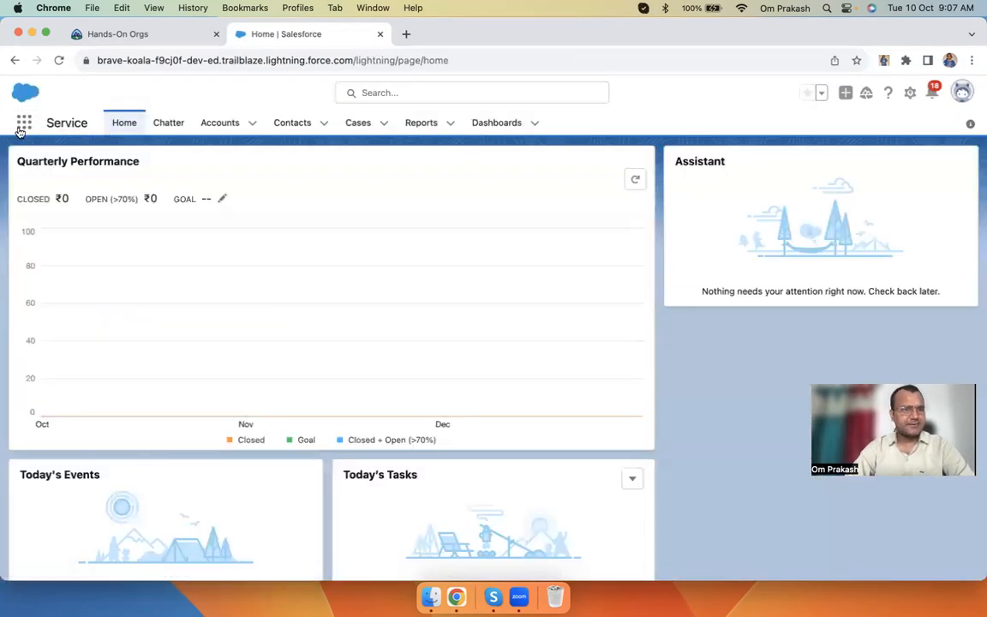
Search the App Launcher for 'sal' and return to the Sales app
left_click(24, 123)
type("sal")
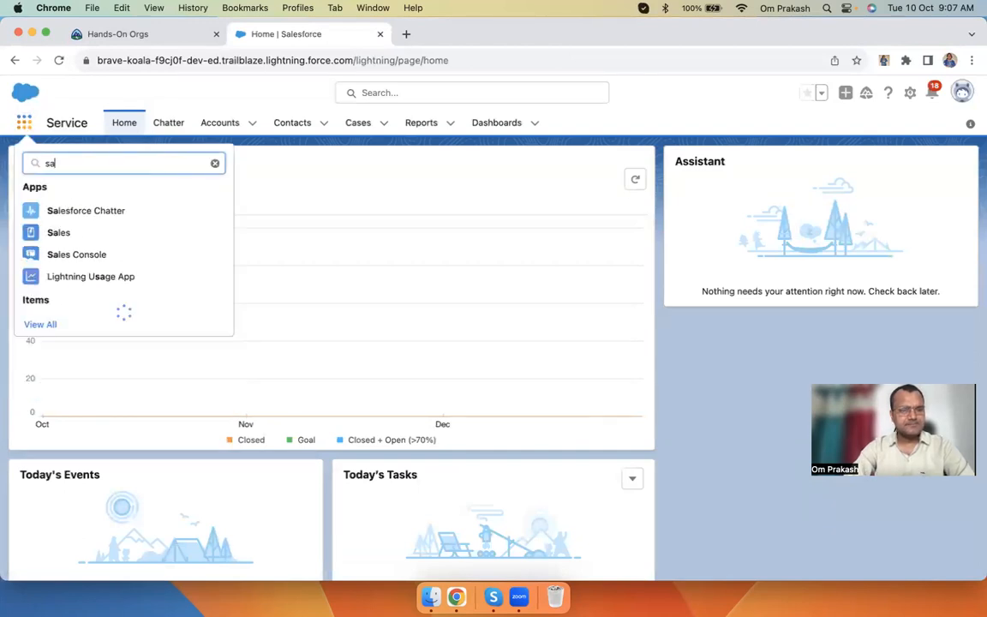
left_click(58, 233)
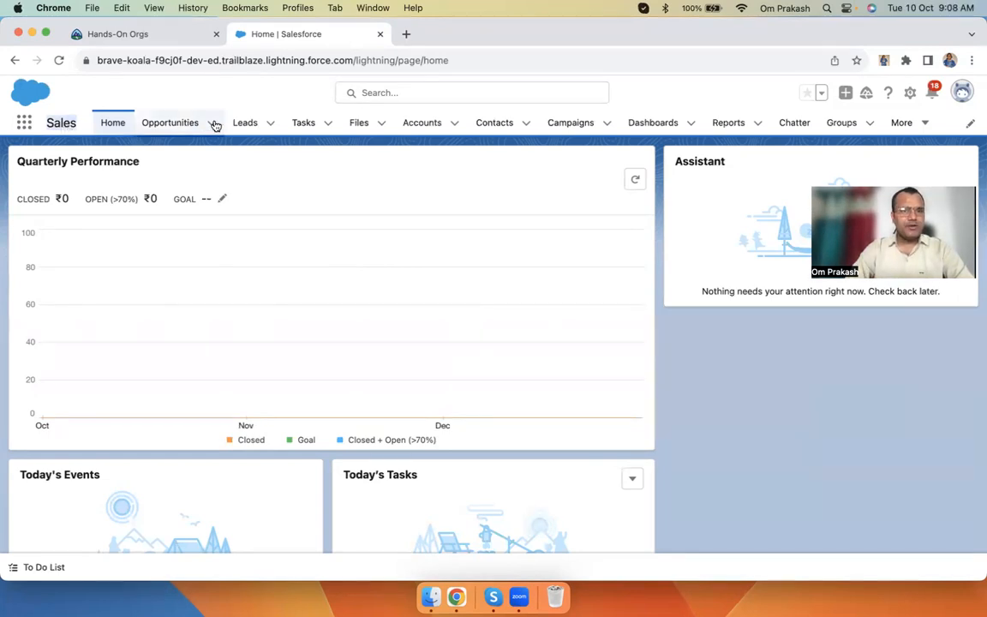
Open a blank New Lead form from the Leads tab
left_click(244, 122)
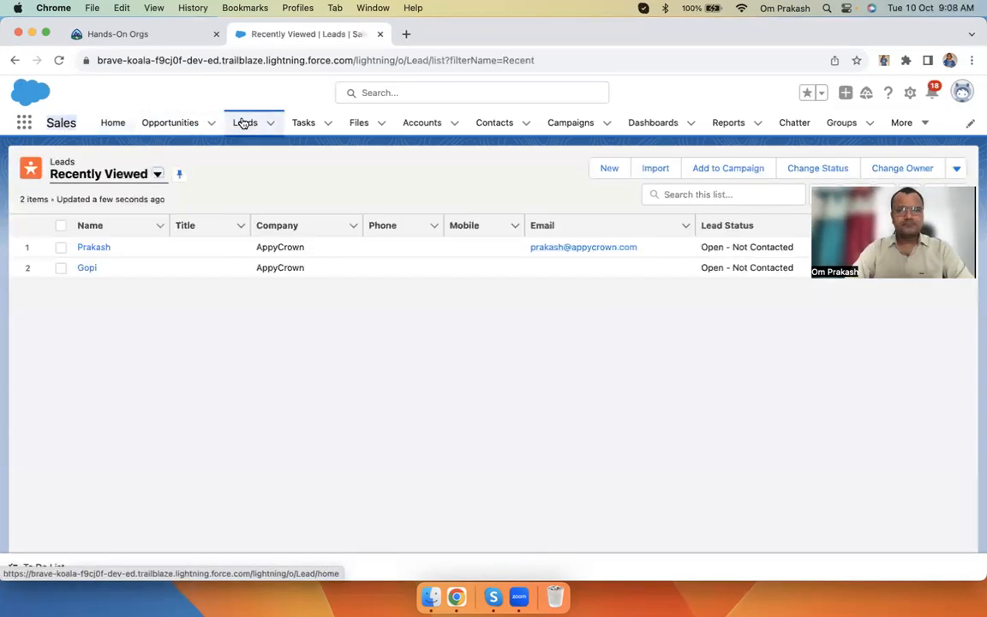
left_click(610, 170)
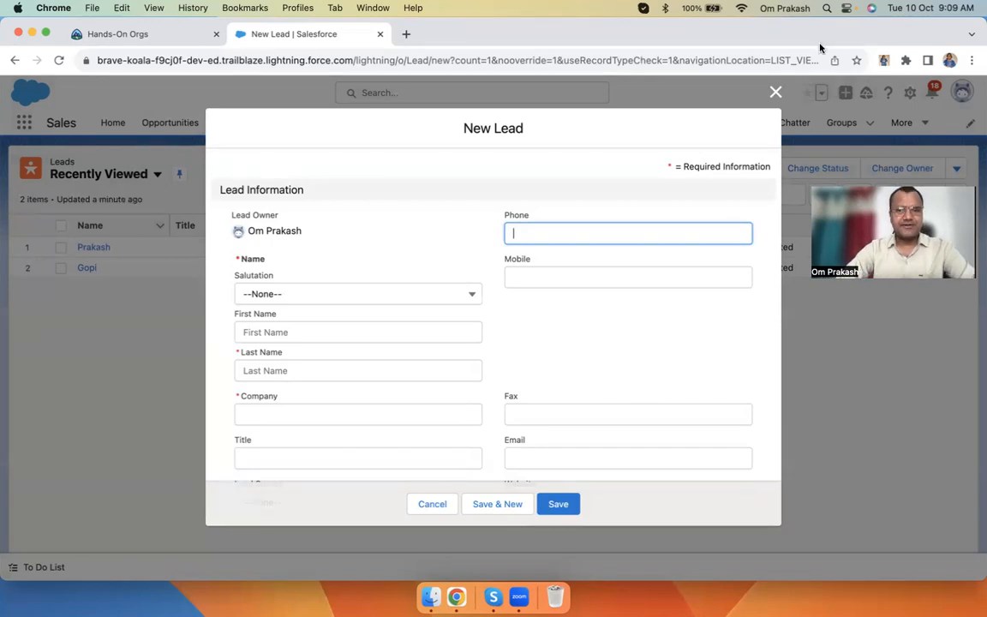
Restart the New Lead form and enter the lead's last name, first name and company AppyCrown
left_click(776, 92)
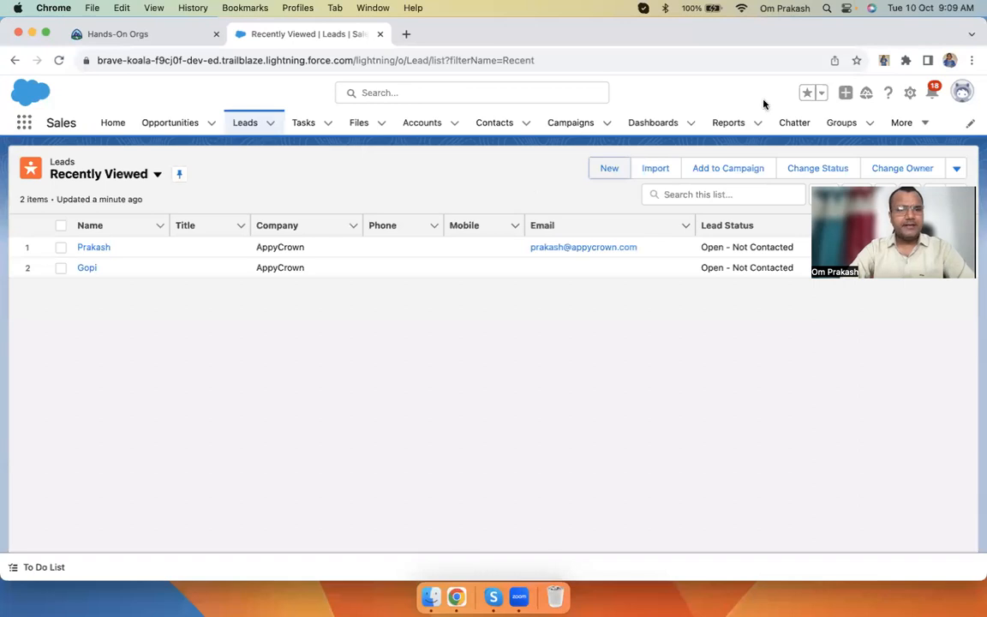
left_click(239, 126)
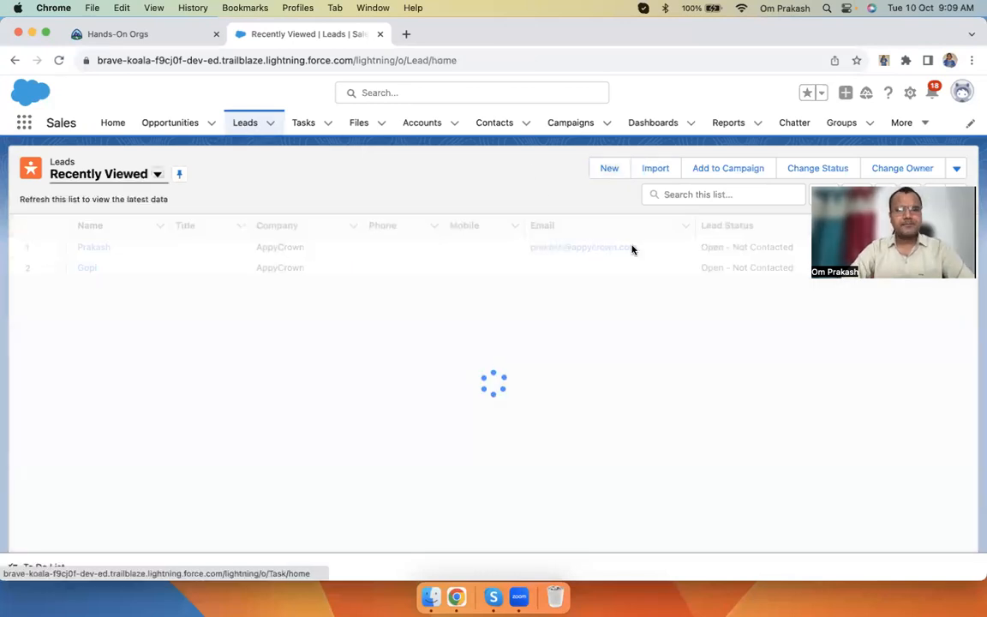
left_click(611, 171)
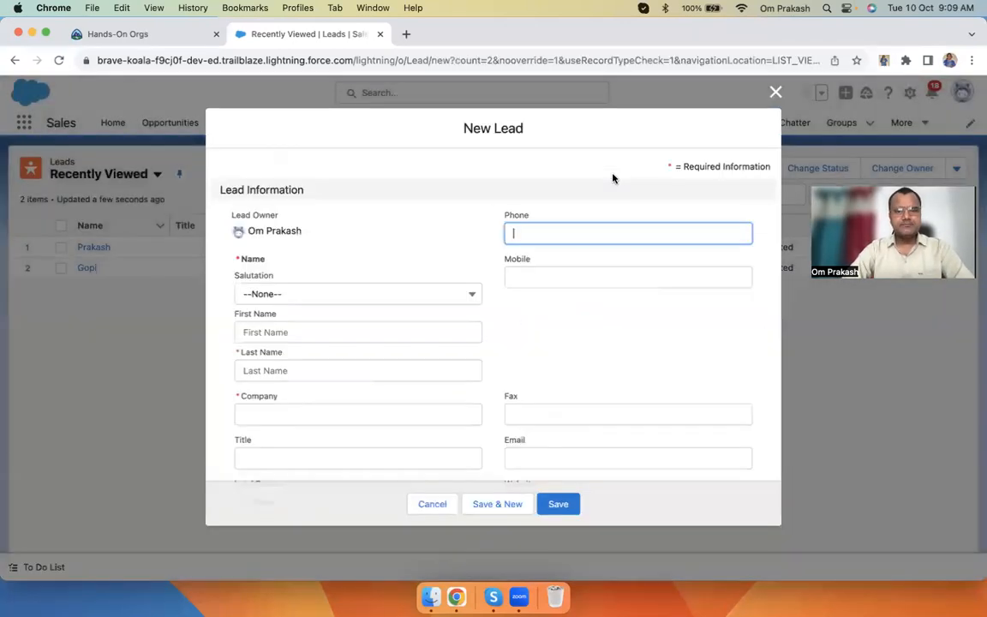
left_click(262, 368)
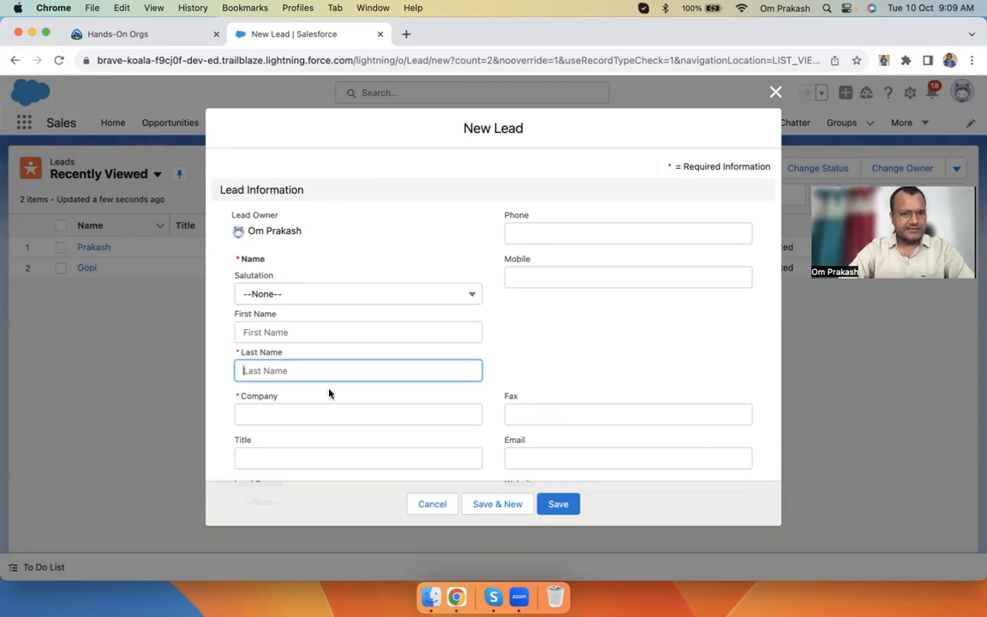
left_click(288, 330)
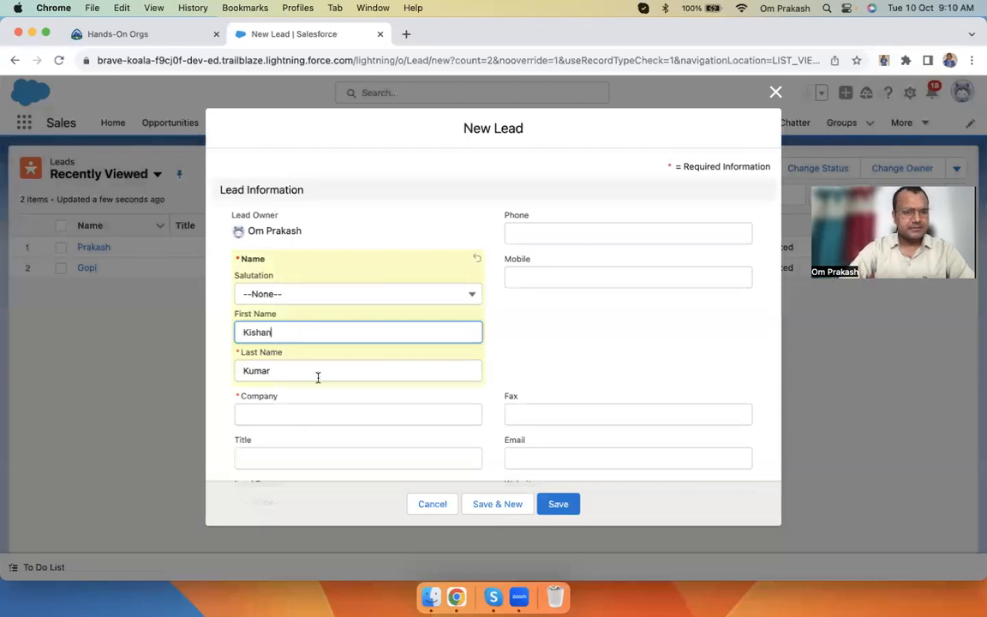
left_click(285, 414)
type("AppyCrown")
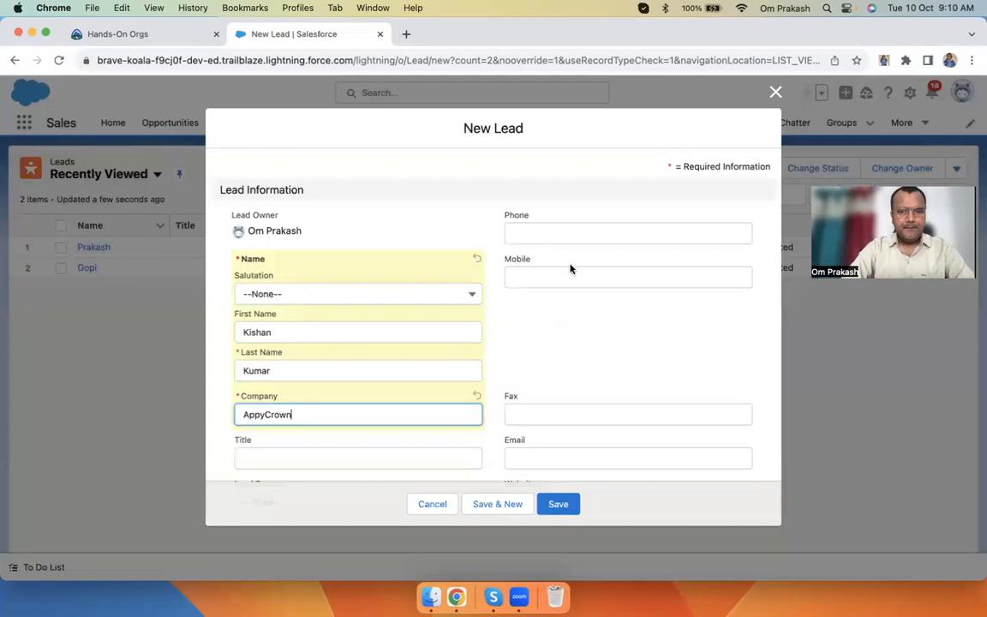
Enter the lead's mobile number in the Mobile field
left_click(550, 278)
type("56464")
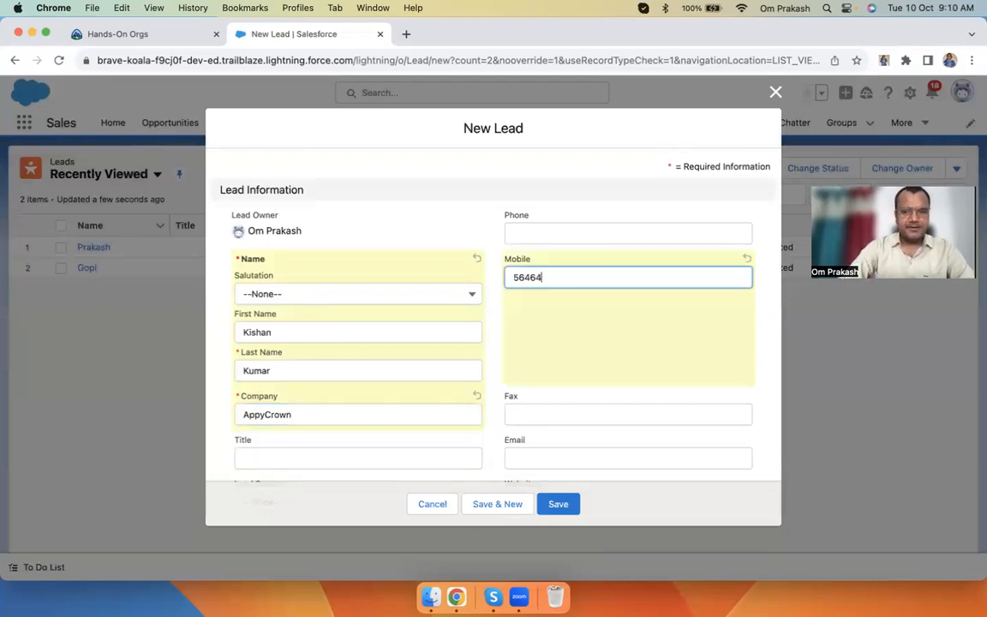
left_click(473, 310)
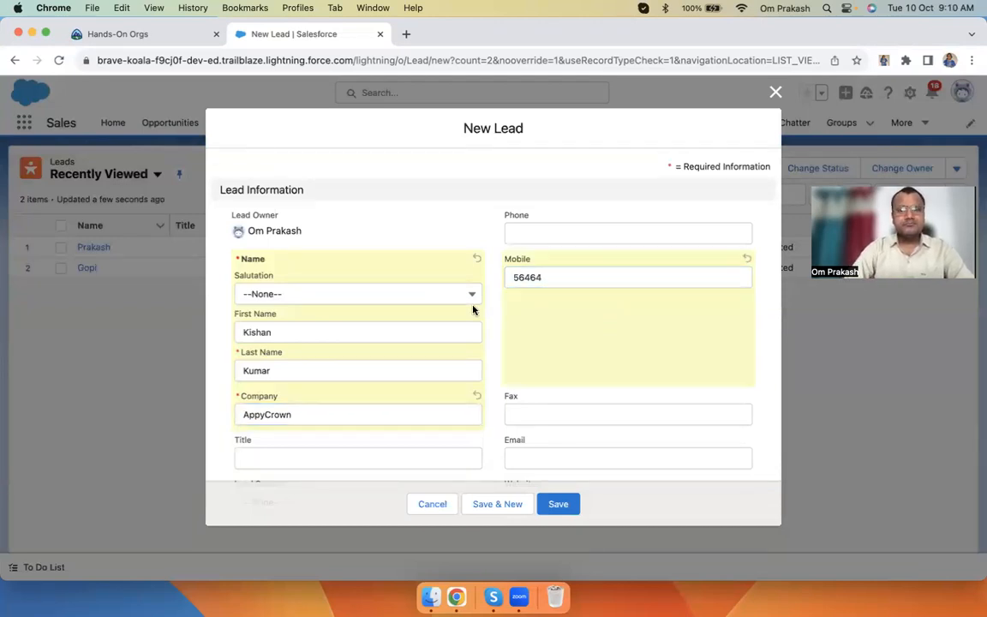
left_click(560, 279)
type("565")
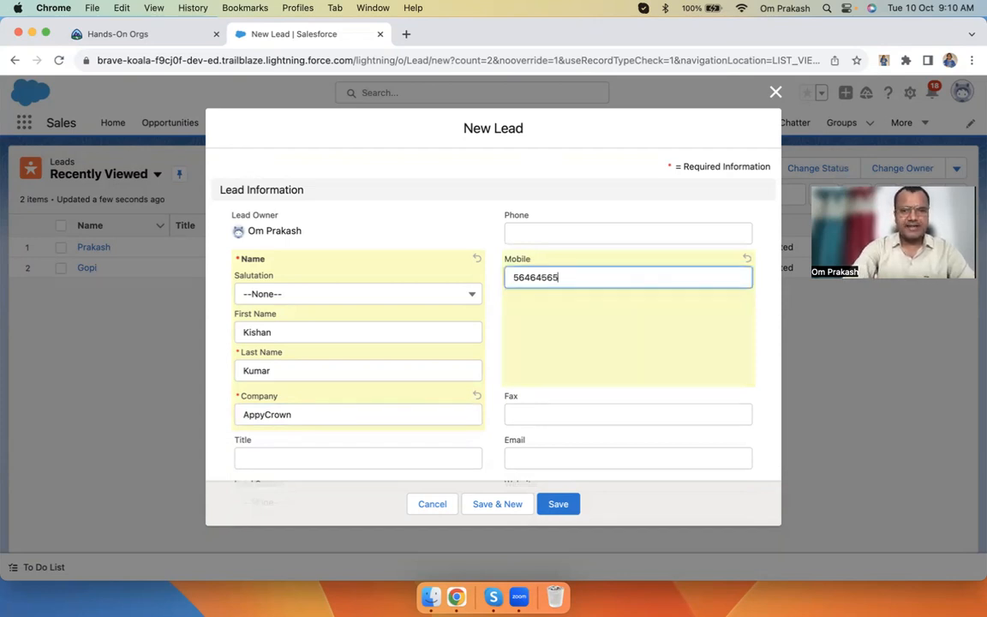
left_click(588, 357)
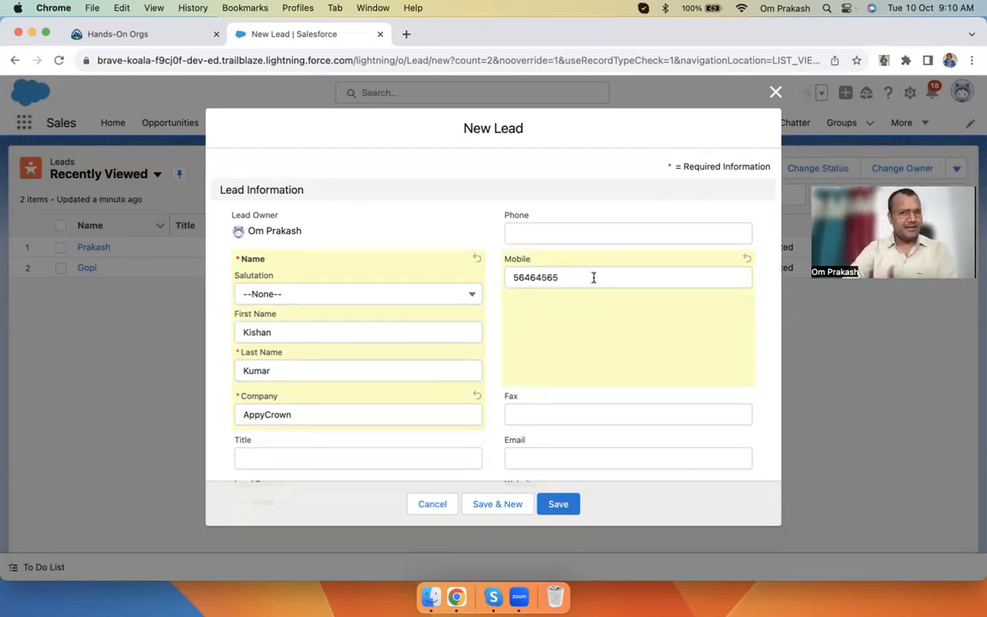
left_click_drag(593, 277, 503, 273)
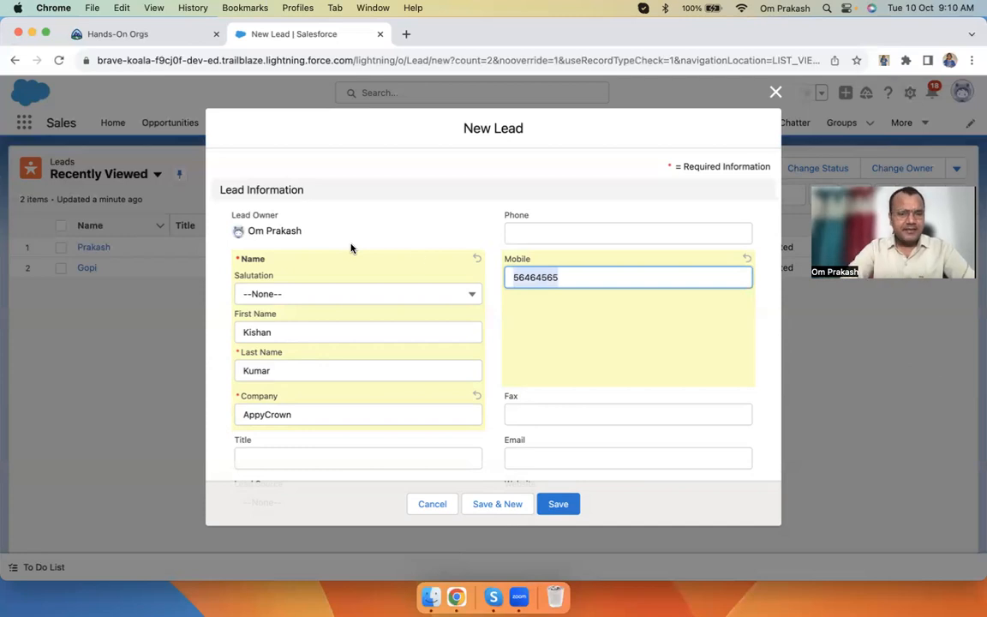
Search the New Lead form for a WhatsApp field using find-in-page
scroll(594, 364, "down", 6)
scroll(593, 360, "up", 5)
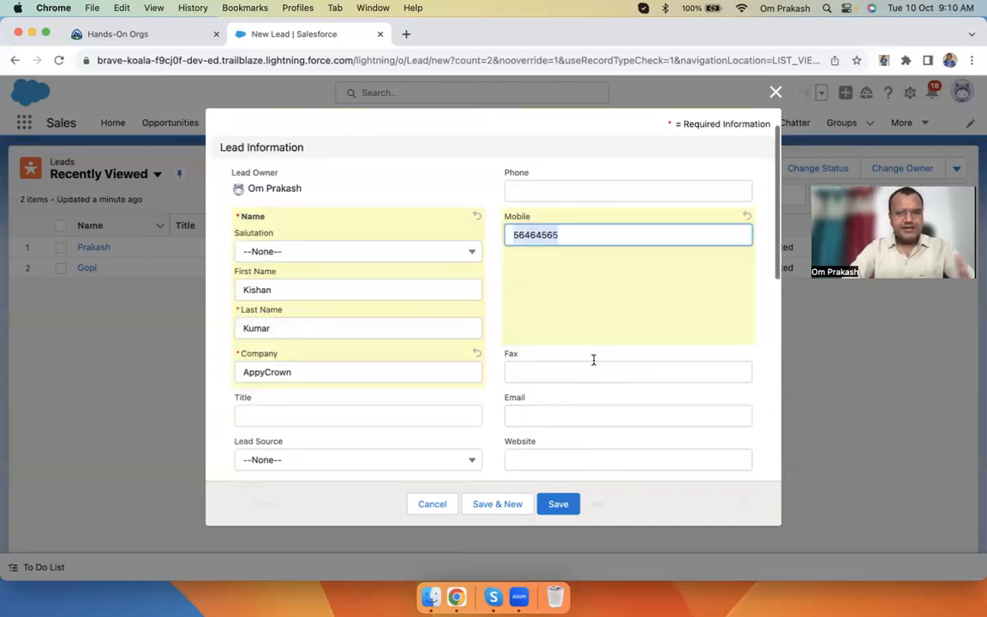
scroll(531, 362, "down", 1)
scroll(509, 360, "down", 10)
scroll(509, 360, "up", 12)
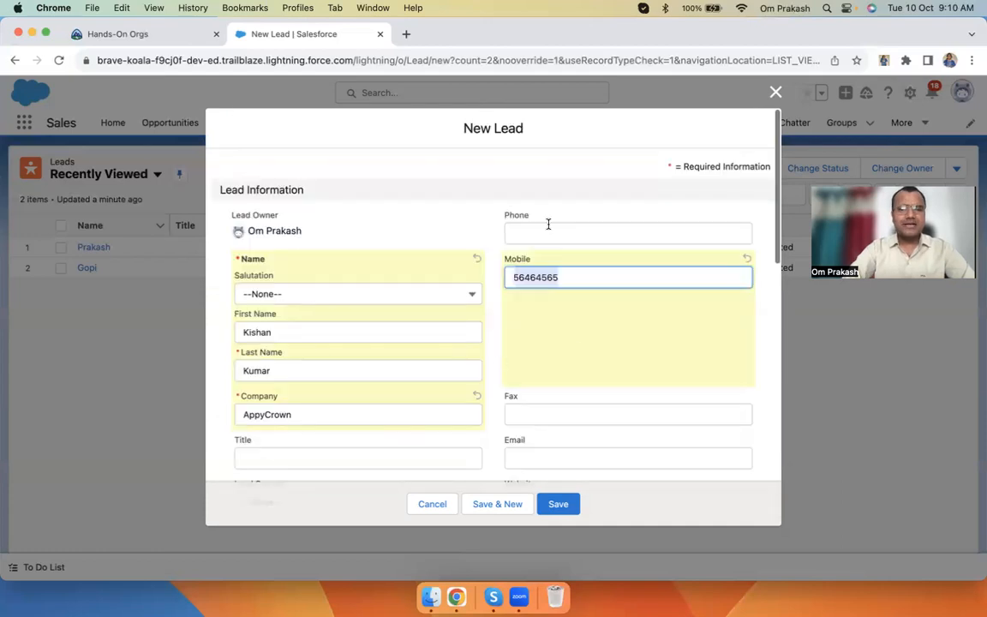
key("super+f")
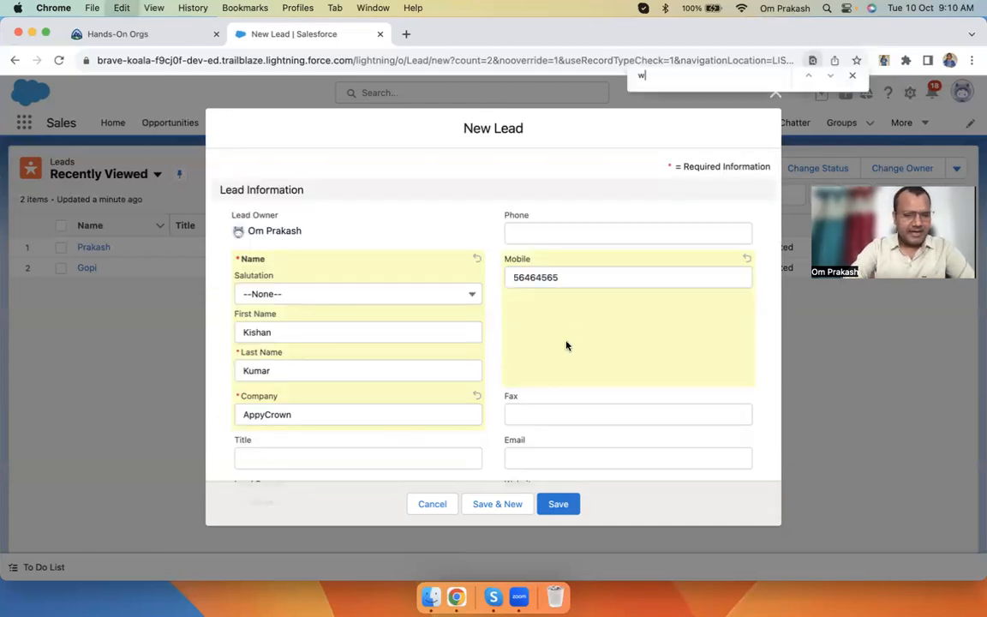
type("whatsap")
key("BackSpace")
key("BackSpace")
key("BackSpace")
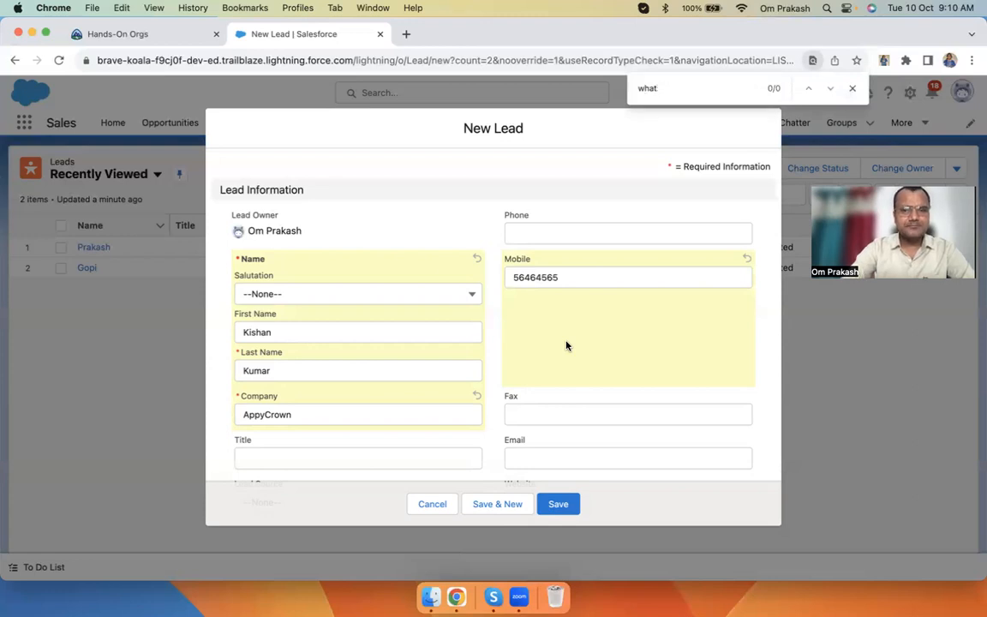
left_click(853, 88)
scroll(677, 326, "down", 10)
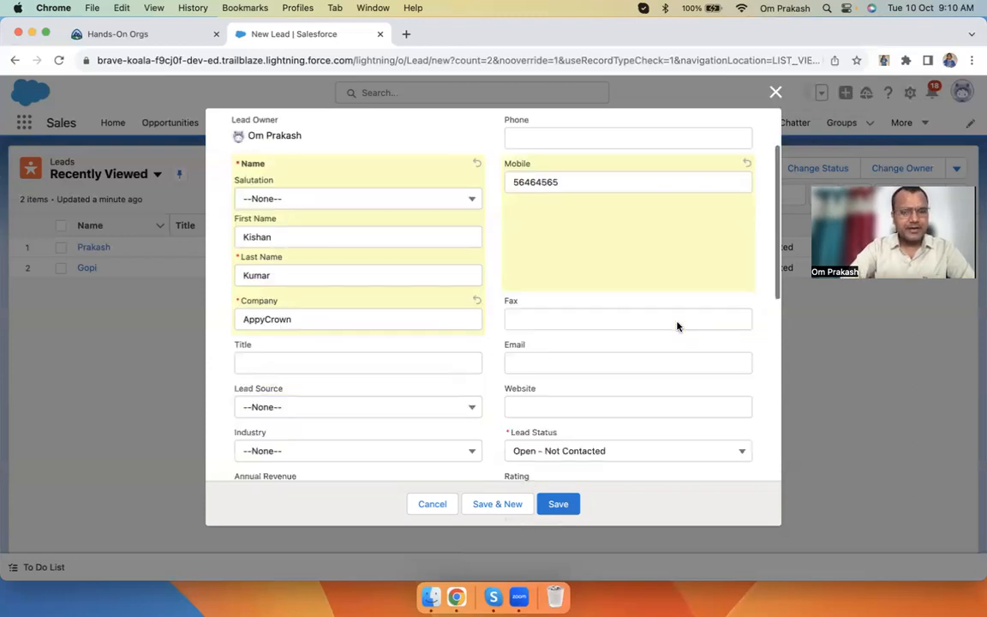
scroll(677, 326, "down", 3)
scroll(675, 347, "up", 15)
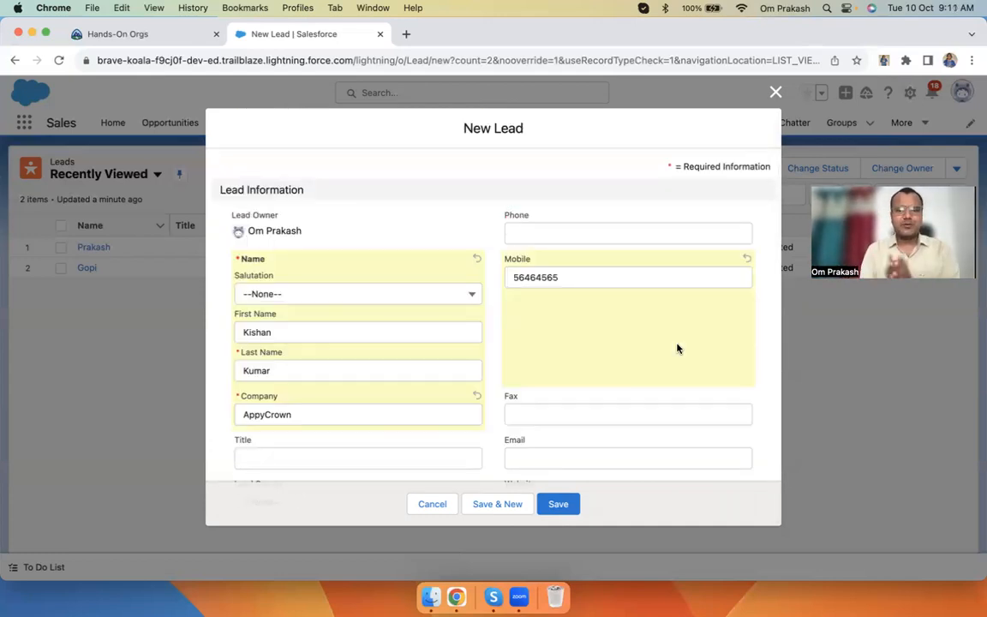
Enter a Phone number, then close the New Lead form without saving
left_click(563, 230)
type("6555")
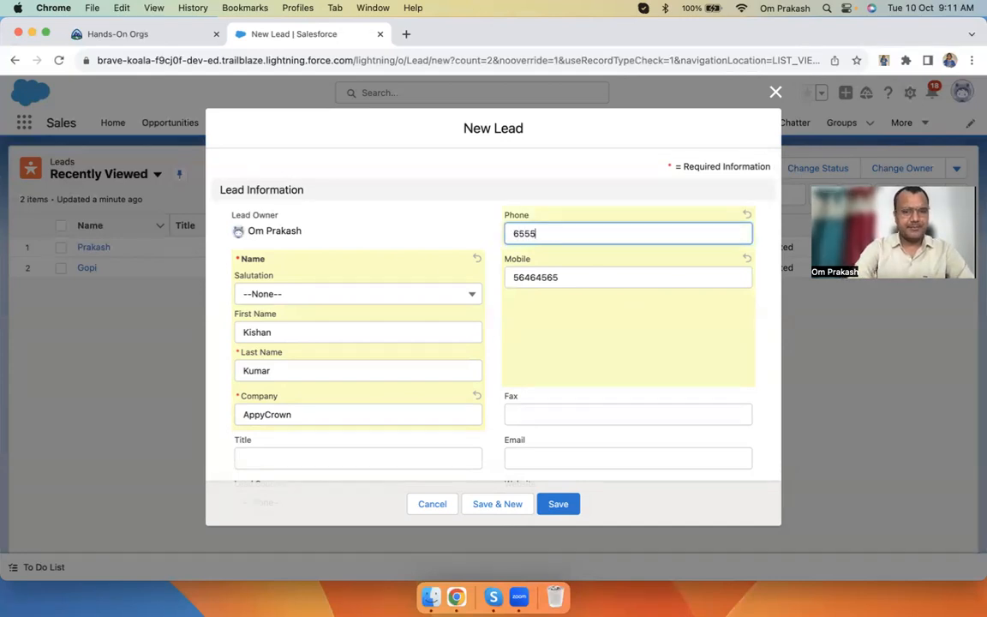
type("78787")
left_click_drag(579, 278, 502, 273)
left_click(601, 346)
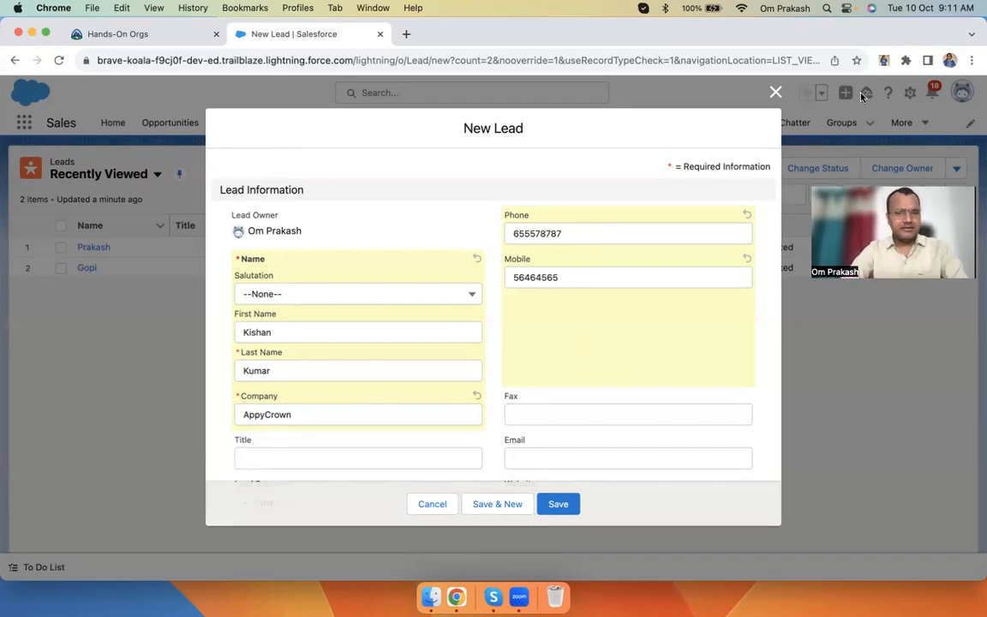
left_click(776, 93)
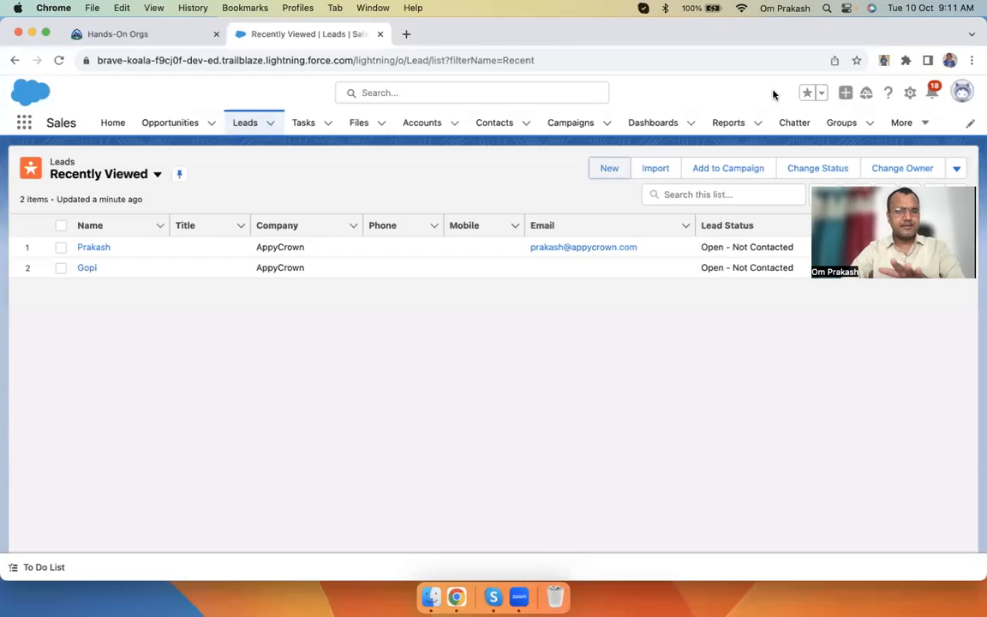
Open the Lead object in Object Manager via the gear menu and show its Fields & Relationships
left_click(910, 93)
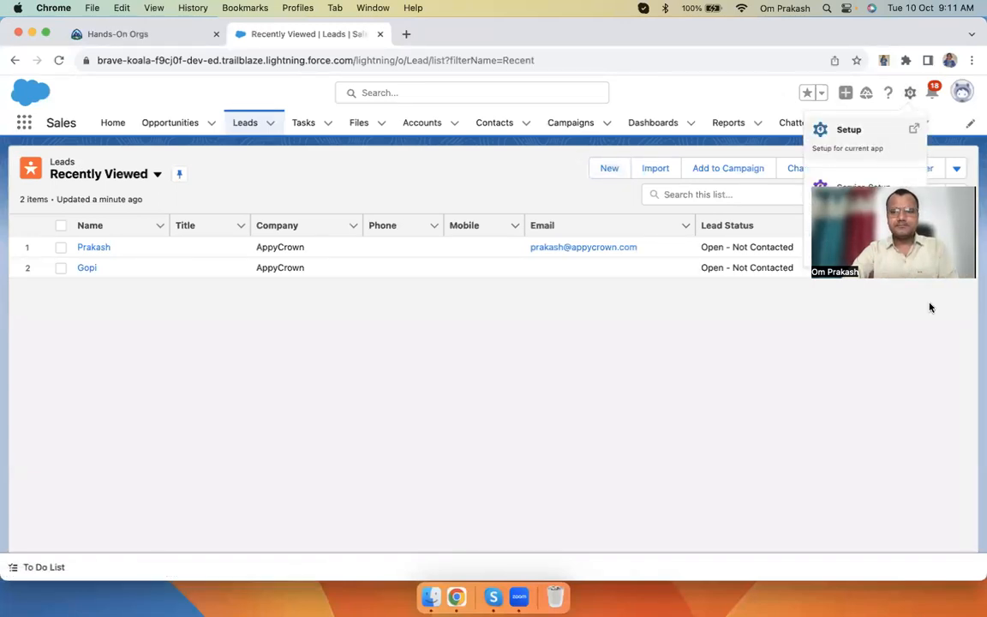
left_click(912, 96)
left_click(912, 96)
left_click(278, 179)
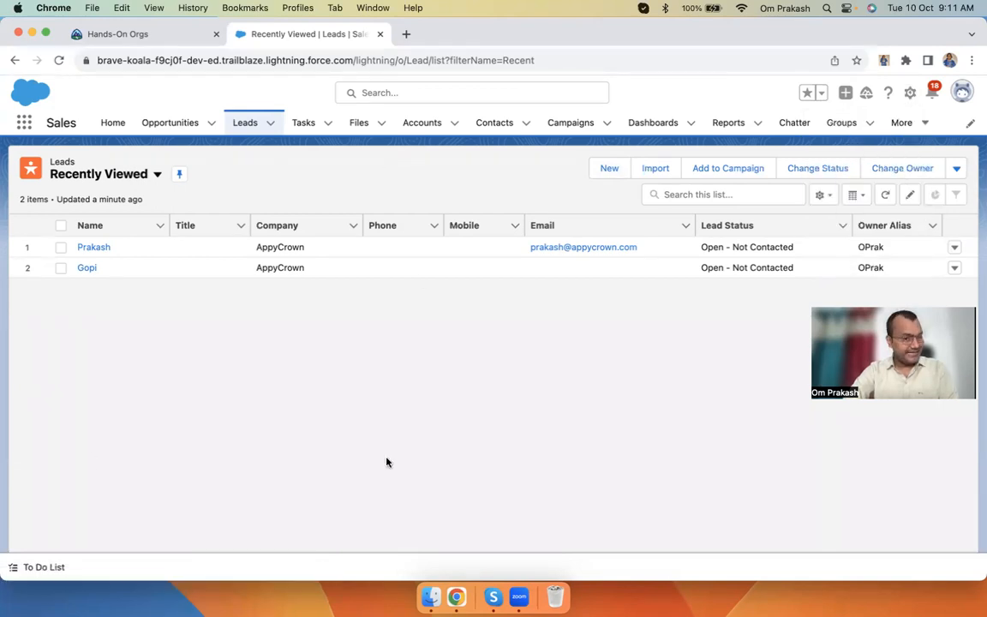
left_click(911, 94)
left_click(842, 250)
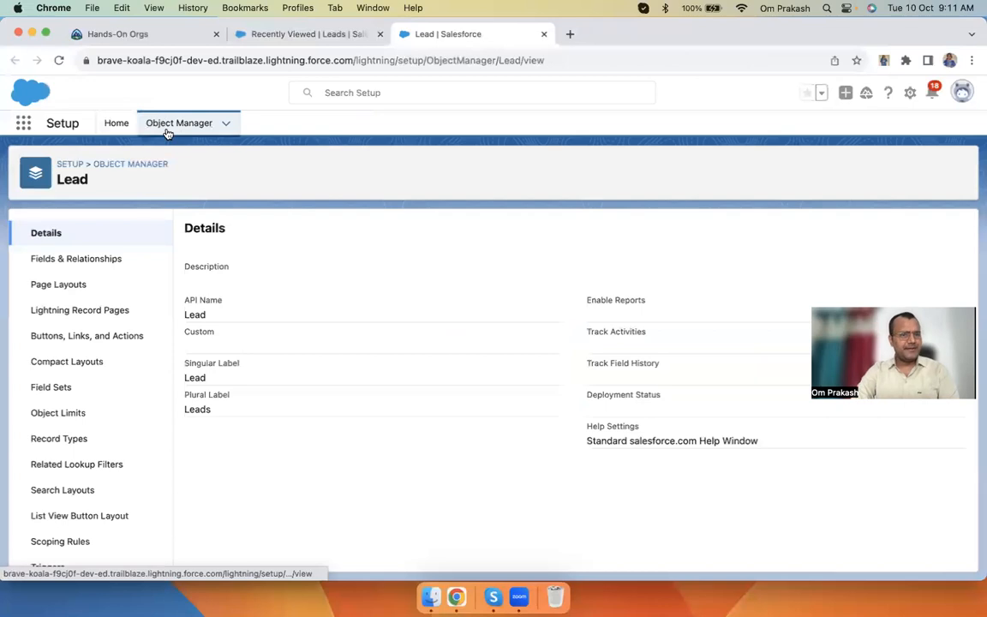
left_click(305, 36)
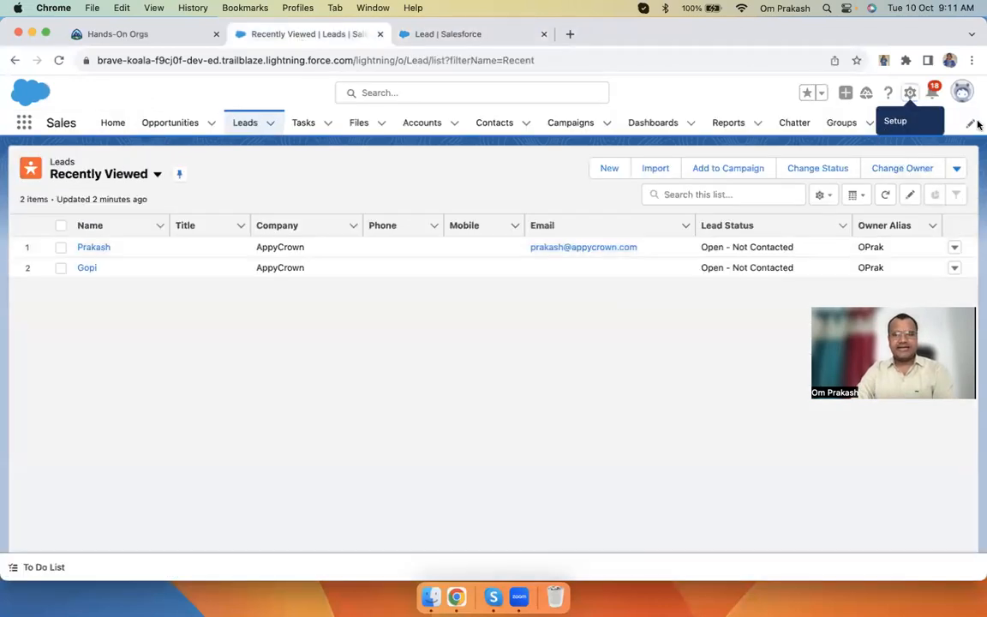
left_click(910, 93)
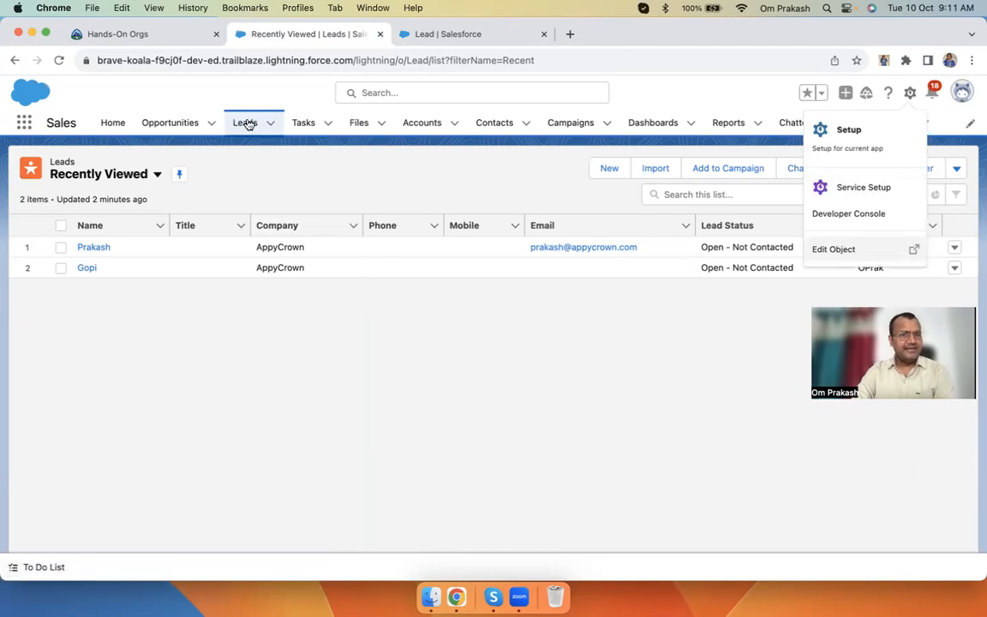
left_click(406, 33)
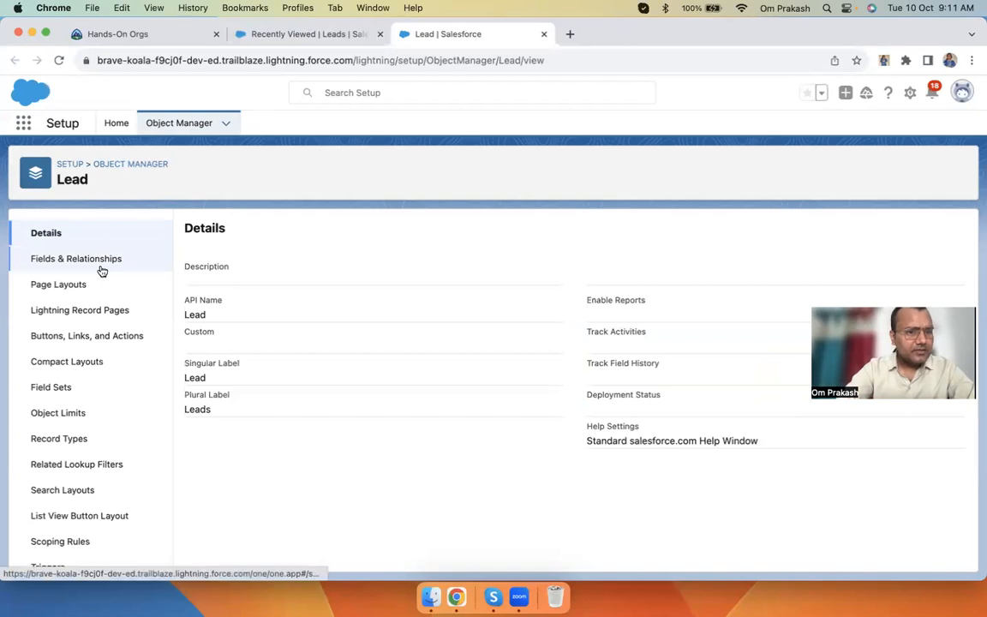
left_click(73, 262)
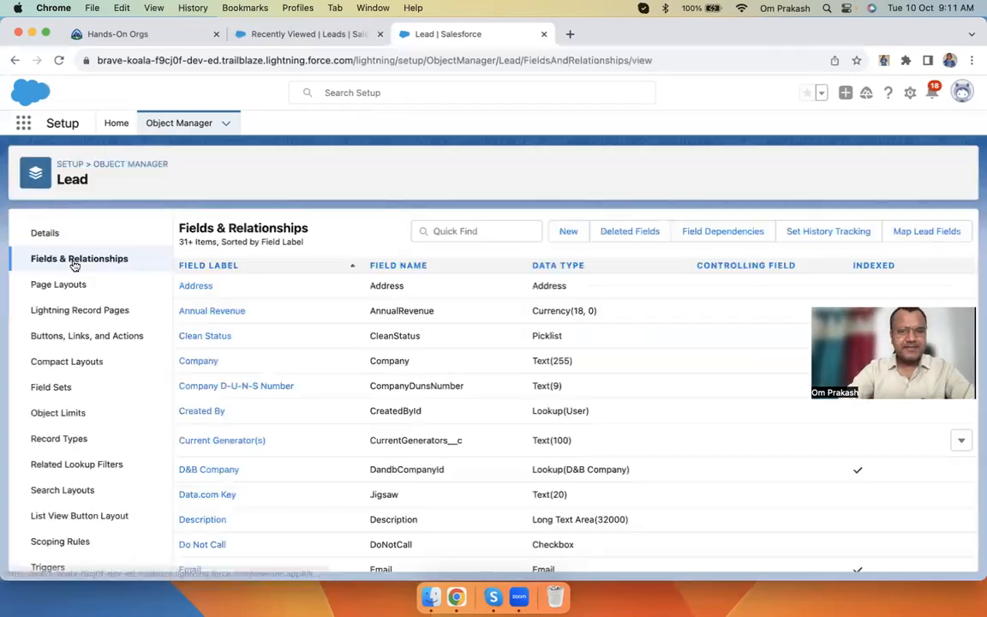
scroll(455, 430, "down", 15)
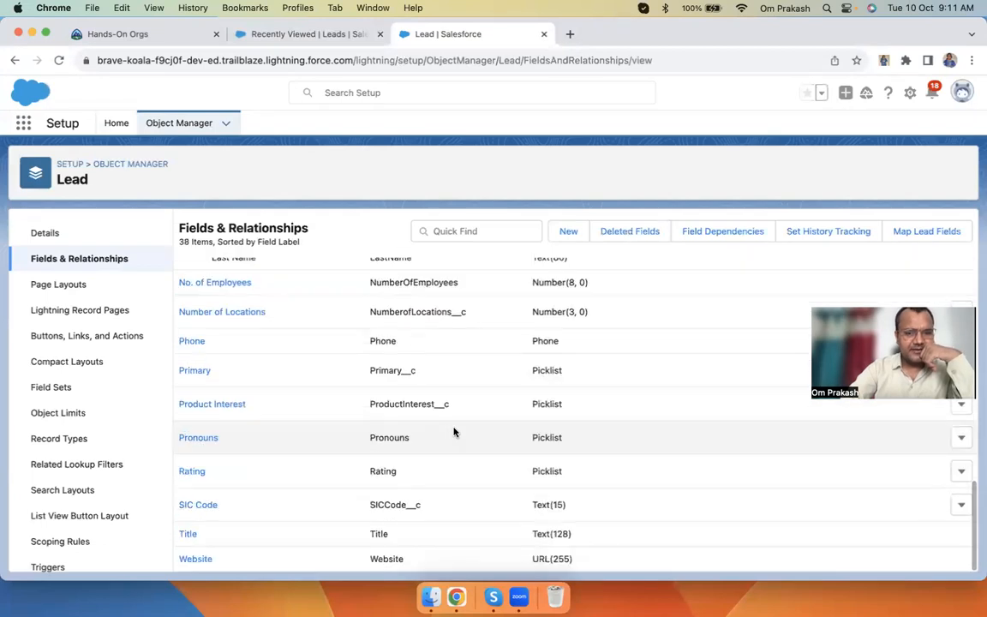
scroll(454, 431, "up", 10)
left_click(463, 231)
type("wha")
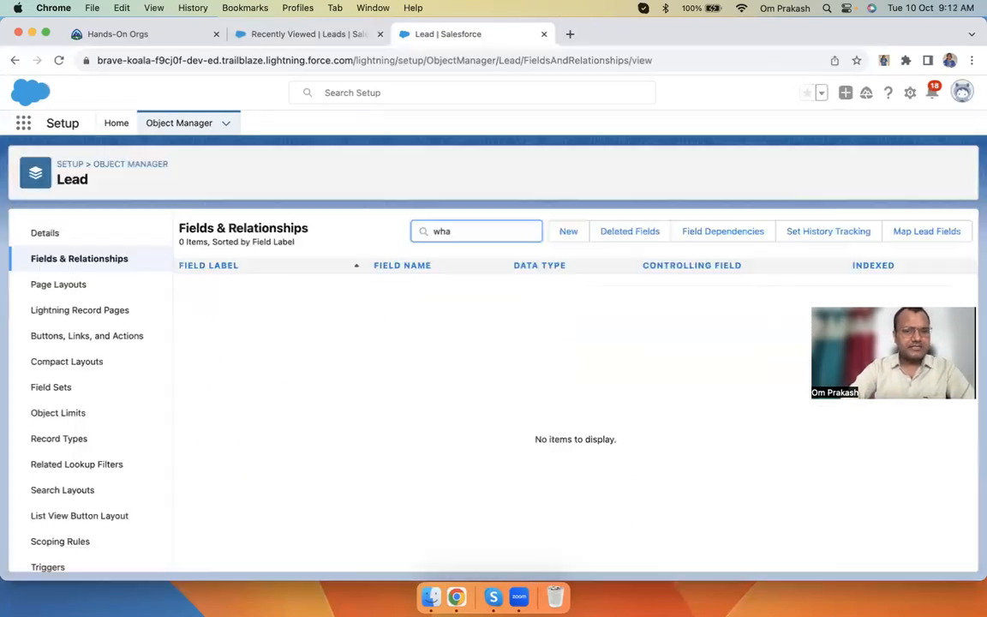
key("BackSpace")
key("BackSpace")
key("BackSpace")
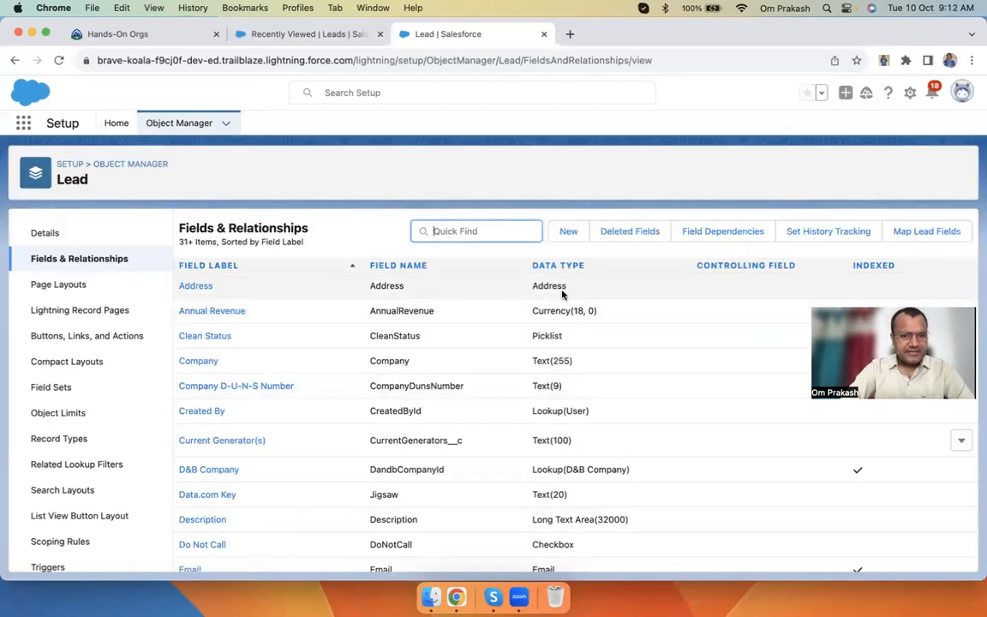
scroll(415, 336, "down", 5)
scroll(416, 341, "up", 4)
double_click(379, 290)
left_click(451, 314)
left_click_drag(372, 367, 527, 385)
scroll(491, 378, "down", 2)
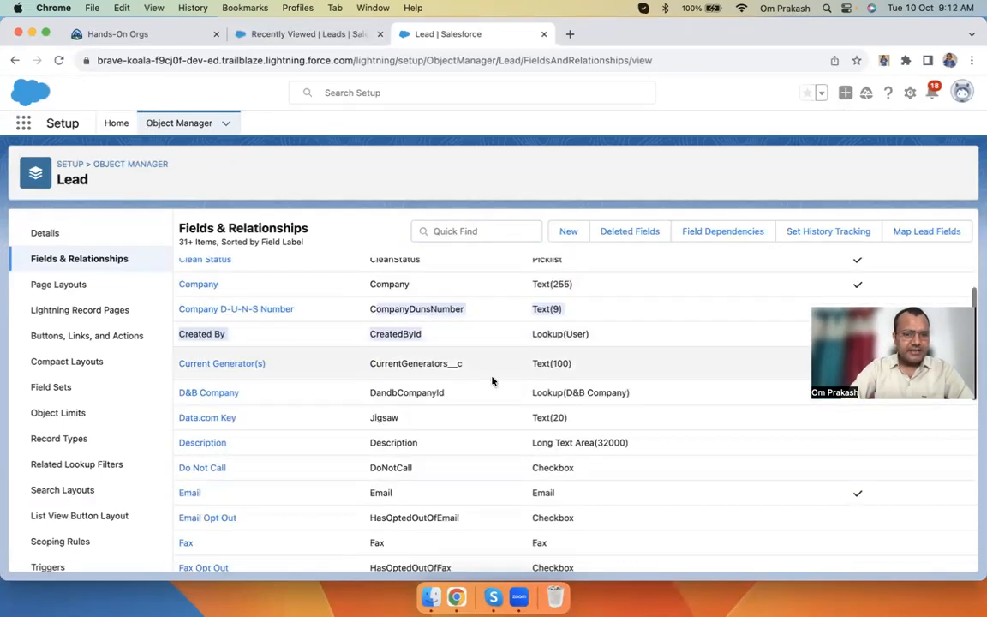
left_click(449, 363)
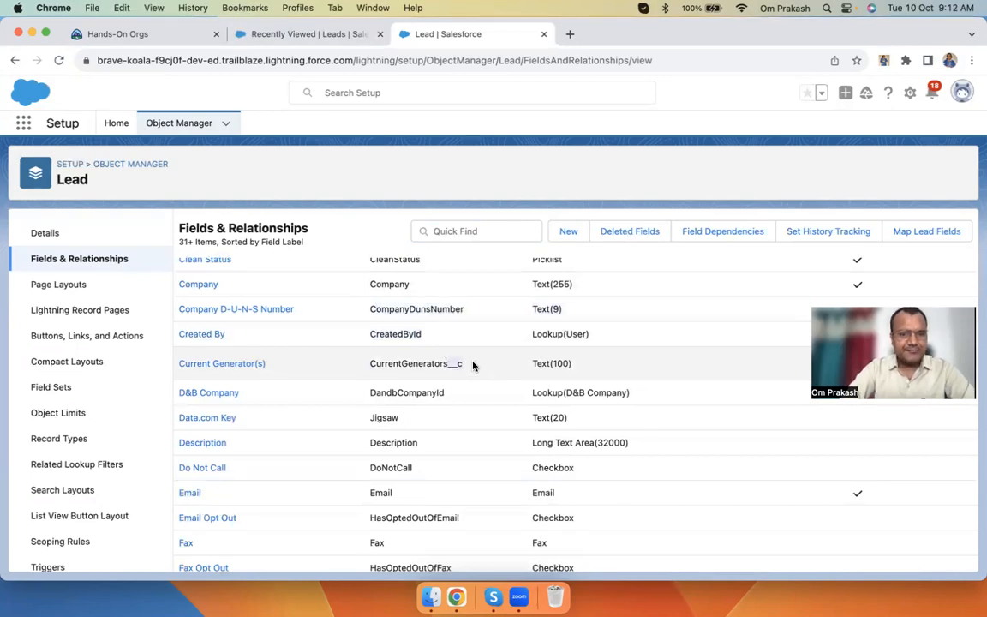
scroll(474, 366, "up", 3)
scroll(470, 370, "down", 2)
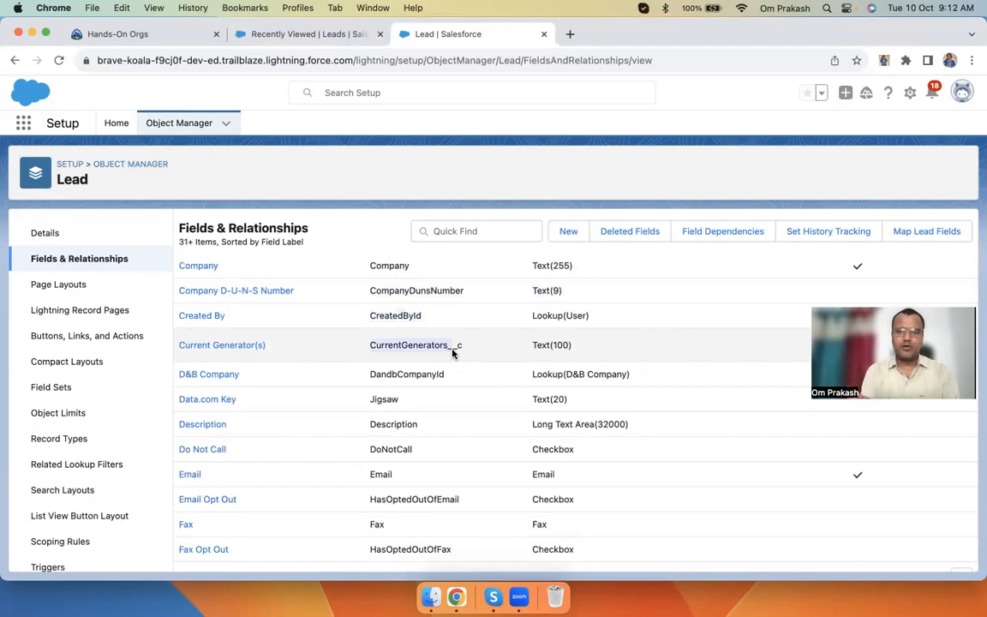
scroll(452, 353, "down", 15)
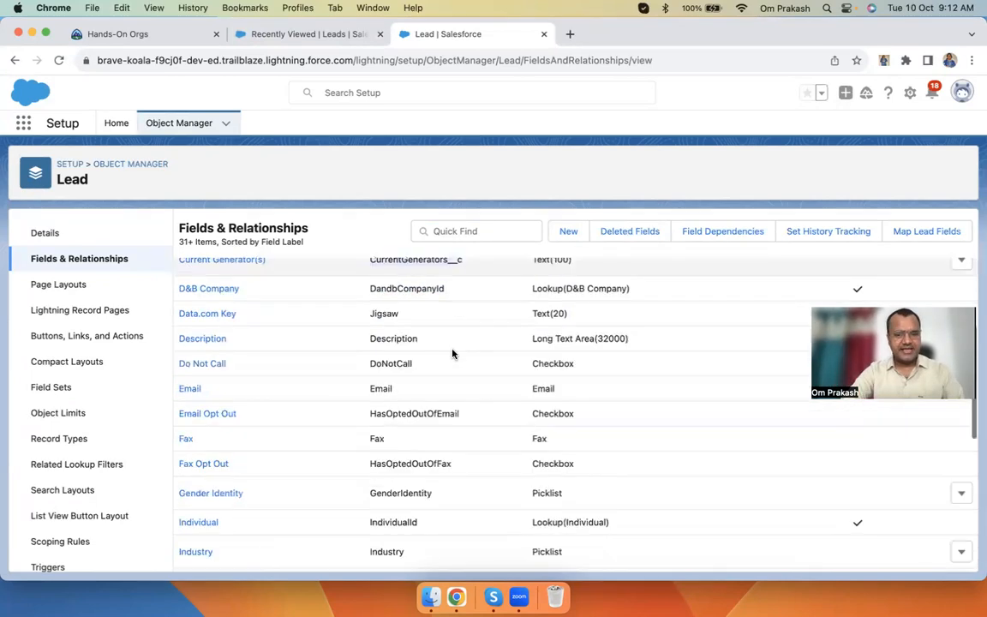
double_click(380, 370)
left_click_drag(375, 397, 456, 398)
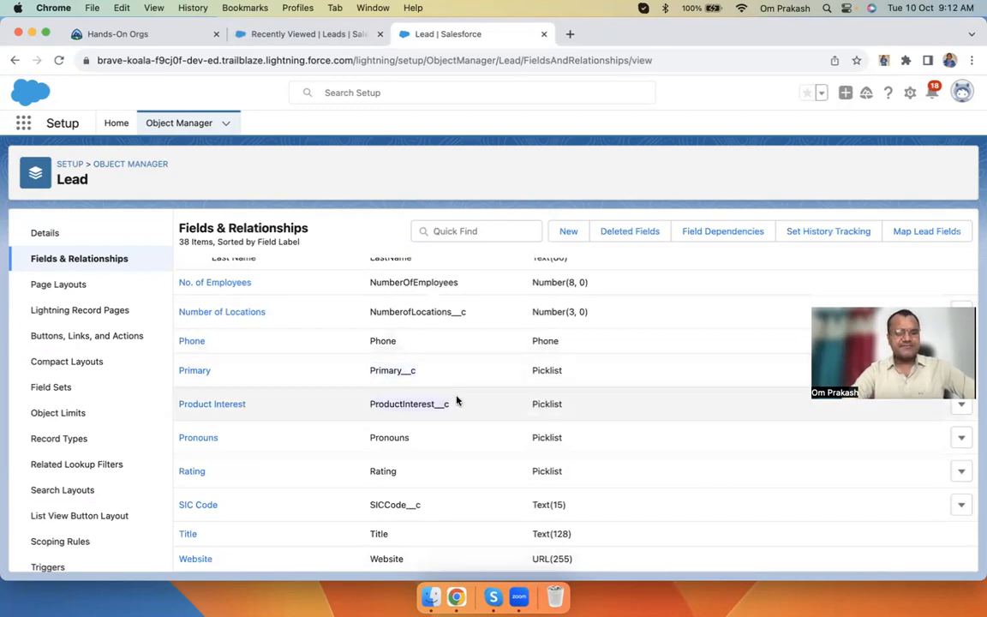
left_click_drag(366, 304, 479, 303)
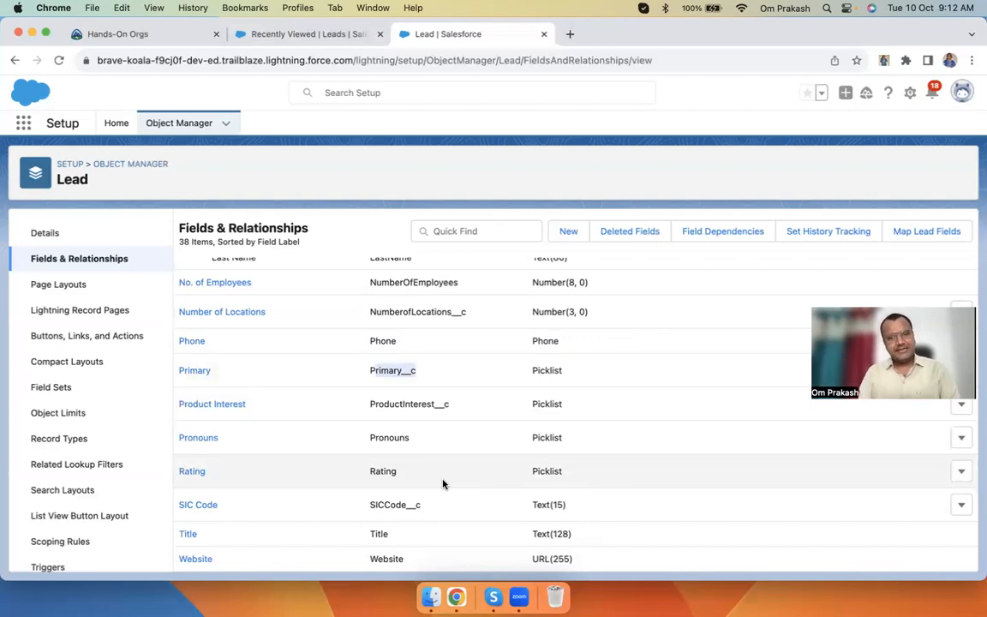
left_click(375, 380)
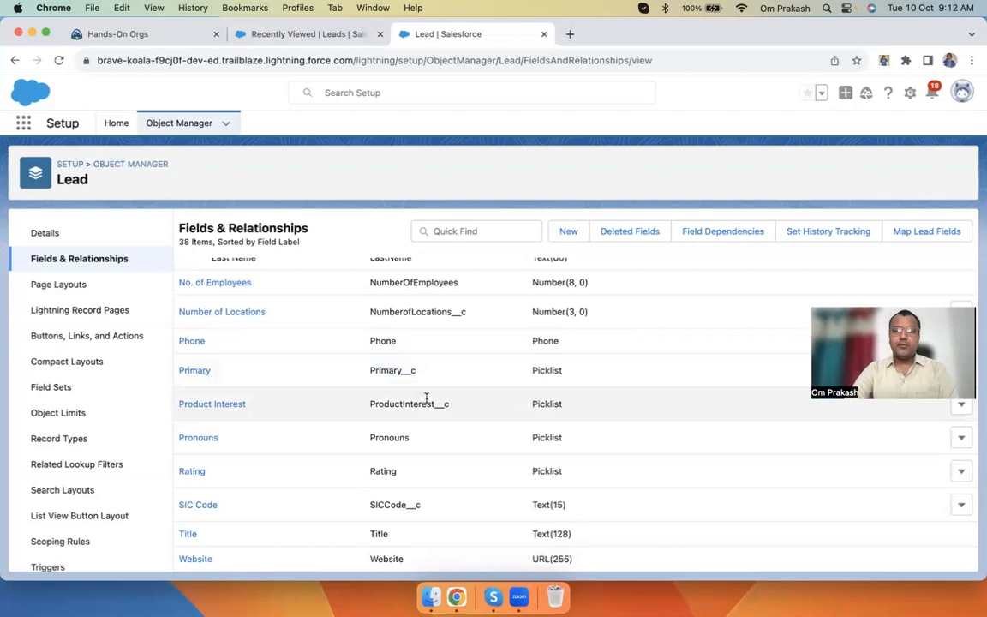
left_click(570, 34)
type("l")
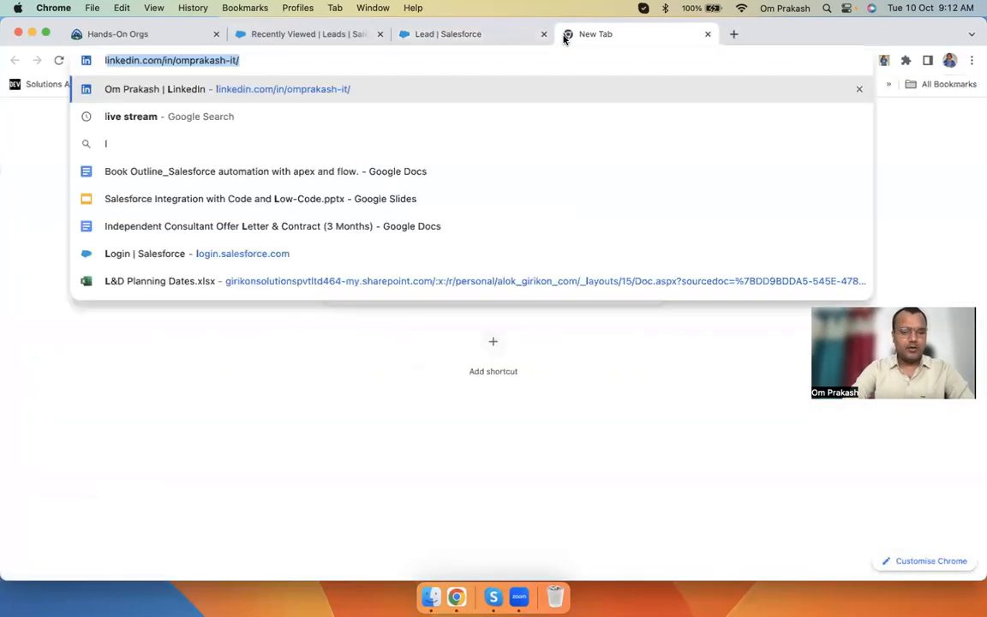
type("og")
key("BackSpace")
key("BackSpace")
key("BackSpace")
key("BackSpace")
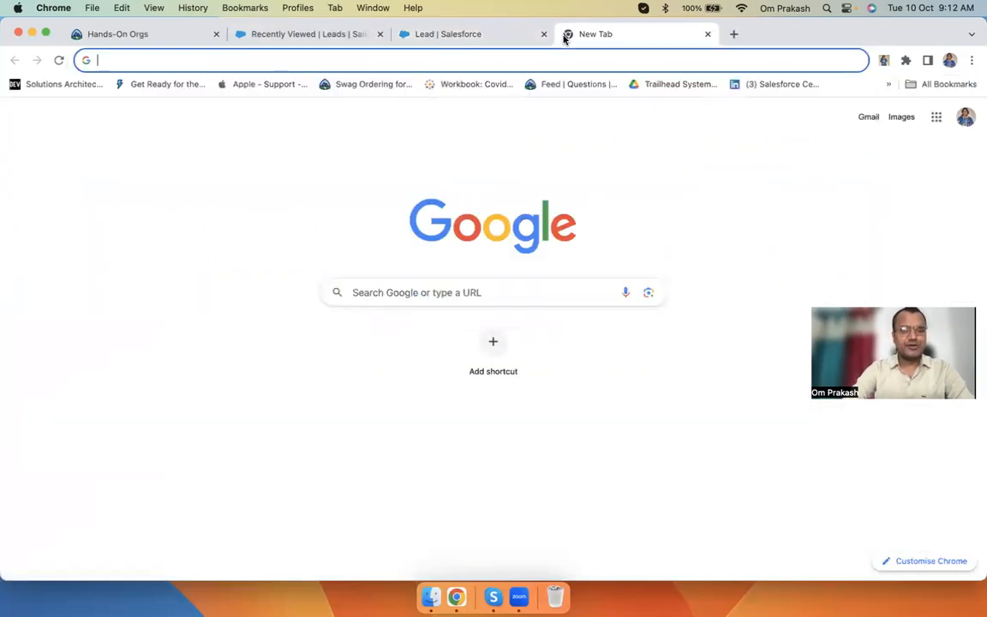
left_click(708, 35)
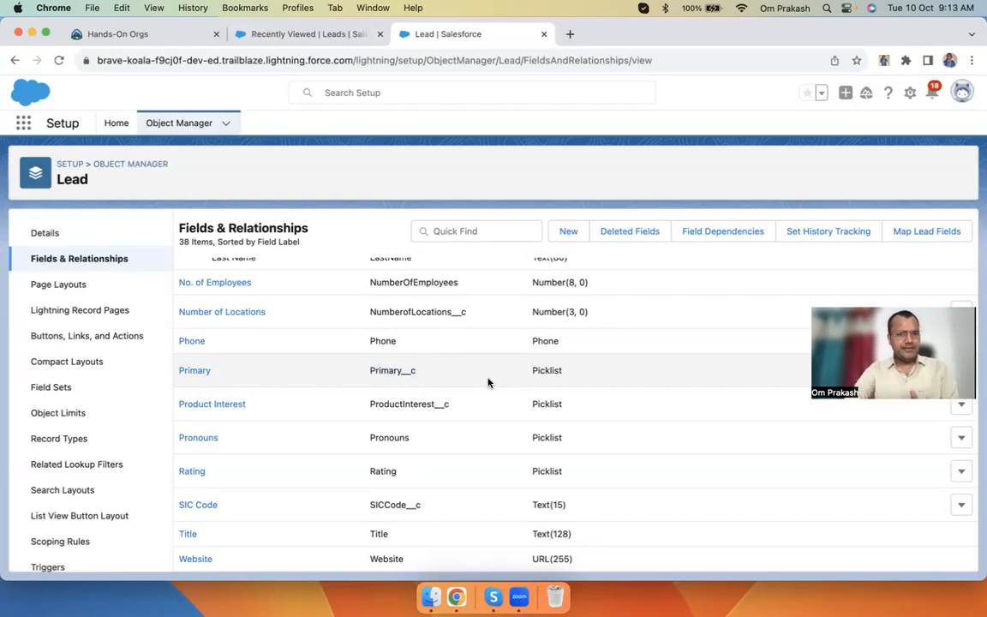
Review the Lead's 38 fields, including Company Text(255) and Annual Revenue Currency(18, 0)
scroll(488, 382, "up", 10)
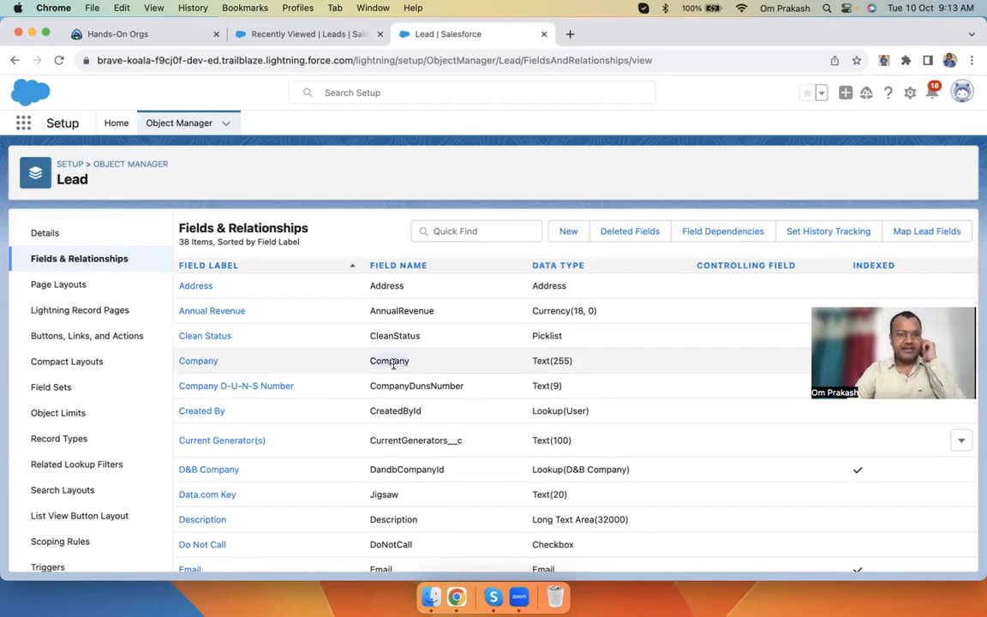
scroll(425, 410, "down", 10)
scroll(425, 414, "down", 5)
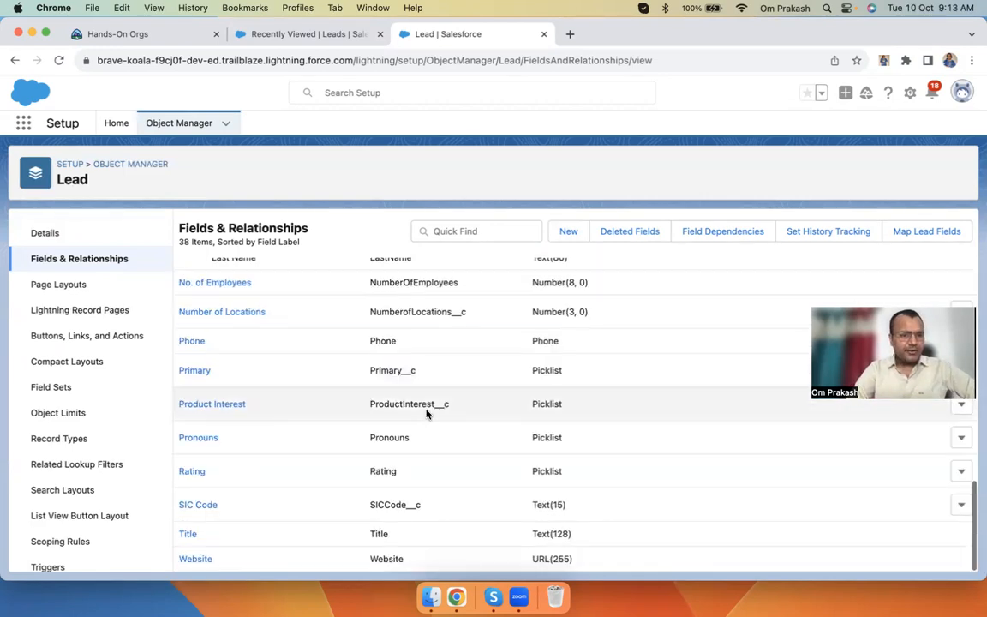
scroll(426, 414, "up", 15)
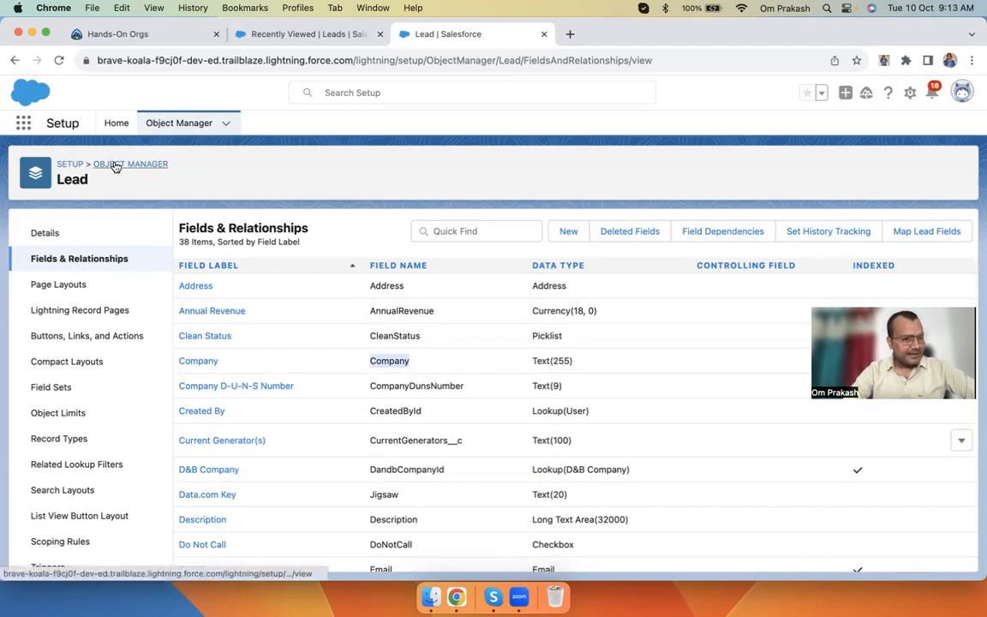
left_click(62, 180)
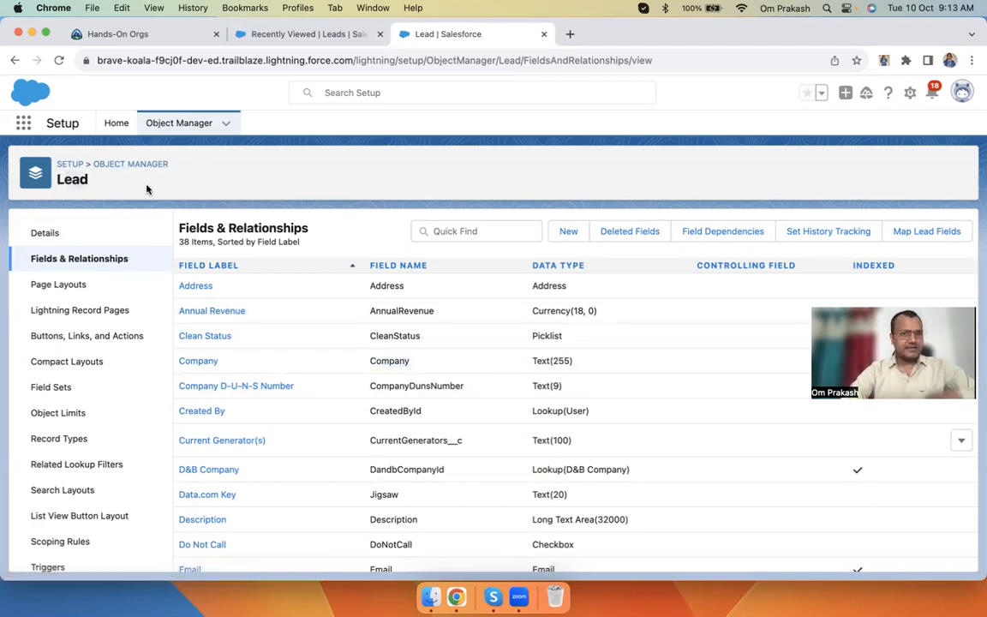
left_click(910, 93)
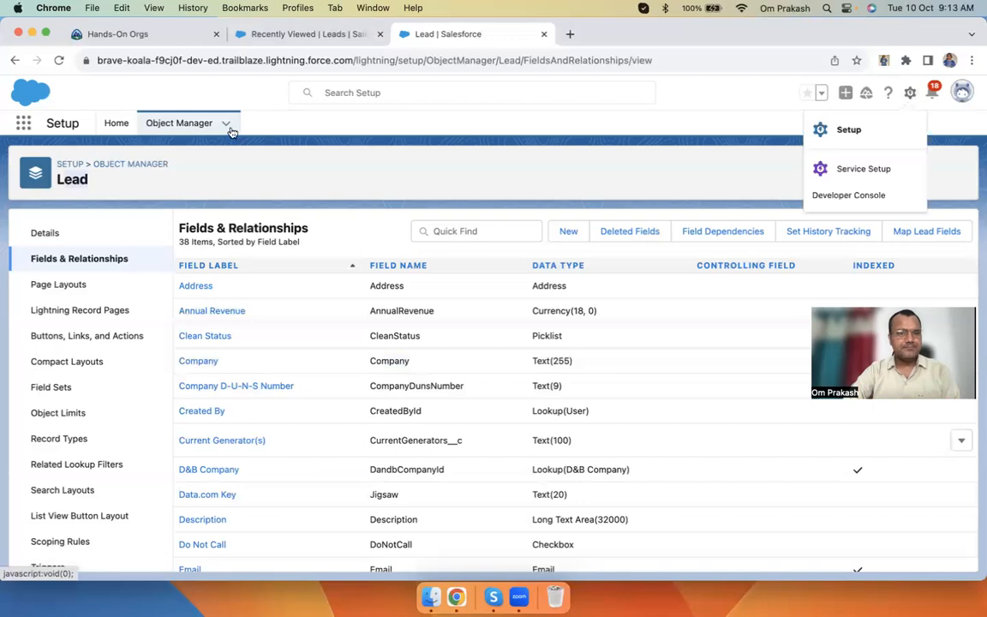
left_click(183, 128)
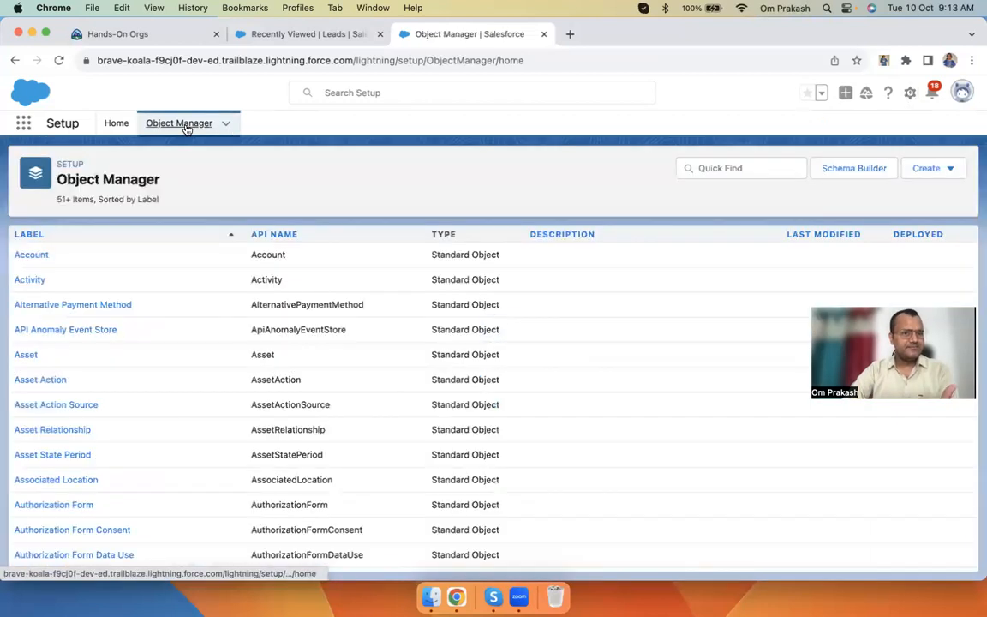
left_click(747, 168)
type("lead")
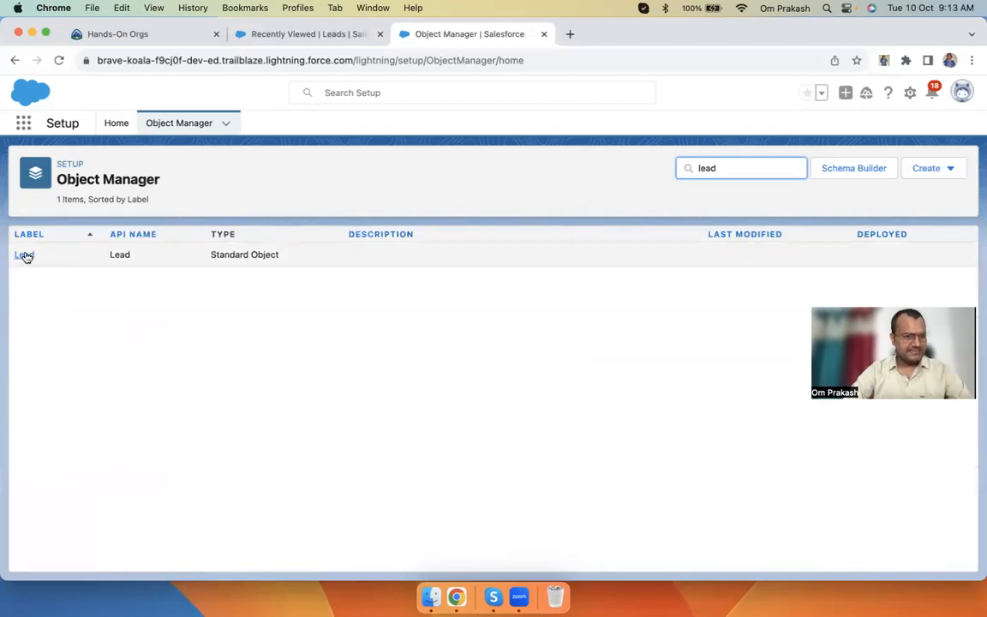
left_click(24, 256)
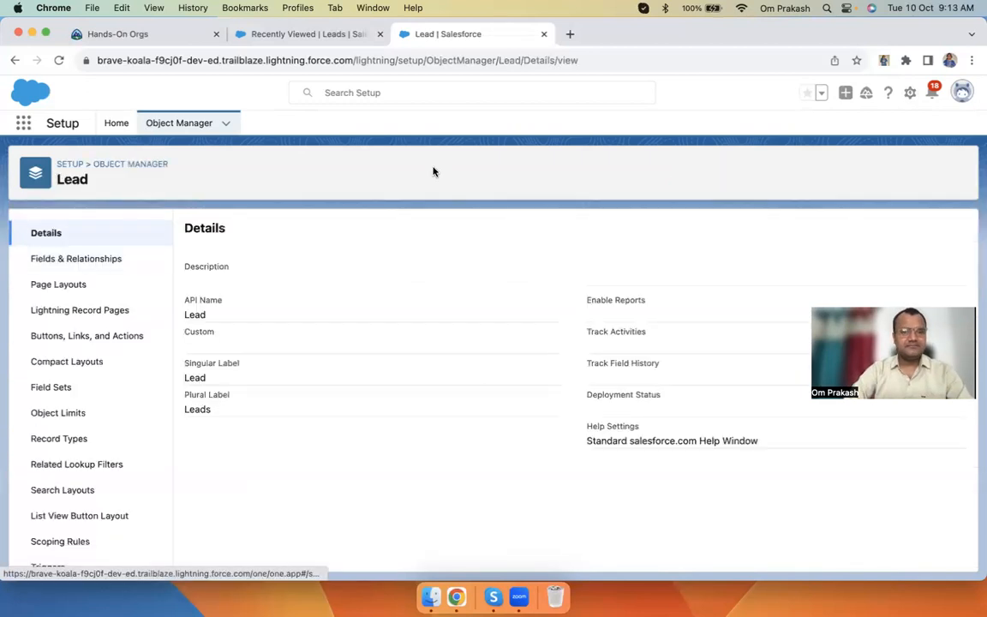
left_click(313, 33)
left_click(910, 94)
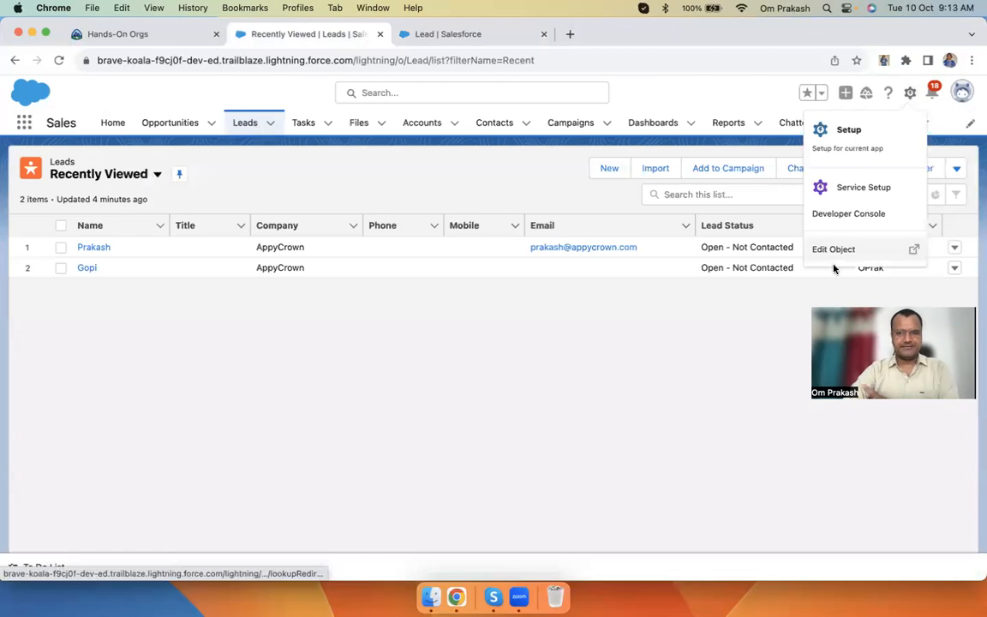
left_click(470, 35)
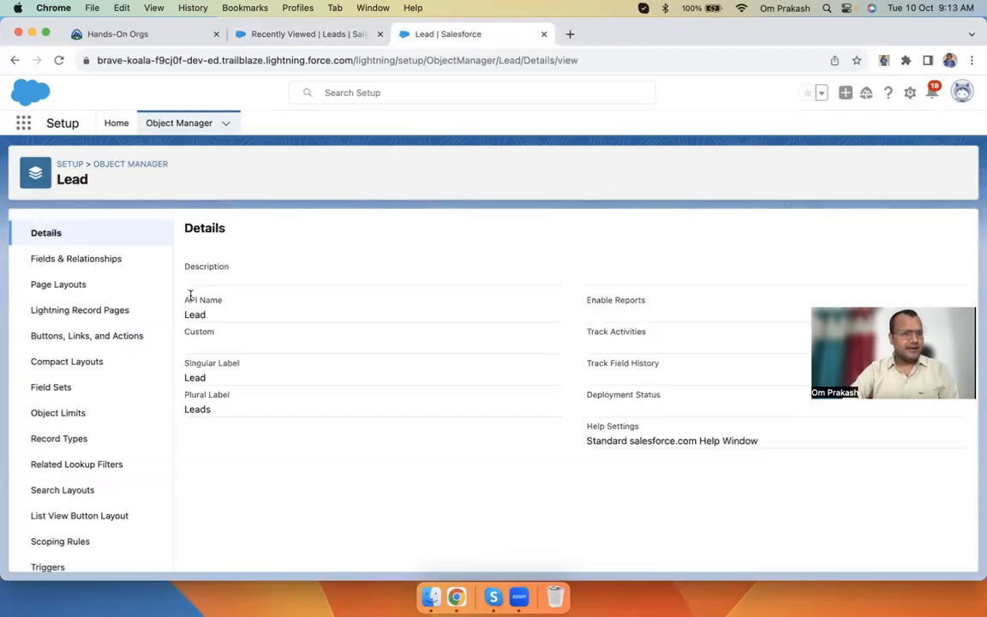
left_click(71, 263)
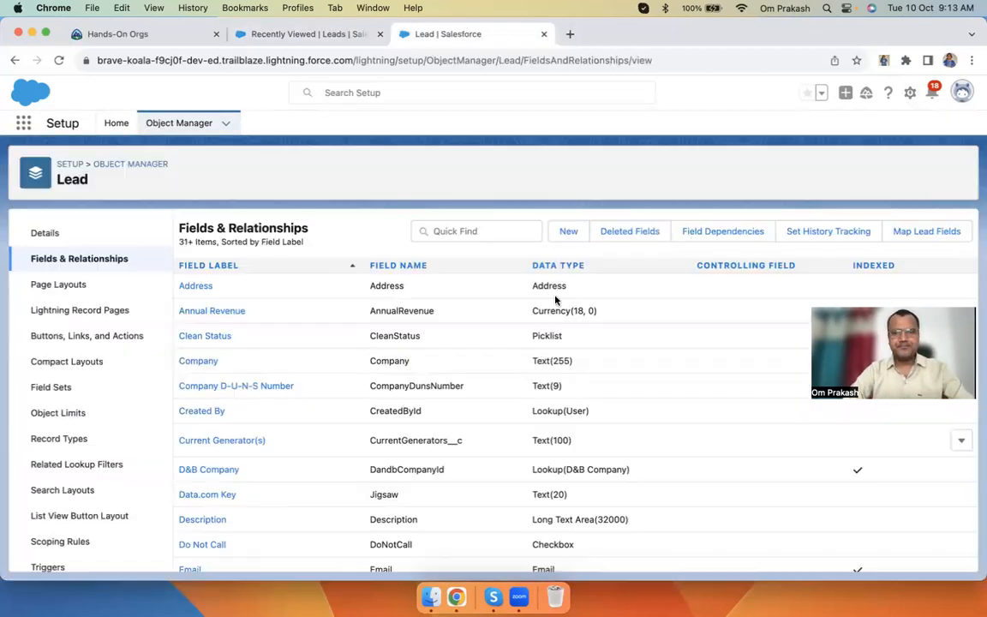
Start a new Lead custom field and scroll through the Step 1 data type options
left_click(568, 232)
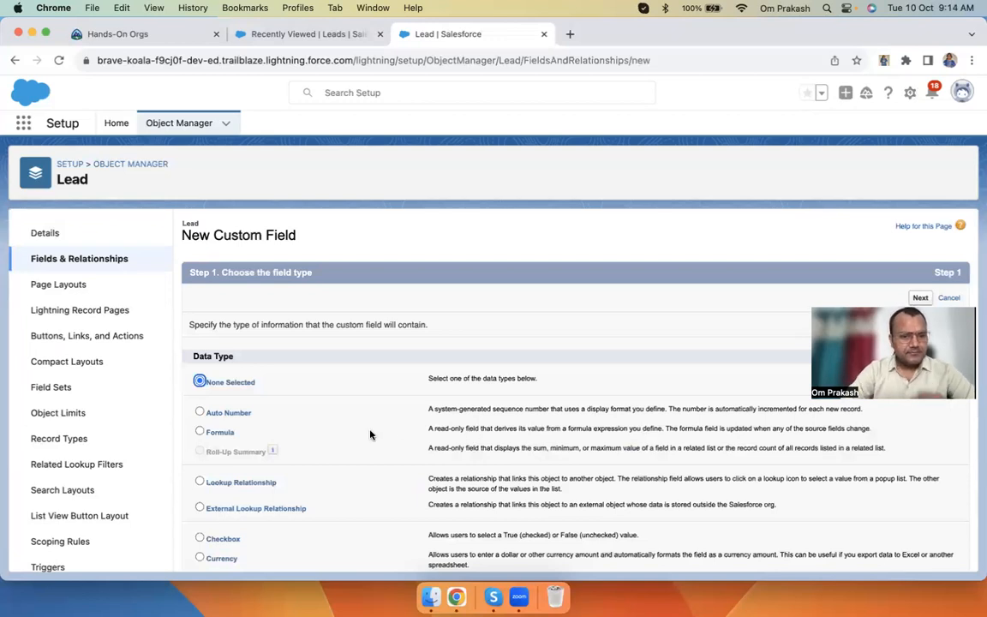
scroll(370, 434, "down", 5)
scroll(370, 435, "up", 5)
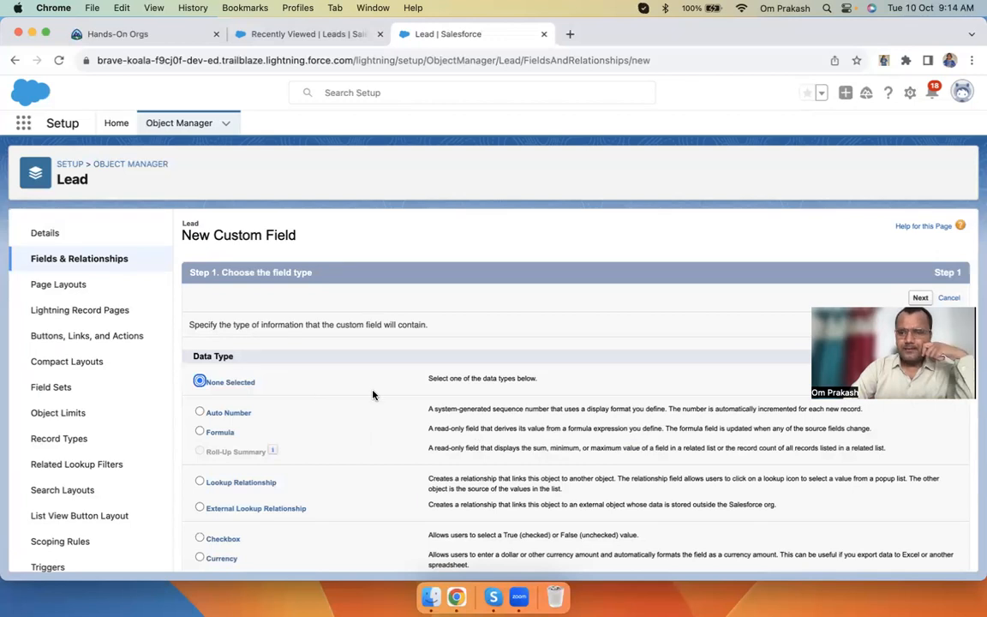
scroll(373, 394, "down", 5)
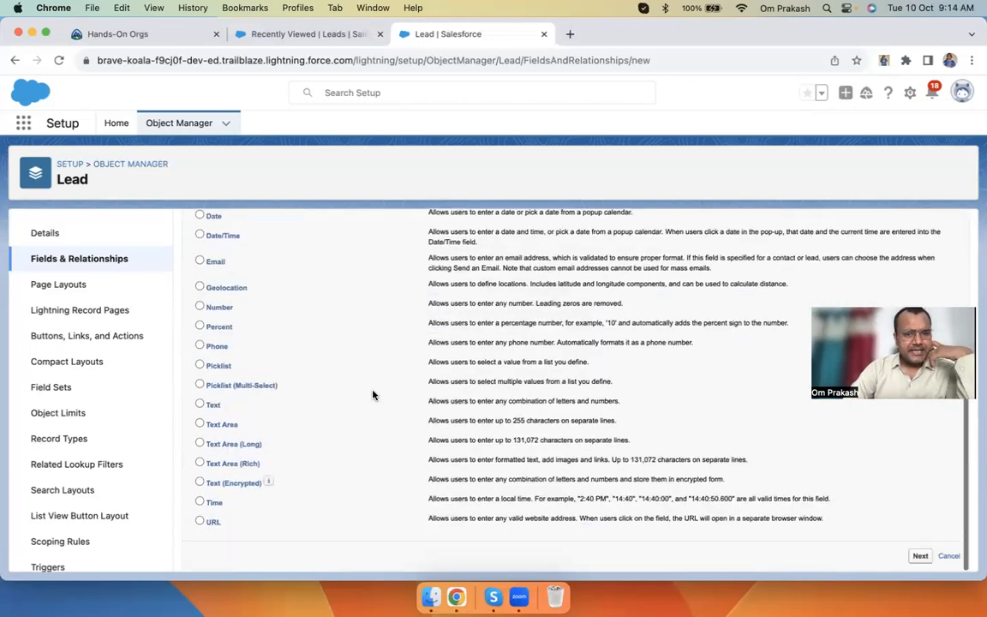
scroll(373, 394, "up", 5)
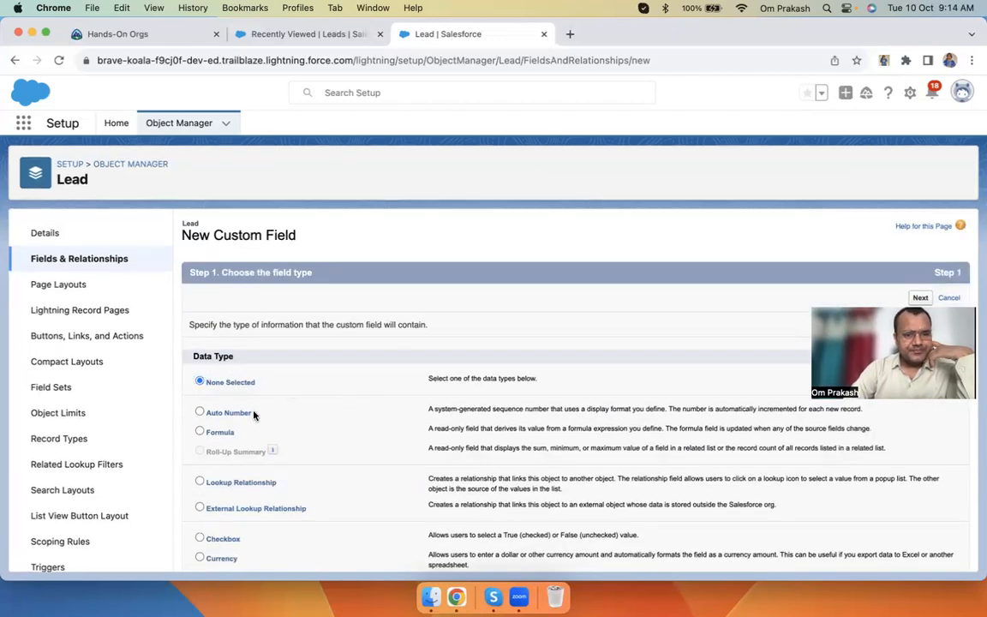
scroll(299, 500, "down", 5)
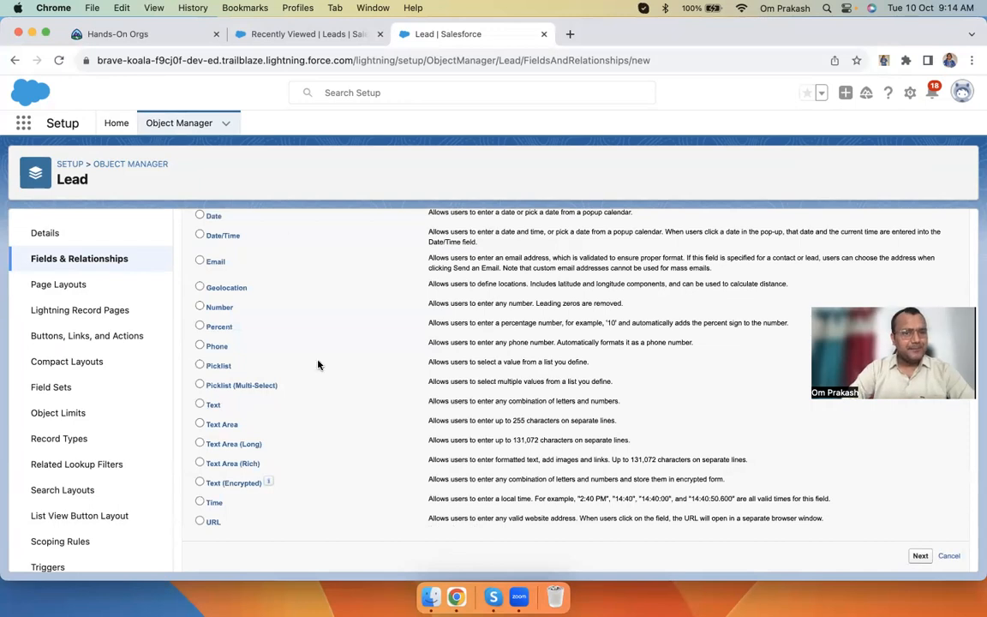
Open a blank New Lead form and inspect Salutation, Lead Source, Annual Revenue and Street
left_click(277, 34)
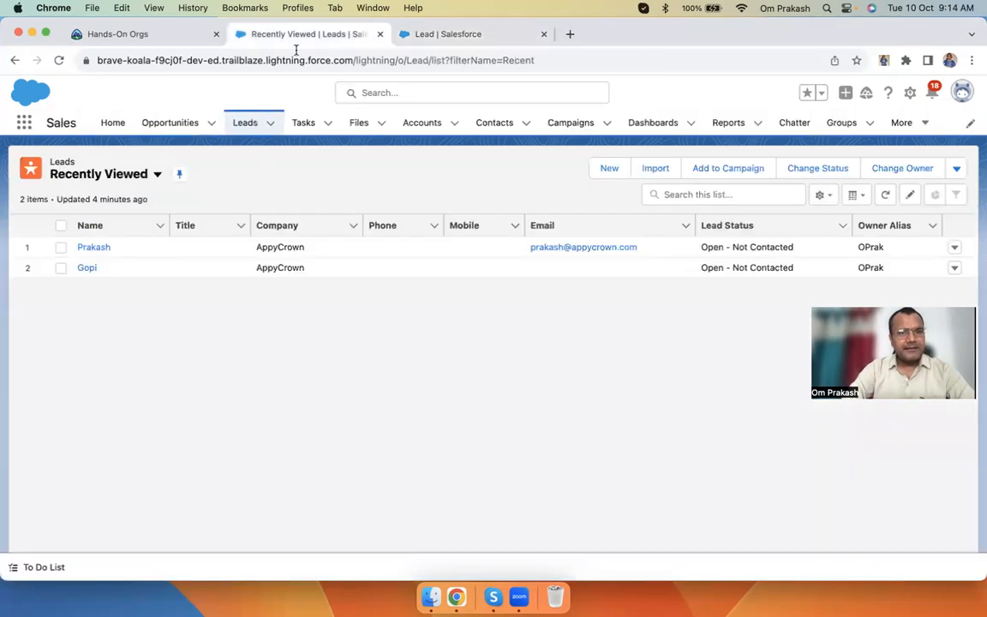
left_click(606, 171)
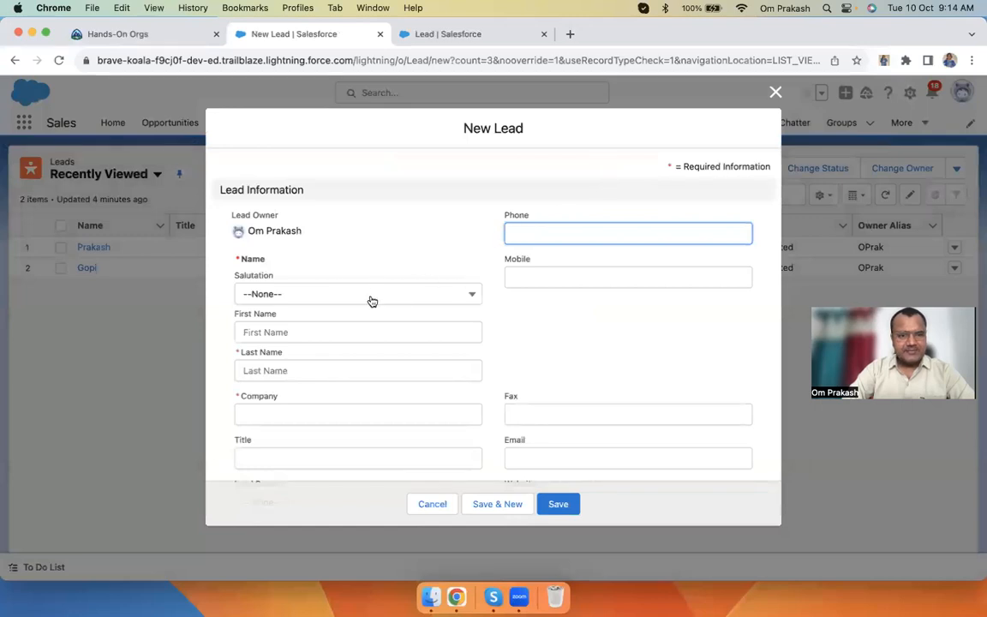
left_click(371, 300)
left_click(574, 370)
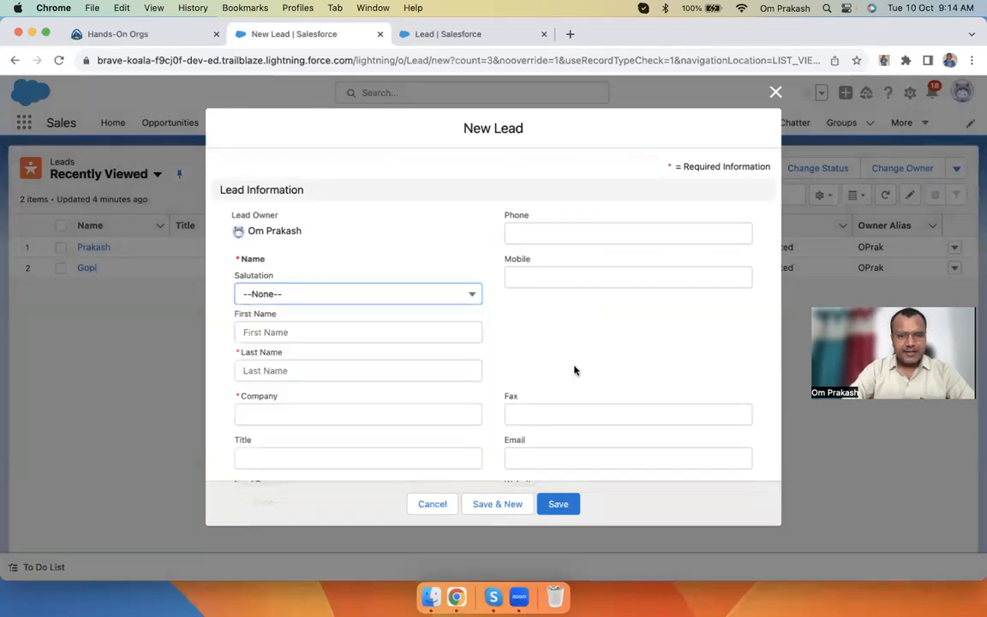
scroll(465, 402, "down", 5)
left_click(337, 325)
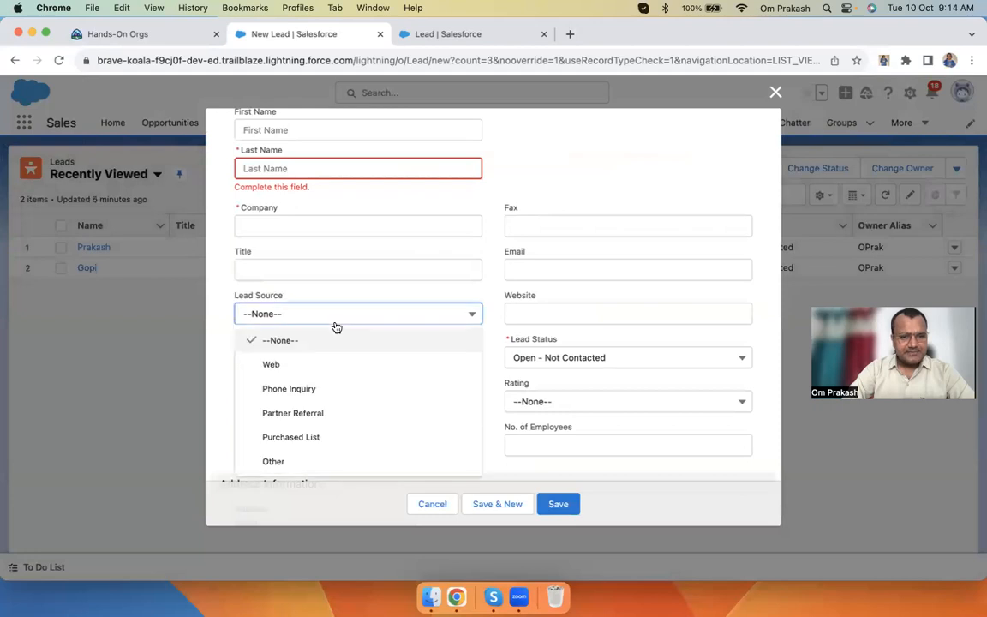
left_click(523, 300)
scroll(579, 333, "down", 3)
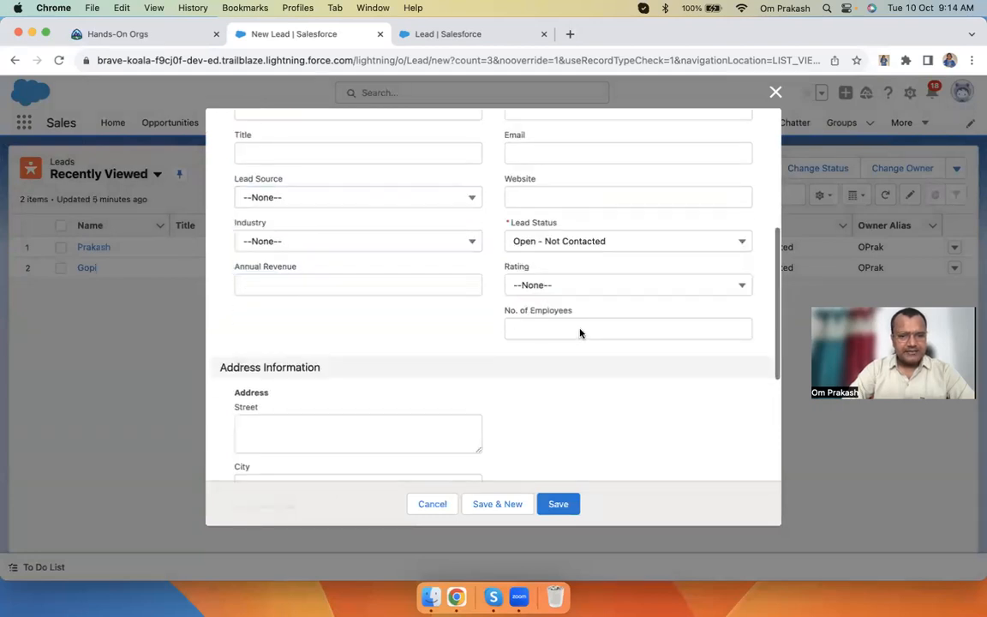
left_click(300, 271)
left_click(304, 408)
Scroll through the remaining New Lead sections, then return to the data type list
scroll(301, 412, "down", 3)
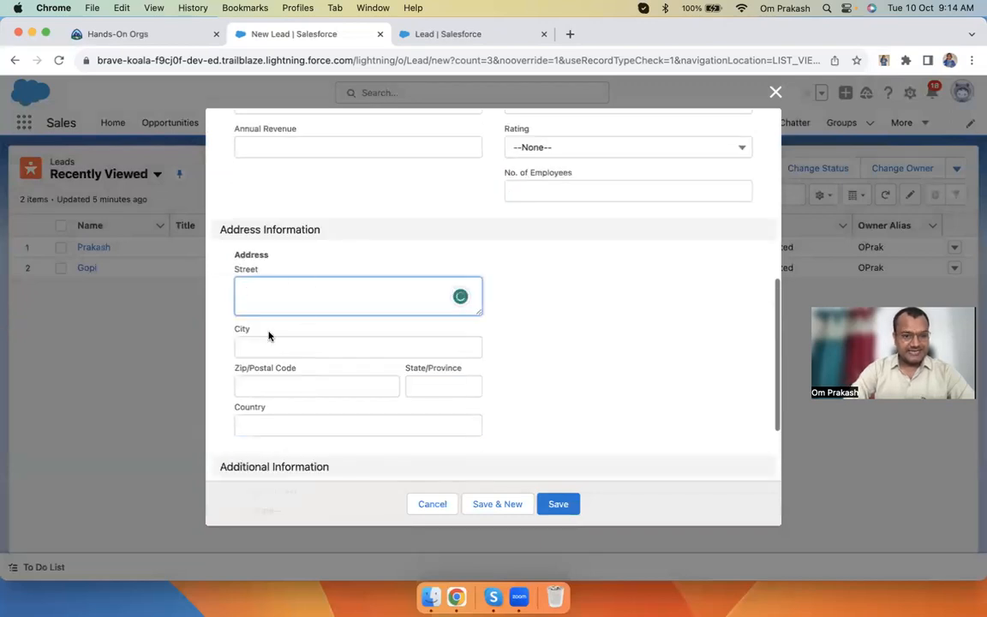
scroll(330, 335, "down", 6)
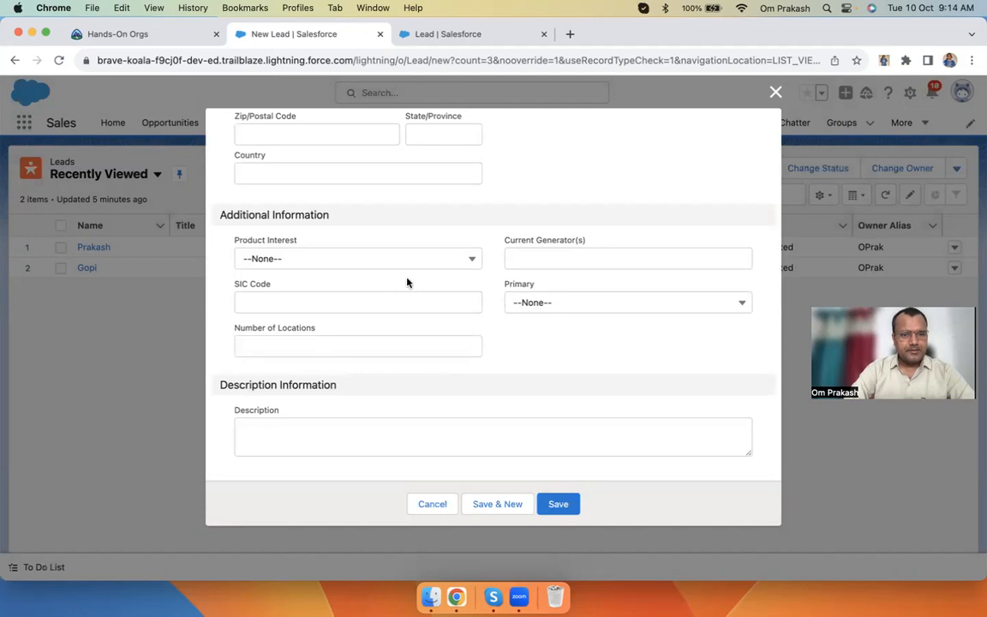
scroll(438, 323, "up", 4)
scroll(502, 280, "up", 6)
scroll(502, 280, "down", 10)
scroll(316, 256, "up", 15)
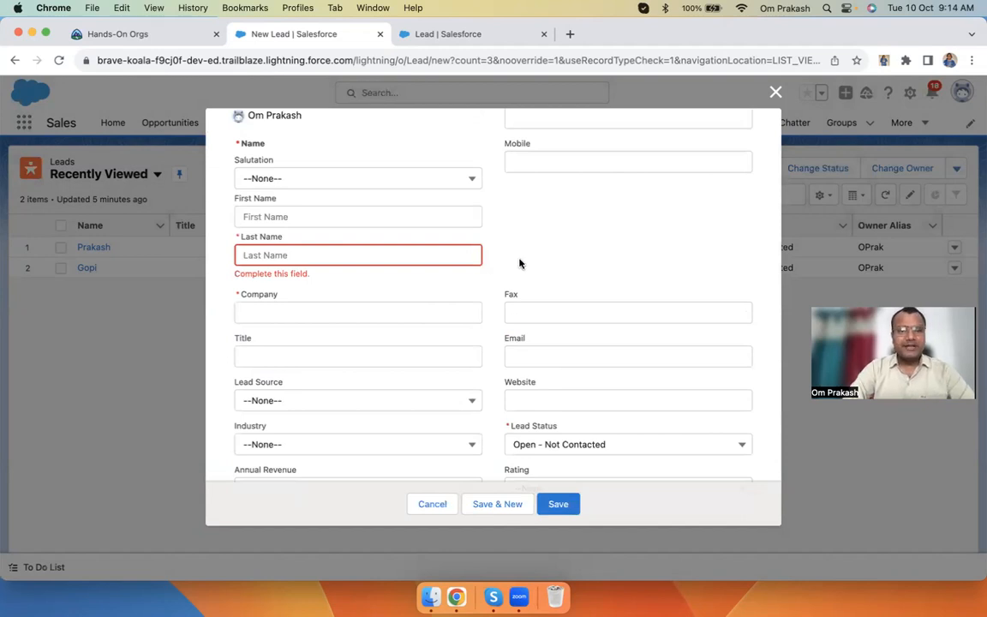
scroll(519, 263, "up", 3)
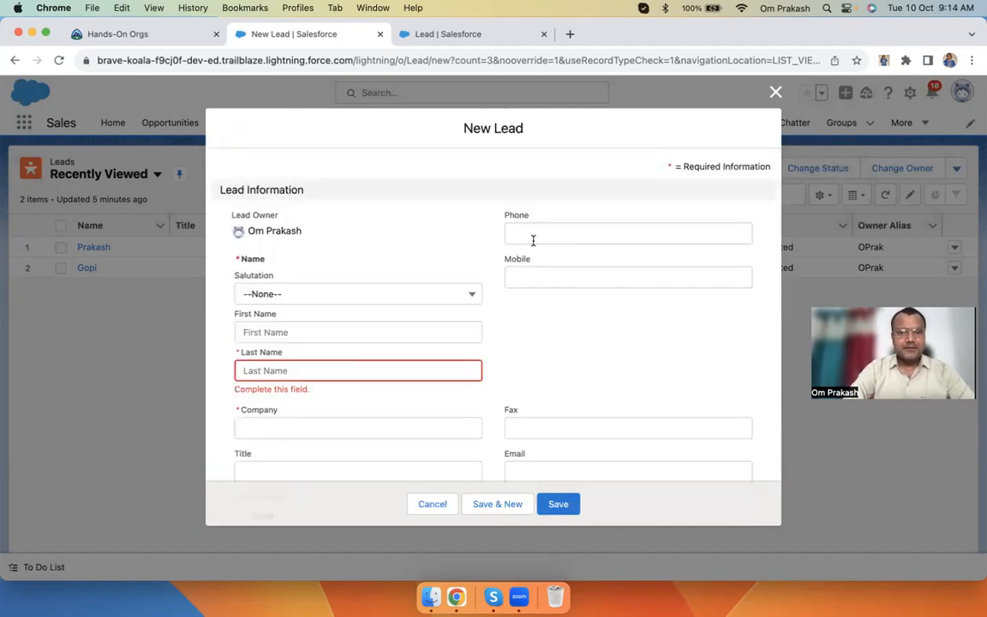
scroll(595, 419, "down", 2)
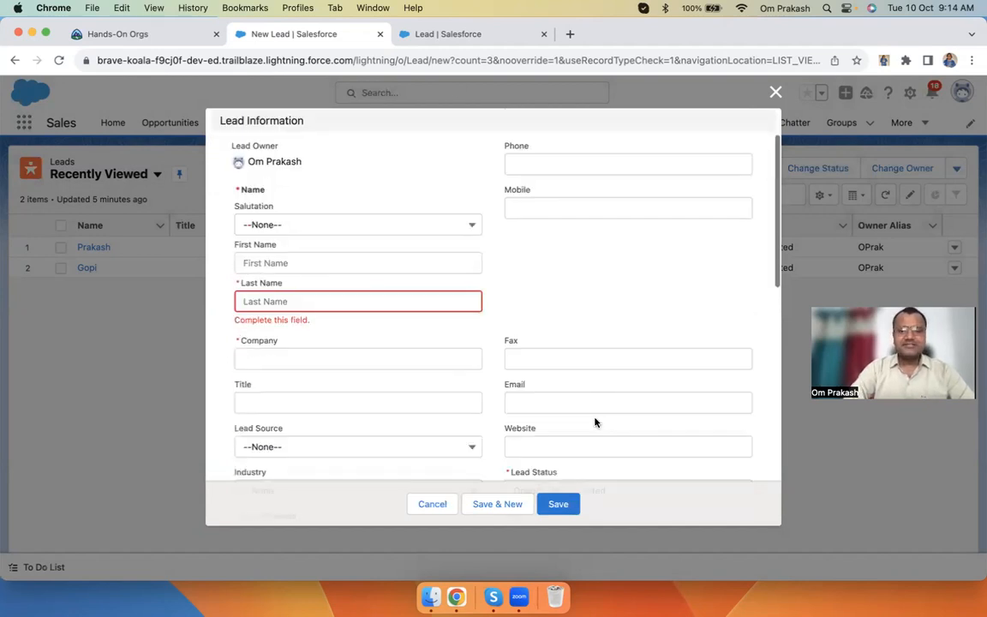
left_click(448, 36)
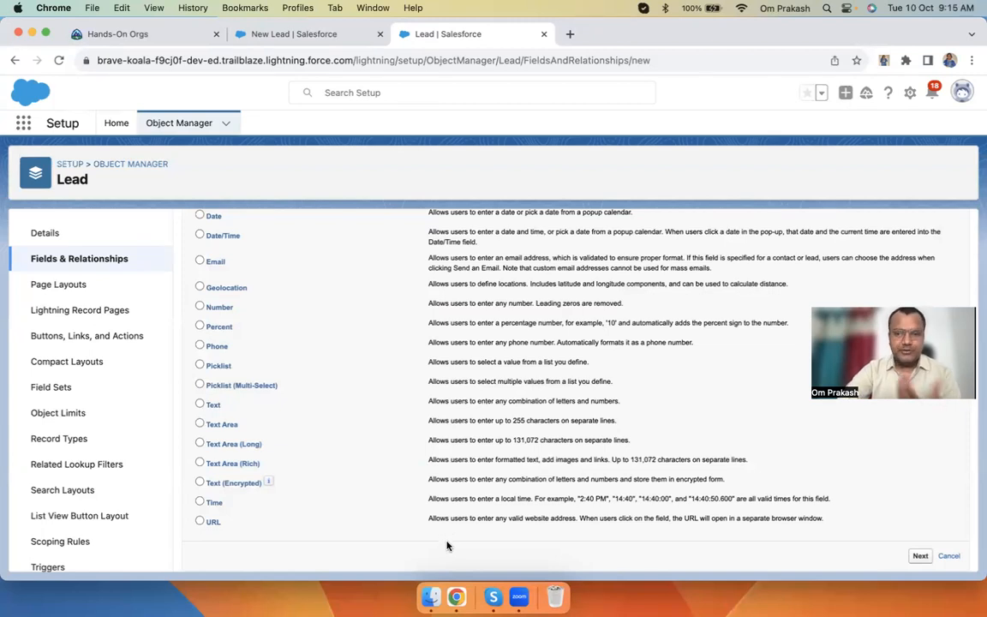
Scroll the Data Type list and pick Date as the field type
scroll(467, 388, "up", 10)
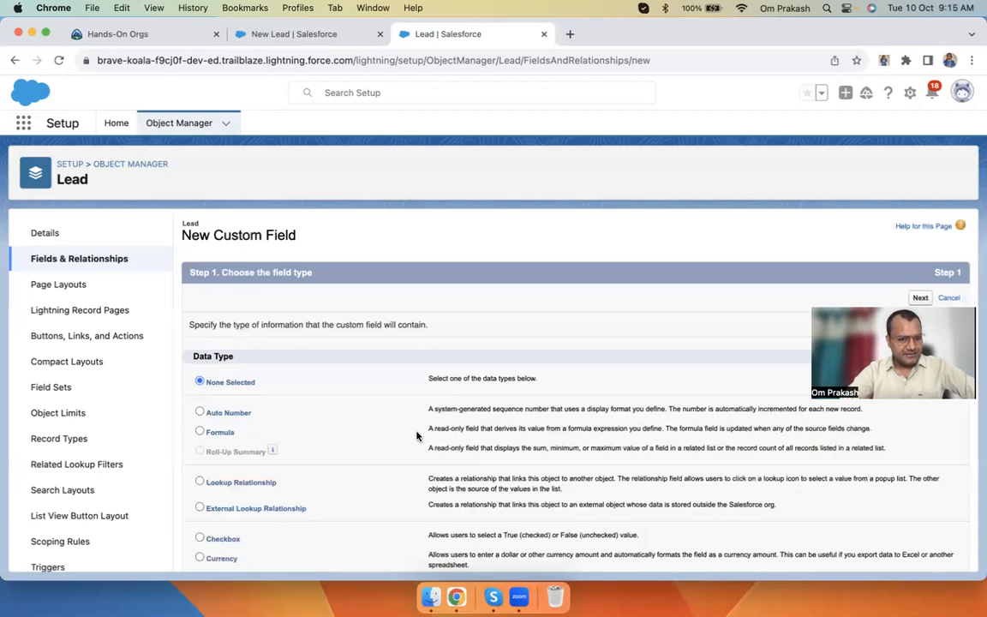
scroll(359, 439, "down", 5)
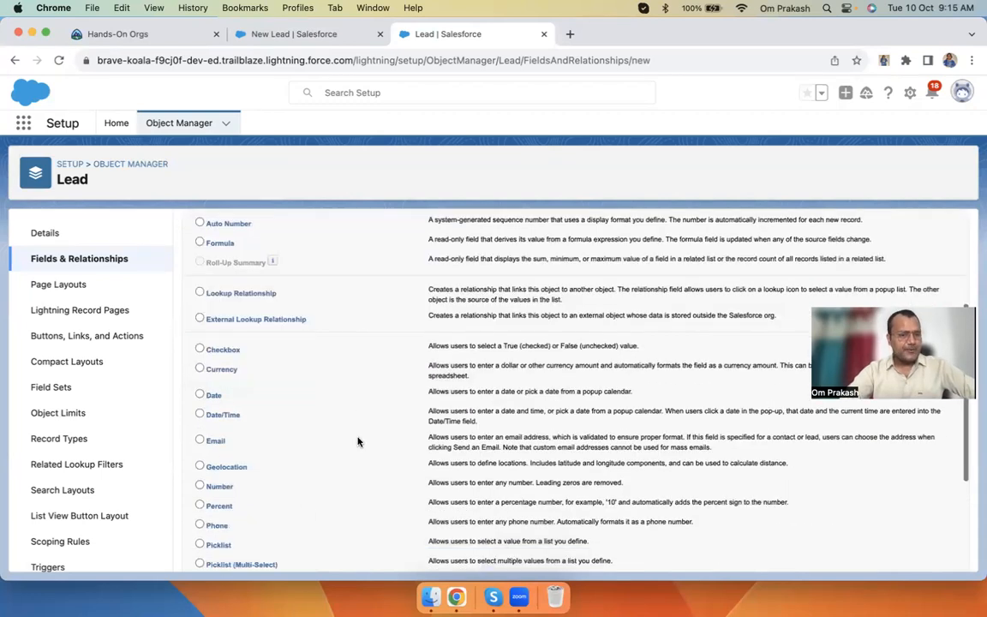
scroll(388, 467, "down", 5)
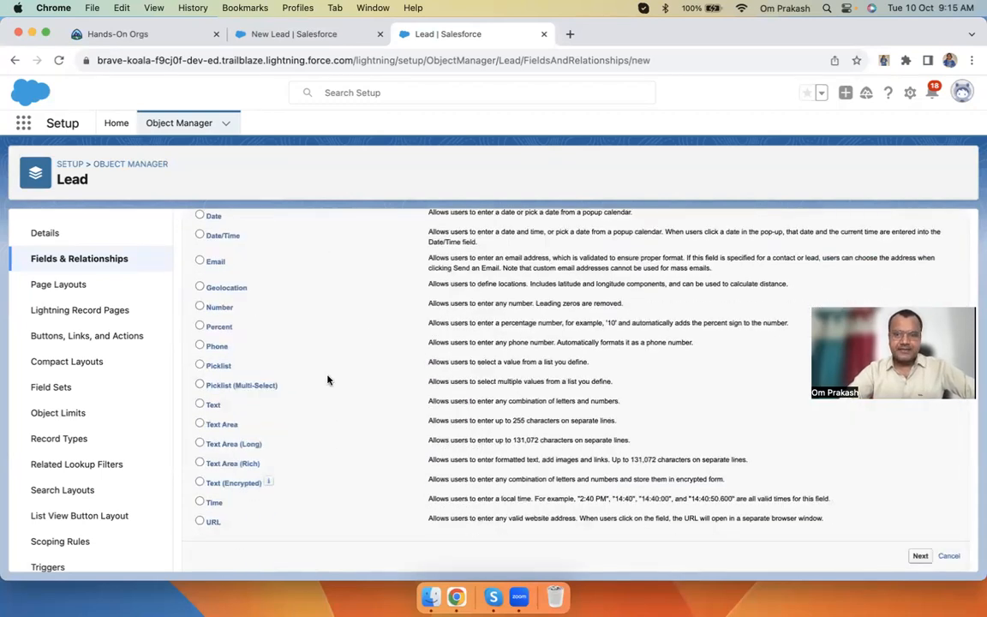
scroll(359, 334, "up", 3)
scroll(359, 334, "up", 2)
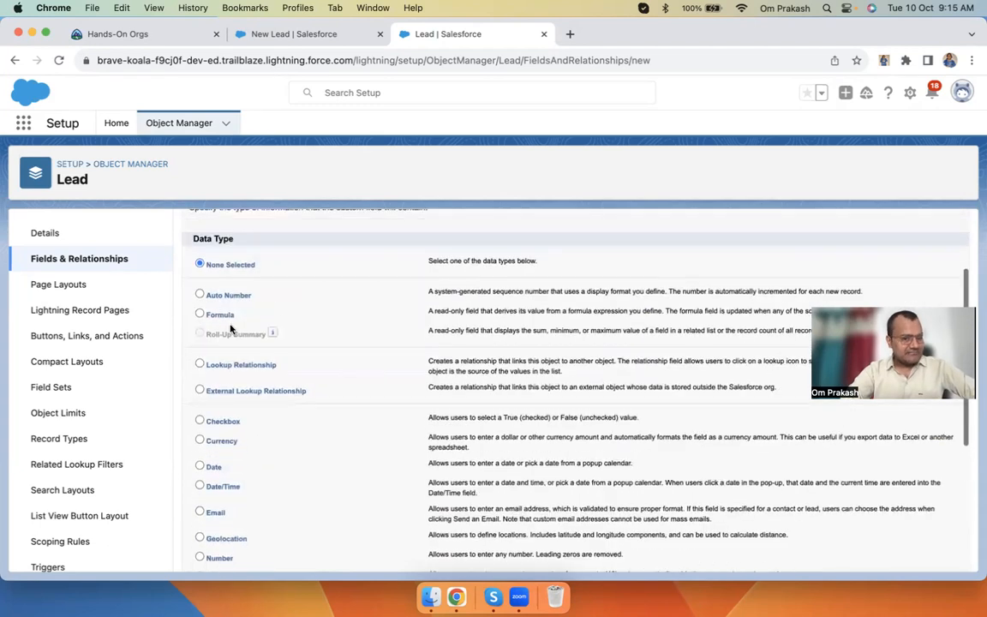
scroll(327, 454, "down", 2)
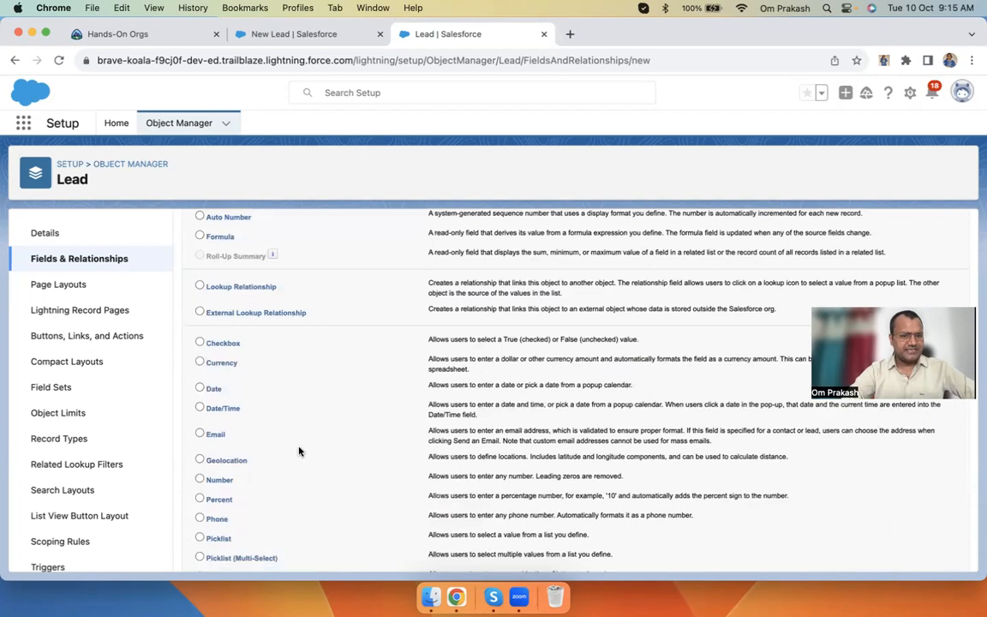
left_click(200, 390)
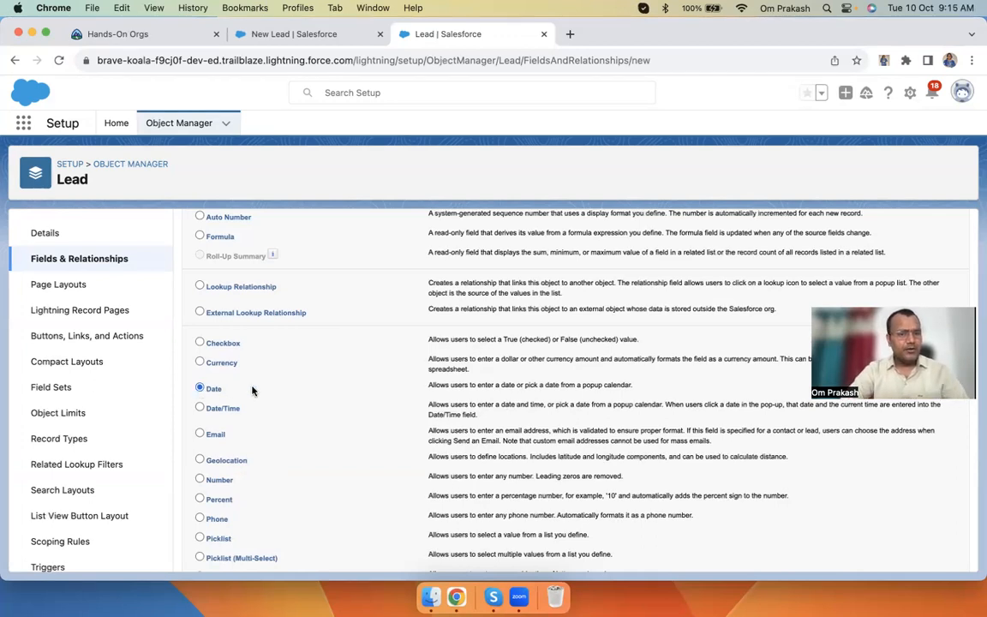
Quit Skype and remove it from the Dock
scroll(270, 396, "down", 2)
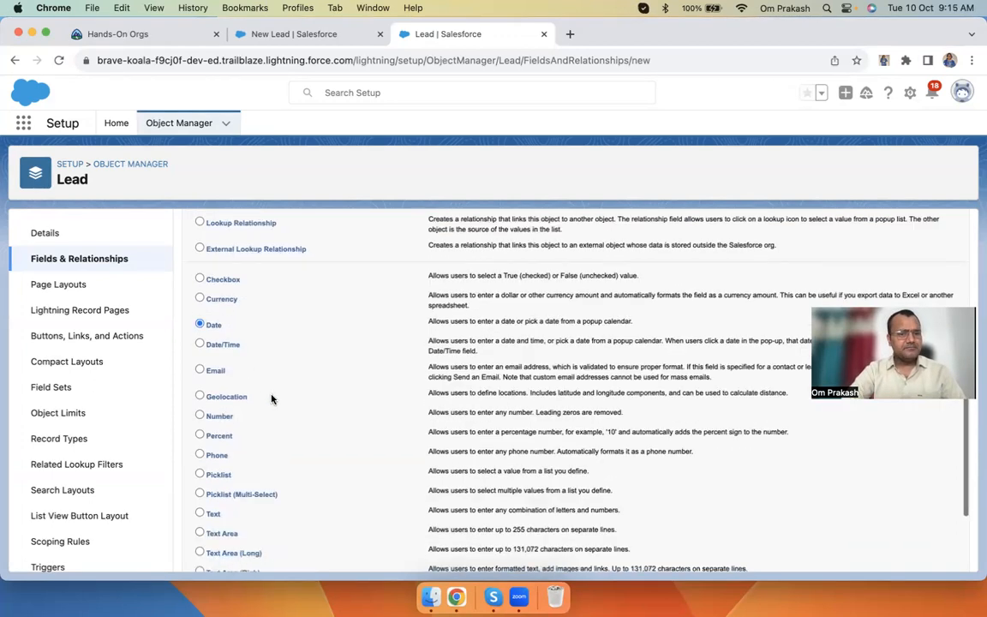
right_click(493, 597)
left_click(529, 555)
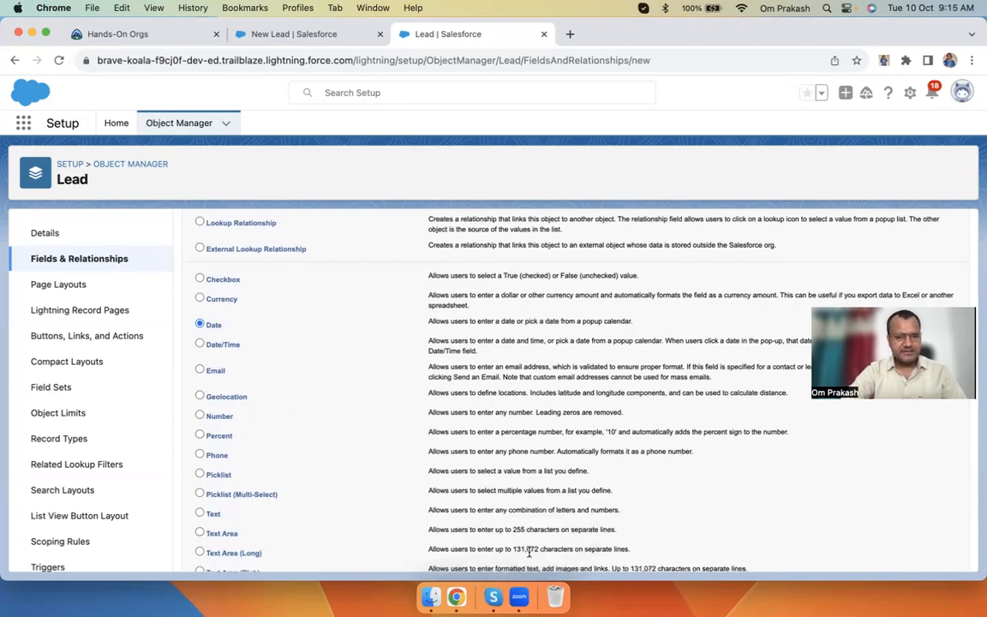
right_click(492, 597)
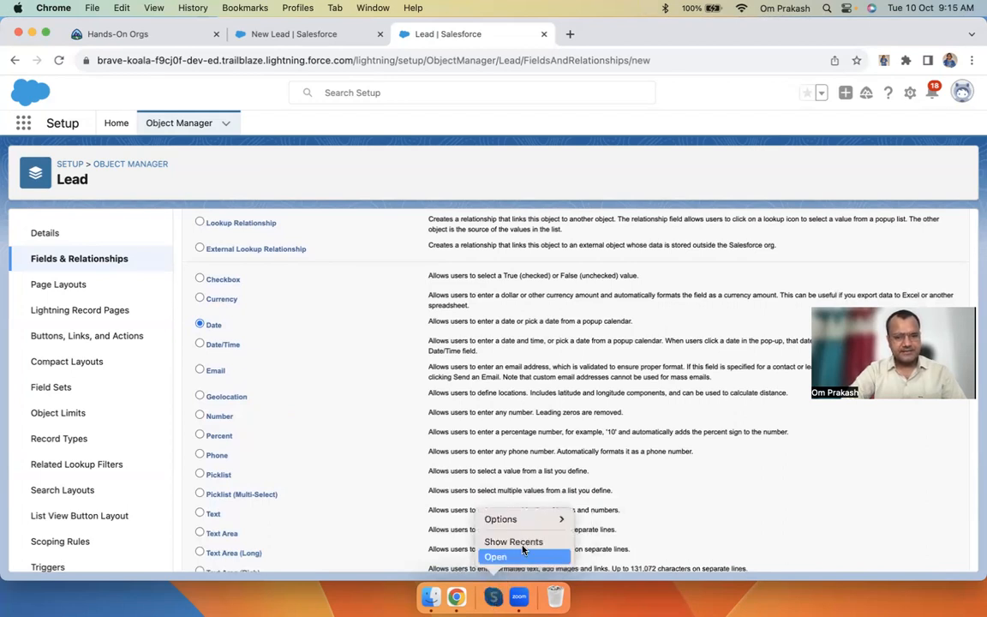
mouse_move(514, 519)
left_click(612, 533)
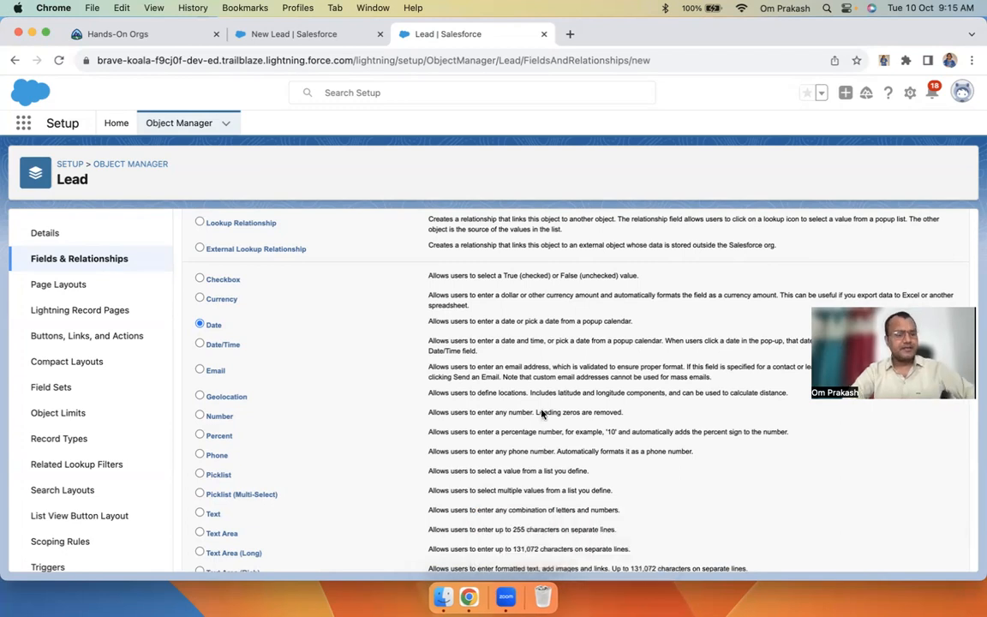
Change the new field's data type to Email
scroll(437, 330, "up", 2)
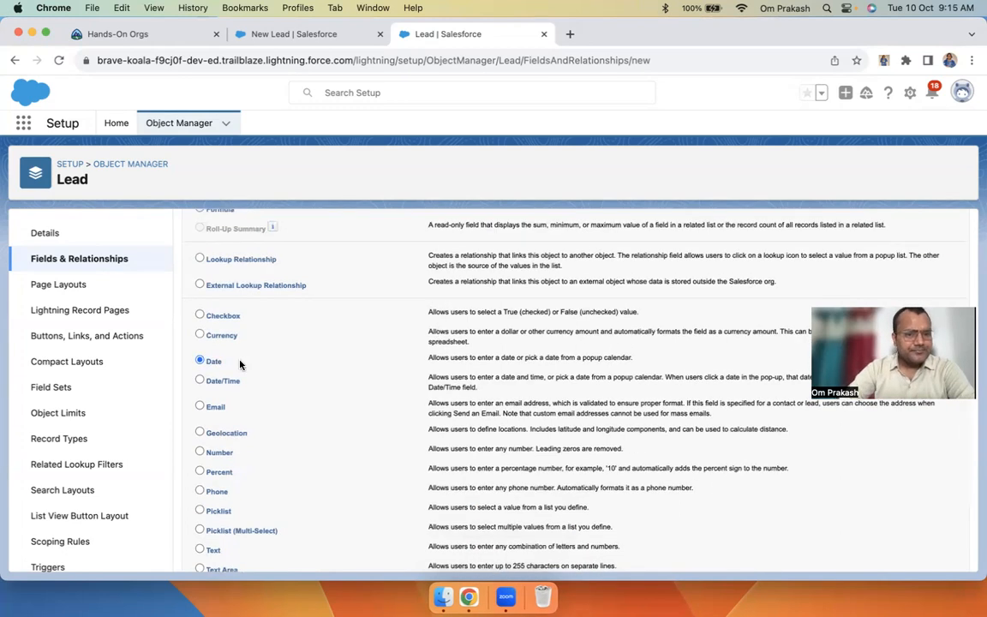
scroll(240, 365, "up", 4)
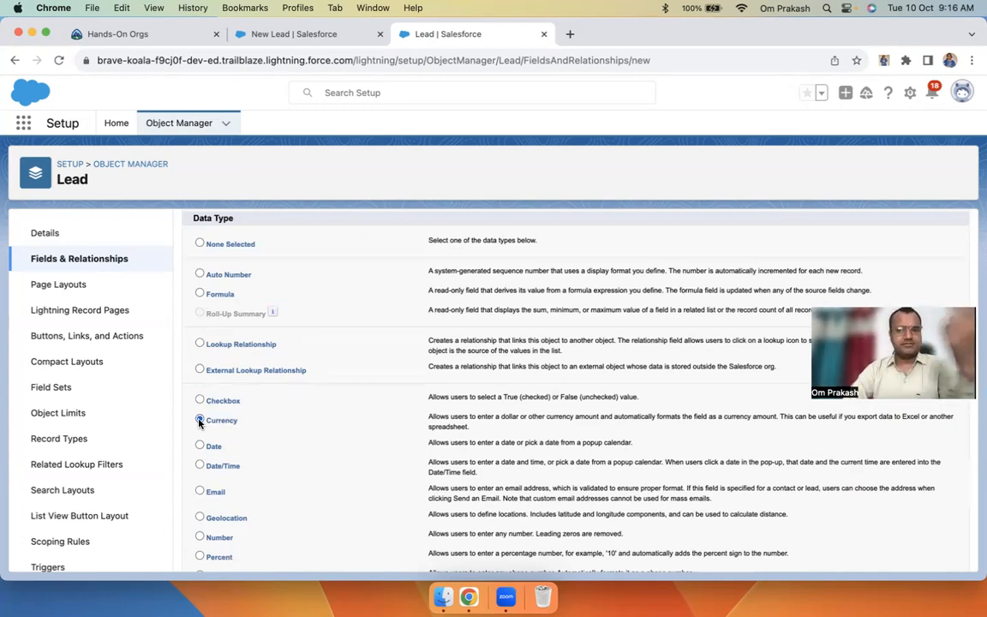
scroll(206, 416, "down", 3)
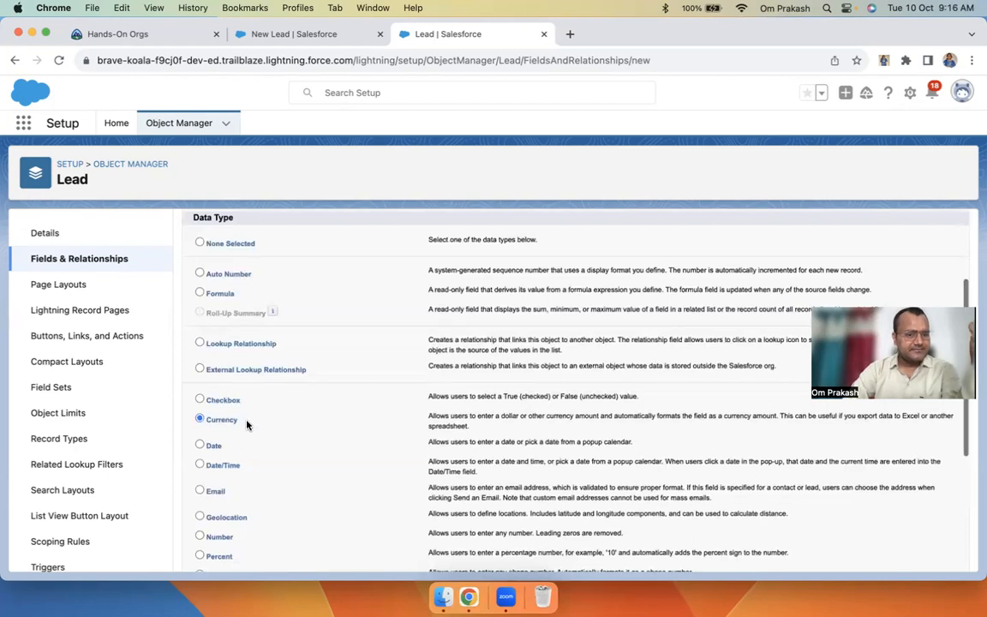
left_click(200, 355)
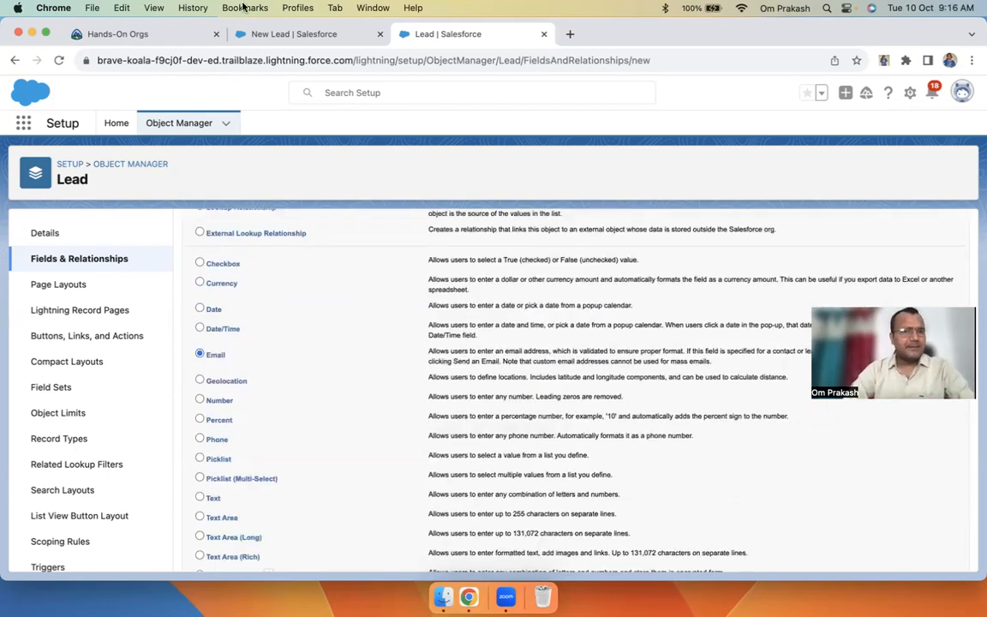
Try saving a test lead with Email 'ok', Last Name 'demo', Company 'dem'; it fails as invalid email
left_click(257, 33)
left_click(539, 404)
type("ok")
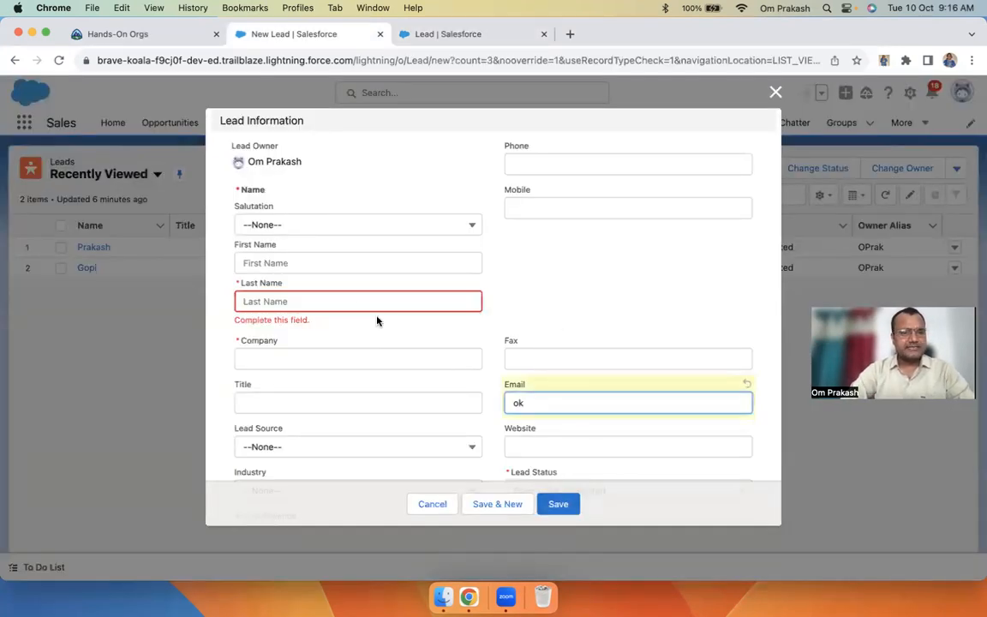
left_click(350, 301)
type("demo")
key("Tab")
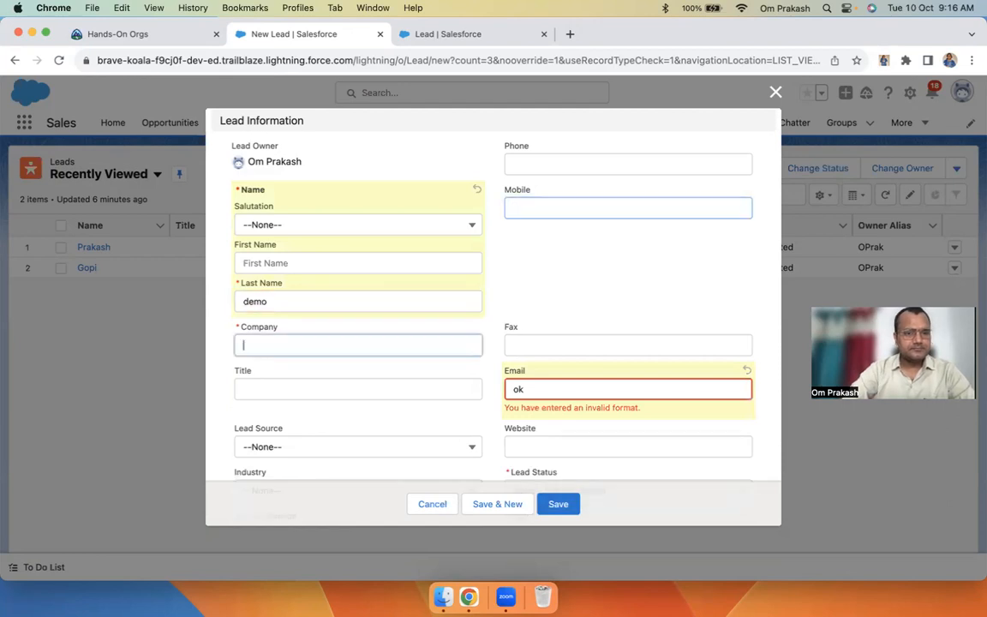
type("demo")
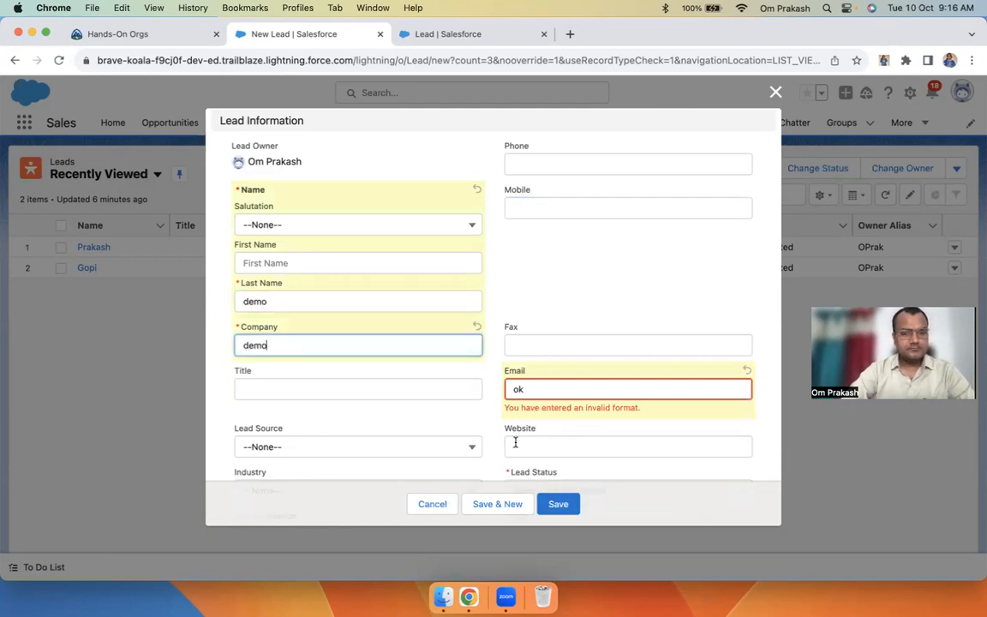
left_click(563, 512)
left_click(347, 470)
left_click_drag(502, 412, 635, 409)
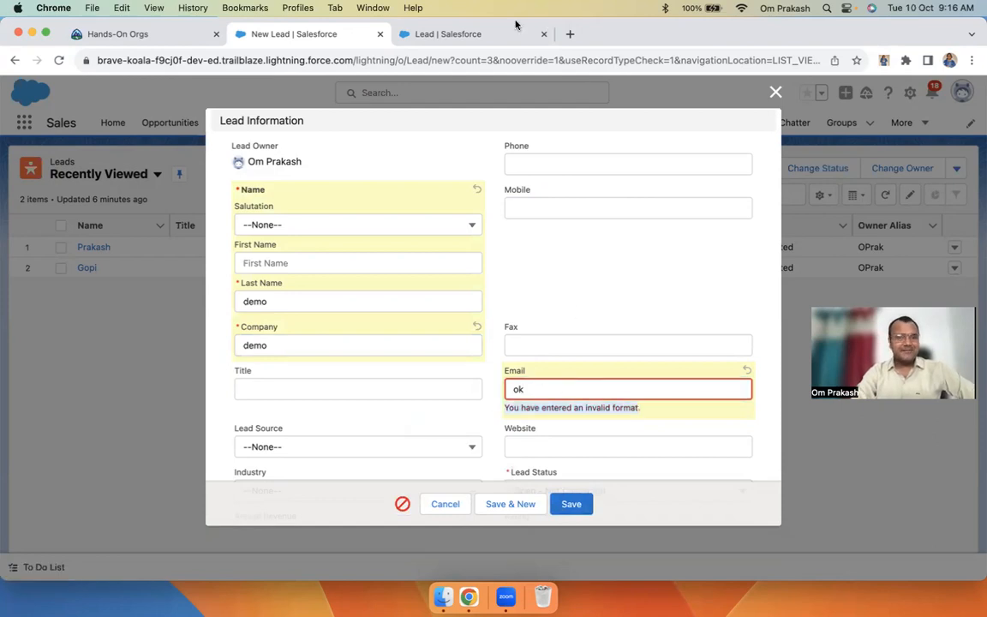
Compare the Email data type description with the lead error, then choose Phone as the data type
left_click(477, 36)
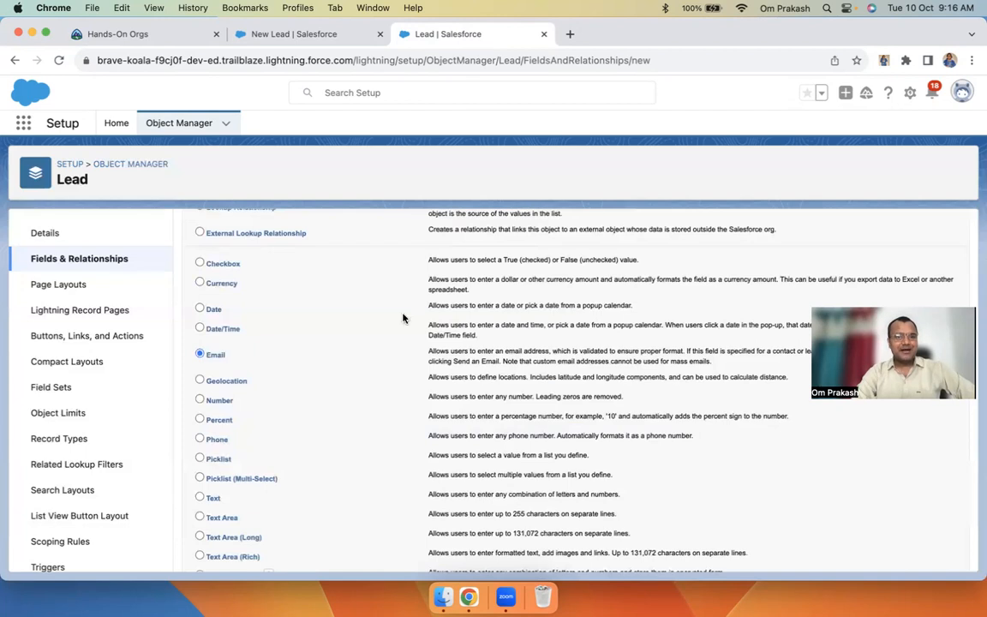
left_click(274, 36)
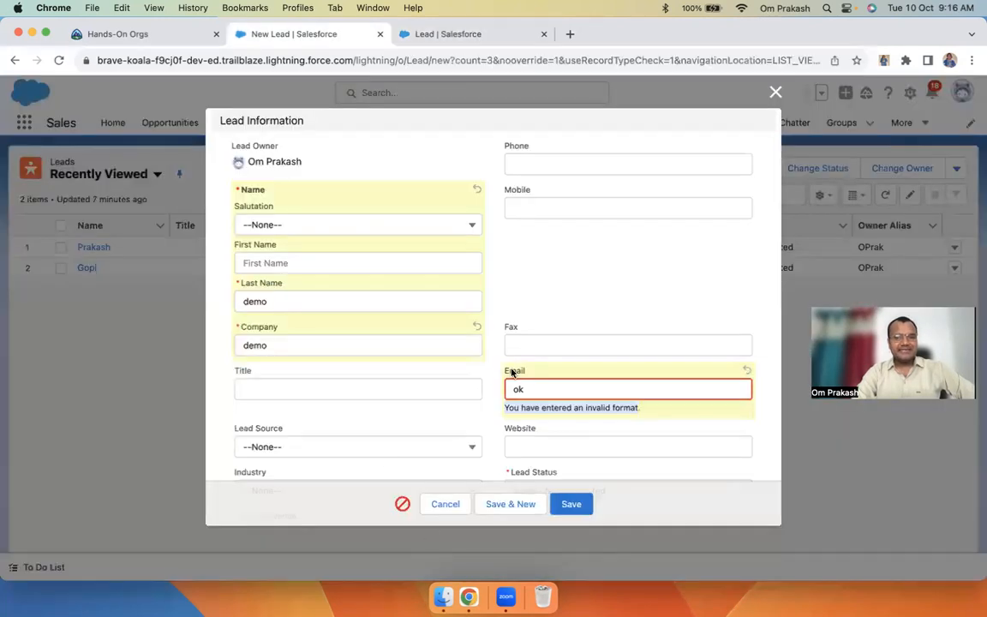
left_click(459, 36)
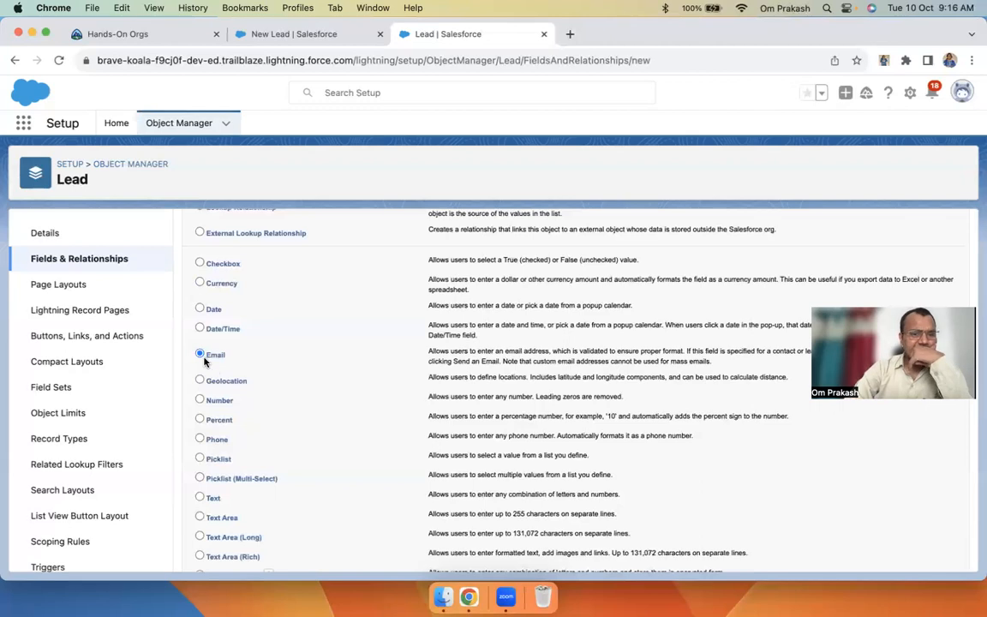
left_click_drag(427, 351, 711, 360)
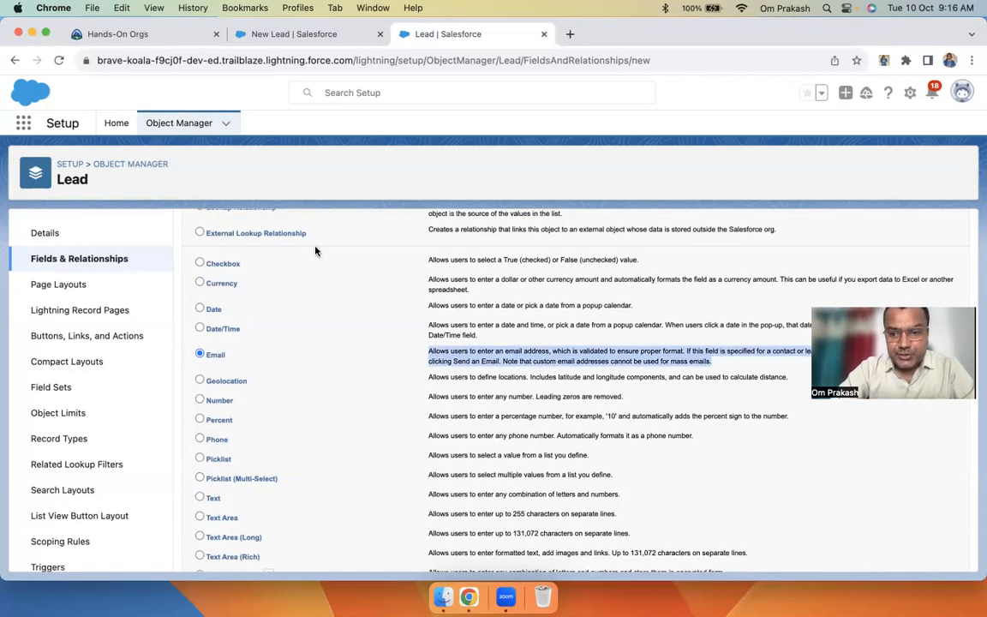
left_click(364, 34)
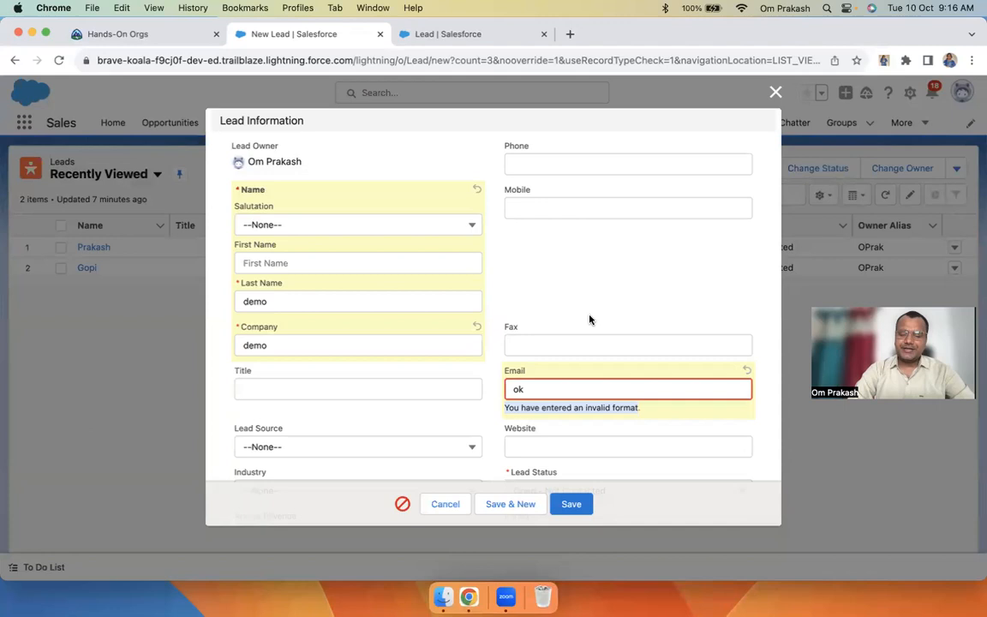
left_click(441, 34)
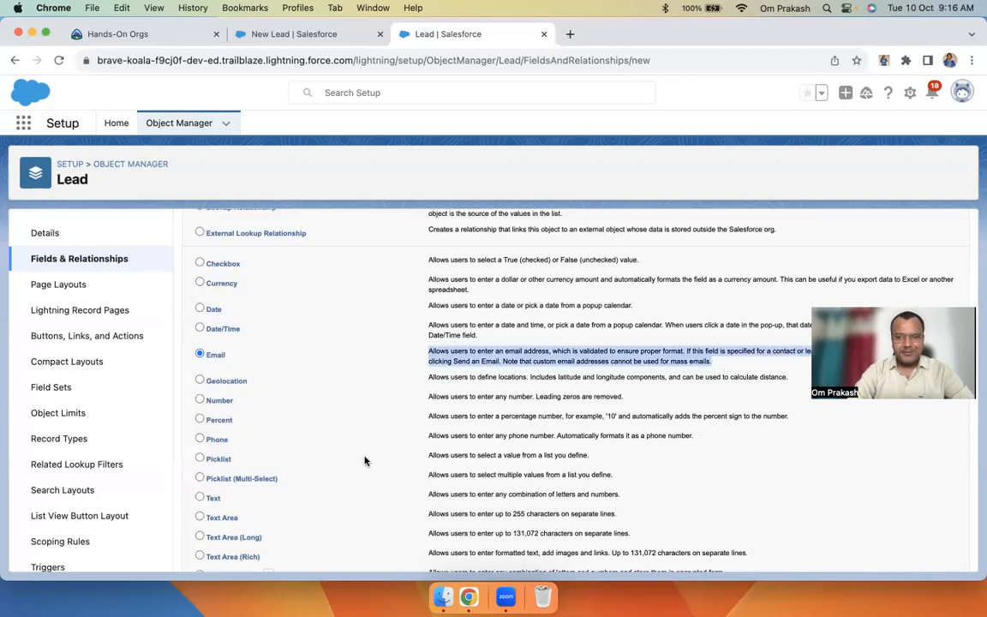
left_click(201, 440)
Review the Phone data type description and continue to the field details step
scroll(199, 411, "up", 10)
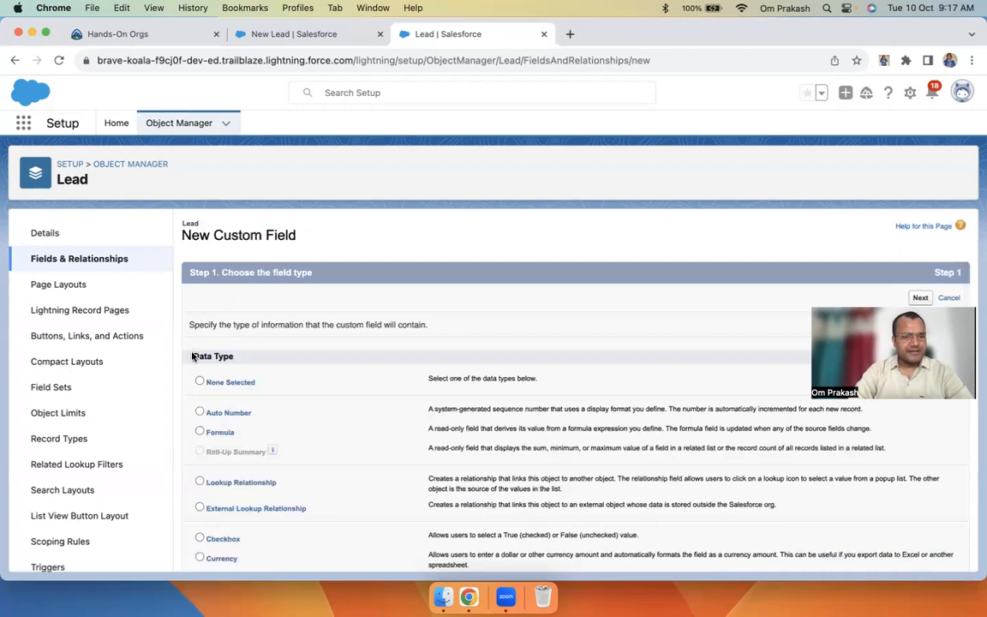
scroll(262, 360, "down", 5)
scroll(263, 360, "down", 2)
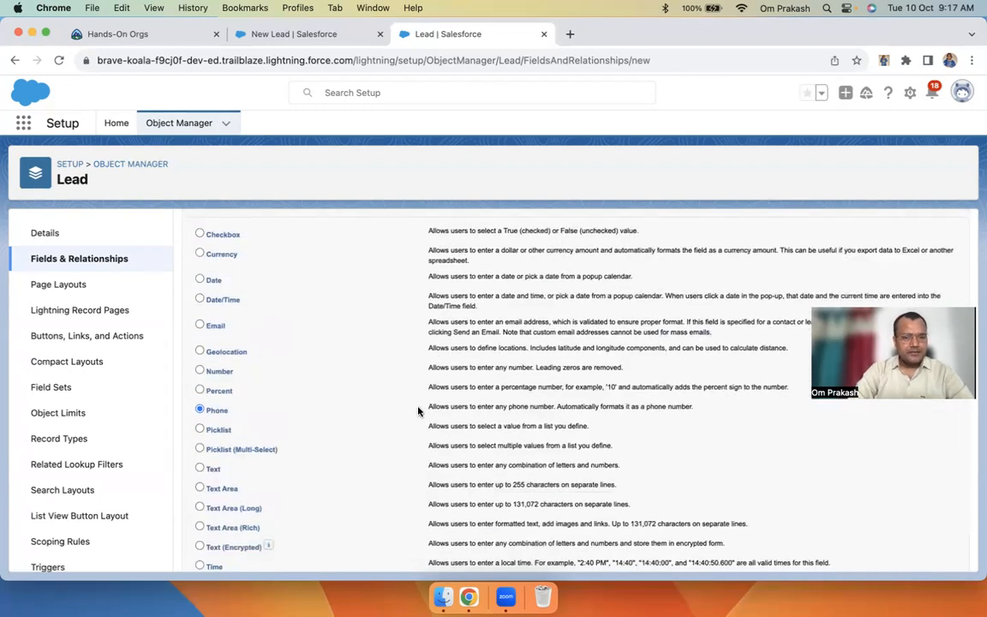
left_click_drag(430, 406, 666, 407)
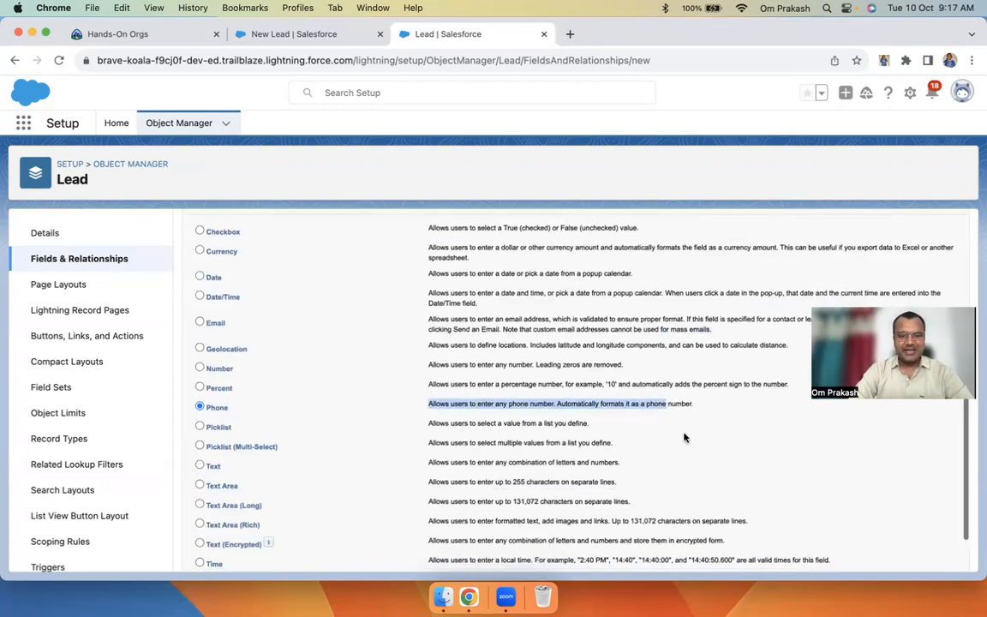
scroll(683, 374, "down", 2)
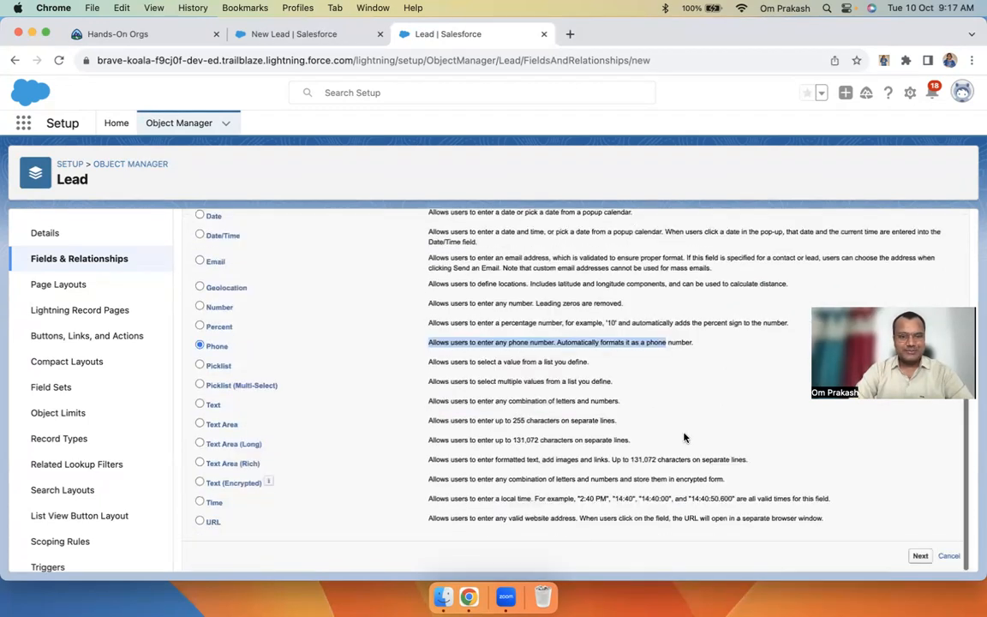
left_click(920, 557)
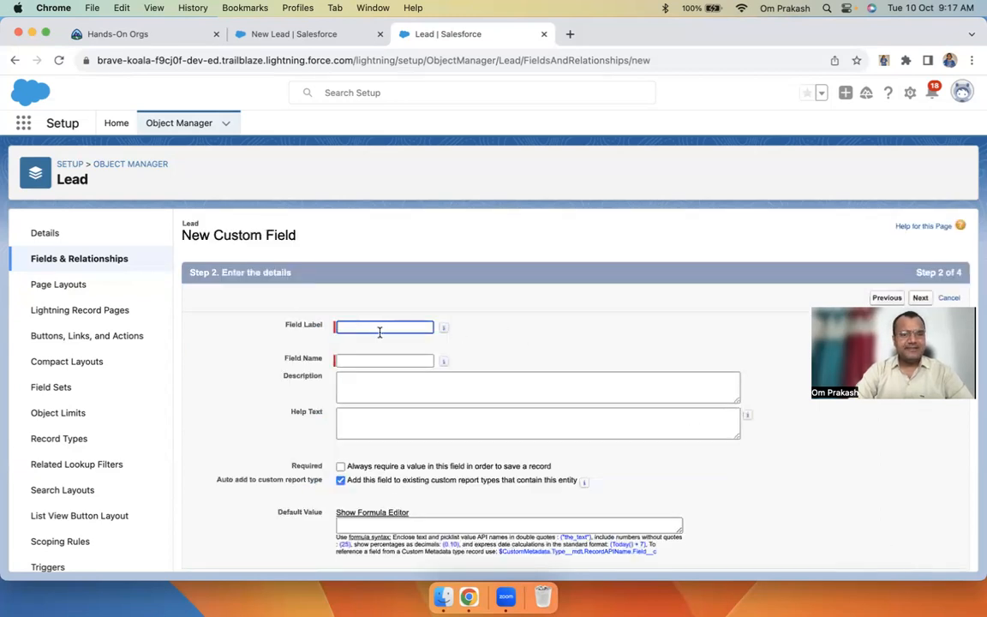
Enter 'Whatsapp Number' as the Field Label so the Field Name auto-fills as Whatsapp_Number
type("Wha")
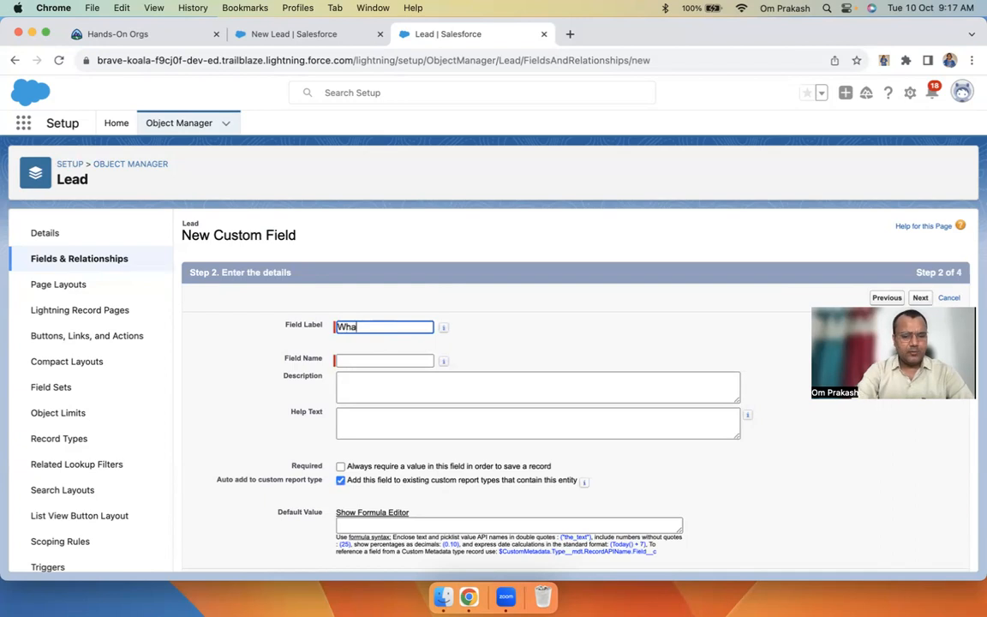
type("tsapp Number")
key("Tab")
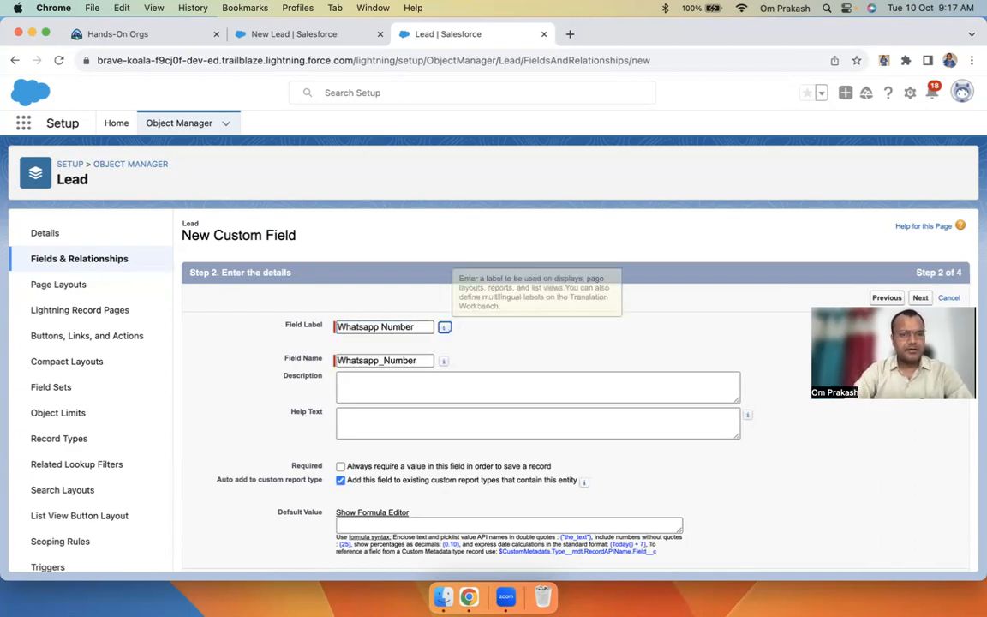
key("Tab")
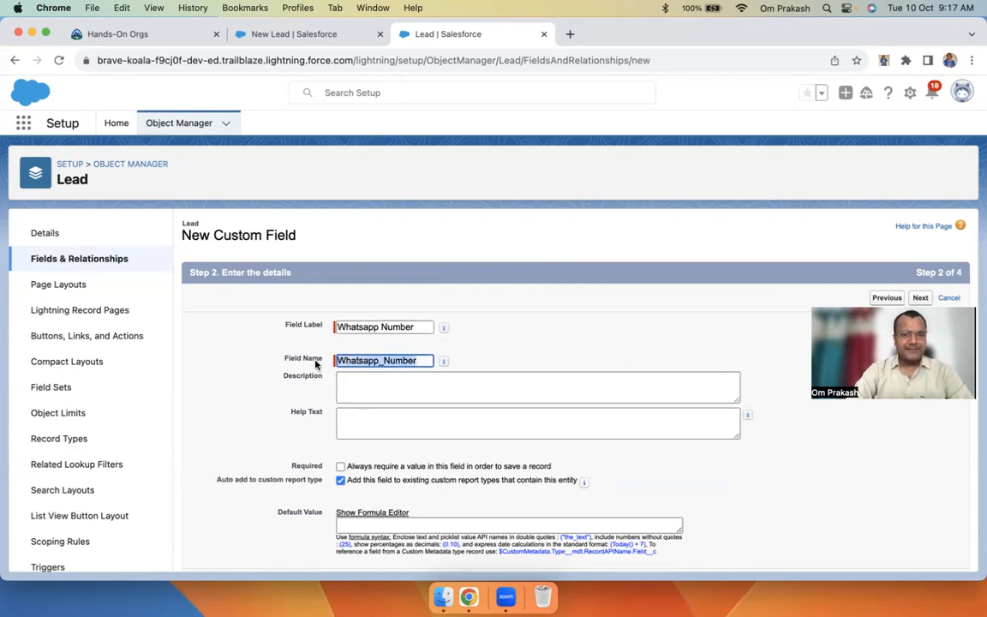
left_click(381, 328)
left_click(383, 360)
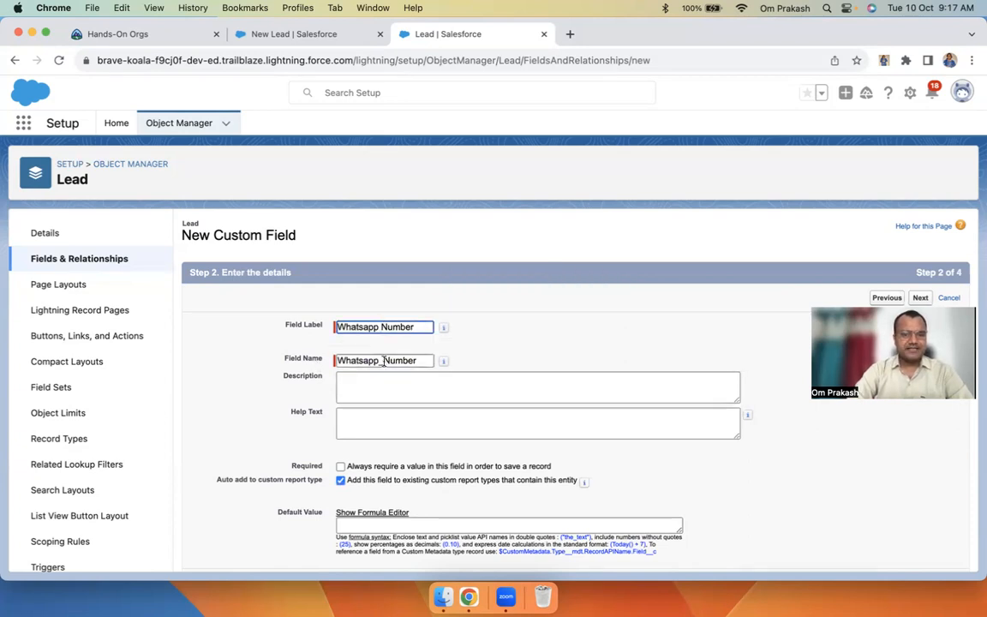
left_click(522, 337)
left_click_drag(423, 361, 333, 368)
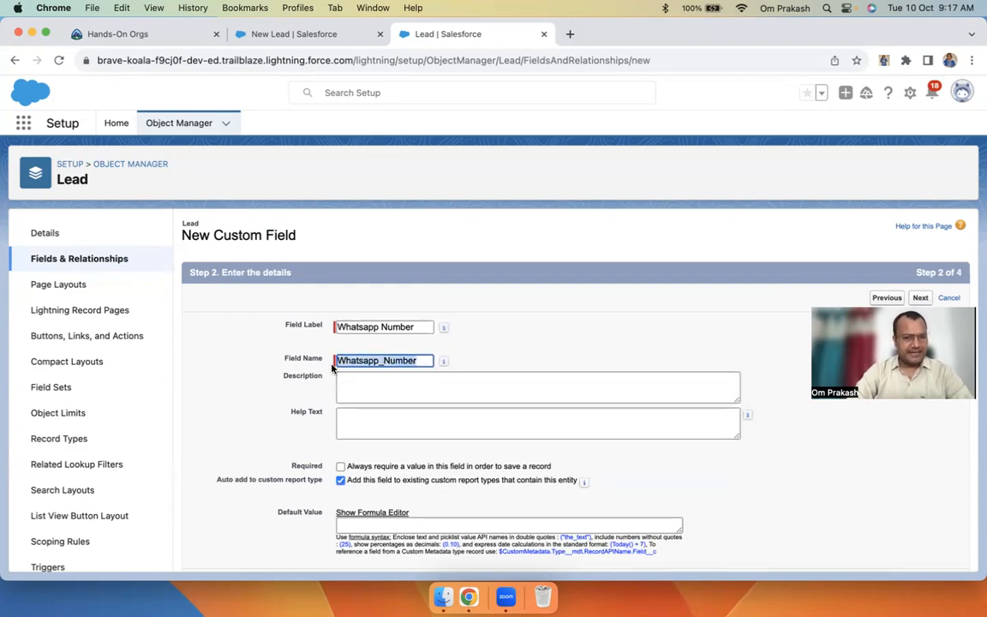
type("Whatsapa")
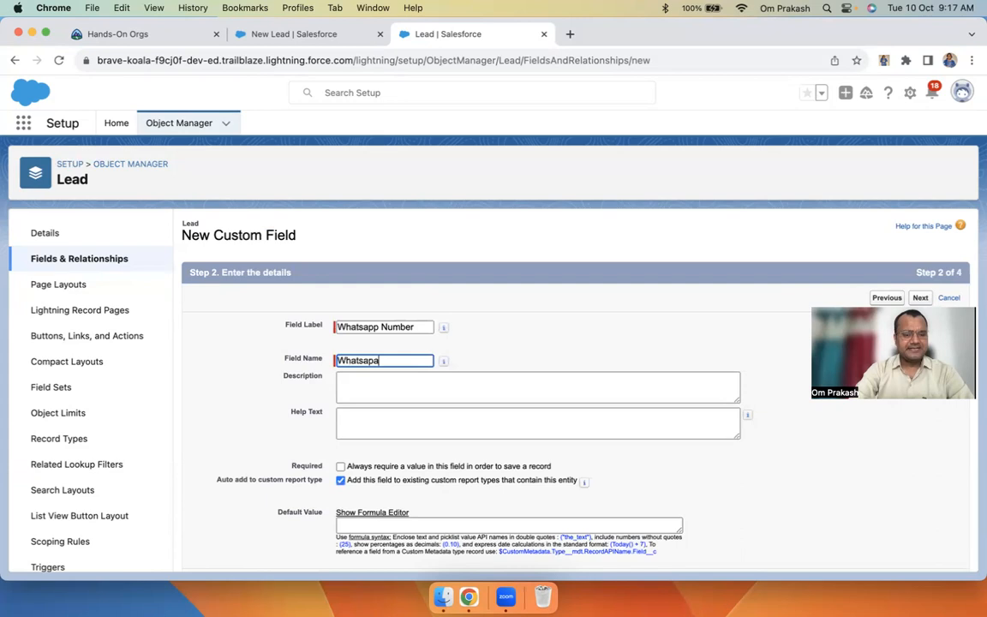
key("super+z")
key("BackSpace")
left_click(393, 328)
key("Tab")
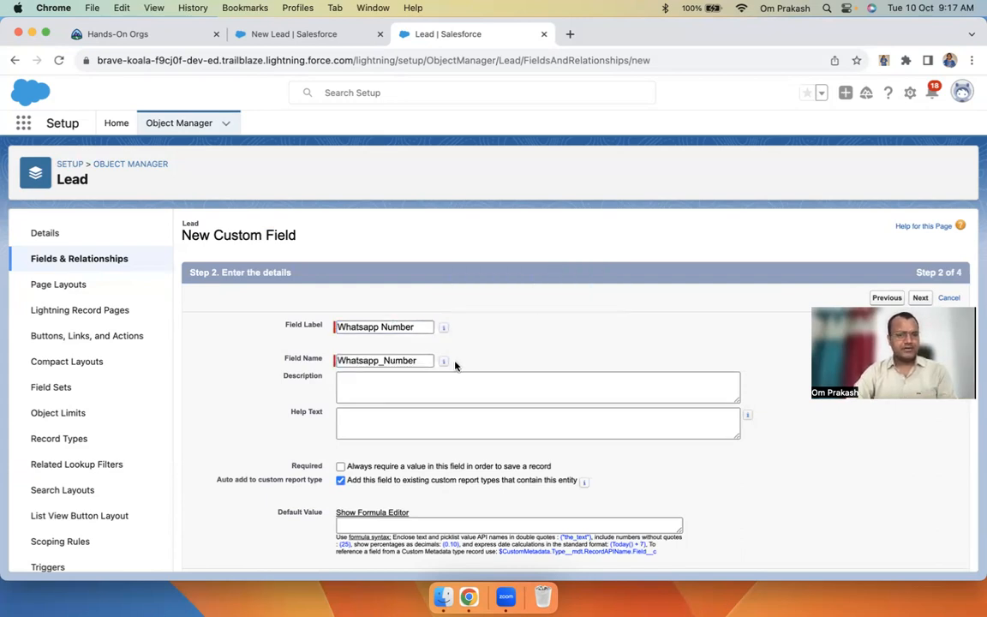
scroll(496, 365, "down", 1)
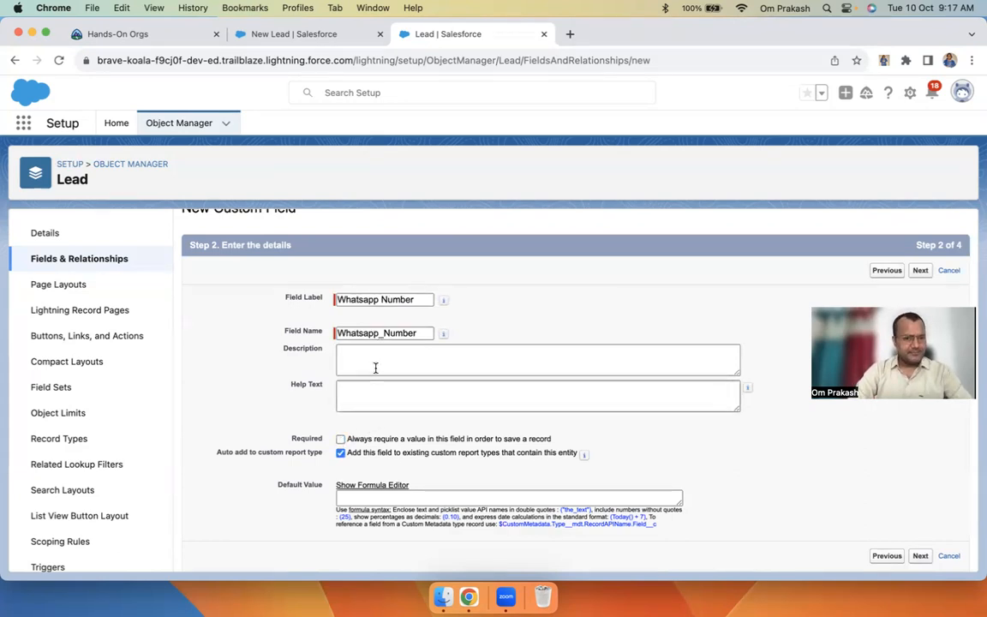
Clear the test lead's Last Name 'demo' and attempt Save, flagging Name and Email errors
left_click(294, 34)
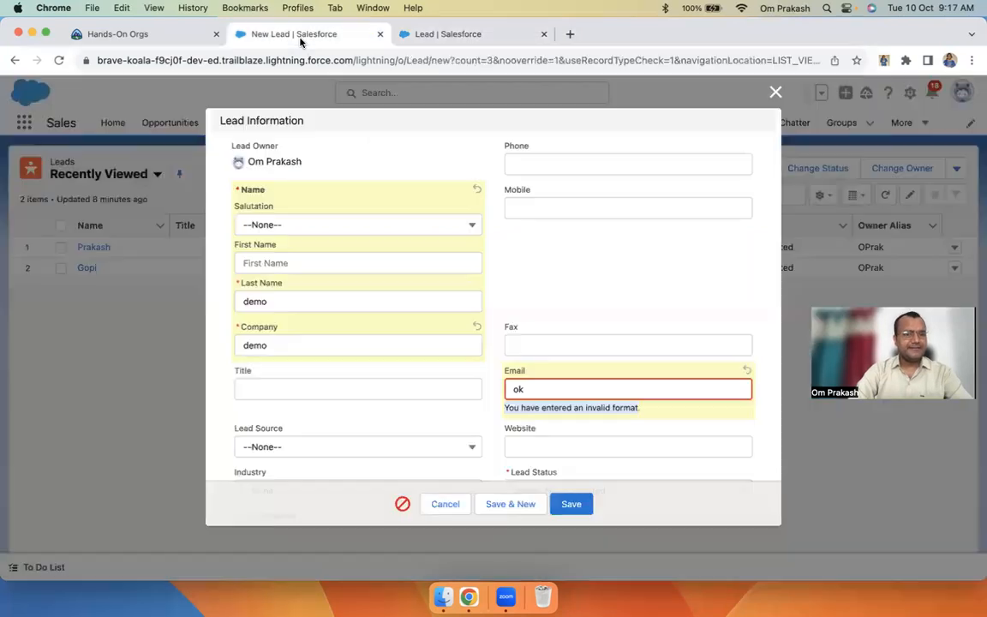
left_click_drag(229, 285, 283, 291)
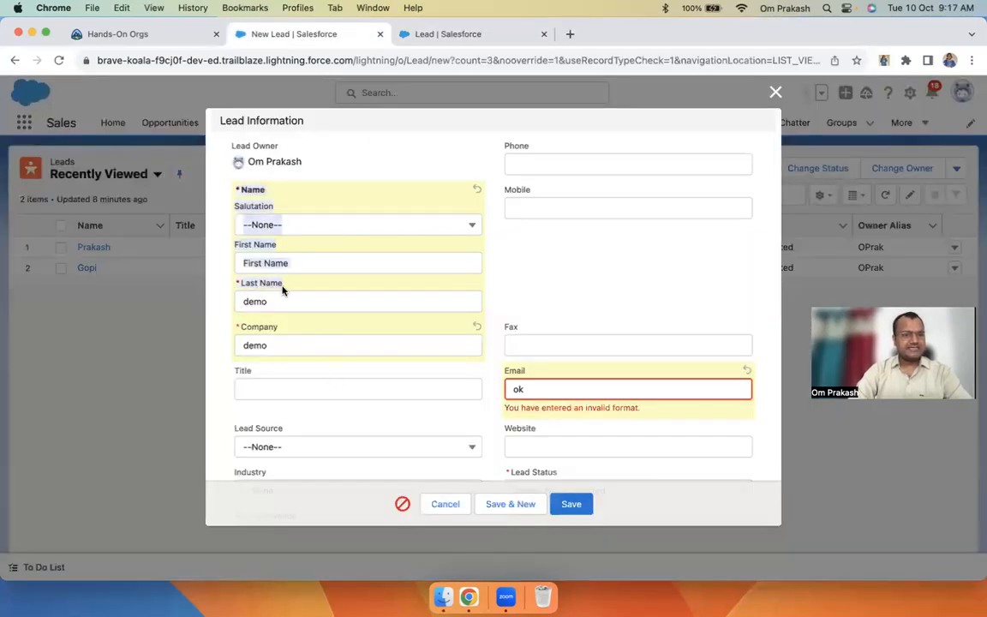
double_click(281, 298)
key("BackSpace")
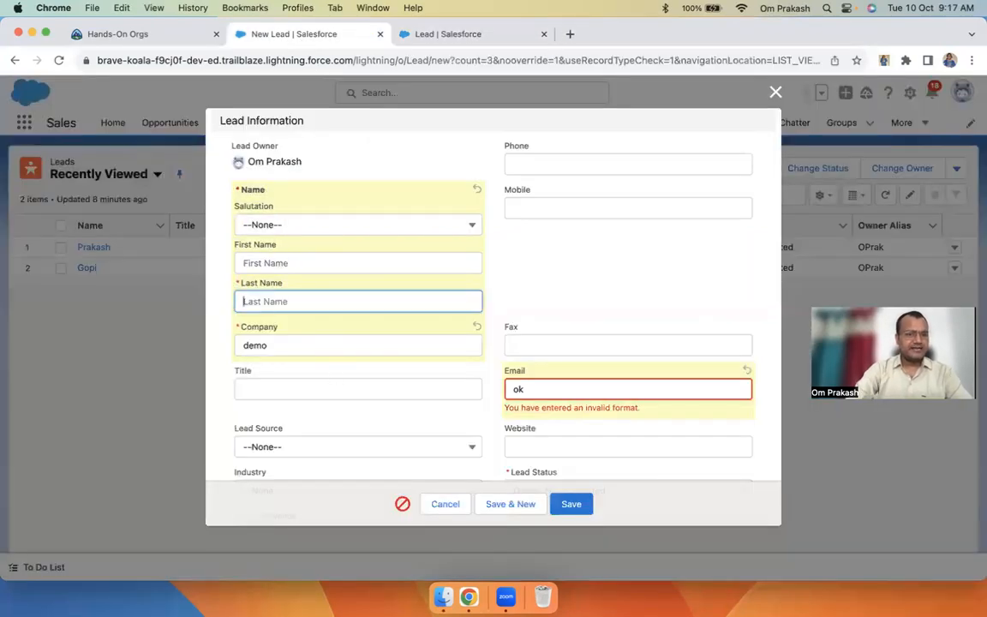
left_click(572, 505)
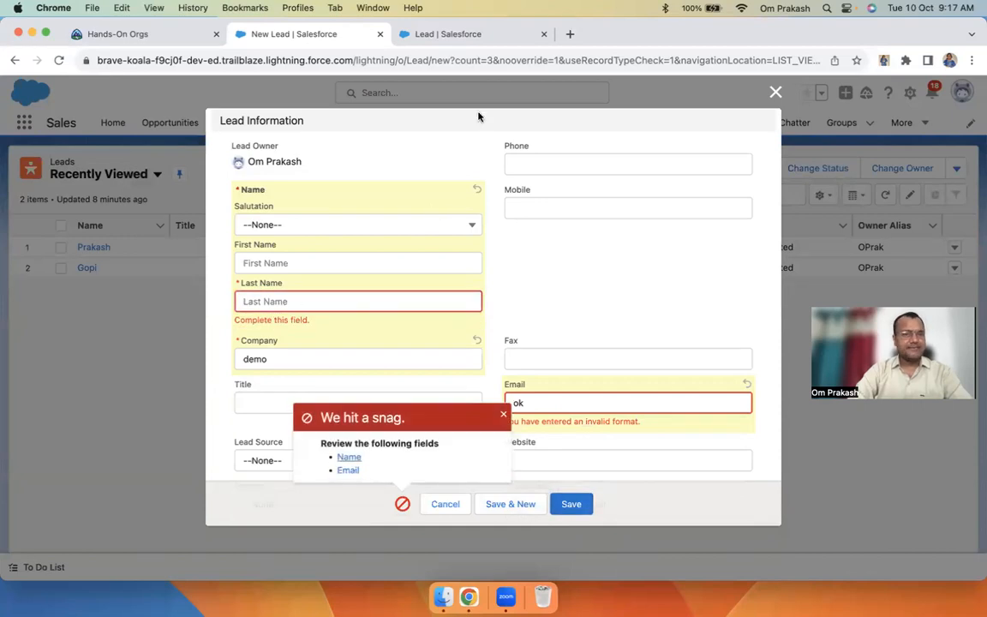
Review the lead form's save errors, then go back to the Whatsapp Number field setup
left_click(394, 36)
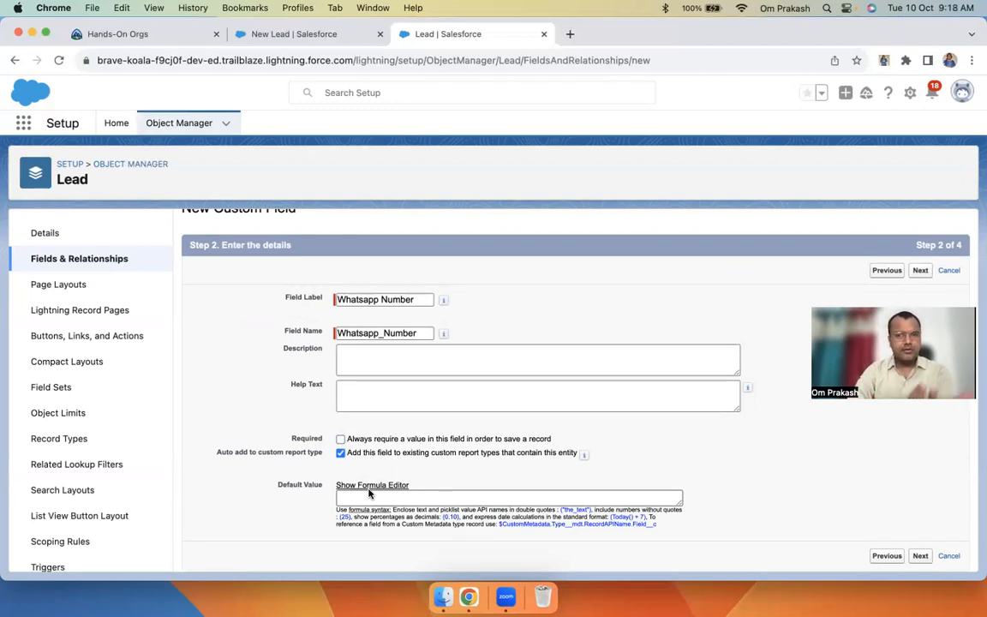
left_click(292, 31)
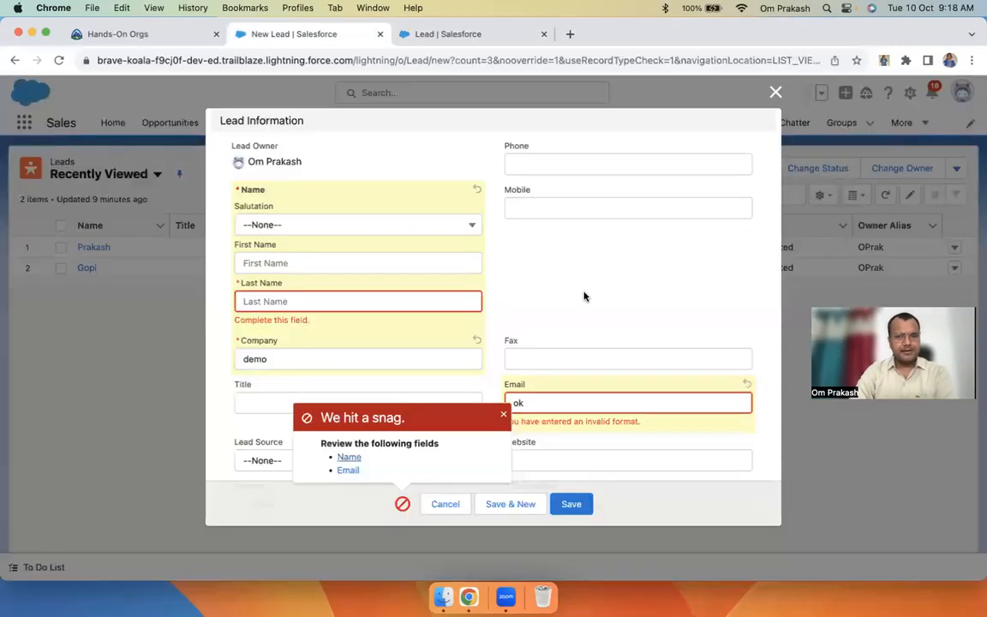
left_click(557, 211)
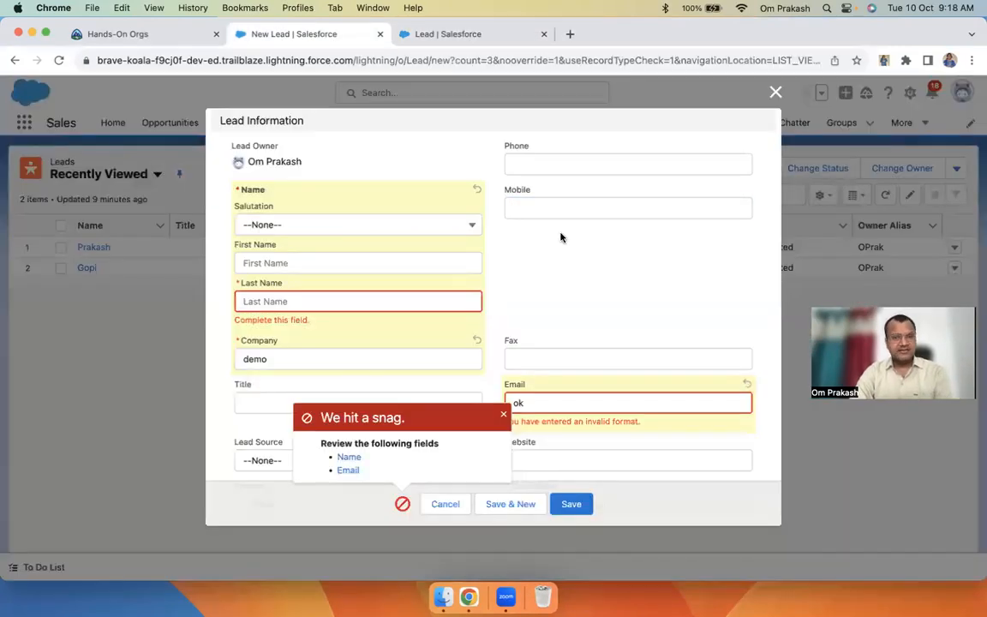
left_click(443, 34)
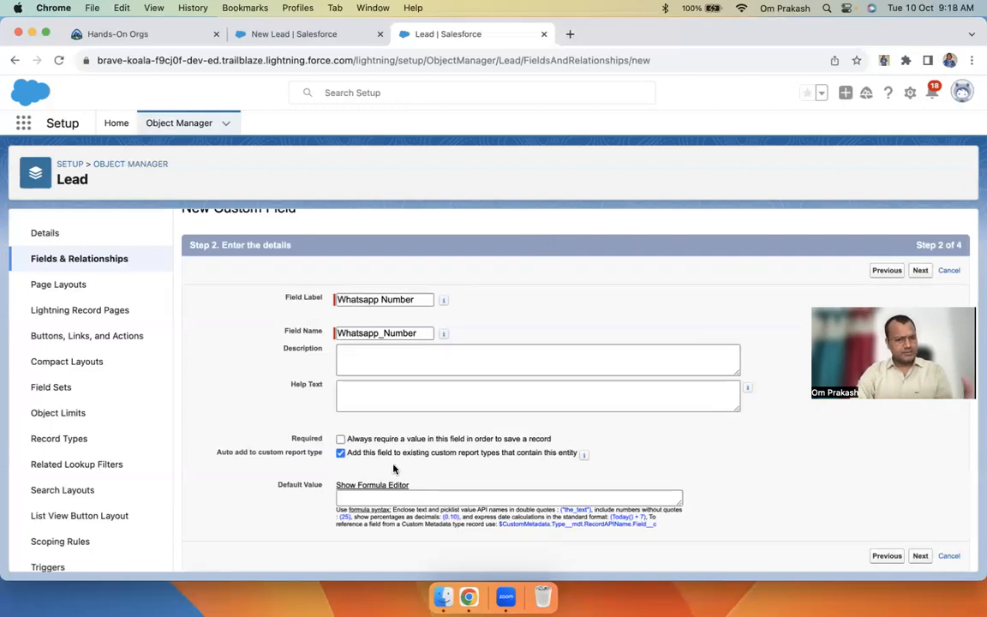
Make Whatsapp Number visible to all profiles, including Gold Partner User, in field-level security
left_click(921, 271)
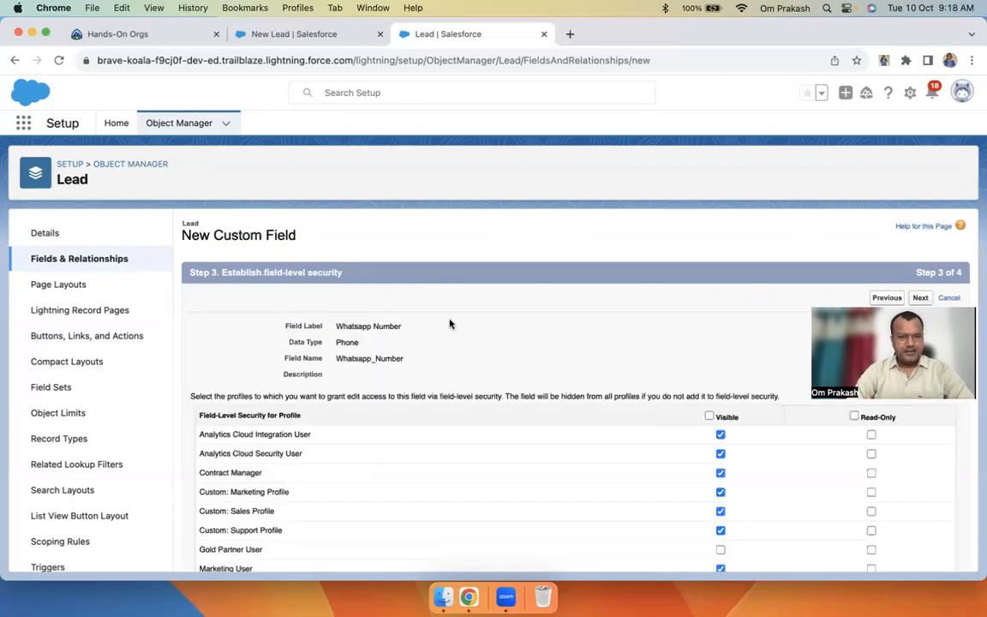
scroll(388, 416, "down", 5)
scroll(388, 416, "up", 5)
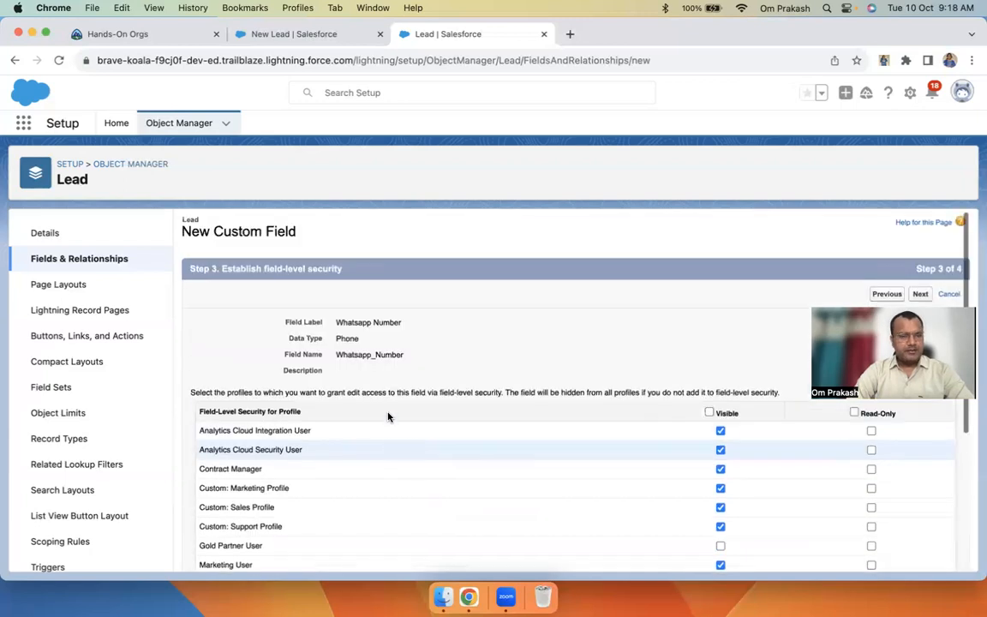
left_click_drag(197, 429, 304, 520)
left_click(348, 493)
scroll(350, 497, "down", 4)
scroll(349, 496, "up", 4)
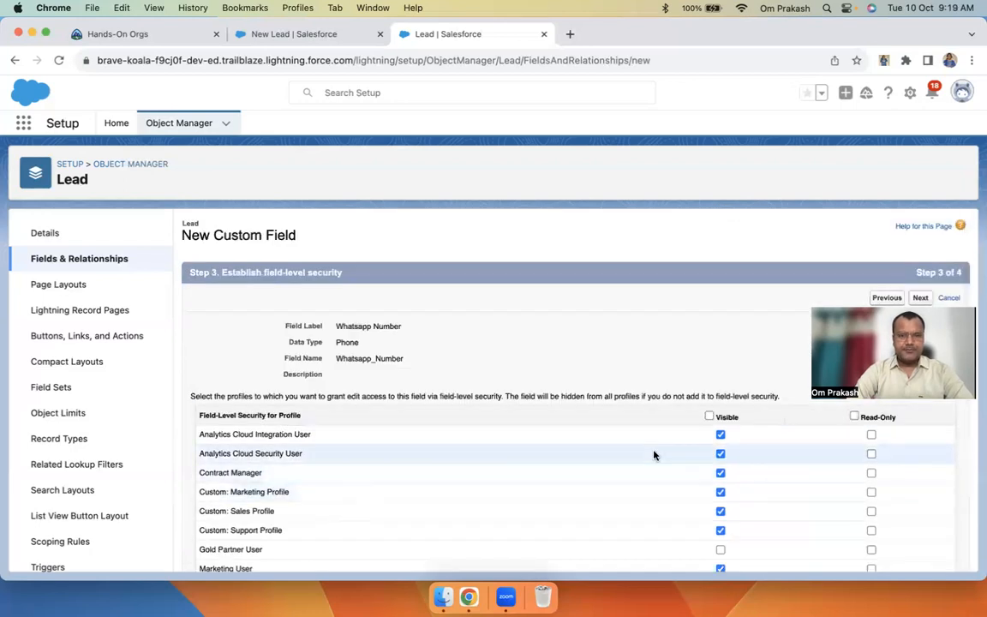
left_click(709, 417)
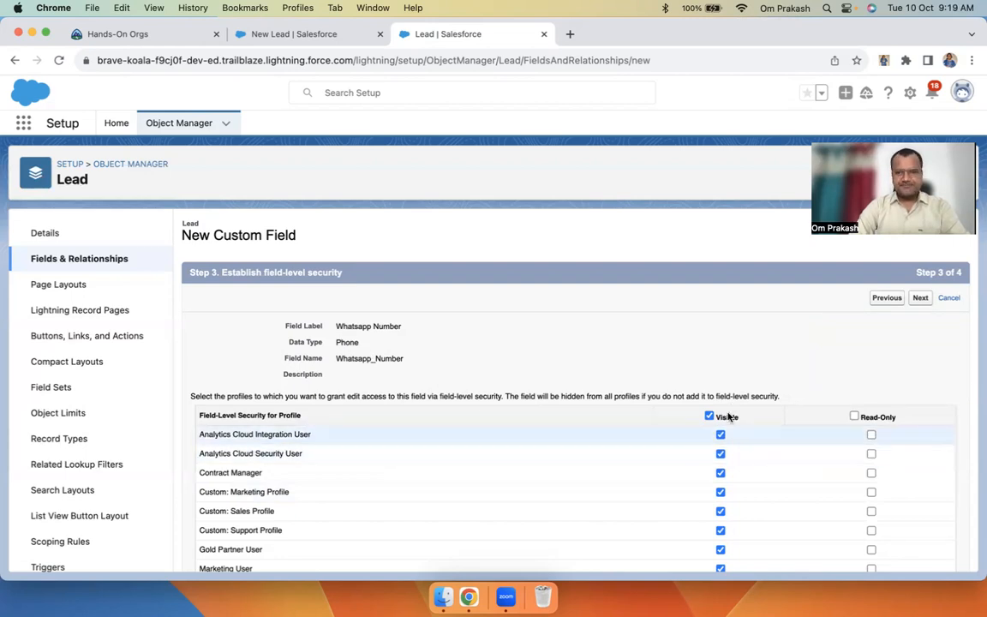
scroll(327, 502, "down", 5)
scroll(326, 502, "up", 5)
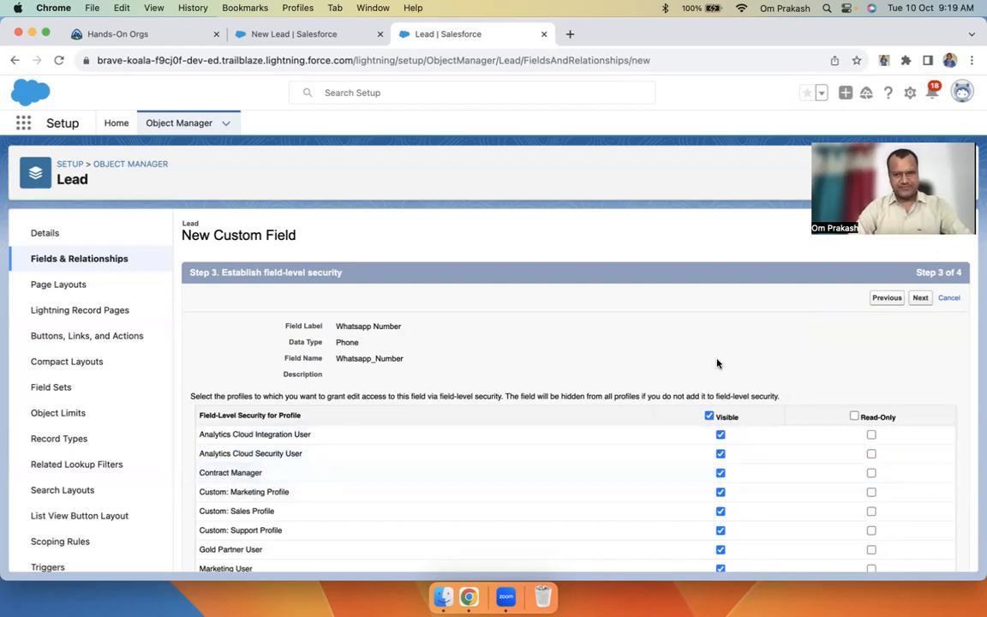
left_click(922, 299)
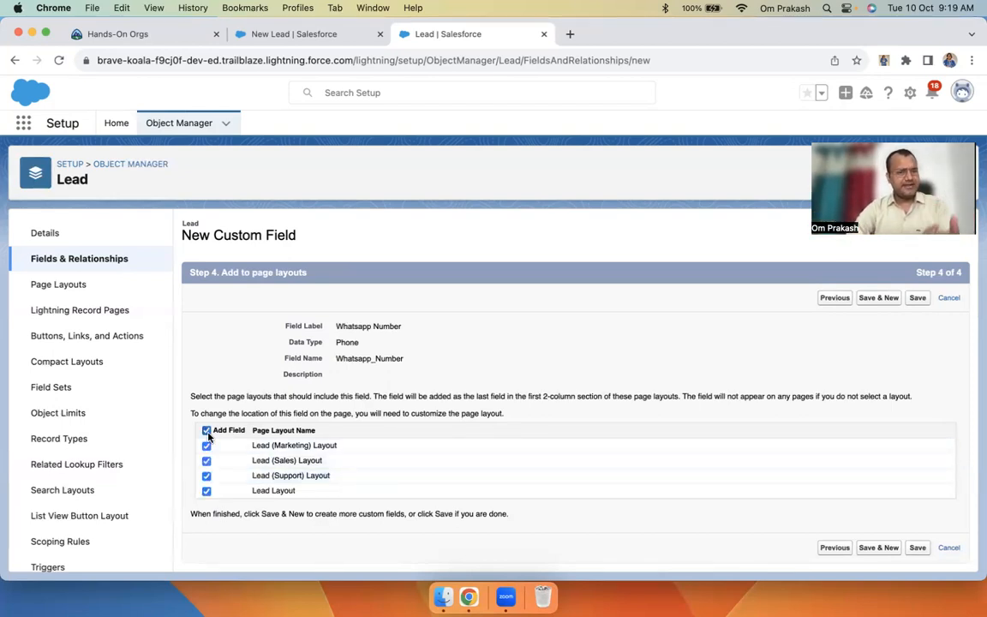
Keep Whatsapp Number on all four Lead page layouts and save the field
left_click_drag(251, 441, 341, 488)
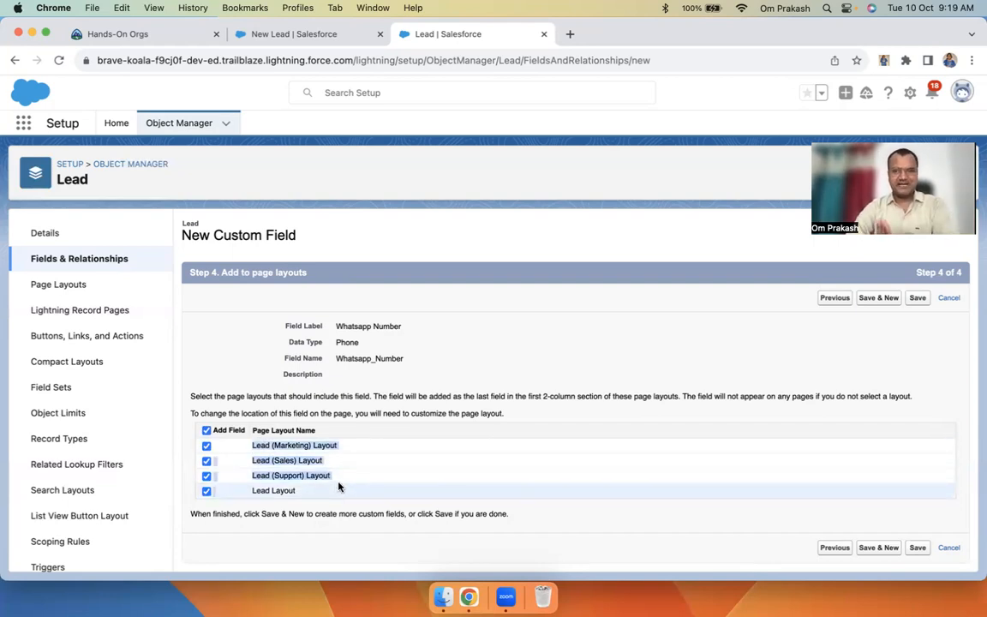
left_click(339, 487)
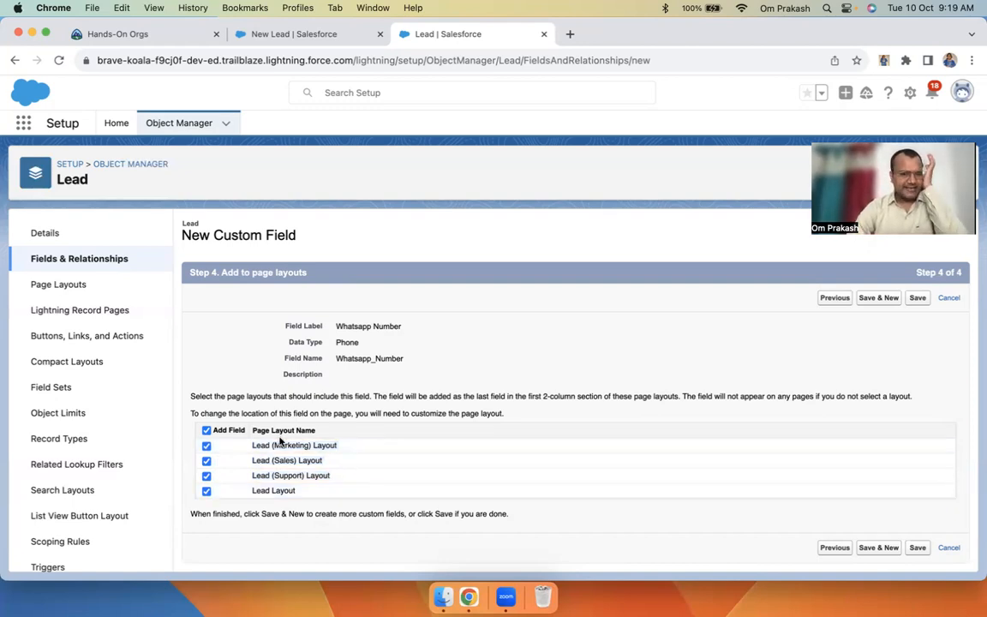
left_click(916, 549)
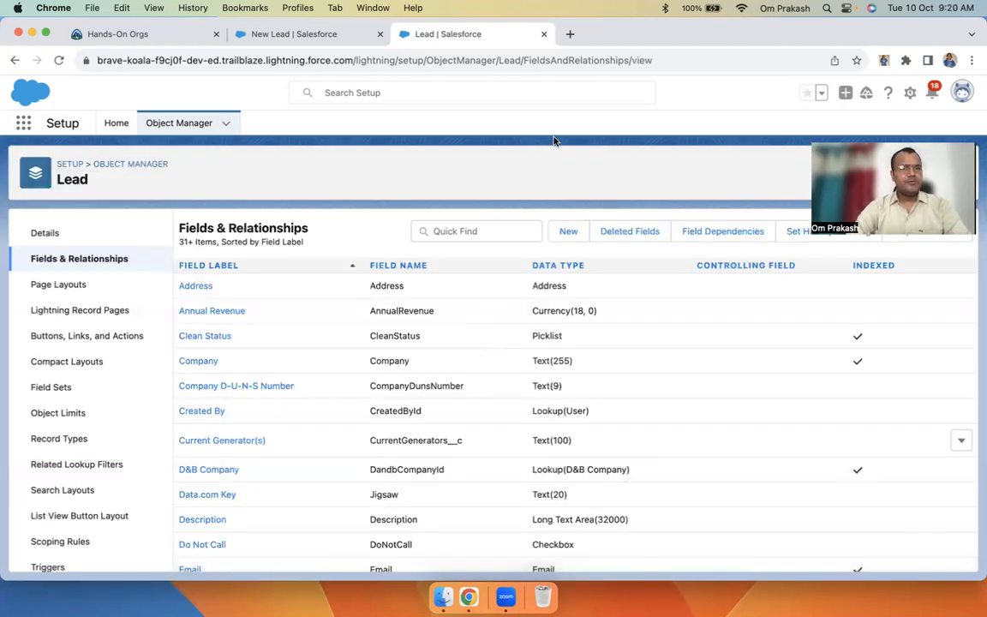
Discard the errored lead form, set display density to Compact, and start a blank New Lead
left_click(318, 38)
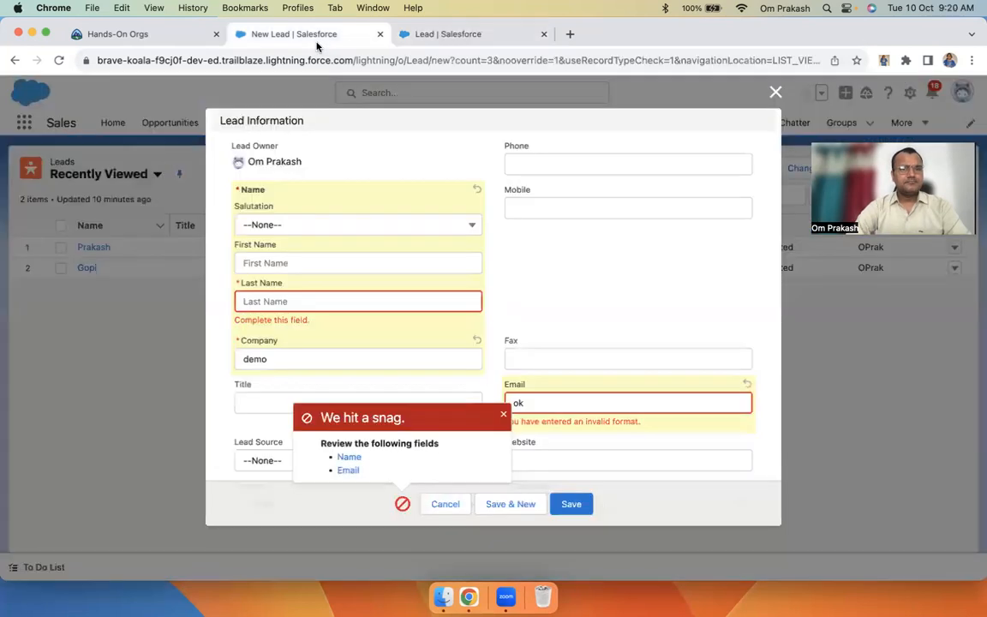
left_click(774, 92)
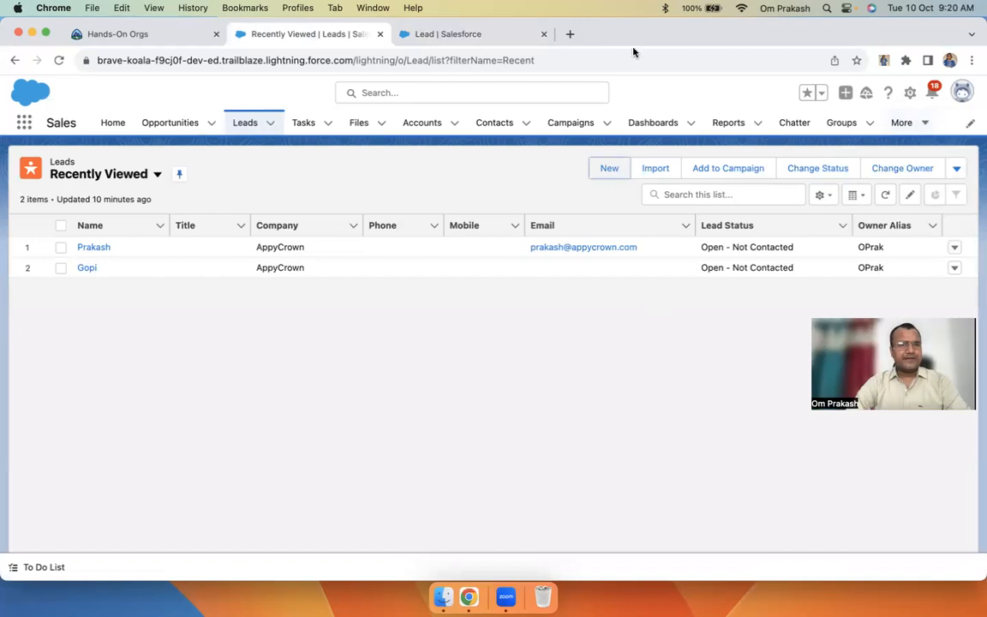
left_click(957, 97)
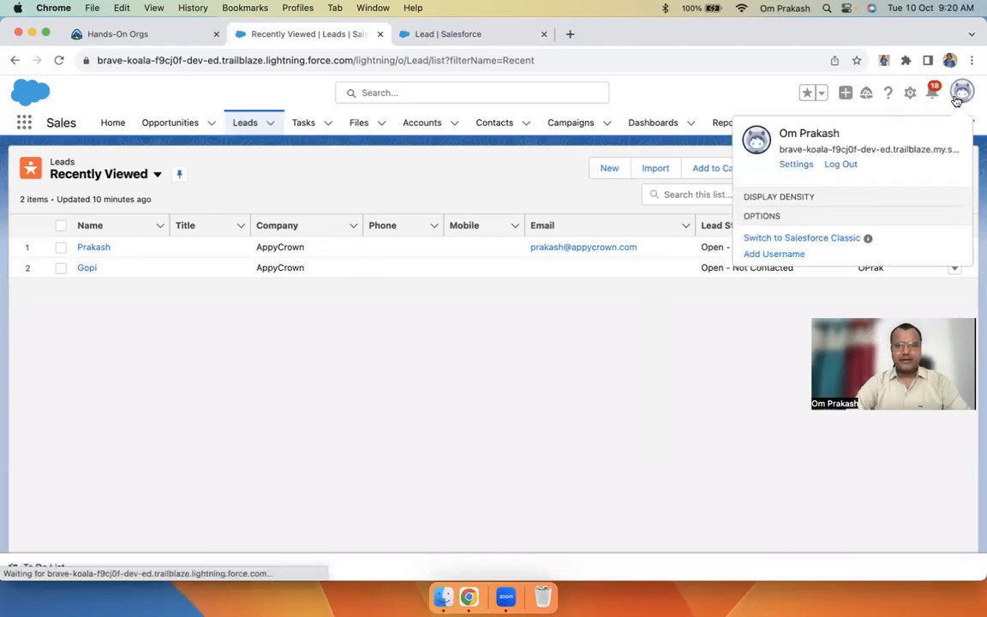
left_click(782, 247)
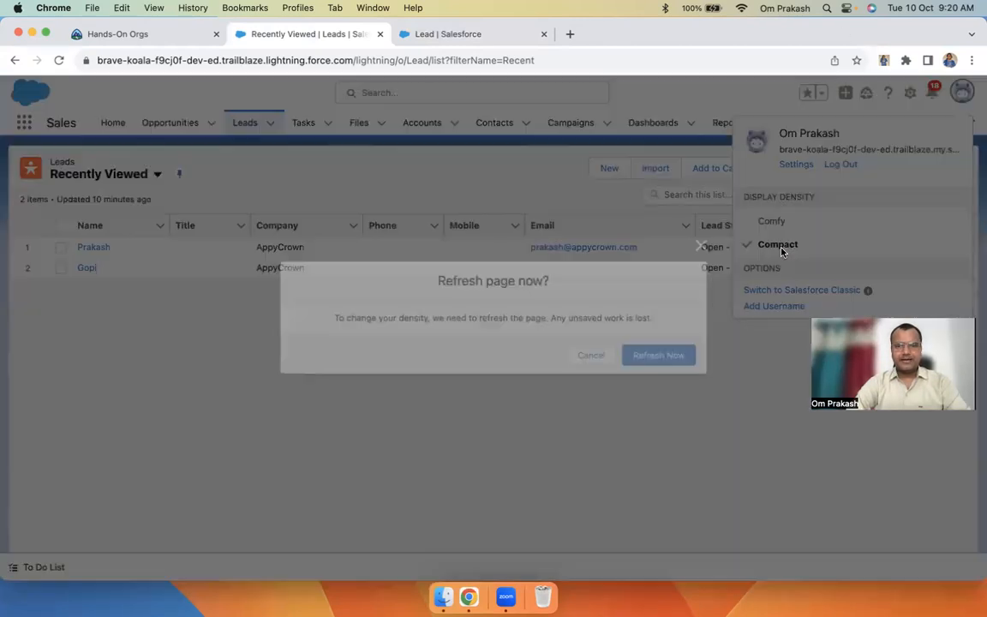
left_click(666, 356)
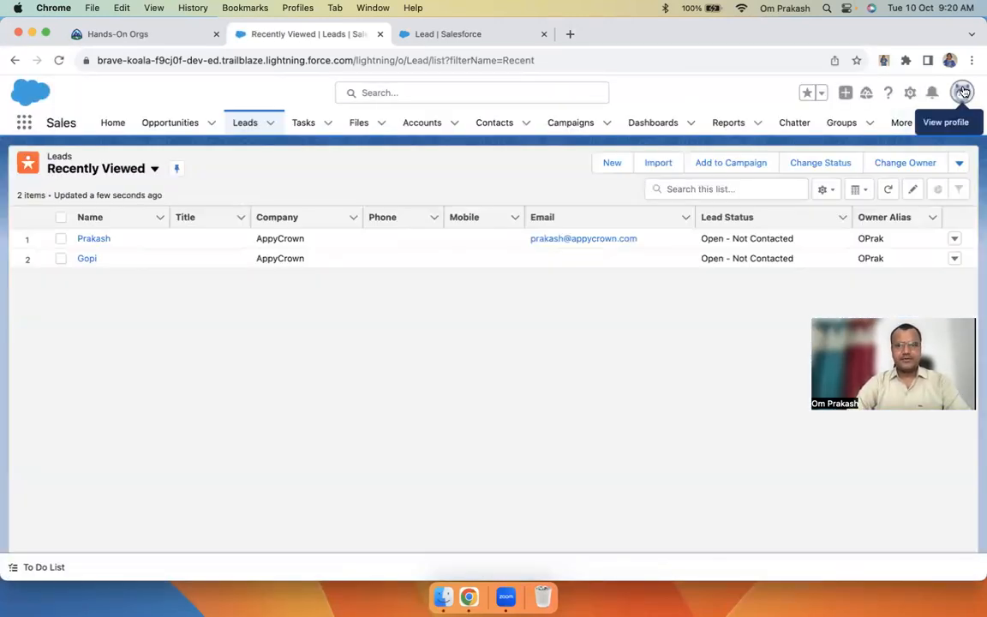
left_click(961, 92)
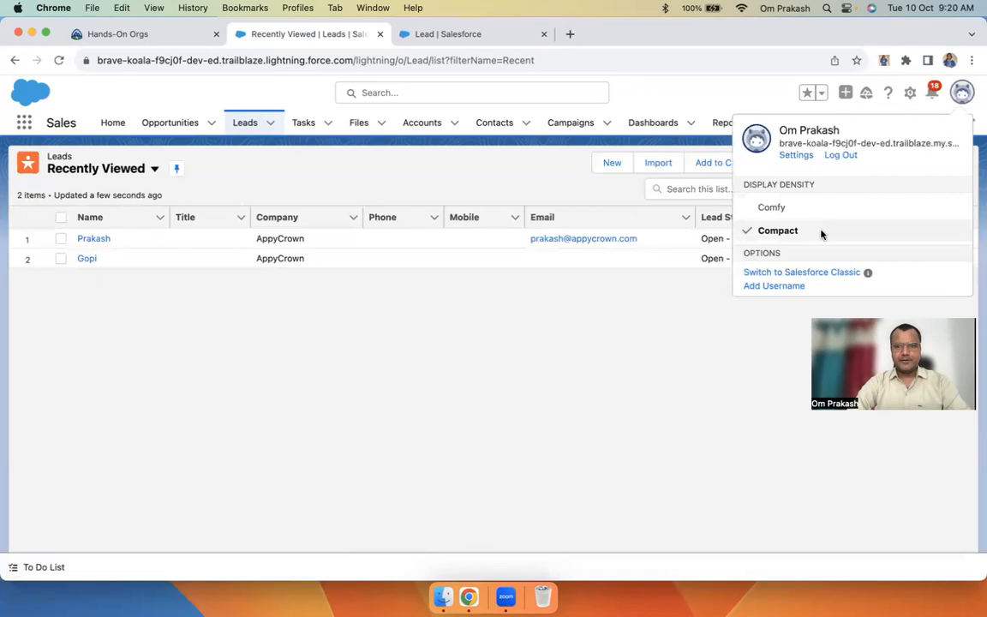
left_click(447, 183)
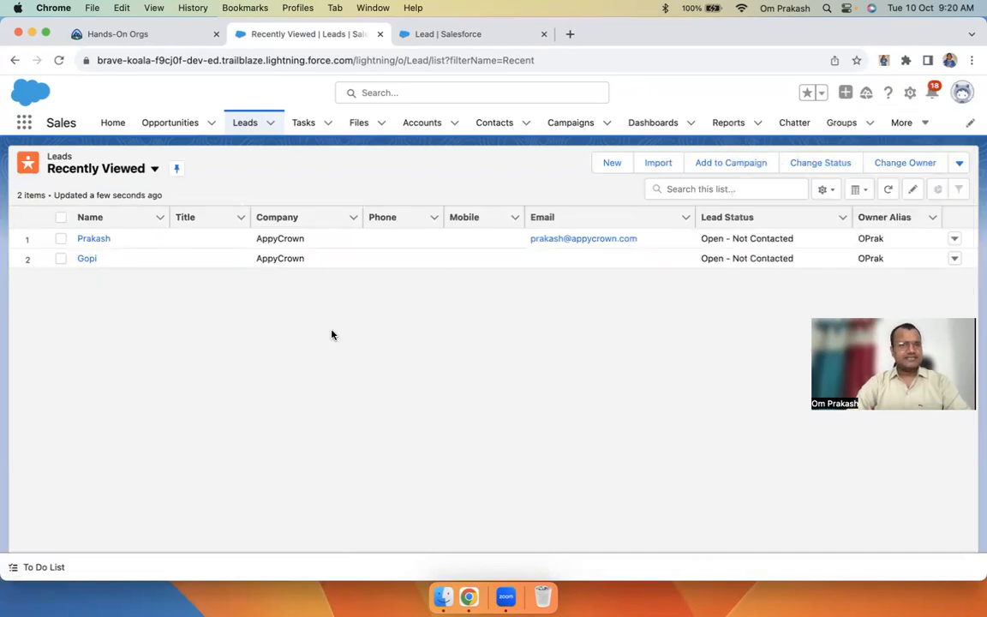
left_click(610, 164)
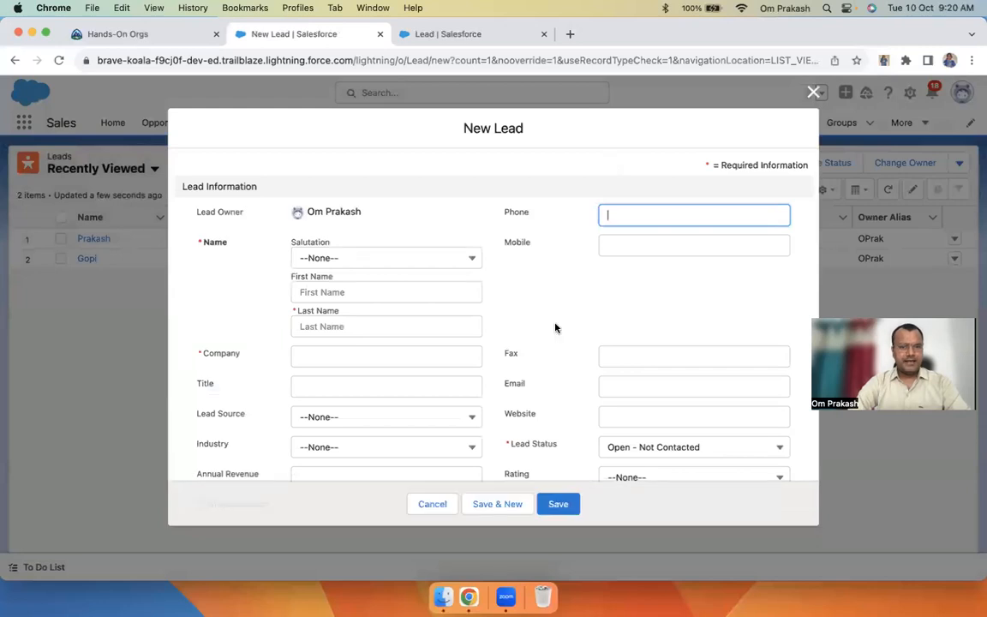
Scroll the blank New Lead form to locate the Whatsapp Number field below Mobile
scroll(555, 327, "down", 10)
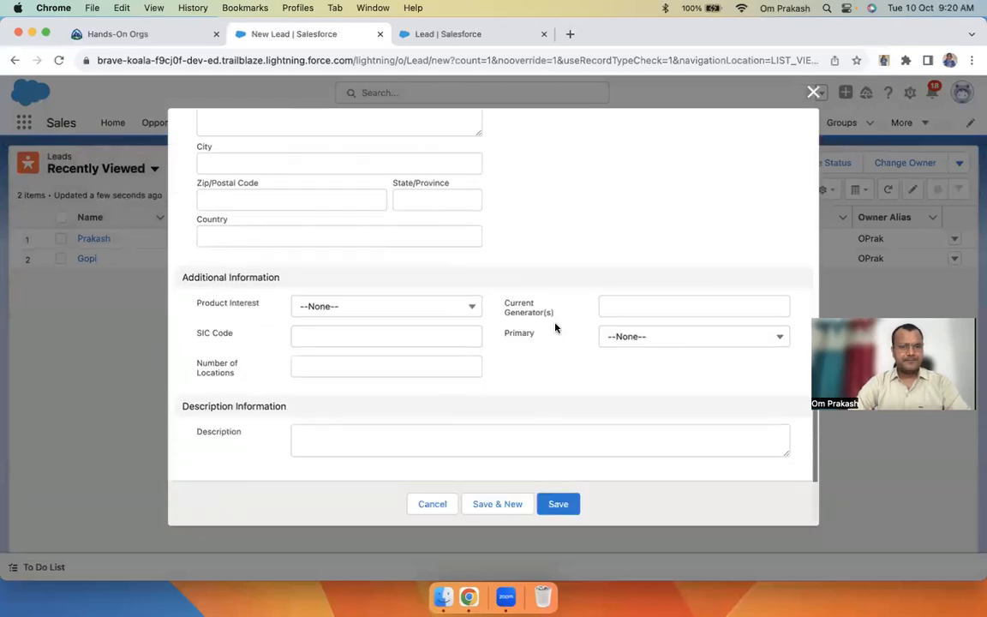
scroll(555, 326, "up", 3)
scroll(604, 314, "up", 5)
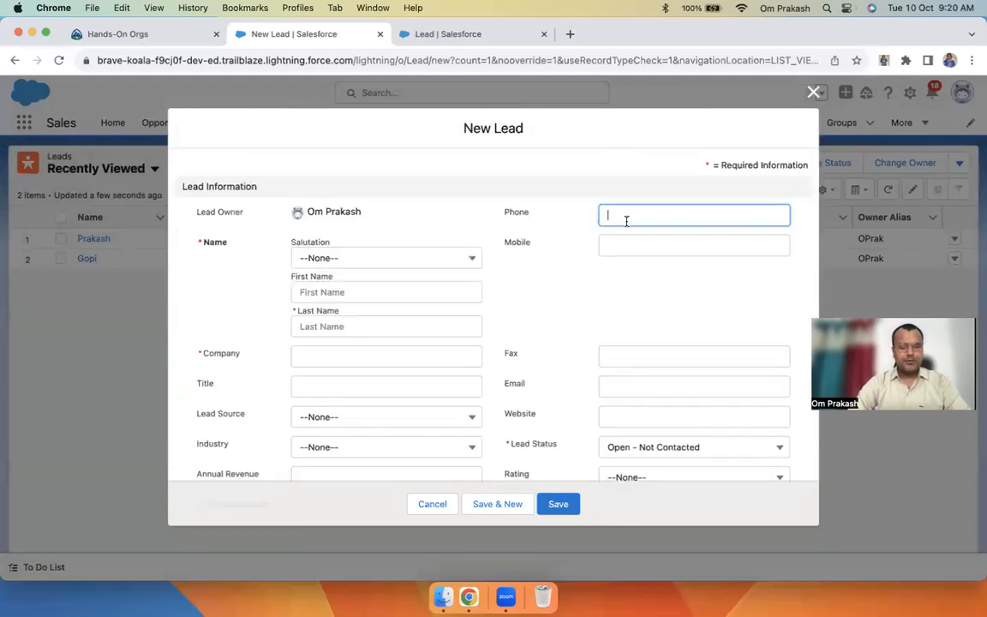
left_click(628, 242)
scroll(562, 309, "down", 3)
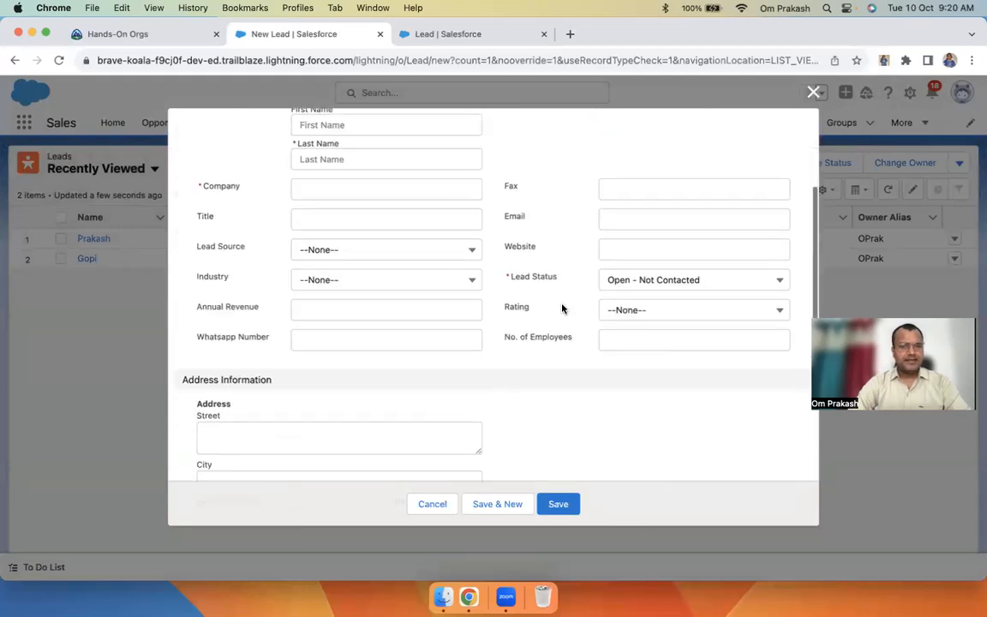
left_click(337, 337)
left_click_drag(217, 339, 270, 340)
left_click(271, 342)
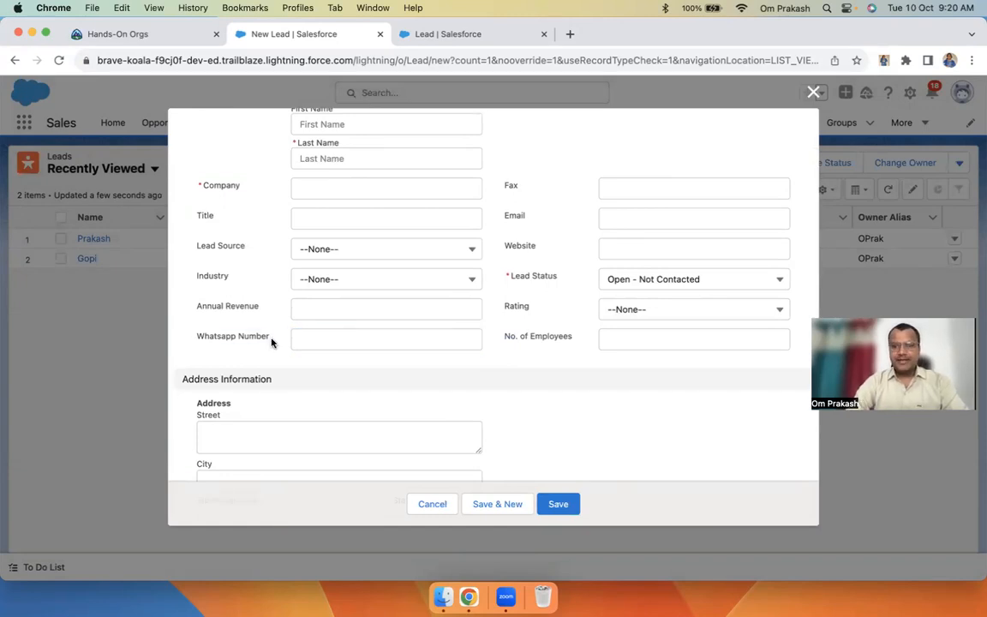
scroll(476, 358, "up", 3)
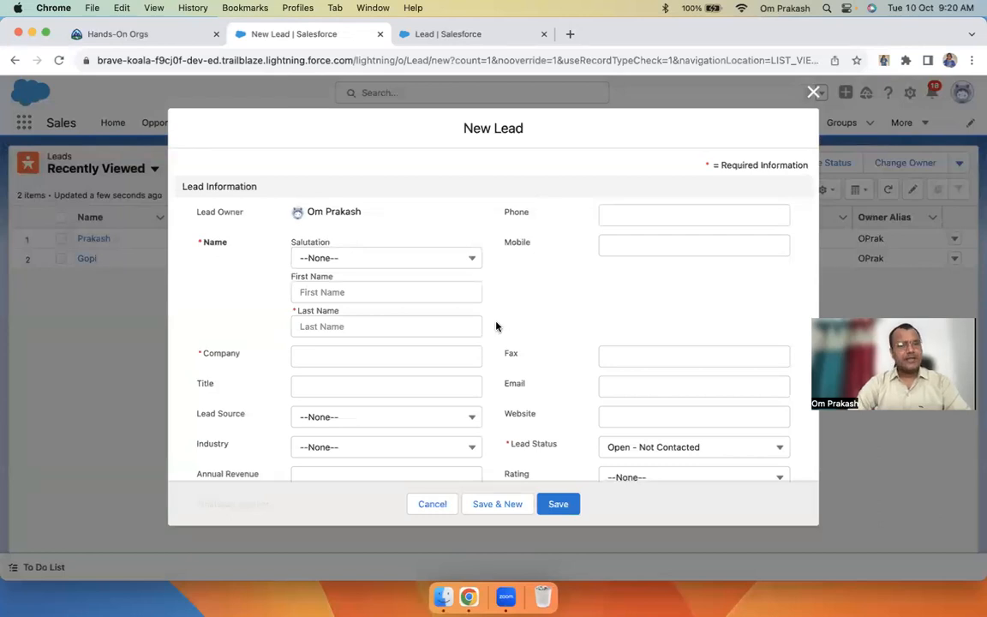
scroll(496, 326, "down", 3)
left_click(337, 301)
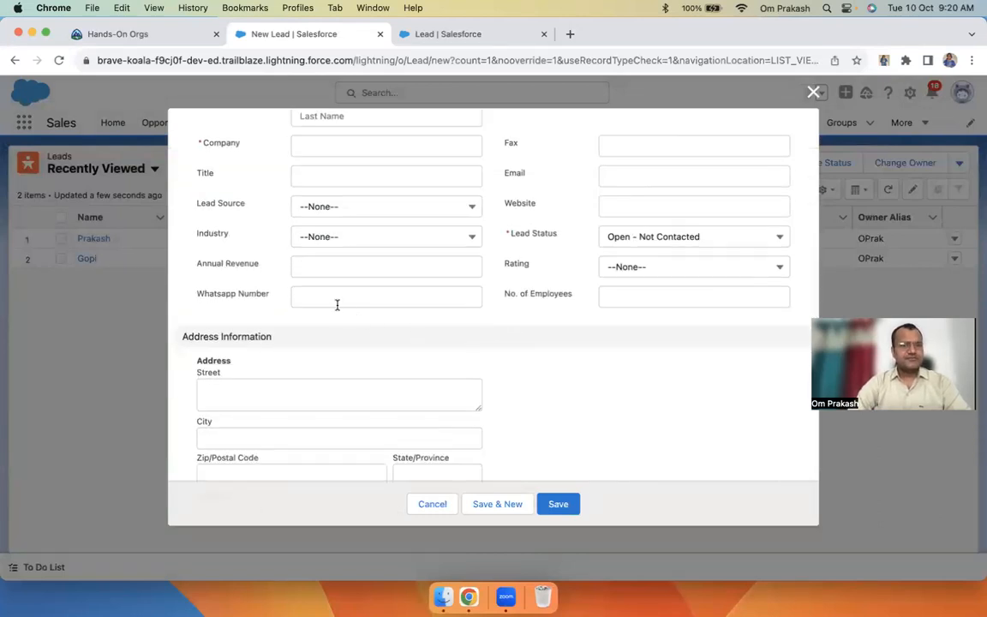
Compare Whatsapp Number with the Phone and Mobile fields, then close the form unsaved
scroll(436, 186, "up", 3)
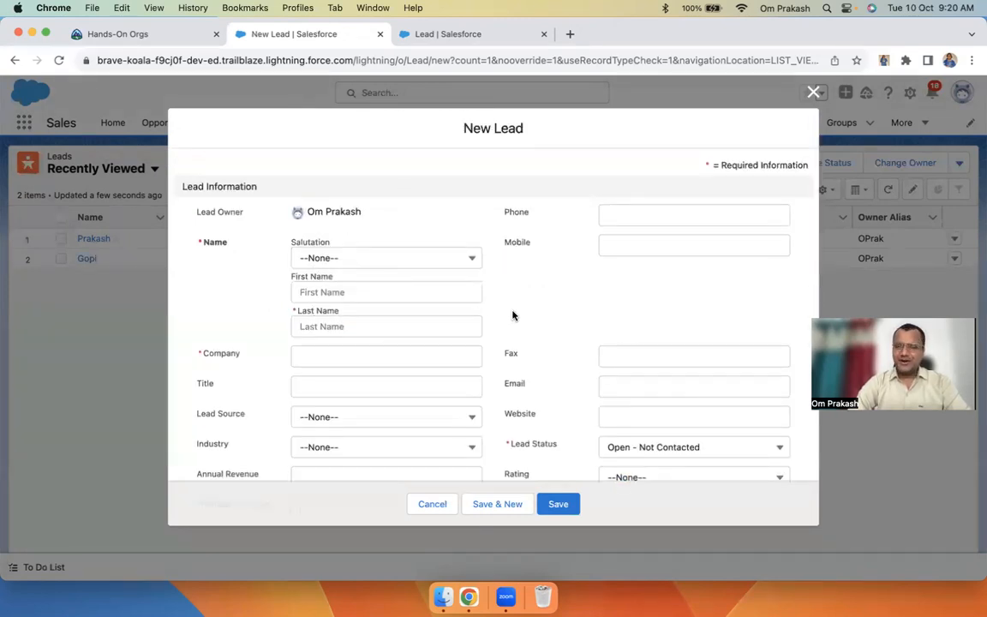
scroll(512, 316, "down", 3)
scroll(512, 317, "up", 3)
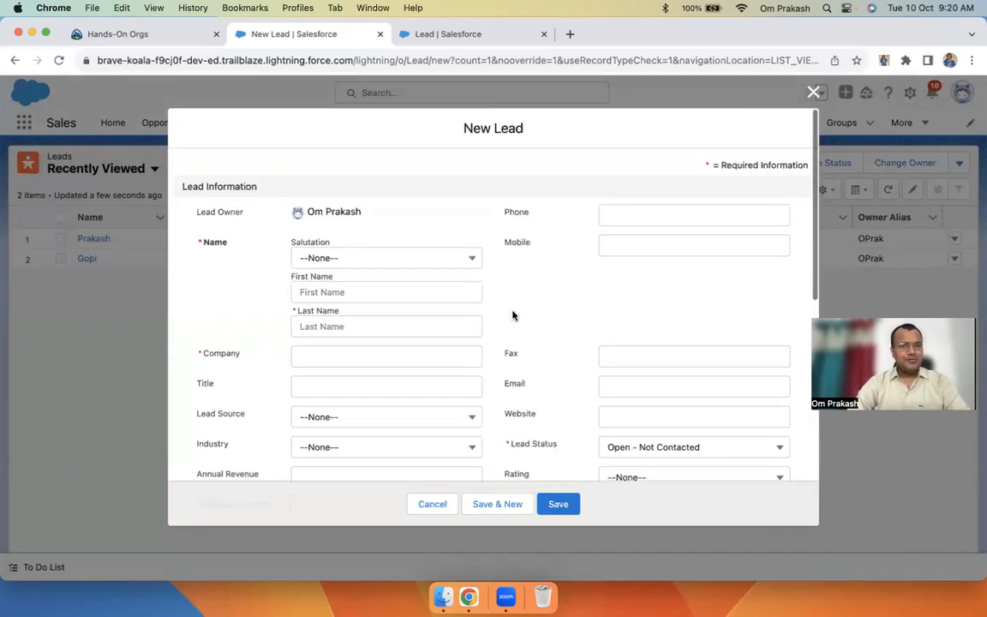
scroll(512, 316, "down", 1)
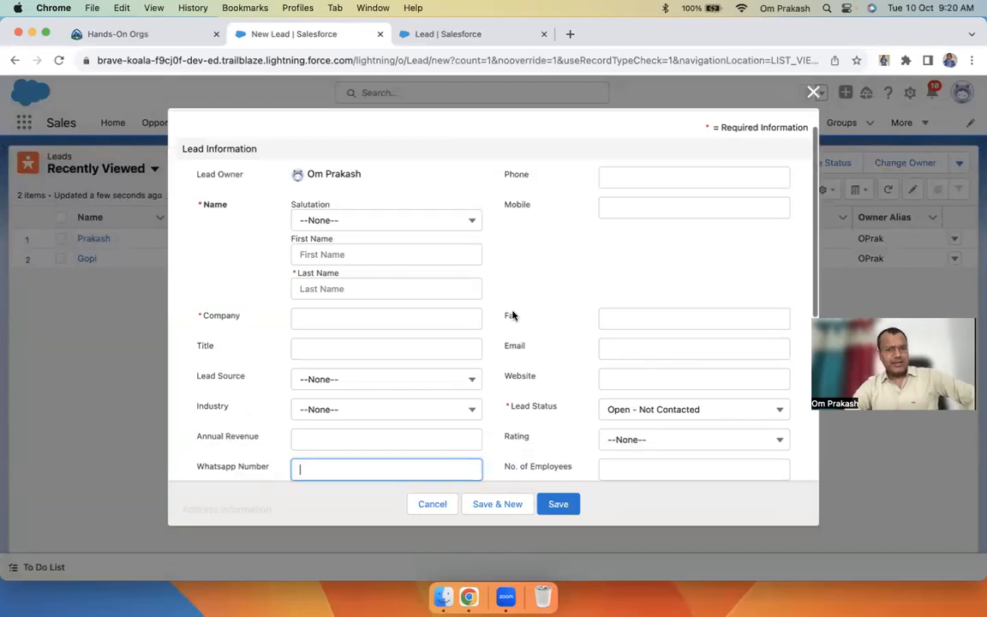
left_click(632, 167)
left_click(635, 212)
scroll(506, 293, "down", 2)
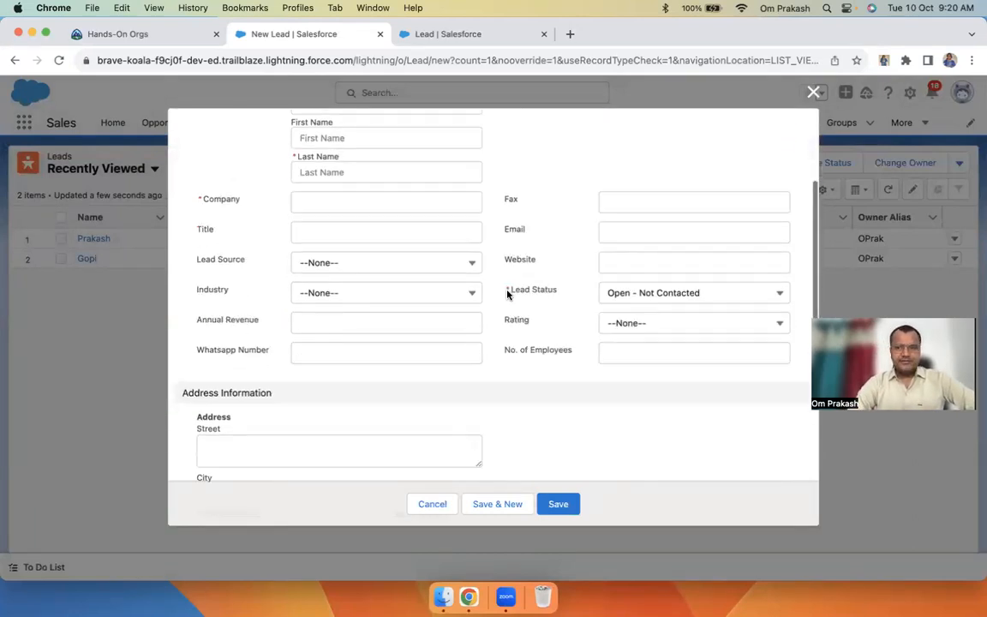
left_click_drag(196, 352, 343, 349)
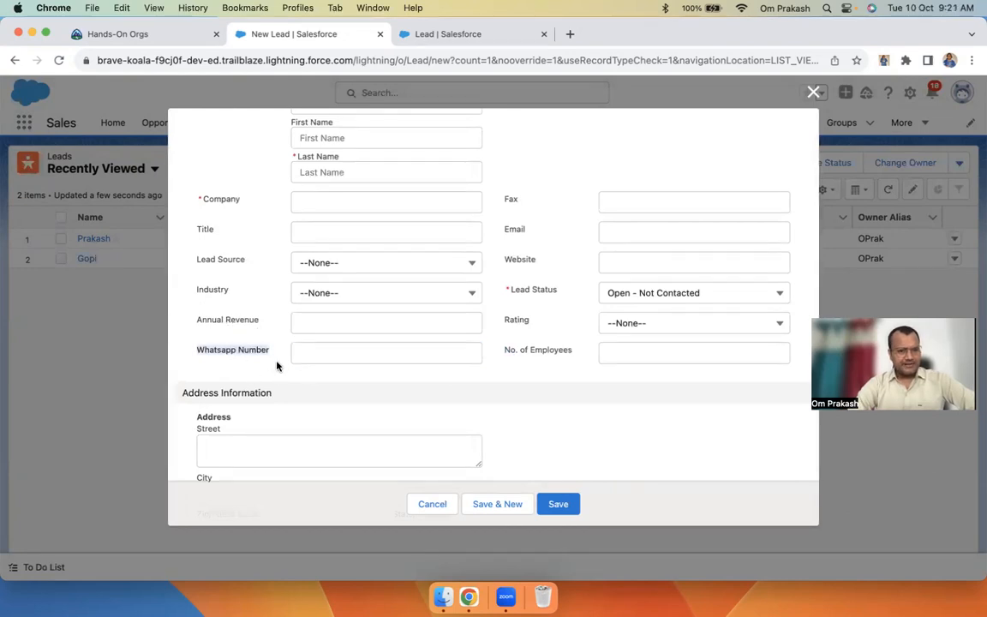
left_click(198, 352)
scroll(309, 350, "up", 4)
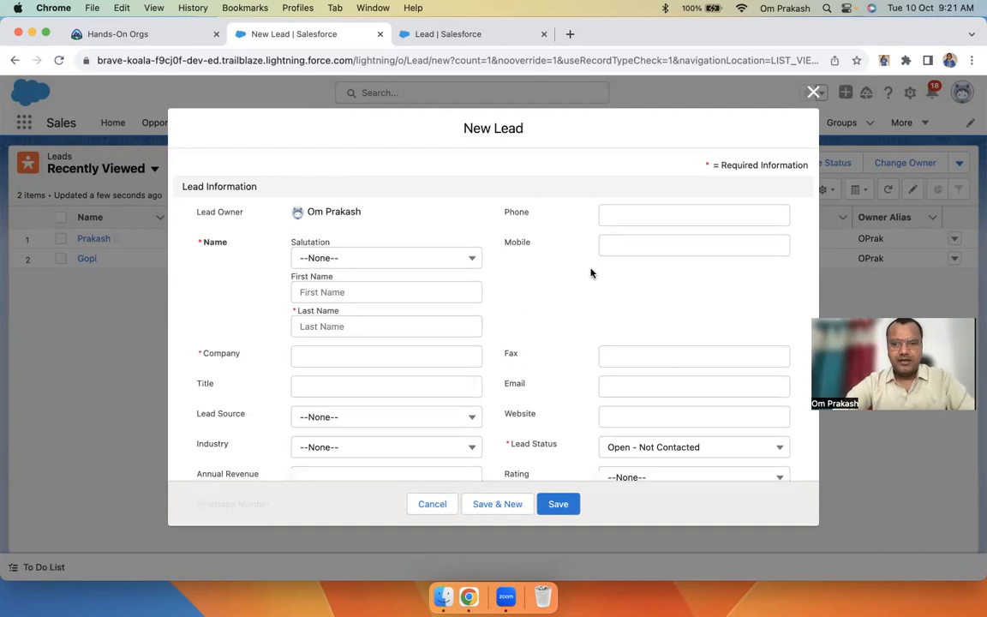
left_click(813, 91)
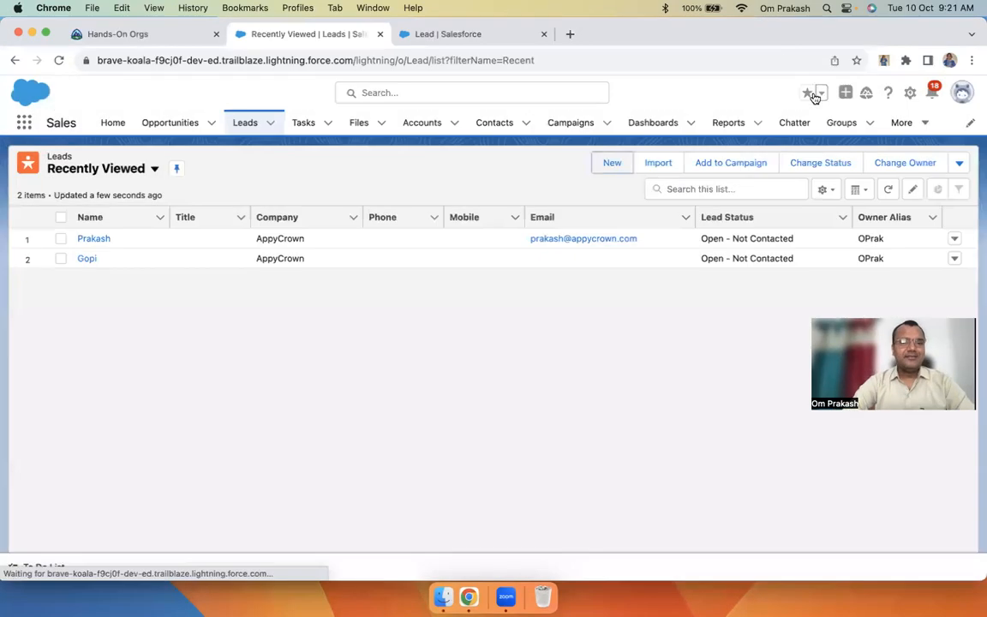
From the Setup gear's Edit Object, go to Lead Page Layouts and open Lead Layout
left_click(911, 93)
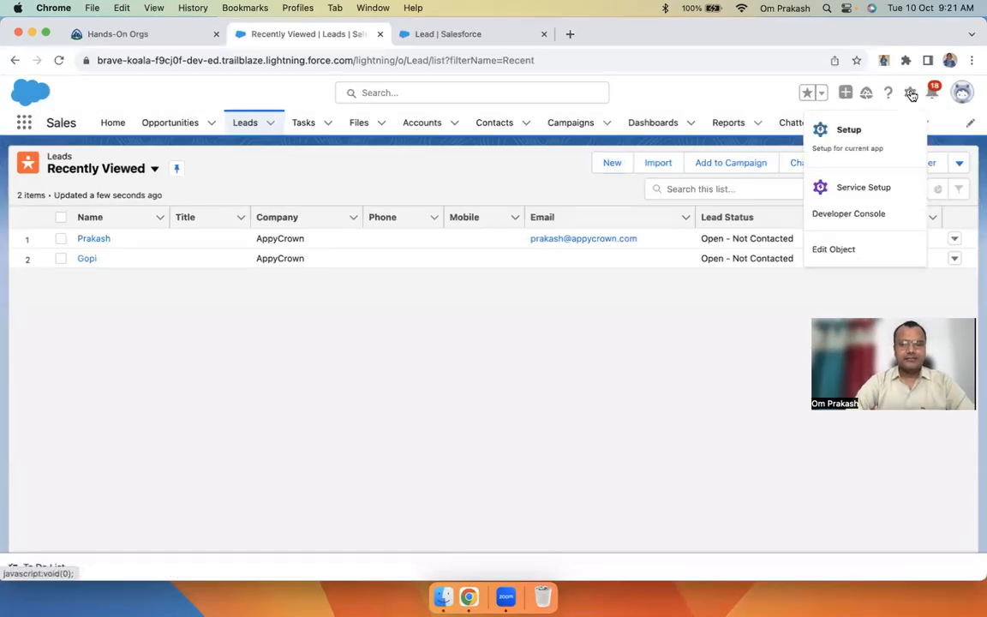
left_click(842, 250)
left_click(705, 34)
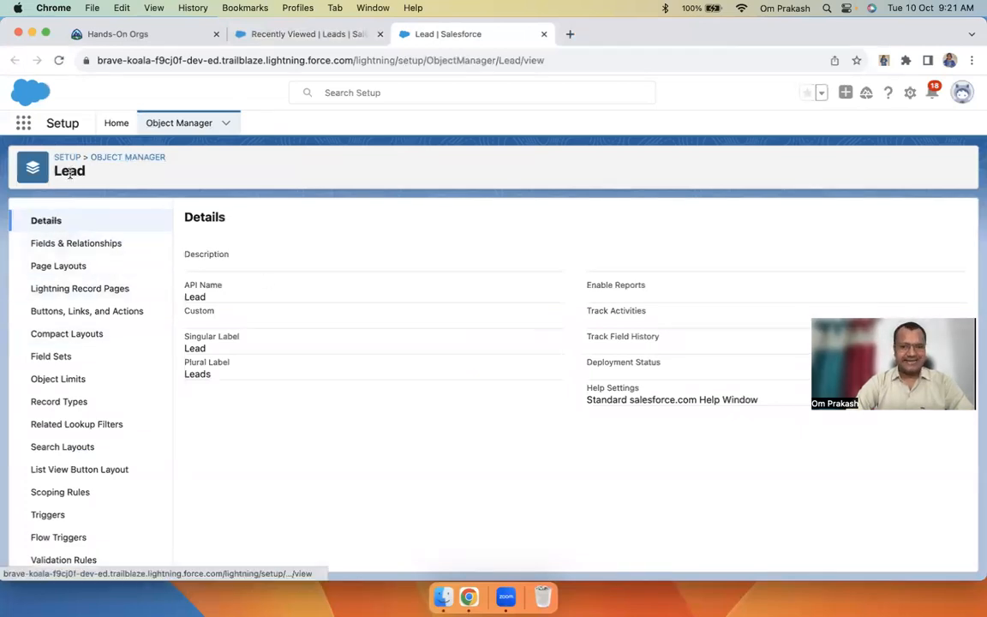
left_click(80, 243)
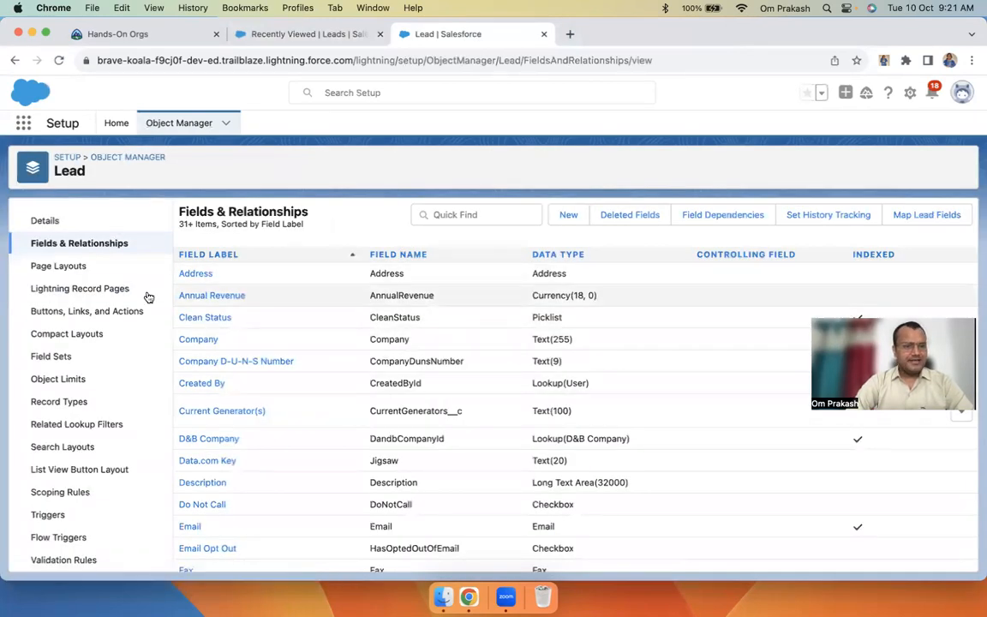
left_click(61, 264)
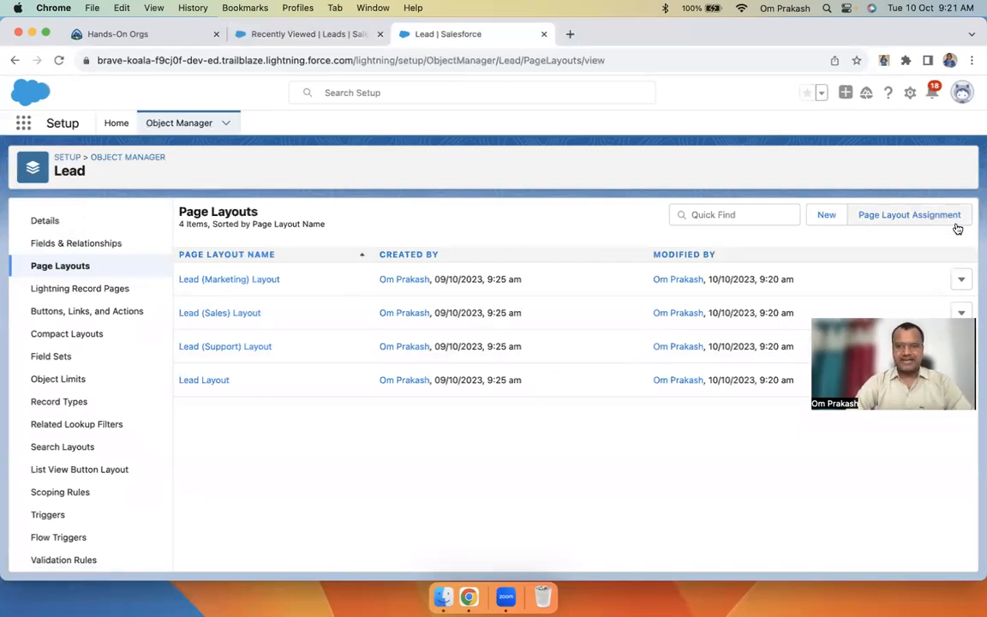
left_click(204, 381)
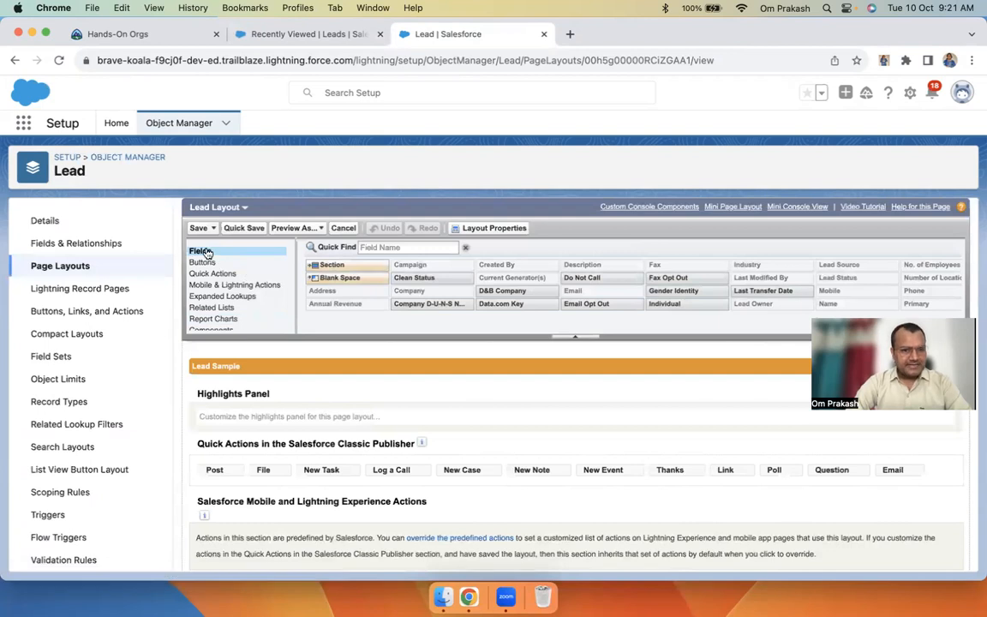
Drag Whatsapp Number into Lead Layout's right column between Mobile and Fax, then view the leads list
scroll(405, 452, "down", 5)
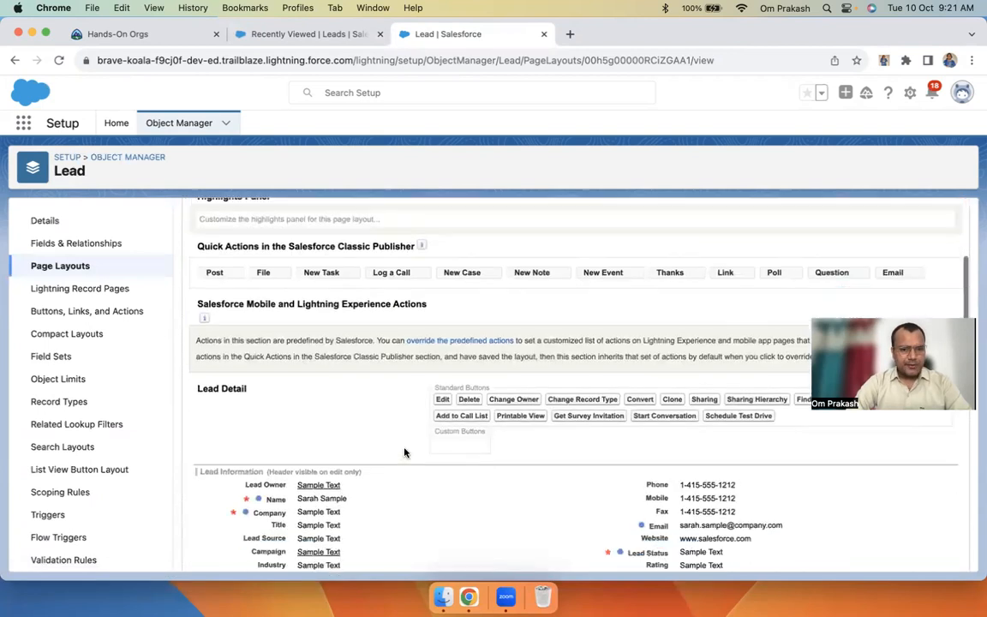
scroll(406, 451, "down", 5)
scroll(406, 452, "up", 5)
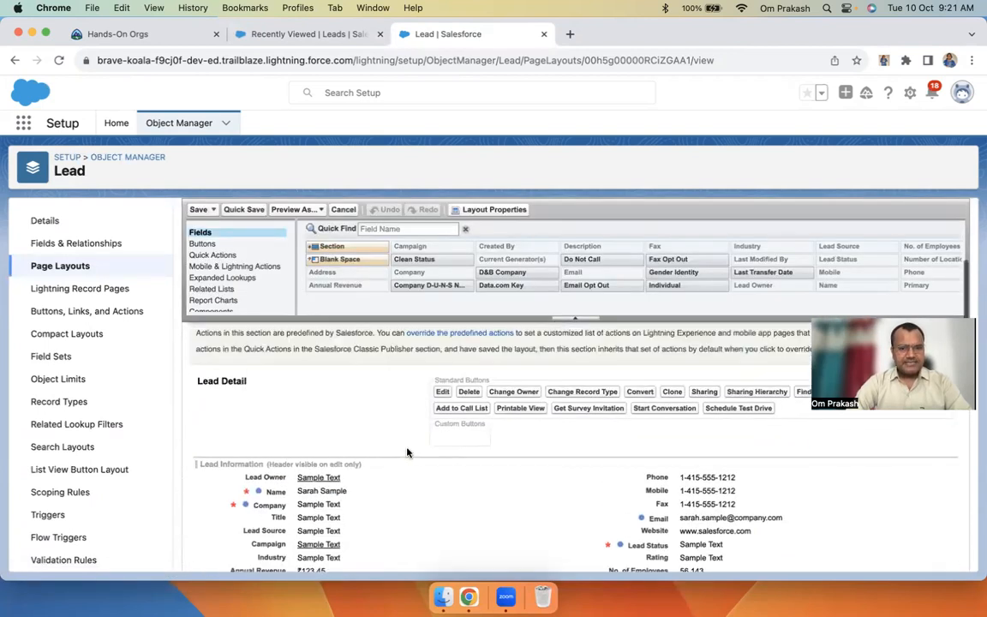
scroll(471, 403, "down", 3)
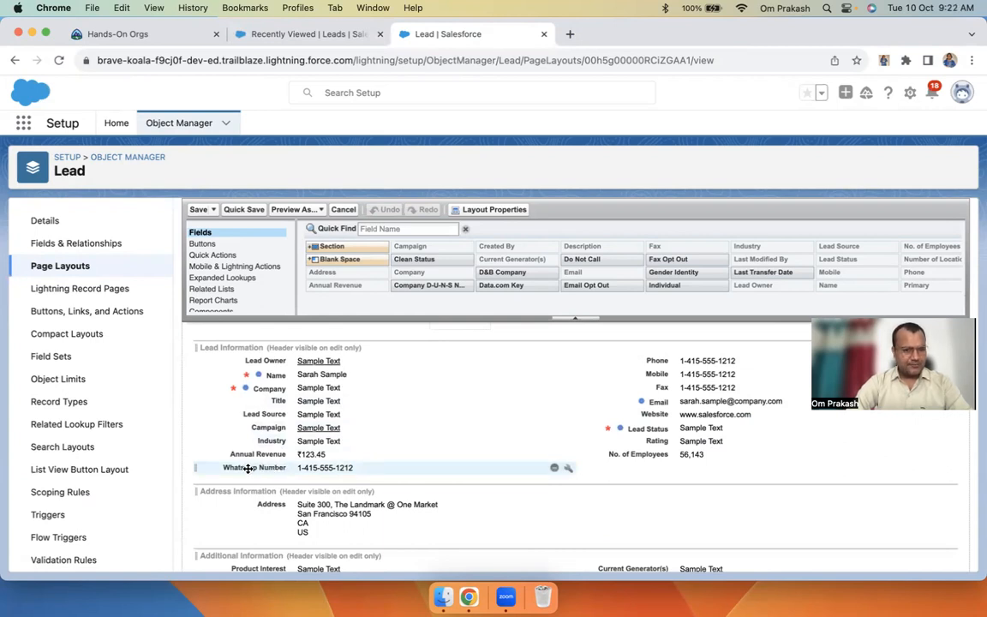
left_click_drag(251, 469, 661, 387)
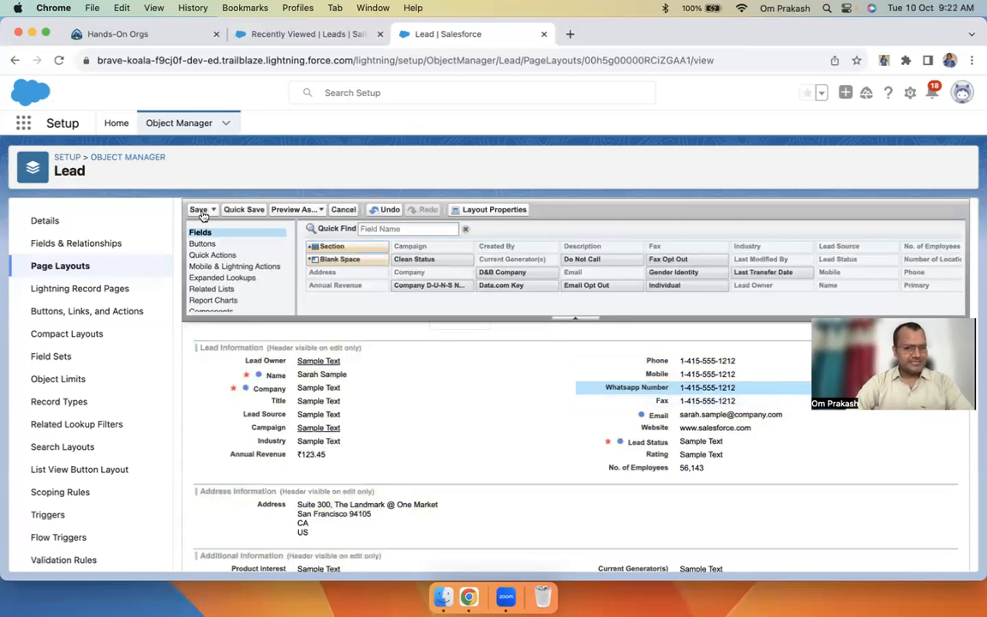
left_click(301, 33)
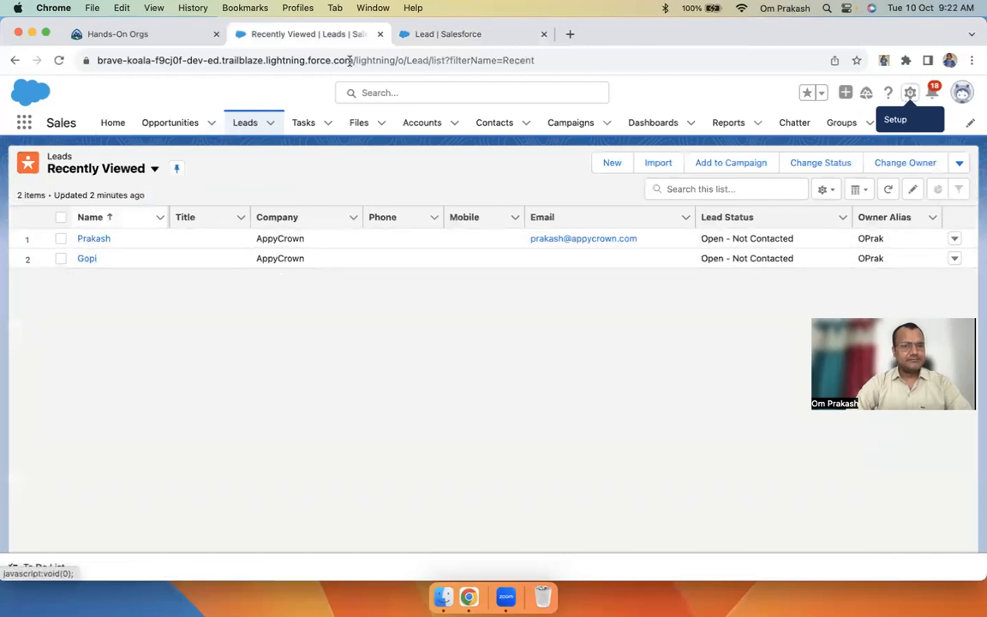
Save the edited Lead Layout, open the first lead's record, and set display density to Comfy
left_click(451, 36)
left_click(198, 211)
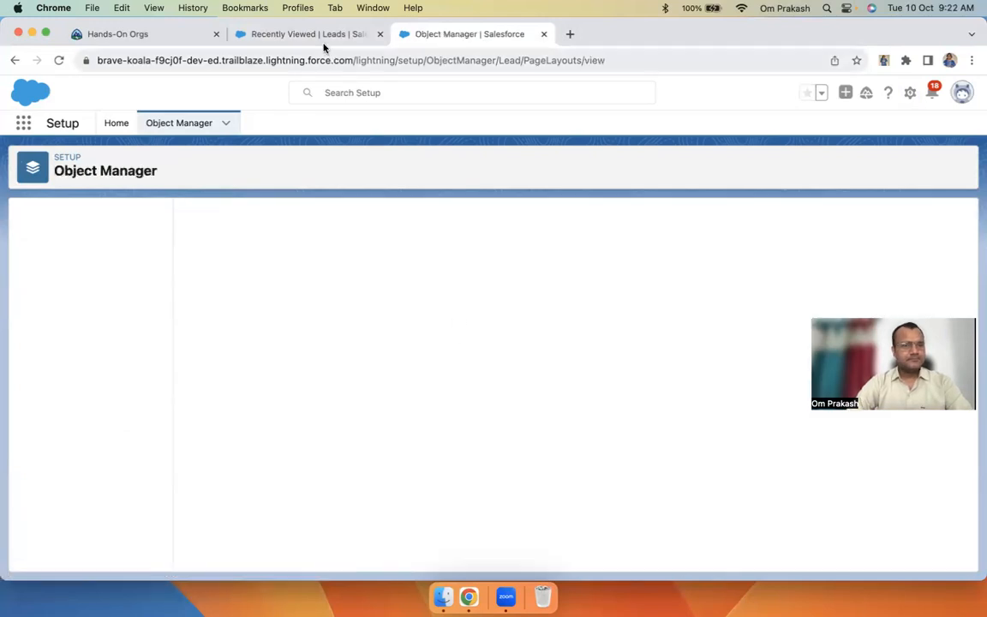
left_click(310, 34)
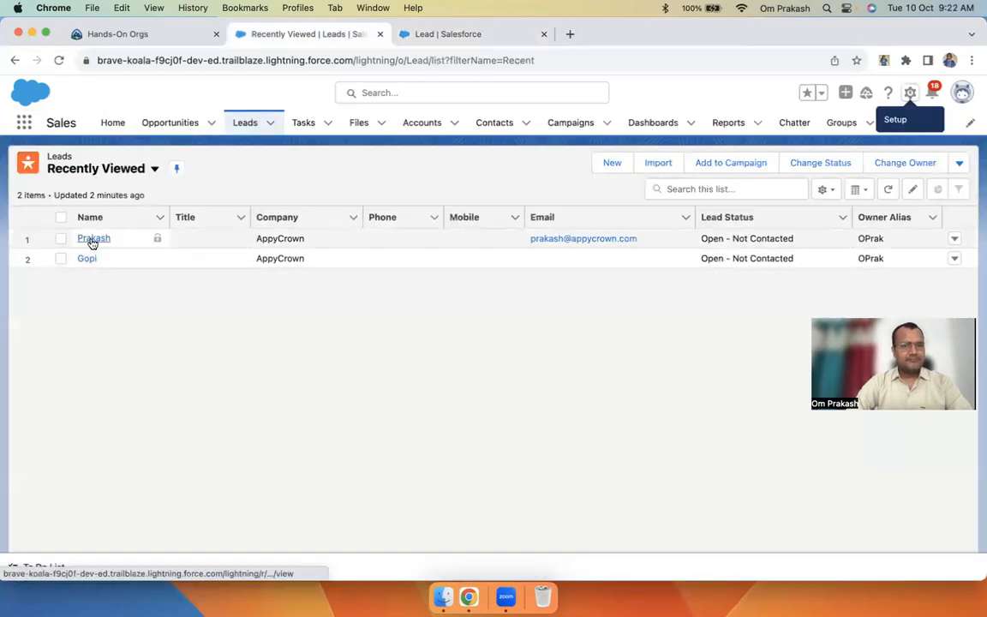
left_click(92, 240)
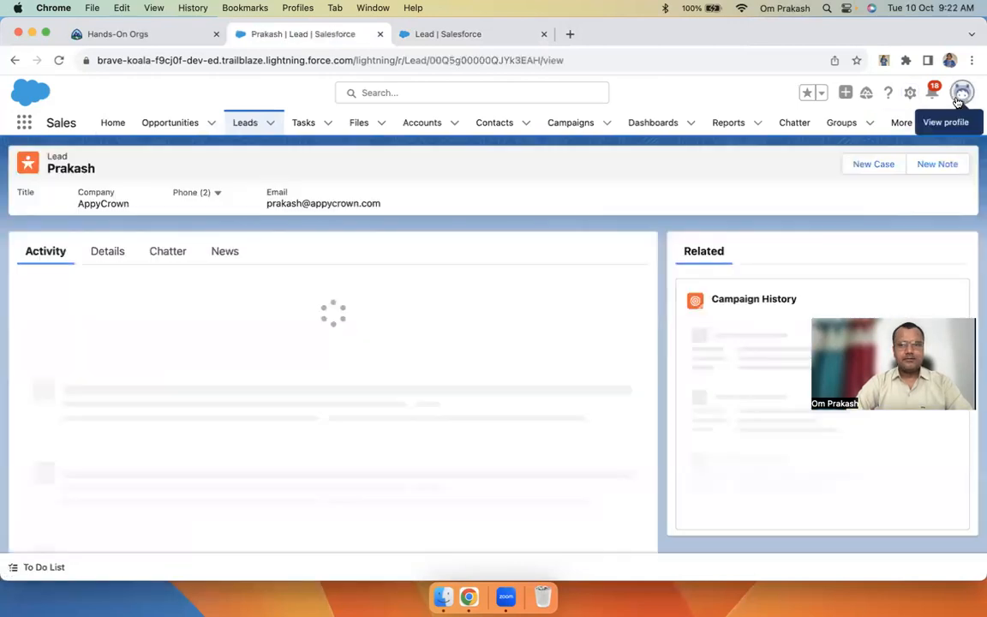
left_click(961, 91)
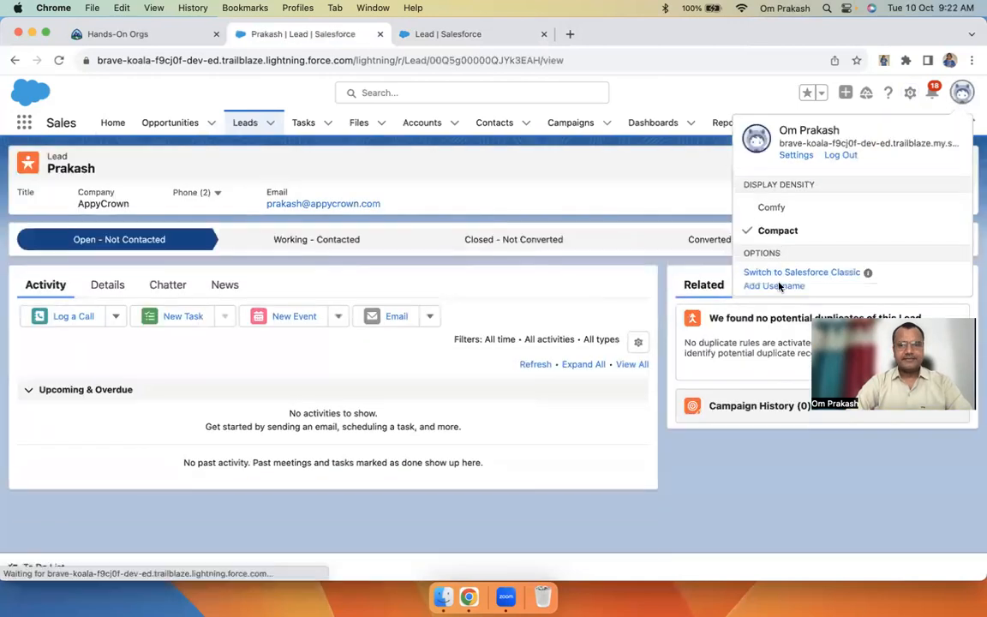
left_click(777, 211)
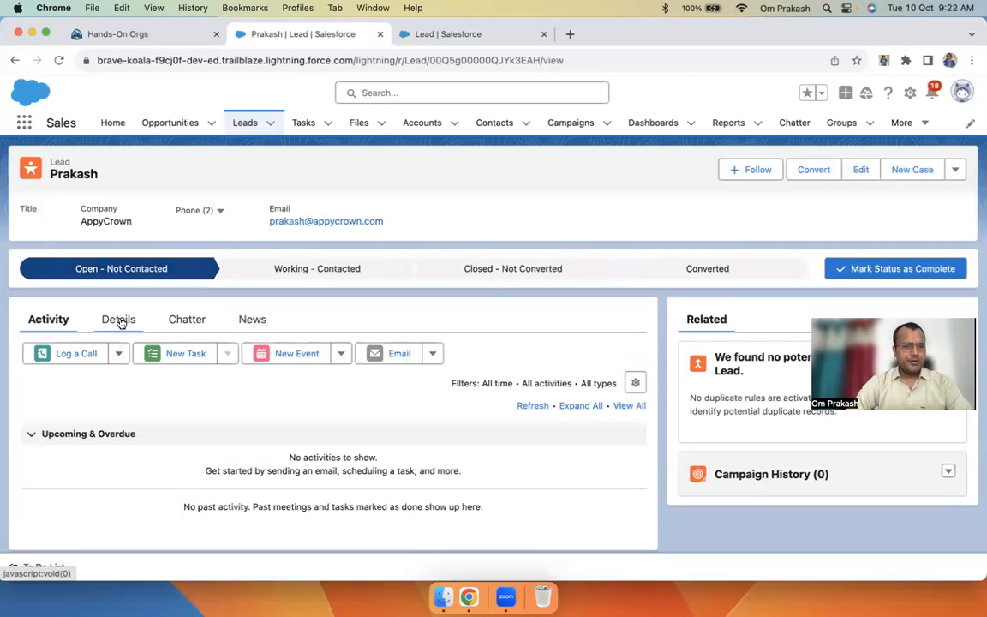
Check the lead's details show Whatsapp Number below Phone, cancelling a trial edit
left_click(119, 320)
scroll(373, 433, "down", 1)
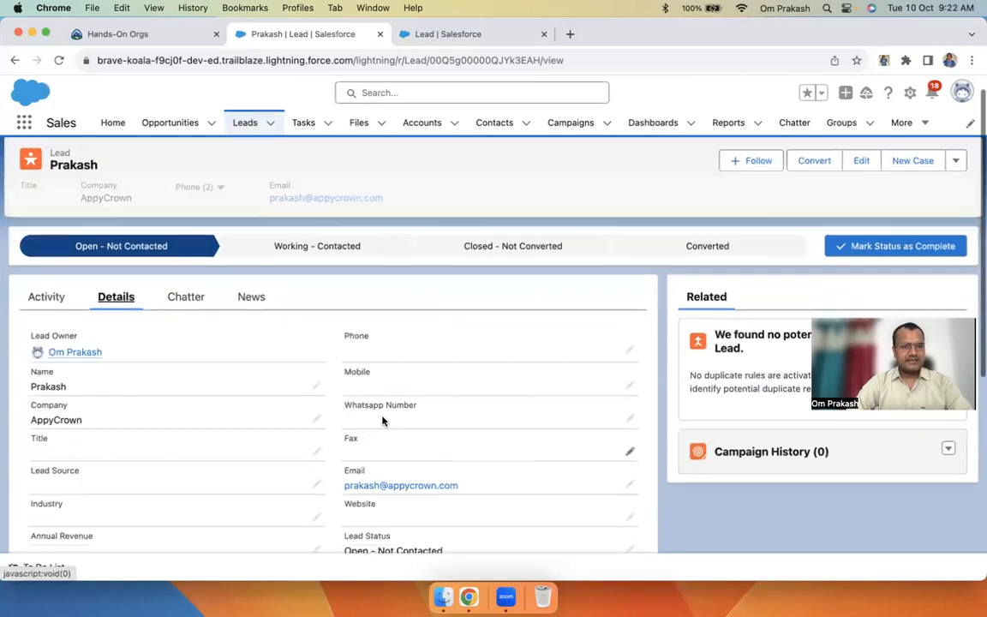
left_click(630, 419)
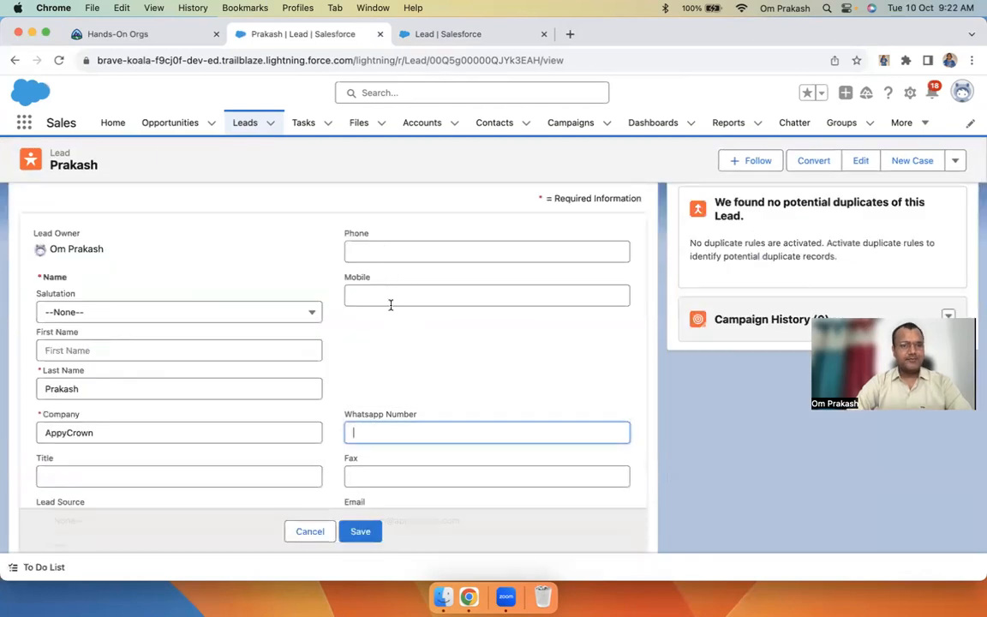
left_click(314, 531)
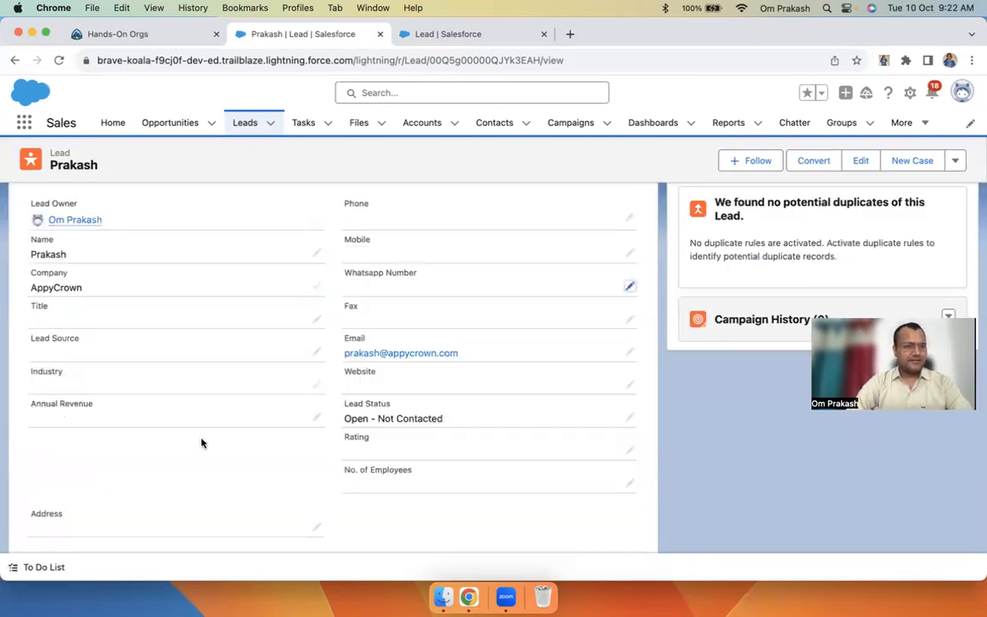
scroll(147, 479, "down", 5)
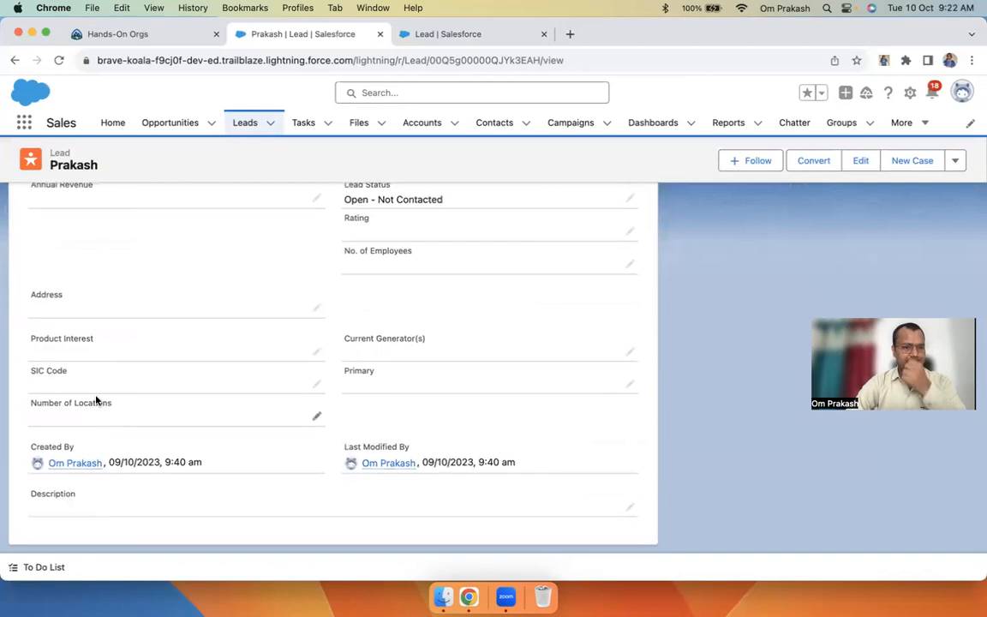
scroll(95, 398, "up", 3)
scroll(287, 292, "up", 2)
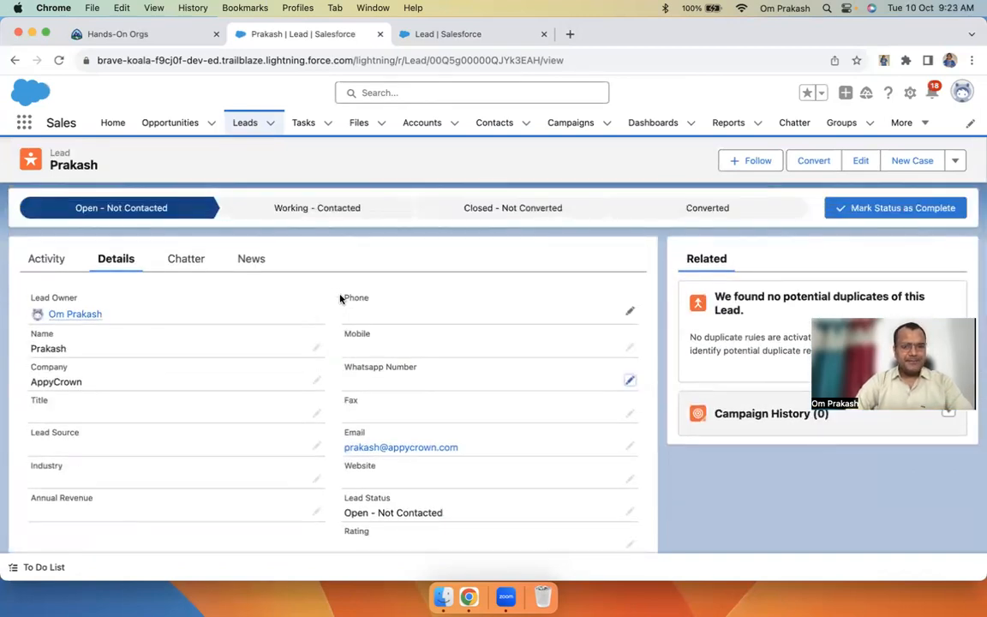
left_click_drag(343, 298, 405, 391)
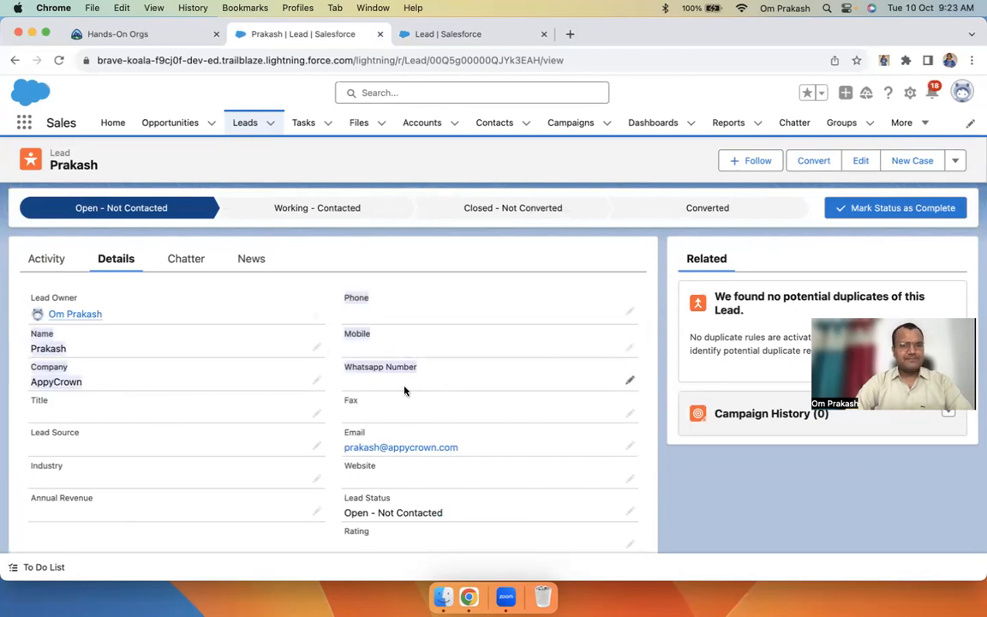
left_click(360, 319)
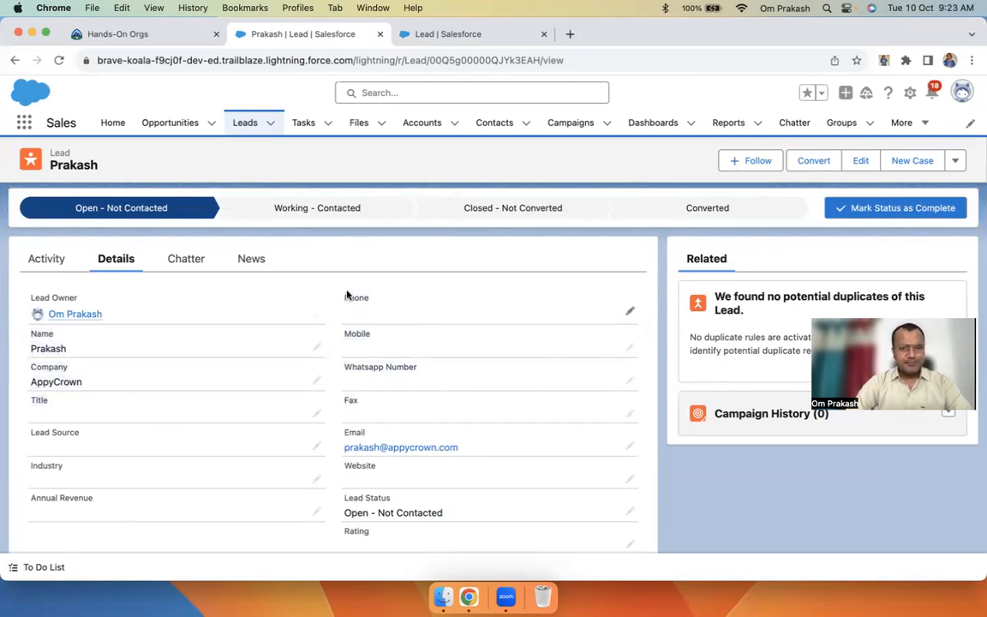
left_click_drag(347, 295, 389, 383)
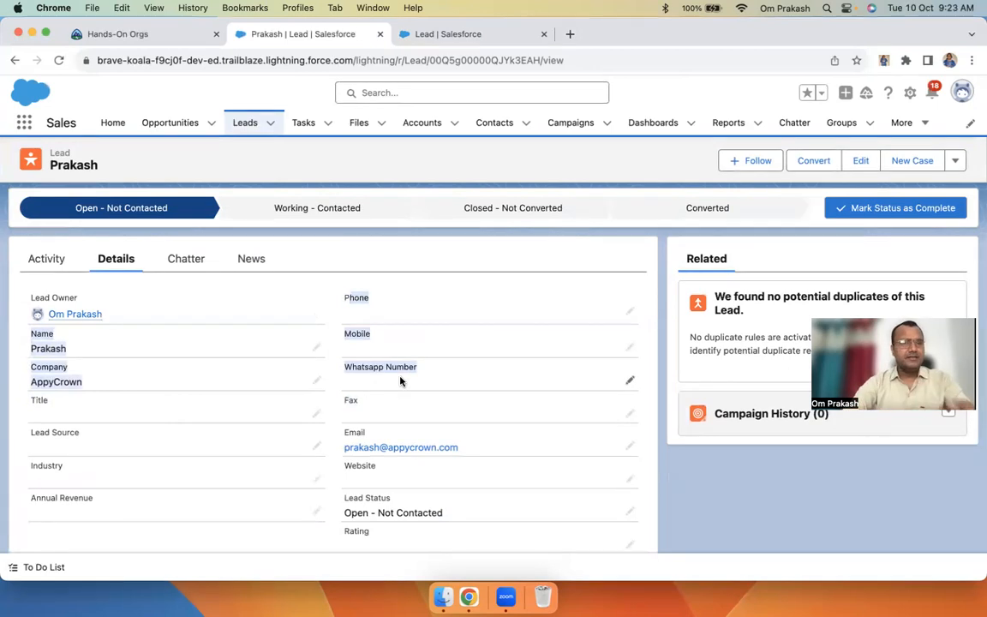
Return to the Lead object's Page Layouts list in Setup's Object Manager
left_click(456, 36)
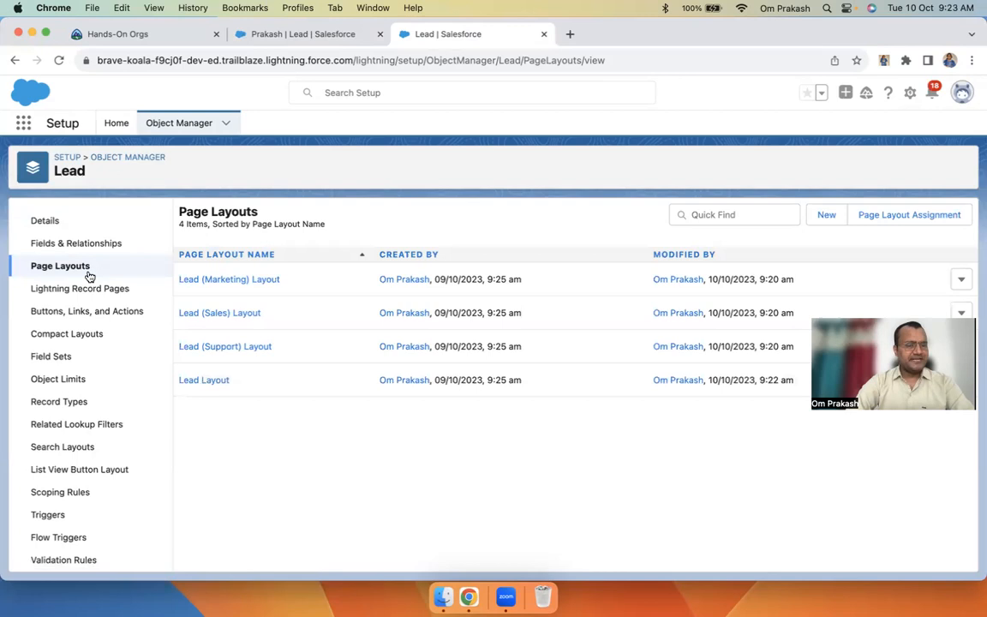
left_click(291, 34)
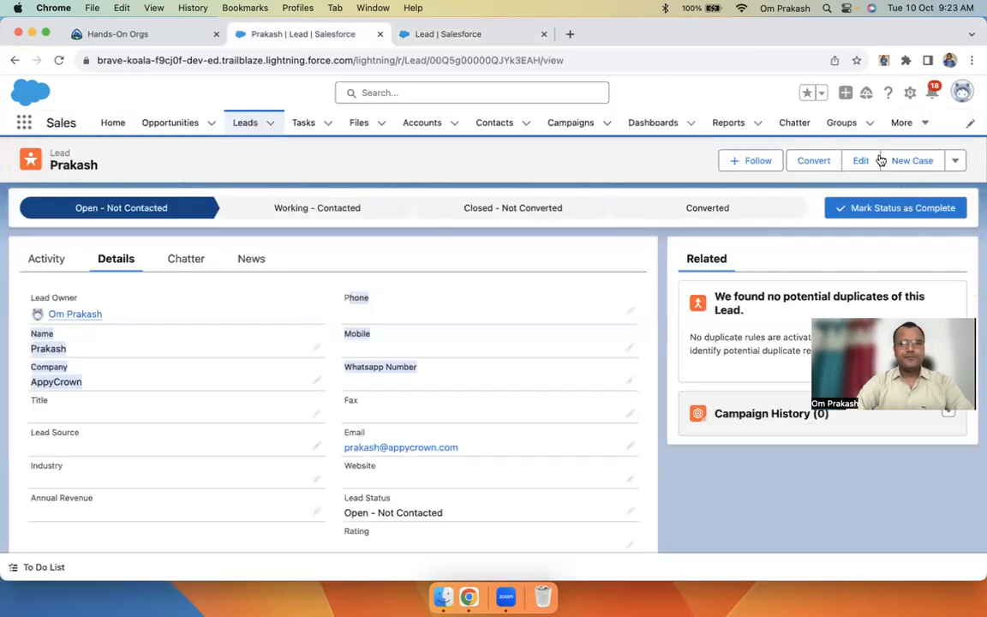
left_click(910, 94)
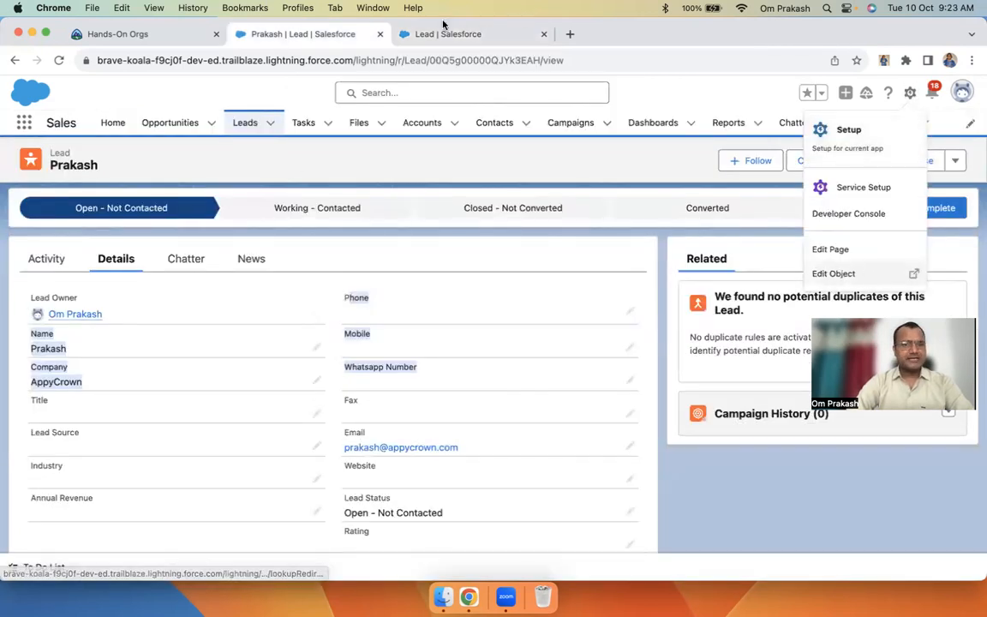
left_click(406, 30)
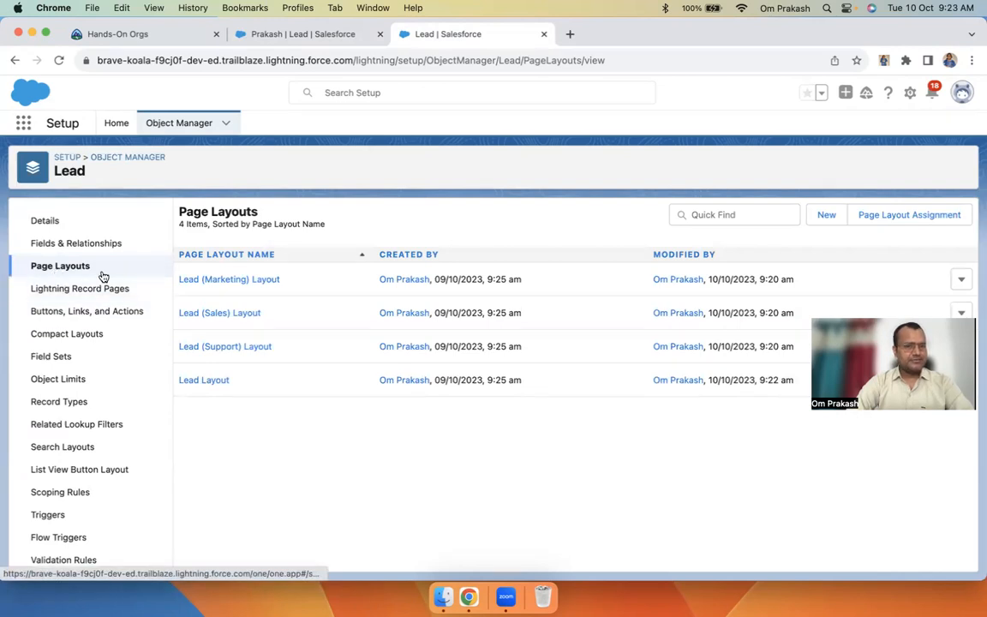
Open the Lead Layout and add a new section named Communication below Lead Information
left_click(203, 381)
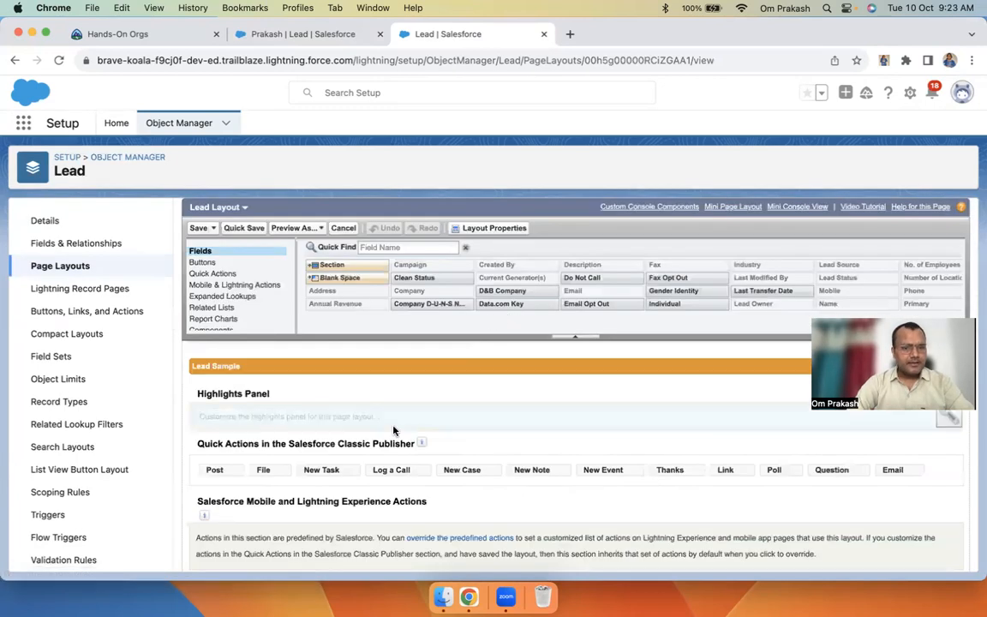
scroll(393, 430, "down", 10)
scroll(393, 430, "down", 2)
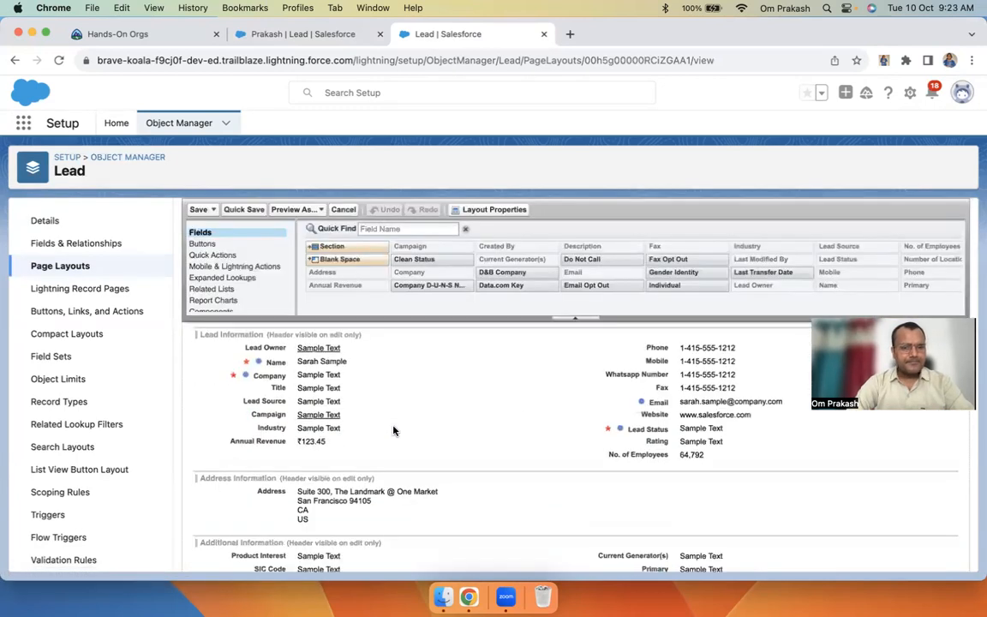
scroll(393, 430, "up", 2)
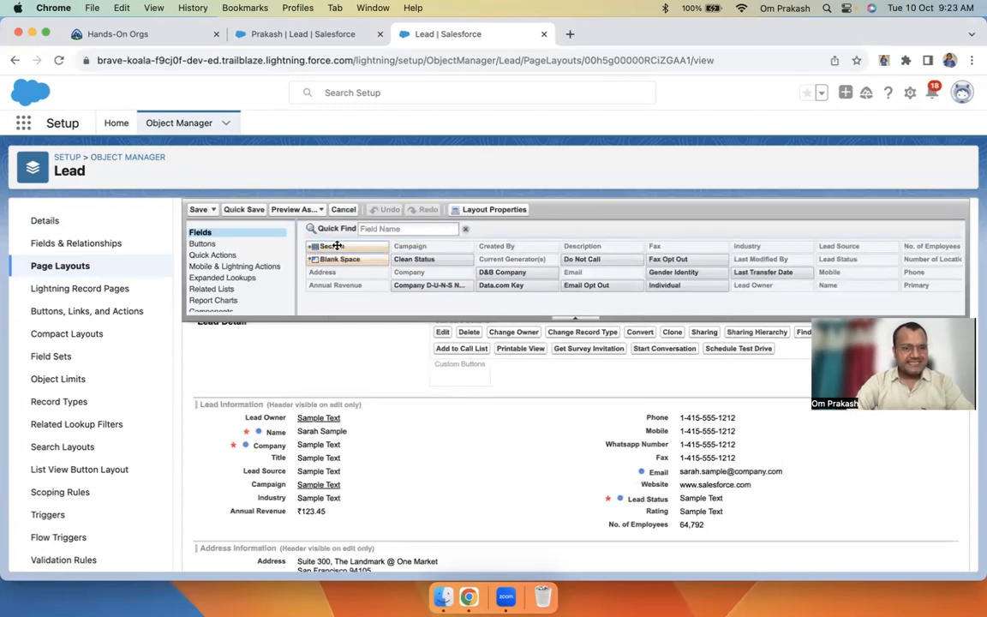
left_click_drag(336, 245, 226, 506)
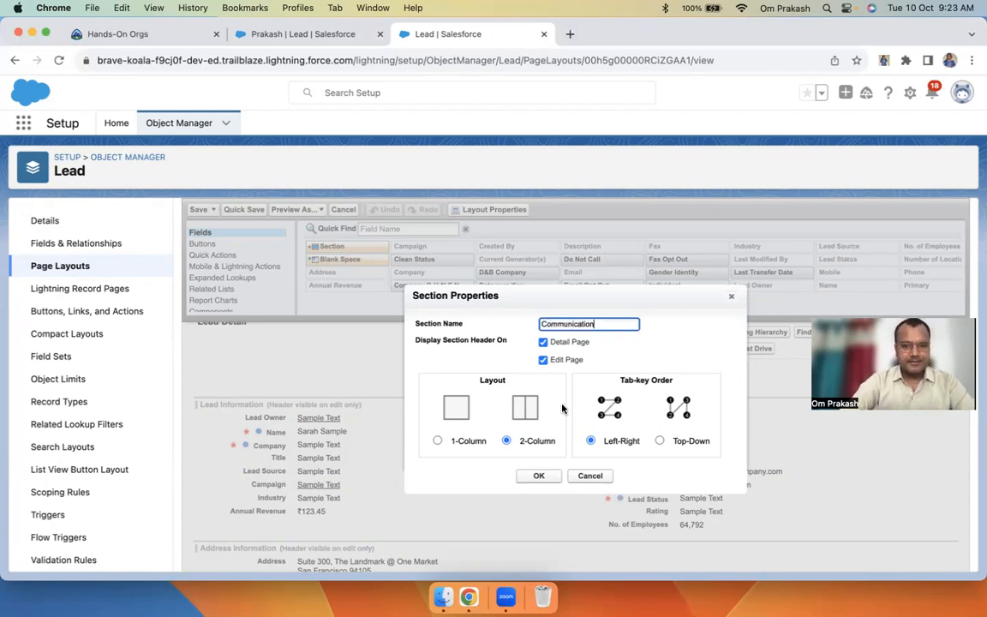
Fill Communication with Phone, Mobile, Whatsapp Number, Fax and Email; move Annual Revenue and Industry right
left_click(541, 475)
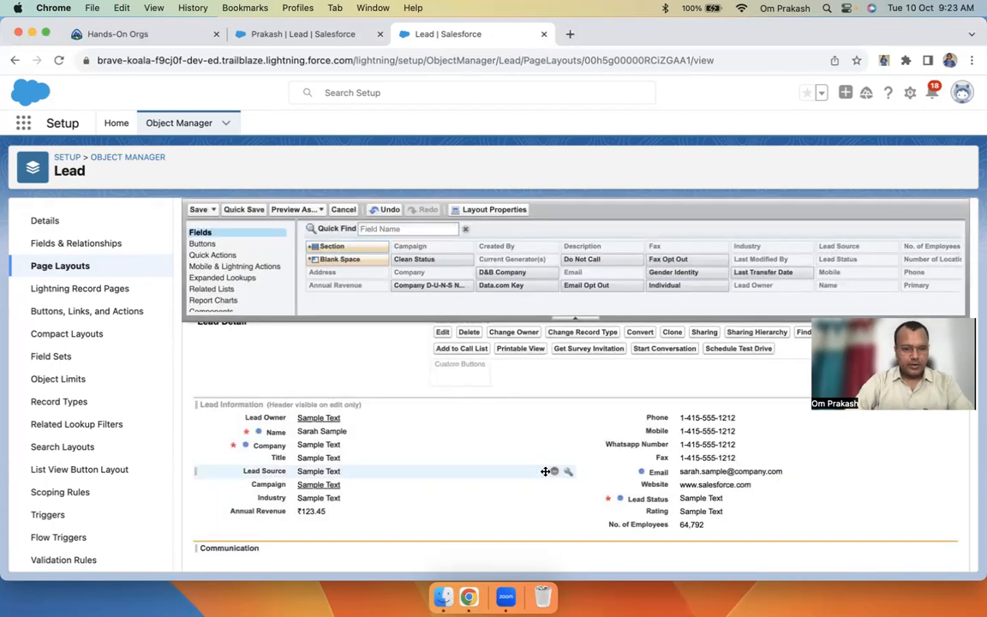
scroll(343, 480, "down", 3)
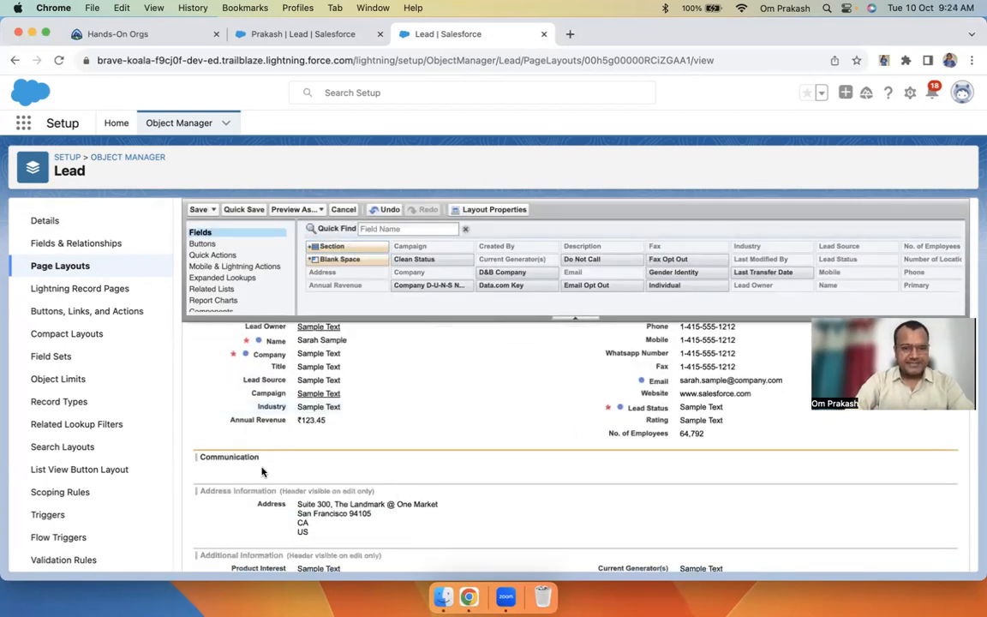
scroll(271, 467, "up", 1)
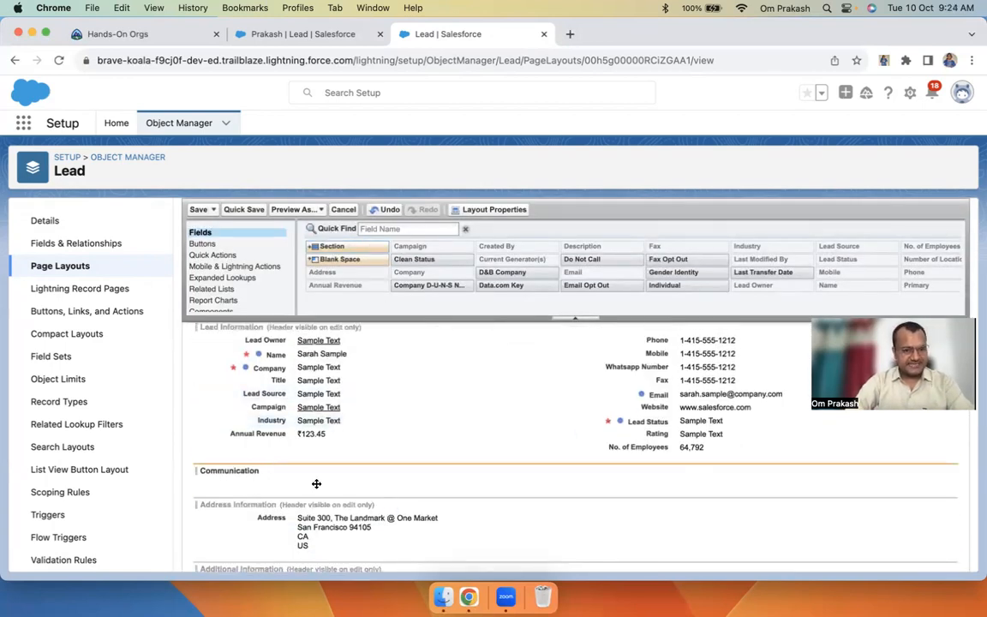
left_click_drag(657, 340, 257, 480)
left_click_drag(681, 340, 672, 462)
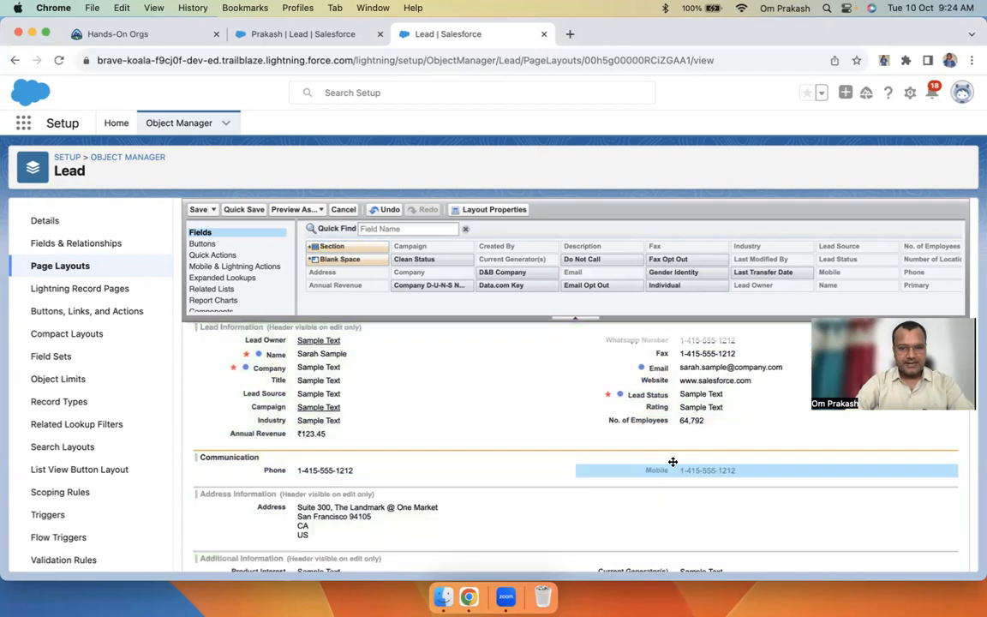
left_click_drag(664, 340, 320, 482)
left_click_drag(671, 340, 673, 485)
left_click_drag(660, 341, 317, 496)
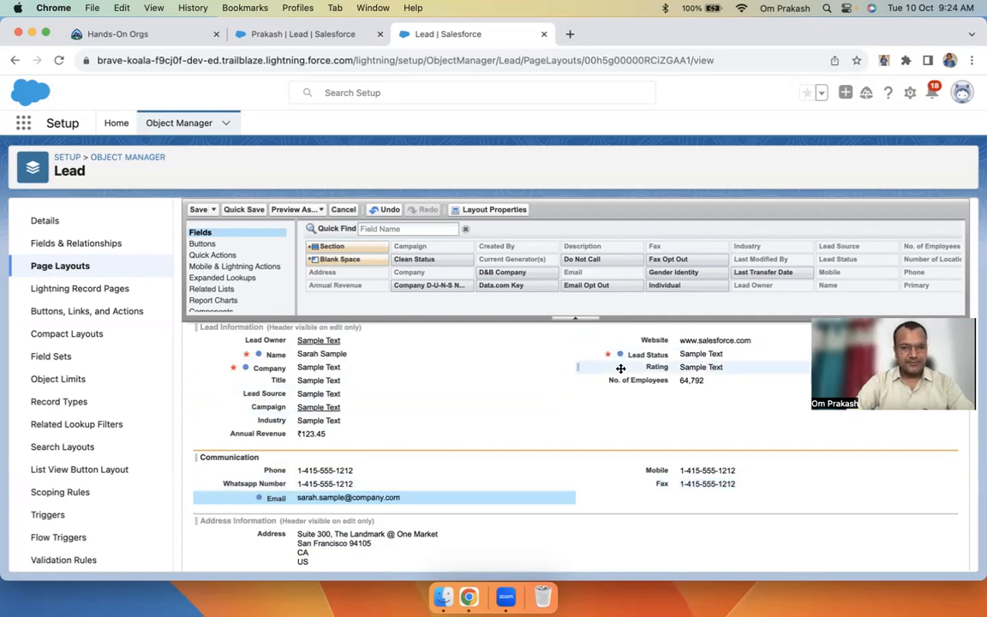
left_click_drag(266, 436, 613, 414)
left_click_drag(285, 420, 668, 413)
Remove Campaign from Lead Information, then add Clean Status and remove it again
scroll(391, 489, "down", 3)
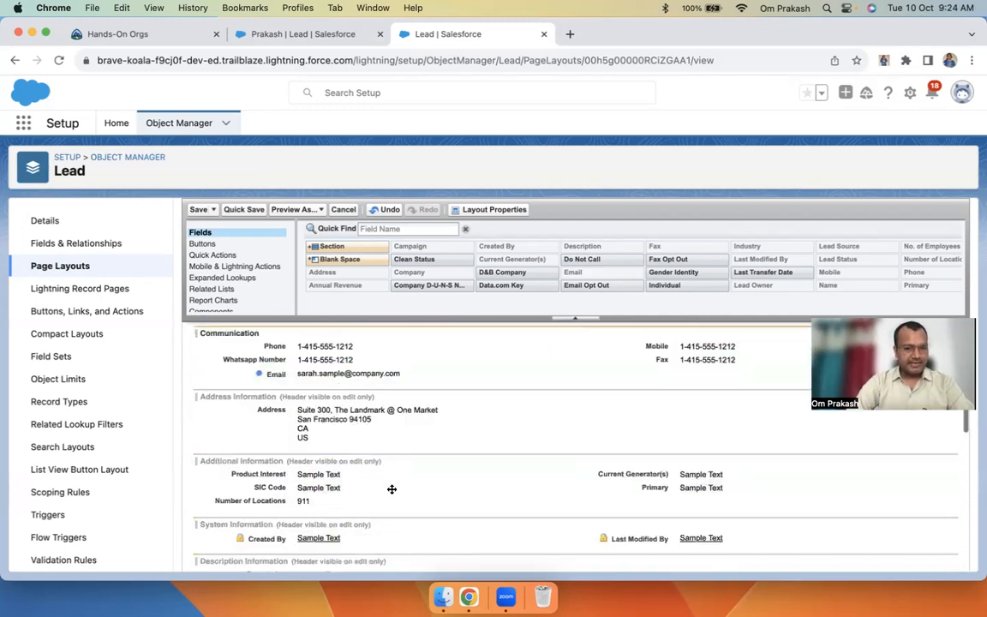
scroll(450, 432, "up", 5)
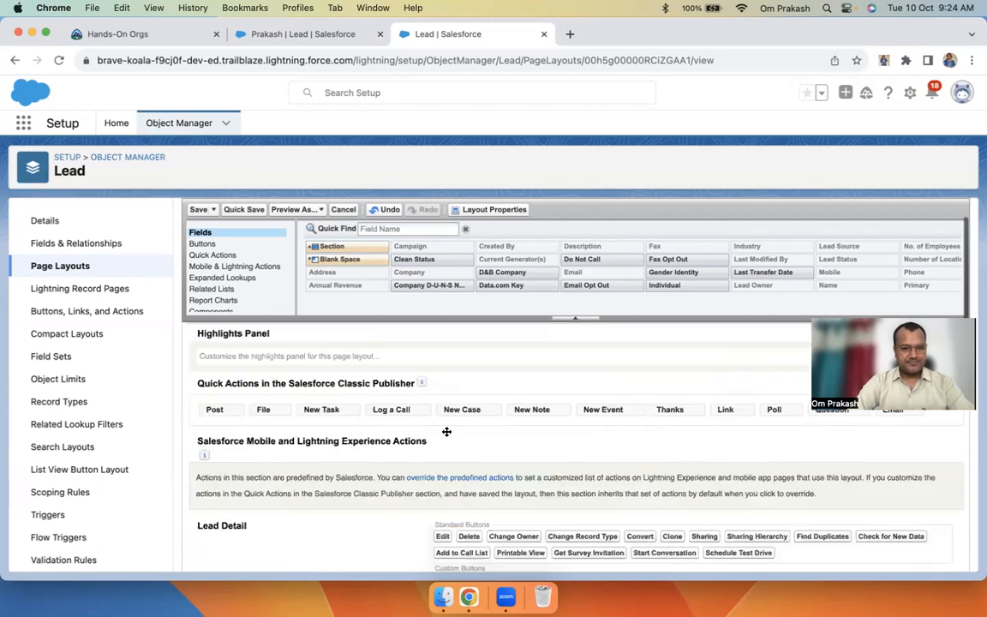
scroll(493, 490, "down", 5)
scroll(493, 551, "up", 3)
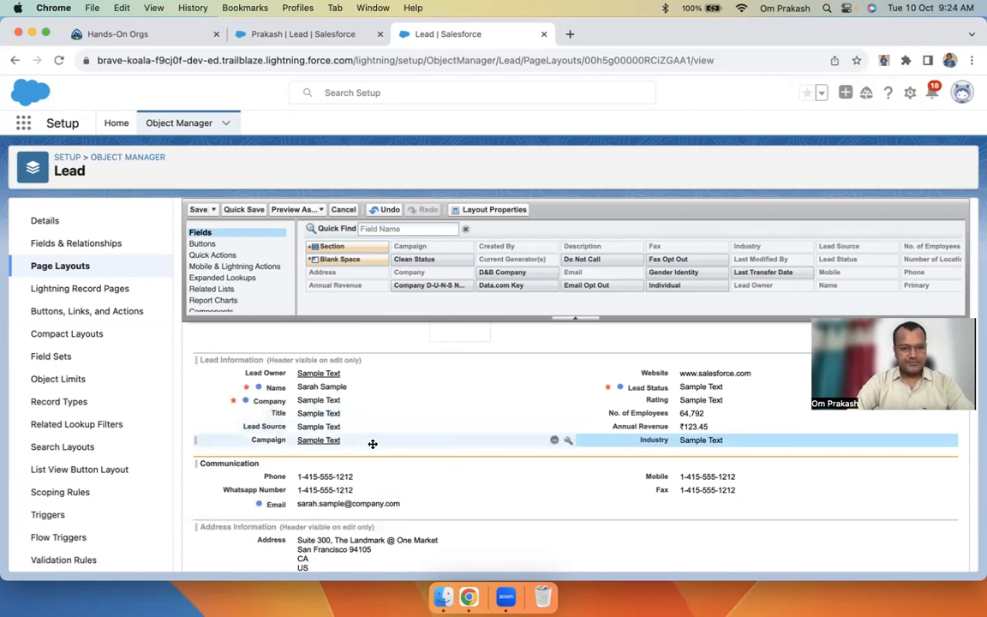
left_click(553, 442)
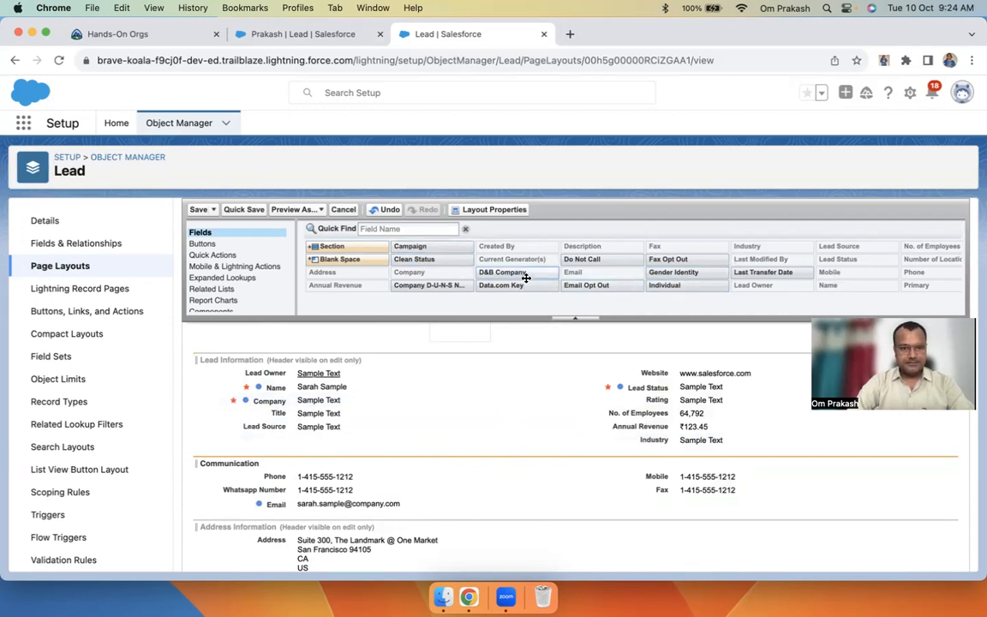
left_click_drag(430, 257, 304, 388)
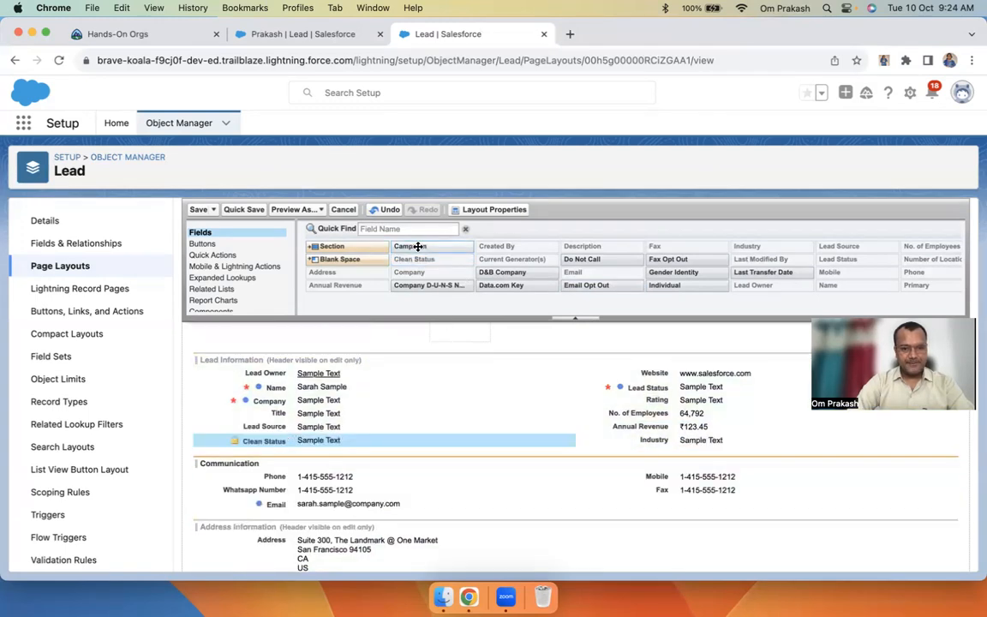
left_click(555, 440)
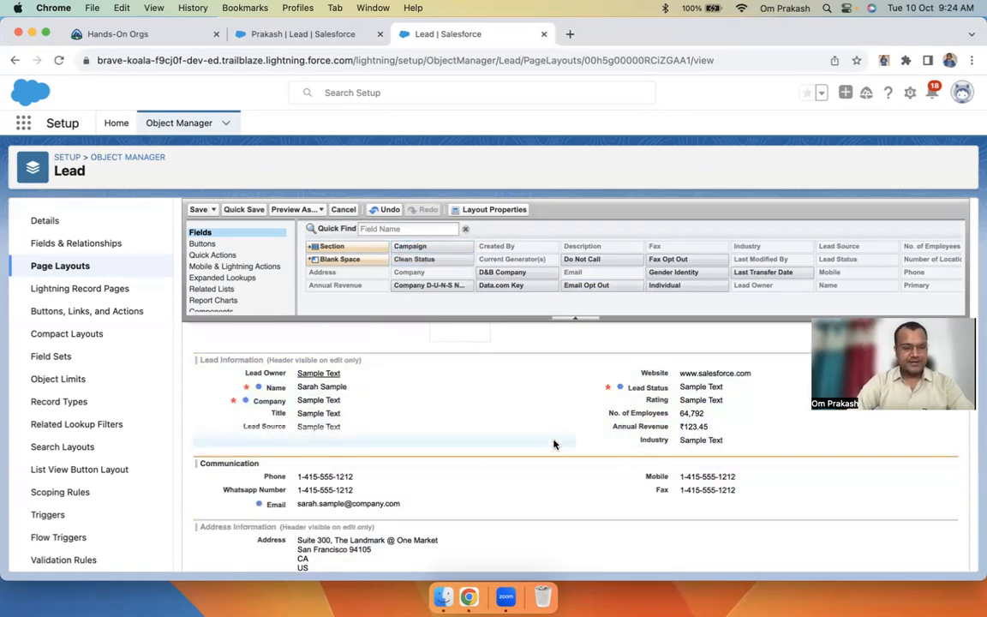
scroll(425, 489, "down", 10)
scroll(425, 489, "up", 15)
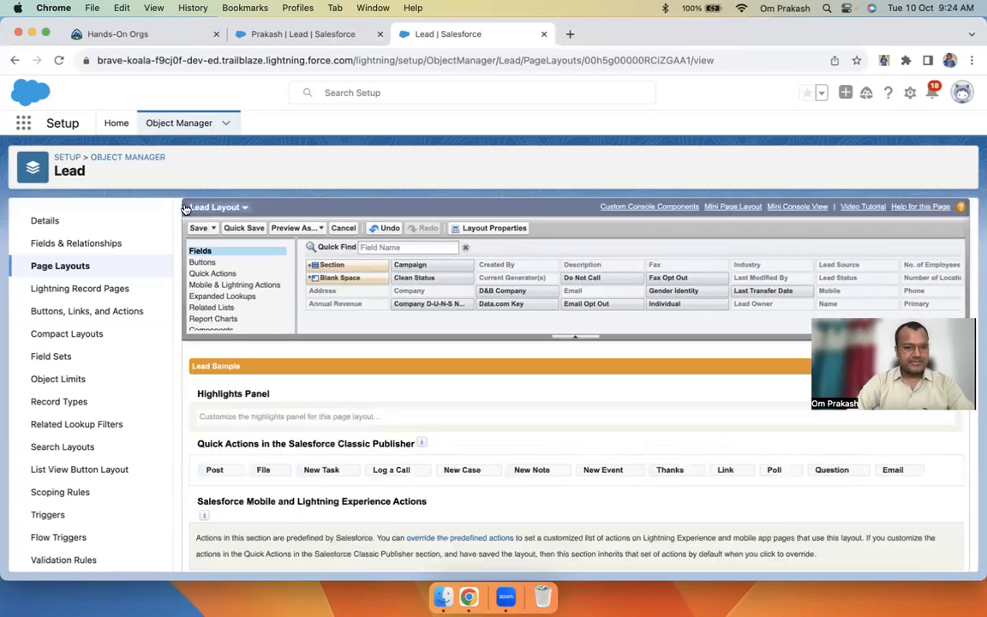
Save the Lead Layout and switch the lead record to Compact display density
left_click(199, 228)
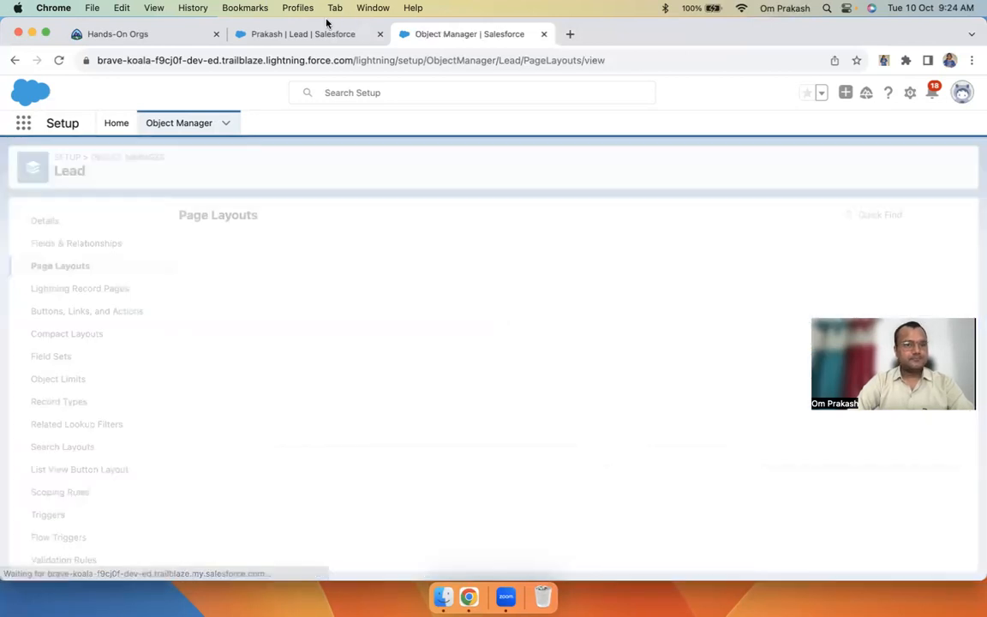
left_click(318, 36)
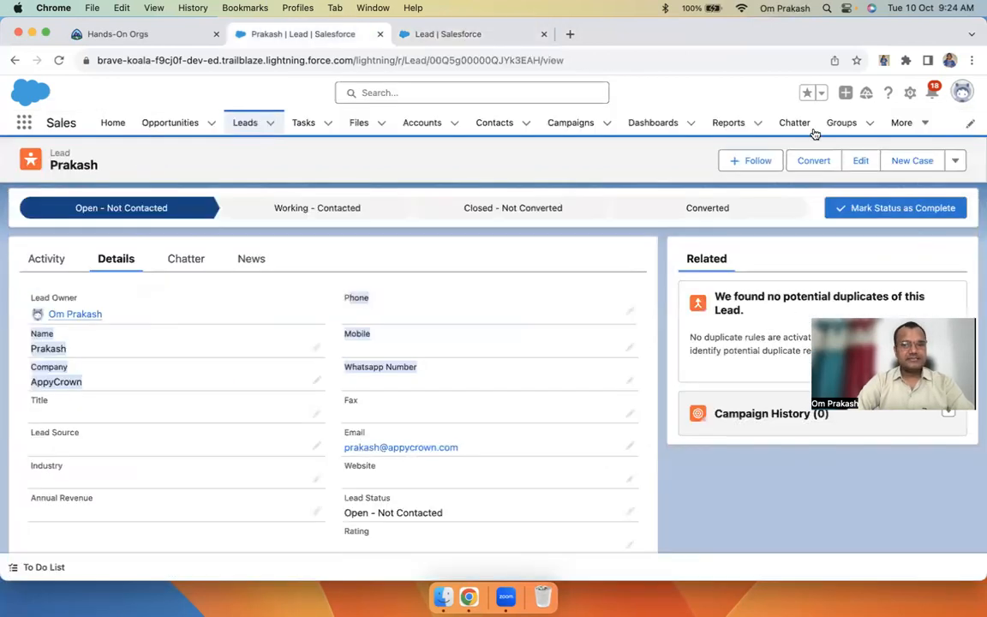
left_click(962, 92)
left_click(777, 243)
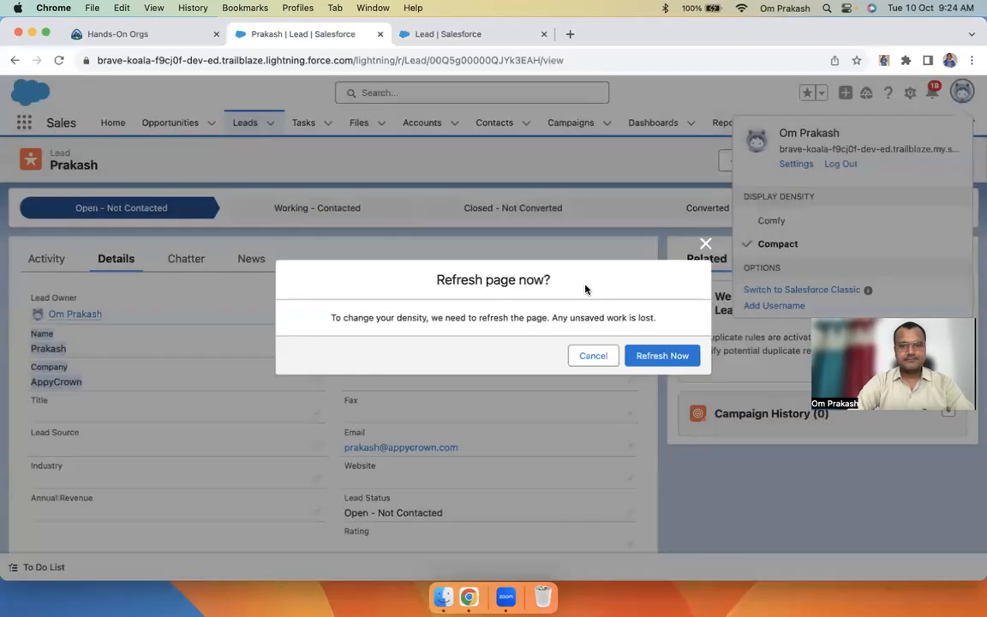
left_click(671, 359)
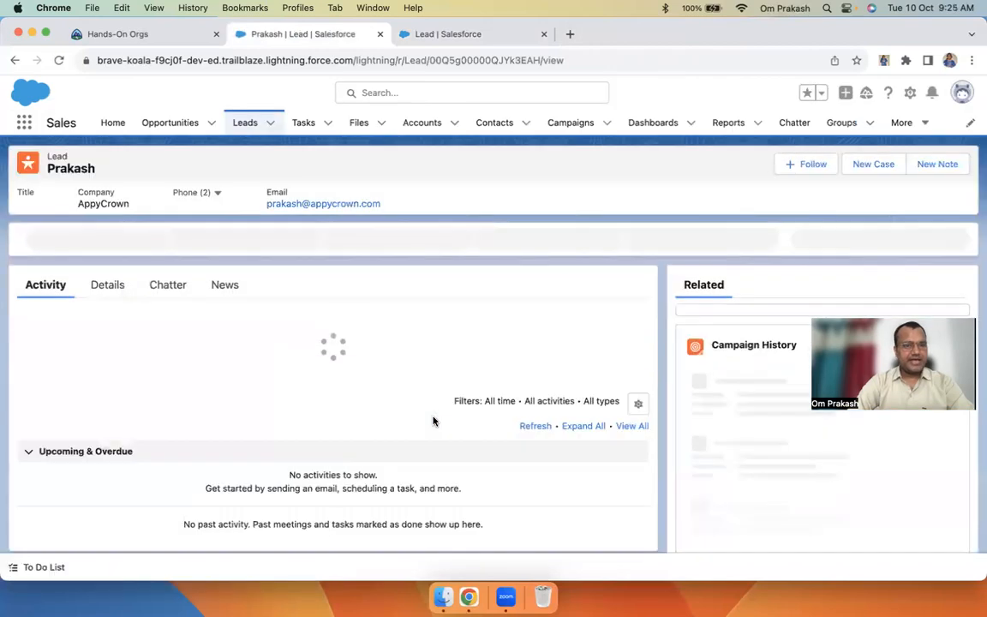
Check the new Communication section in the lead's Details by collapsing and expanding it
left_click(114, 289)
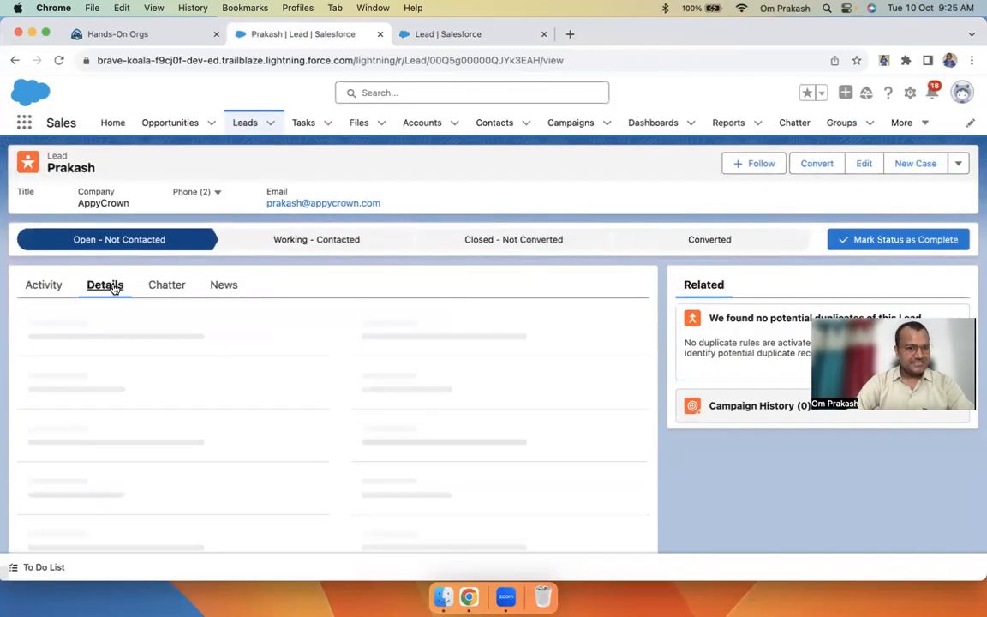
scroll(171, 428, "down", 2)
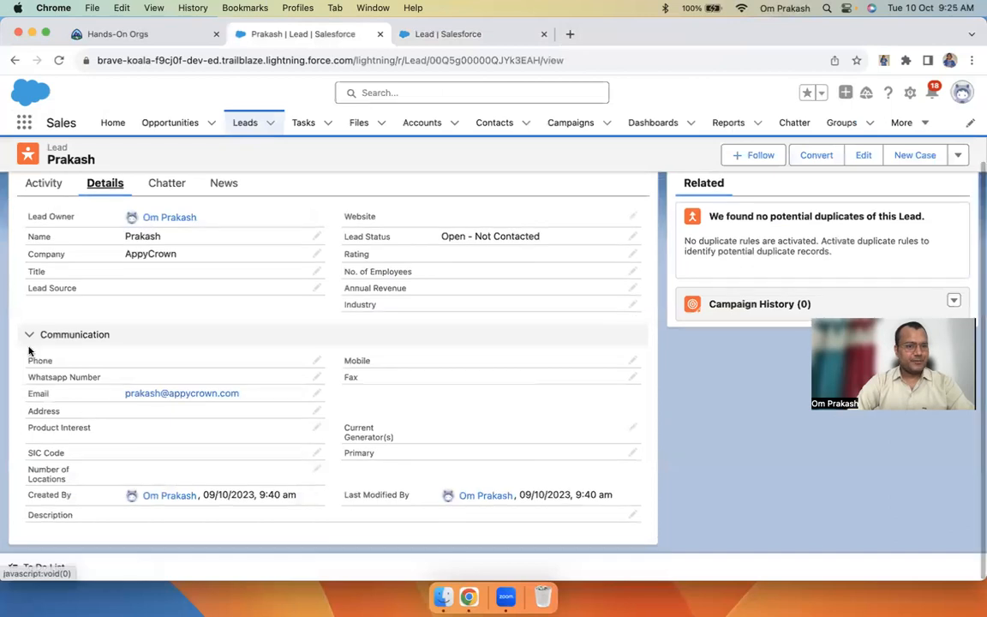
left_click(29, 334)
left_click(30, 438)
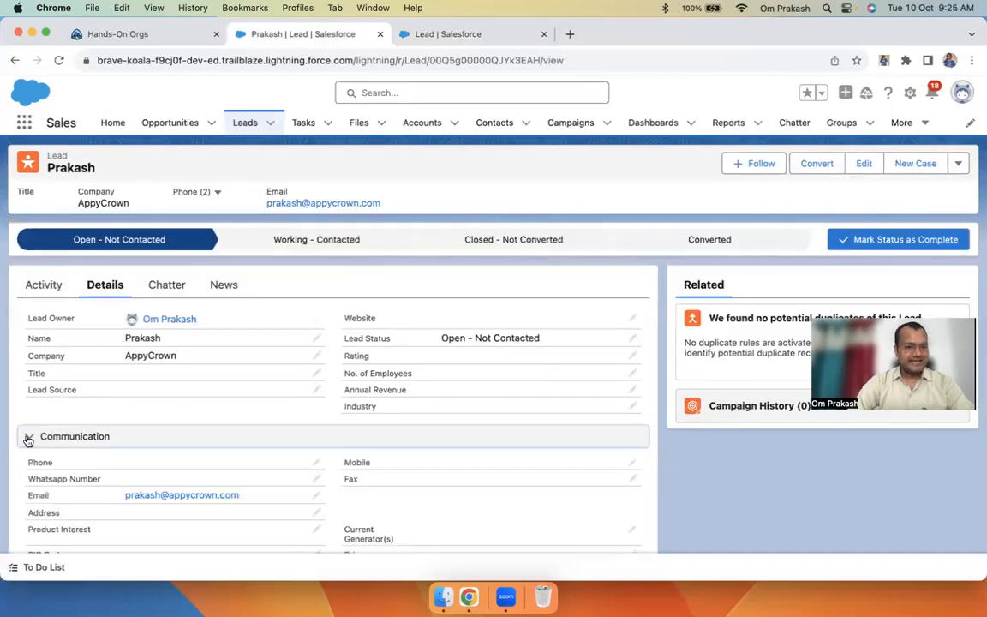
scroll(149, 443, "down", 2)
left_click_drag(27, 359, 388, 433)
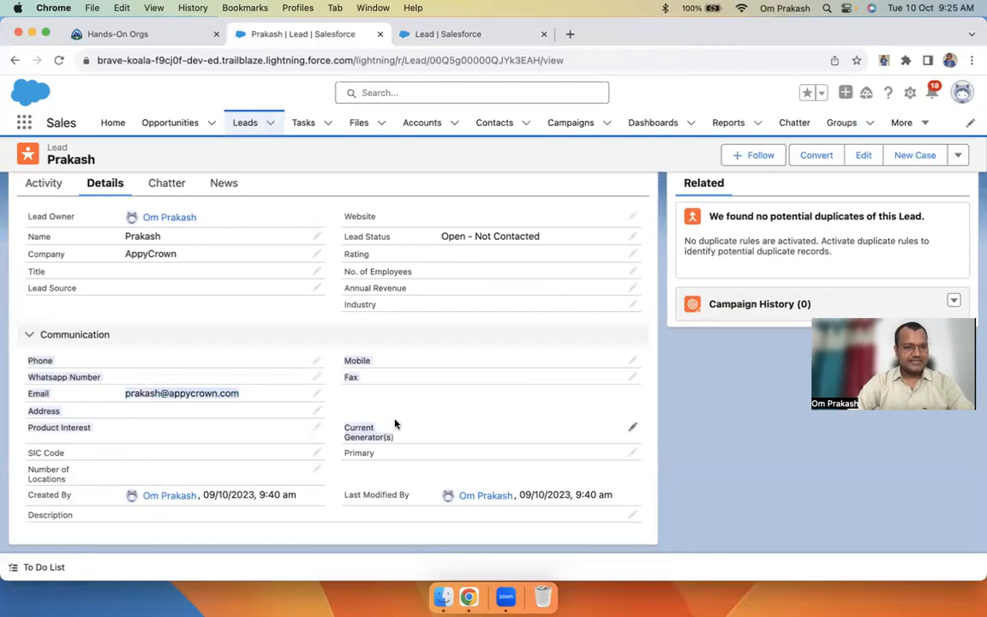
left_click(435, 35)
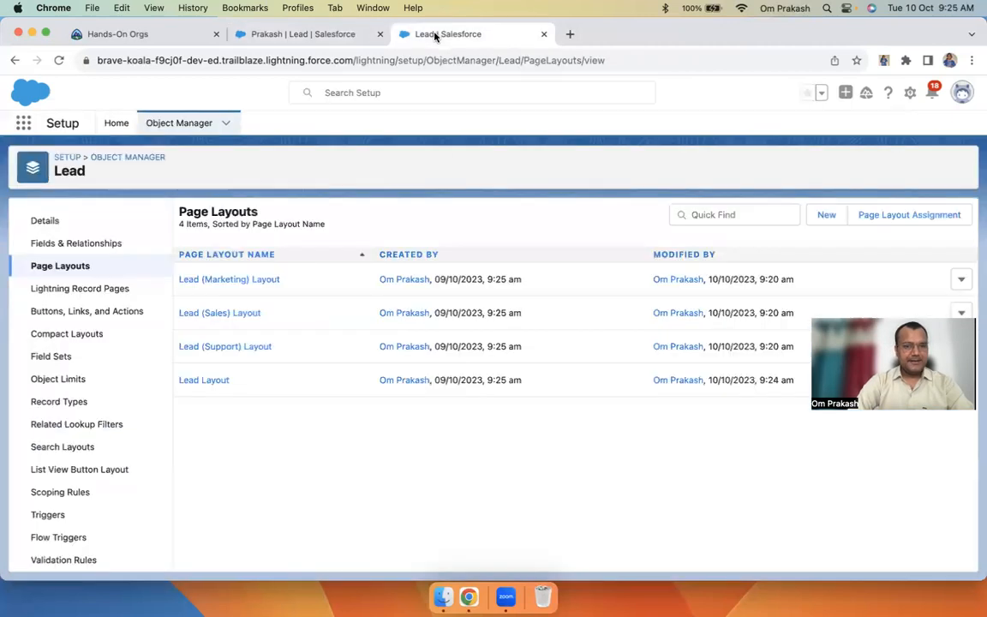
Move the Communication section above Lead Information and save the Lead Layout
left_click(198, 382)
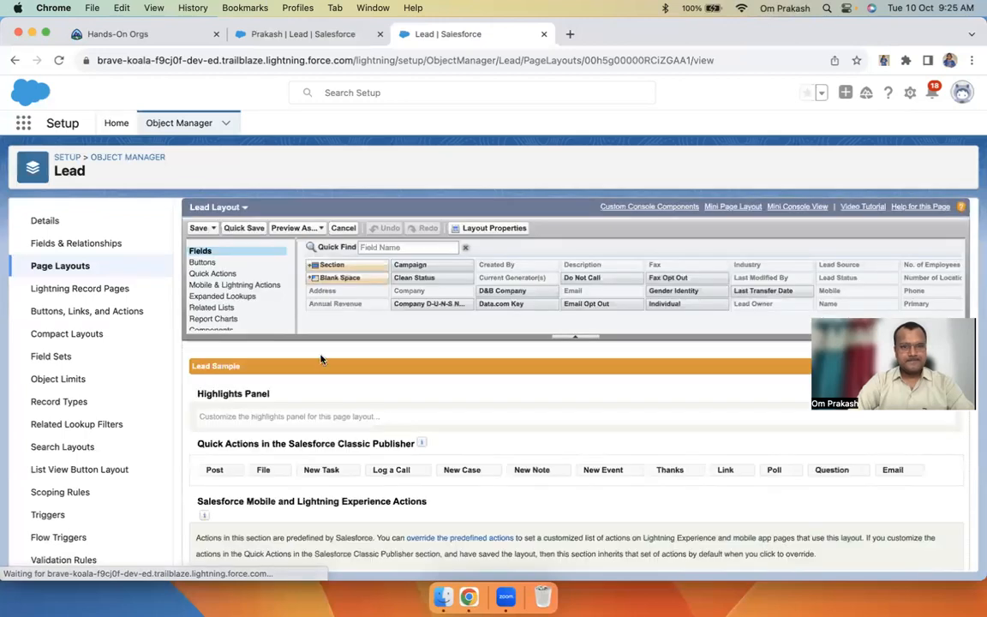
scroll(323, 357, "down", 6)
scroll(407, 414, "up", 5)
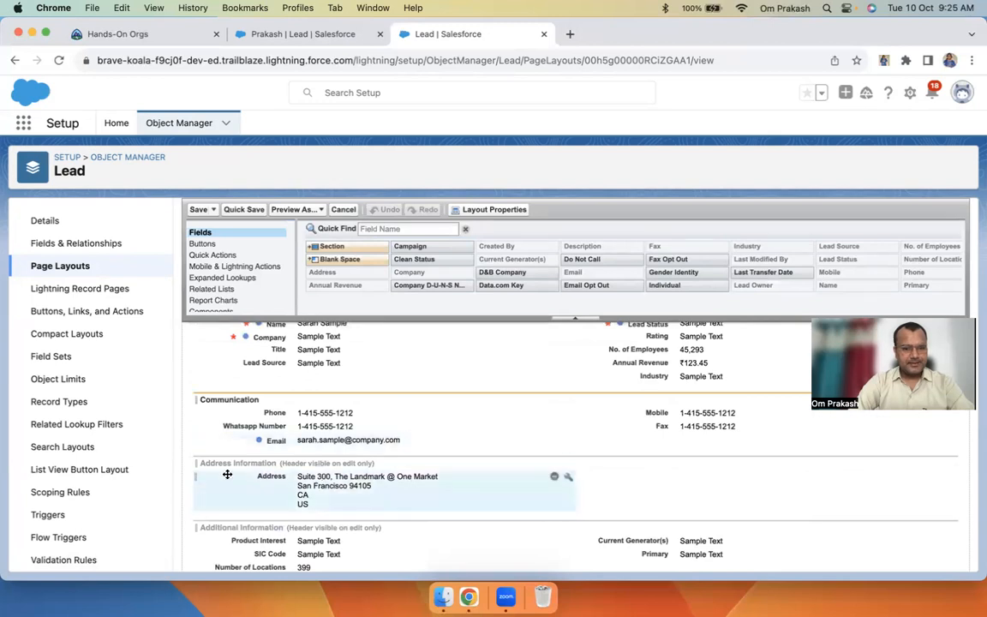
left_click_drag(198, 463, 206, 506)
scroll(277, 444, "down", 2)
scroll(260, 458, "down", 2)
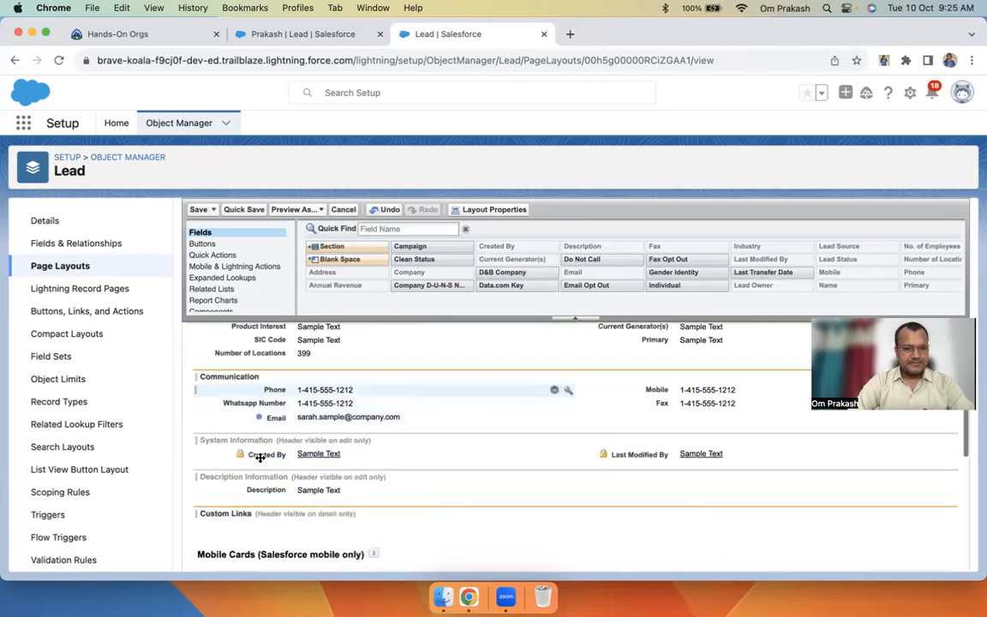
scroll(203, 466, "up", 2)
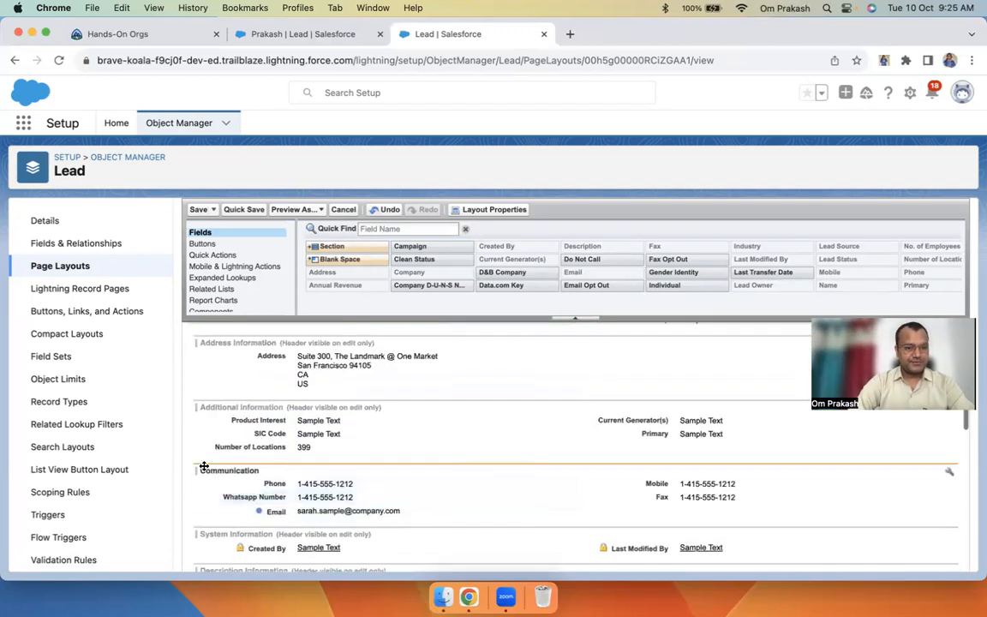
left_click_drag(198, 470, 257, 390)
scroll(257, 390, "up", 3)
left_click_drag(197, 525, 196, 422)
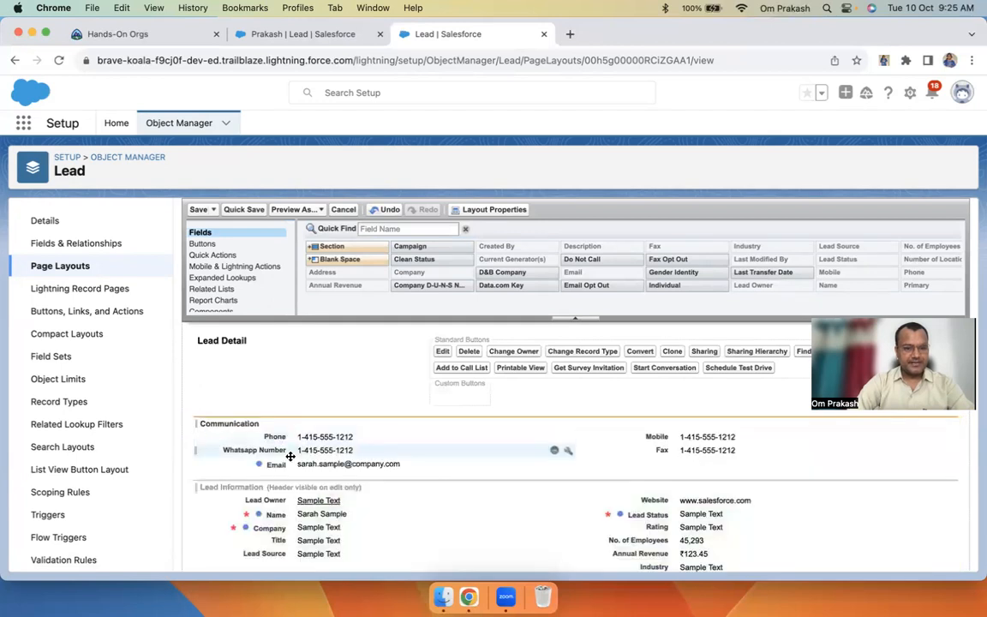
left_click(198, 210)
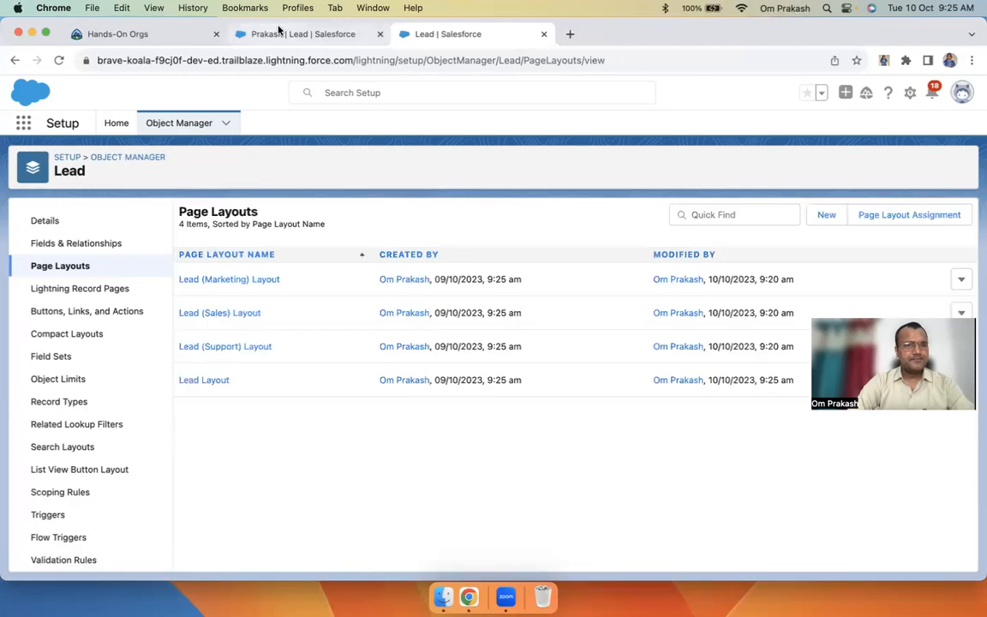
Switch the lead record's display density to Comfy and refresh
left_click(283, 33)
left_click(962, 96)
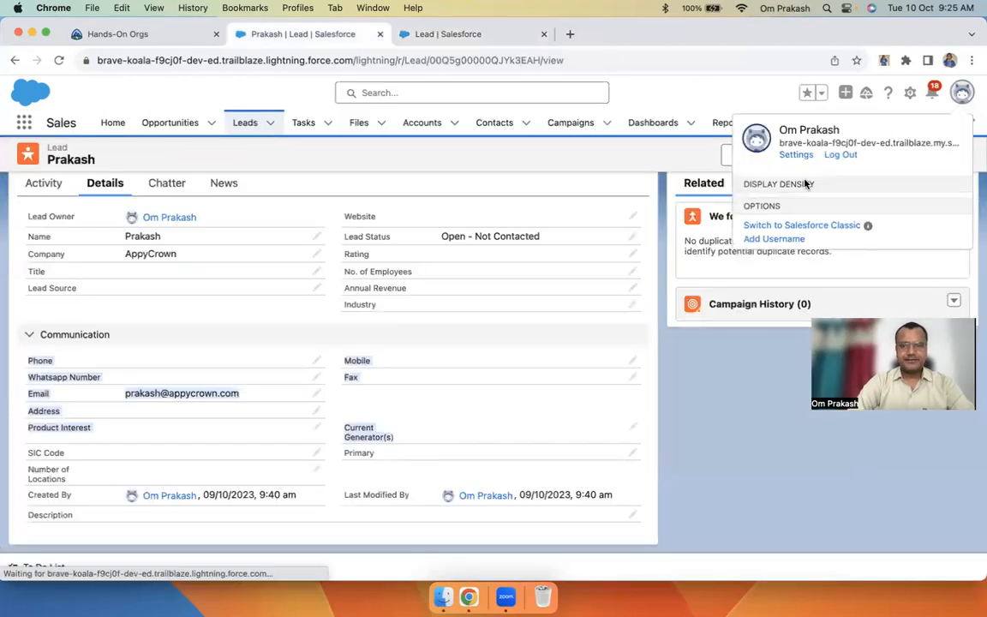
left_click(771, 207)
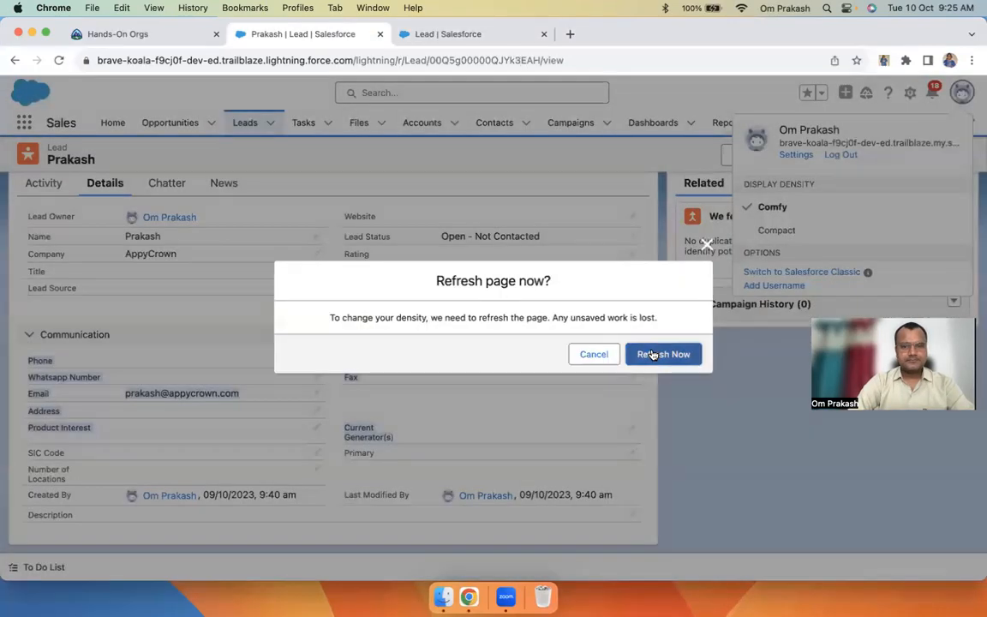
left_click(654, 353)
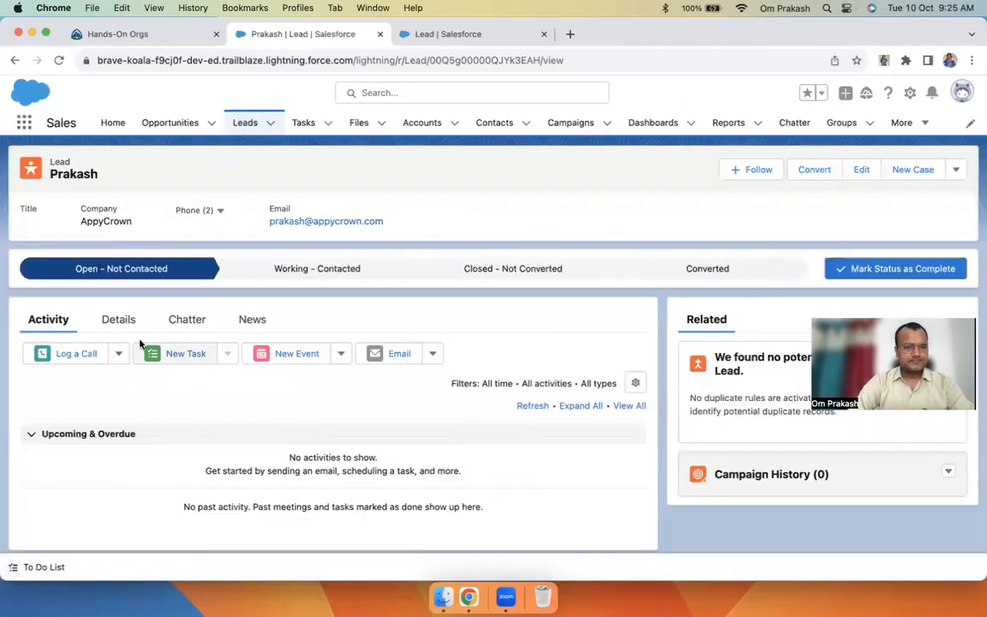
Confirm Communication now appears first in the lead's Details, toggling the section
left_click(116, 320)
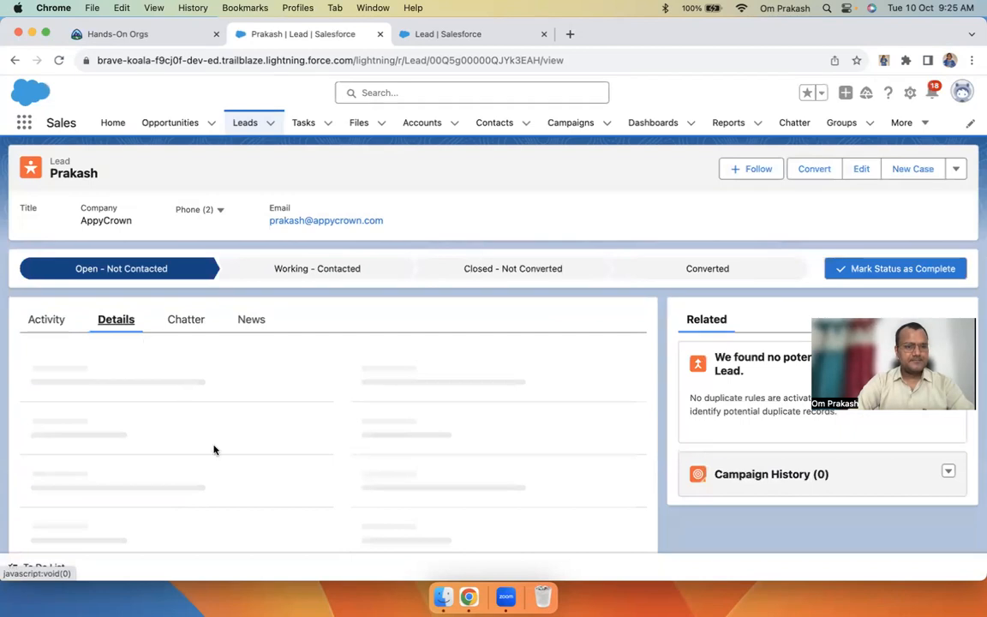
left_click(32, 365)
left_click(31, 366)
scroll(129, 404, "down", 3)
scroll(129, 405, "down", 3)
scroll(128, 404, "up", 5)
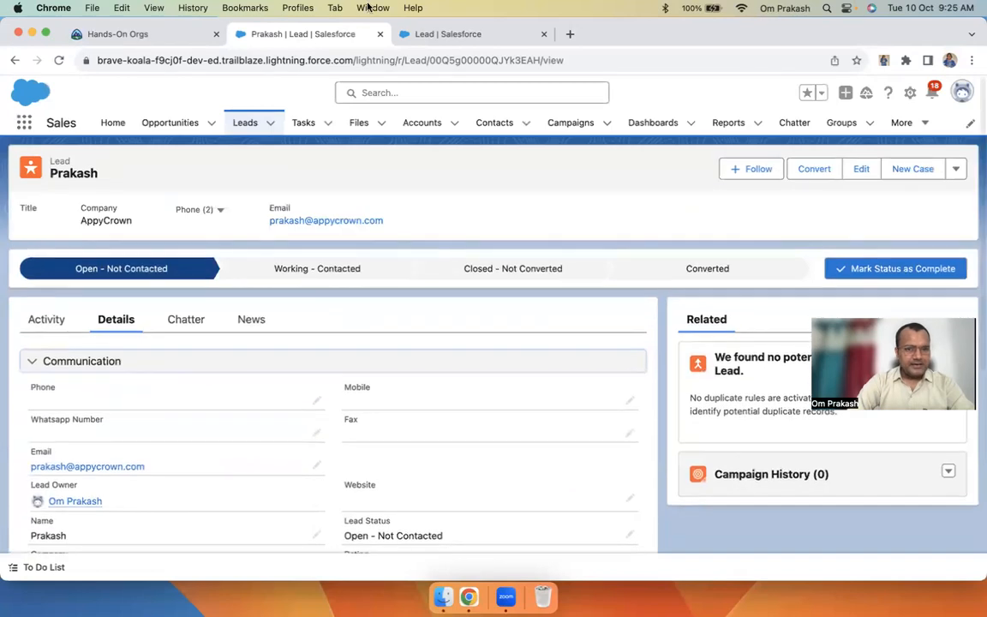
left_click(450, 33)
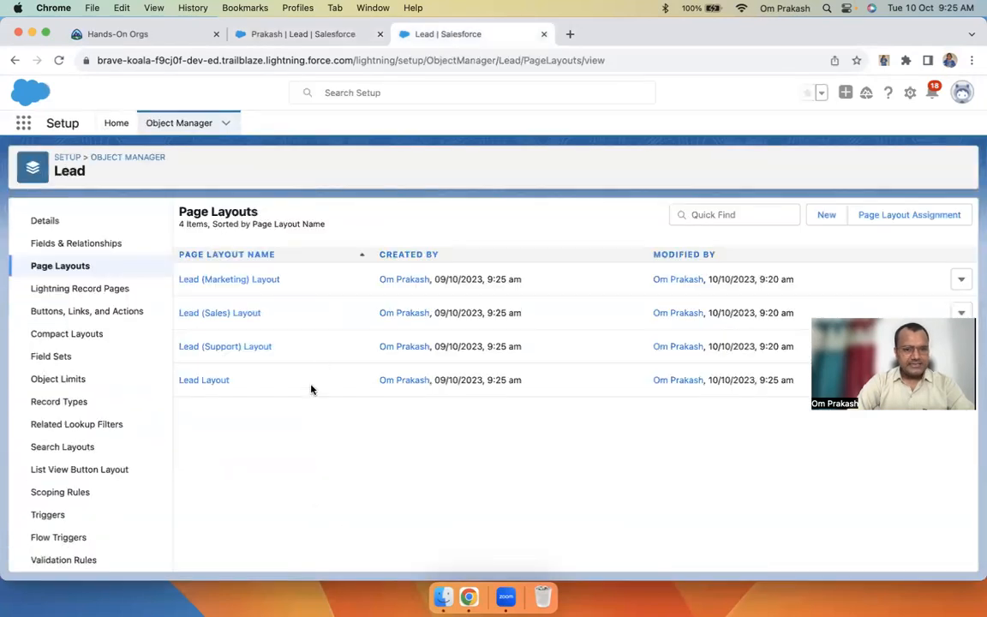
Move the Communication section below Description Information and save the Lead Layout
left_click(195, 379)
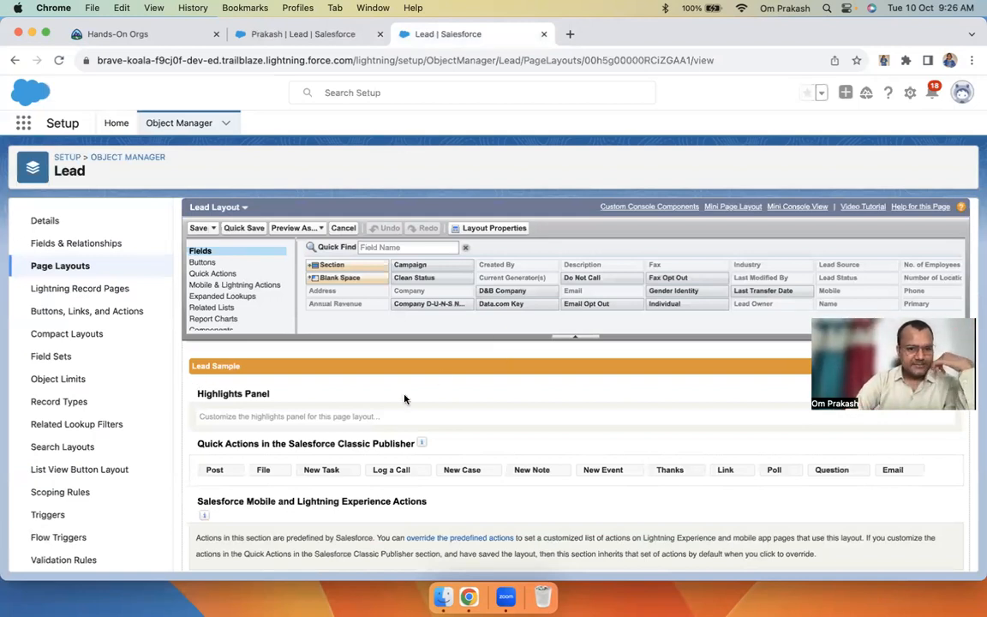
scroll(403, 399, "down", 5)
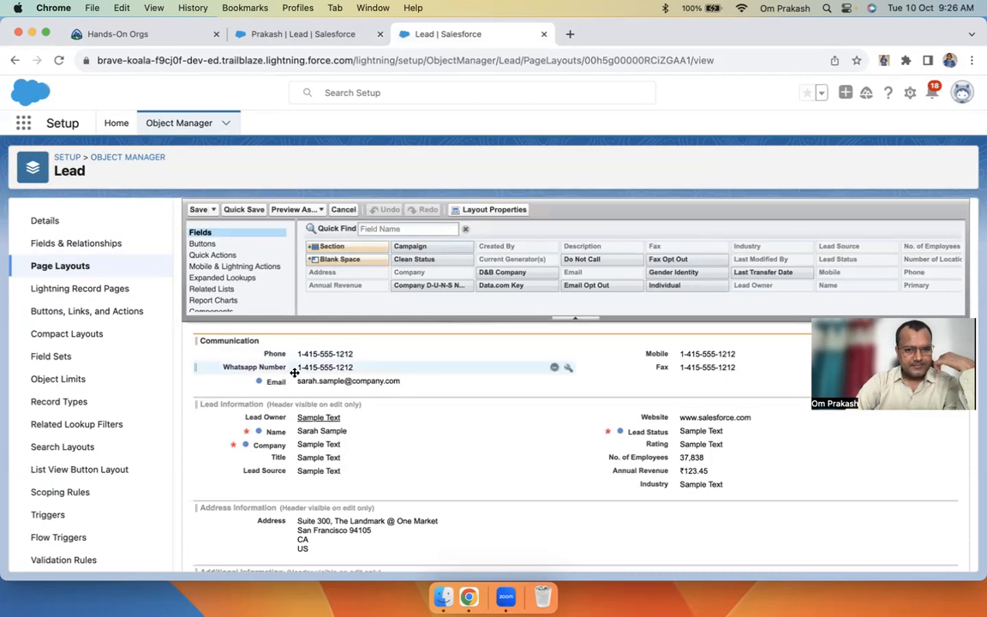
scroll(293, 372, "up", 1)
double_click(246, 386)
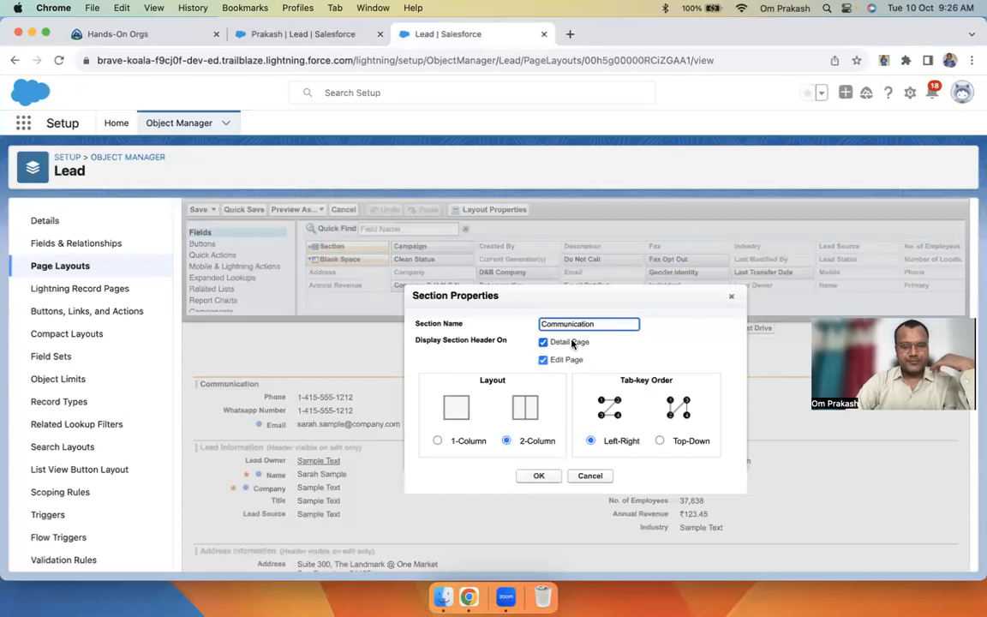
left_click(593, 476)
left_click_drag(197, 389, 226, 369)
scroll(254, 435, "up", 2)
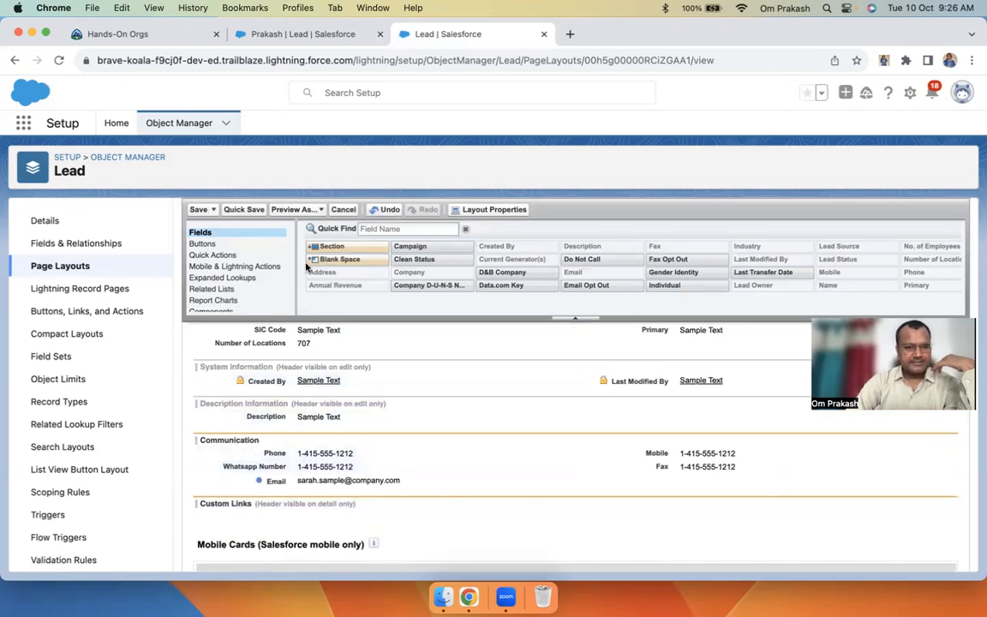
left_click(197, 209)
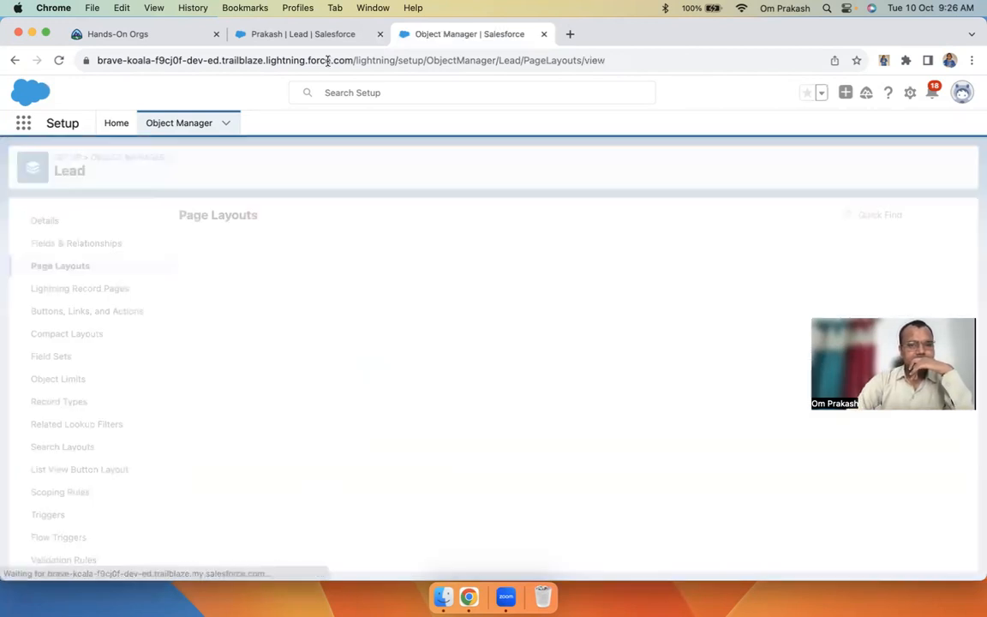
Switch the lead record's display density to Compact and refresh
left_click(302, 35)
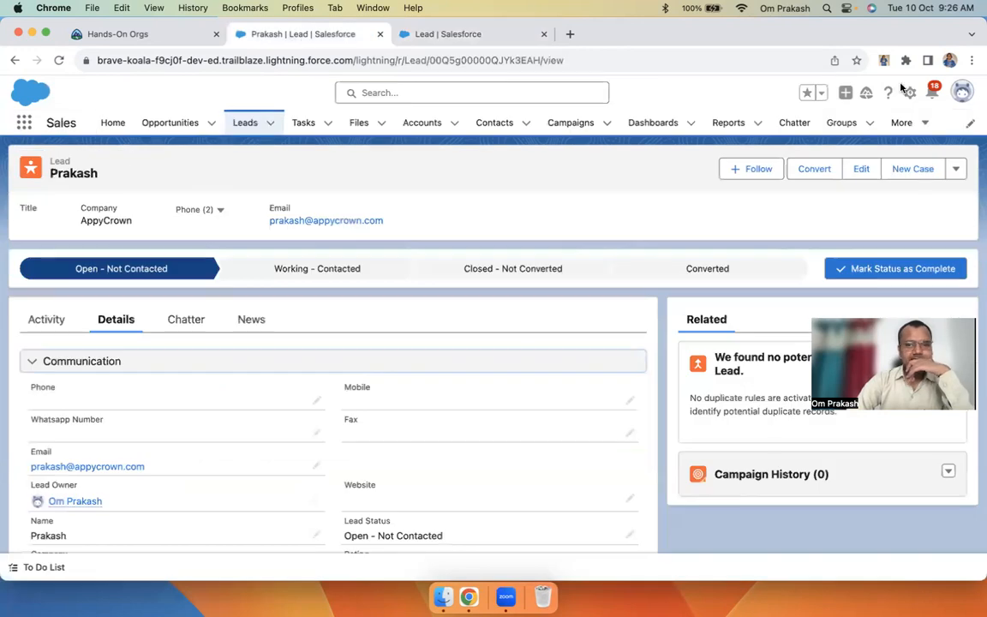
left_click(961, 92)
left_click(780, 245)
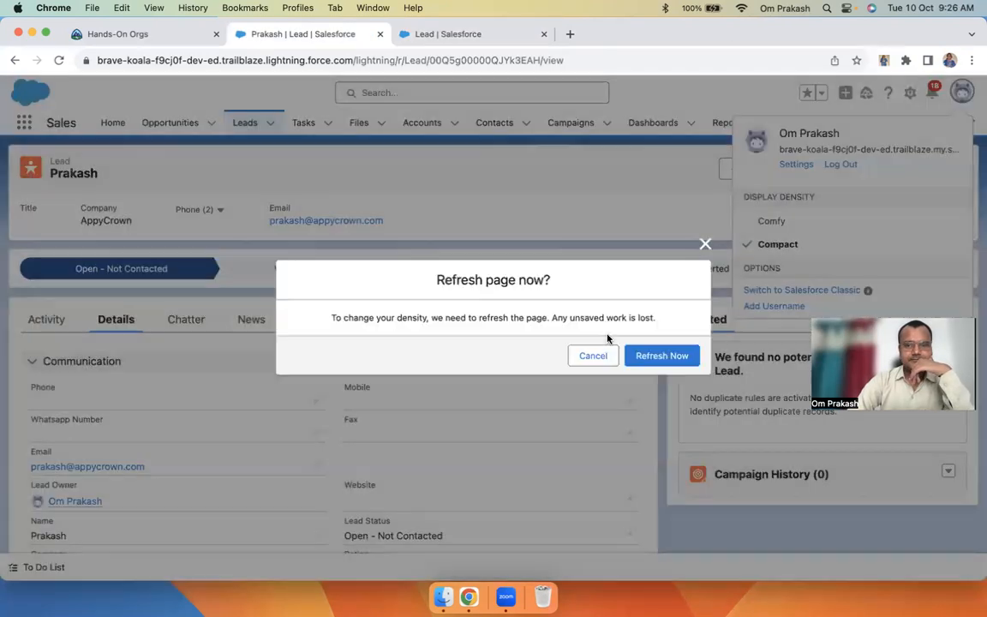
left_click(656, 355)
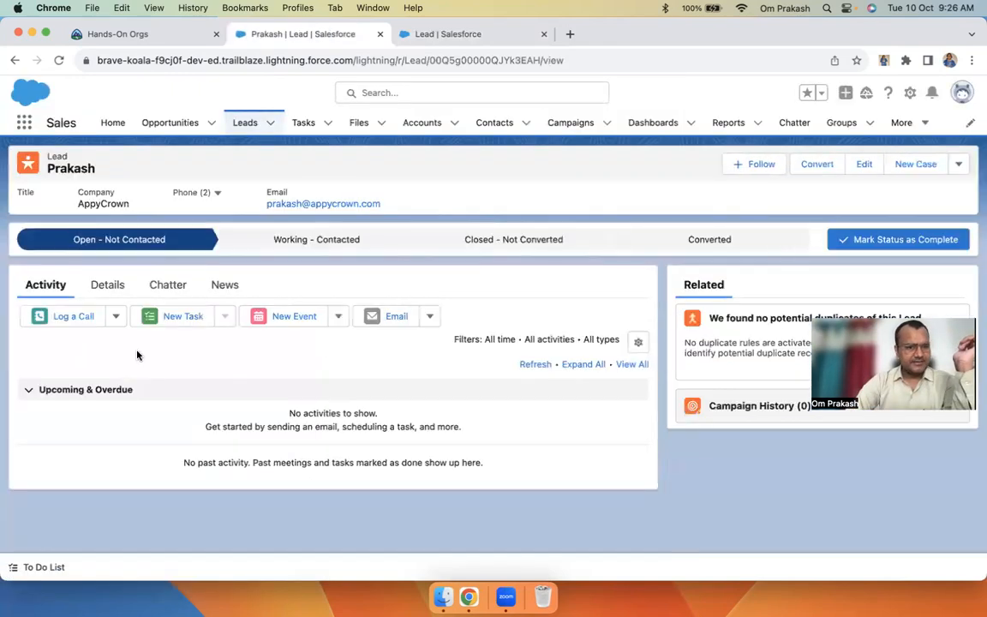
Confirm Communication appears last in the lead's Details, after Description, toggling the section
left_click(103, 287)
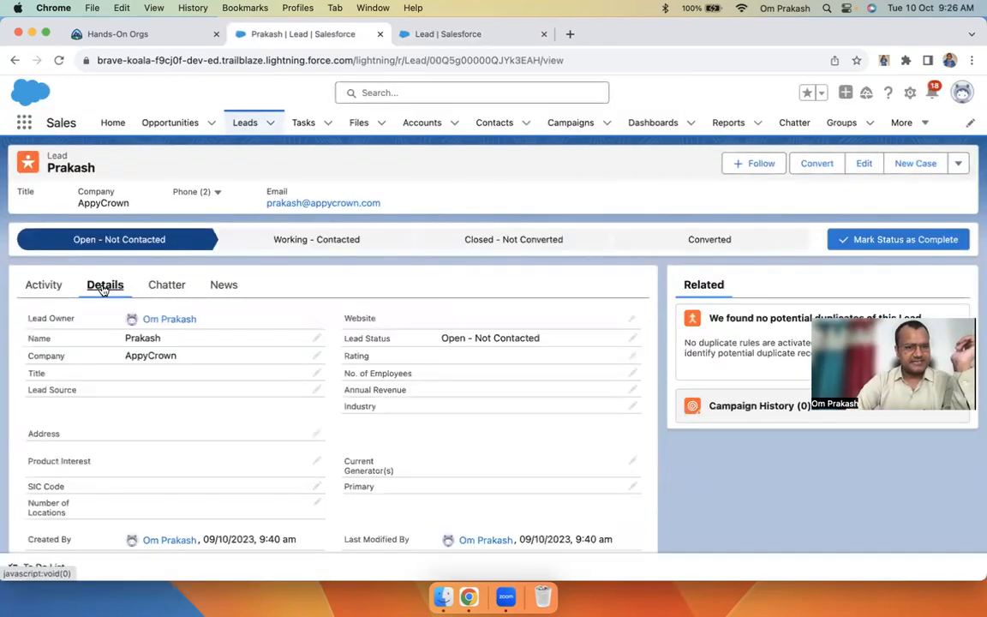
scroll(96, 401, "down", 5)
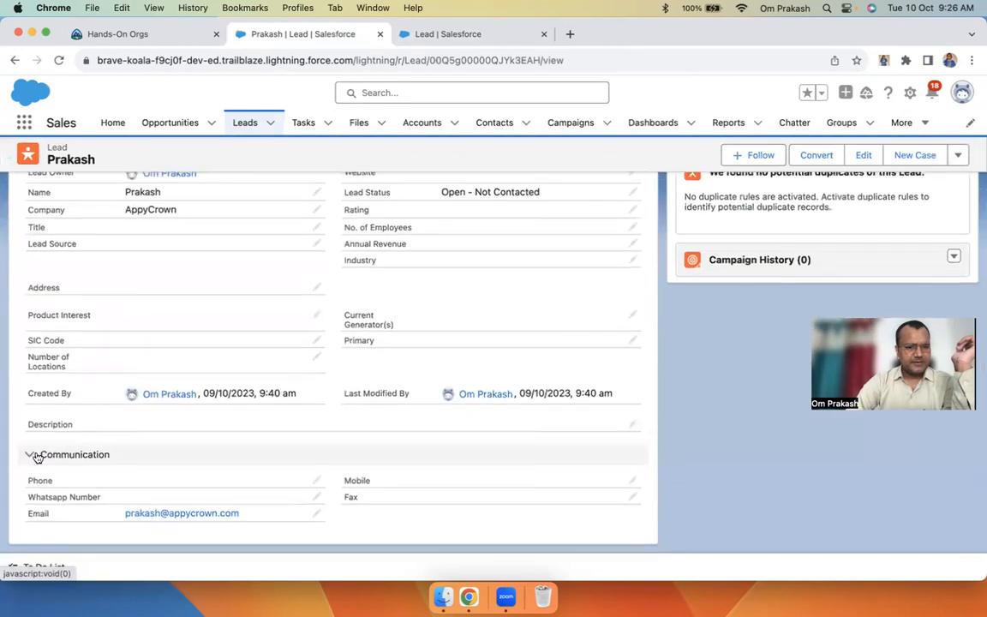
left_click(30, 452)
left_click(33, 510)
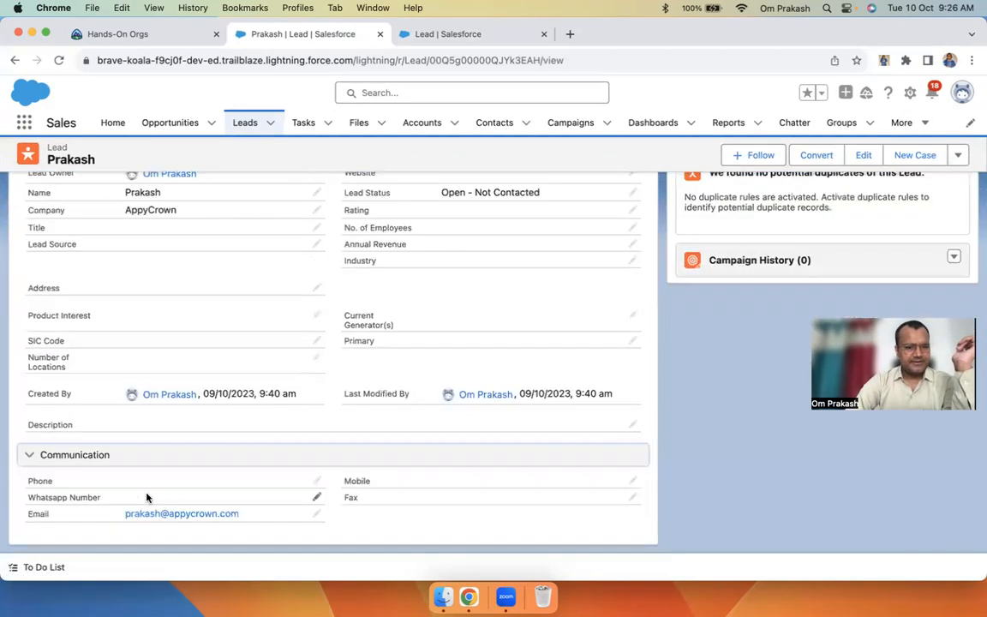
left_click(29, 456)
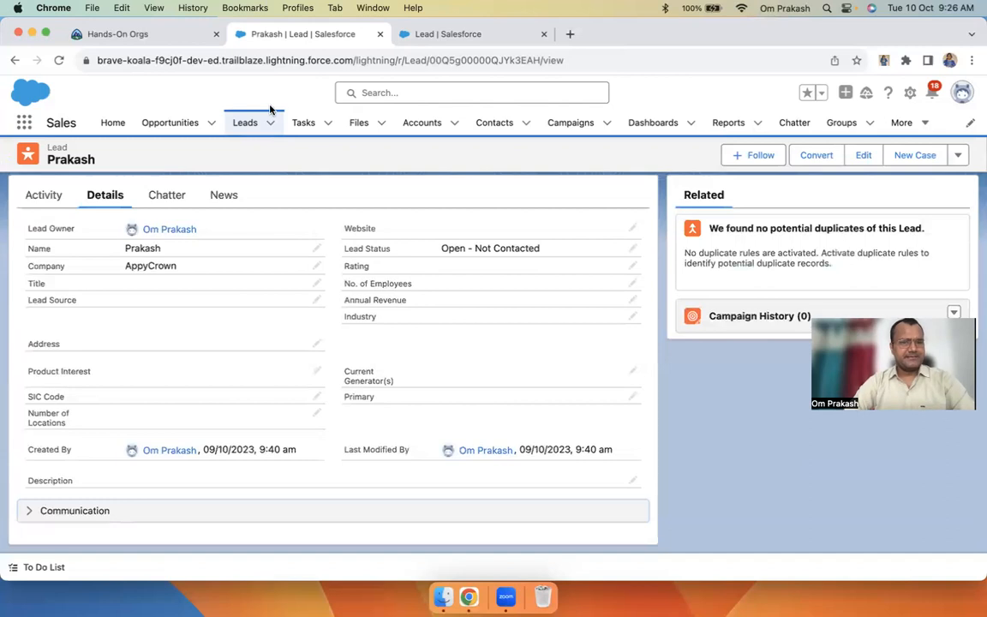
left_click(455, 36)
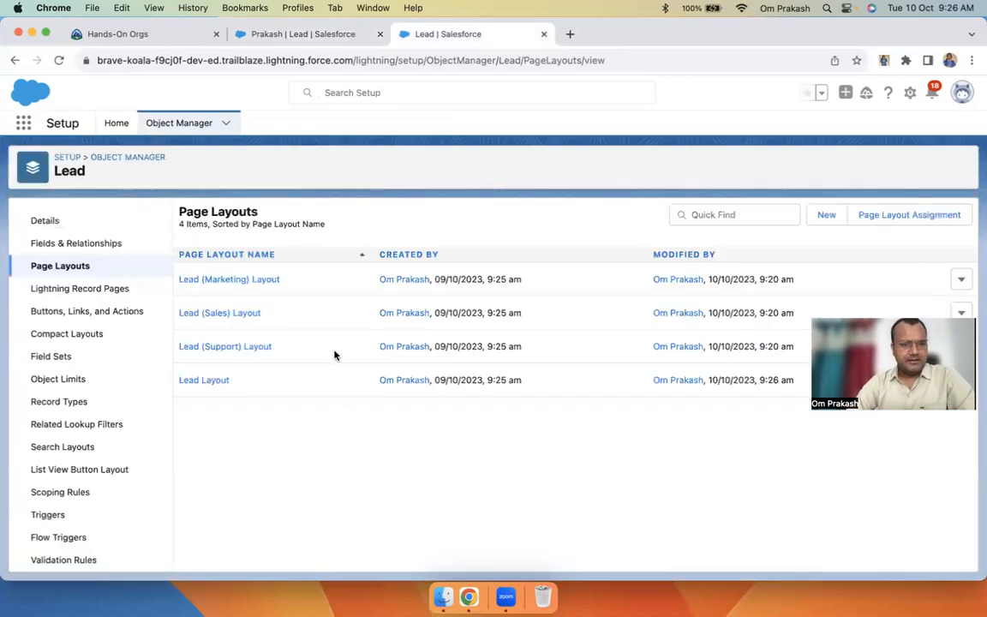
Add a new section below System Information and name it 'Key Fields'
left_click(204, 387)
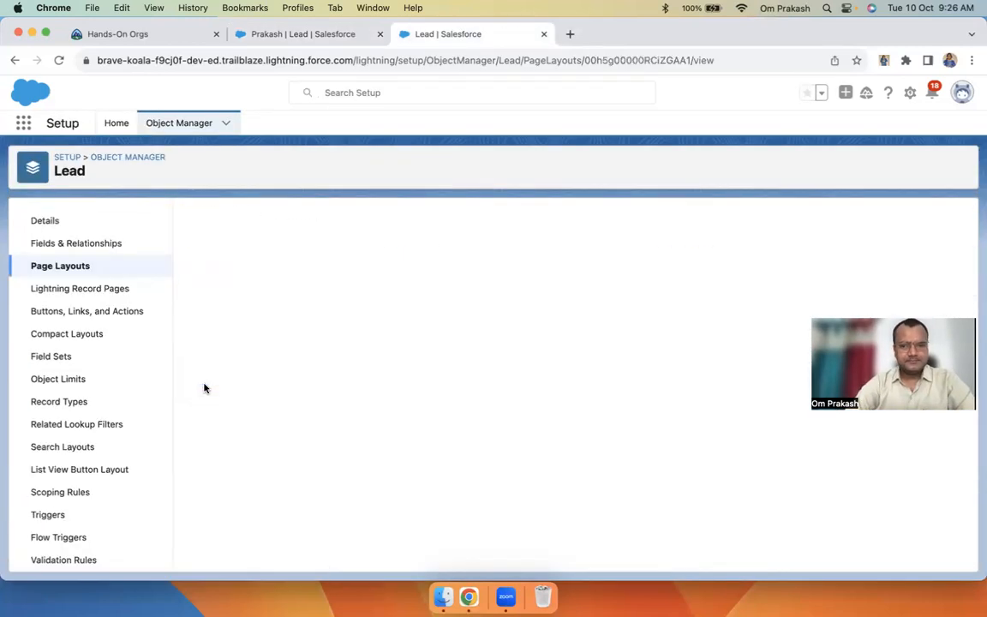
scroll(364, 358, "down", 3)
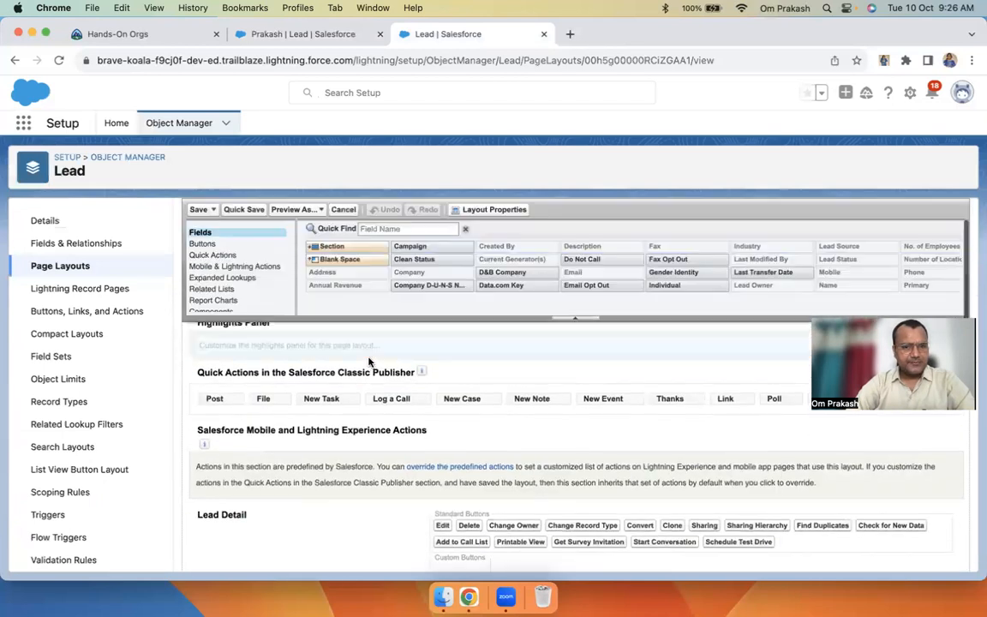
left_click_drag(330, 249, 302, 334)
left_click_drag(332, 246, 225, 486)
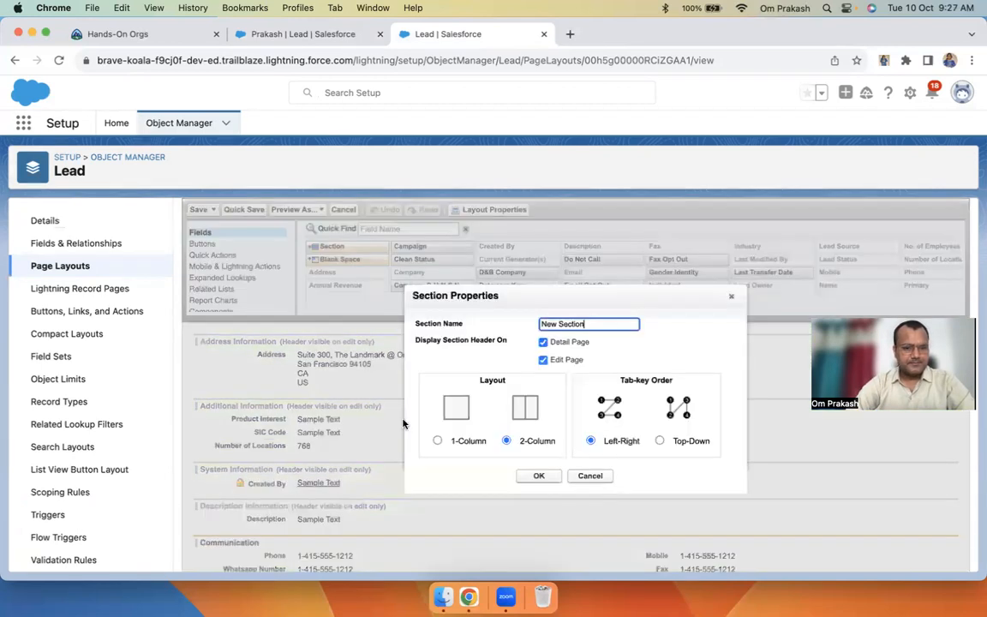
left_click(539, 477)
scroll(343, 502, "down", 4)
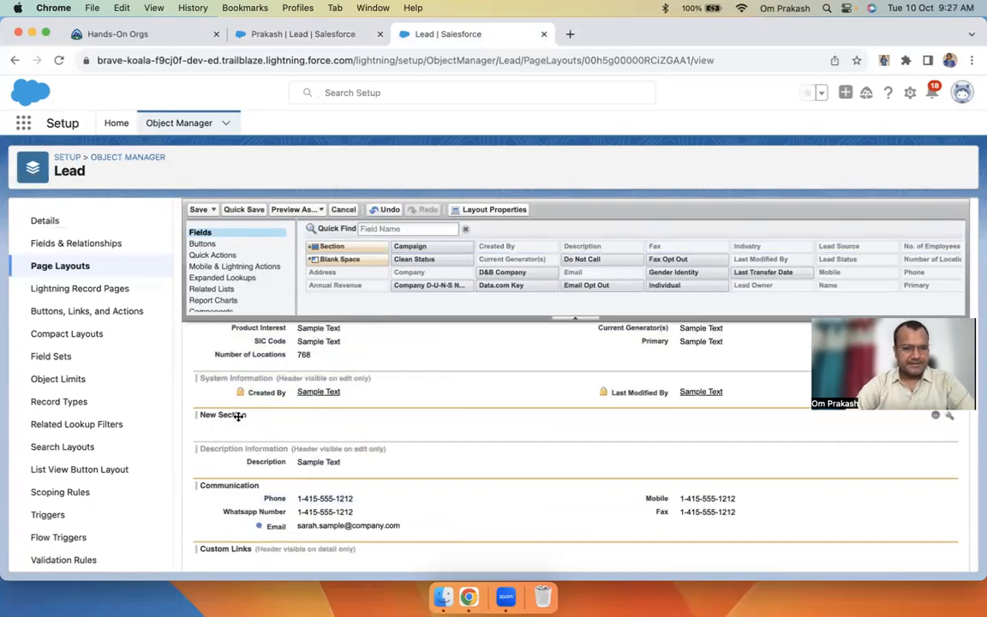
double_click(238, 417)
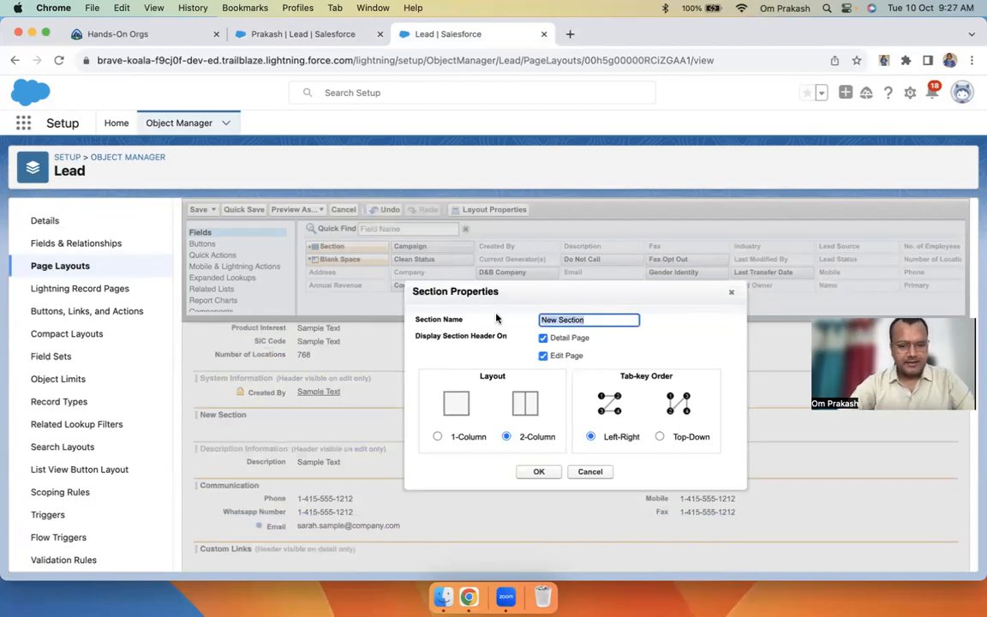
type("Key")
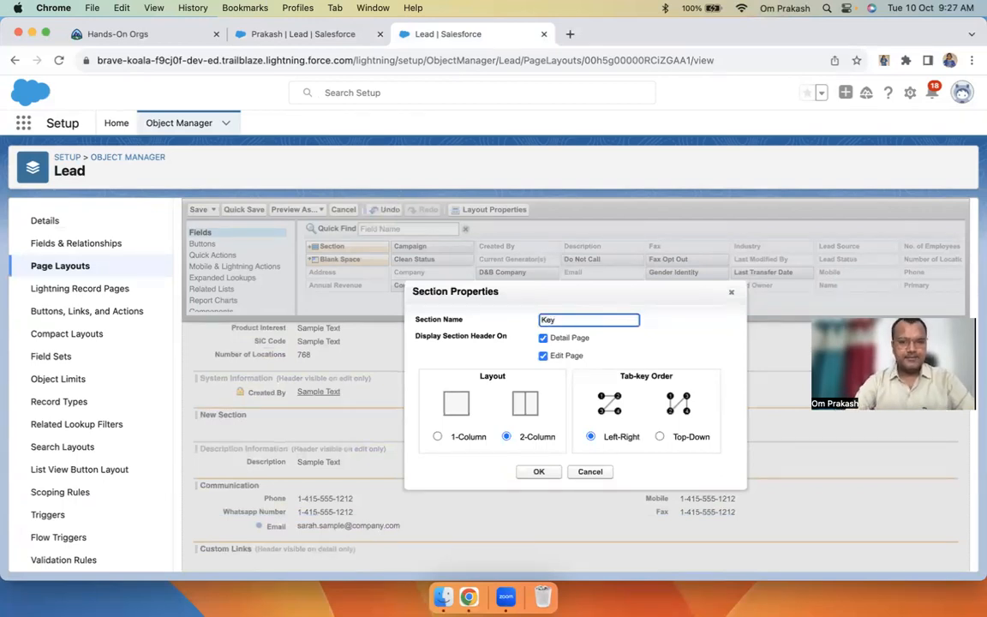
type(" Fields")
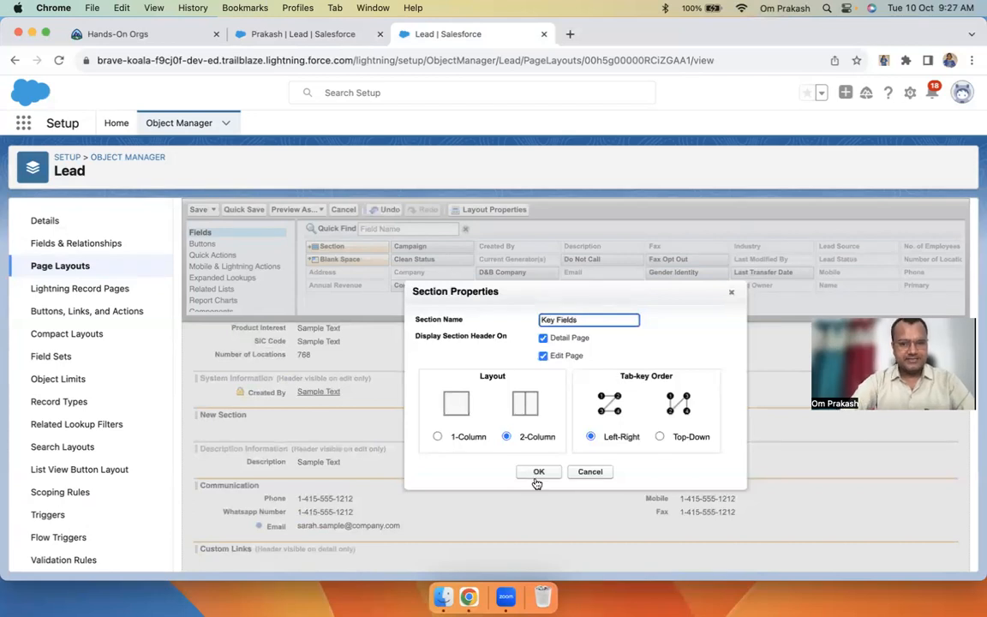
left_click(540, 473)
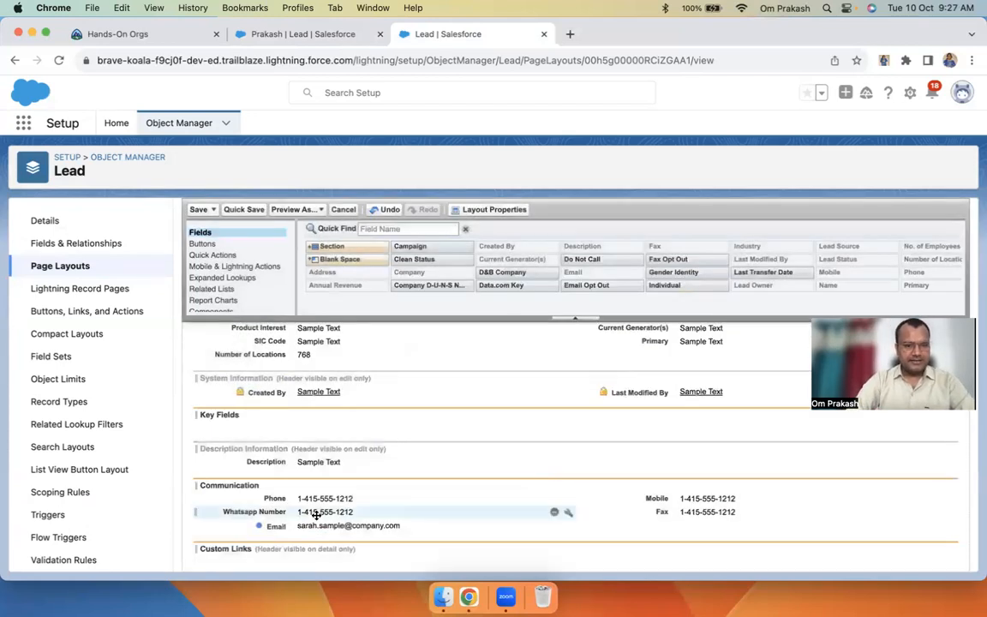
Move Email and Rating into Key Fields and save the layout
left_click_drag(269, 524, 398, 411)
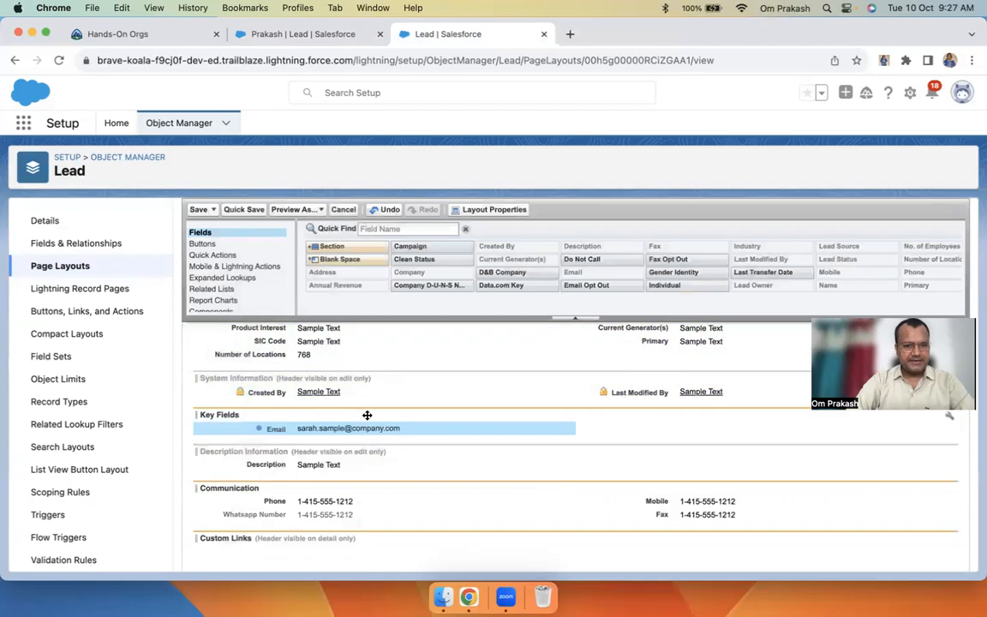
scroll(403, 429, "up", 1)
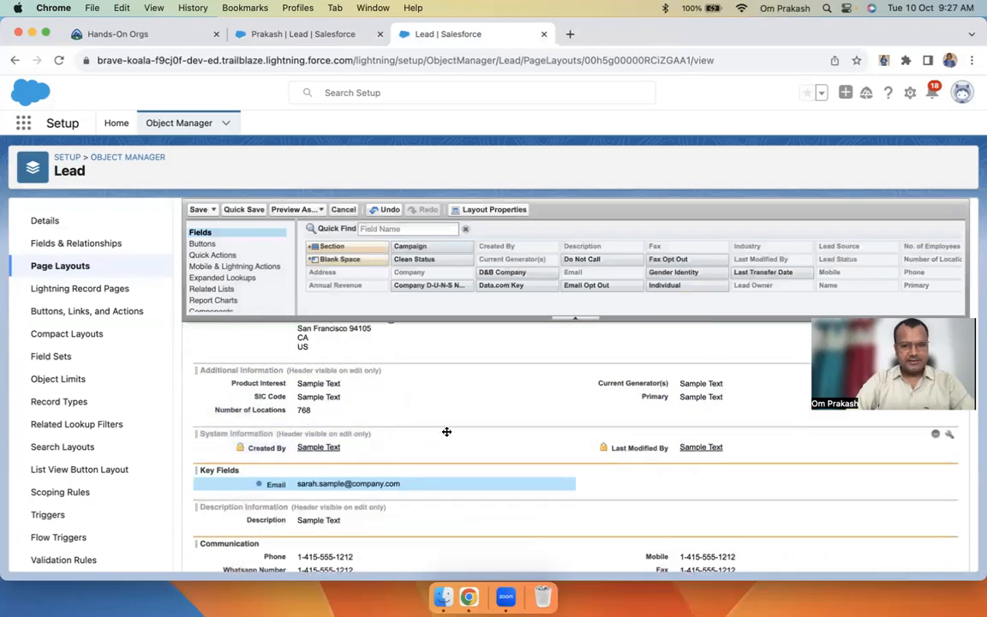
scroll(447, 431, "up", 2)
scroll(451, 420, "up", 1)
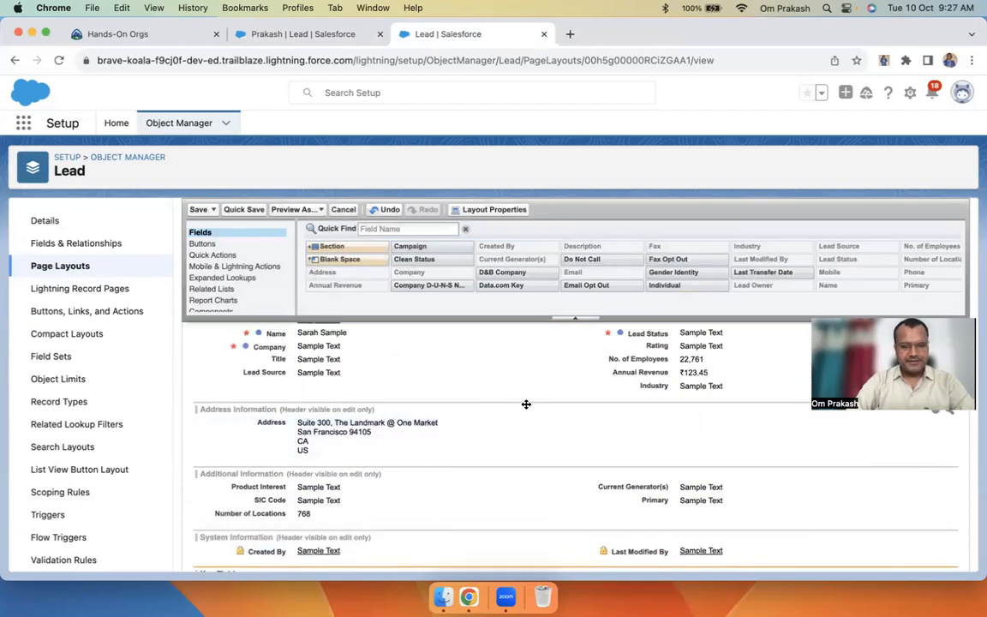
left_click_drag(660, 349, 621, 408)
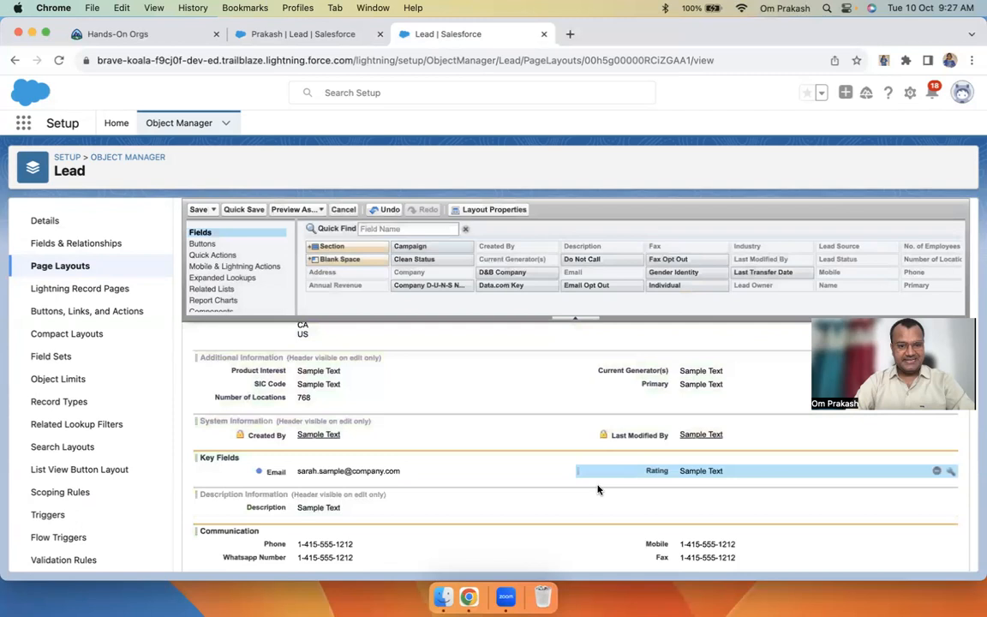
left_click(198, 210)
Set the lead record's display density to Comfy and refresh
left_click(301, 34)
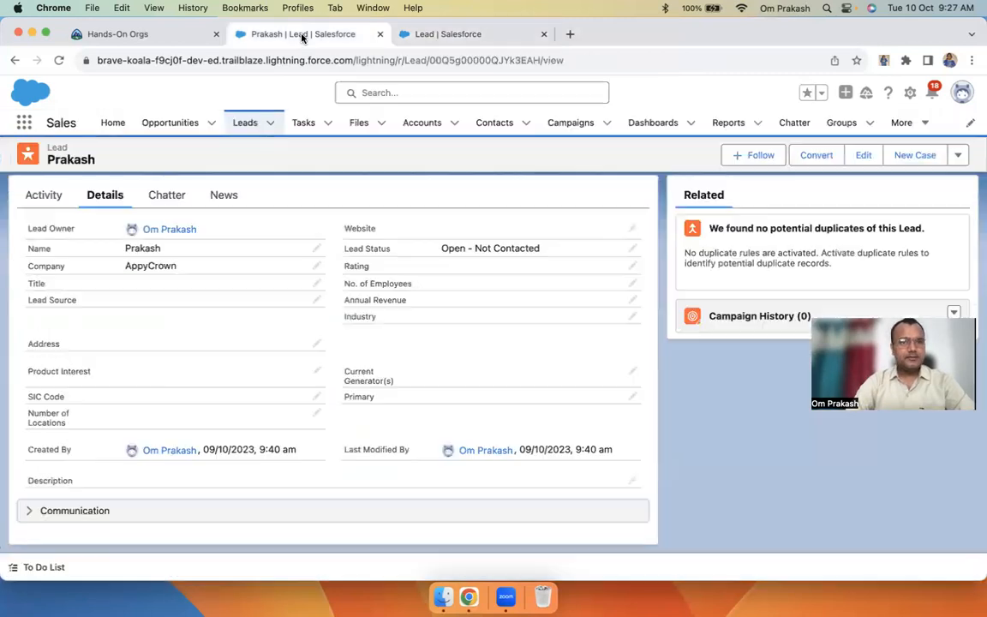
left_click(961, 94)
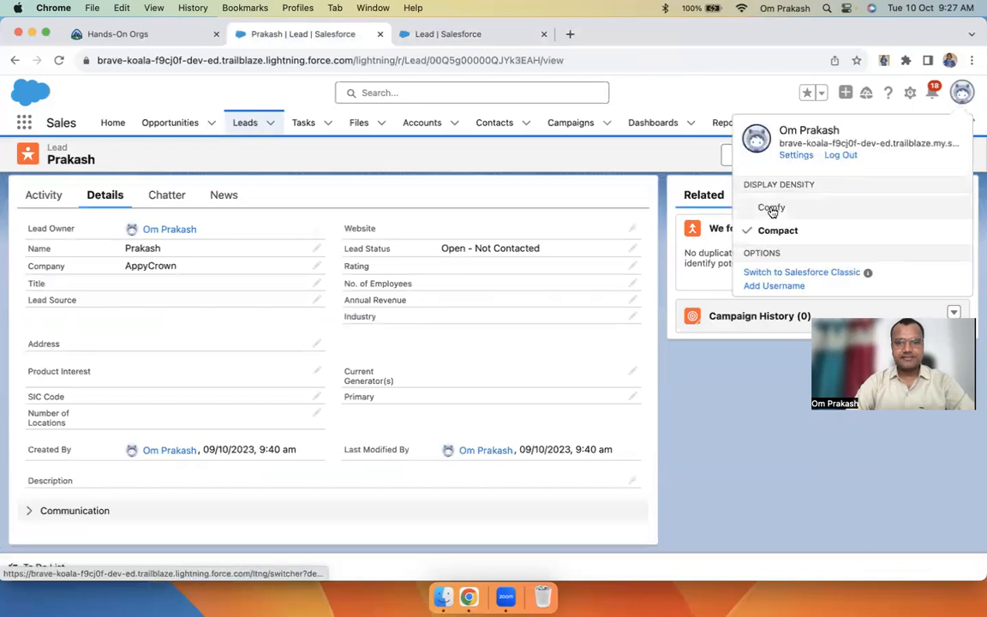
left_click(771, 207)
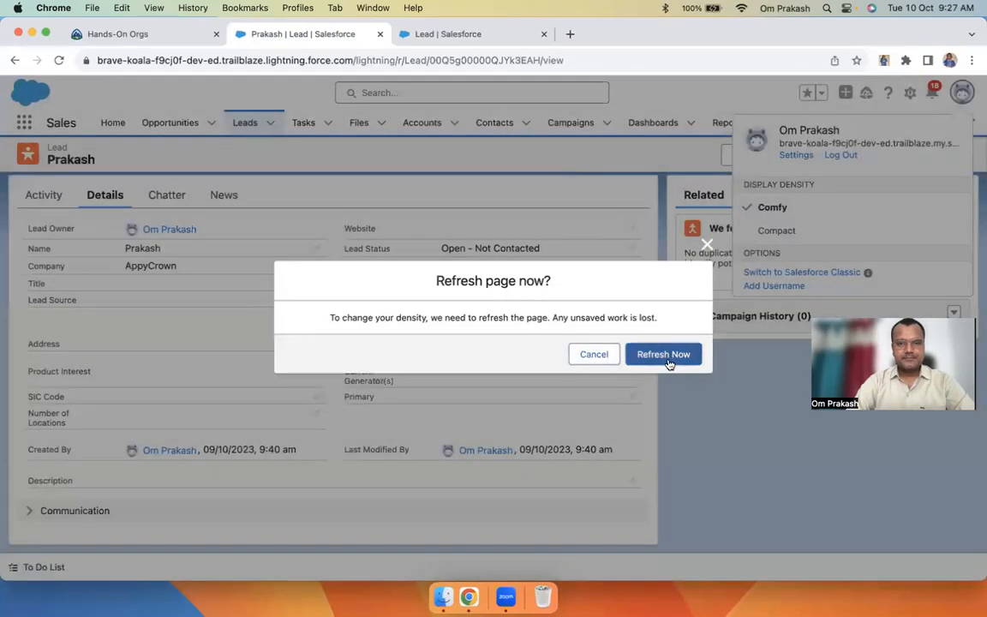
left_click(663, 354)
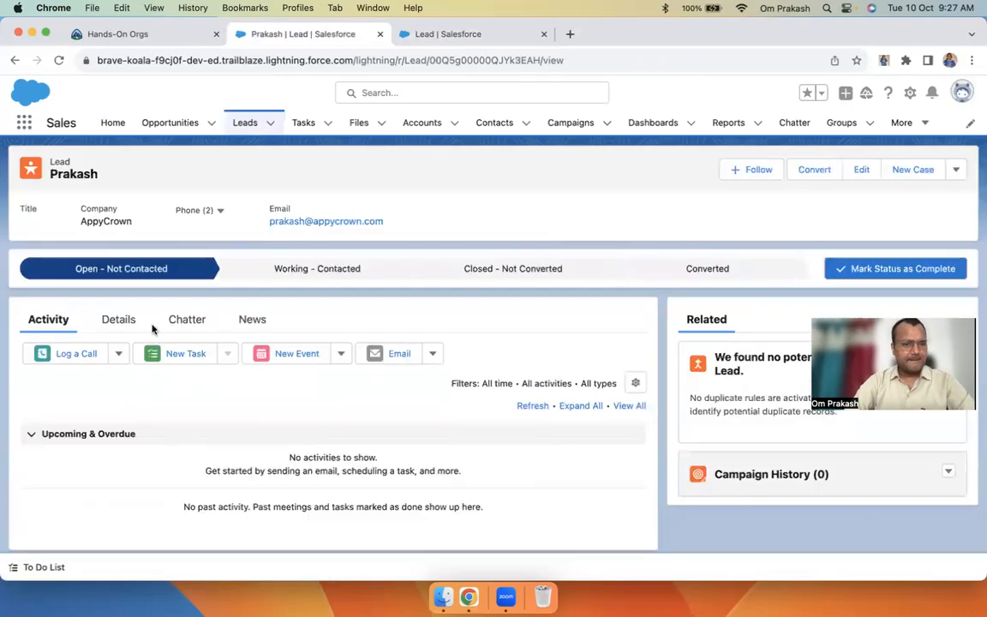
Check the Key Fields (Email, Rating) and Communication sections in Details by toggling them
left_click(124, 322)
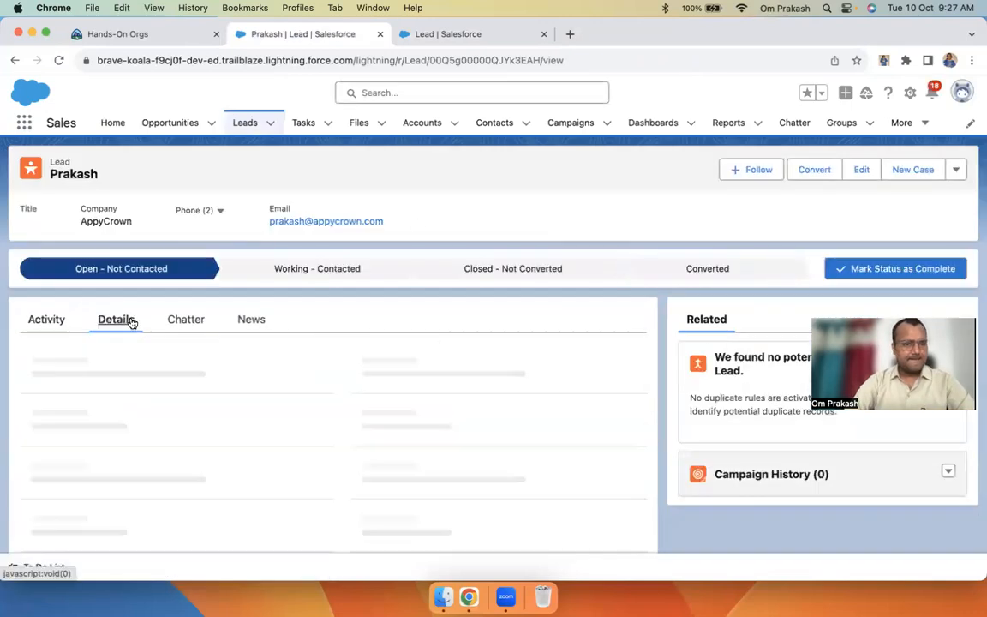
scroll(248, 412, "down", 5)
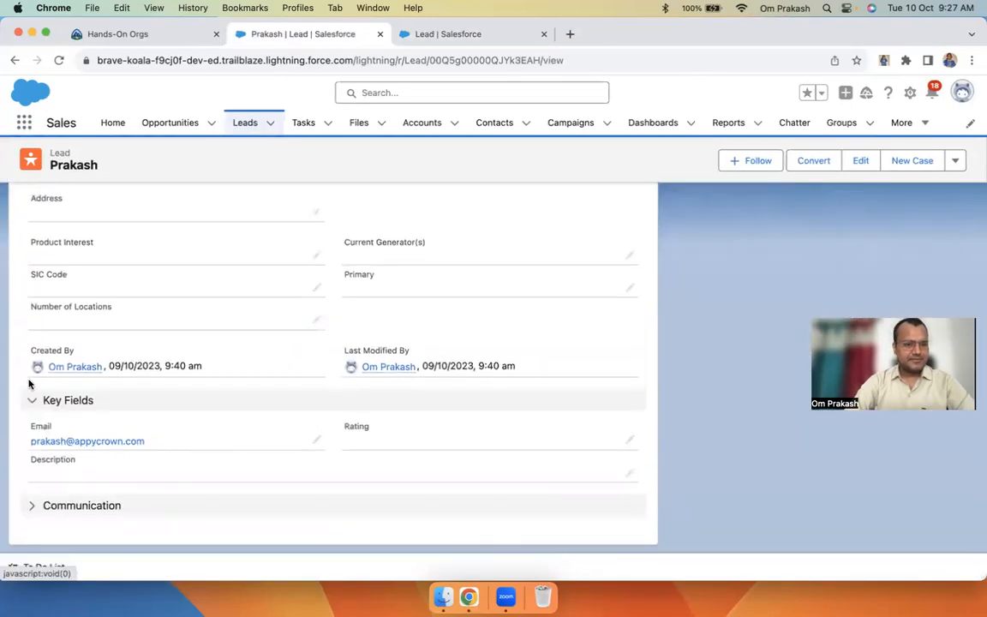
left_click(31, 401)
left_click(33, 506)
left_click(33, 506)
left_click(34, 471)
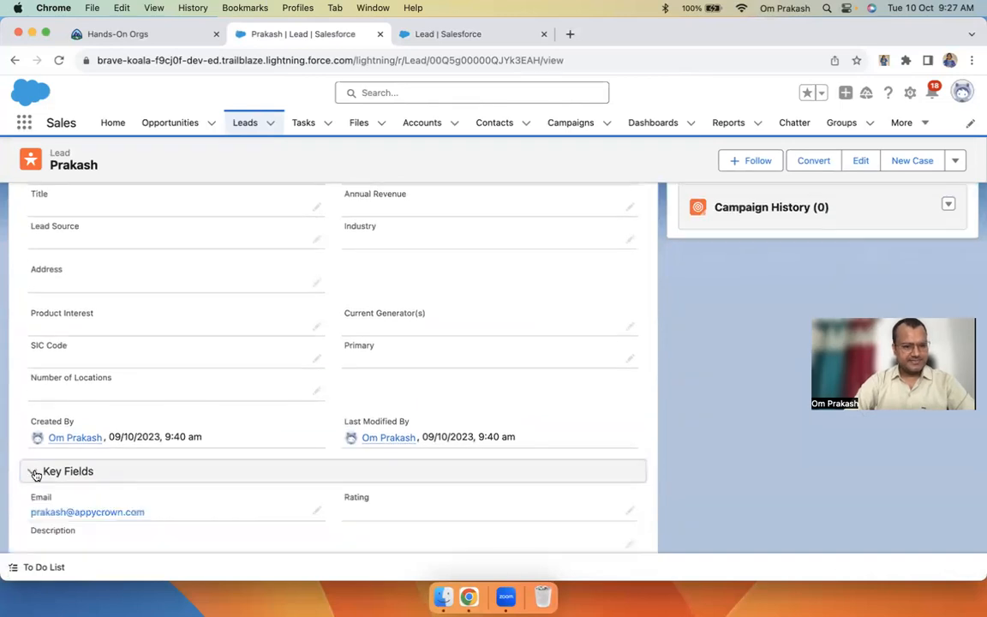
scroll(34, 479, "down", 2)
left_click(32, 505)
scroll(129, 454, "down", 1)
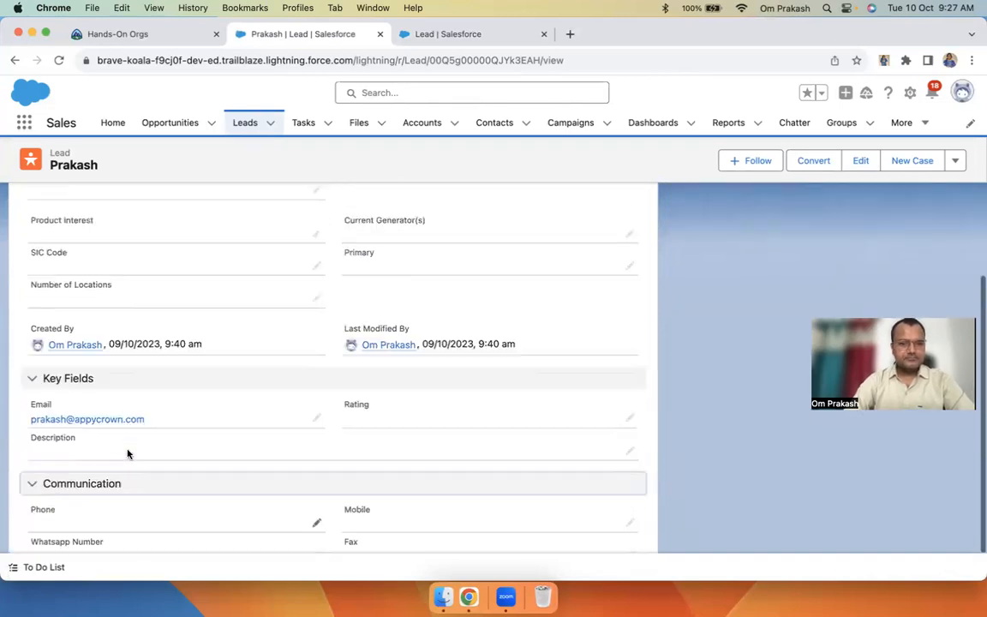
scroll(128, 454, "up", 5)
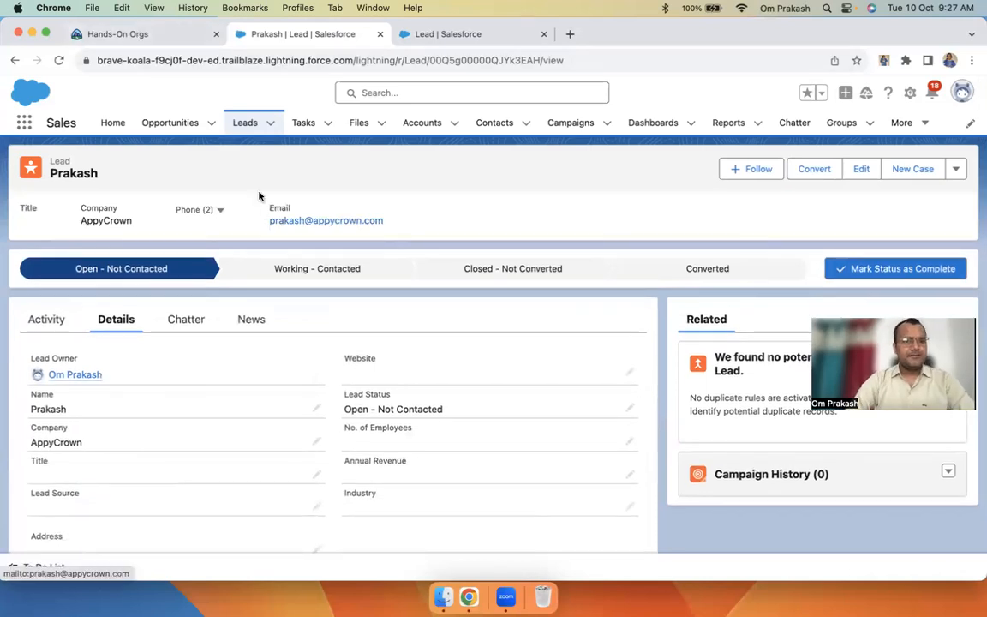
Return to the Recently Viewed leads list showing the two AppyCrown leads
left_click(243, 125)
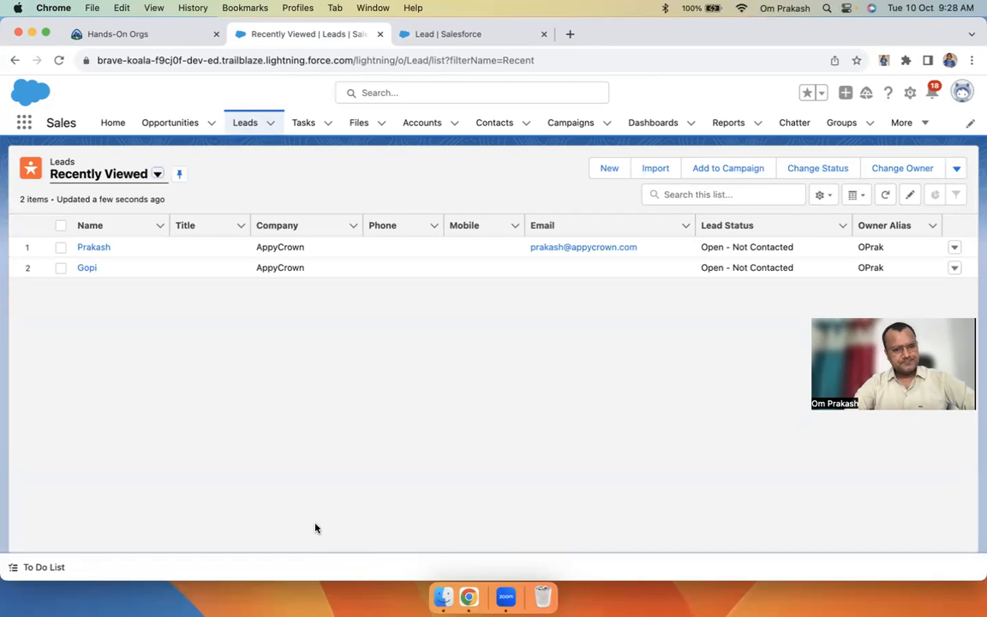
left_click(244, 123)
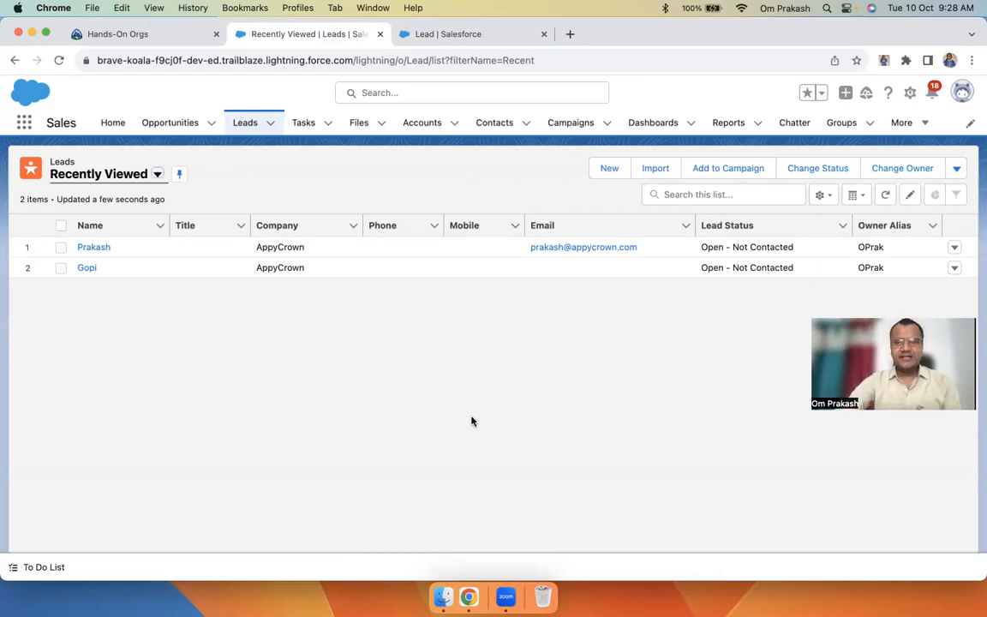
Open Setup from the gear menu and go to the Object Manager
left_click(910, 93)
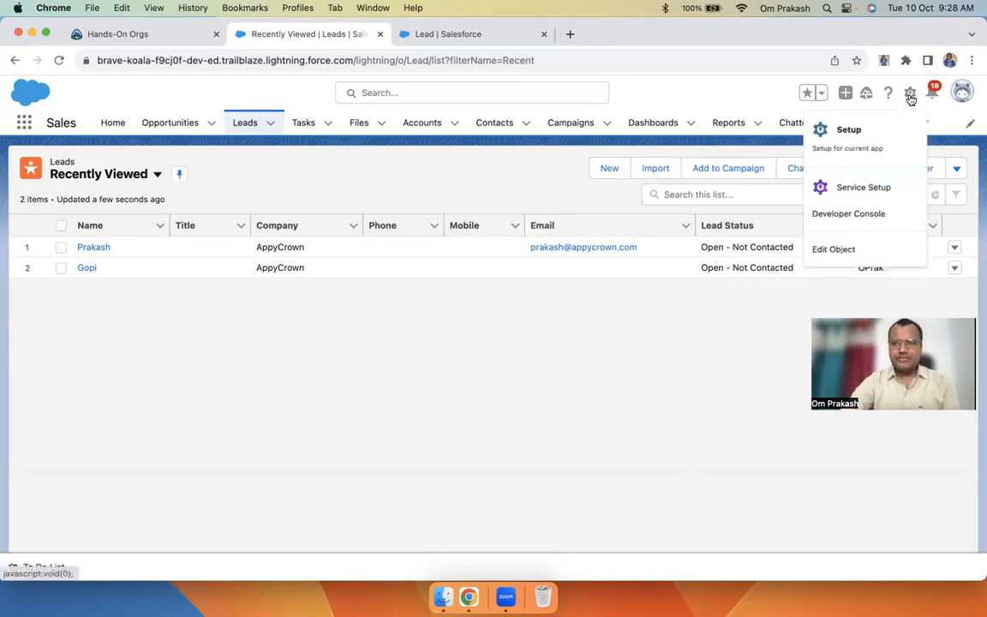
left_click(848, 135)
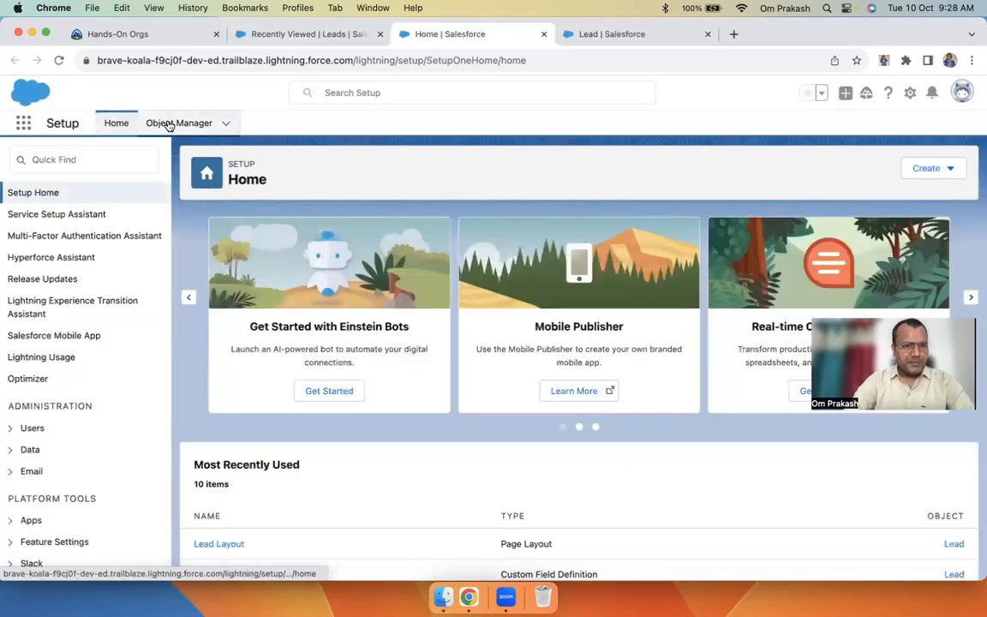
left_click(169, 125)
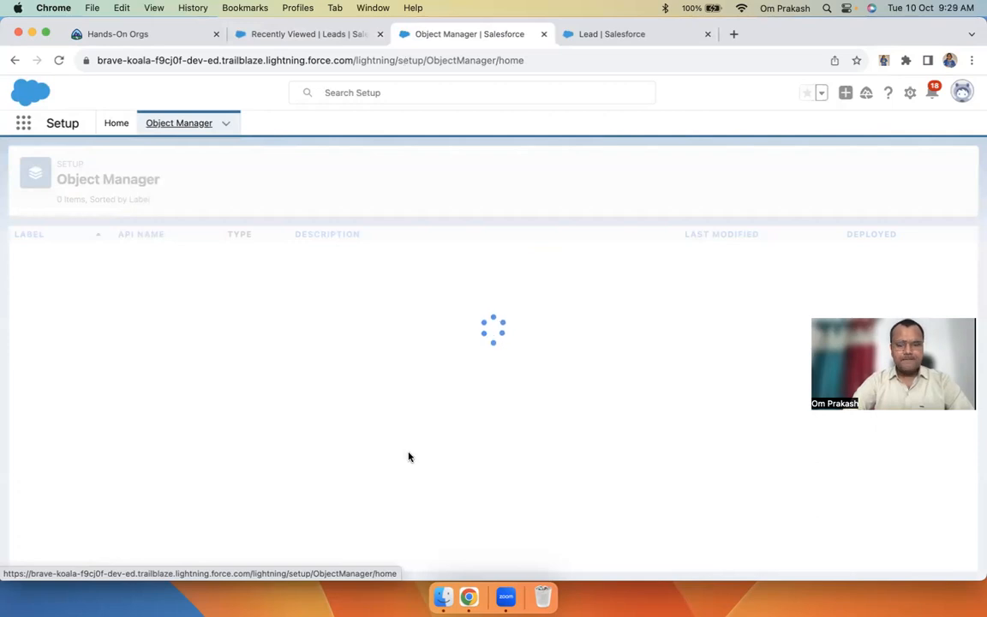
Browse the 115-object list, briefly searching the page for 'pr' before clearing it
scroll(447, 413, "down", 10)
scroll(448, 413, "down", 20)
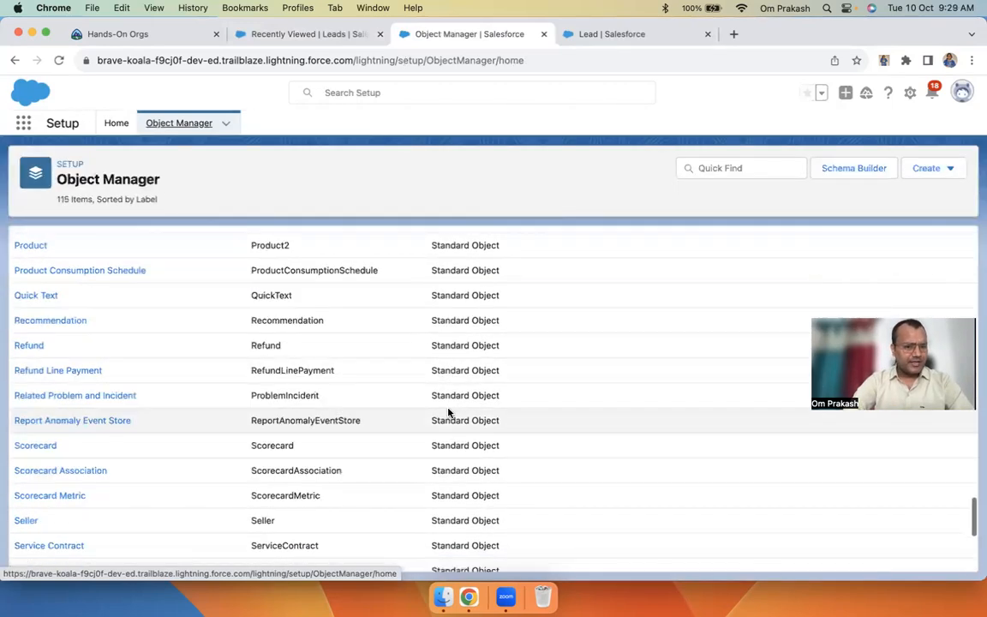
scroll(447, 413, "up", 20)
scroll(447, 413, "up", 10)
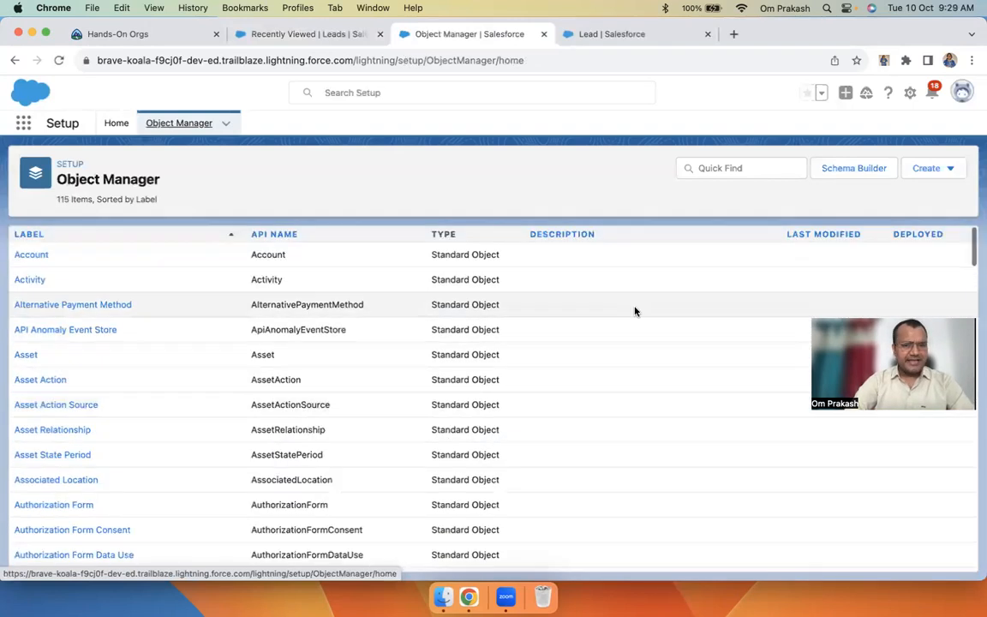
key("super+f")
type("proje")
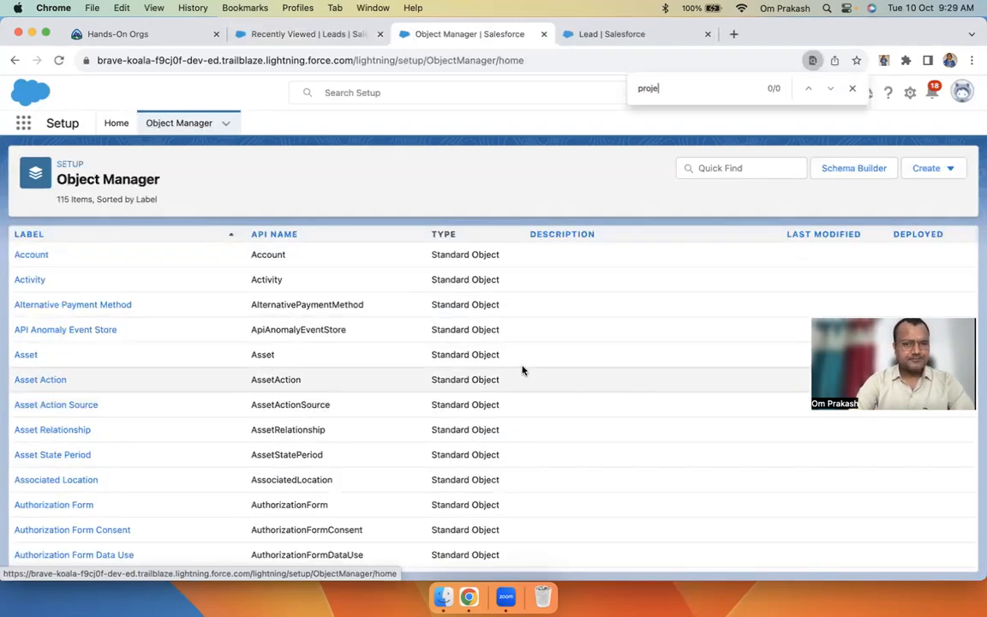
key("BackSpace")
key("BackSpace")
key("BackSpace")
key("BackSpace")
key("BackSpace")
key("BackSpace")
key("BackSpace")
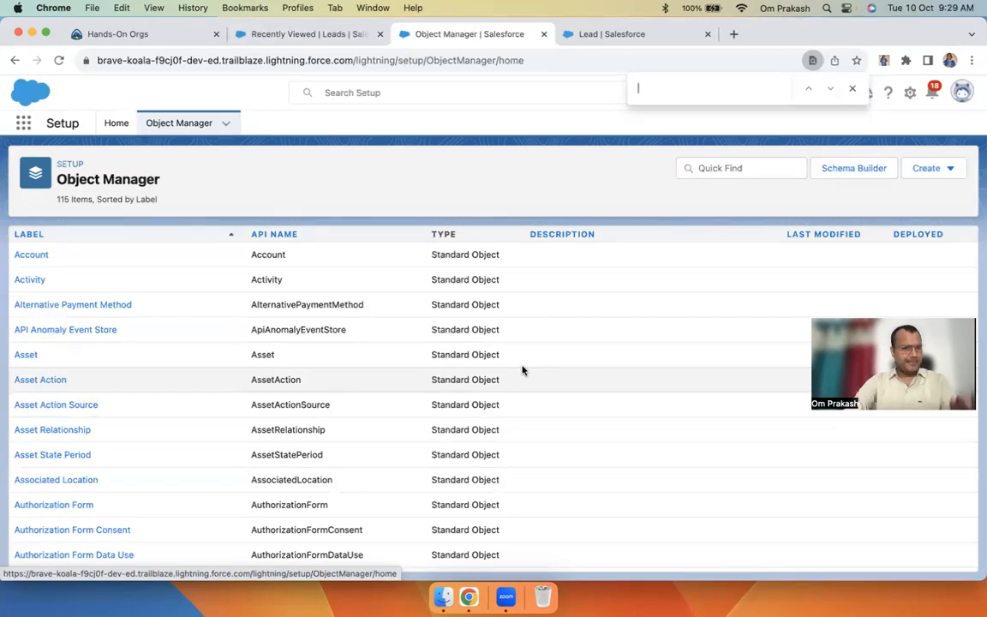
scroll(353, 439, "up", 1)
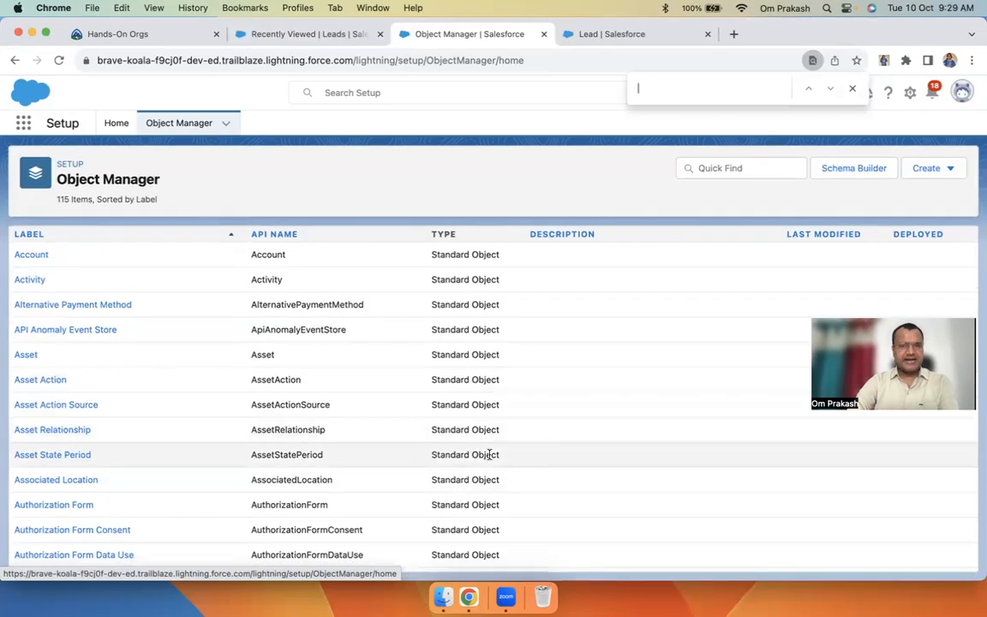
scroll(491, 455, "down", 5)
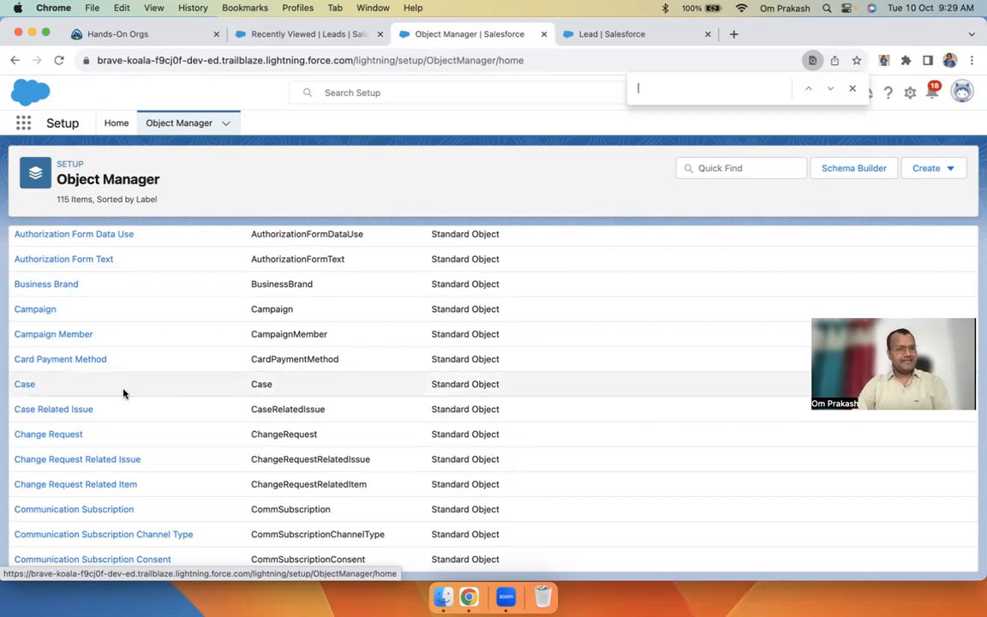
scroll(304, 388, "up", 5)
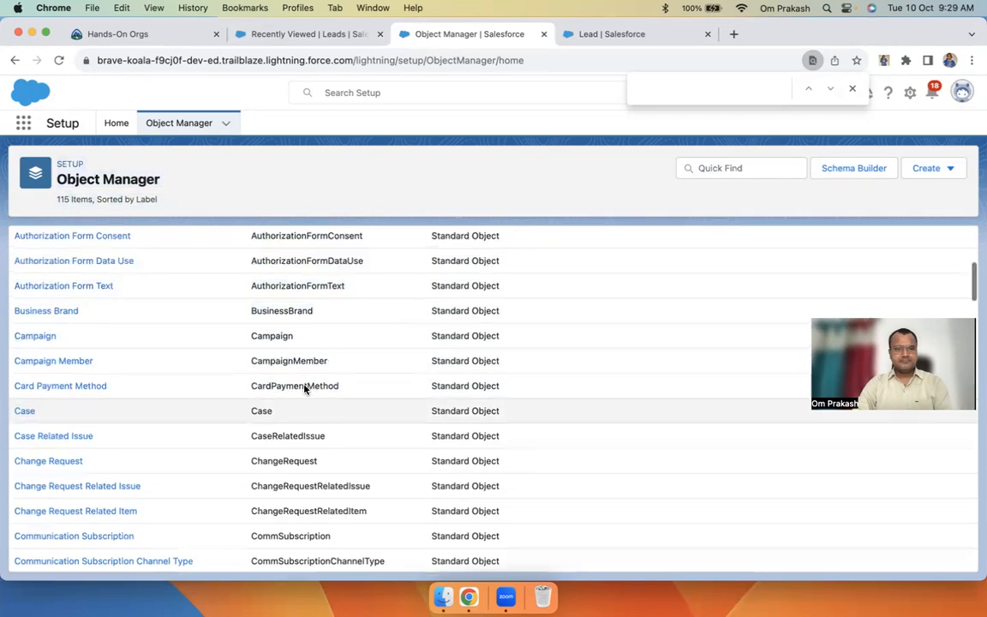
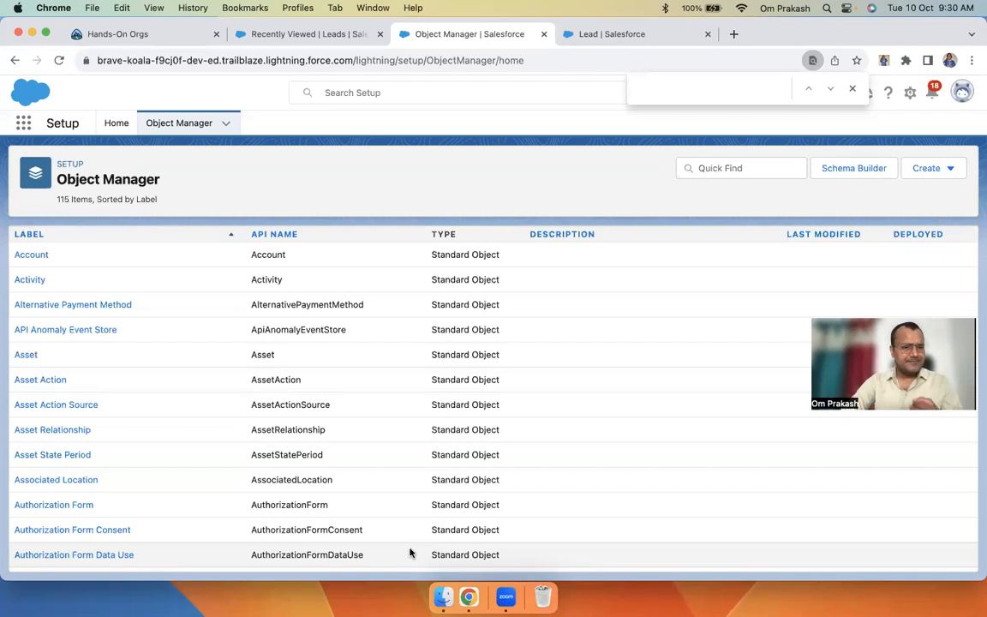
Search the object list for 'case', then clear the search
left_click(707, 168)
type("case")
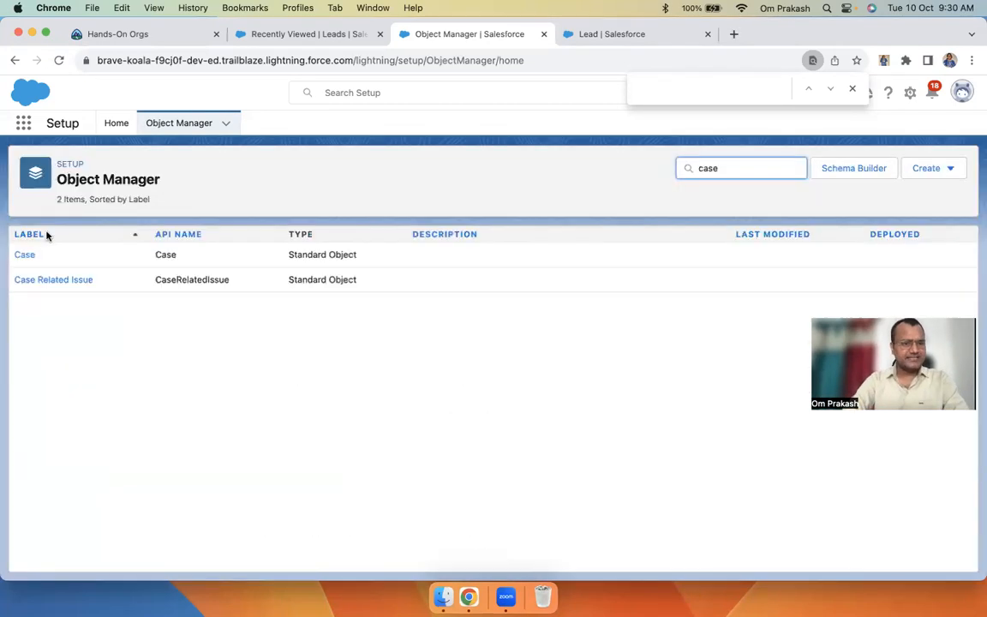
key("BackSpace")
key("BackSpace")
key("BackSpace")
key("BackSpace")
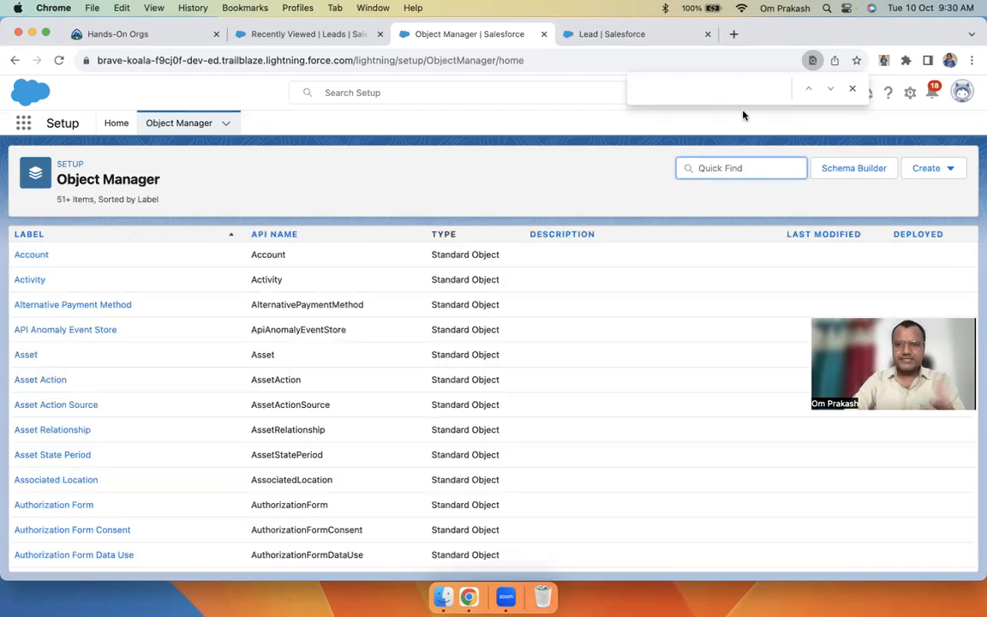
key("Escape")
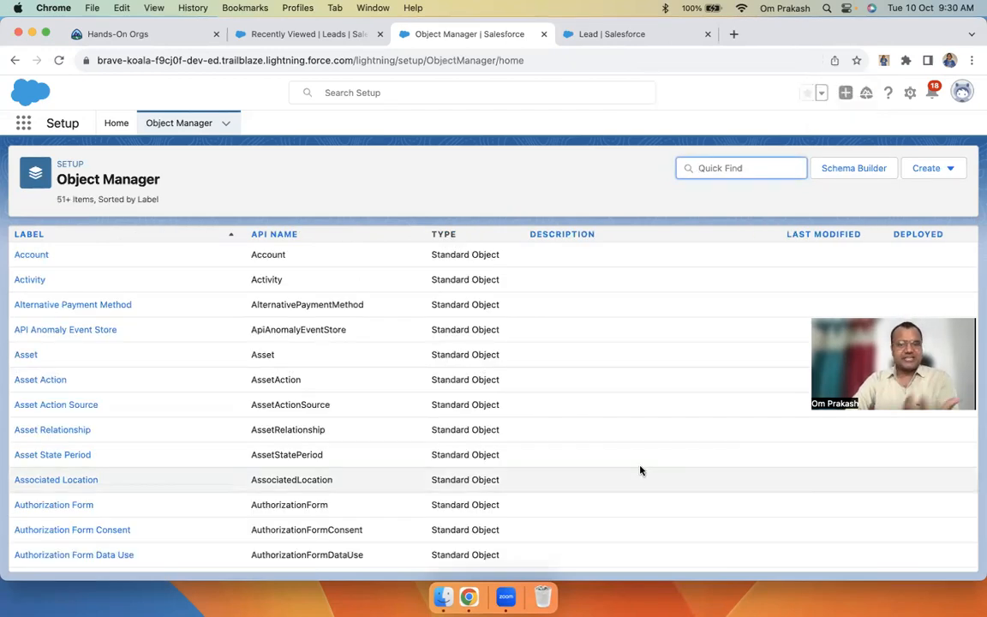
left_click(613, 379)
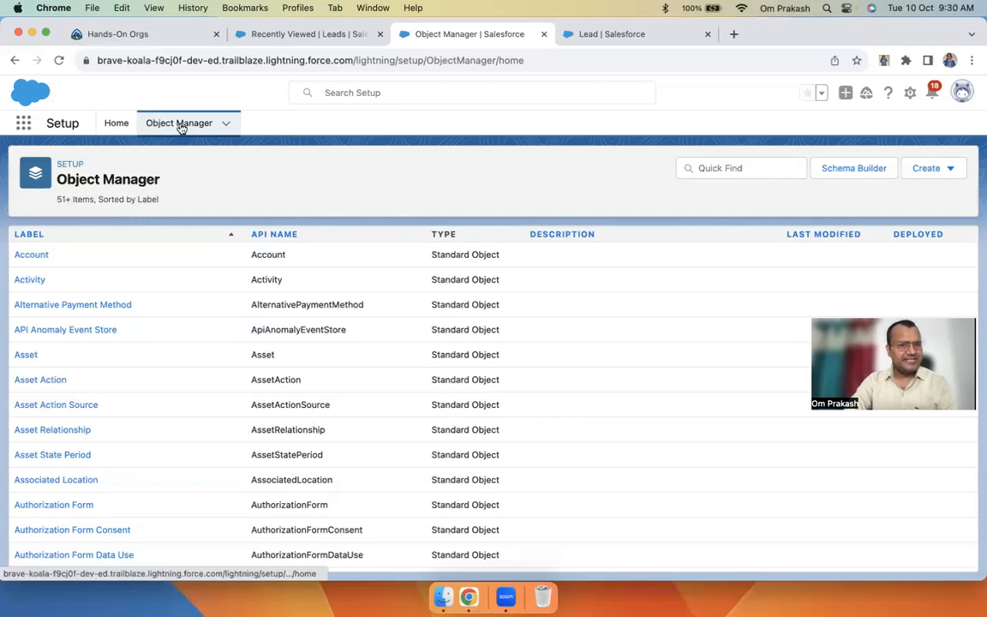
Start a new custom object with Label 'Project' and Plural Label 'Projects'
left_click(953, 169)
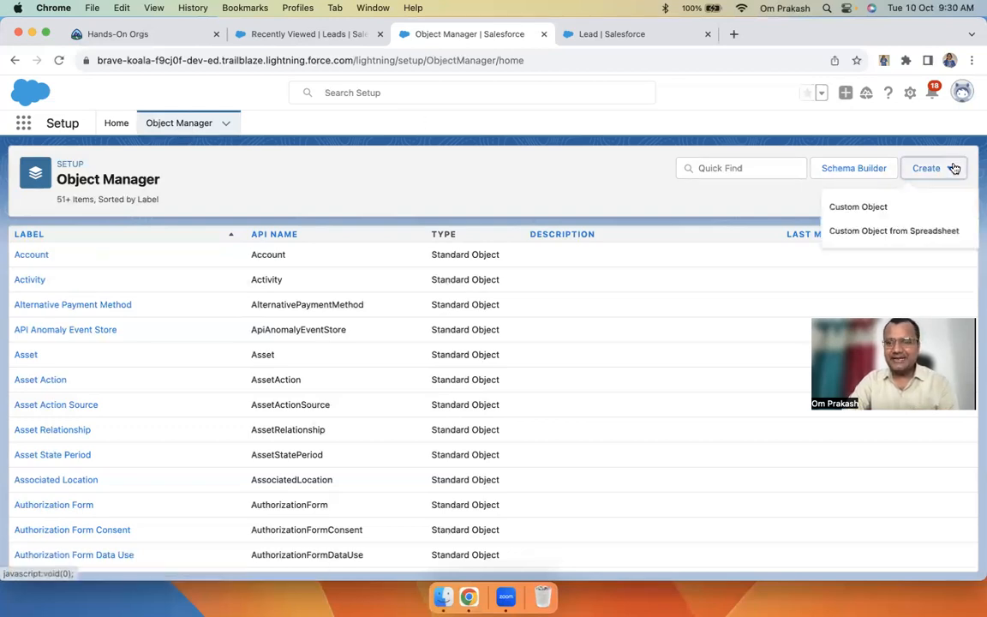
left_click(855, 217)
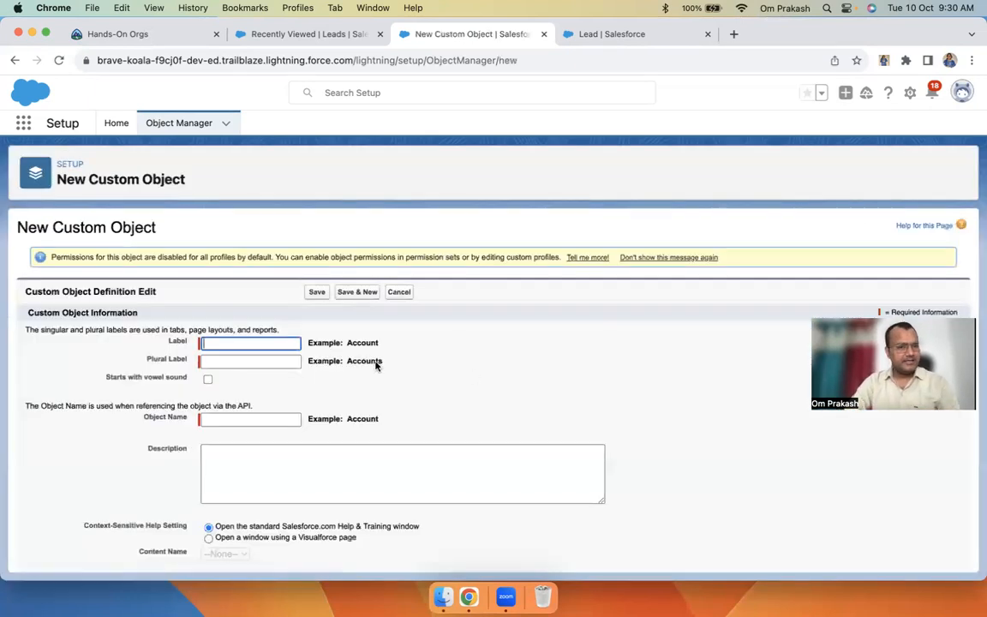
type("Project")
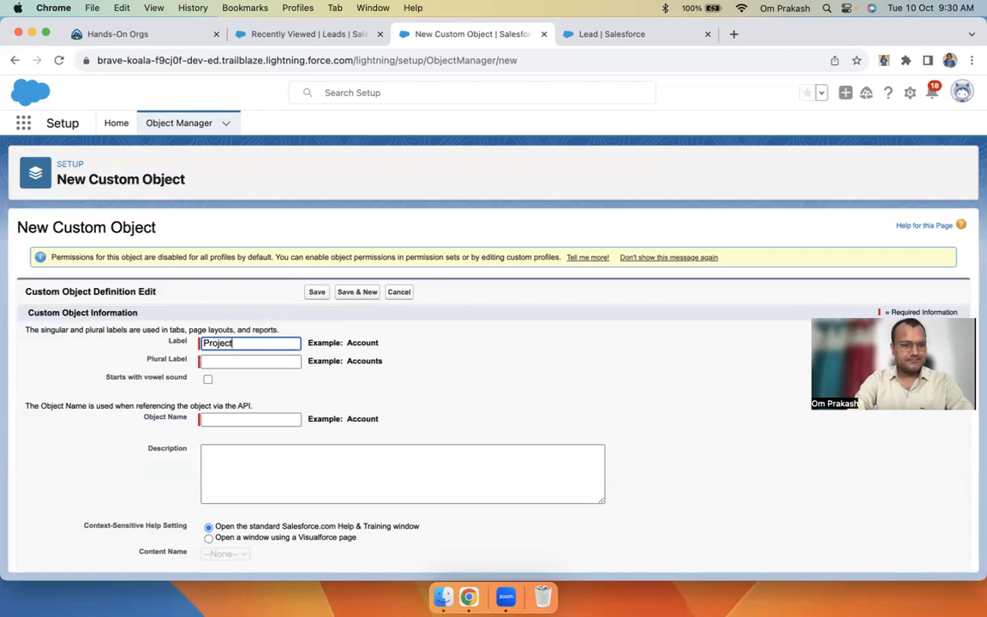
key("Tab")
type("Projects")
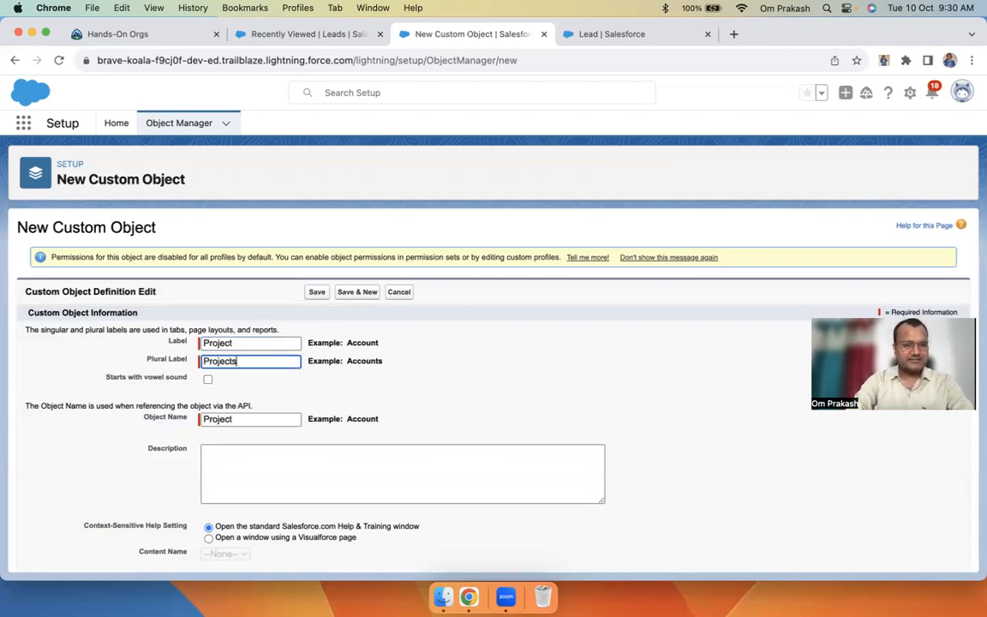
key("Tab")
Try changing the label to 'ProjectInfo' so the Object Name refills as 'Project_Info'
left_click_drag(238, 420, 171, 423)
scroll(258, 339, "down", 1)
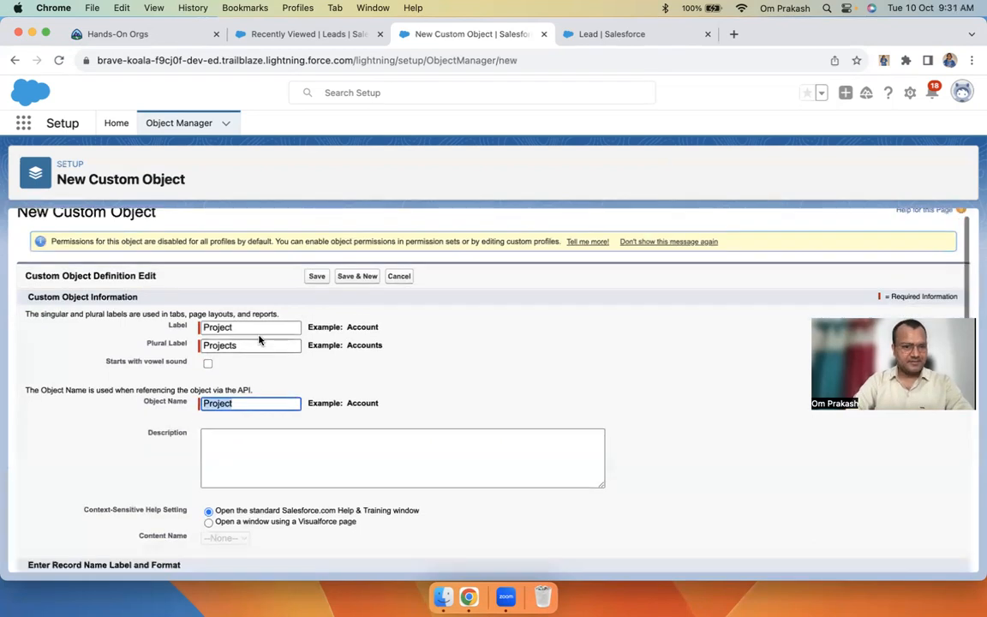
left_click(266, 328)
left_click_drag(255, 400, 167, 398)
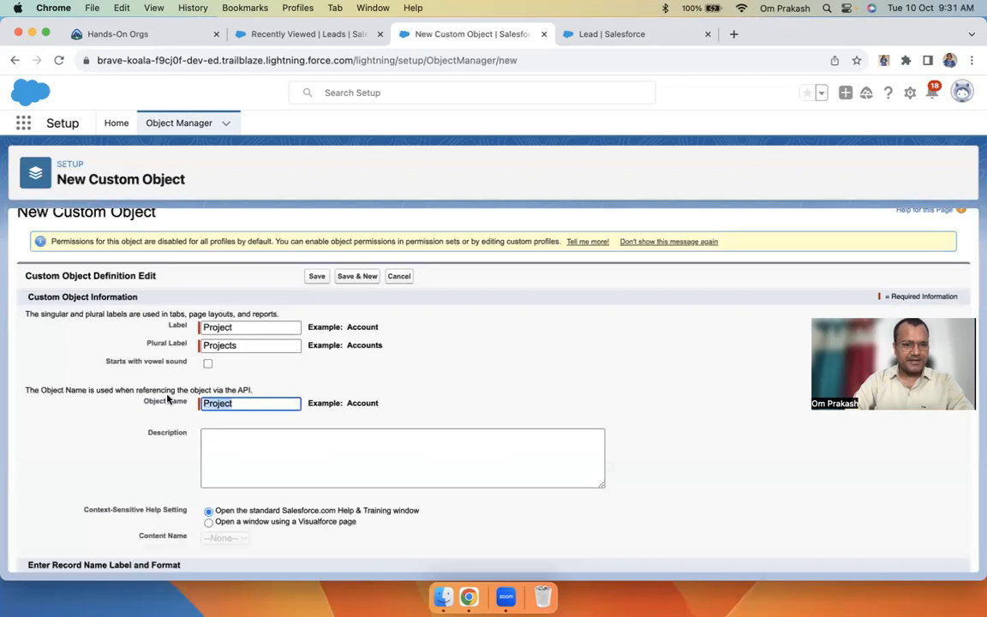
left_click(250, 326)
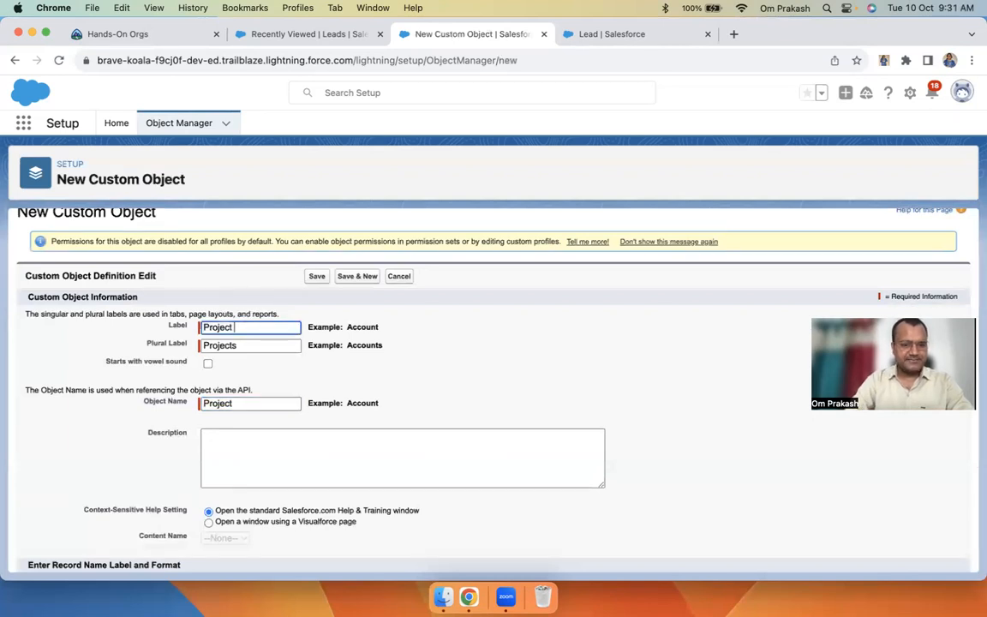
type("D")
key("BackSpace")
type("Info")
key("Tab")
key("Tab")
key("Tab")
key("BackSpace")
key("shift+Tab")
key("shift+Tab")
key("shift+Tab")
key("Tab")
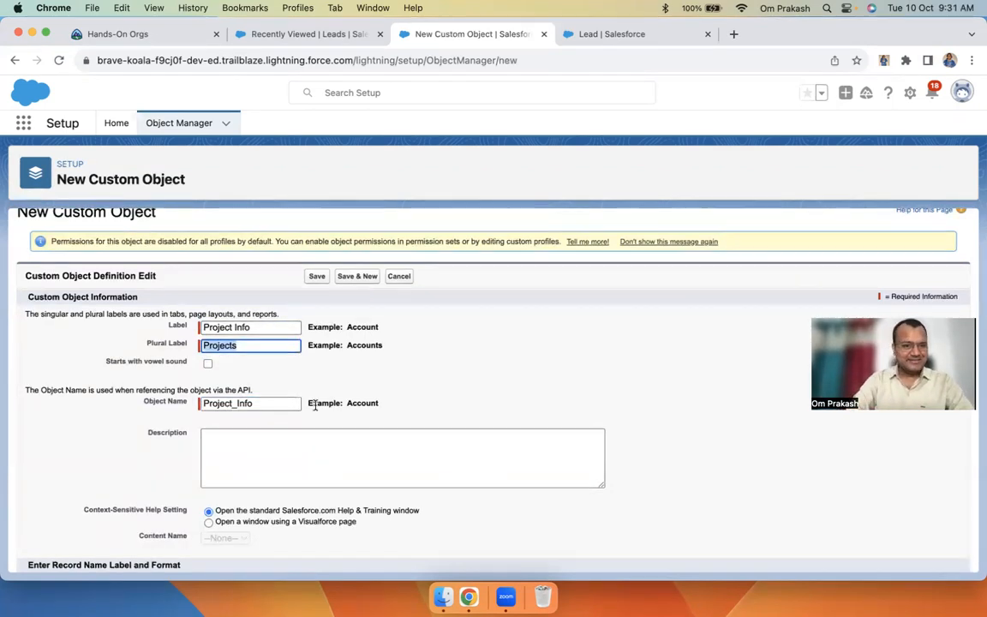
Revert the label to 'Project' so the Object Name regenerates as 'Project'
left_click_drag(305, 402, 144, 401)
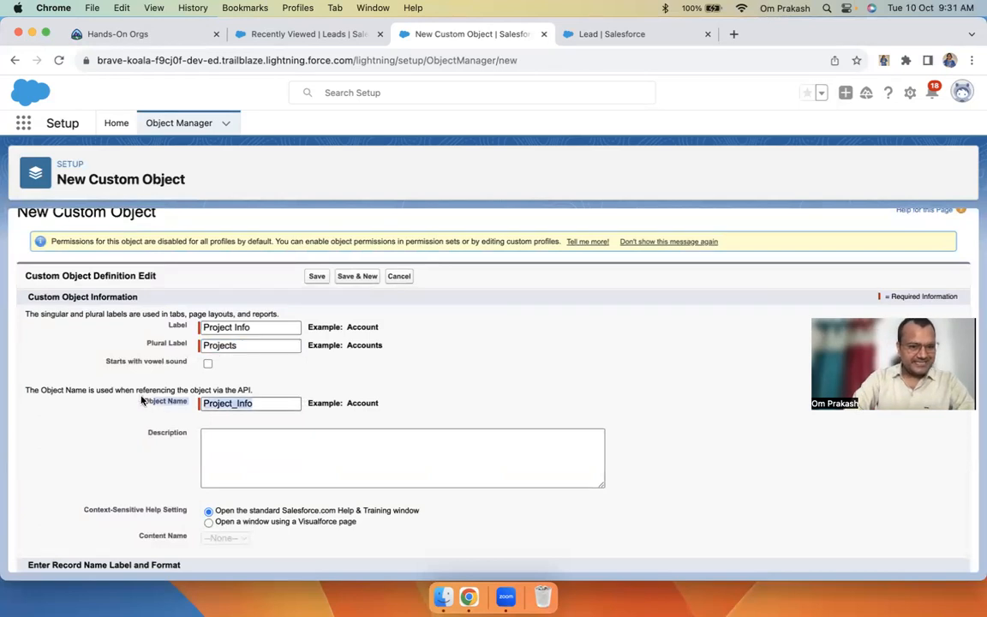
left_click(259, 406)
key("BackSpace")
key("BackSpace")
key("BackSpace")
key("BackSpace")
key("BackSpace")
key("BackSpace")
key("BackSpace")
key("BackSpace")
key("BackSpace")
key("BackSpace")
key("BackSpace")
key("BackSpace")
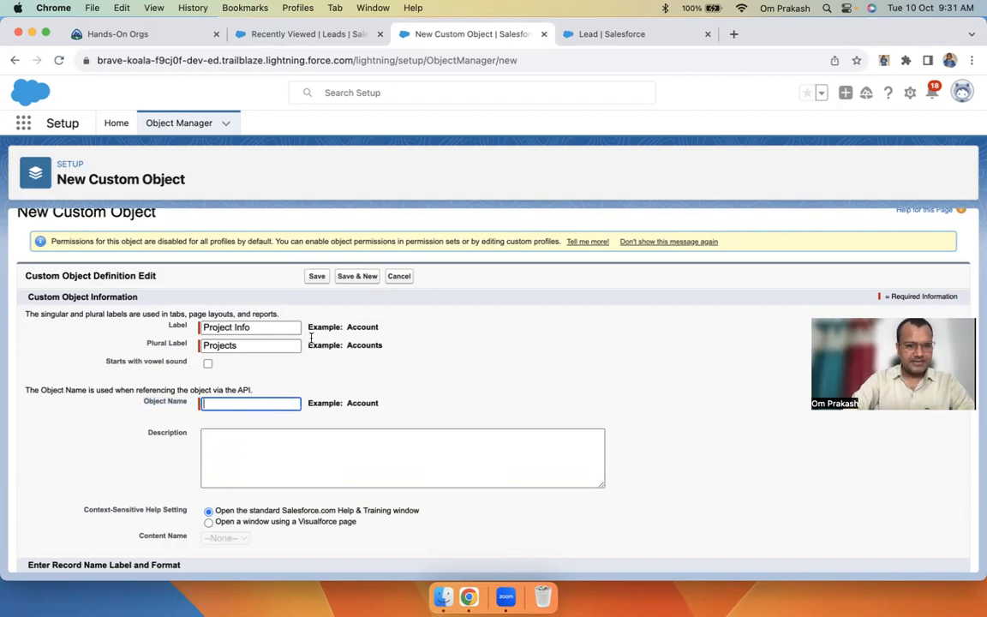
left_click(282, 327)
key("BackSpace")
key("BackSpace")
key("BackSpace")
key("BackSpace")
key("BackSpace")
key("Tab")
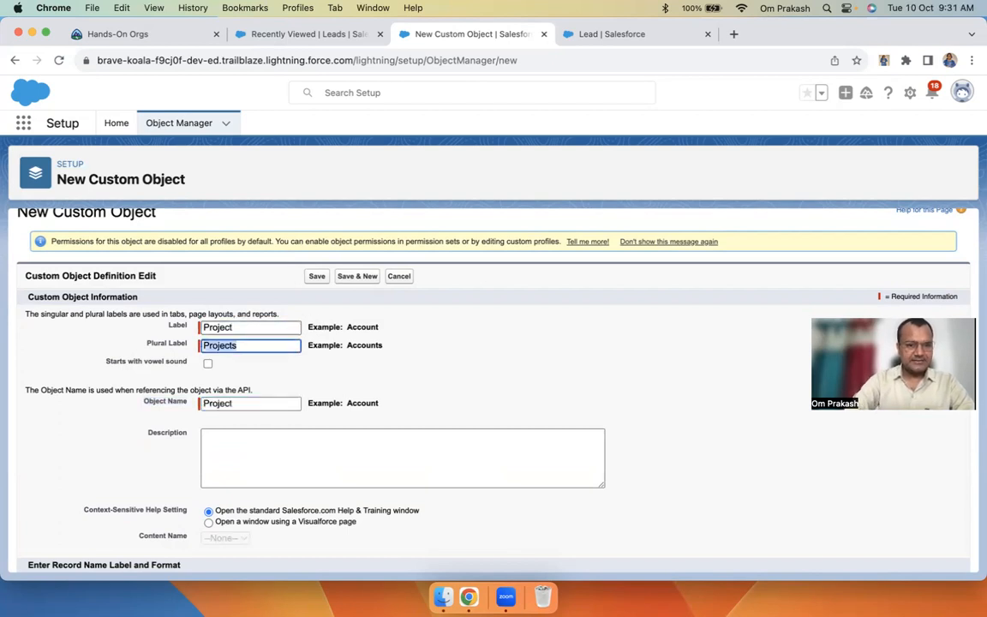
left_click(277, 403)
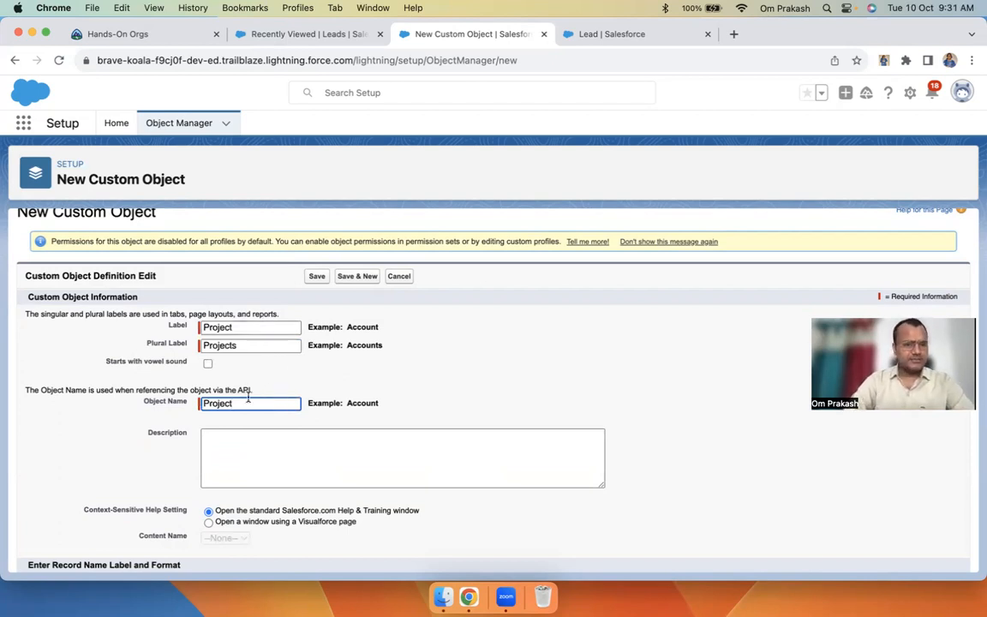
left_click(370, 416)
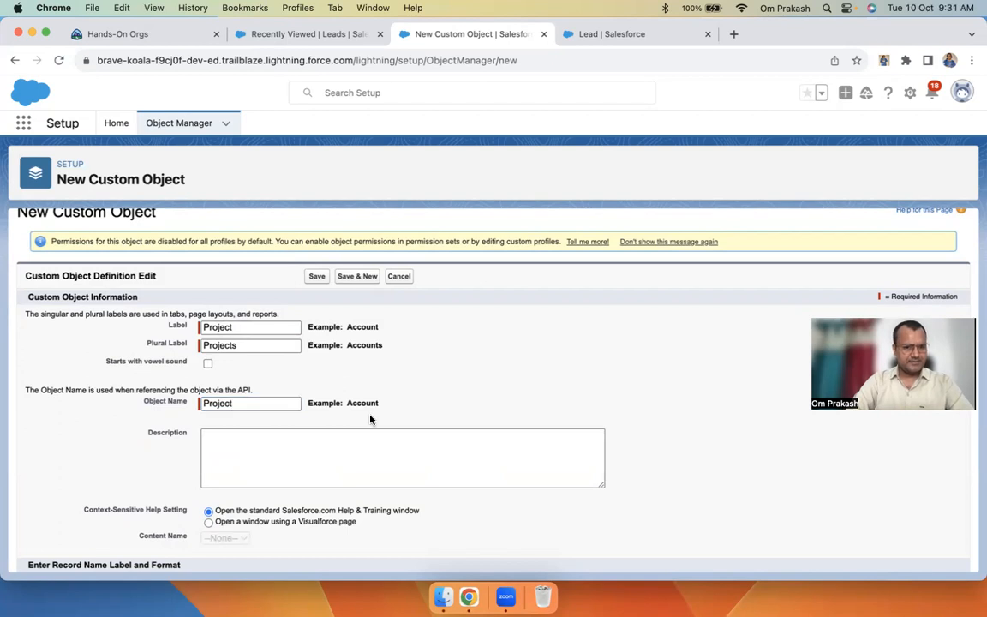
scroll(370, 419, "down", 1)
left_click_drag(138, 360, 241, 360)
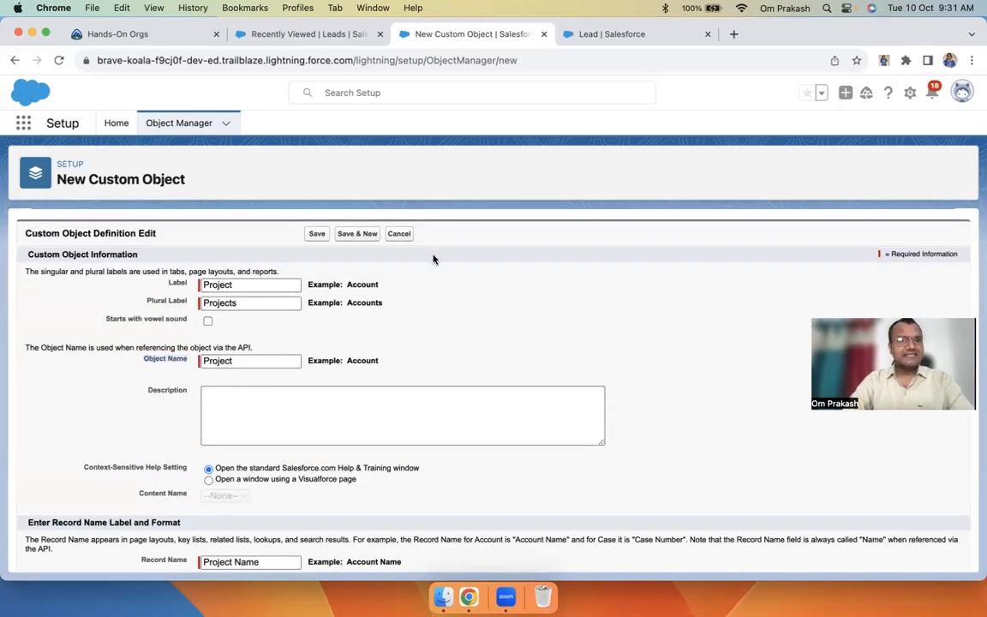
In the Lead setup window, return to the Object Manager and scroll its 115-object list
left_click(612, 34)
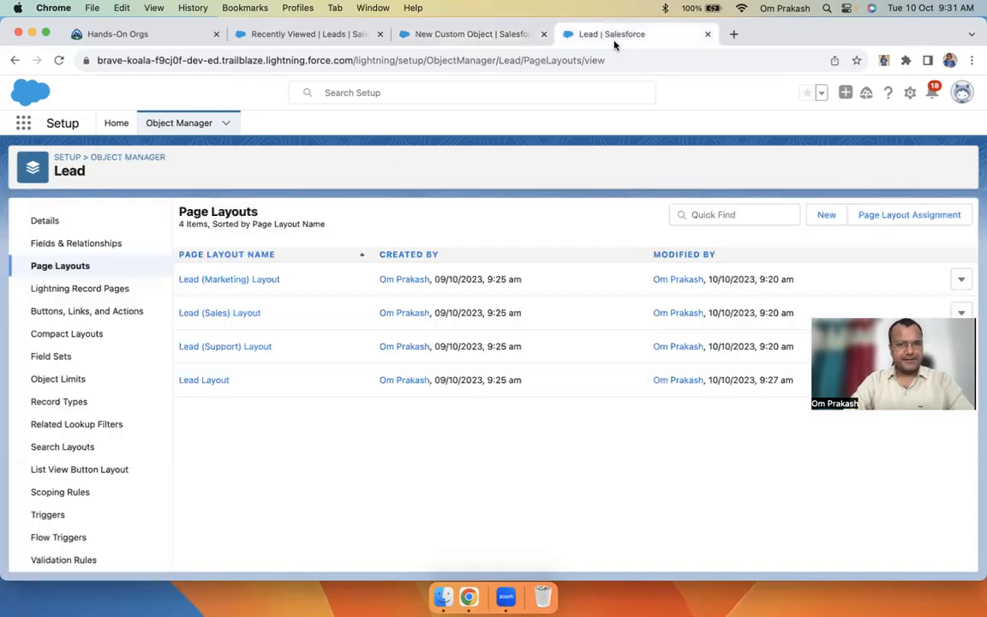
left_click(183, 128)
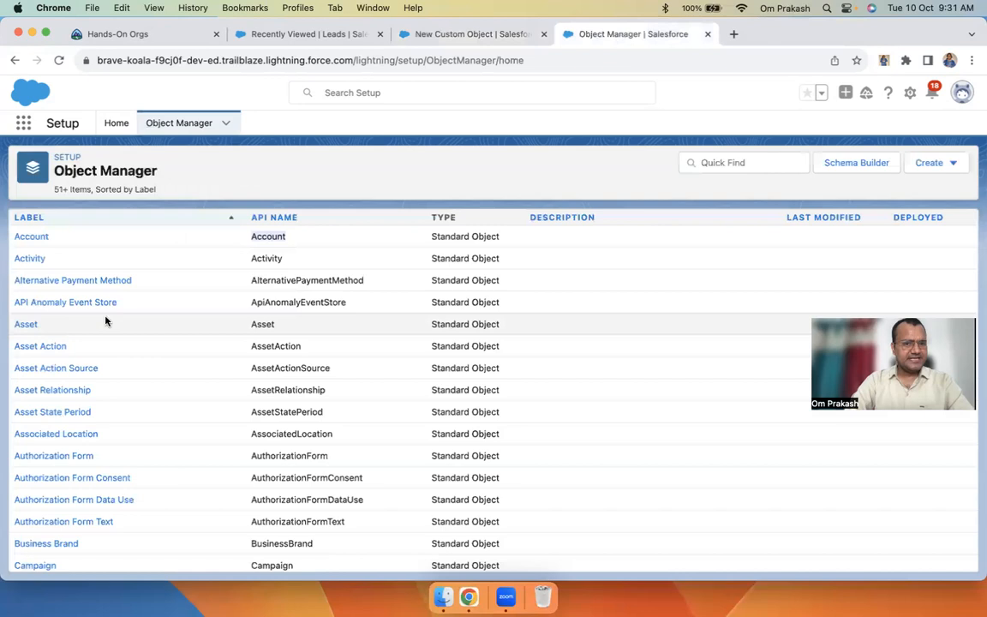
scroll(310, 370, "down", 15)
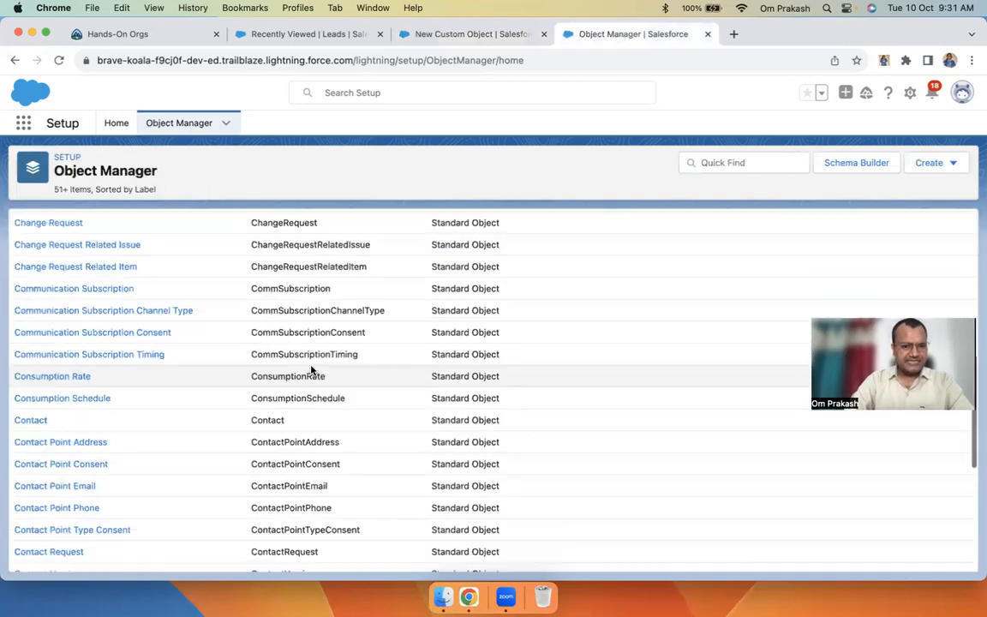
scroll(311, 370, "down", 15)
scroll(311, 370, "up", 18)
scroll(311, 370, "down", 20)
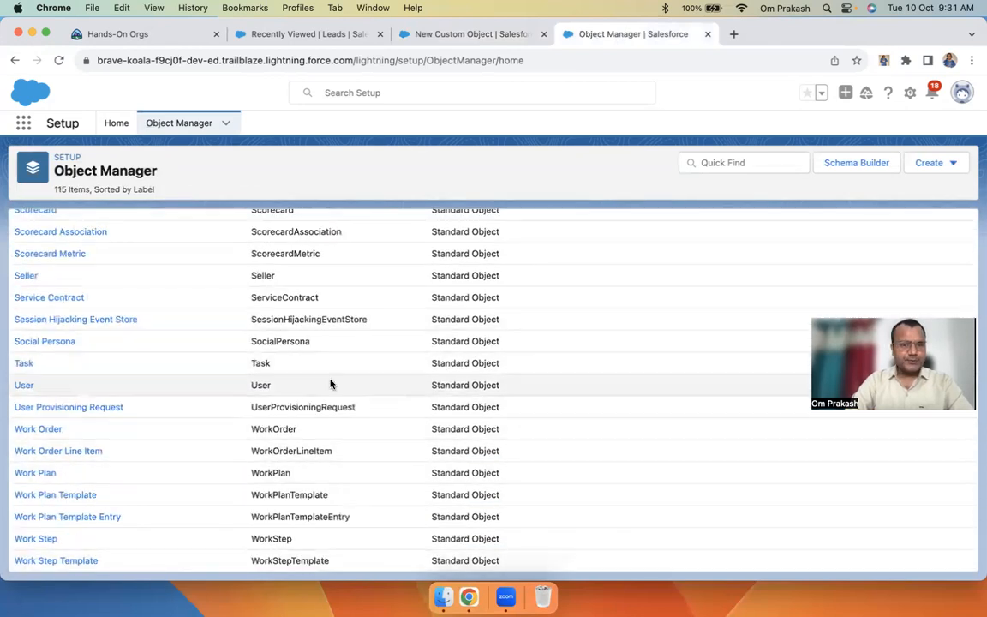
On the custom object form, enable 'Launch New Custom Tab Wizard after saving', then view Leads
left_click(475, 39)
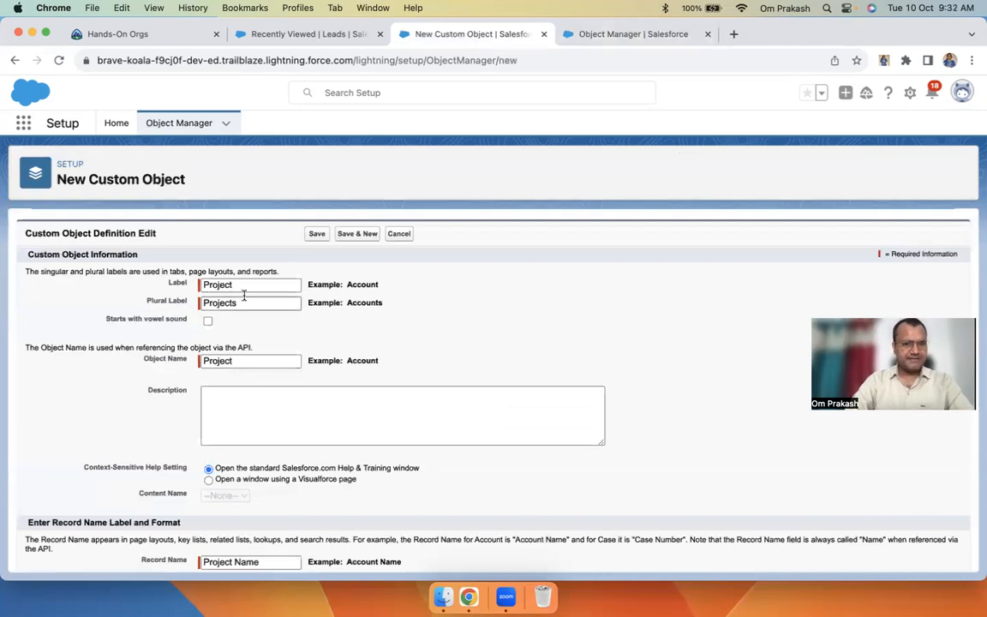
scroll(371, 470, "down", 10)
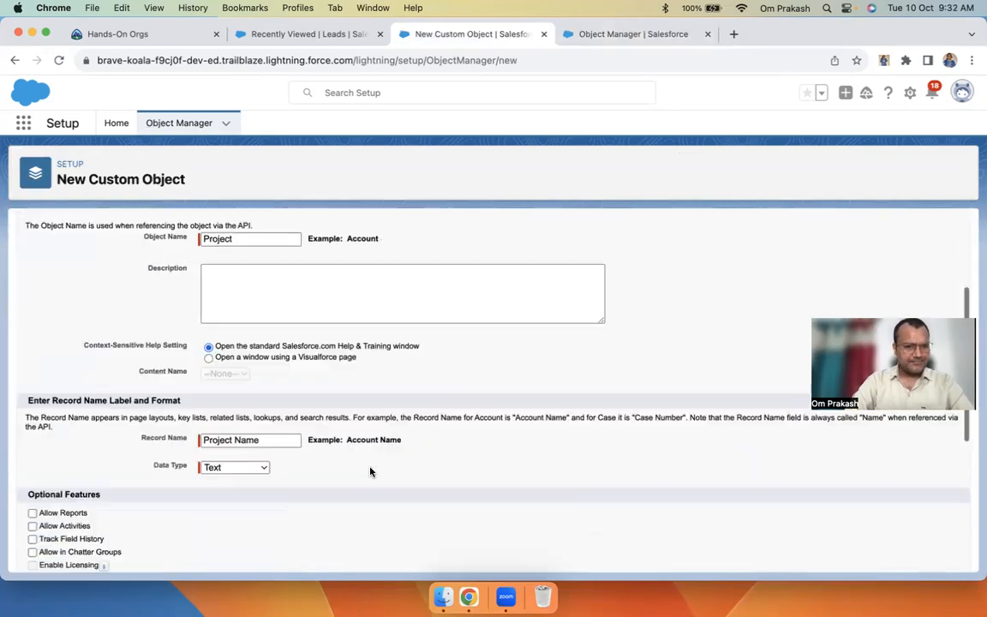
scroll(370, 470, "up", 10)
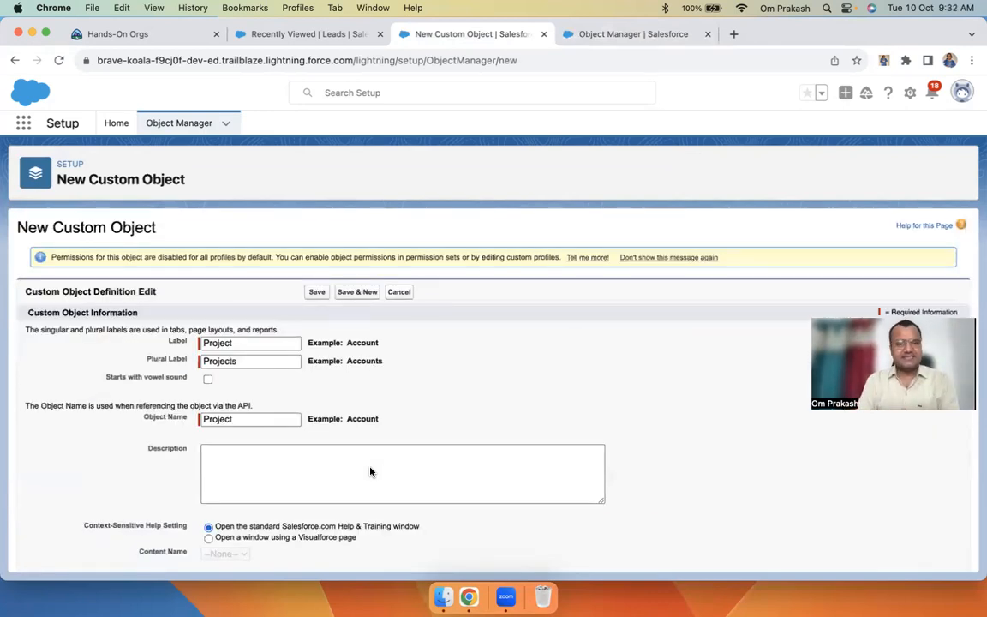
scroll(371, 471, "down", 10)
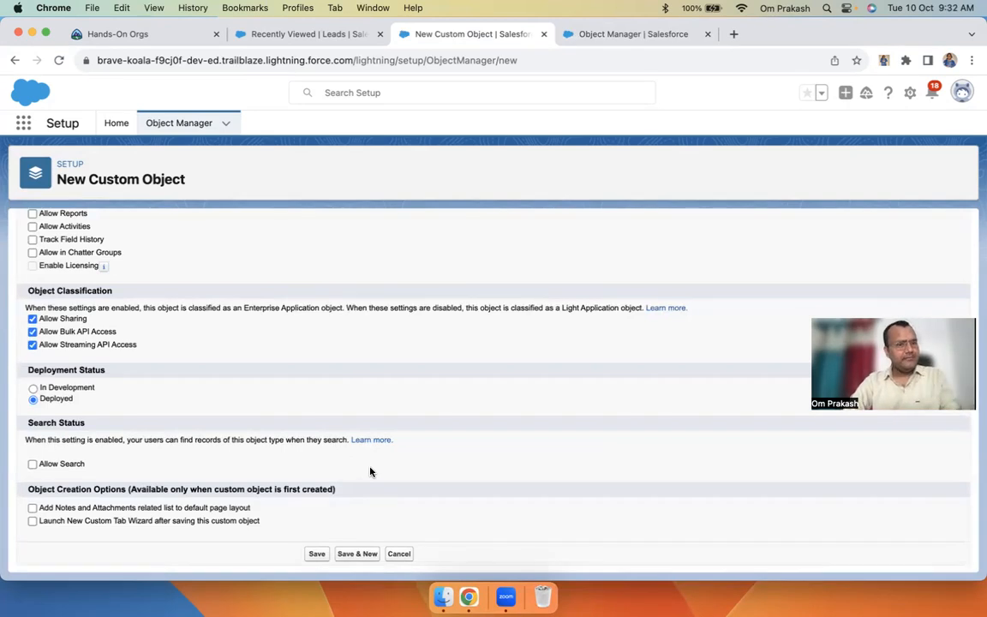
scroll(370, 470, "up", 5)
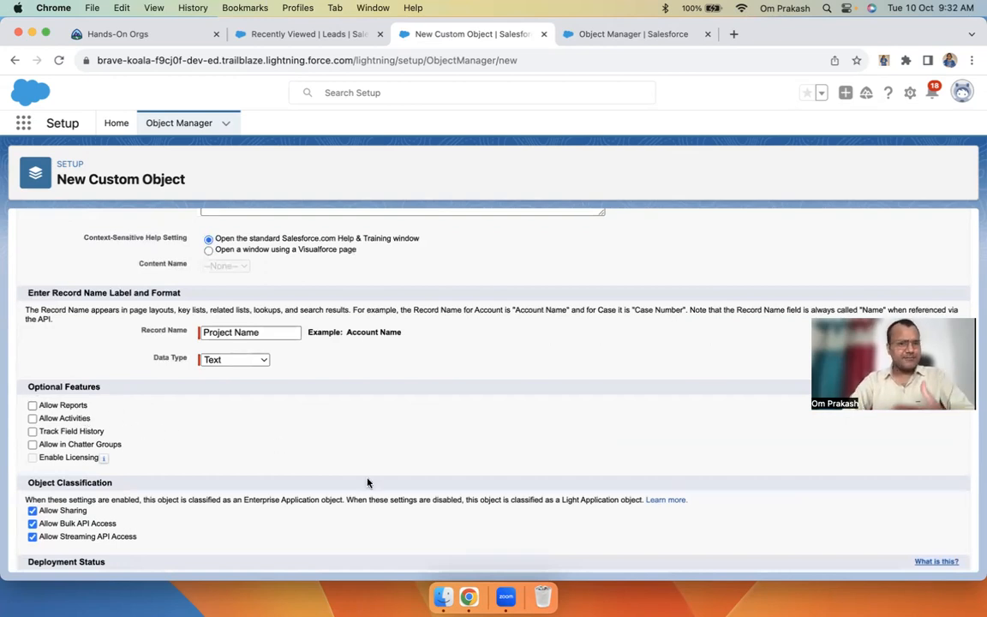
scroll(368, 483, "up", 8)
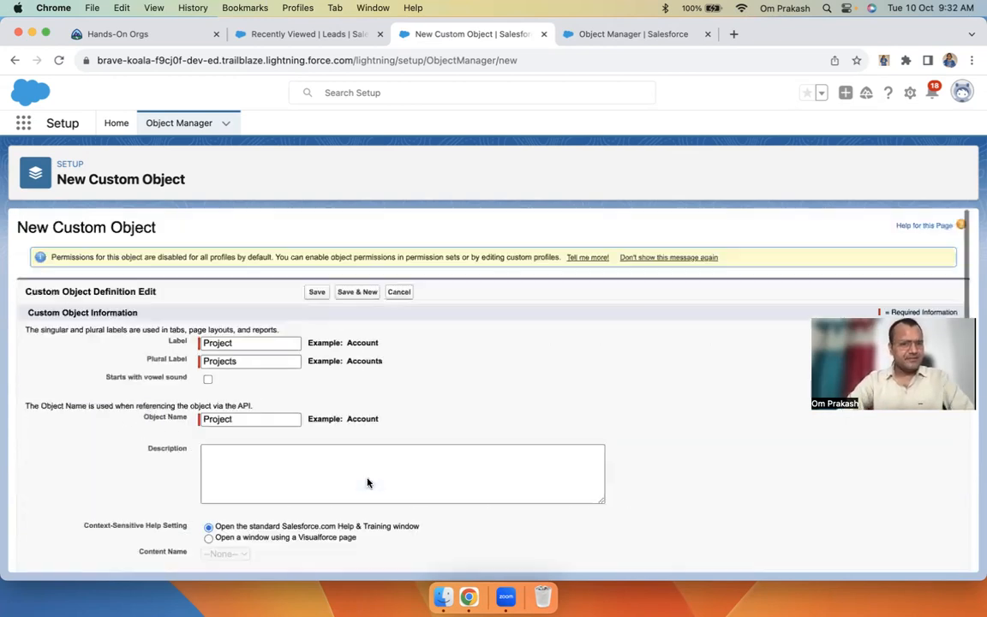
scroll(331, 390, "down", 15)
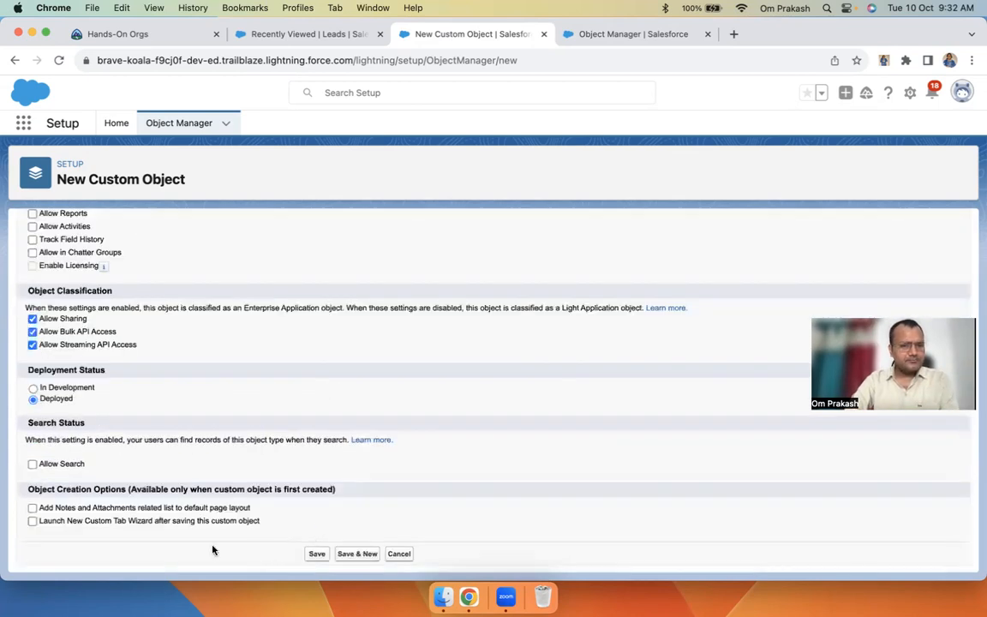
left_click(32, 521)
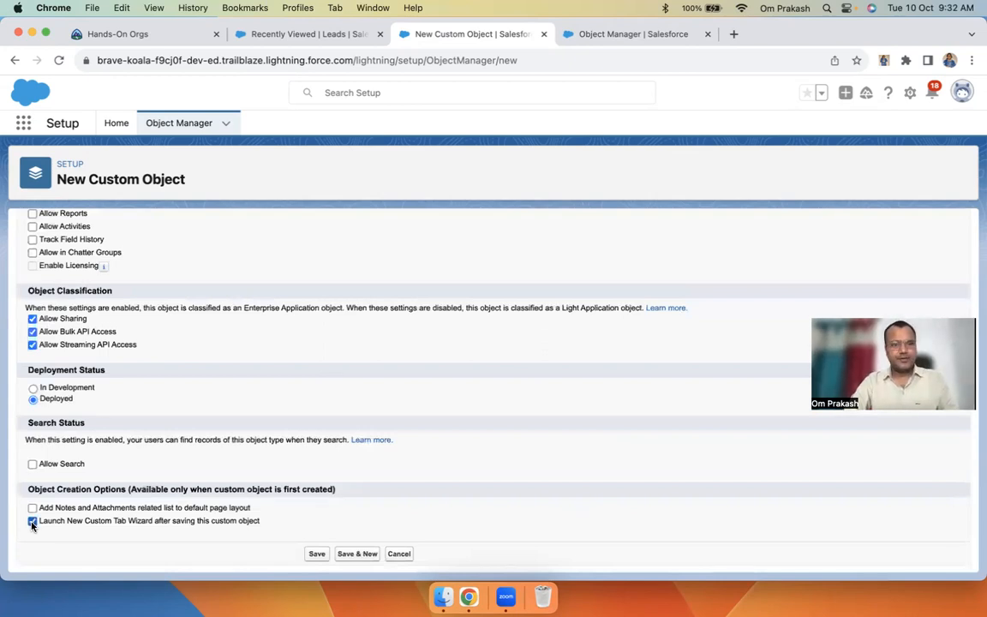
left_click_drag(39, 522, 219, 529)
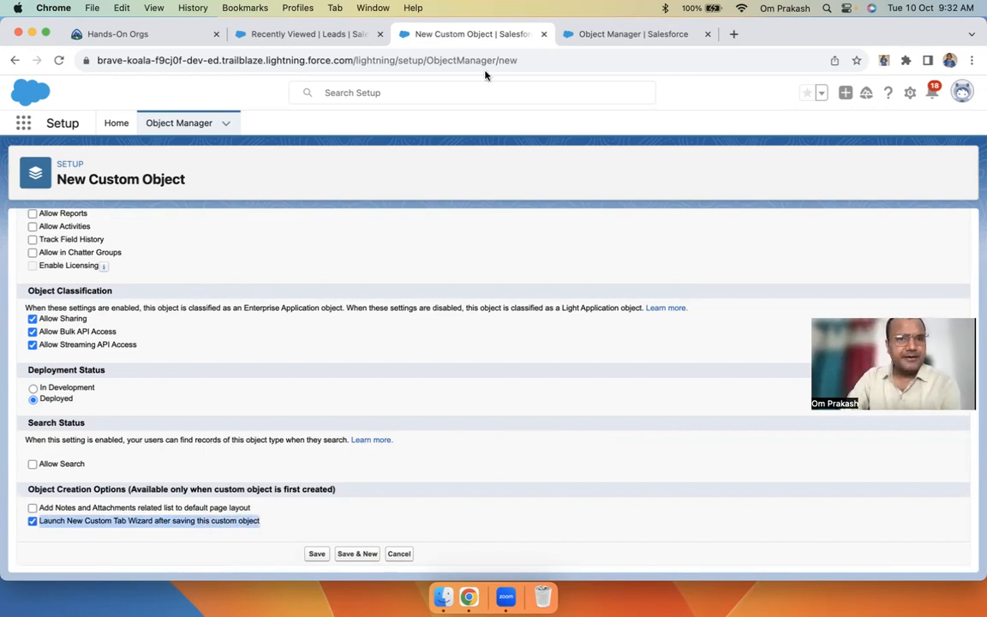
left_click(339, 40)
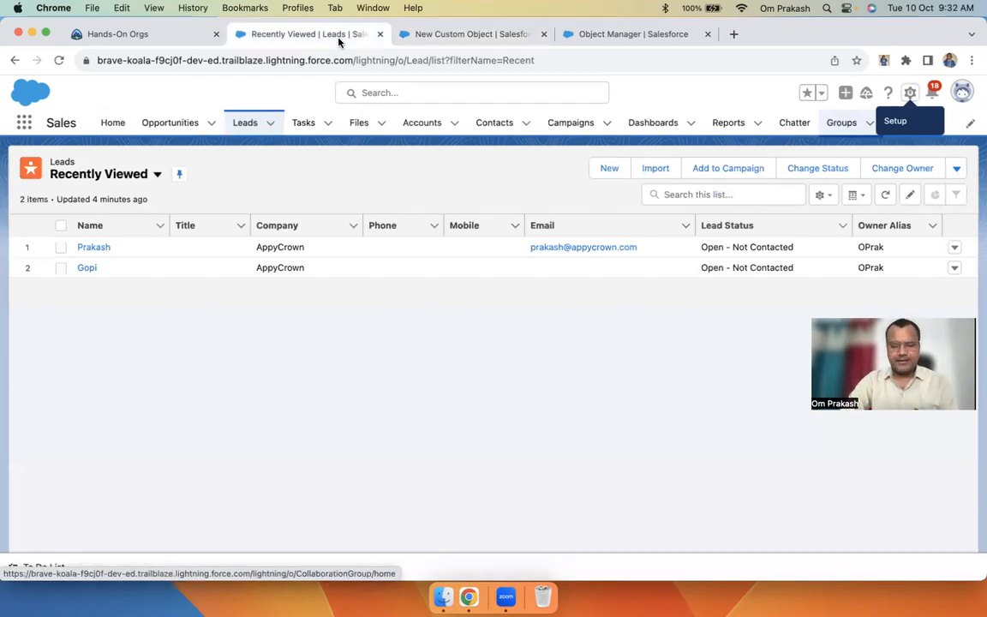
Refresh the Leads list and return to the New Custom Object form with the wizard option checked
left_click(244, 126)
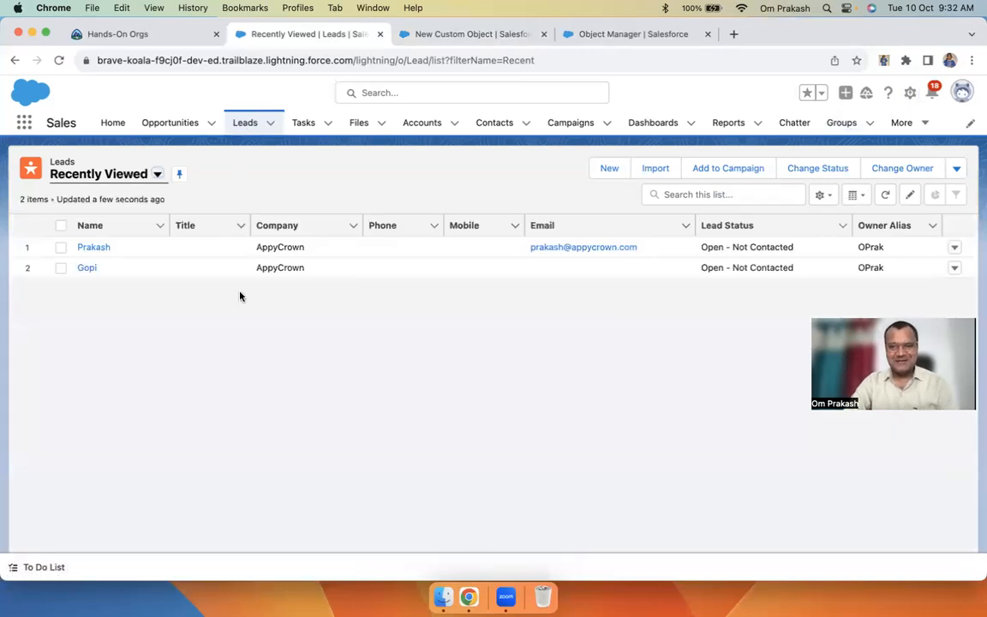
left_click(462, 36)
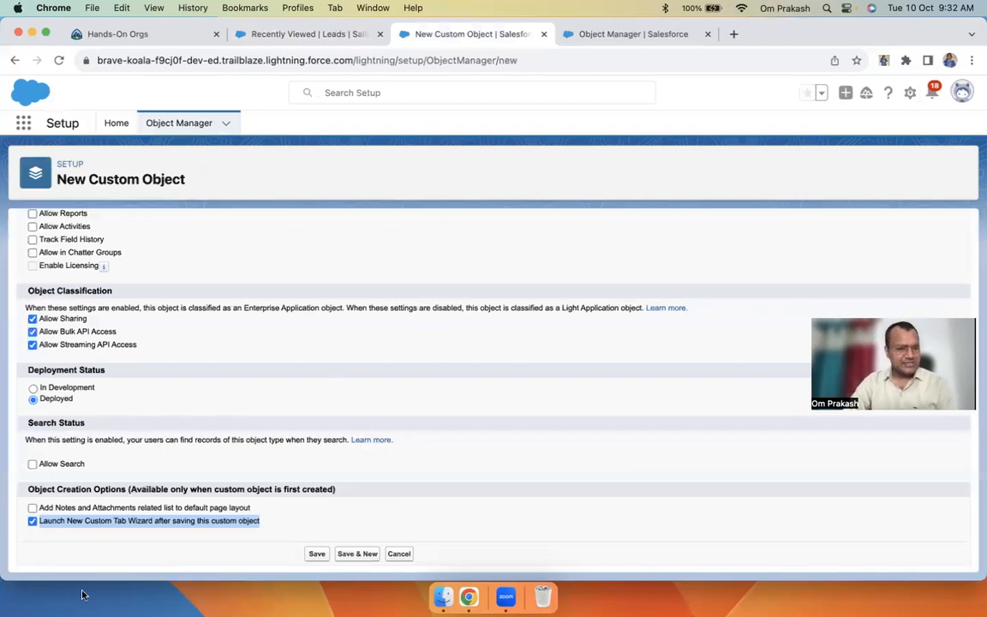
double_click(43, 524)
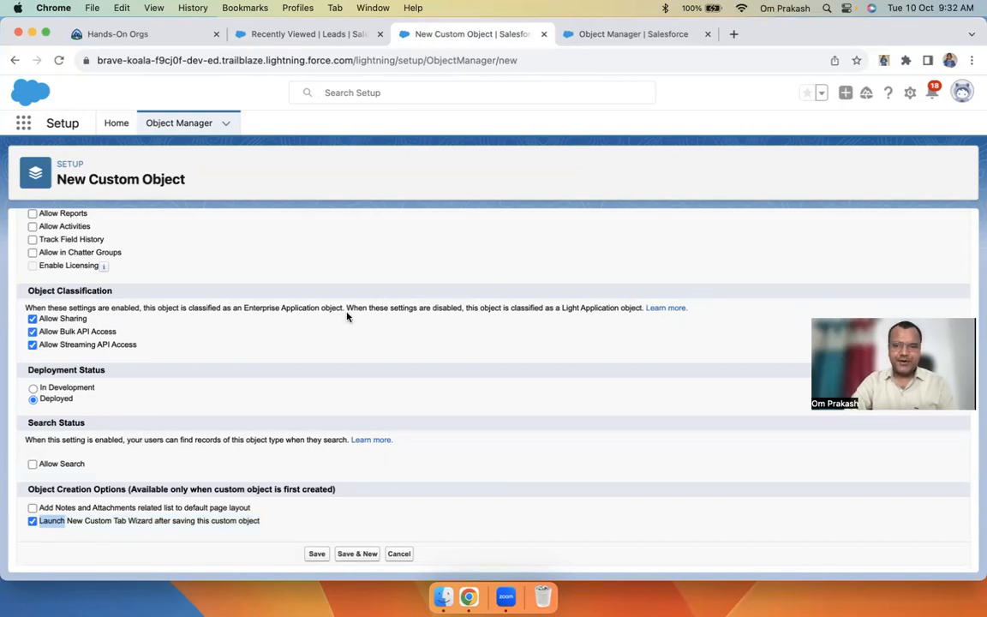
left_click(348, 36)
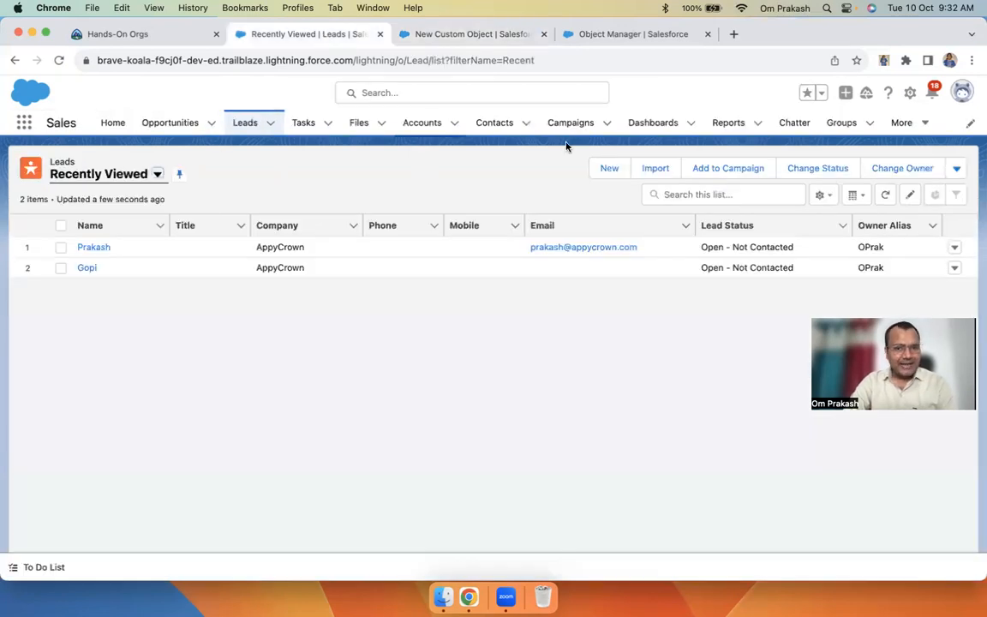
left_click(450, 35)
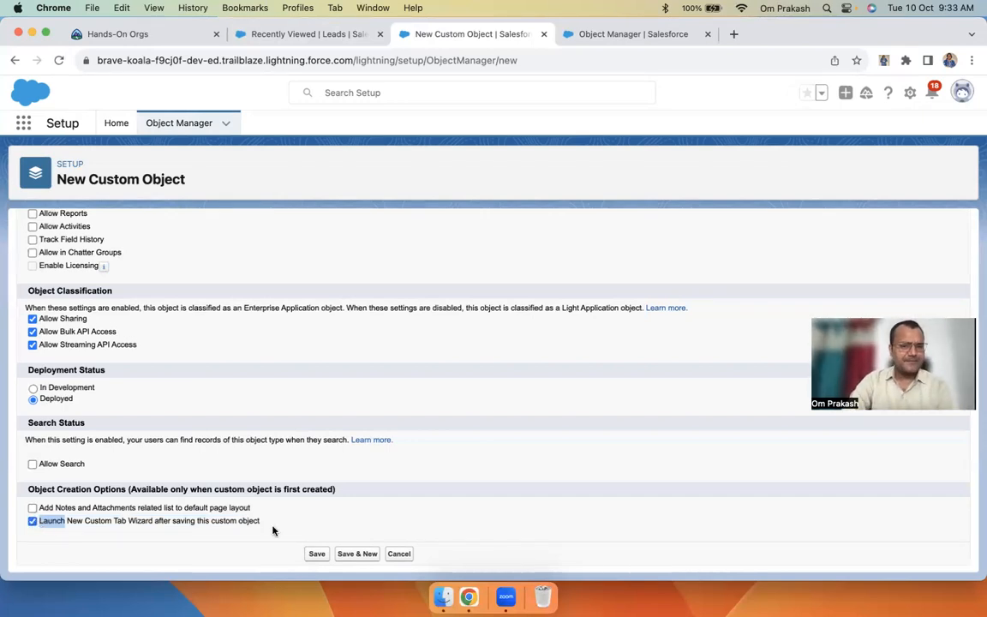
Save the Project object and choose the Cell phone tab style for its new Project tab
left_click(316, 555)
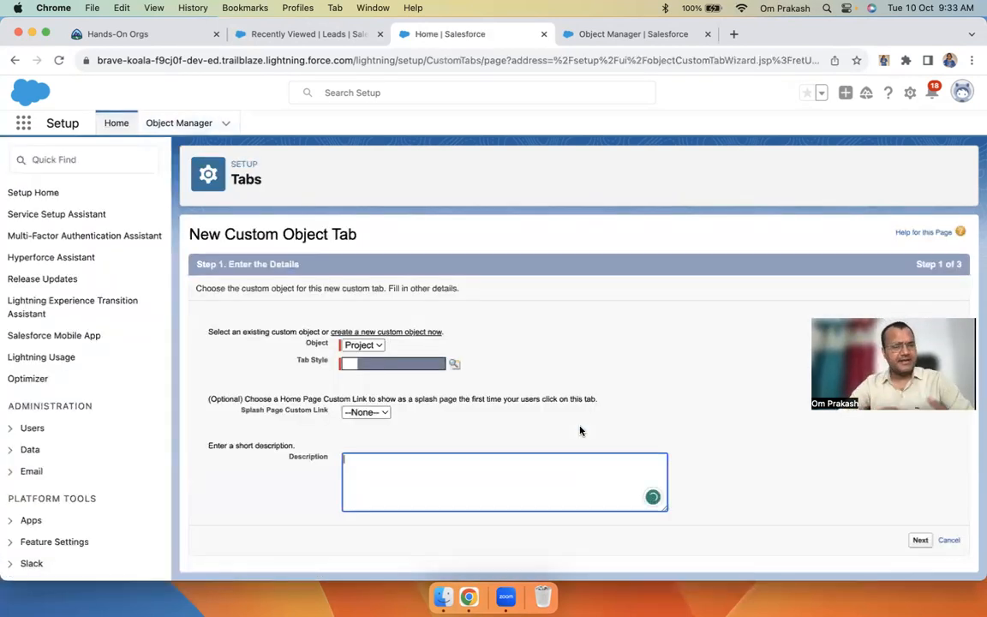
left_click_drag(189, 234, 402, 242)
left_click(361, 346)
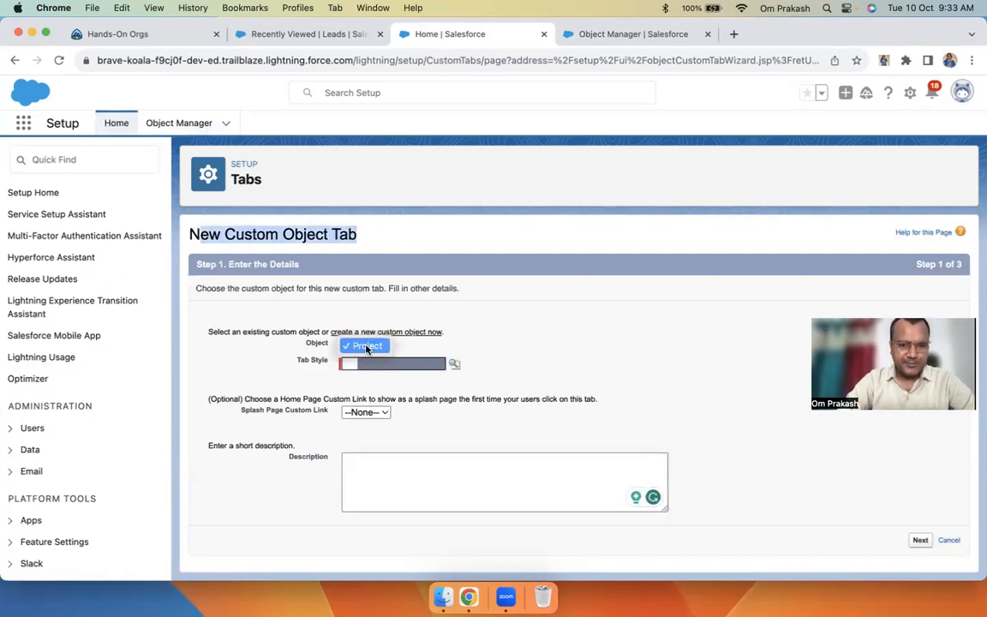
left_click(366, 346)
left_click(454, 363)
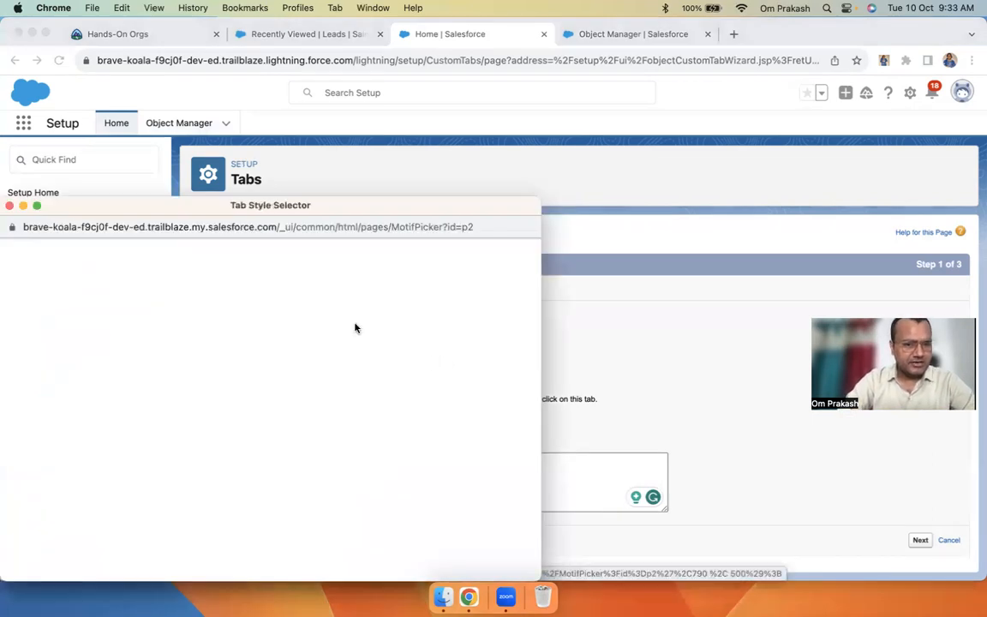
left_click_drag(272, 213, 329, 136)
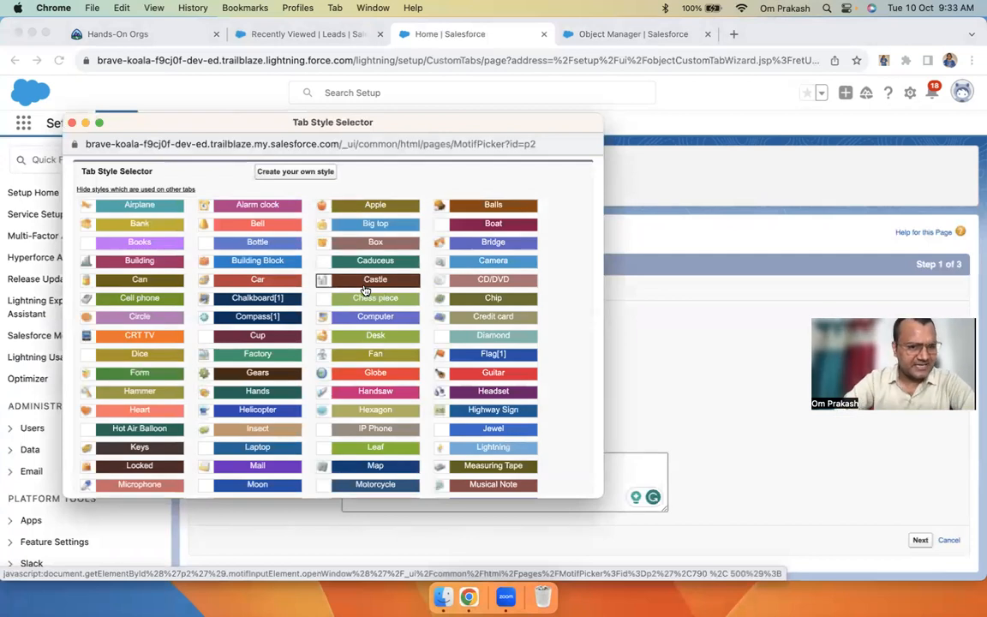
left_click(128, 299)
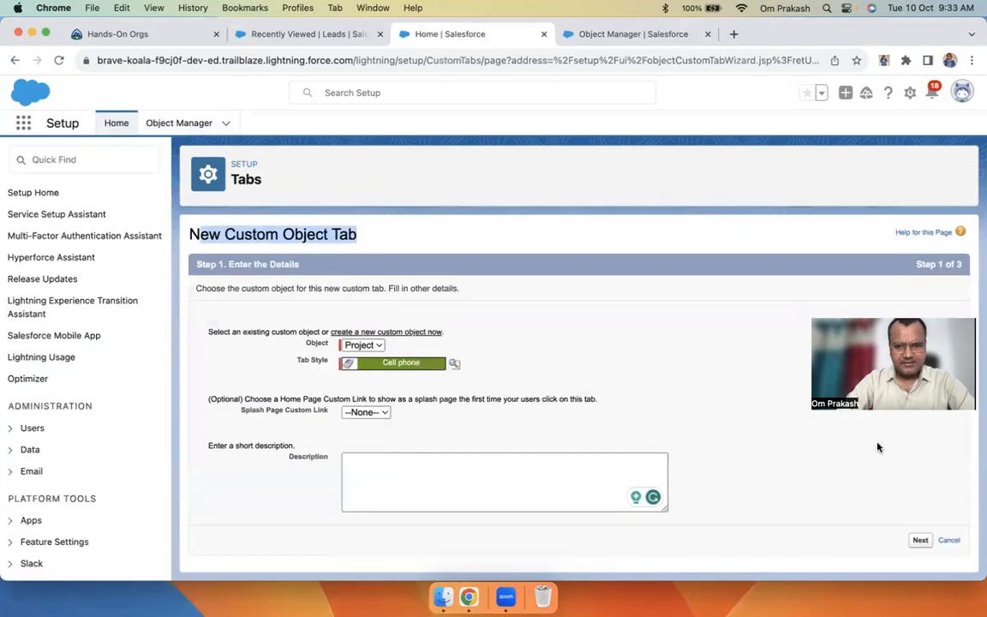
Advance to the profile visibility step, keeping the Project tab Default On for all profiles
left_click(920, 539)
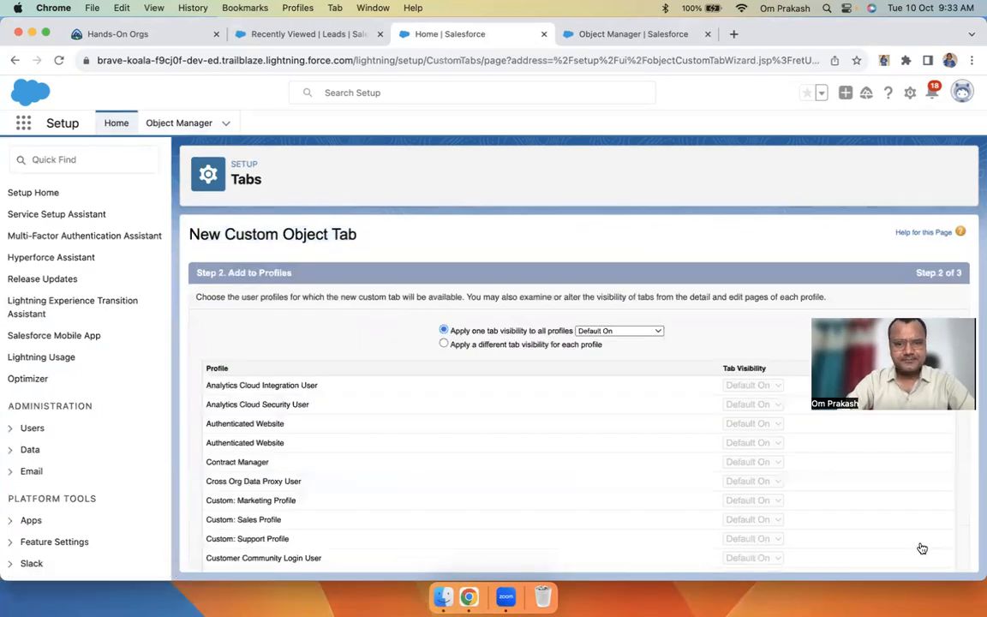
scroll(372, 457, "down", 10)
scroll(372, 457, "up", 10)
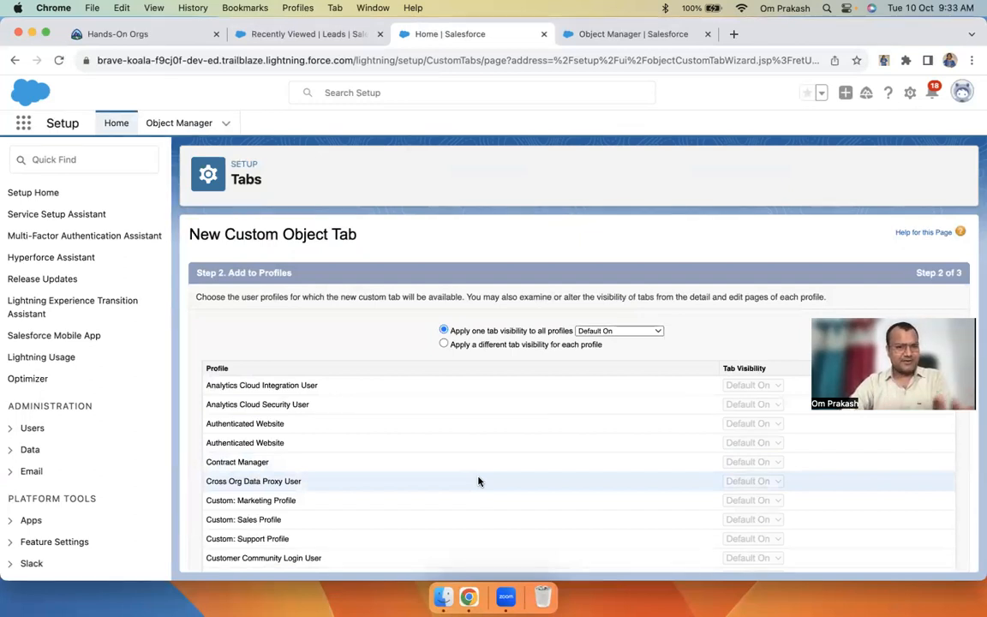
left_click_drag(221, 233, 410, 237)
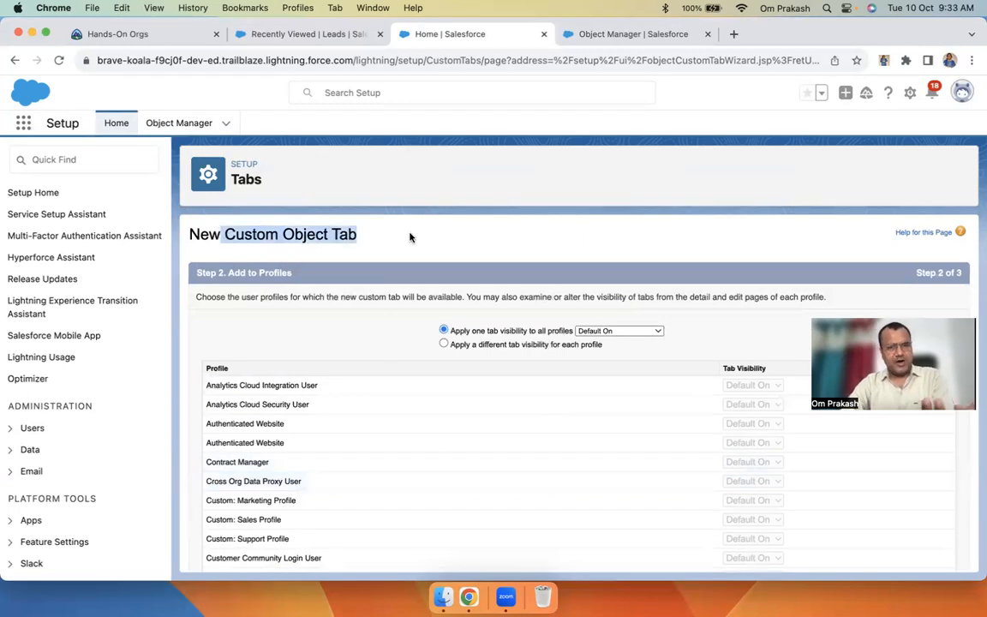
left_click(352, 242)
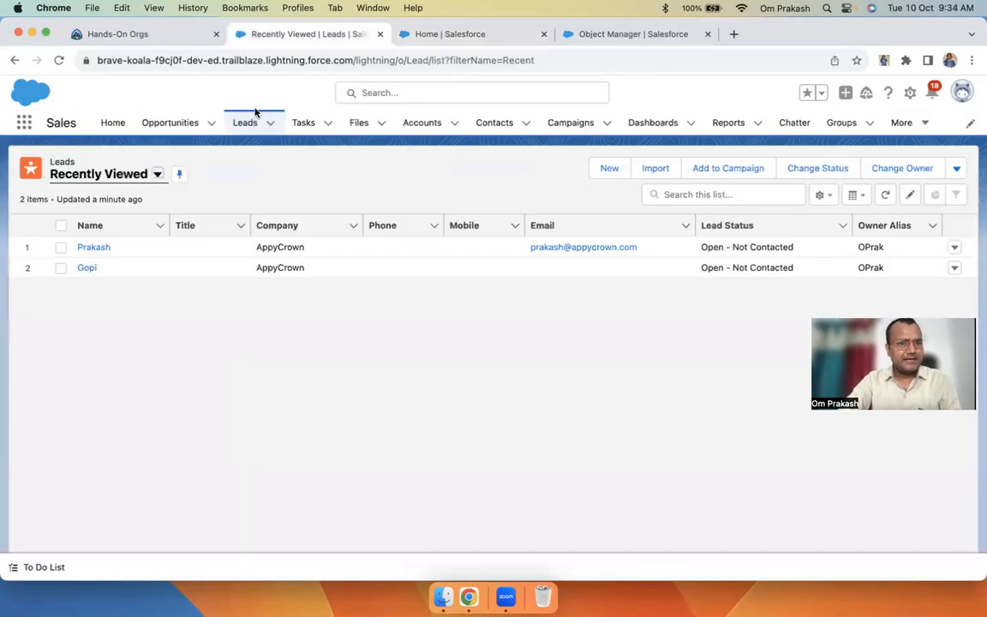
Refresh the Leads list, then return to the wizard and continue to Add to Custom Apps
left_click(304, 33)
left_click(244, 122)
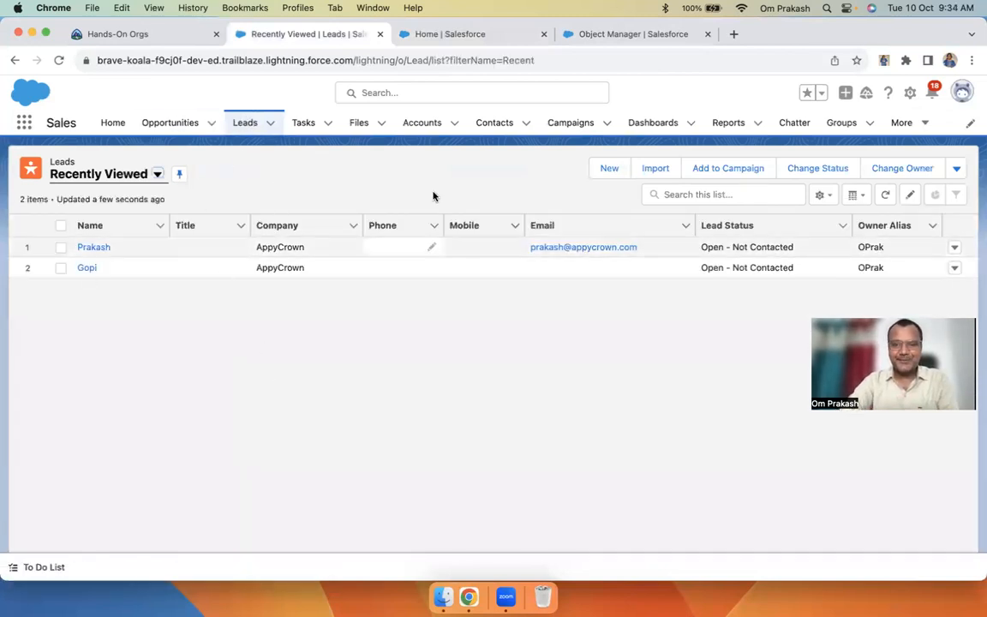
left_click(478, 35)
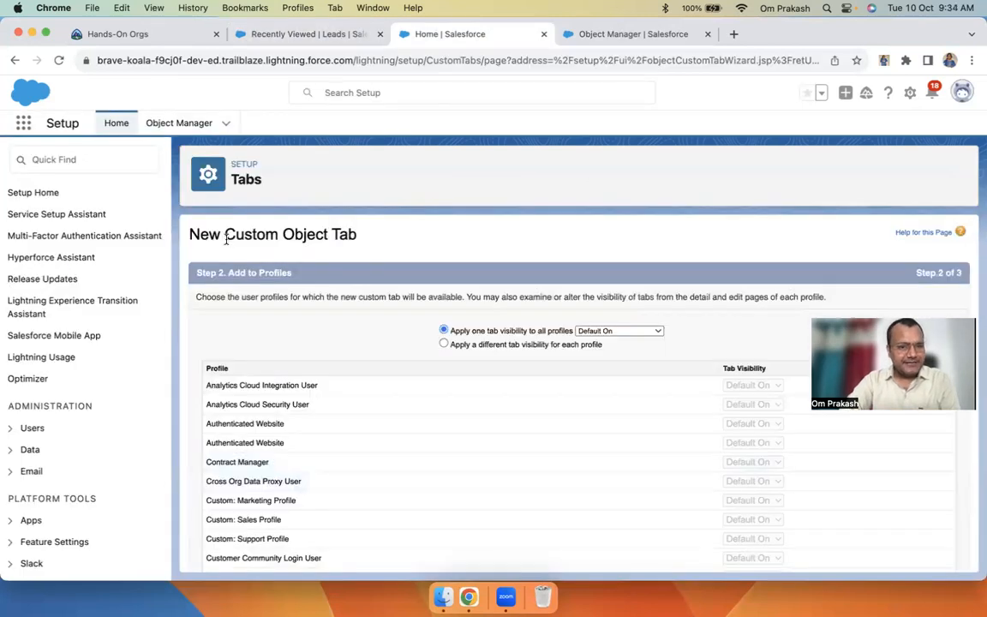
left_click_drag(252, 240, 480, 193)
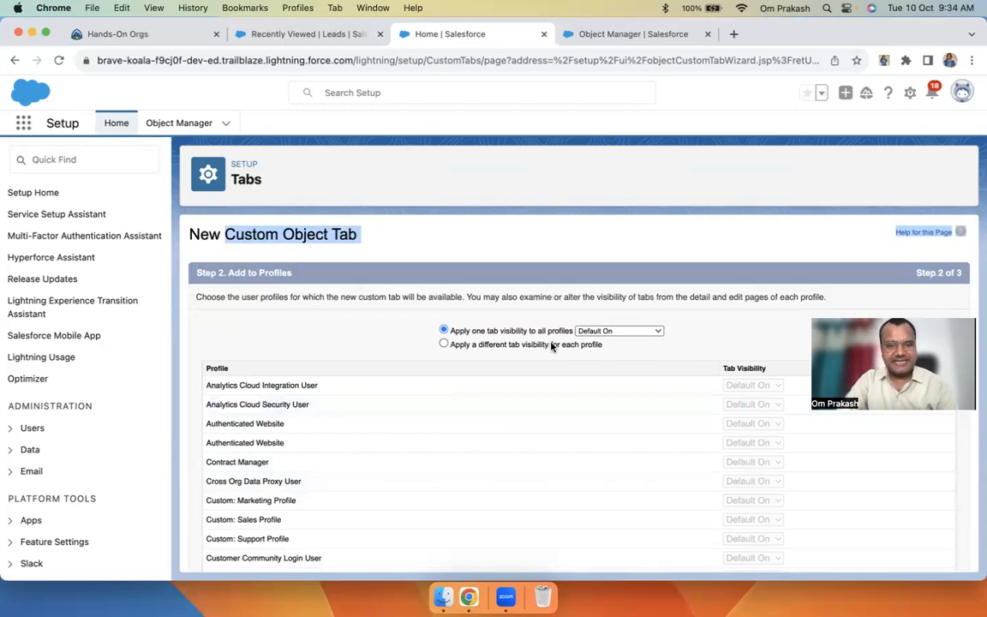
scroll(334, 435, "down", 10)
scroll(334, 435, "up", 10)
scroll(546, 449, "down", 10)
scroll(568, 373, "up", 3)
scroll(568, 374, "down", 2)
scroll(568, 374, "down", 2)
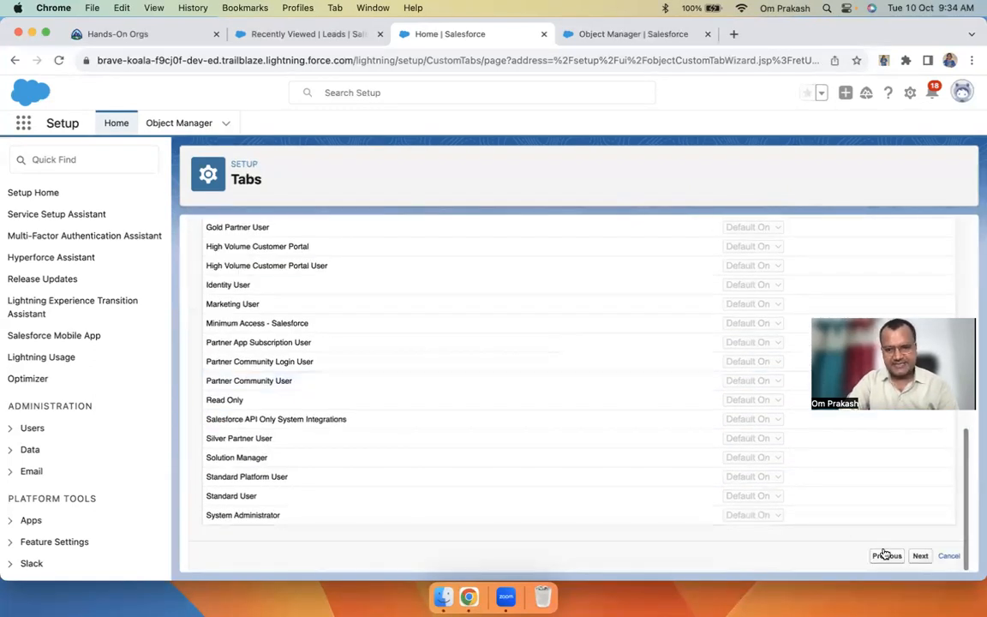
left_click(918, 556)
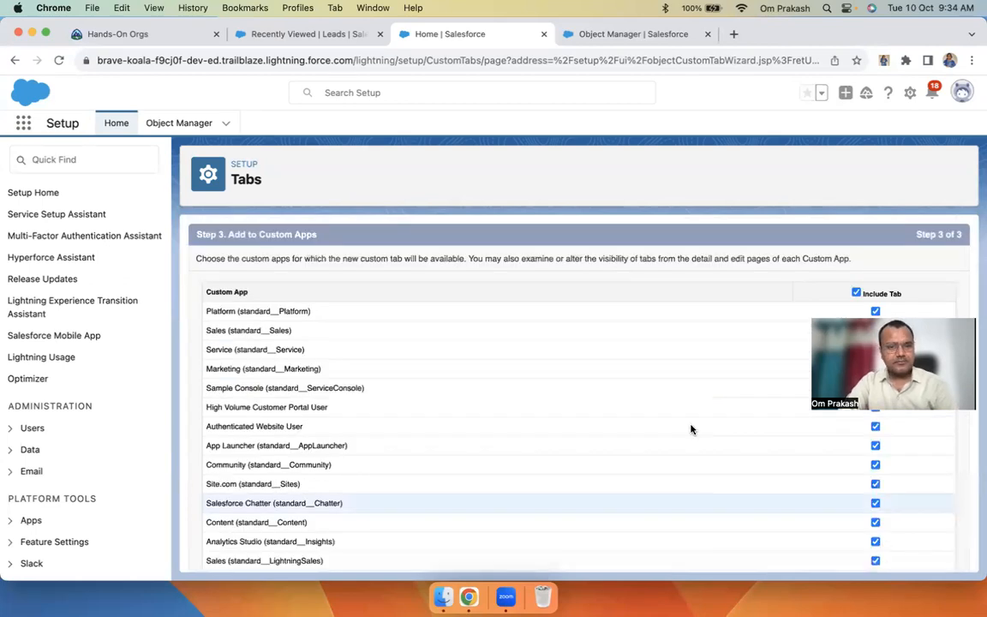
Keep the Project tab included in every custom app and appended to personal customizations, then save
scroll(361, 421, "down", 5)
scroll(362, 421, "up", 5)
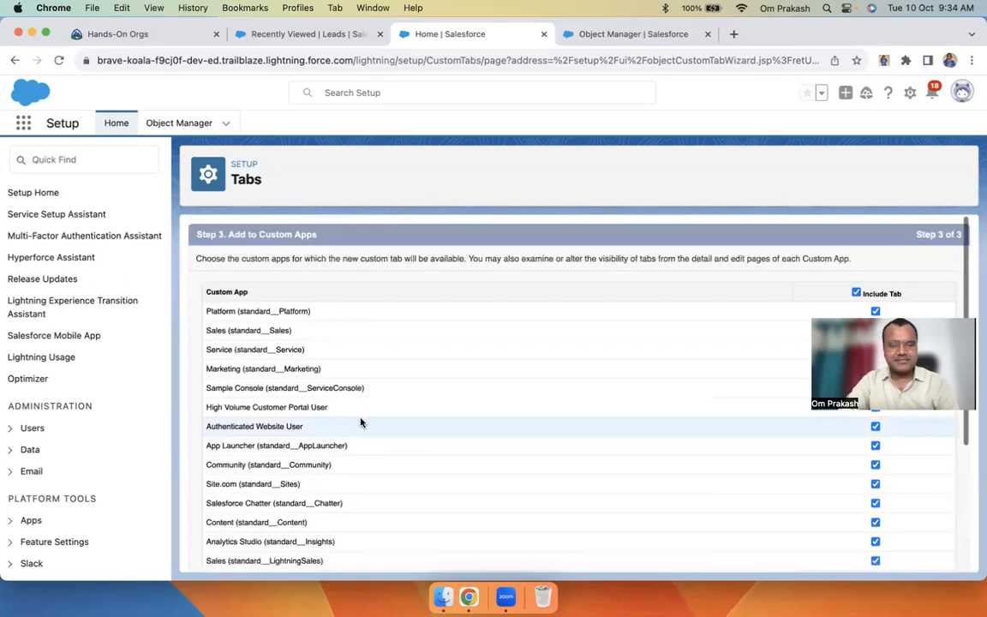
left_click(27, 126)
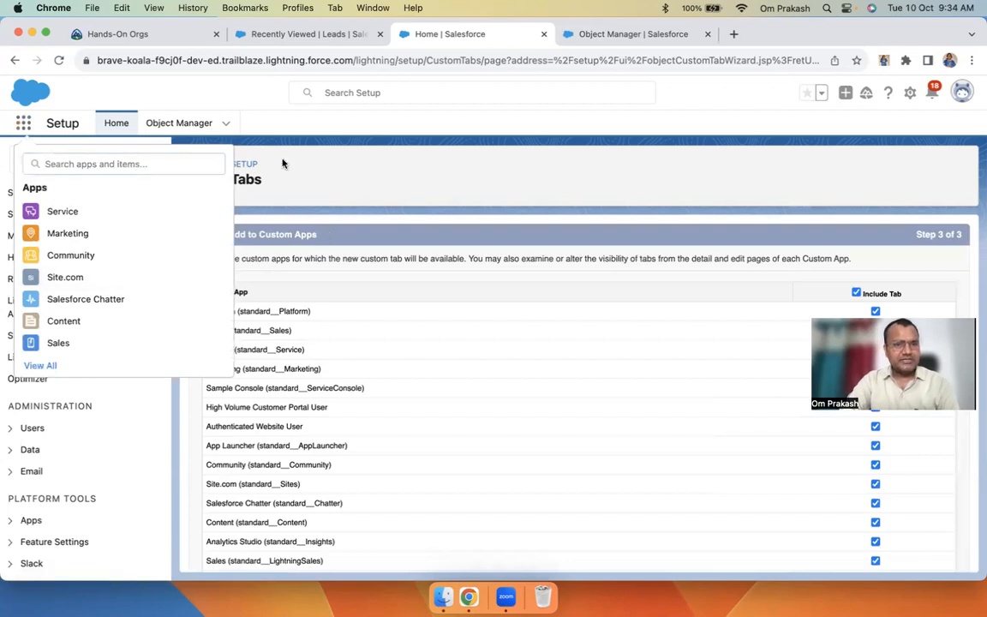
key("Escape")
left_click_drag(203, 310, 334, 563)
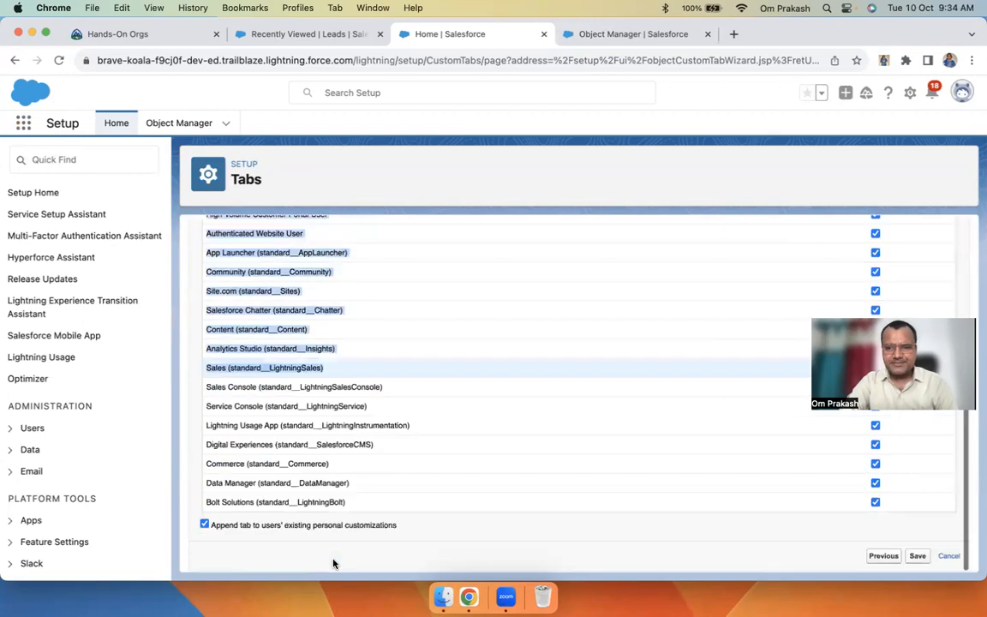
scroll(876, 302, "up", 4)
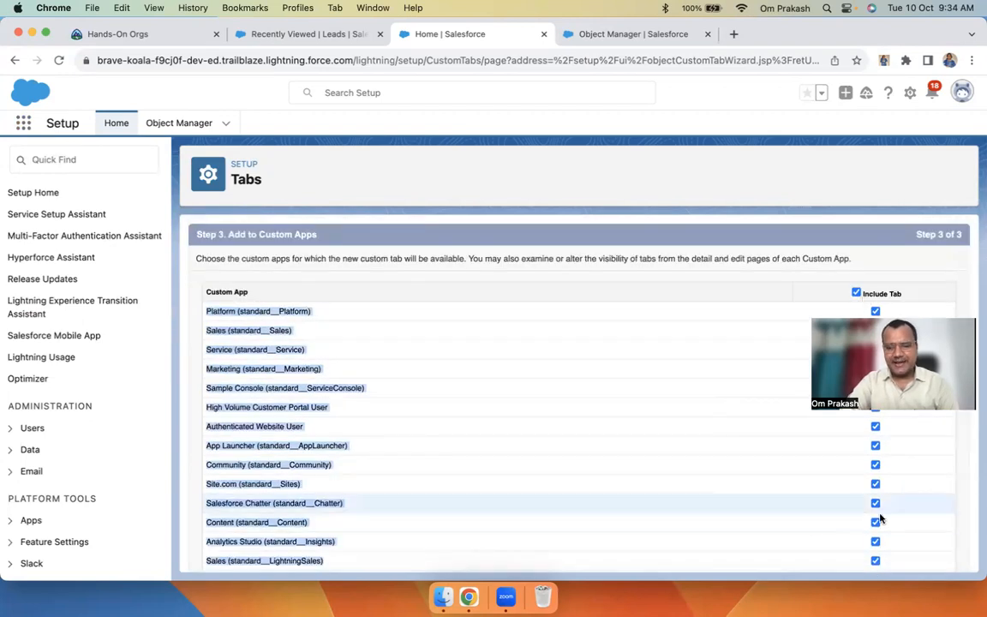
scroll(762, 520, "down", 3)
left_click(917, 556)
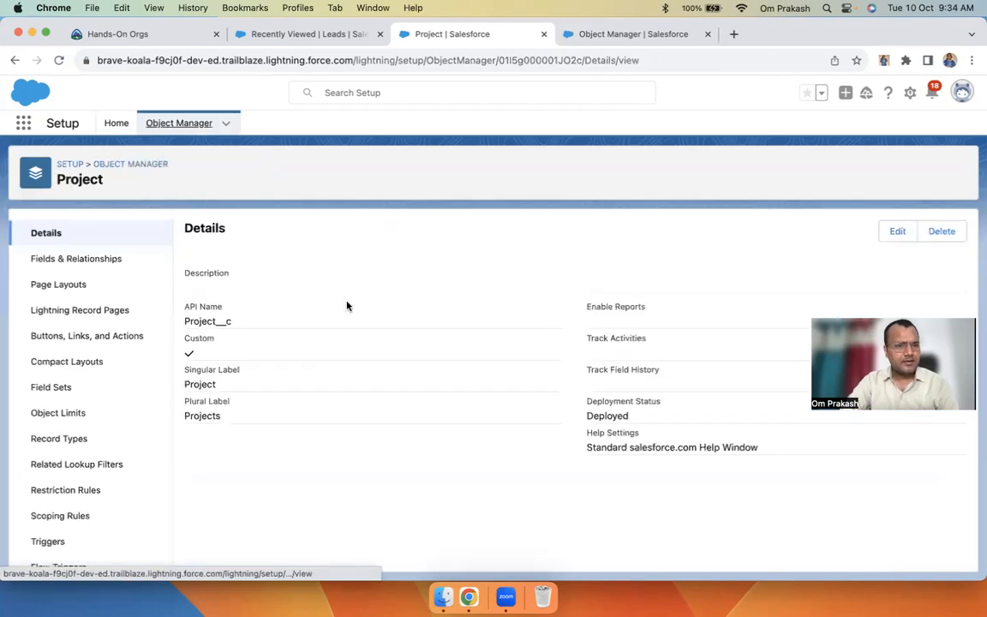
Reload Leads, open Projects through the App Launcher search 'pro', and start a new Project record
left_click(299, 36)
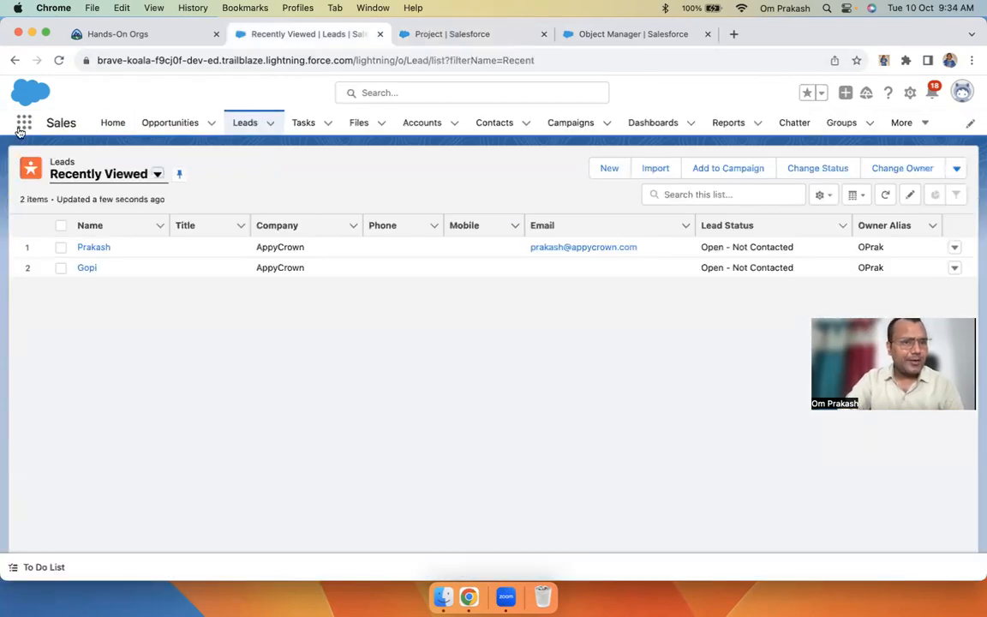
left_click(56, 65)
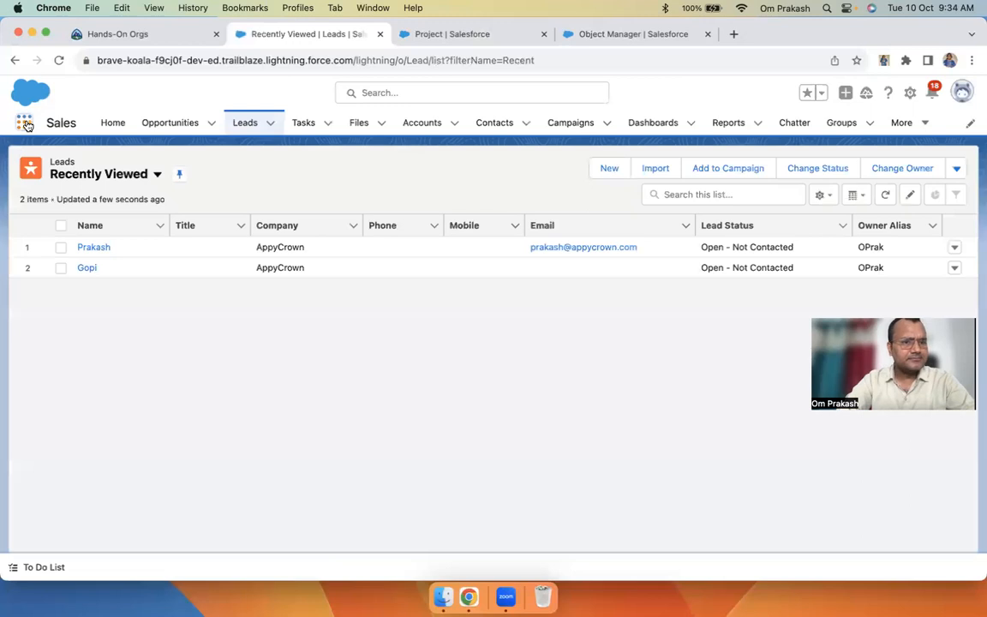
left_click(25, 124)
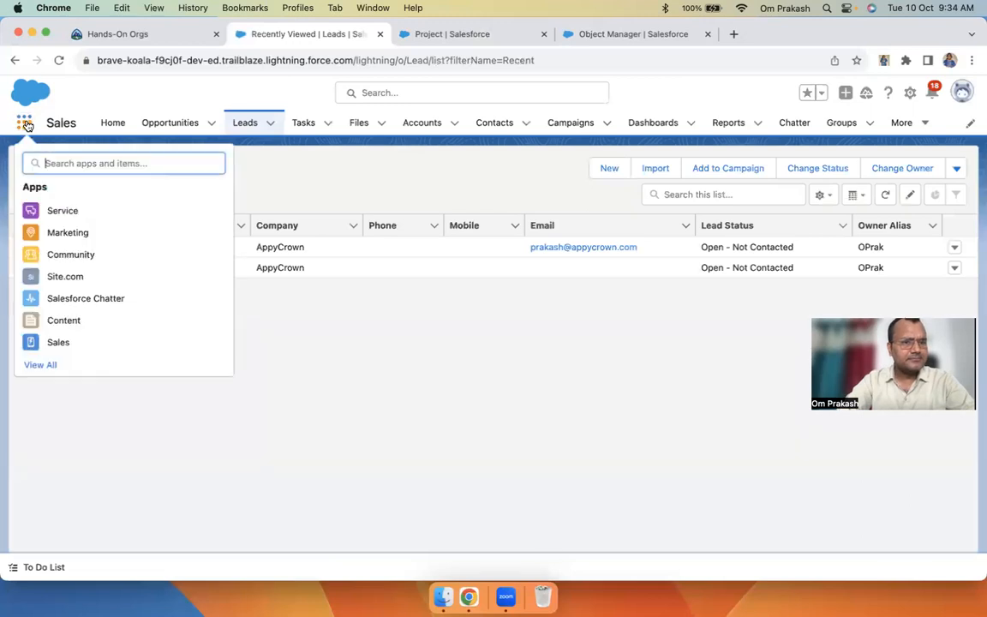
type("pro")
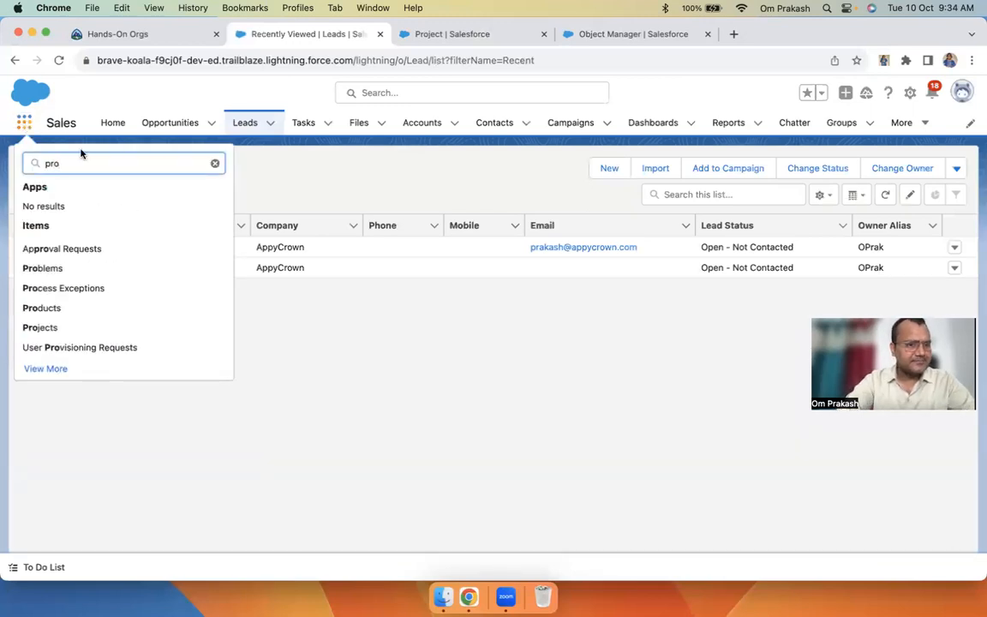
left_click(39, 328)
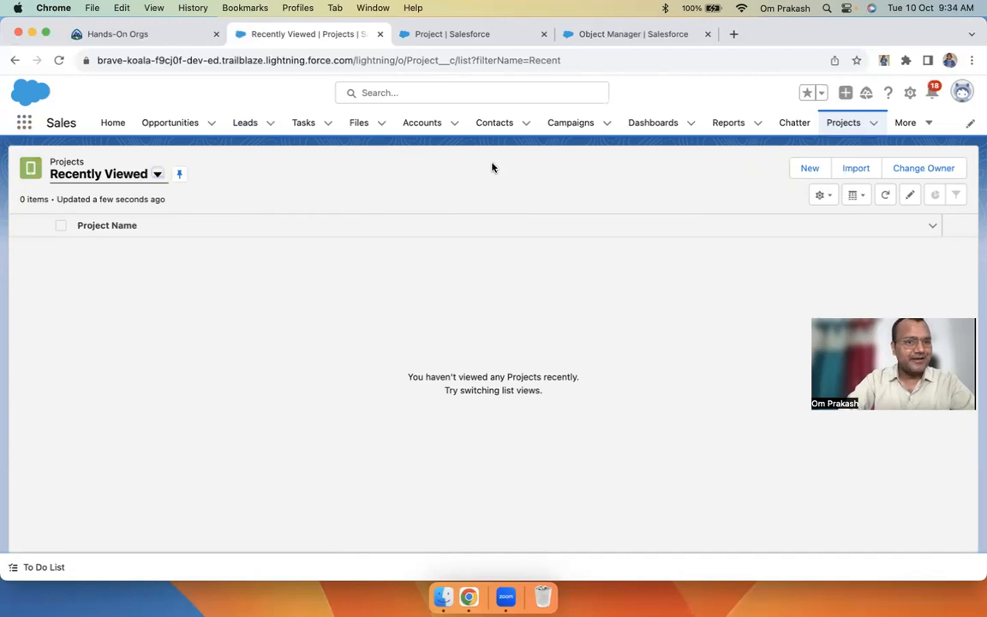
left_click(245, 123)
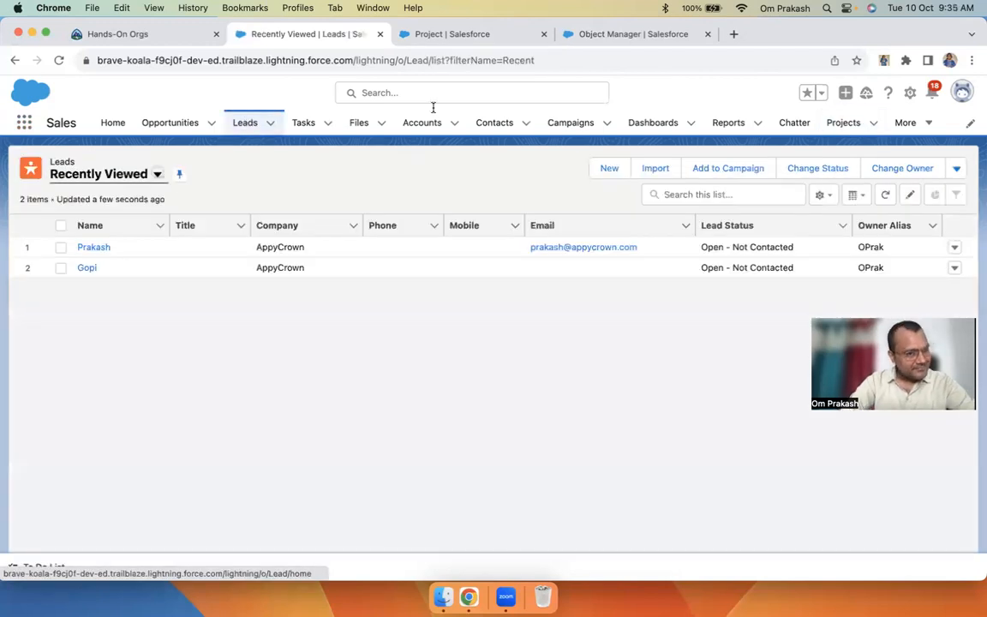
left_click(844, 127)
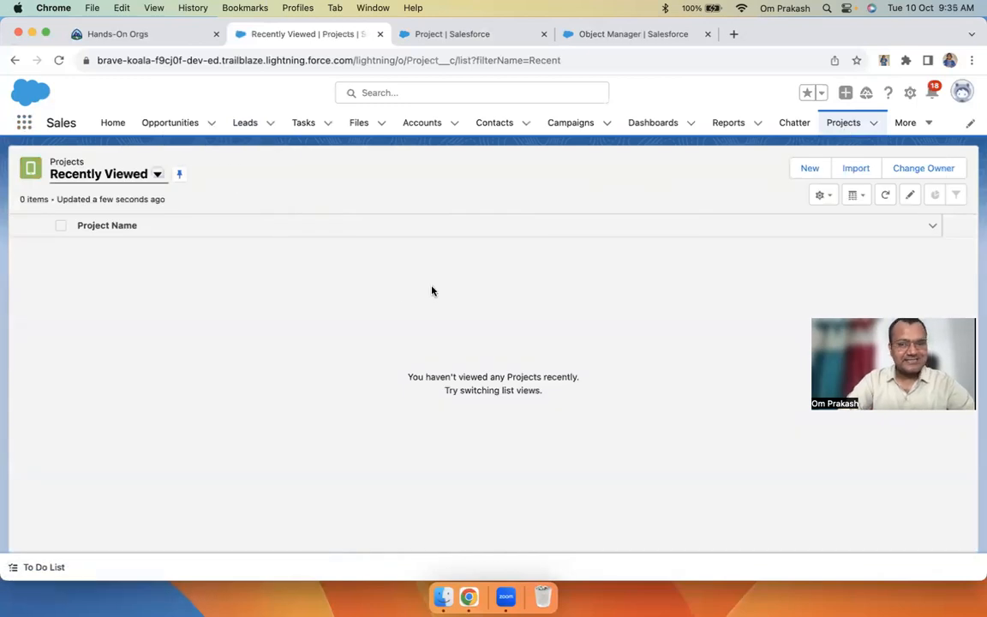
left_click(810, 169)
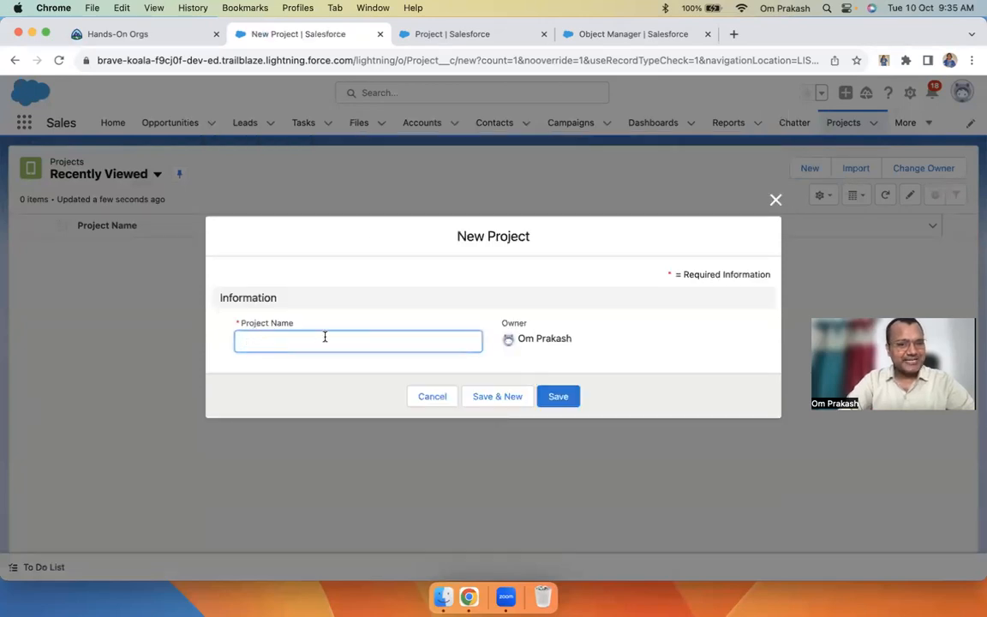
Check Project Name's 'Complete this field.' message, then go to the Project object's setup details
left_click_drag(229, 332, 507, 331)
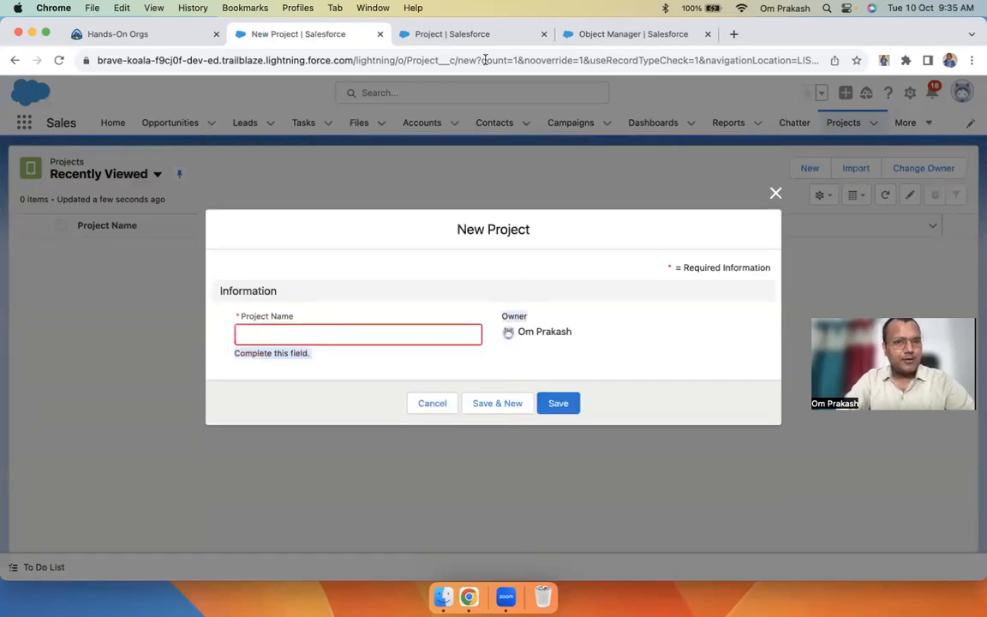
left_click(461, 38)
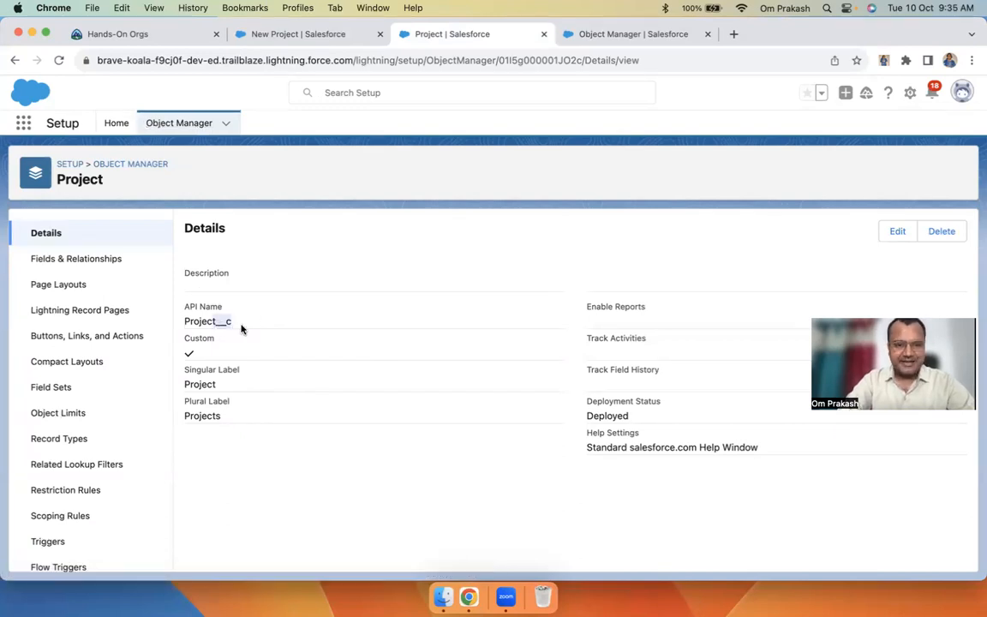
Search the Project details page for the '__c' API name suffix
left_click(183, 330)
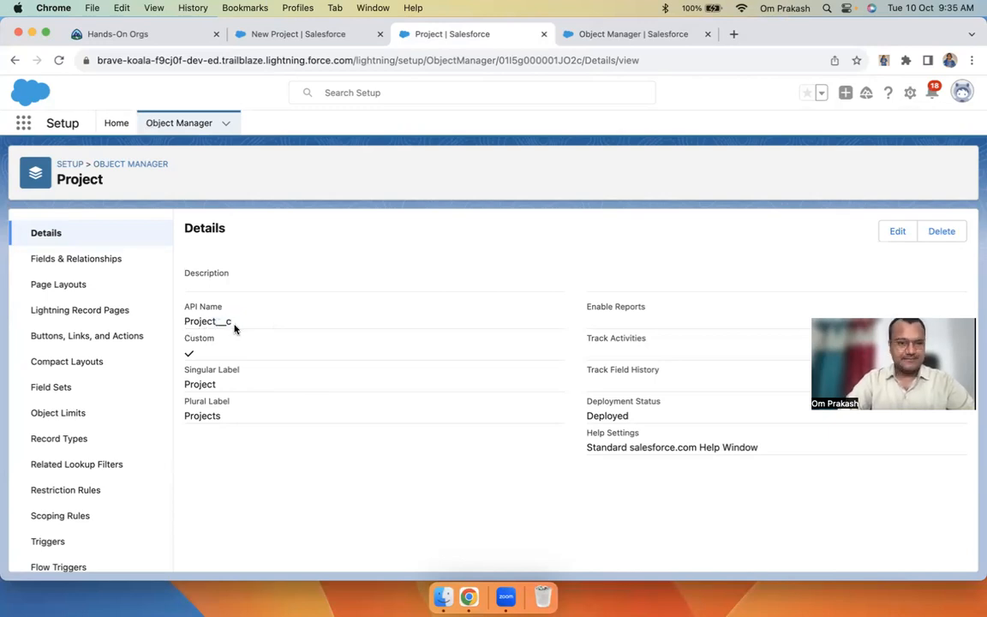
key("super+f")
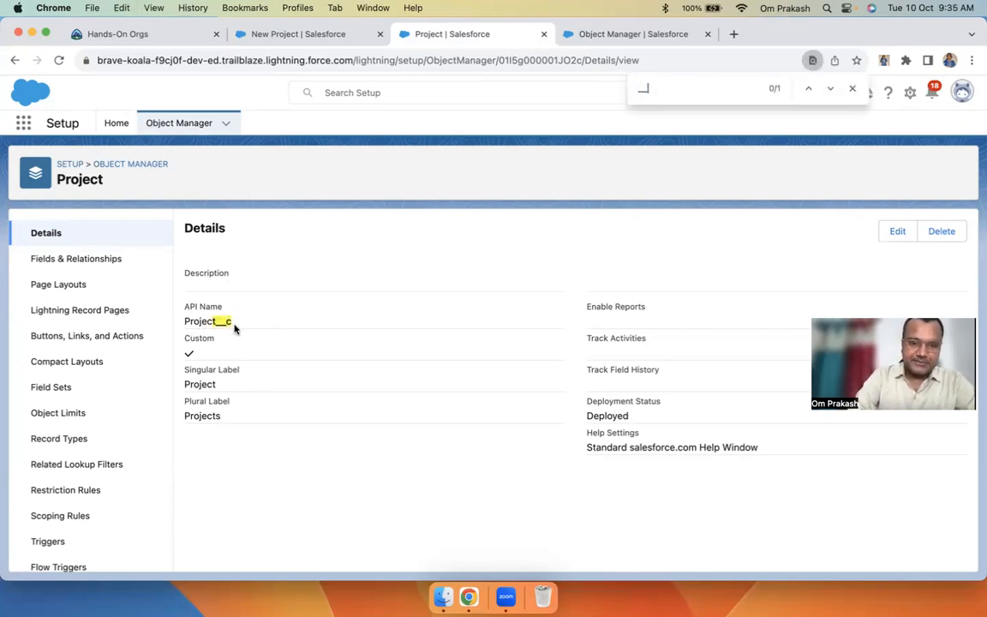
type("c")
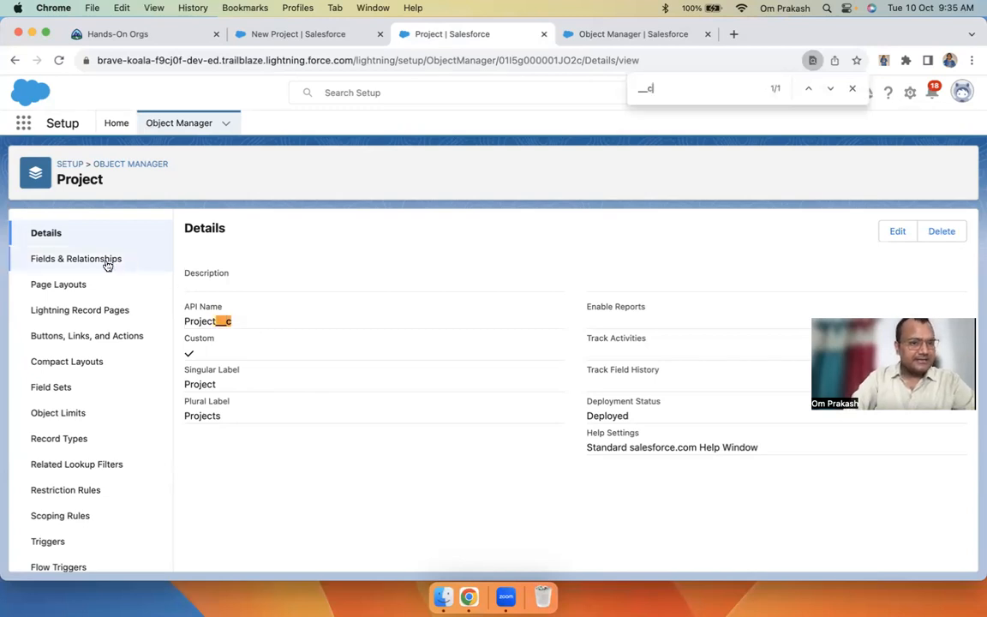
Review the four Project fields, including Project Name Text(80), under Fields & Relationships
left_click(67, 262)
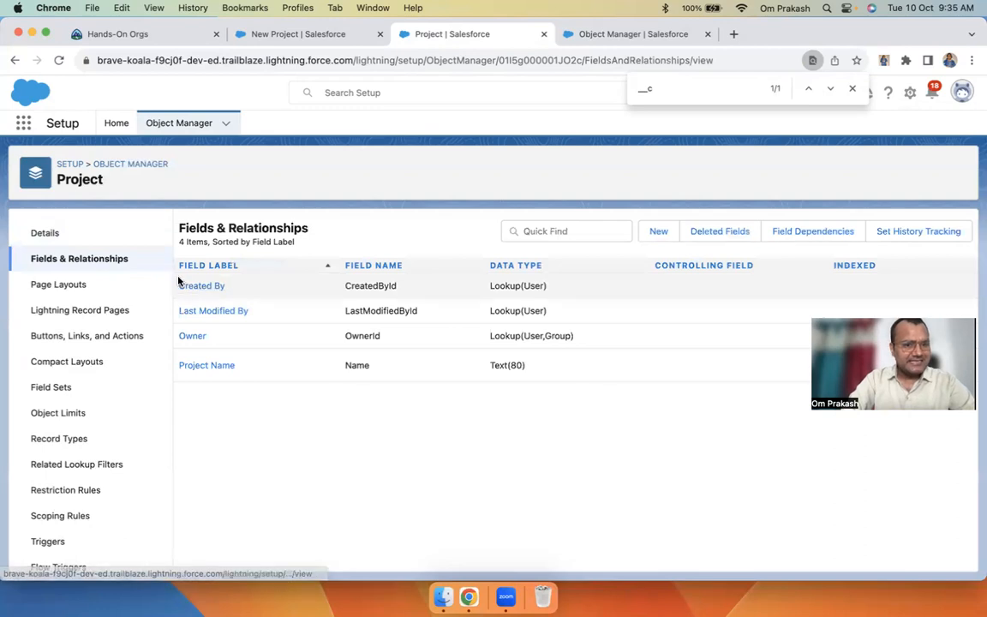
left_click_drag(180, 286, 409, 367)
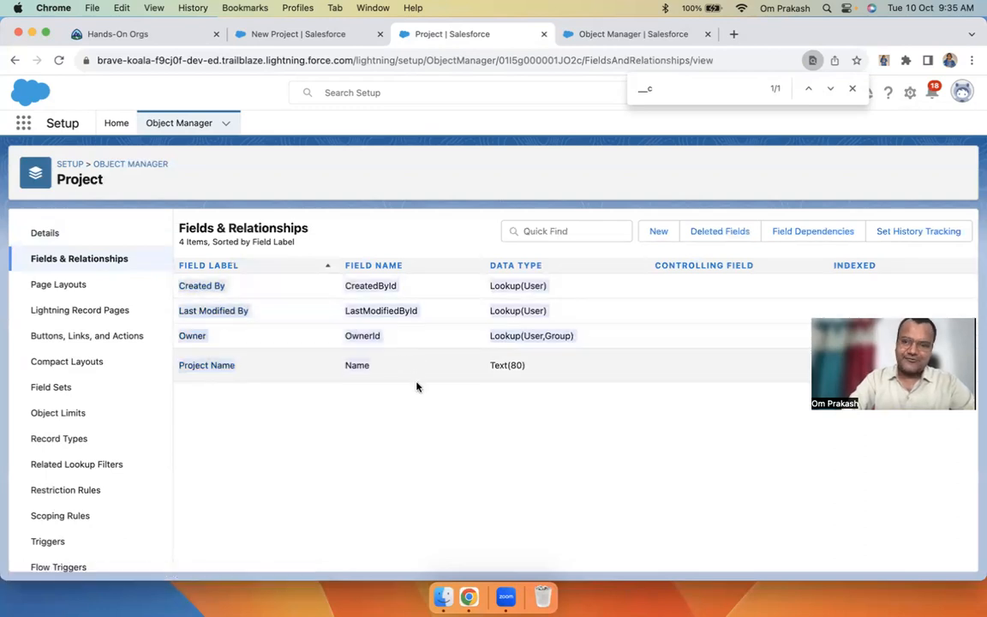
left_click(417, 391)
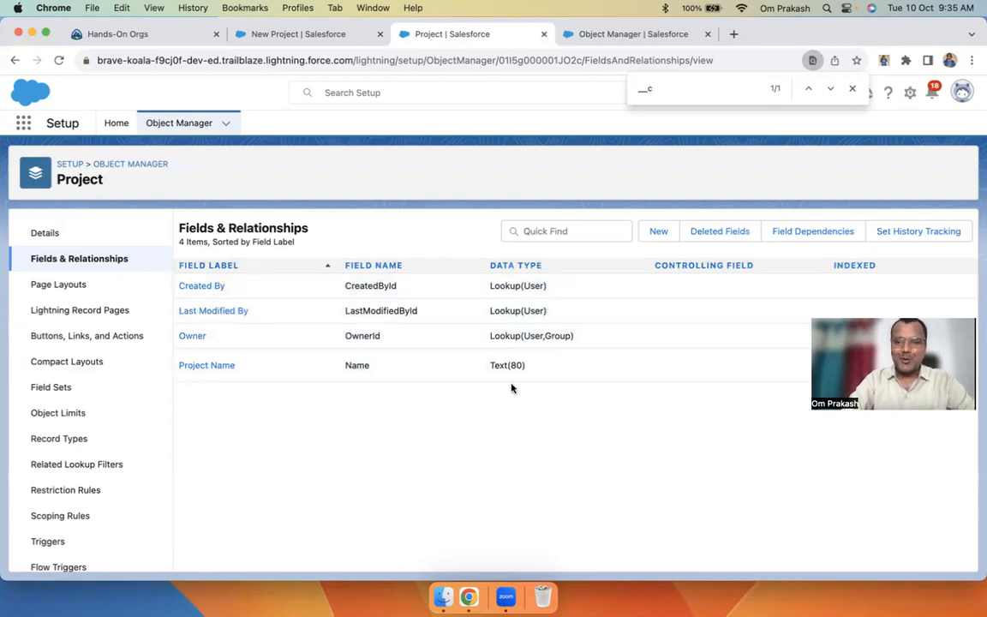
double_click(388, 301)
left_click(378, 285)
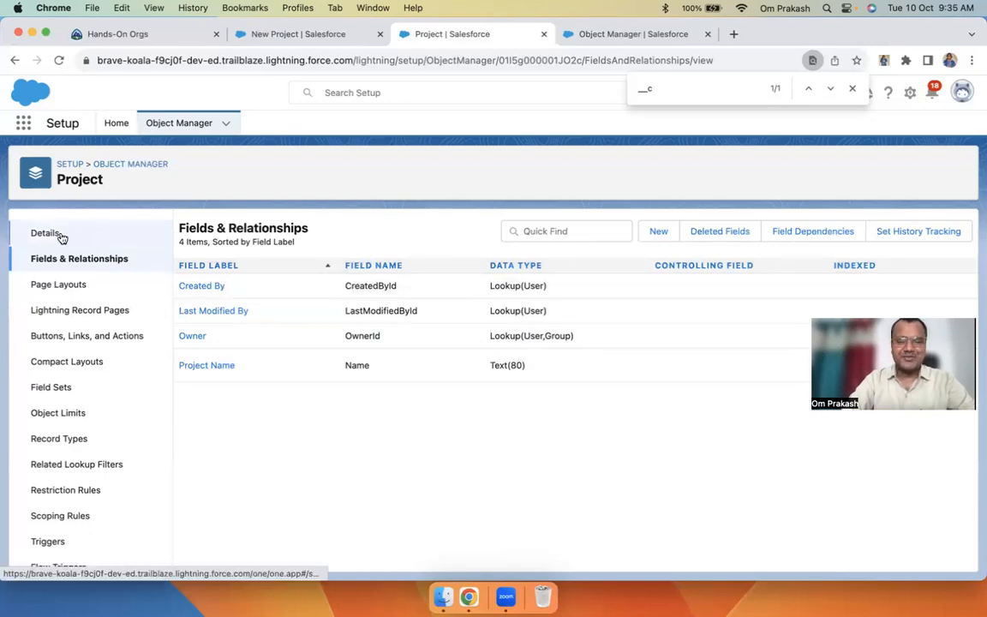
left_click(295, 34)
Create and save a Project record named 'Demo Project'
left_click(271, 332)
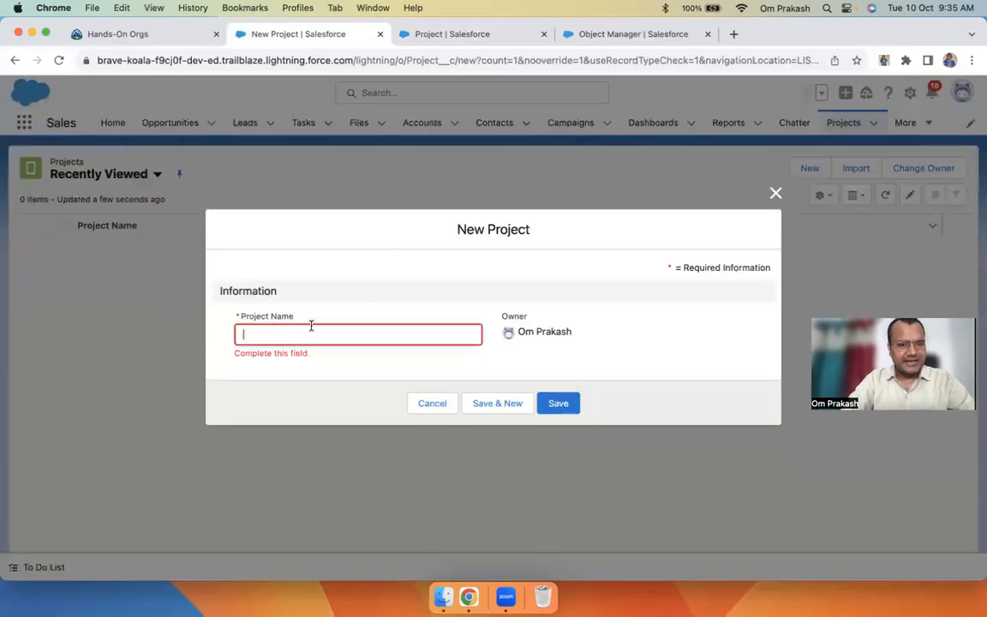
type("De")
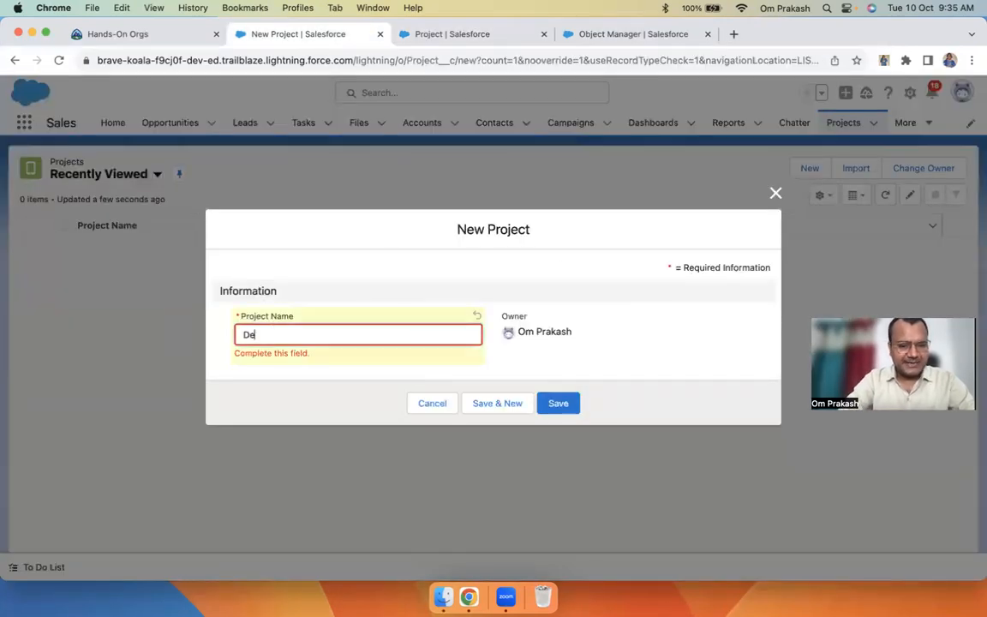
type("mo Pre")
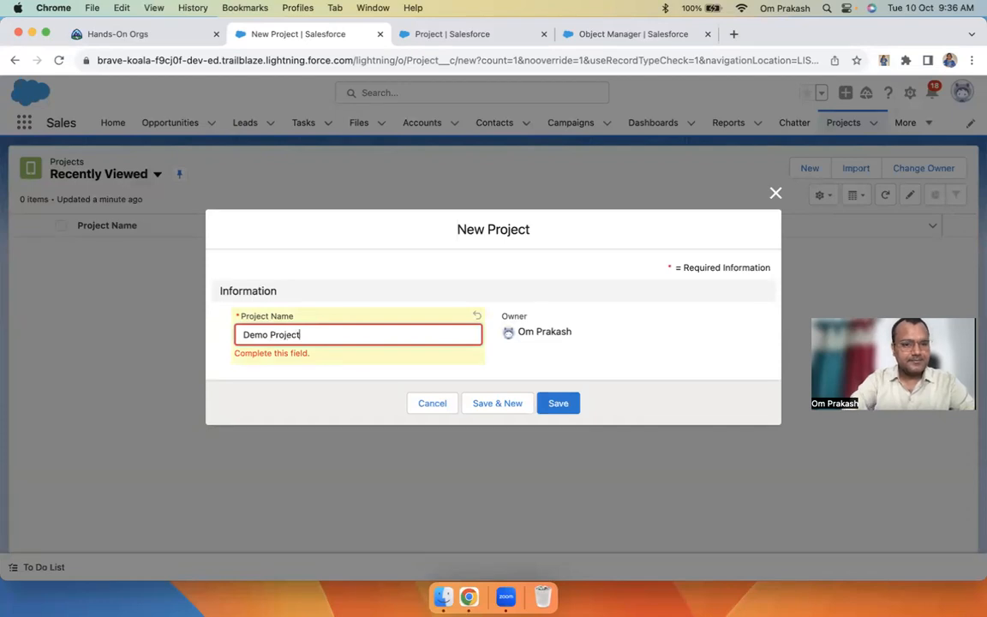
left_click(556, 404)
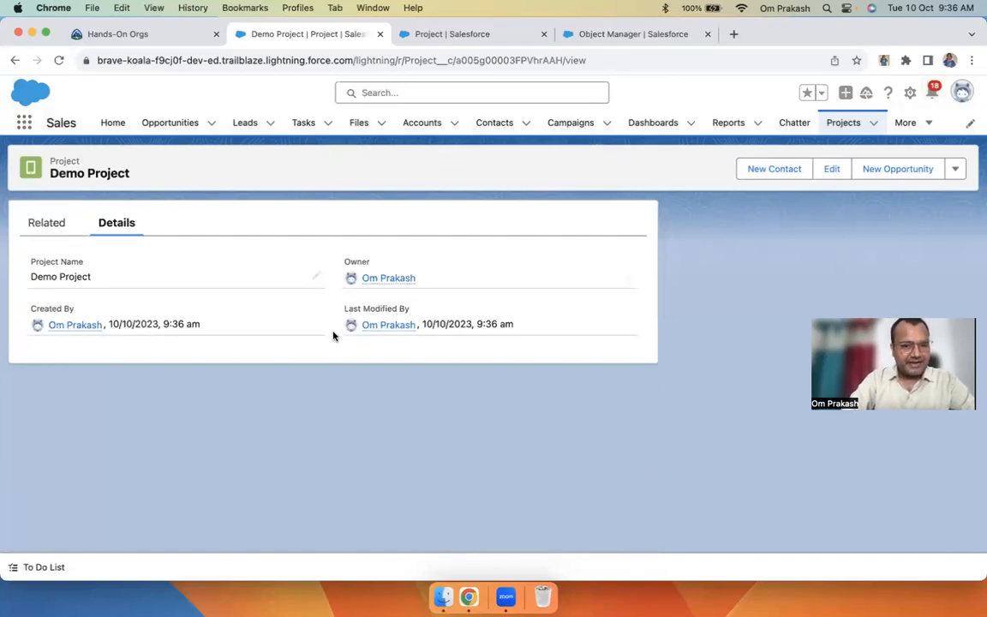
Open and cancel another New Project form, then return to the Project fields setup page
left_click(448, 34)
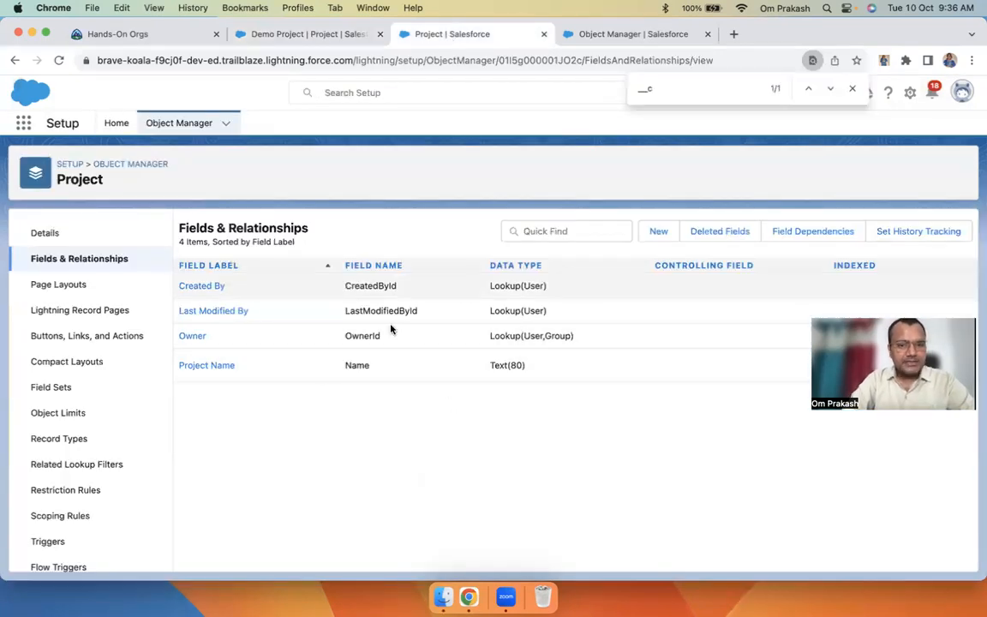
left_click(309, 34)
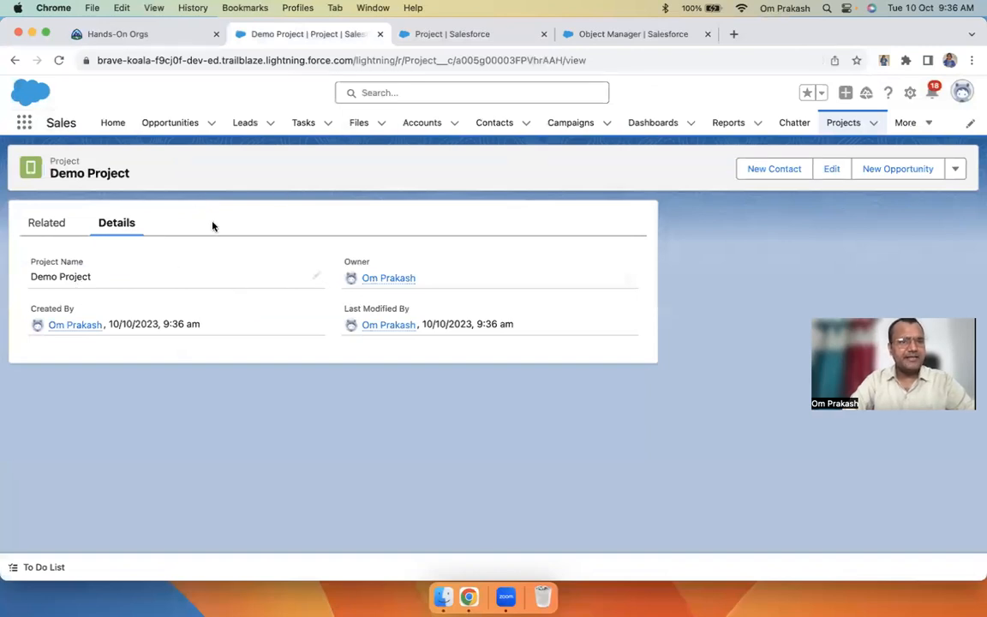
left_click(843, 122)
left_click(810, 169)
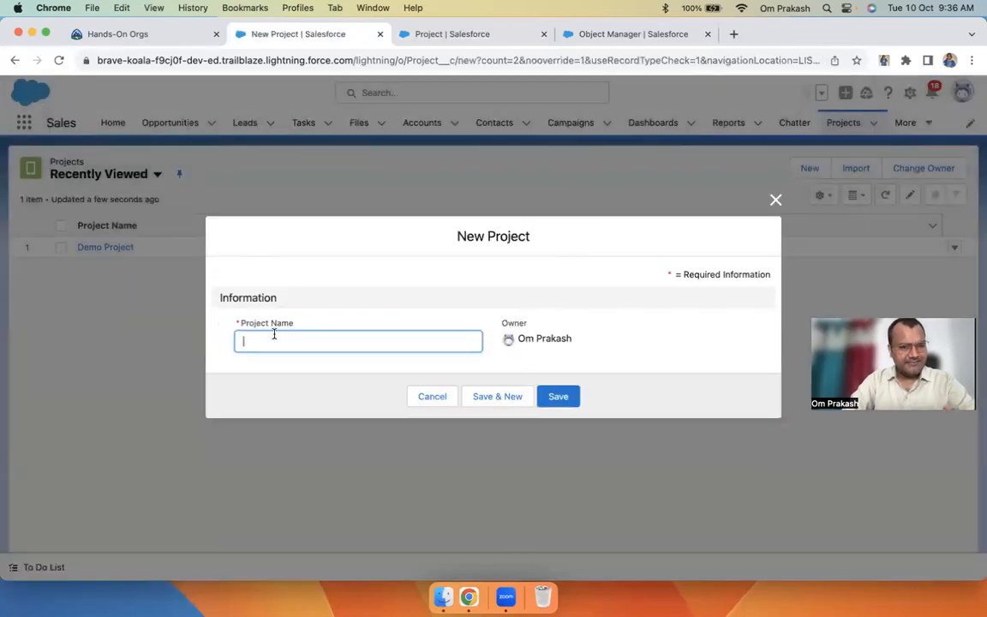
left_click(442, 398)
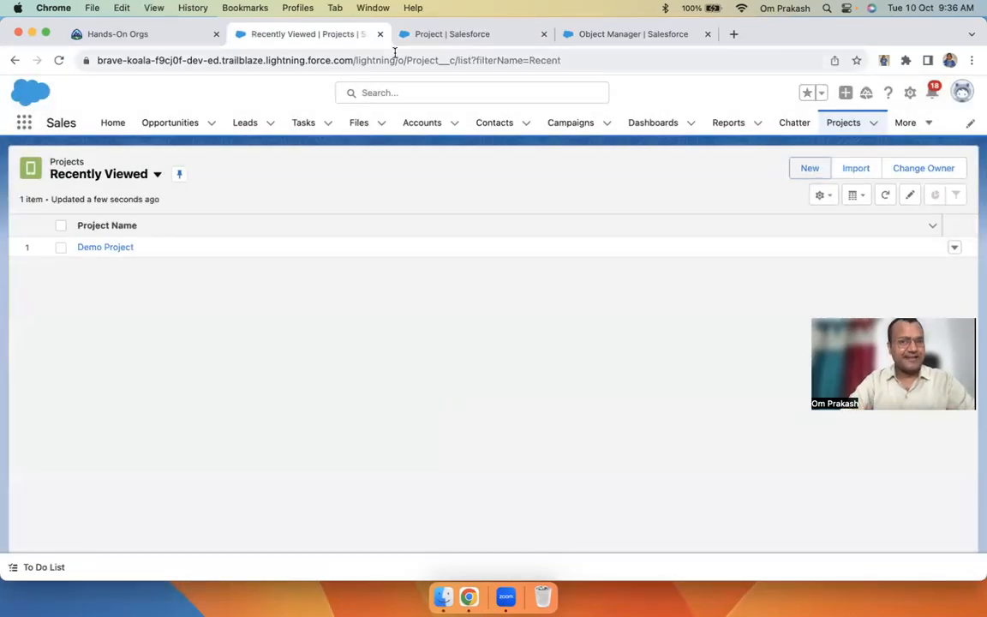
left_click(445, 34)
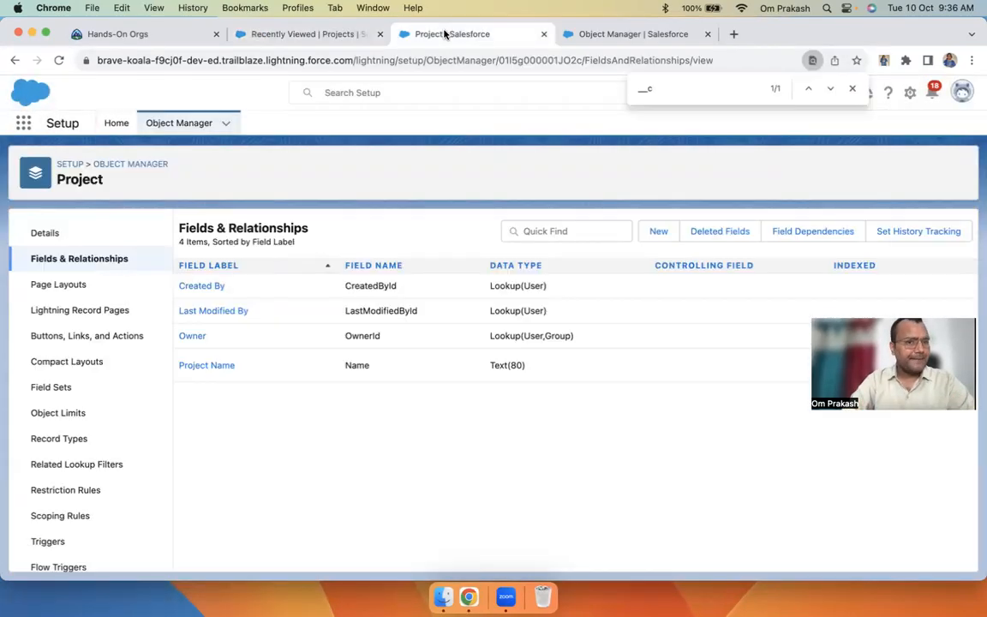
Browse the full Object Manager list and focus Quick Find to filter for 'lead'
left_click(192, 124)
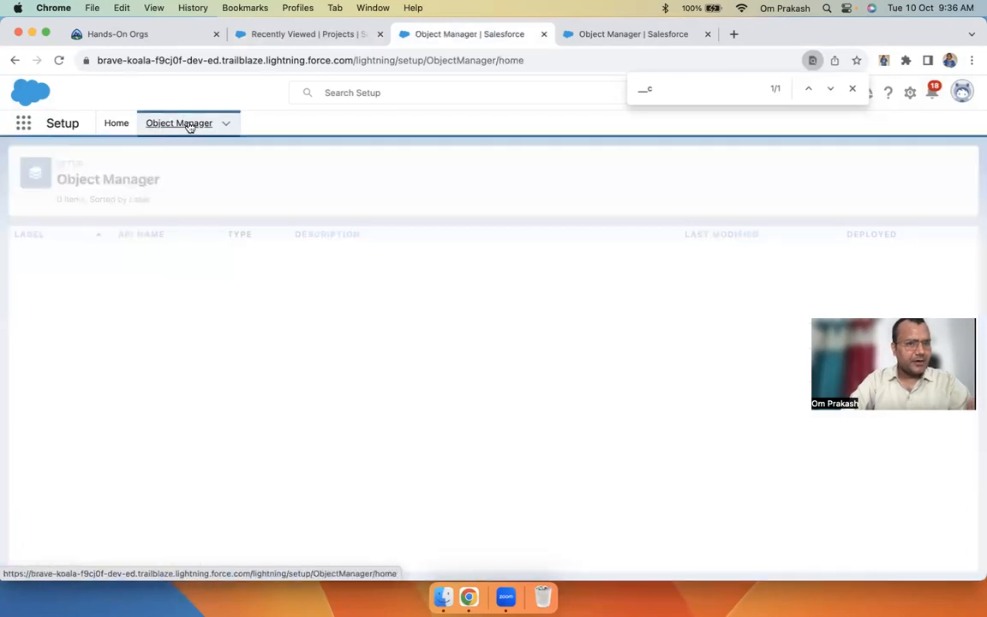
scroll(343, 342, "down", 15)
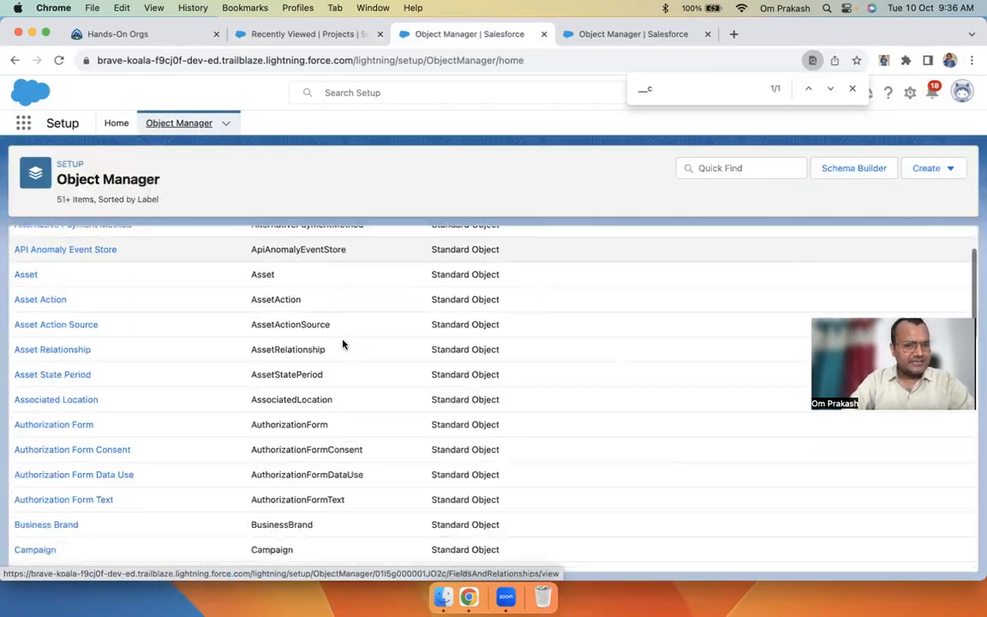
scroll(342, 344, "down", 15)
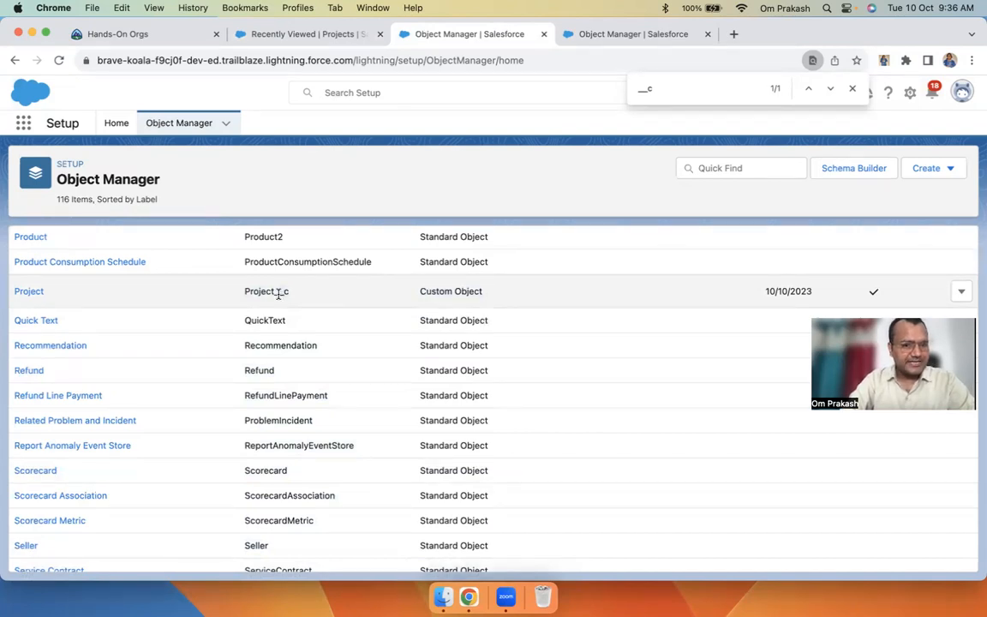
scroll(414, 342, "up", 15)
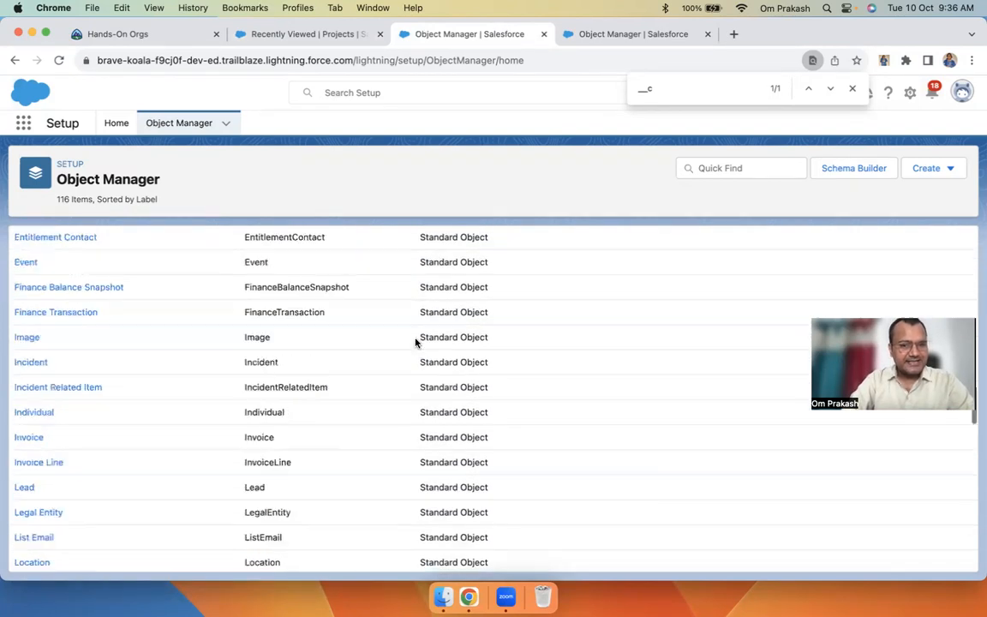
scroll(427, 286, "up", 10)
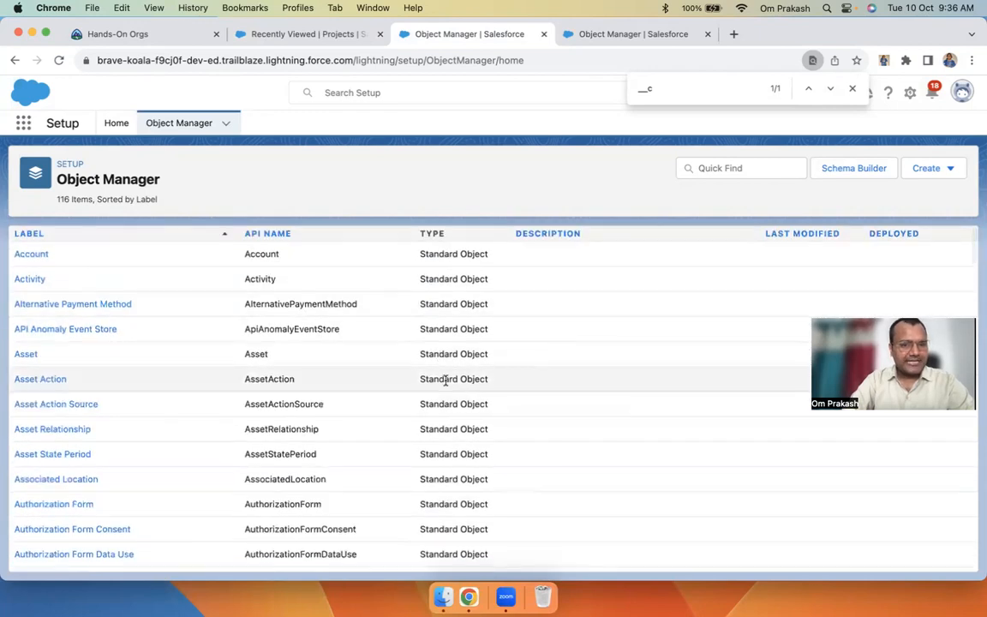
scroll(445, 378, "down", 20)
scroll(444, 381, "up", 5)
scroll(446, 382, "down", 2)
scroll(240, 334, "up", 3)
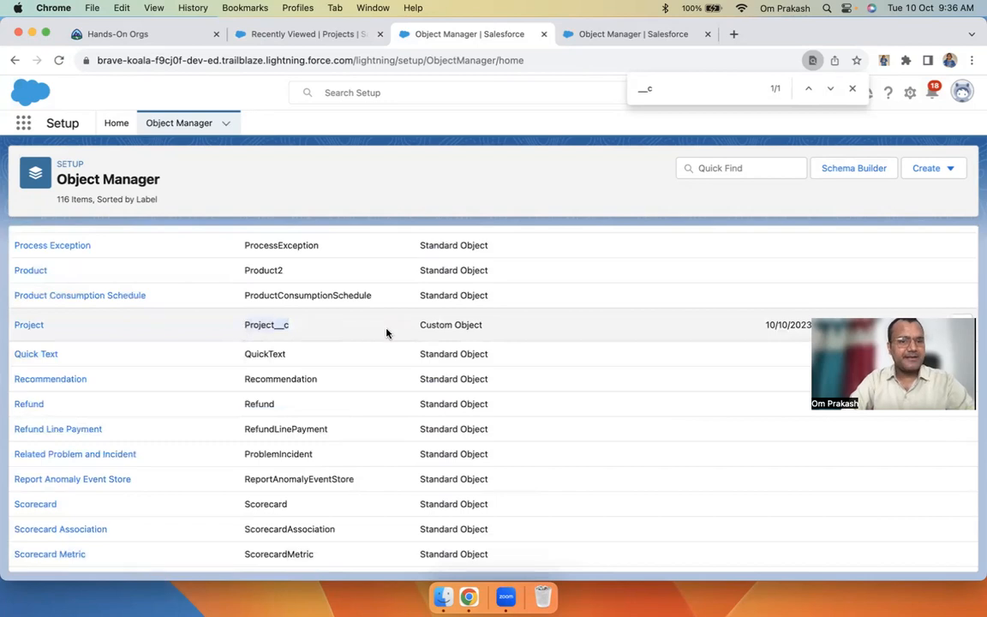
scroll(388, 333, "up", 20)
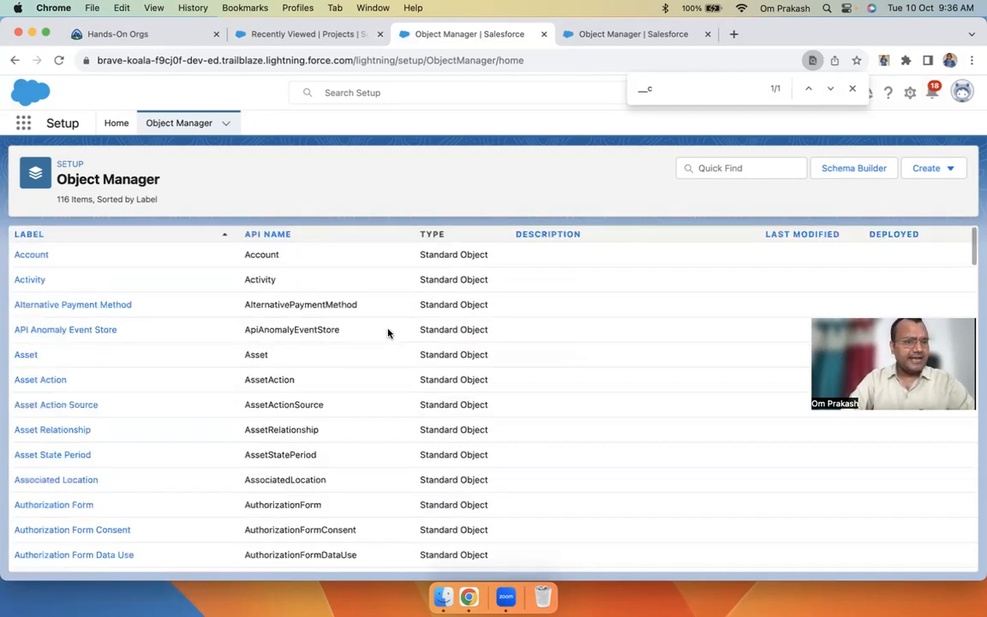
left_click(699, 168)
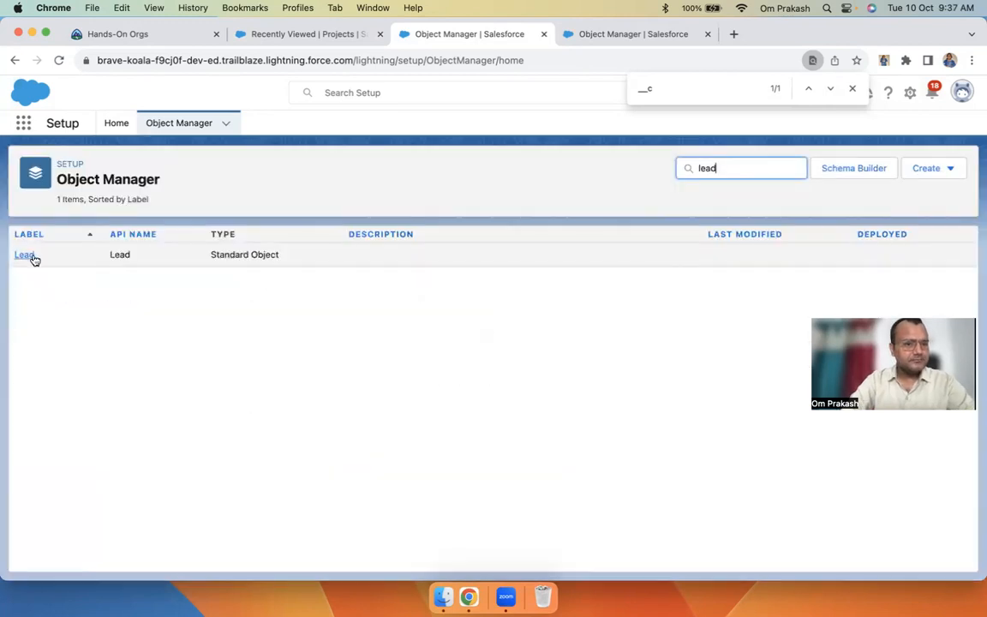
View the Lead object's Fields & Relationships, then return to Object Manager
left_click(29, 256)
left_click(73, 259)
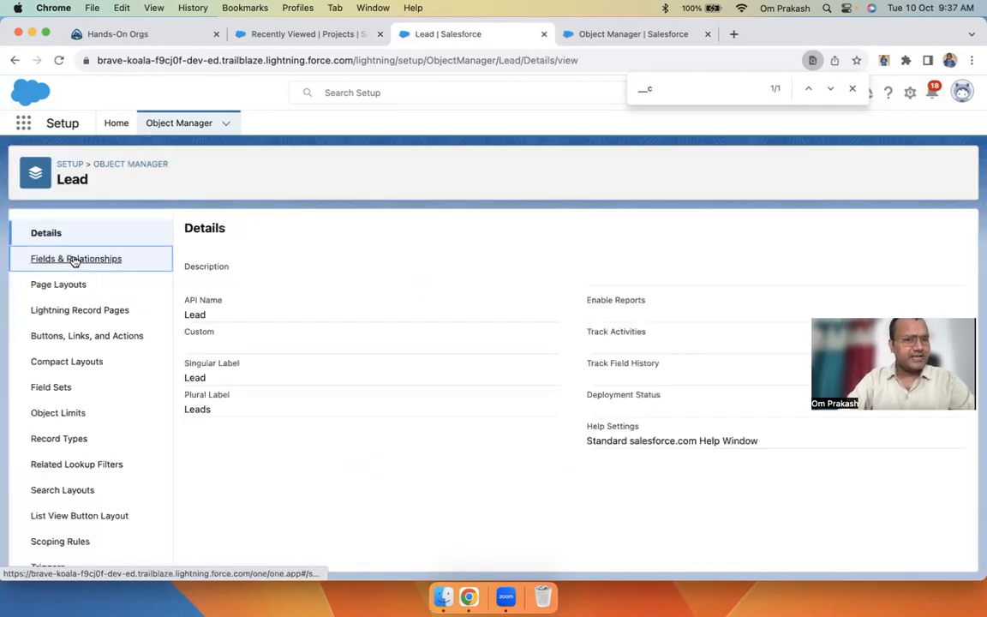
scroll(425, 360, "down", 10)
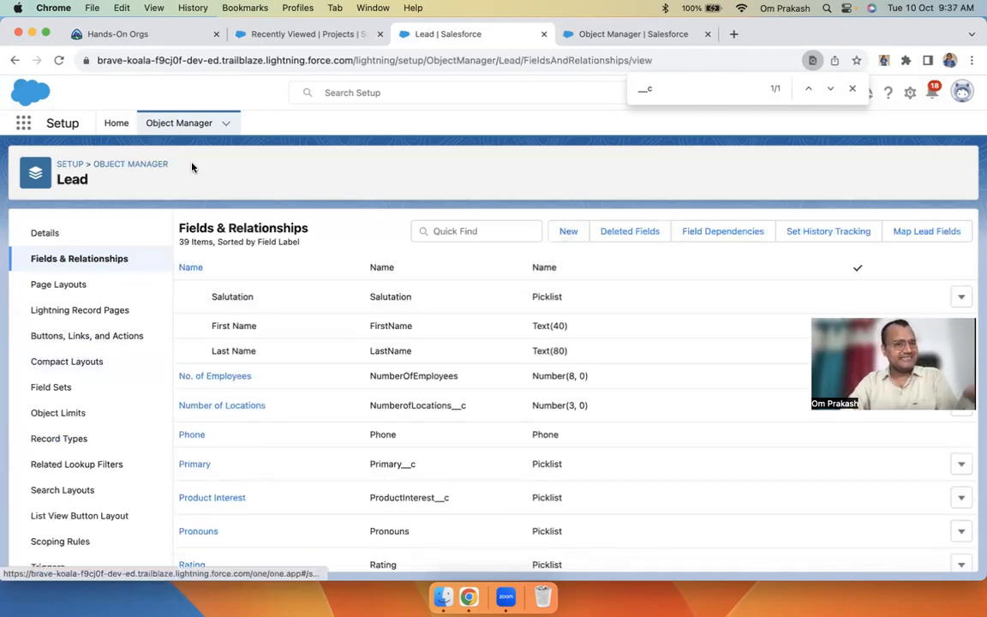
left_click(164, 120)
Search 'pro', open the Project object's fields and start a new custom field
left_click(750, 170)
type("pro")
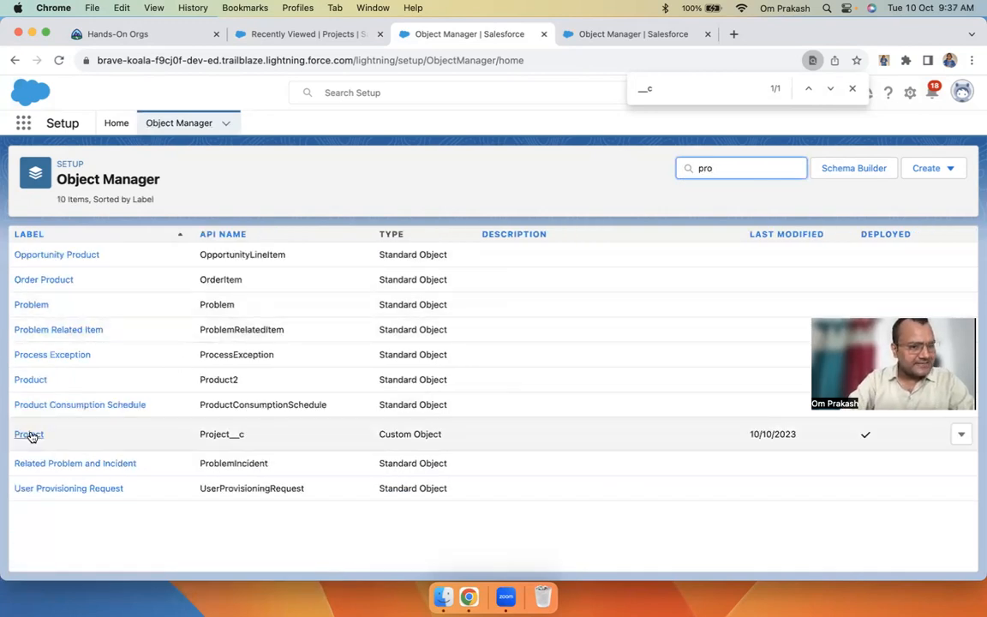
left_click(29, 434)
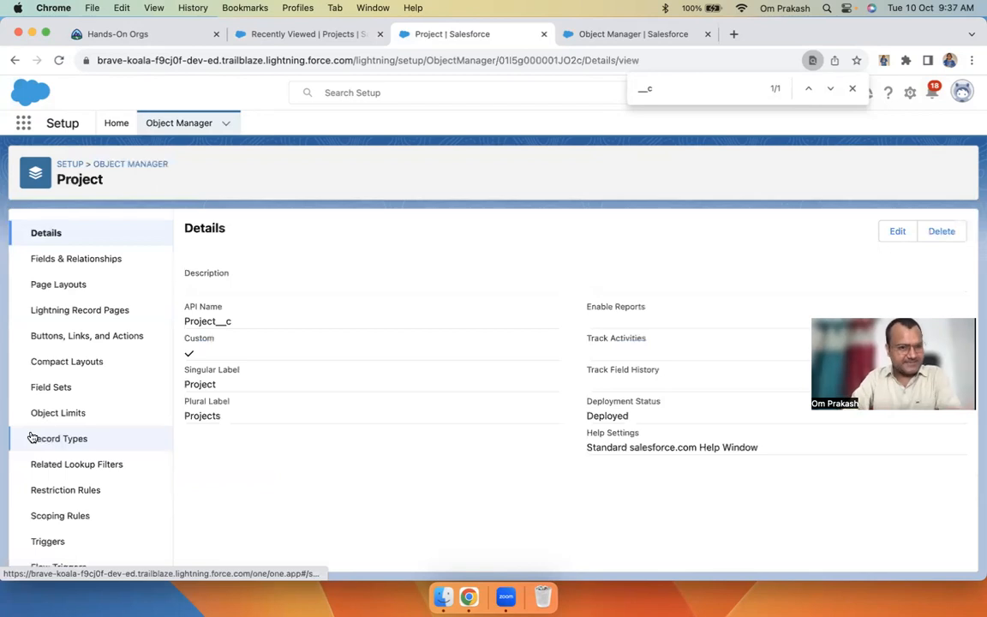
left_click(98, 262)
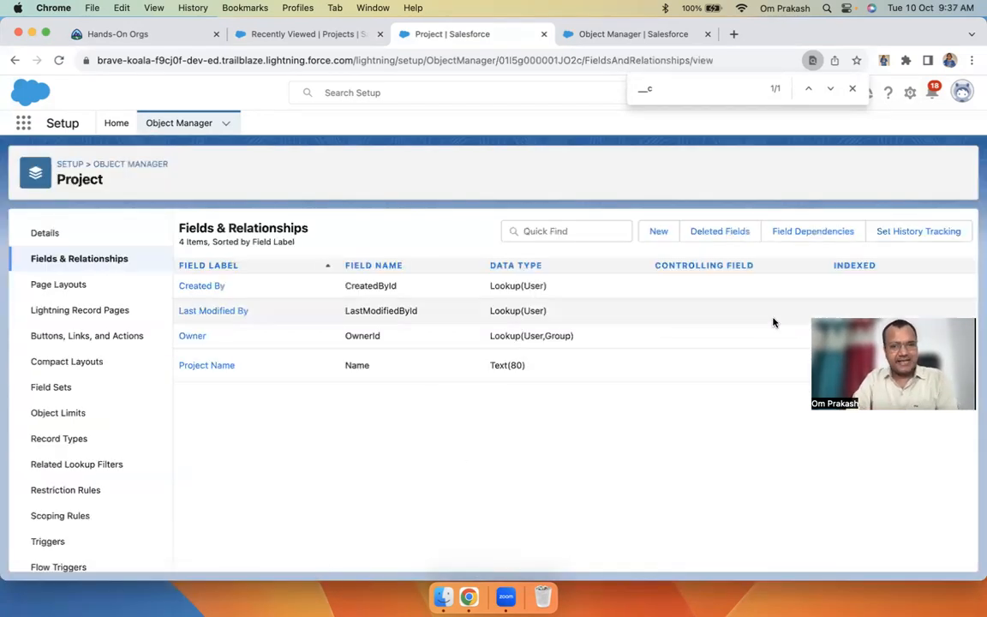
left_click(658, 232)
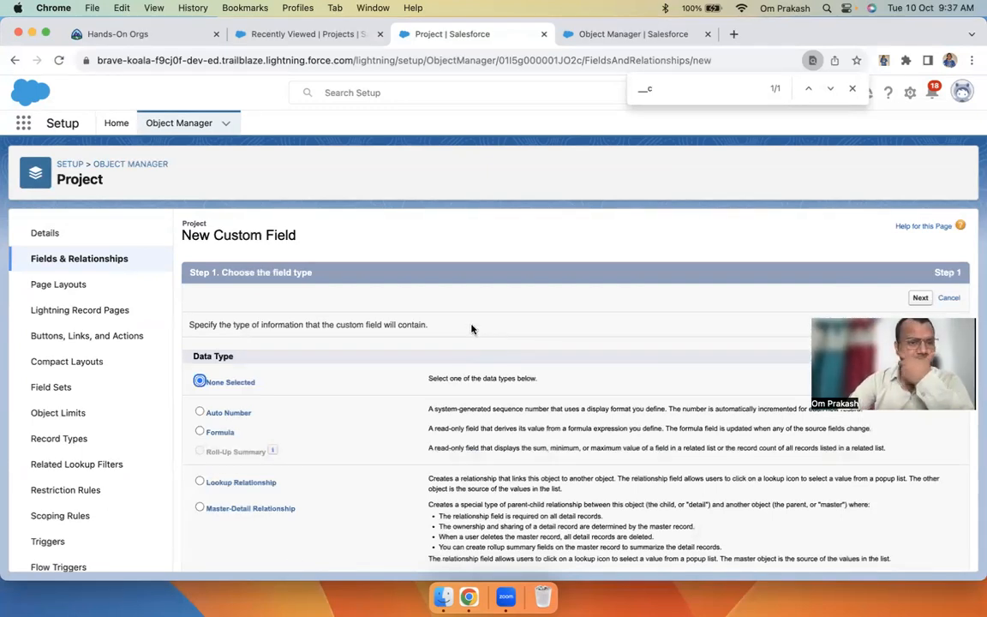
Start a new Date-type Project field labelled 'Start Date'
left_click(93, 259)
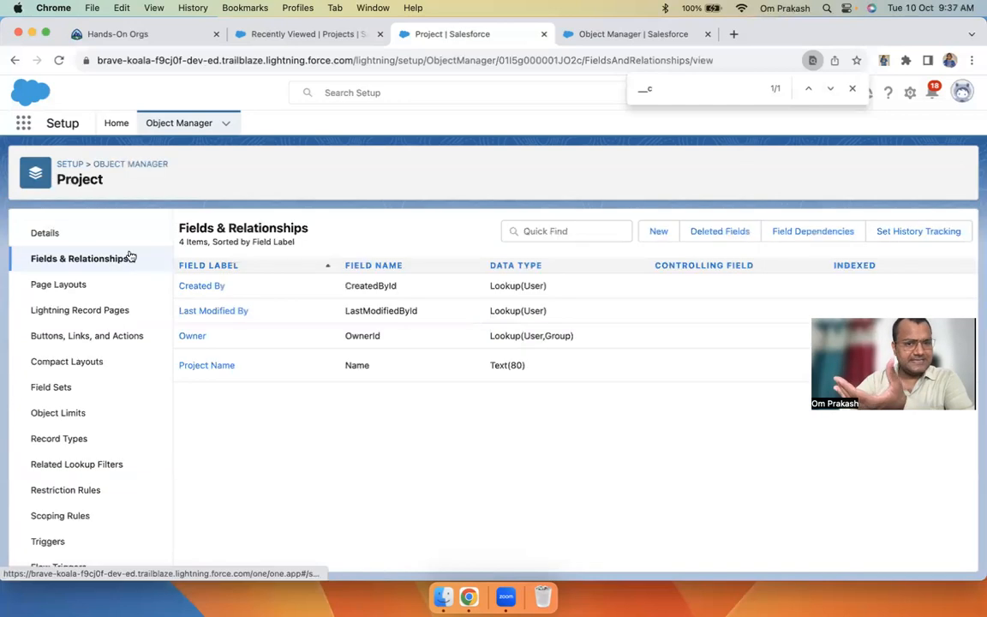
left_click(659, 229)
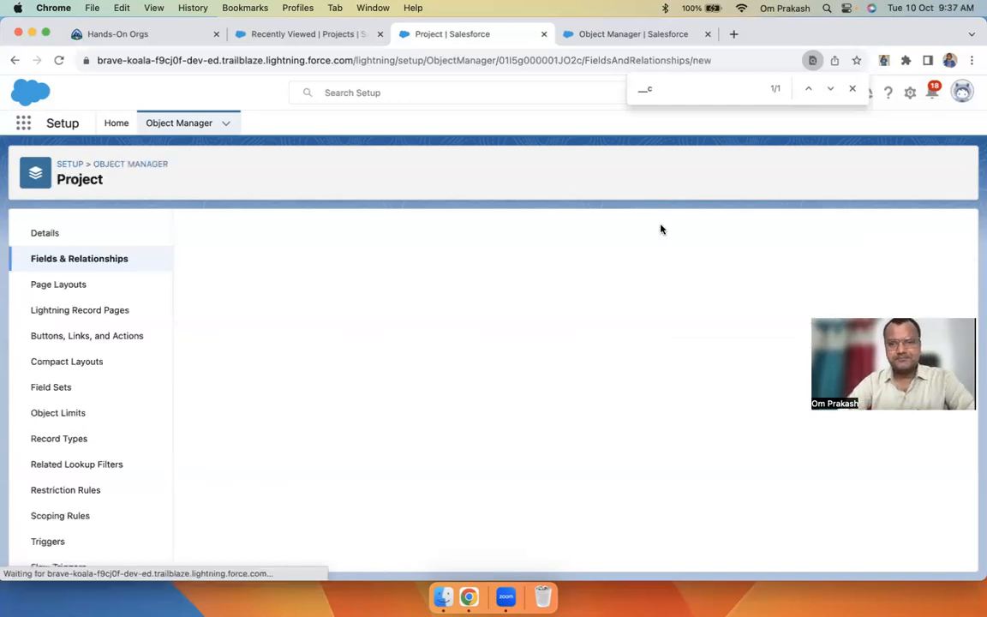
scroll(471, 426, "down", 8)
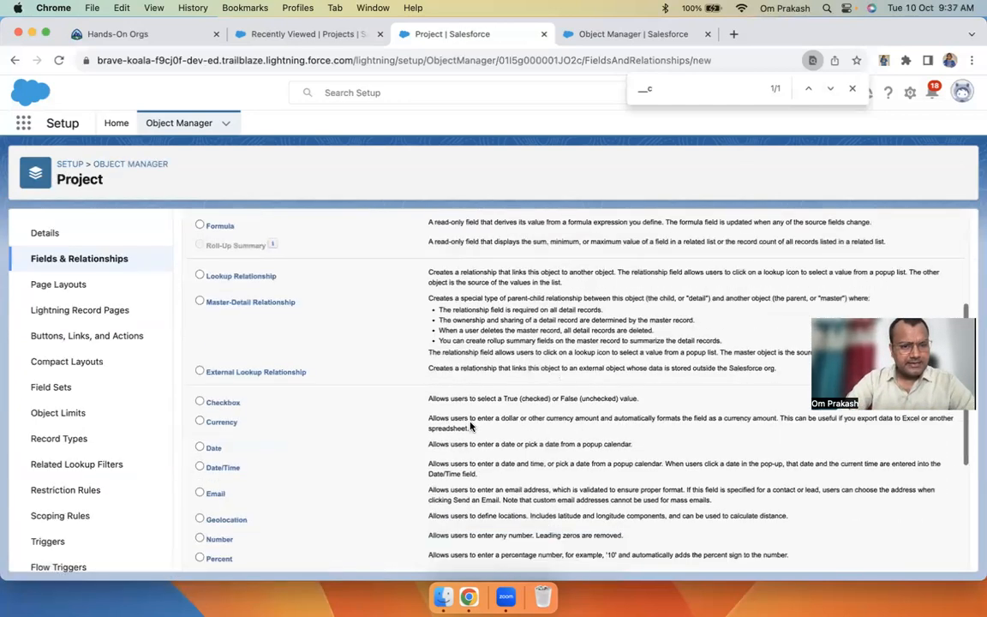
left_click(200, 263)
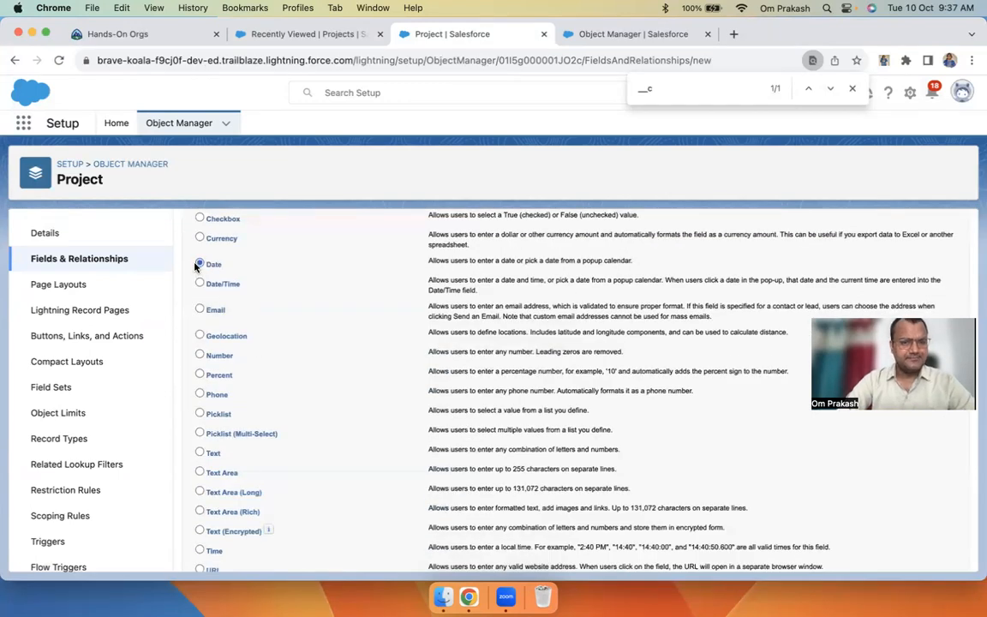
scroll(670, 360, "up", 8)
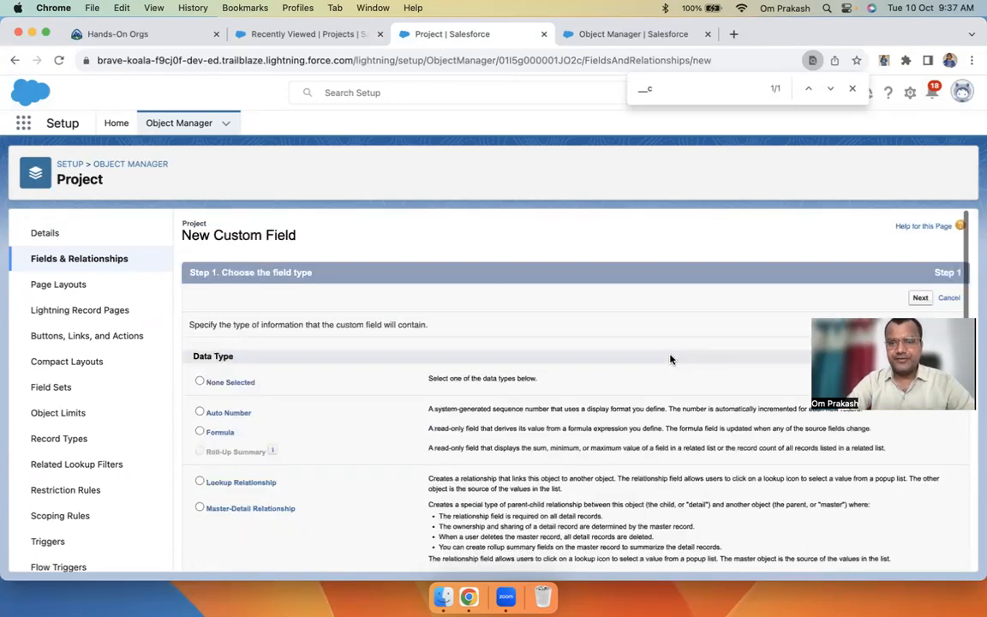
left_click(922, 298)
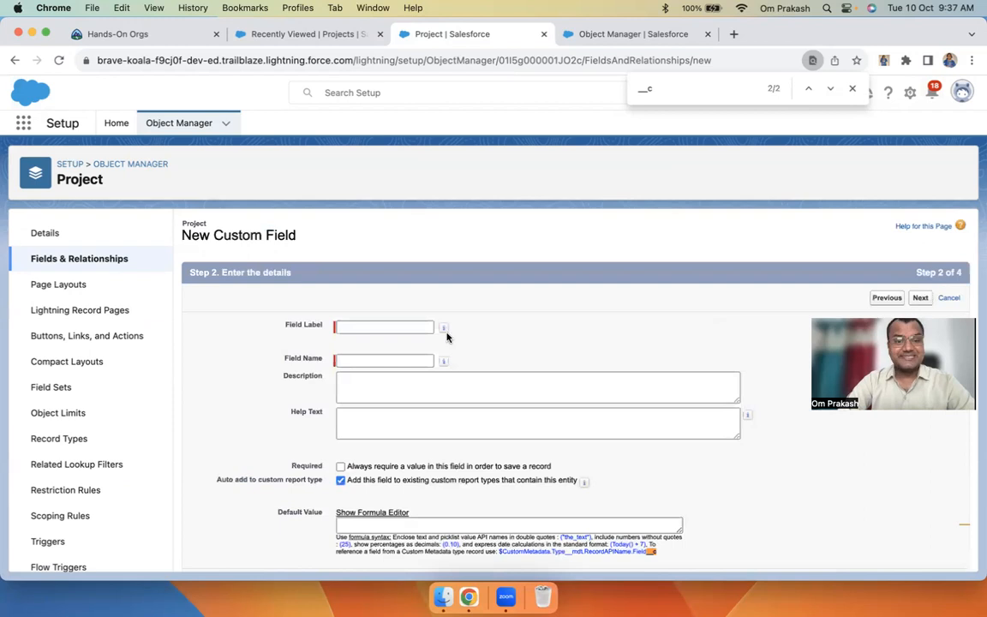
left_click(396, 326)
type("Start ")
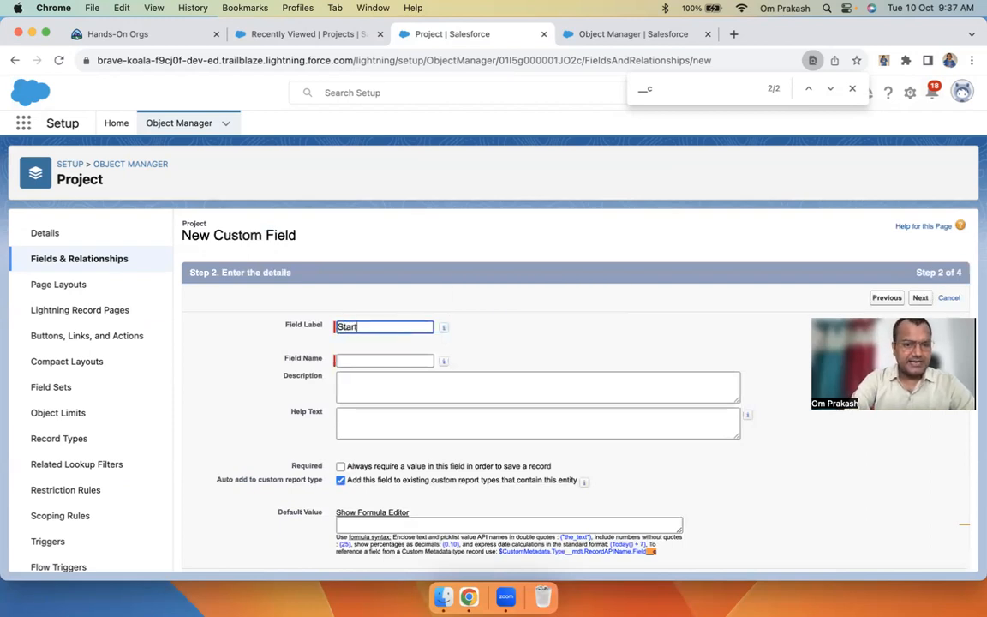
type("Date")
key("BackSpace")
key("BackSpace")
key("BackSpace")
key("BackSpace")
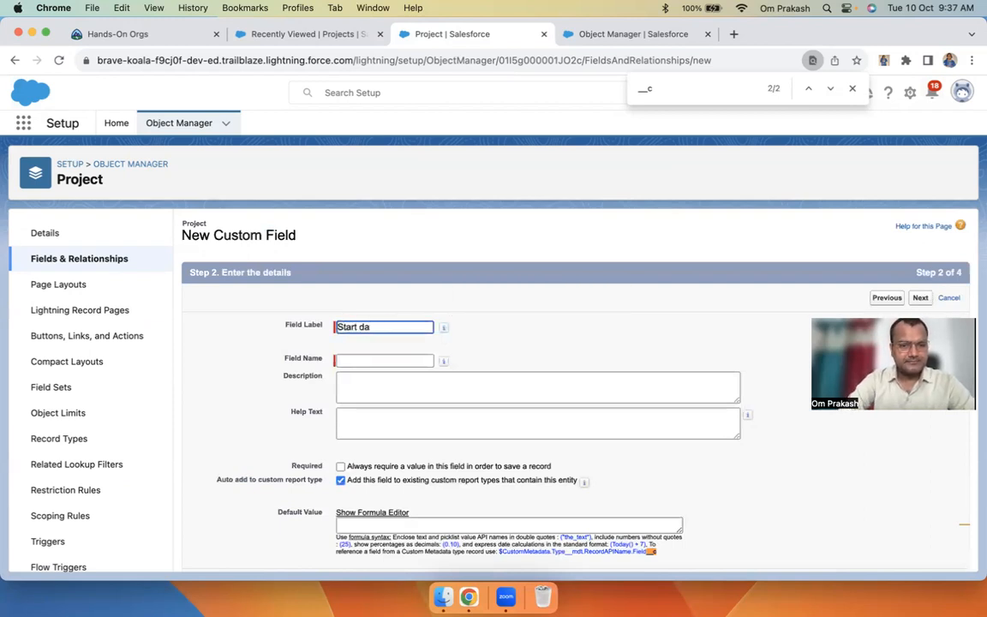
type("Date")
key("Tab")
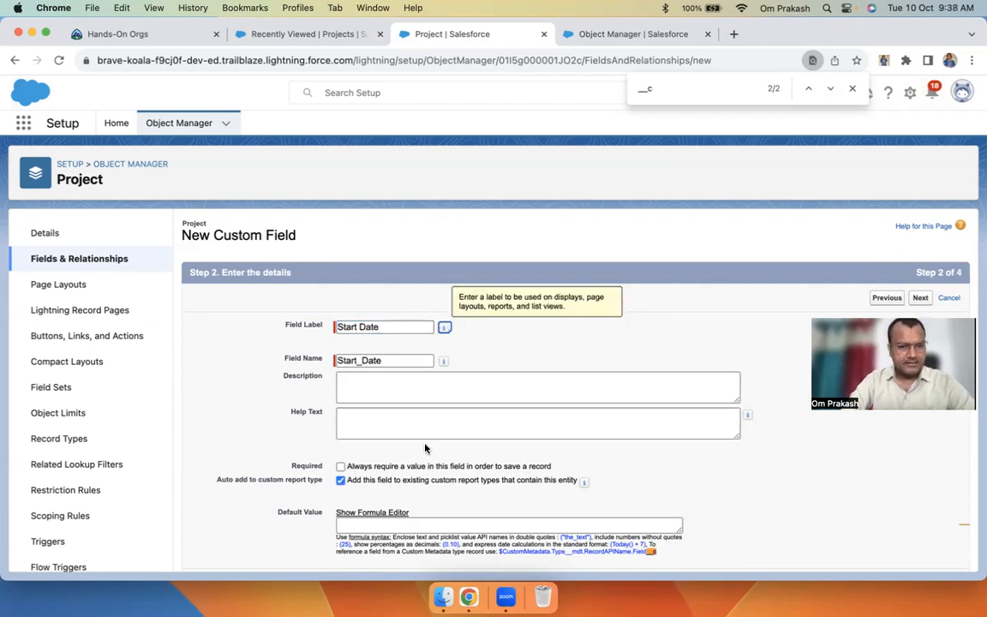
Keep default visibility and Project Layout, and save the Start Date field (Start_Date__c)
left_click(920, 297)
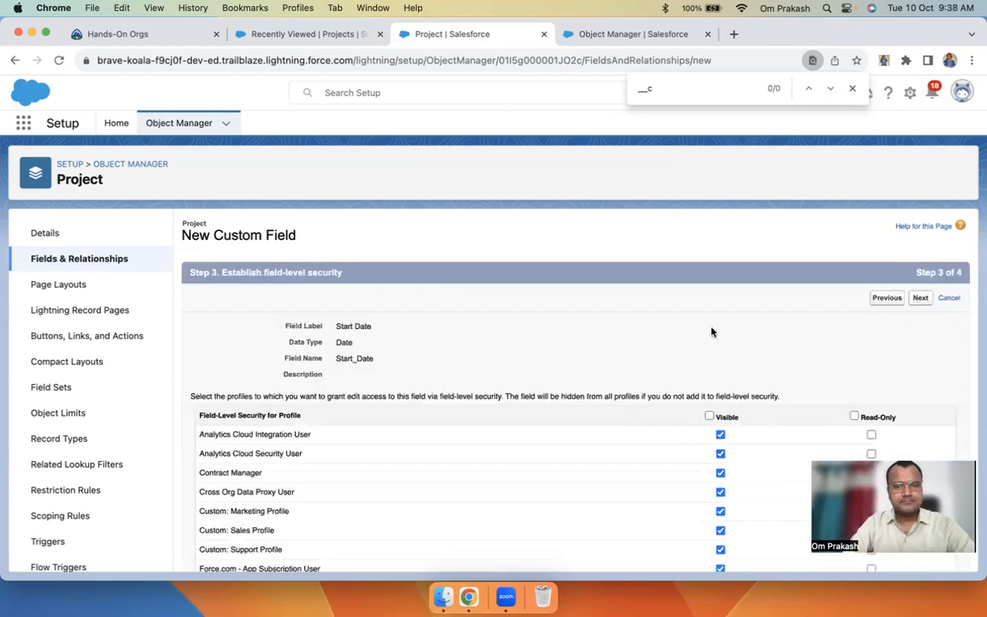
scroll(336, 493, "down", 10)
scroll(695, 438, "up", 10)
scroll(240, 470, "down", 10)
scroll(243, 469, "up", 10)
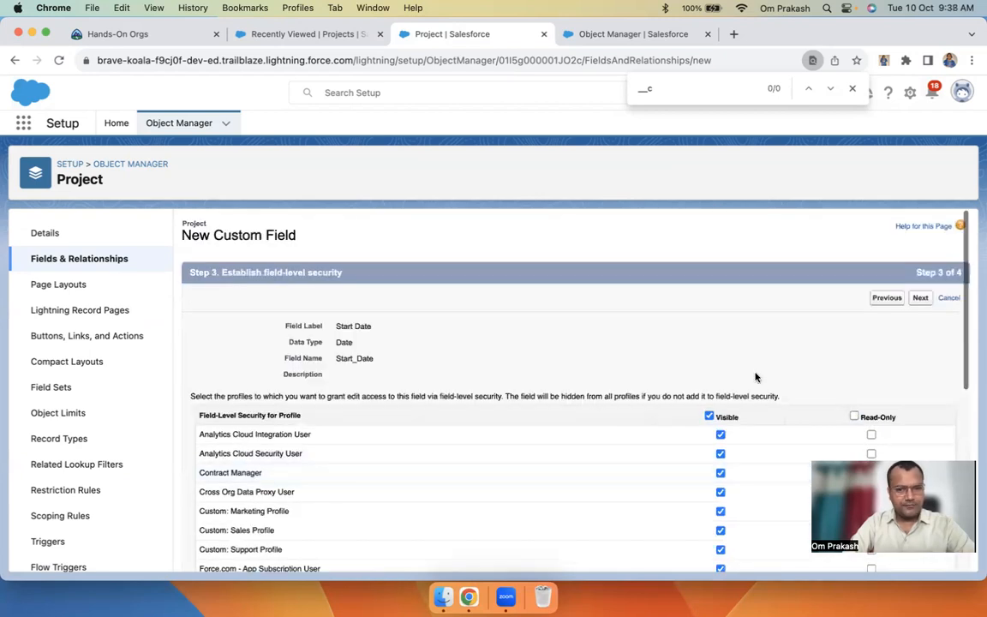
left_click(920, 297)
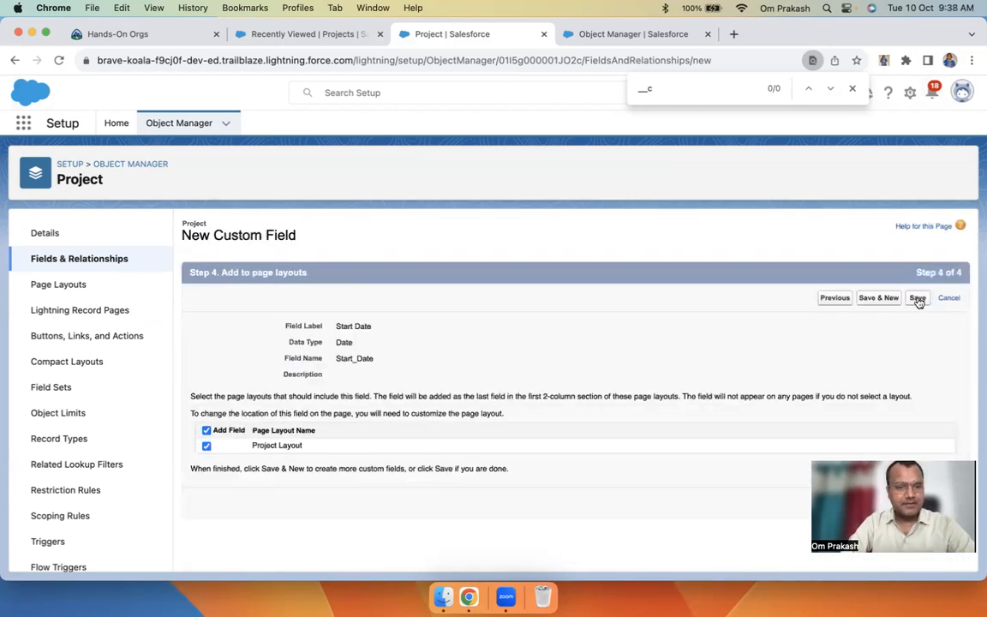
left_click_drag(252, 448, 332, 448)
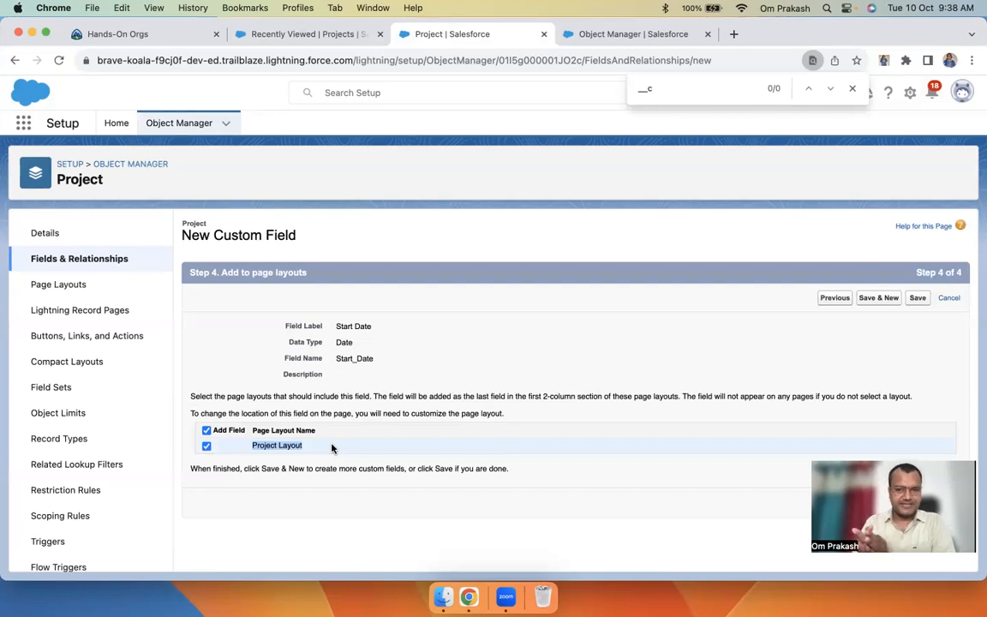
left_click(918, 298)
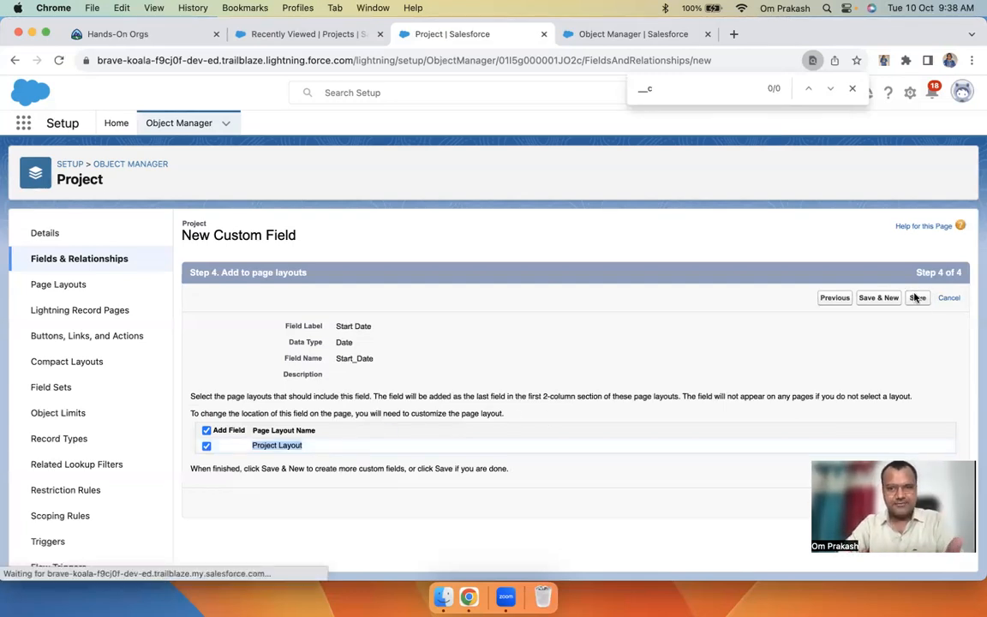
left_click_drag(343, 399, 405, 398)
Start another Project field of type Text Area (Long)
left_click(659, 231)
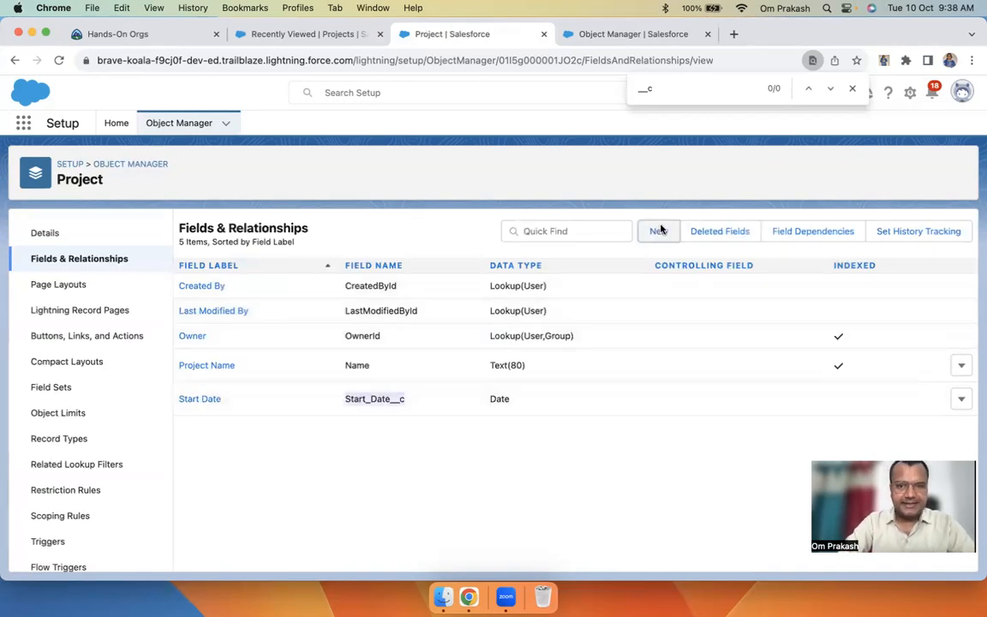
scroll(310, 440, "down", 10)
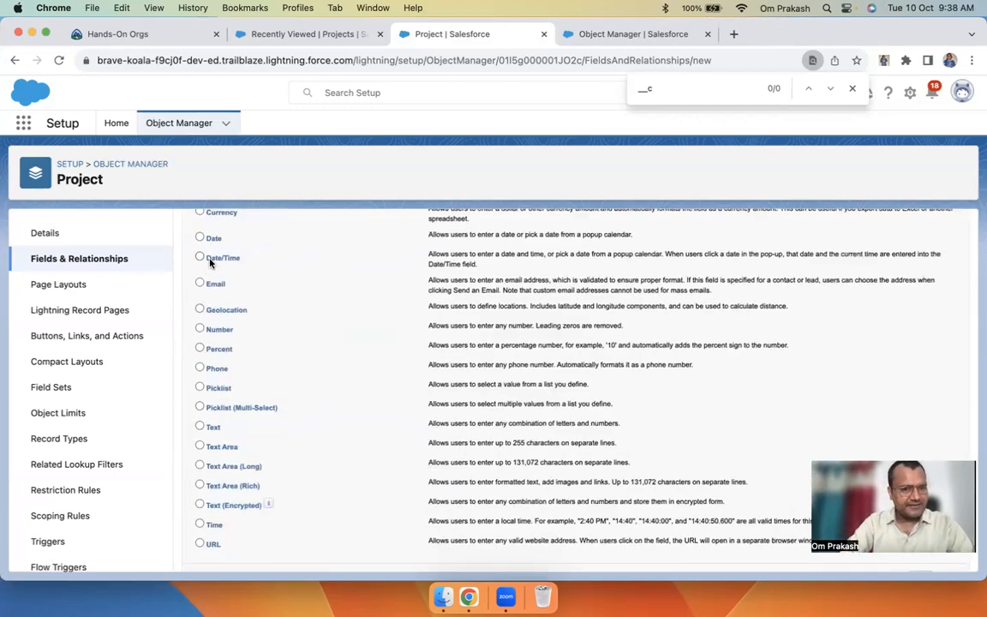
scroll(386, 328, "up", 10)
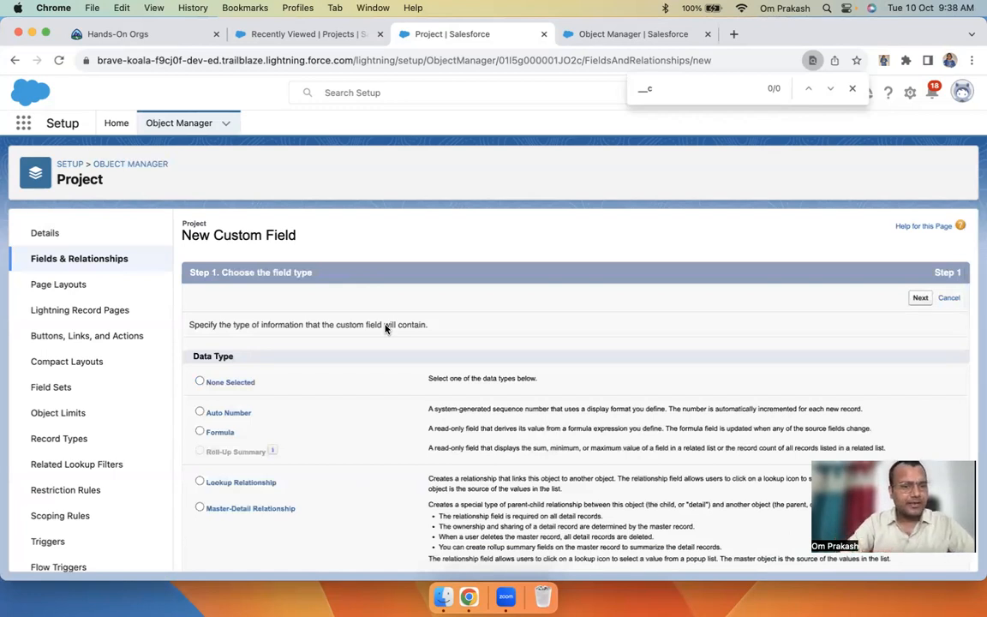
scroll(386, 328, "down", 10)
scroll(324, 393, "down", 2)
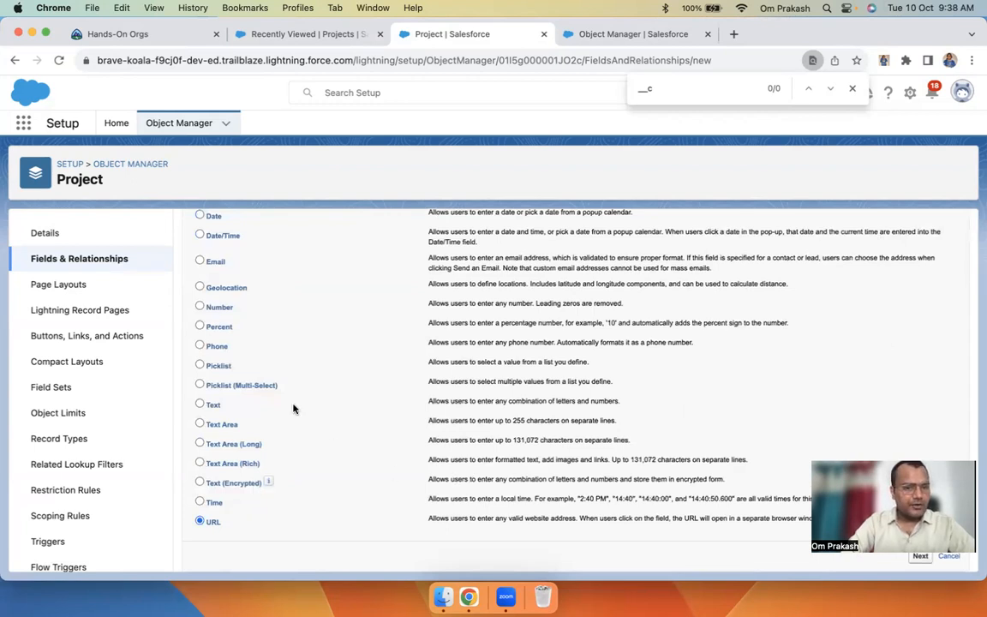
left_click(199, 445)
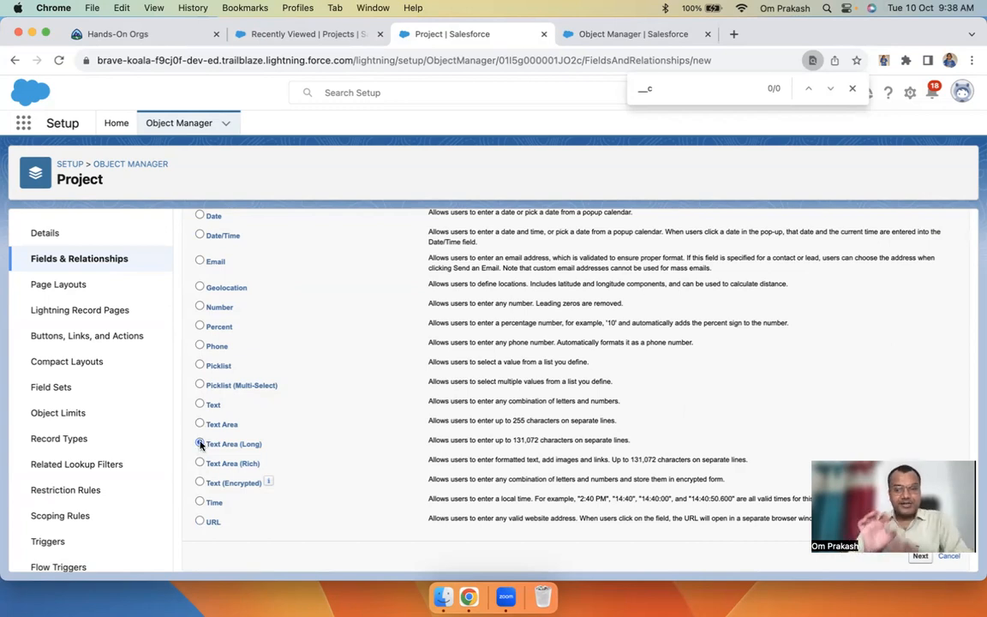
scroll(581, 392, "up", 5)
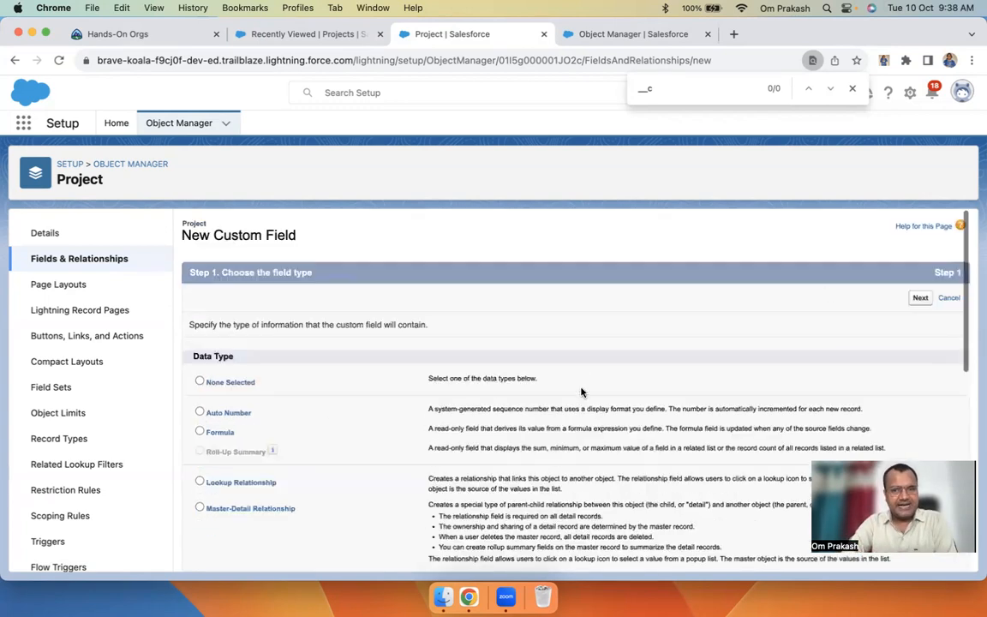
left_click(920, 297)
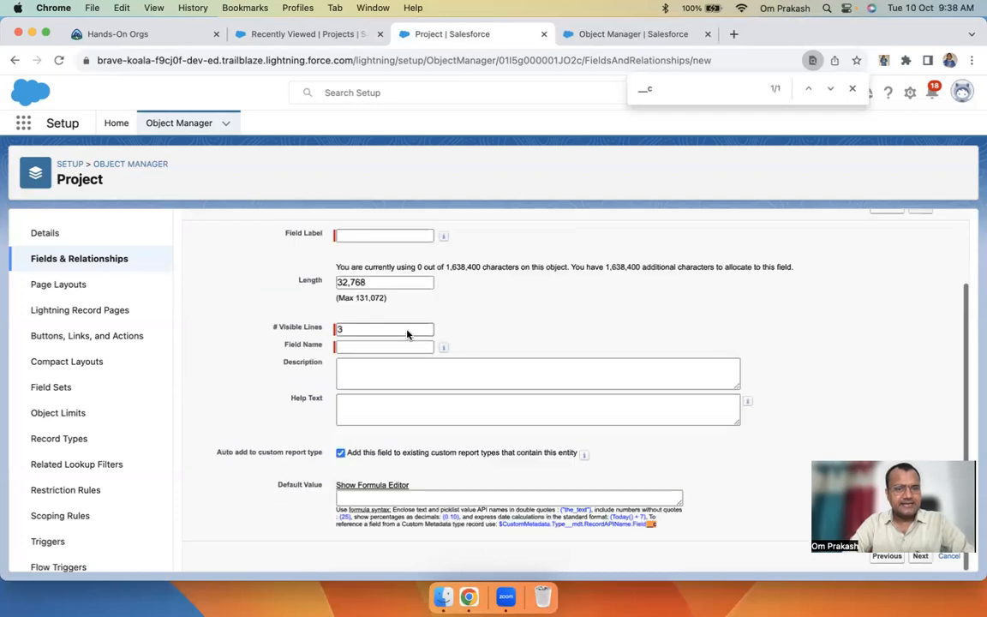
Label it Description, keep length 32,768, and include it on Project Layout
left_click(368, 235)
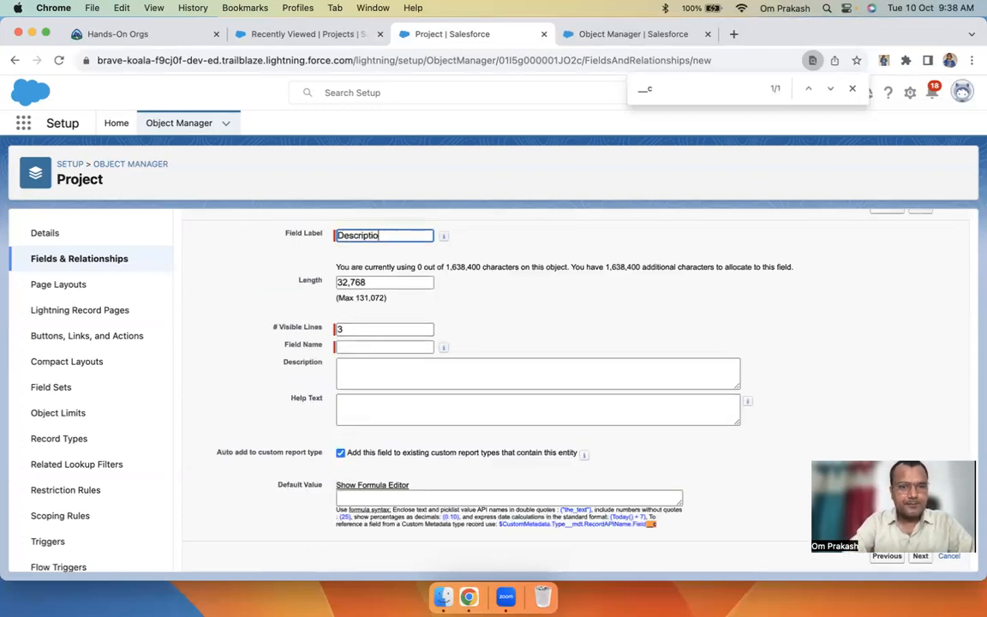
key("Tab")
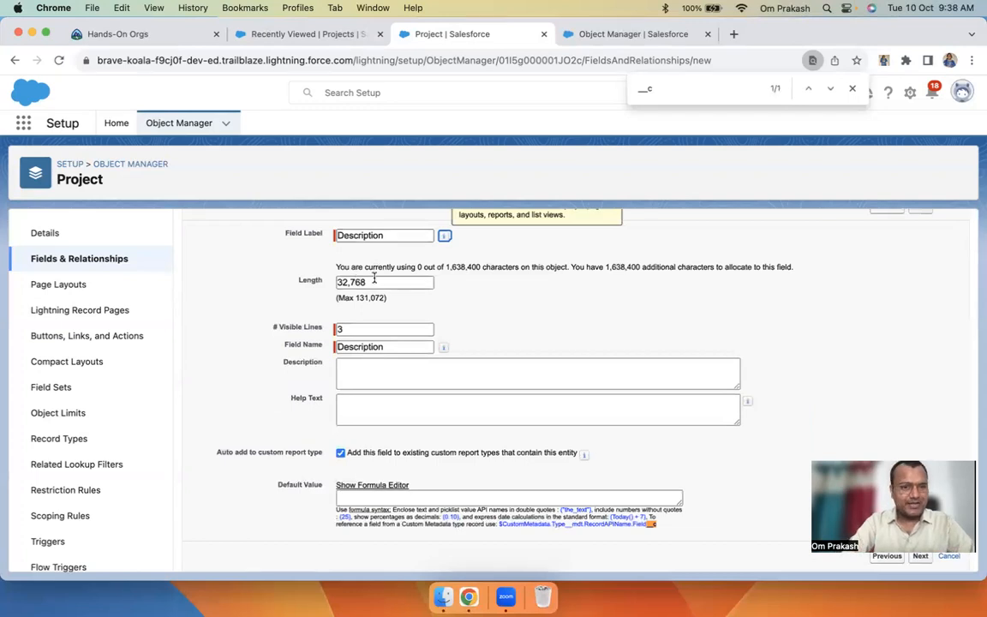
key("Tab")
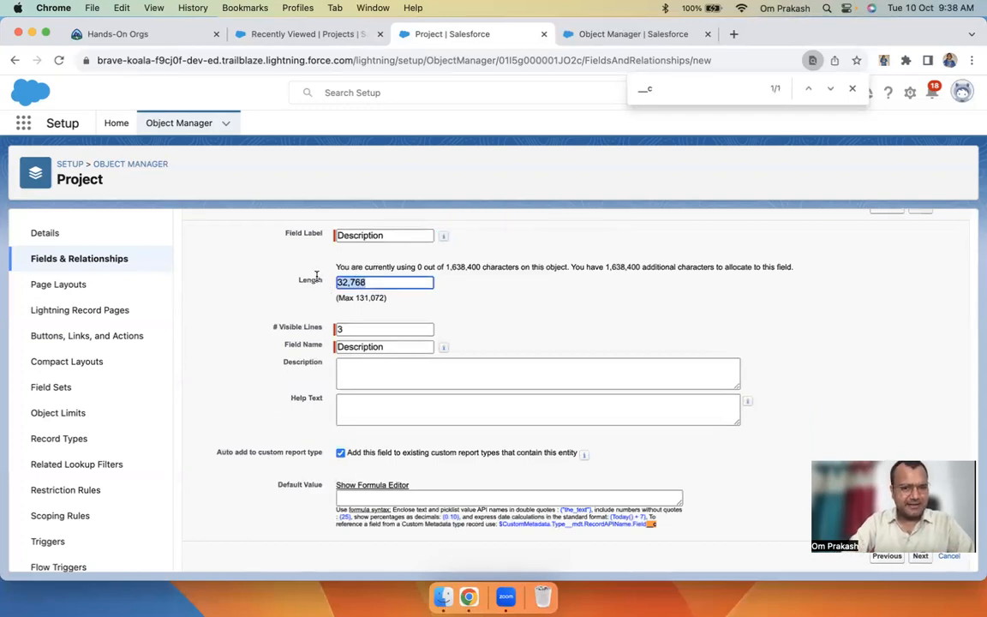
left_click_drag(340, 298, 301, 299)
scroll(424, 304, "up", 1)
scroll(423, 303, "down", 1)
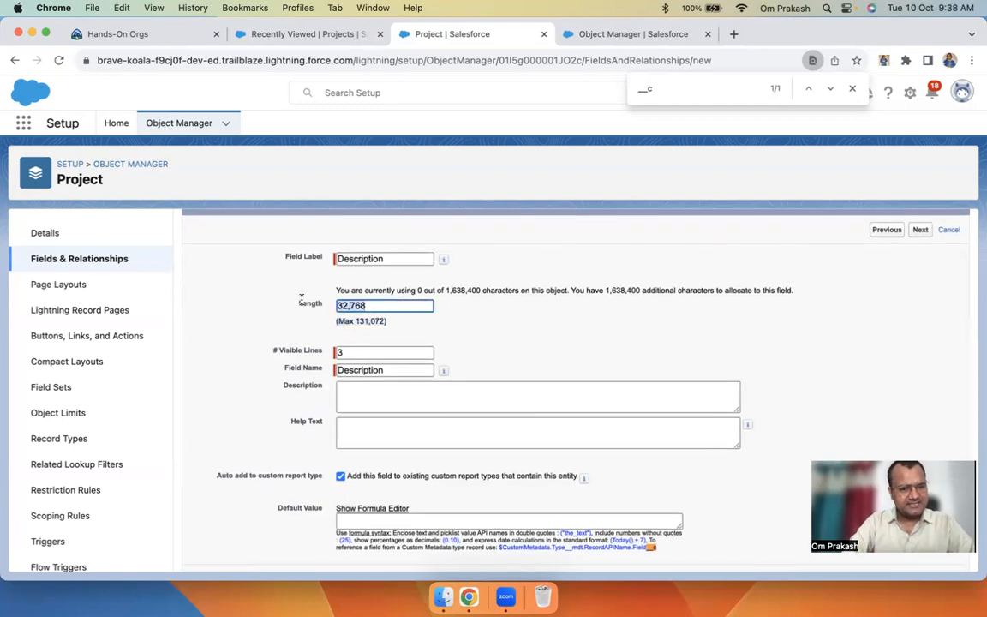
scroll(423, 335, "down", 1)
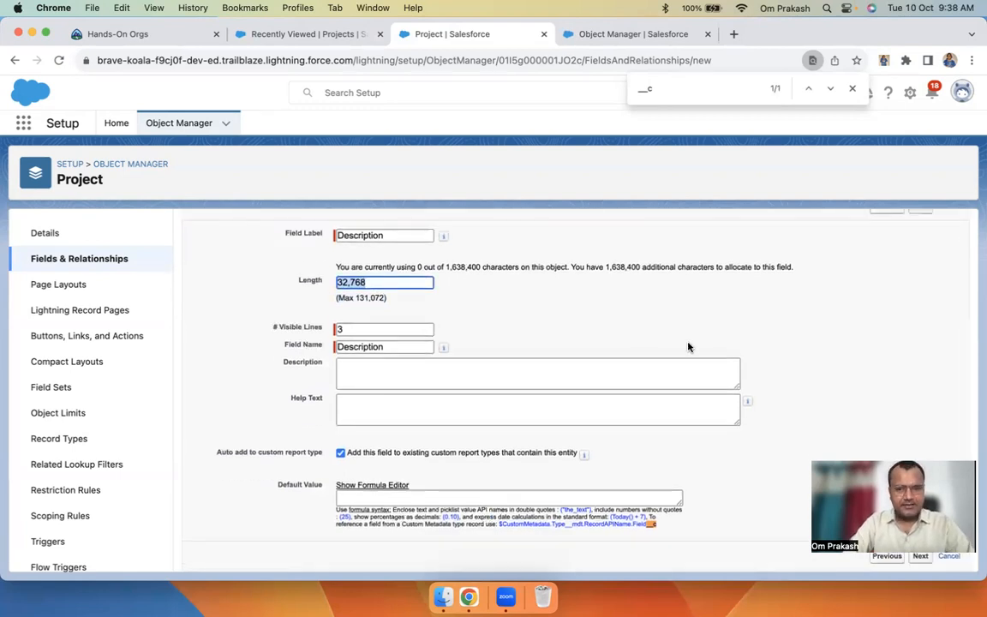
scroll(689, 346, "up", 3)
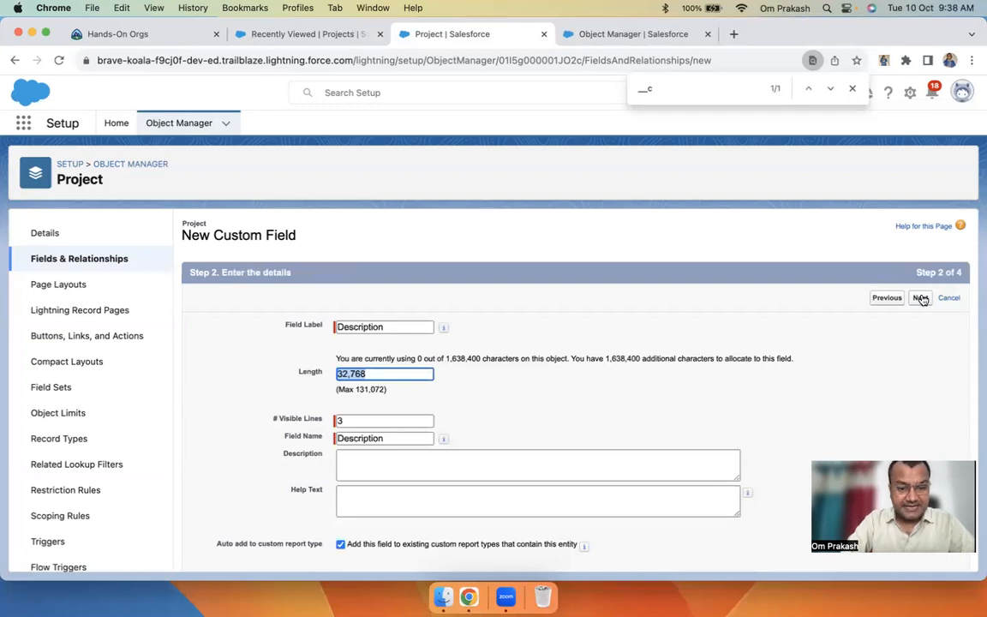
left_click(921, 298)
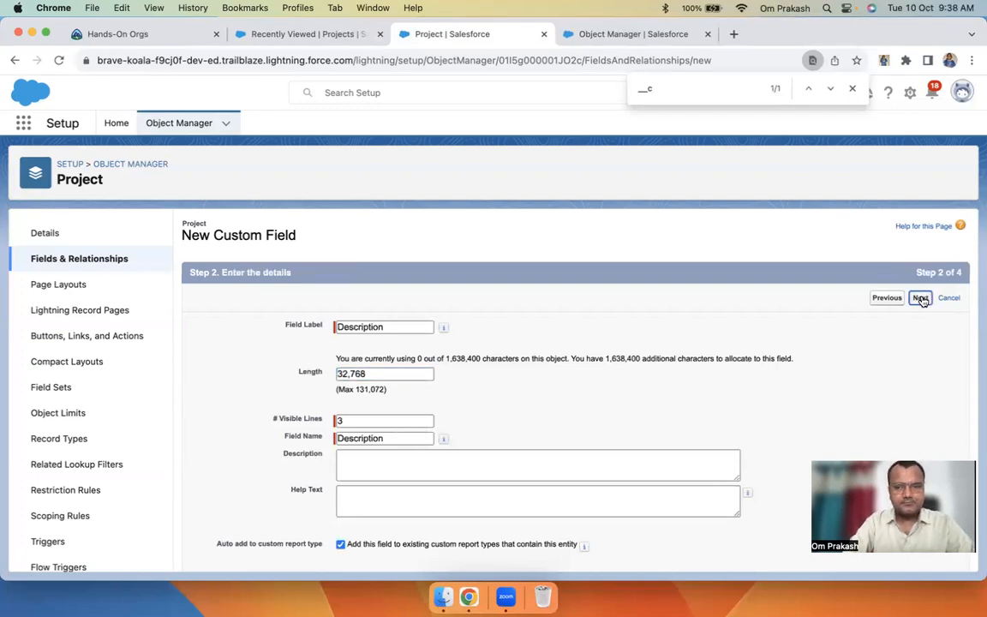
left_click(708, 416)
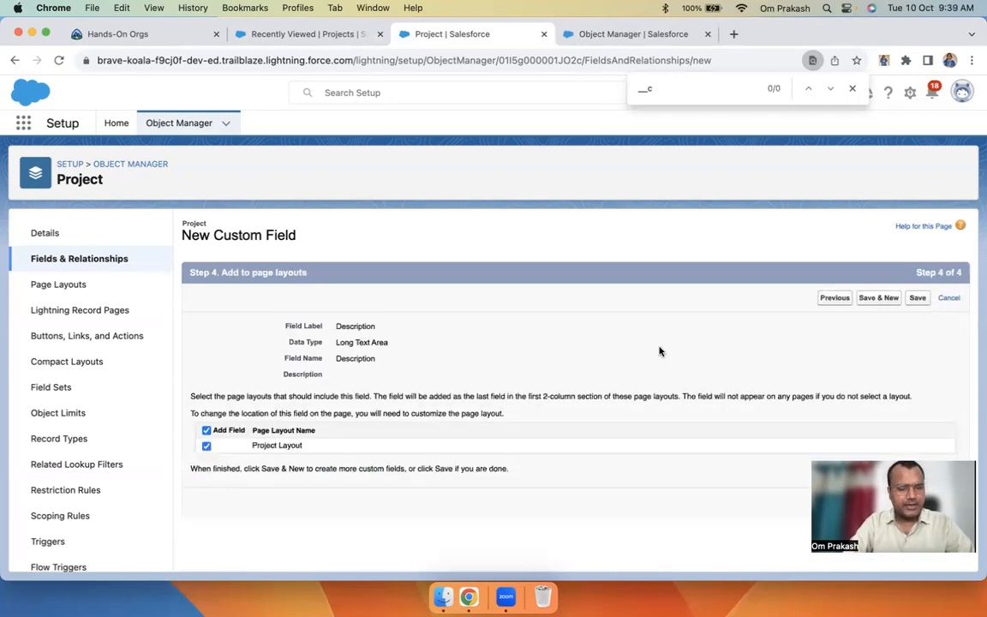
left_click_drag(226, 443, 338, 448)
left_click(200, 447)
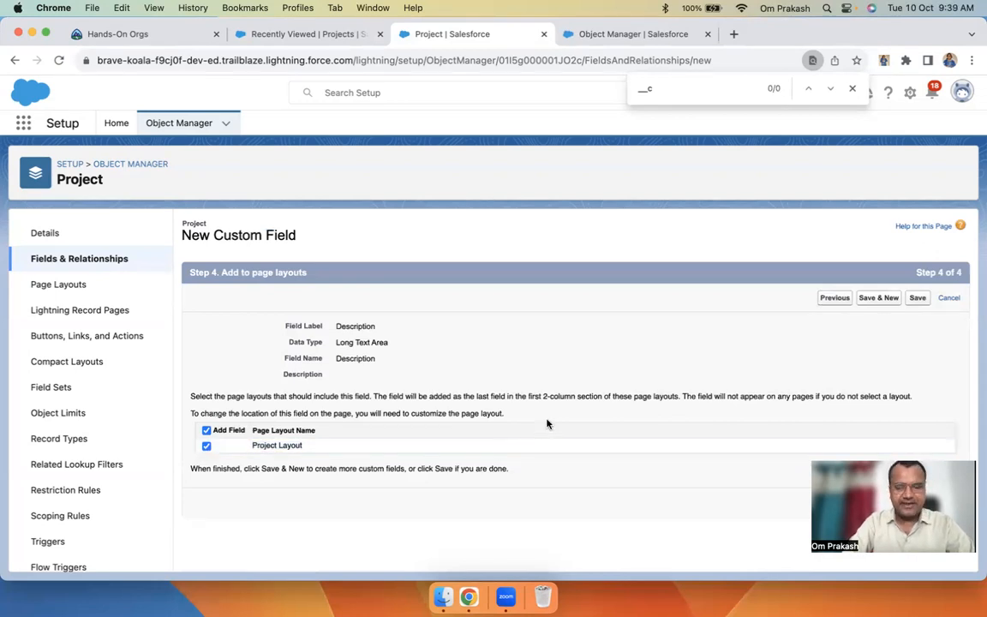
Save the Description field and start a new Number-type Project field
left_click(883, 299)
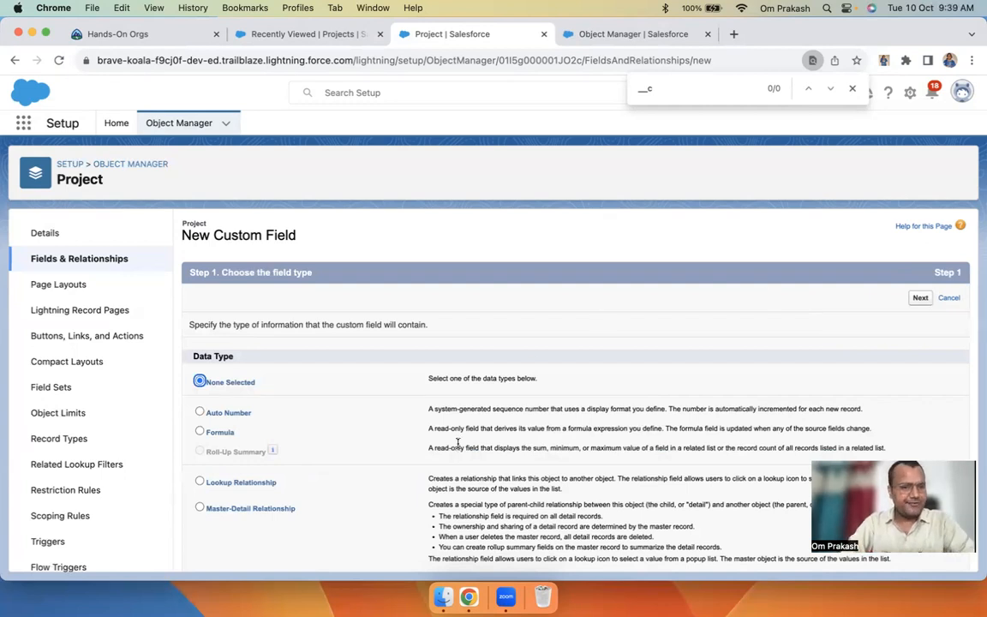
scroll(458, 443, "down", 10)
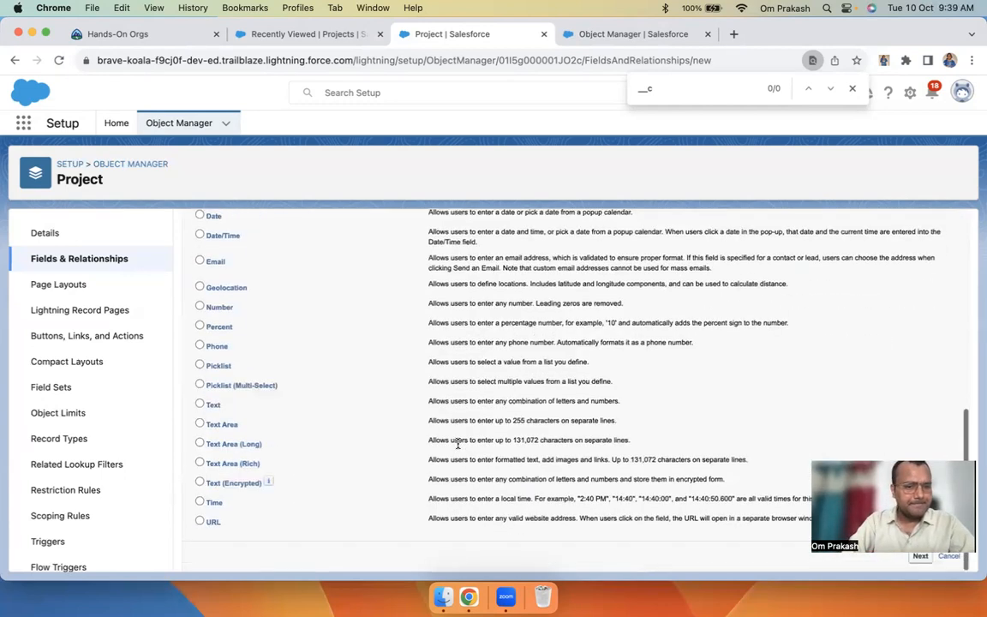
scroll(279, 387, "up", 3)
scroll(279, 387, "up", 5)
scroll(279, 387, "down", 5)
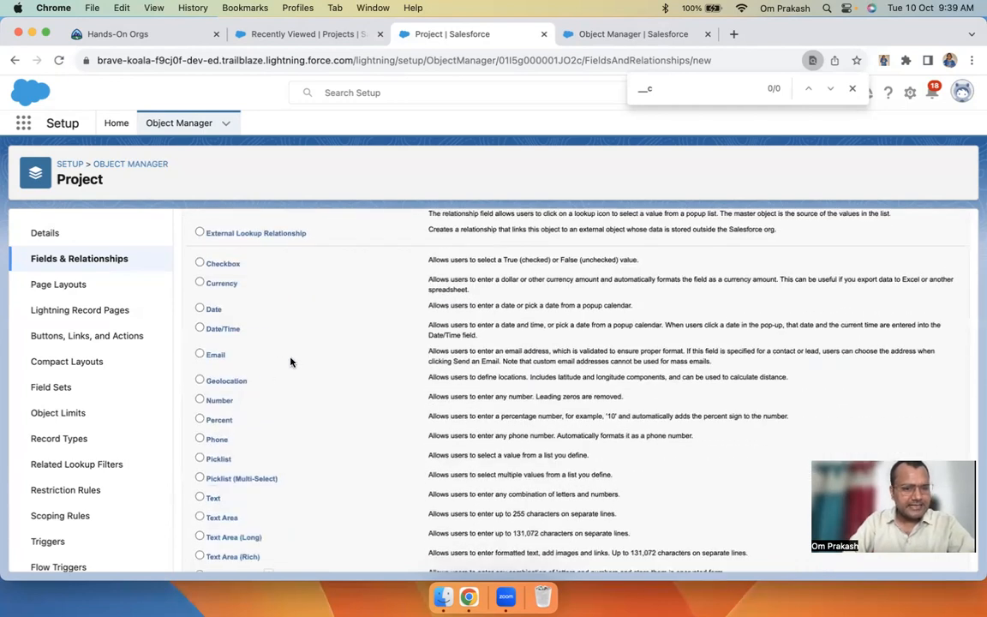
scroll(265, 415, "down", 4)
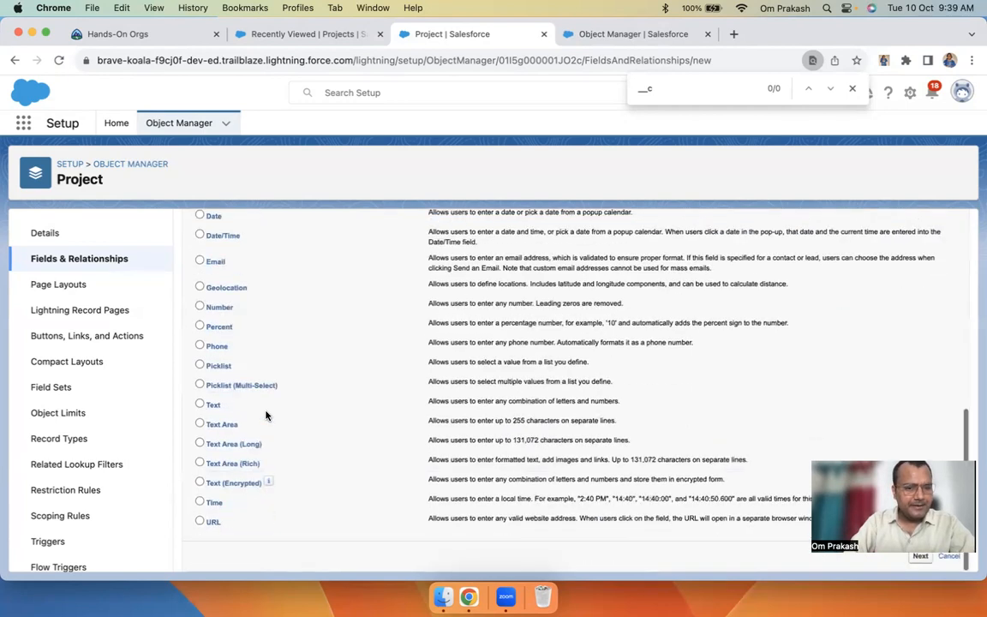
scroll(265, 415, "up", 3)
left_click(200, 429)
scroll(645, 257, "up", 10)
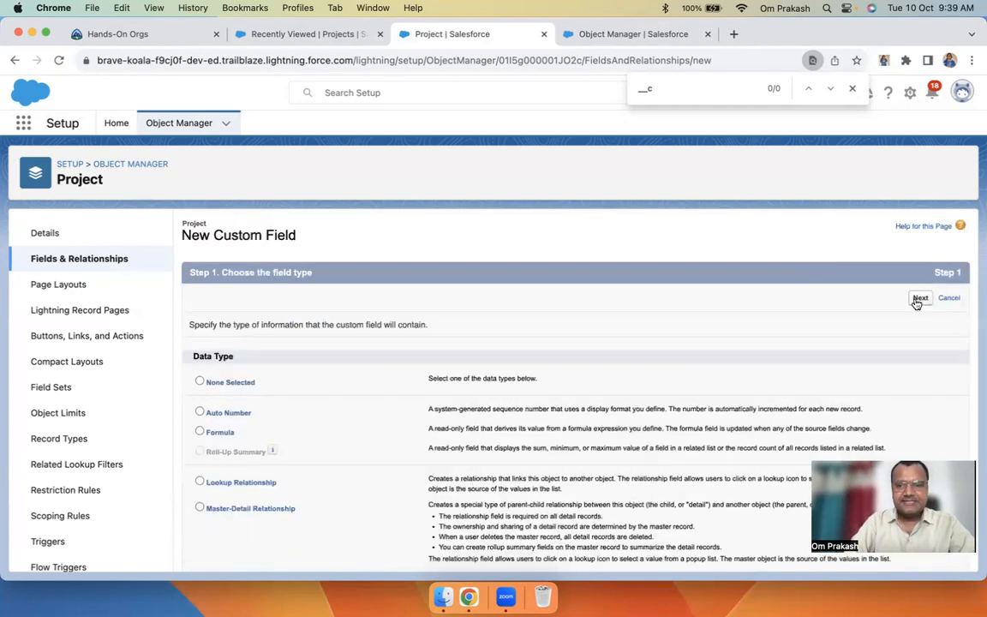
left_click(919, 298)
Label the new Number field 'Total ETA Time'
scroll(399, 229, "down", 3)
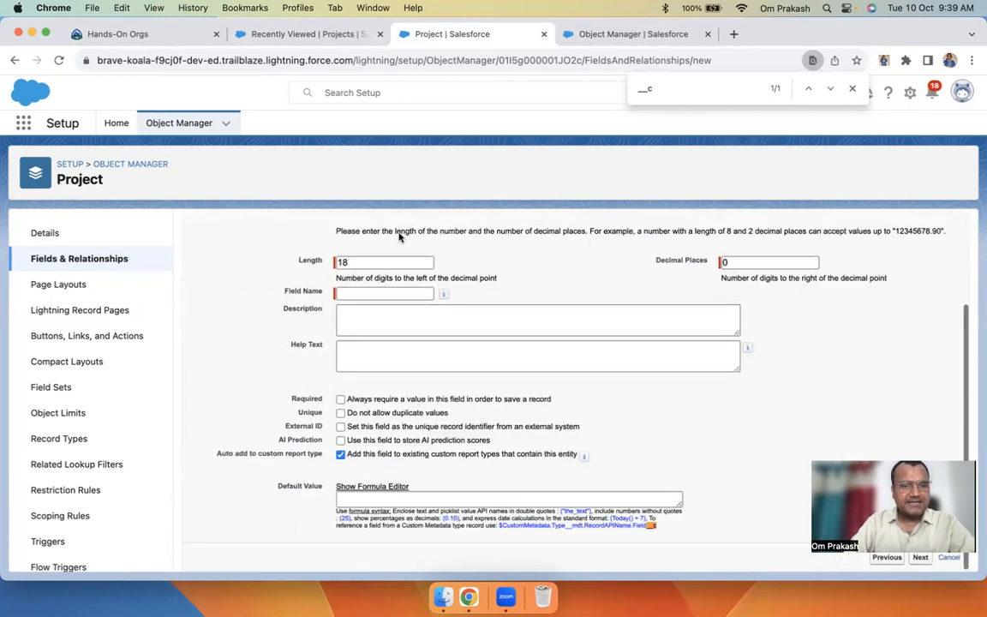
scroll(350, 327, "up", 3)
left_click(349, 327)
type("Total Time sopen")
key("BackSpace")
key("BackSpace")
key("BackSpace")
key("BackSpace")
type("Spent (IN")
key("super+a")
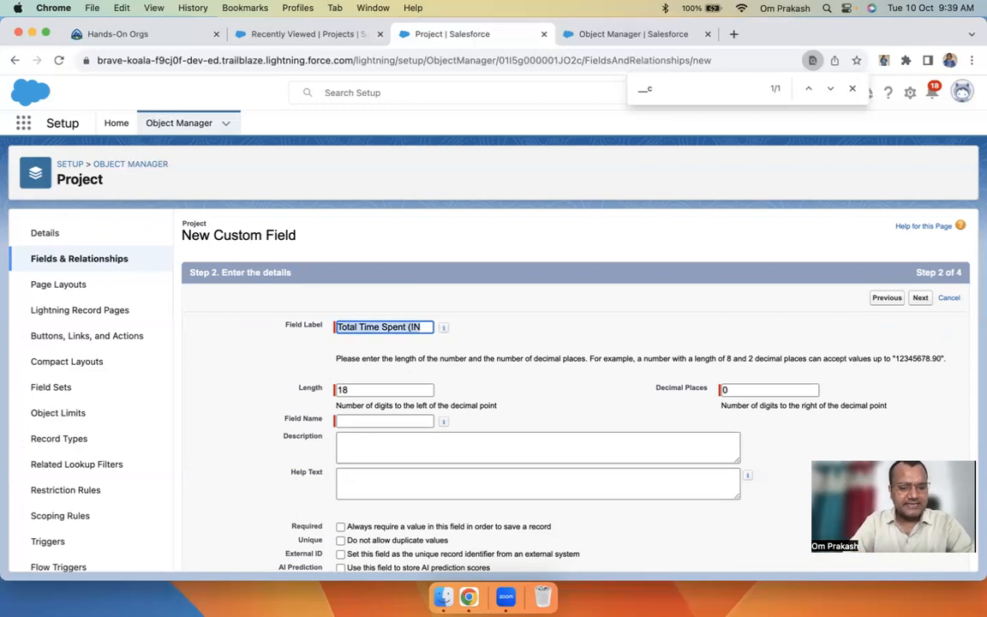
type("Total")
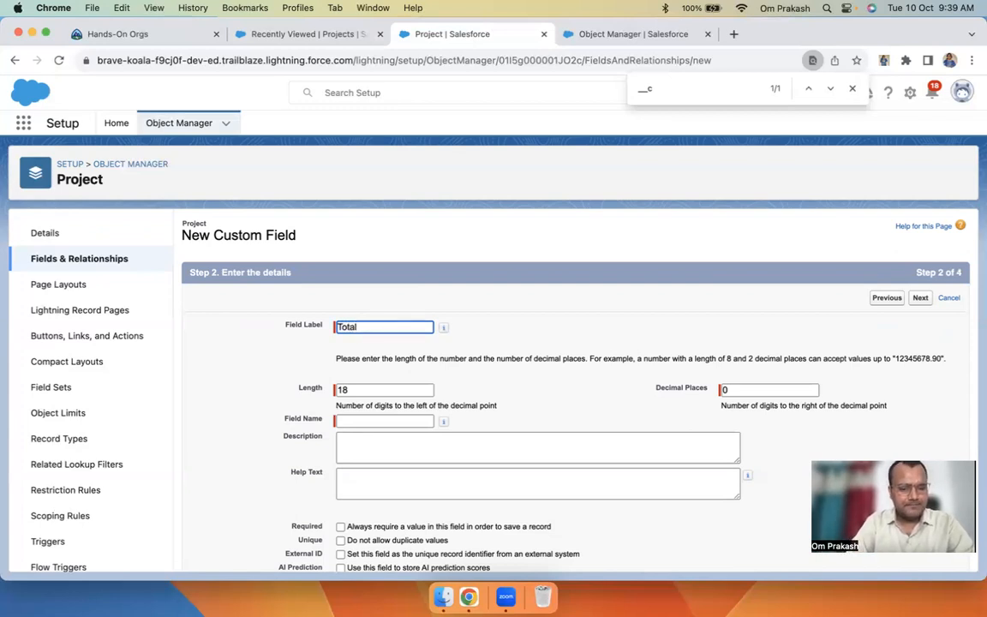
type(" Time")
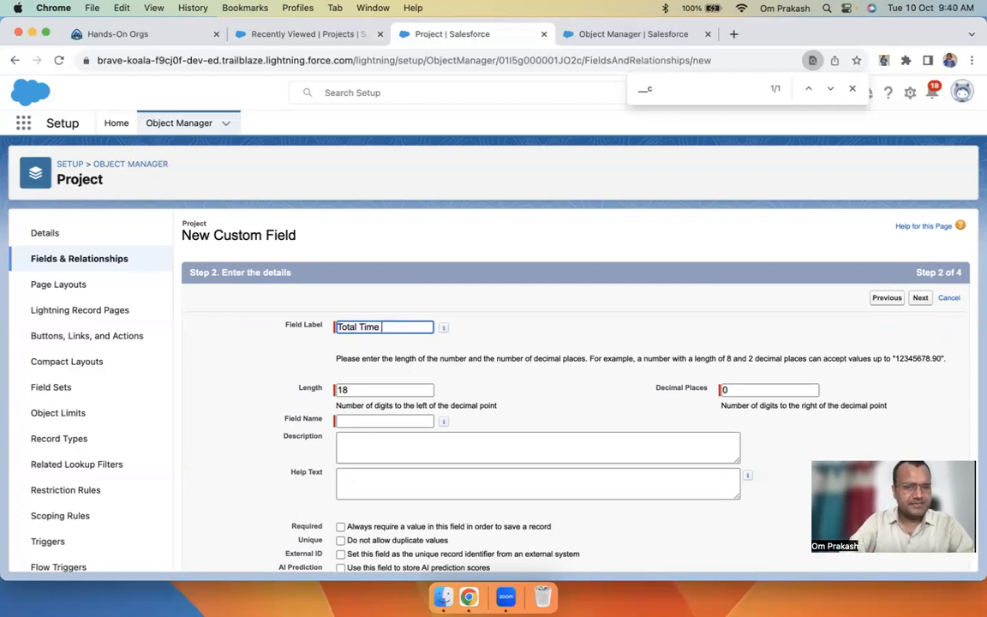
left_click(357, 323)
type("ETA")
key("BackSpace")
left_click(542, 309)
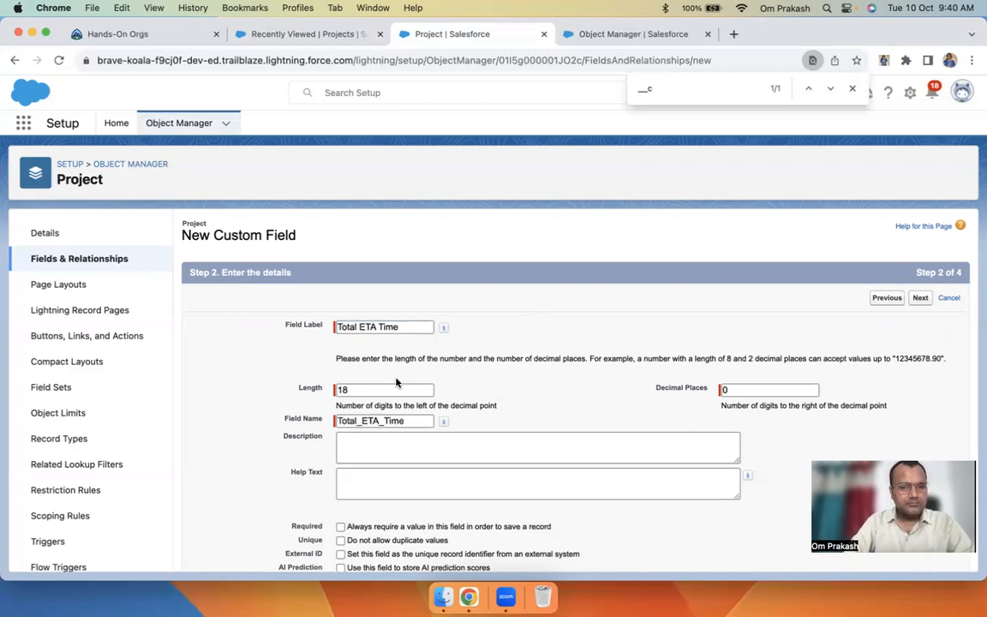
Set the field's length to 18 with 0 decimal places
left_click_drag(374, 390, 288, 394)
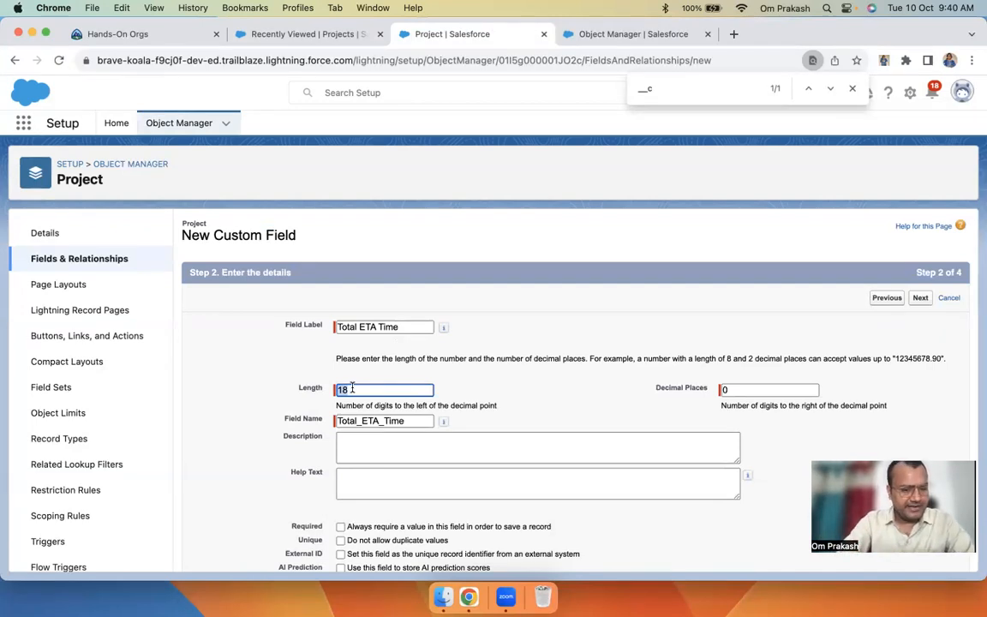
left_click(682, 390)
type("2")
left_click(290, 393)
type("16")
left_click(537, 405)
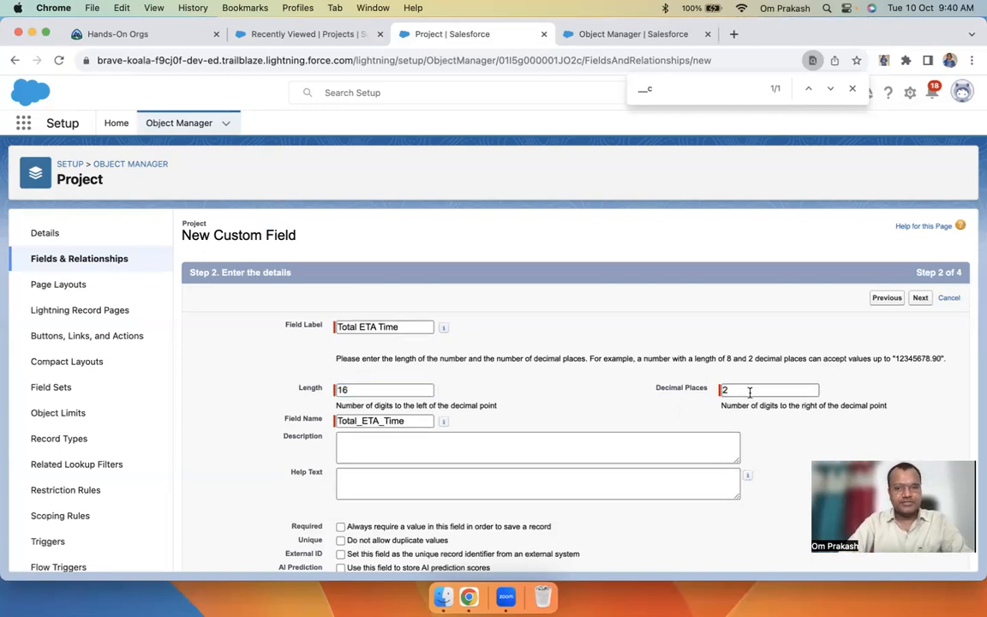
left_click(694, 391)
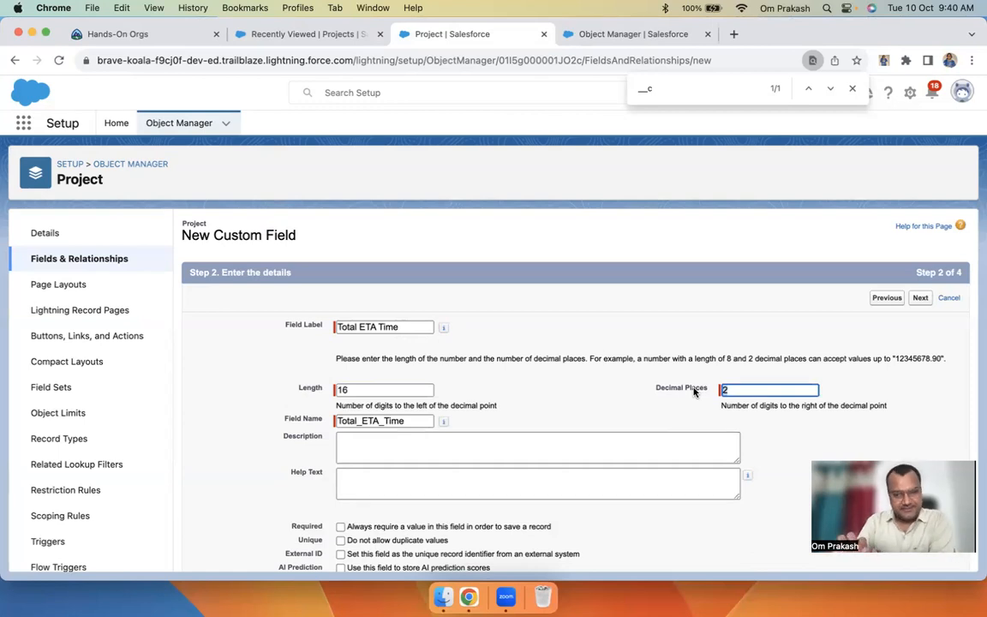
key("shift+Tab")
type("18")
key("Tab")
type("0")
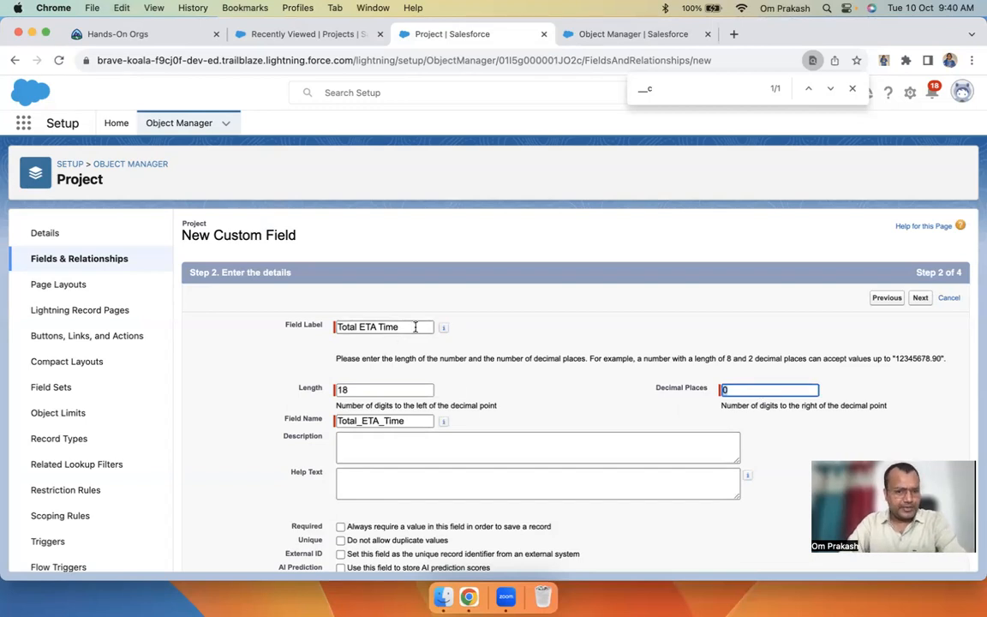
scroll(533, 377, "down", 3)
left_click_drag(241, 364, 605, 465)
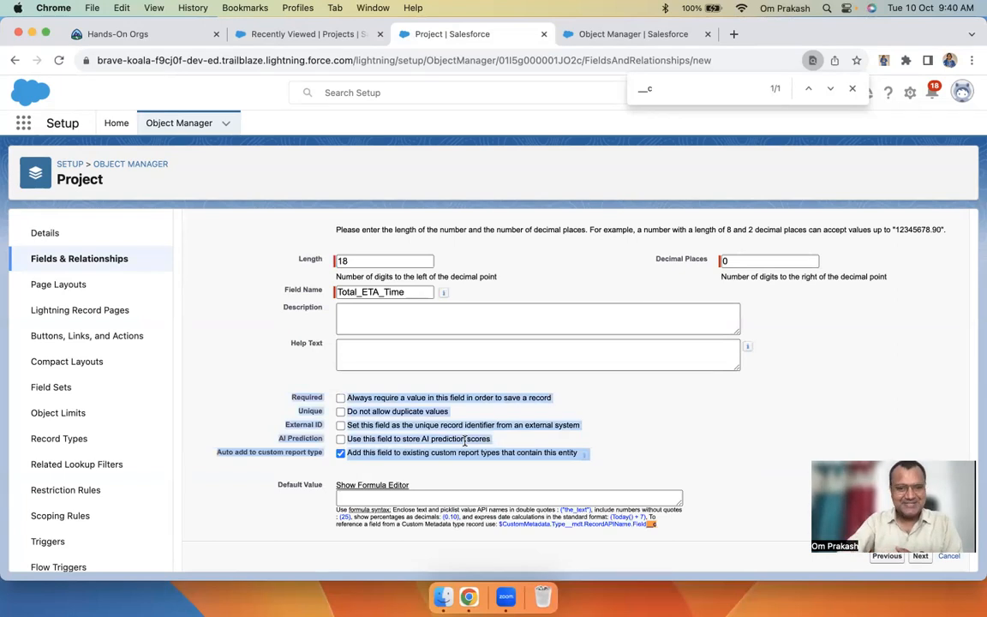
Add a description about total estimated project time and help text 'Enter the total estimated time'
left_click(376, 325)
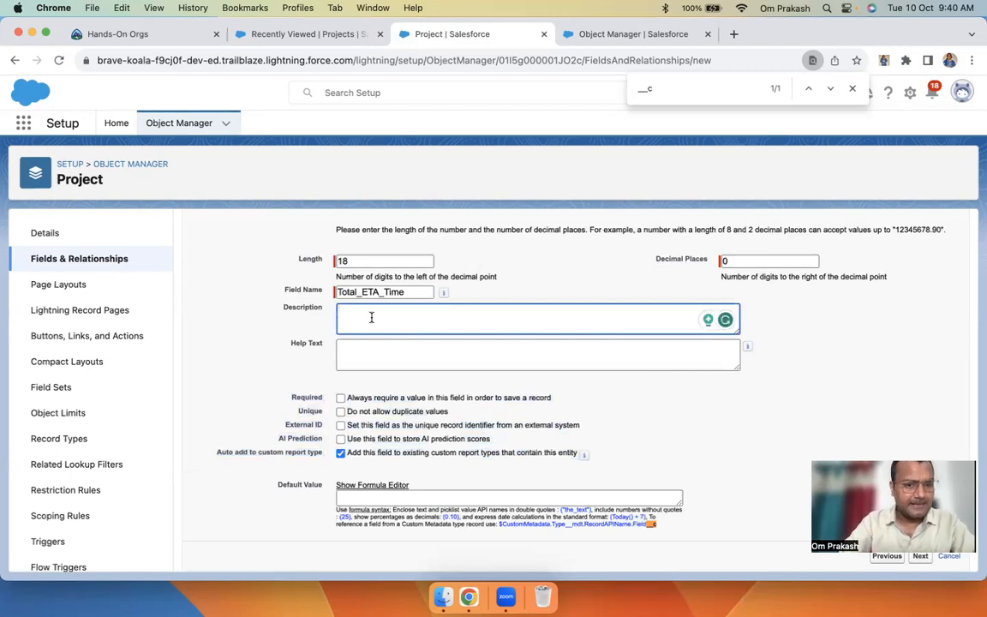
type("This field will be used for")
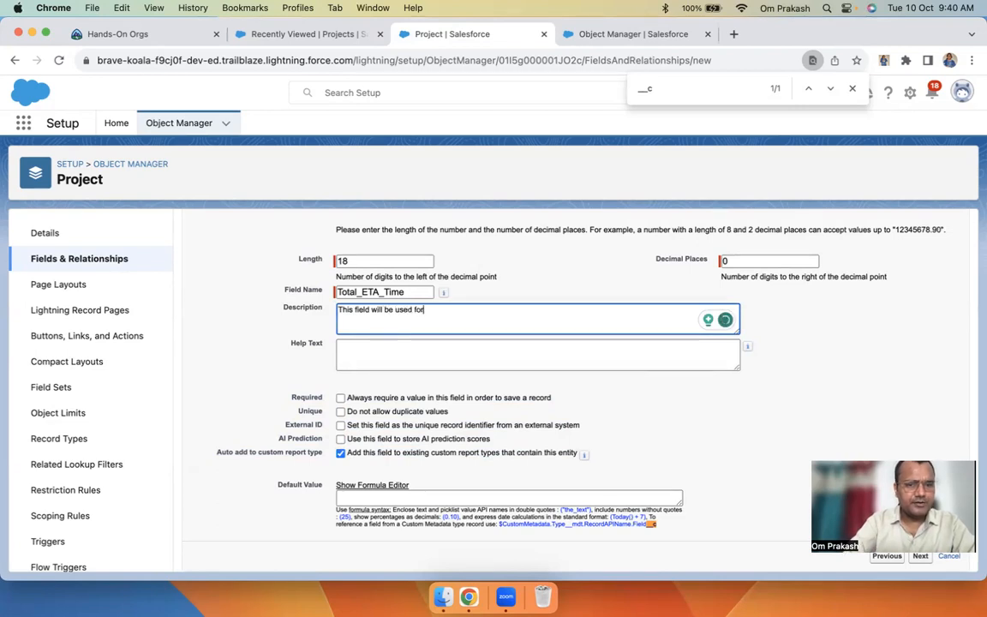
type(" enter")
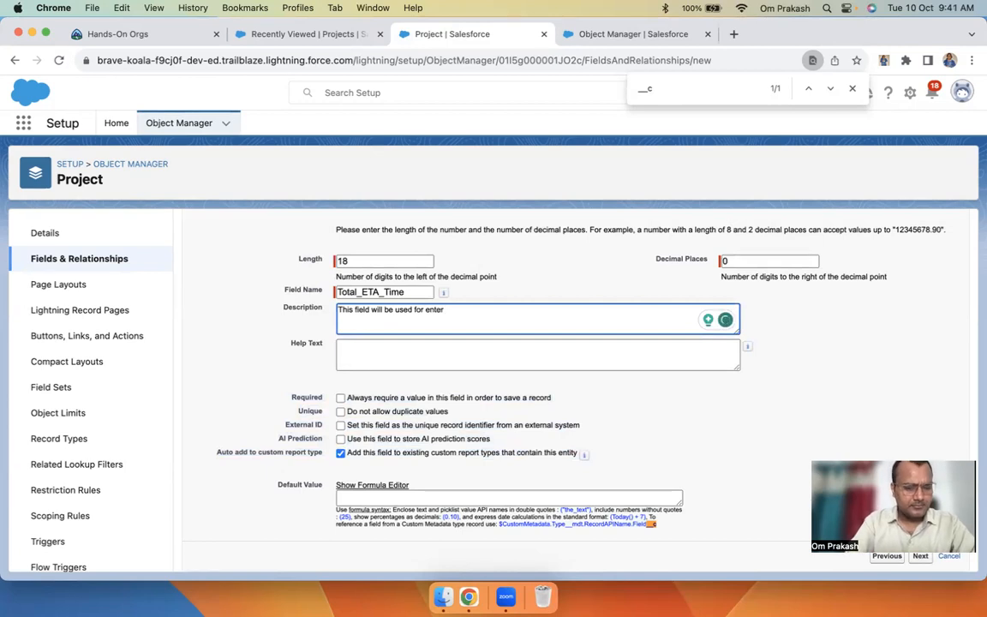
type(" Total estimated time for t")
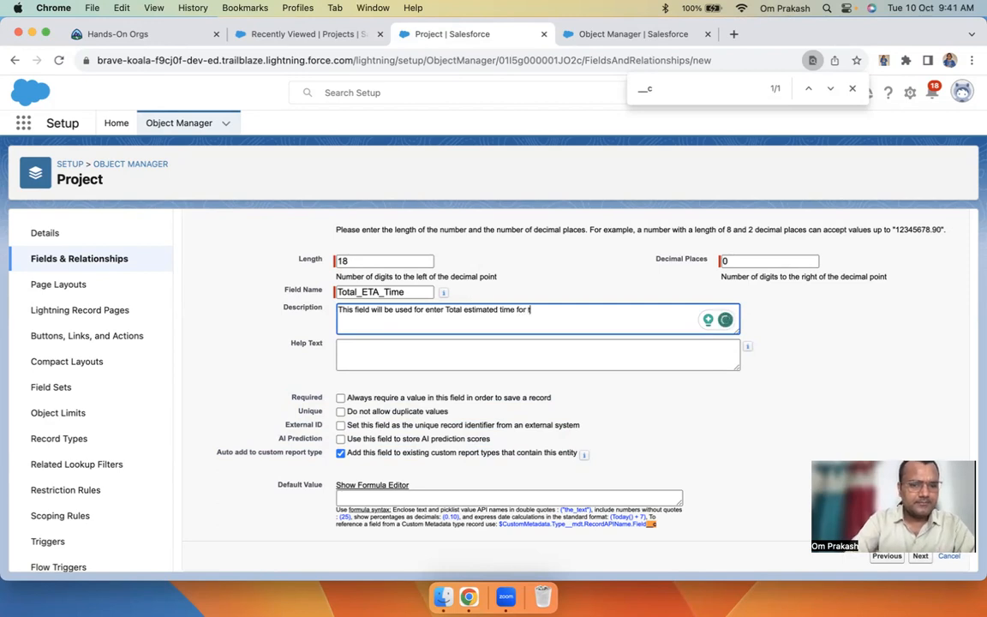
type("his project")
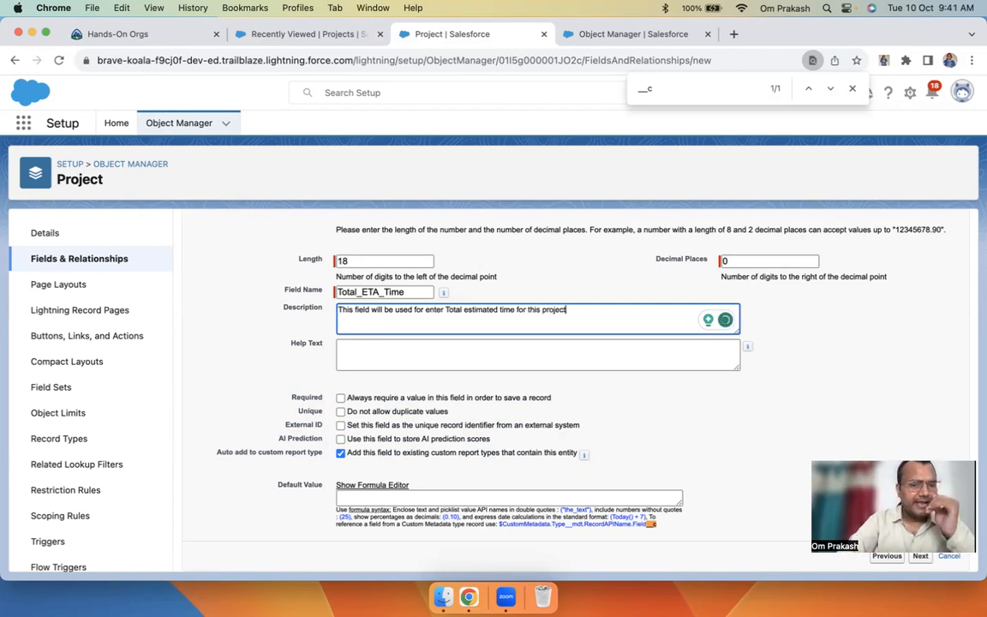
left_click(350, 354)
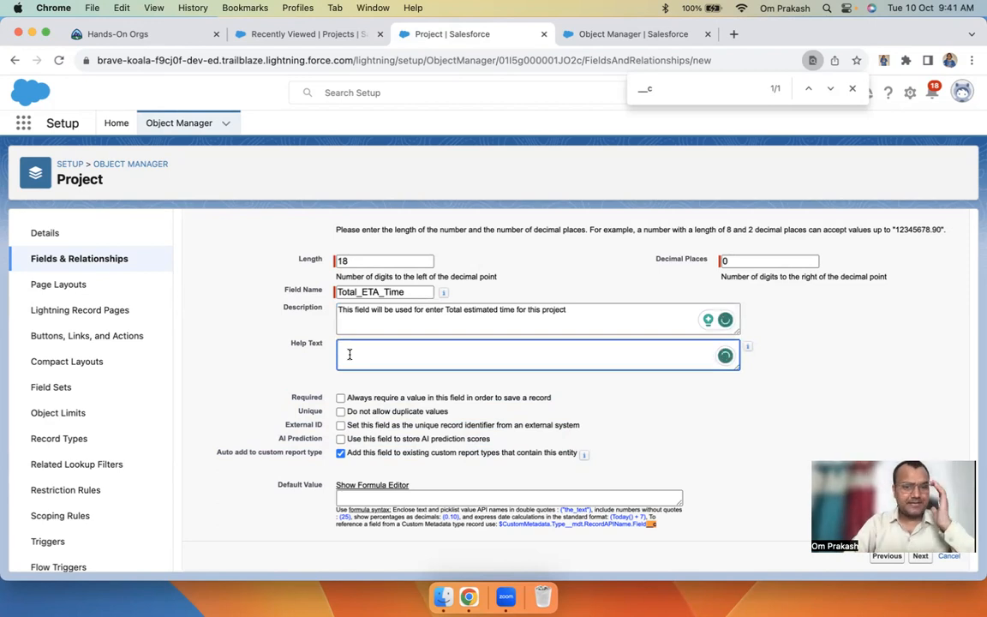
type("Enter the to")
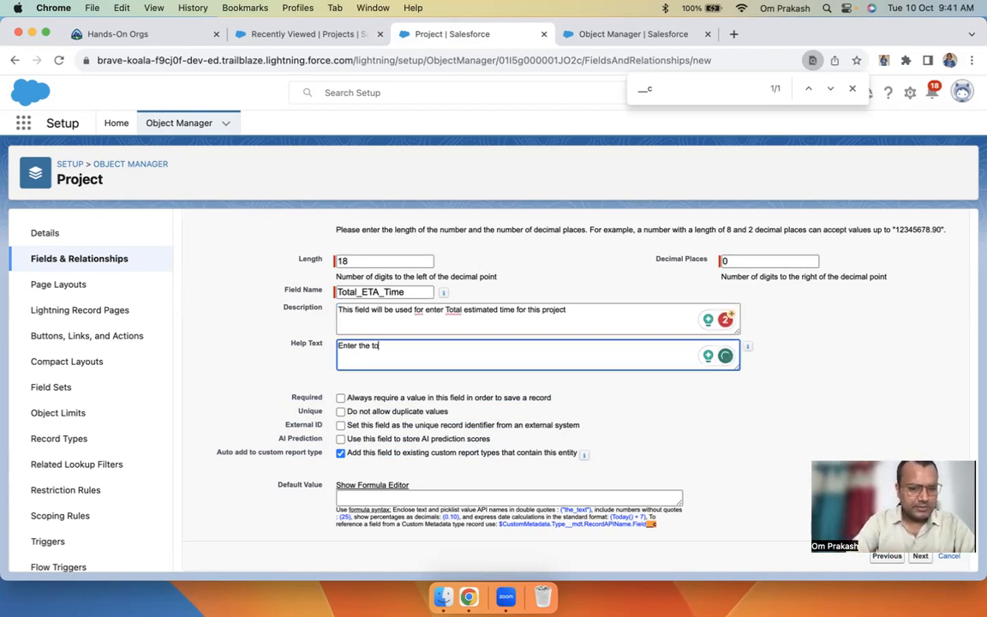
type("tal estimated ")
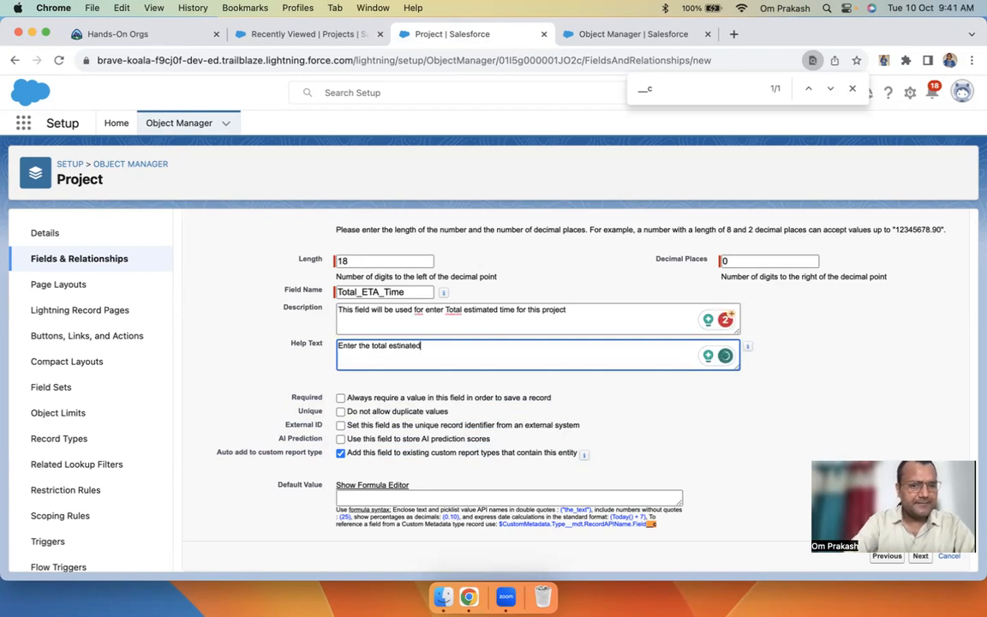
type("time.")
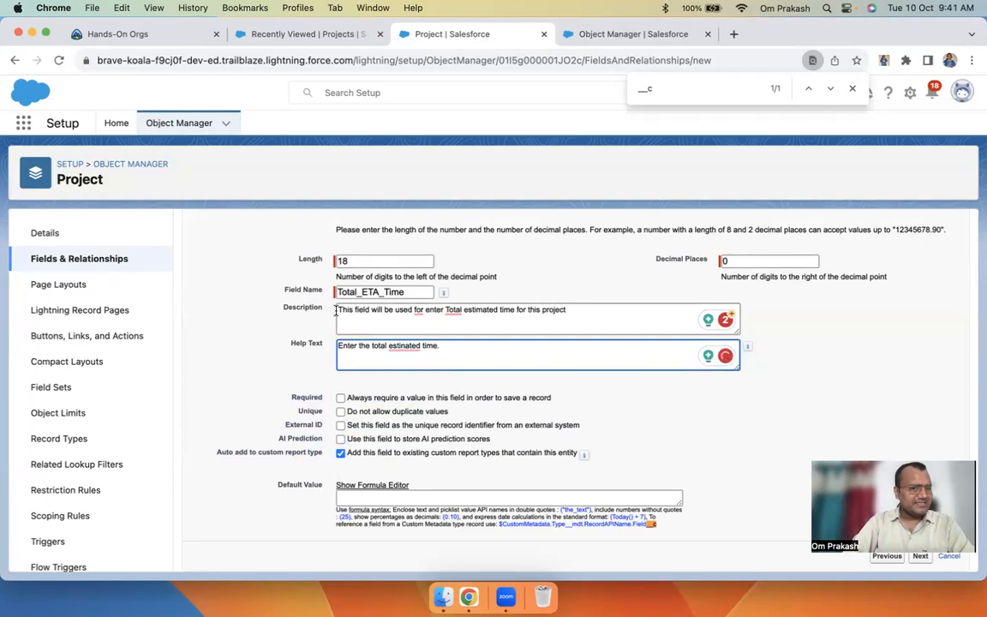
right_click(396, 347)
left_click(418, 383)
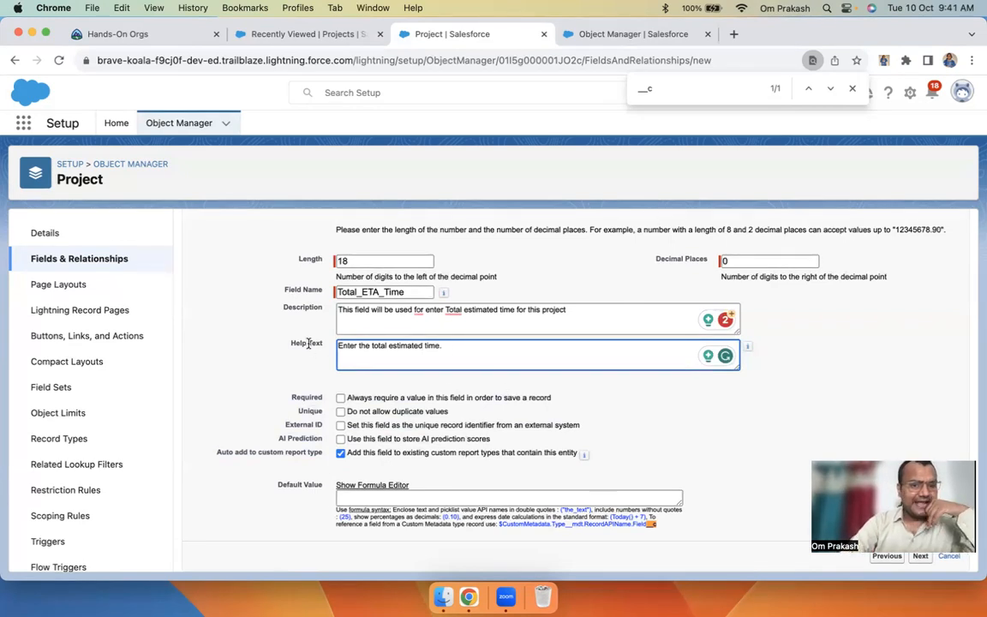
left_click_drag(476, 356, 295, 346)
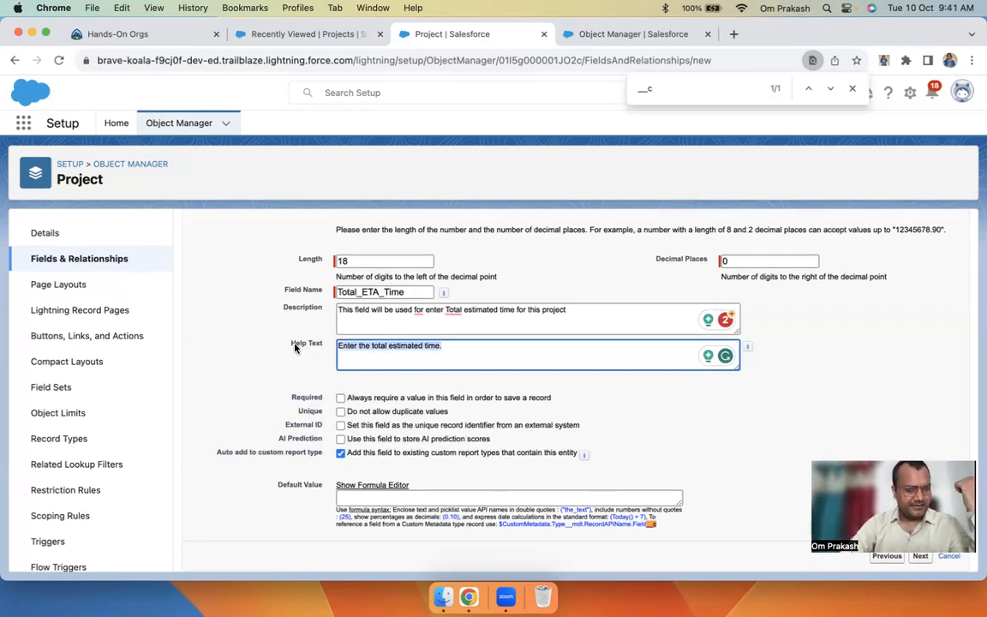
left_click(453, 358)
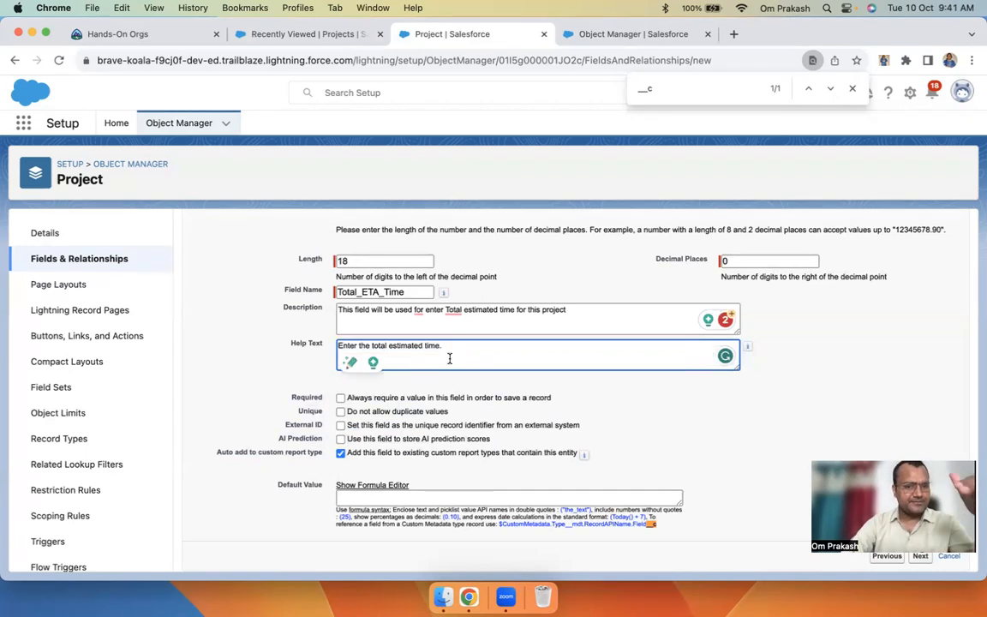
scroll(536, 393, "up", 5)
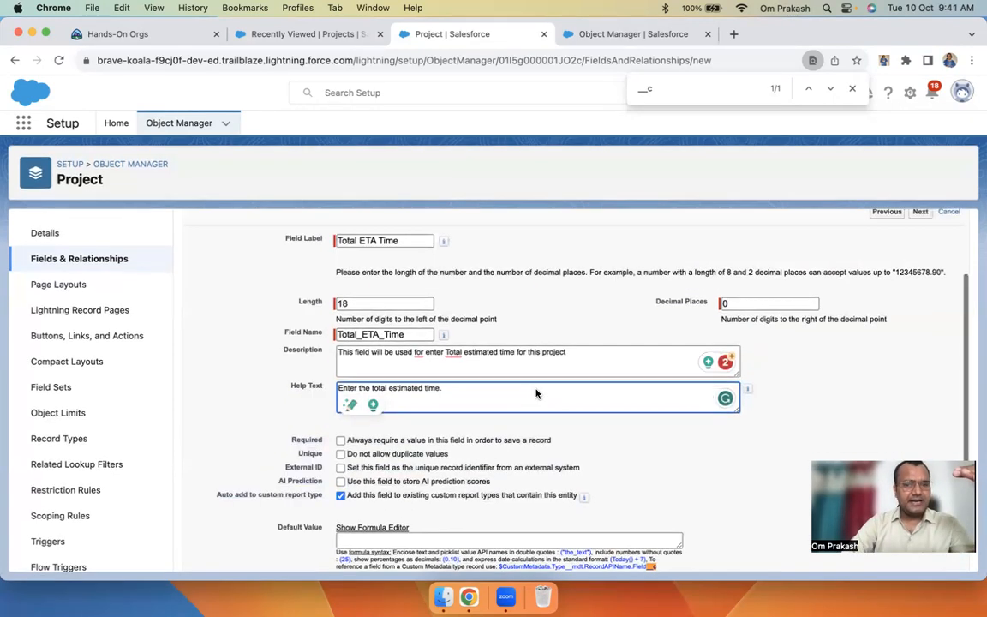
Save Total ETA Time as Number(18, 0) and go back to Recently Viewed Projects
left_click(922, 300)
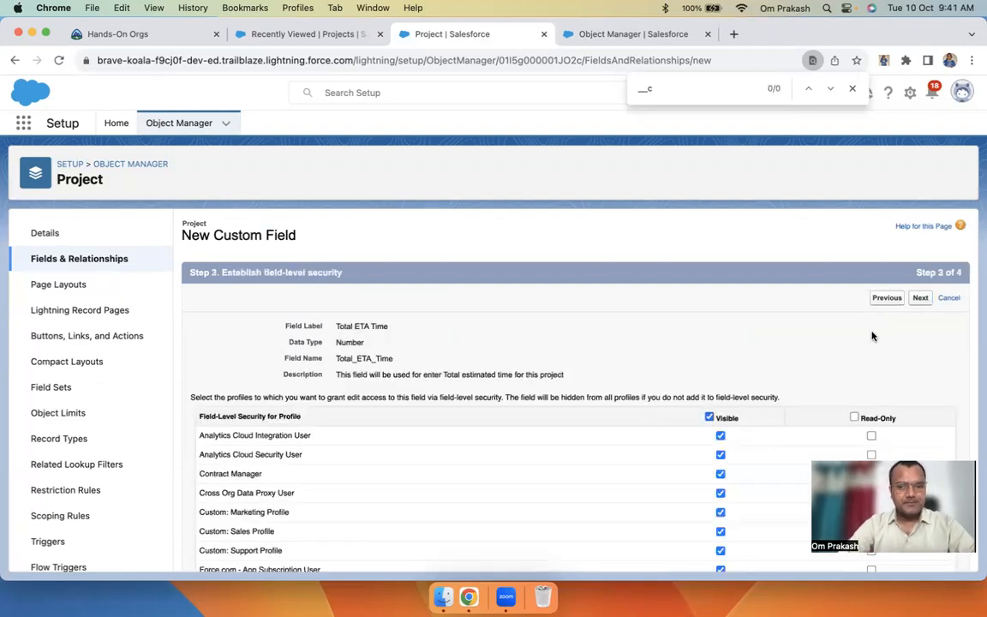
left_click(920, 298)
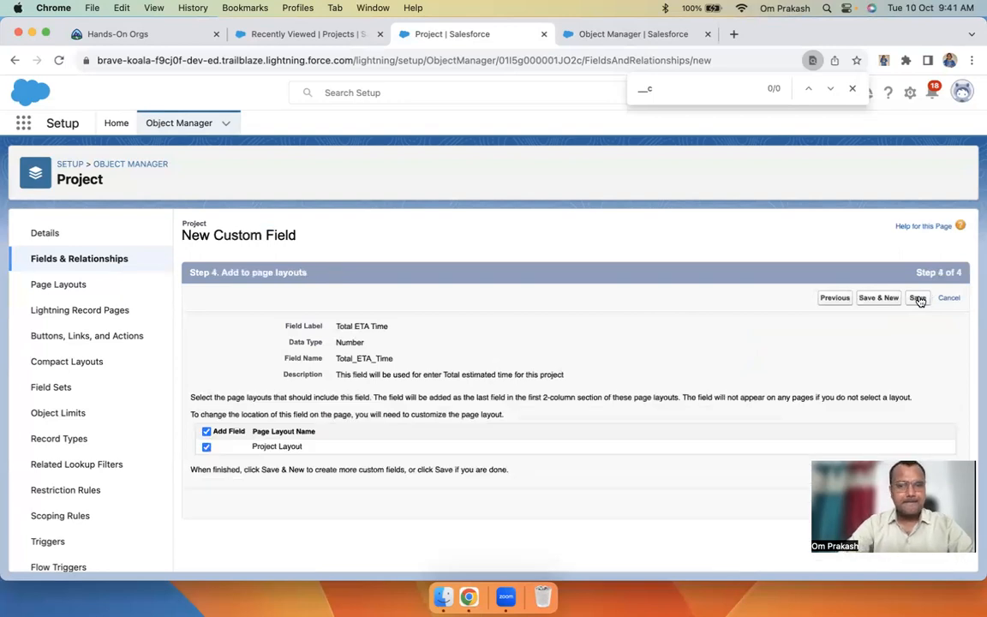
left_click(918, 299)
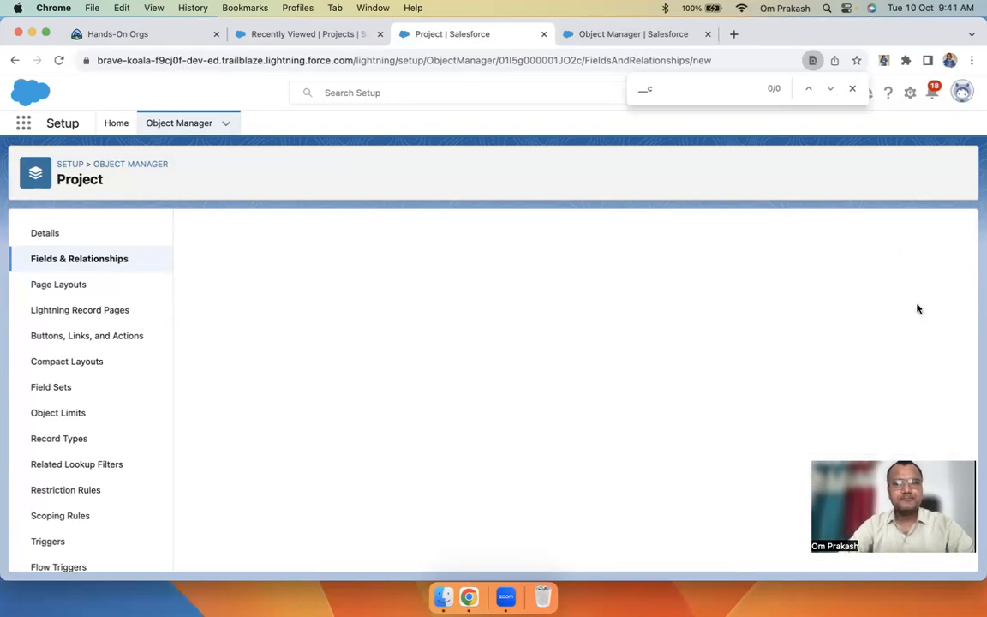
left_click(291, 38)
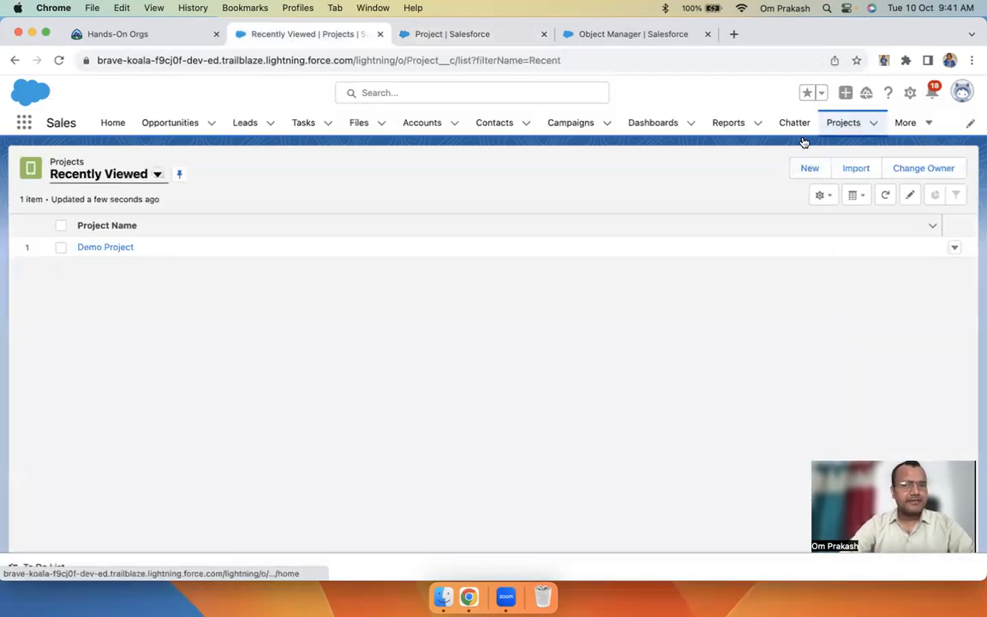
Open the New Project form and close it without saving
left_click(805, 170)
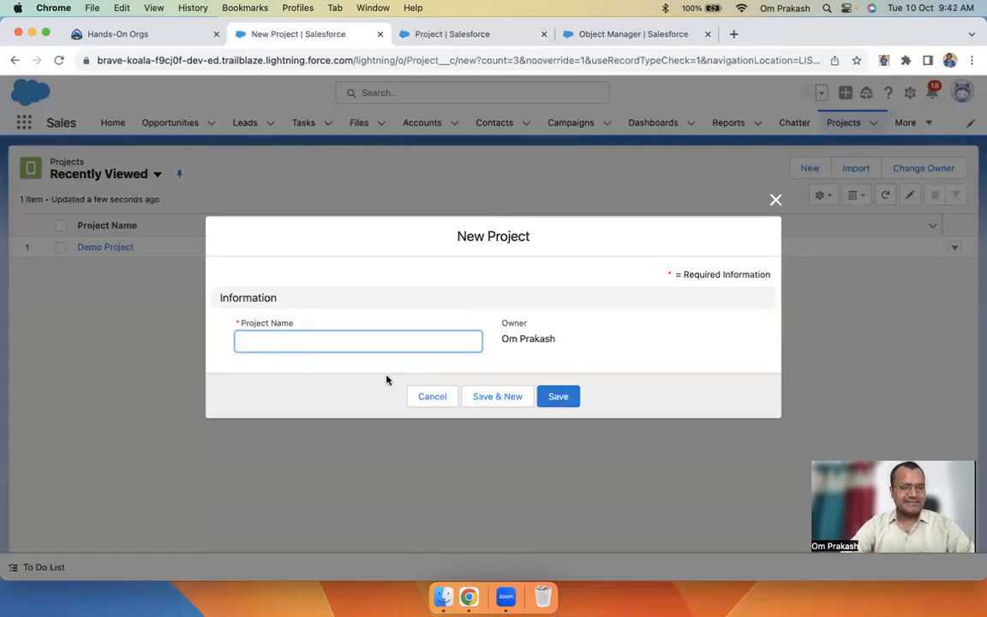
left_click(774, 199)
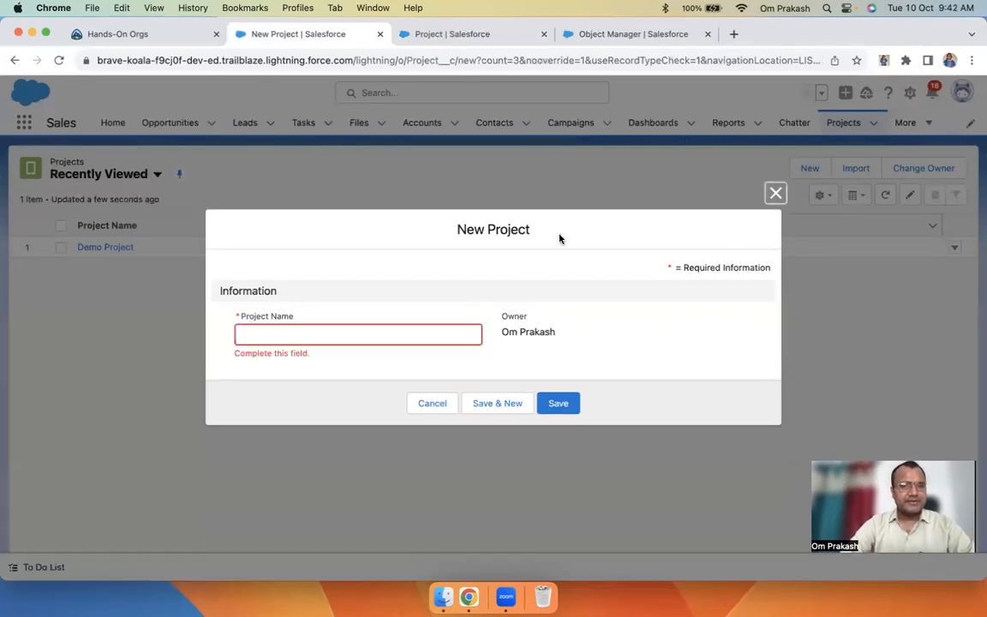
left_click(775, 193)
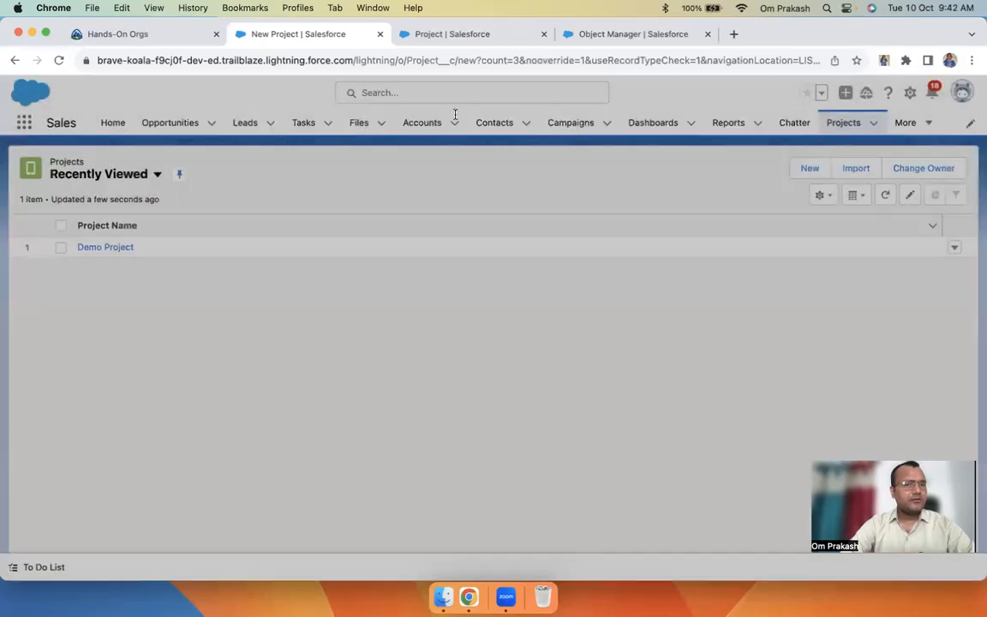
Switch the display density to Compact and refresh the page
left_click(963, 93)
left_click(784, 245)
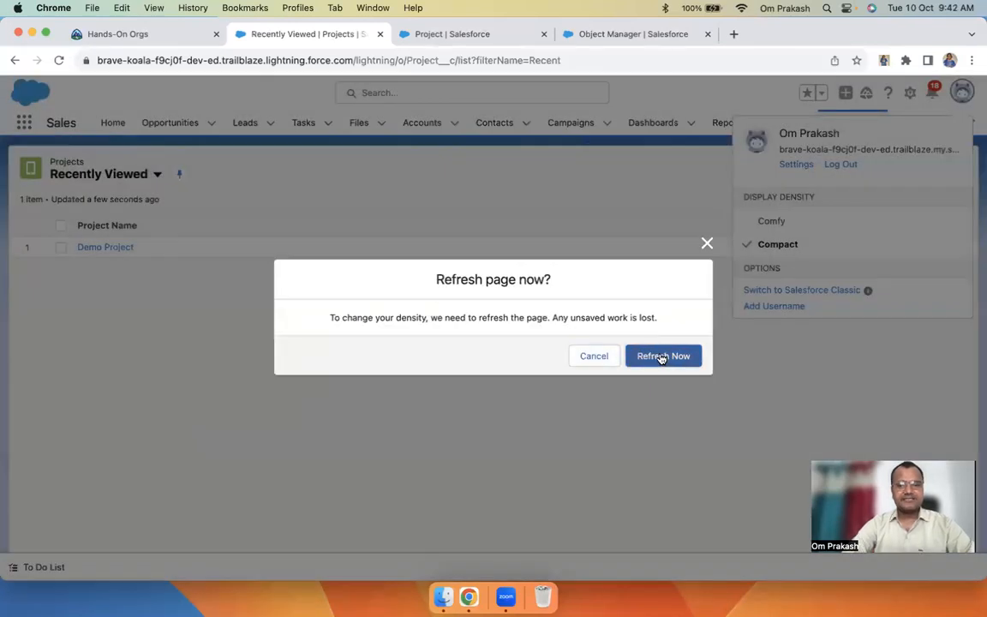
left_click(660, 356)
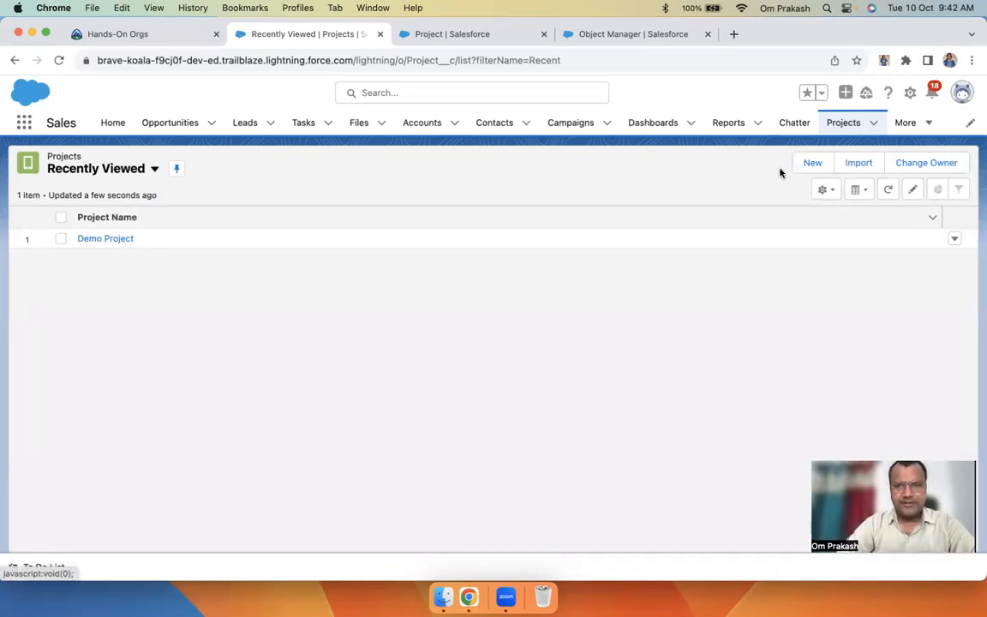
Open a new Project form and set Start Date to 10/10/2023
left_click(810, 162)
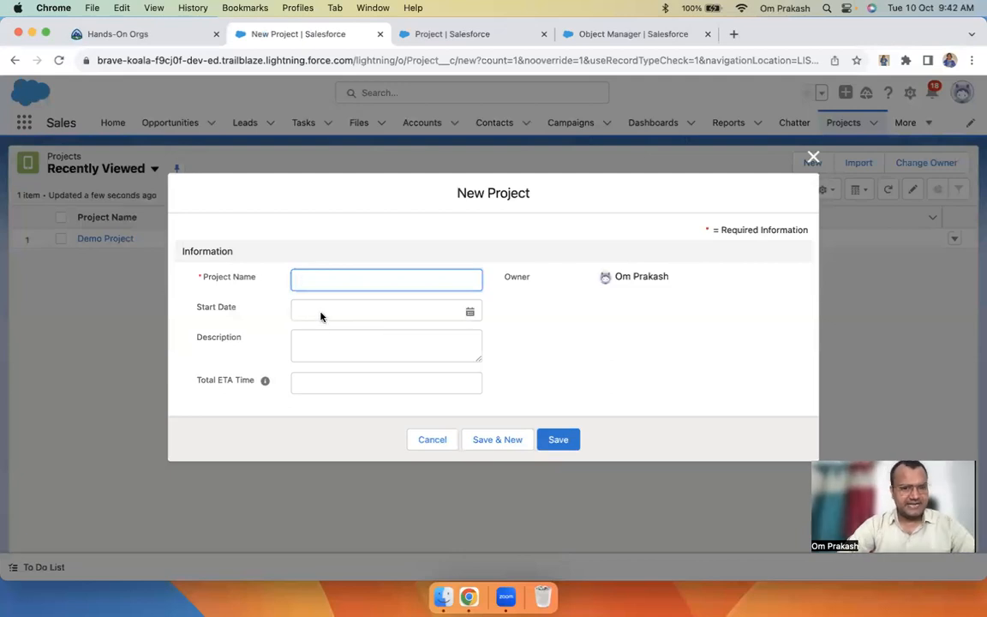
left_click(324, 349)
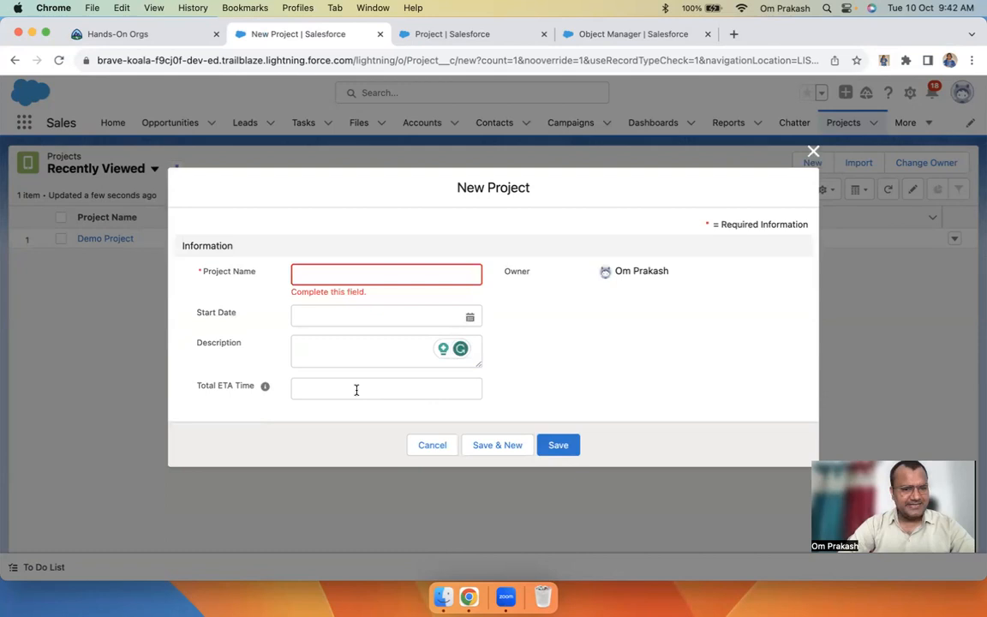
mouse_move(266, 388)
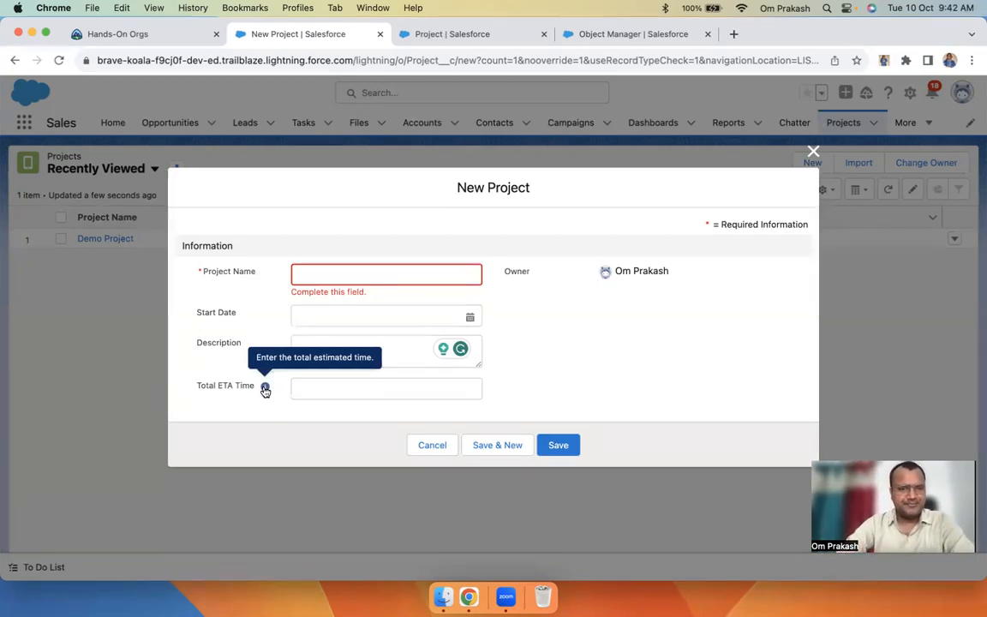
left_click(350, 318)
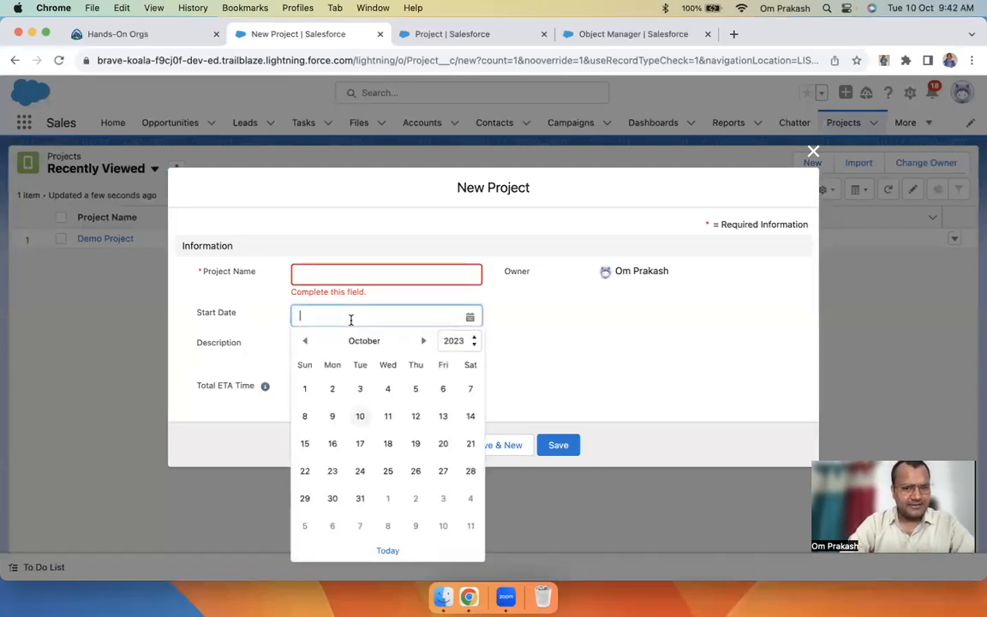
left_click(361, 416)
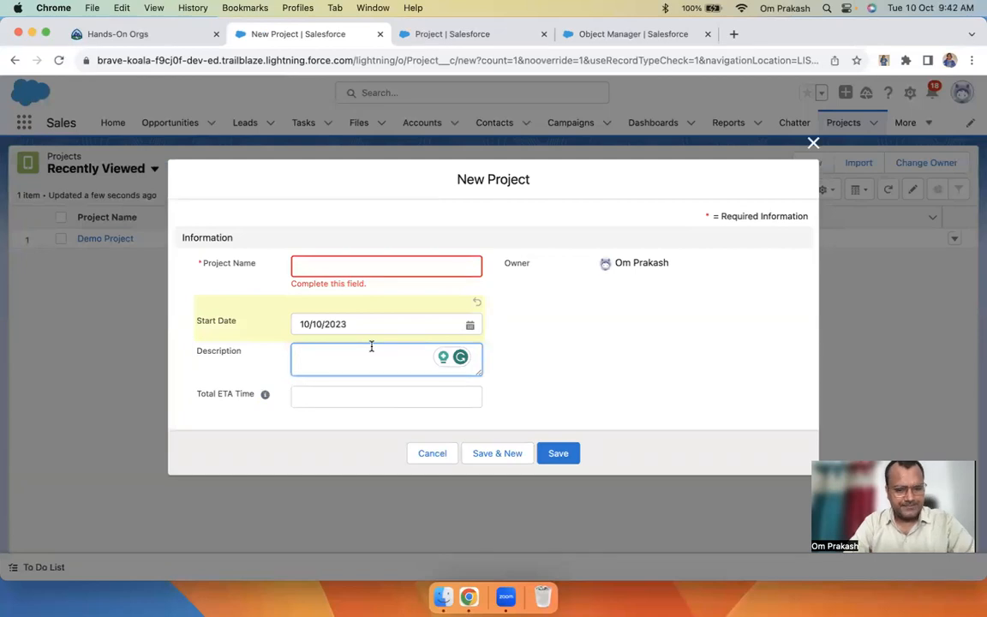
Enter a description about creating an app to manage the Sales Process
type("Create a ")
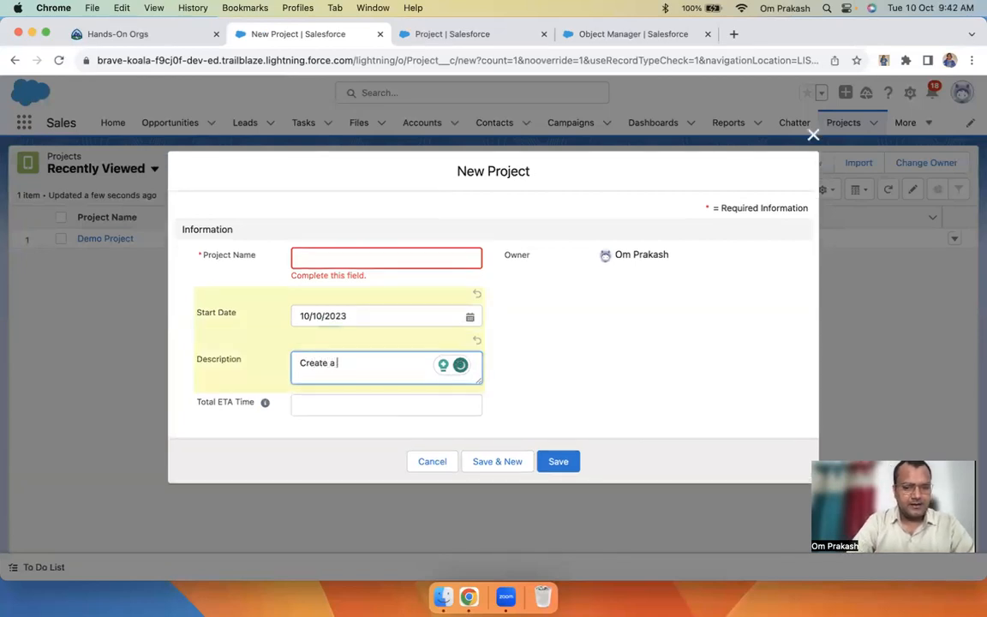
type("App")
key("BackSpace")
key("BackSpace")
key("BackSpace")
key("BackSpace")
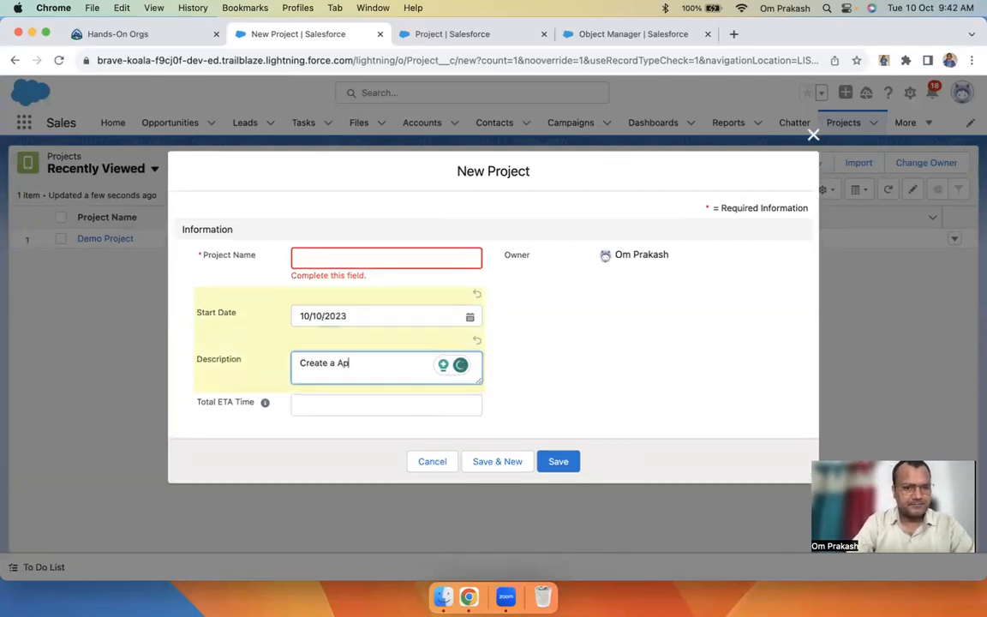
type("n aff")
key("BackSpace")
key("BackSpace")
key("BackSpace")
type("App to")
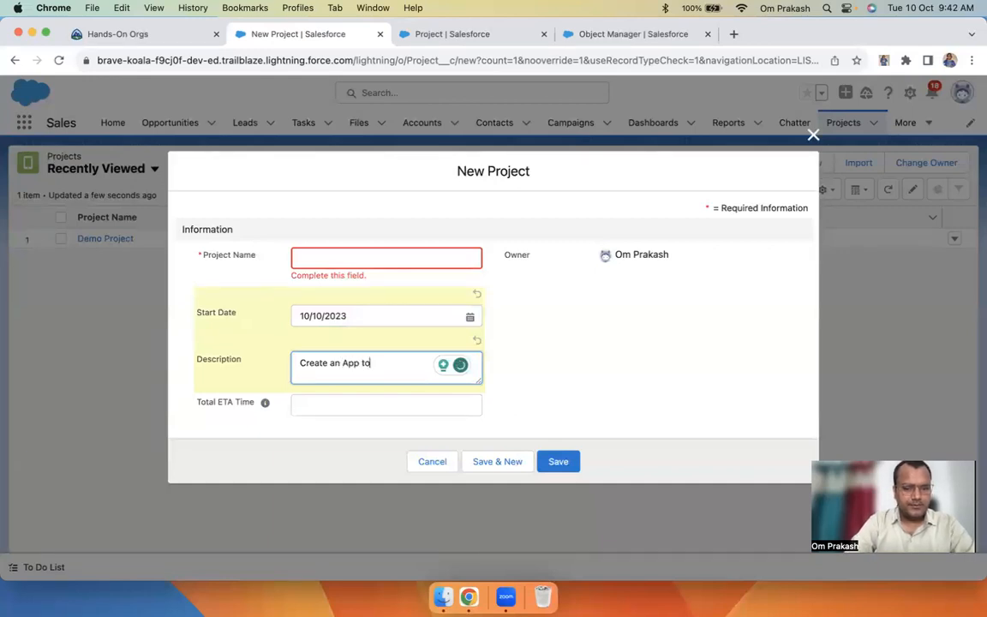
type(" manage the")
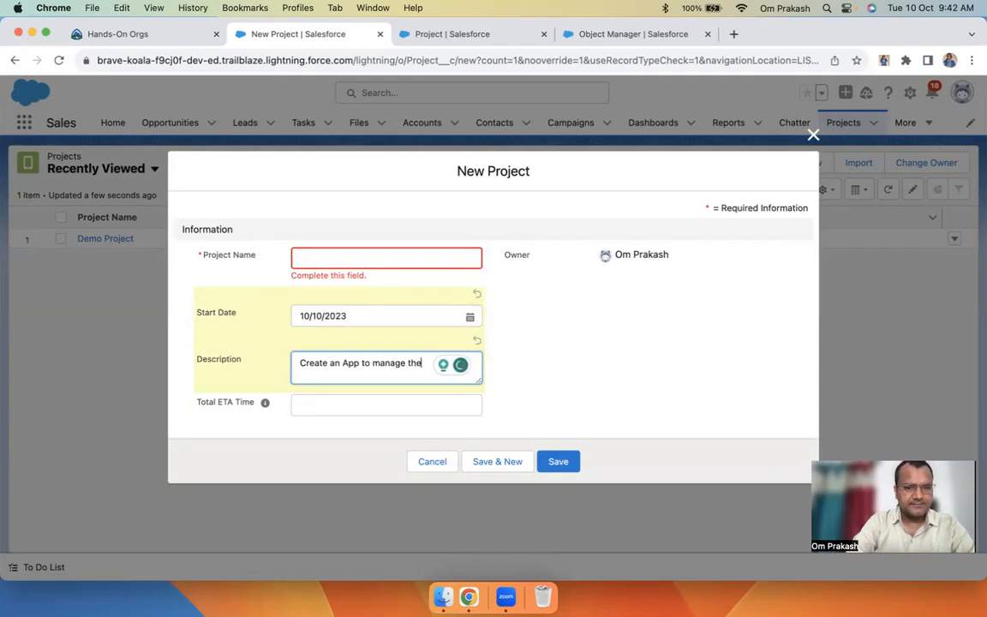
type(" Sales Process.")
Enter Total ETA Time 120 and Project Name 'Sales App Customisation', then save
left_click(356, 405)
type("120")
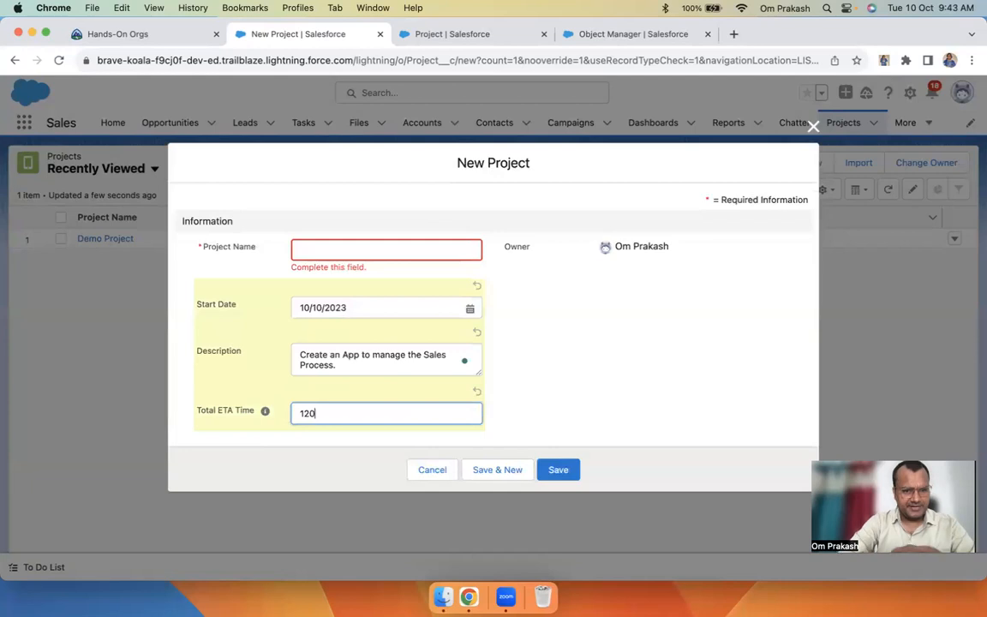
left_click(373, 309)
left_click(567, 335)
left_click(367, 249)
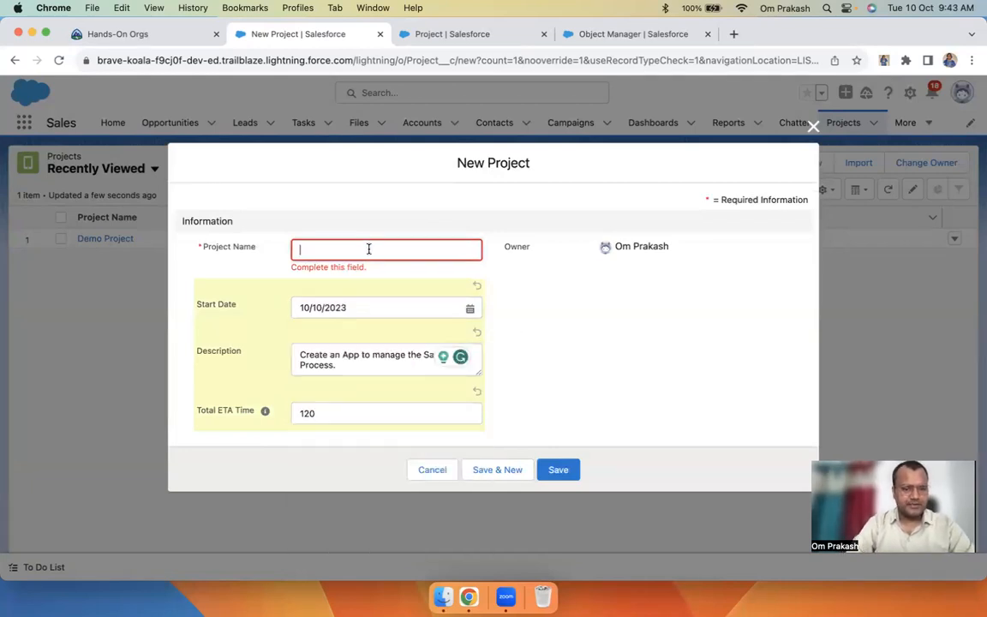
type("Sales App")
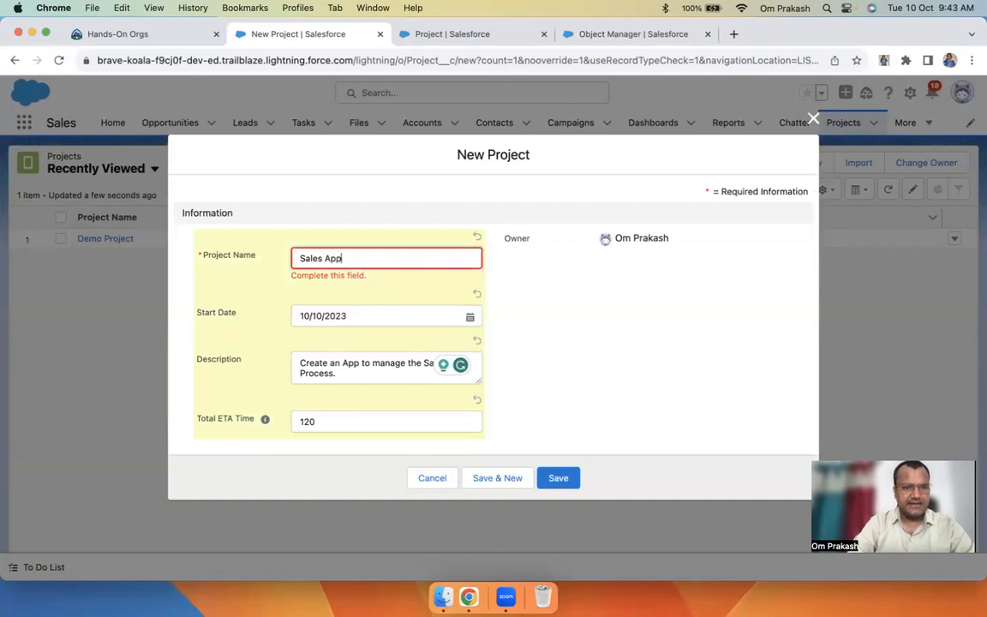
type(" Customi")
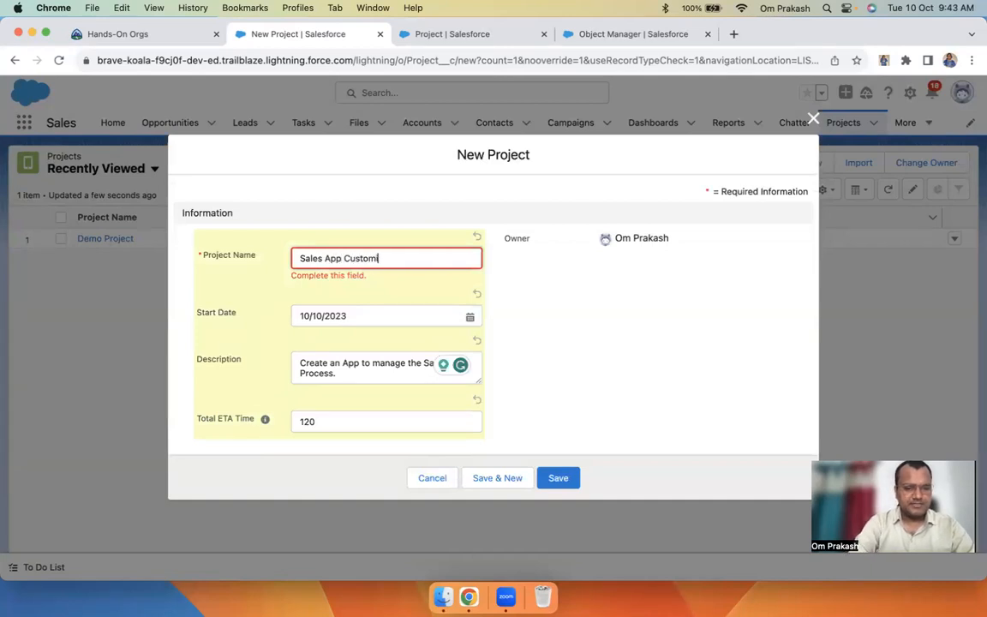
type("sation")
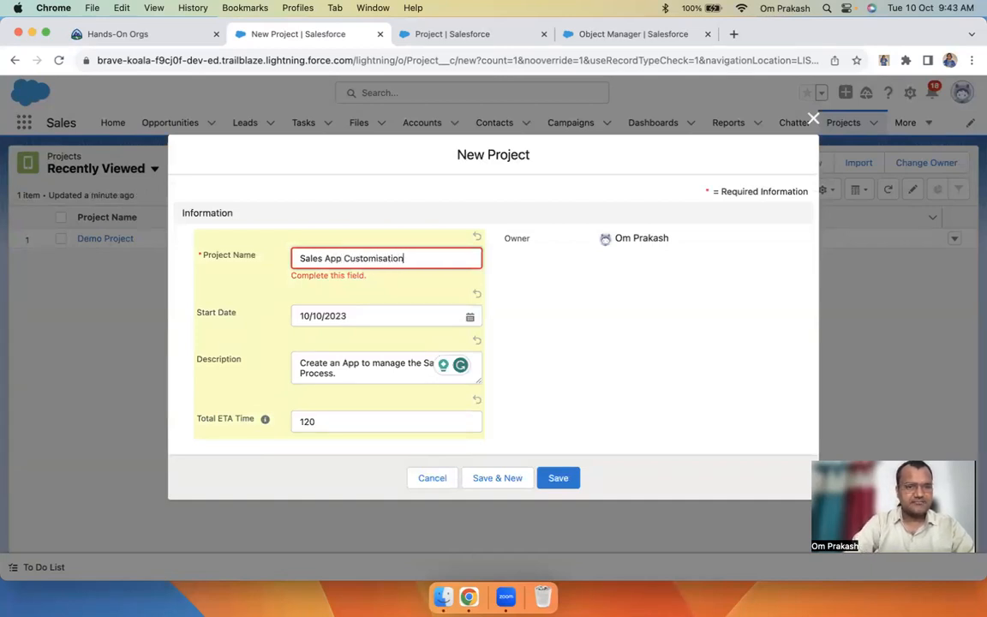
left_click(561, 478)
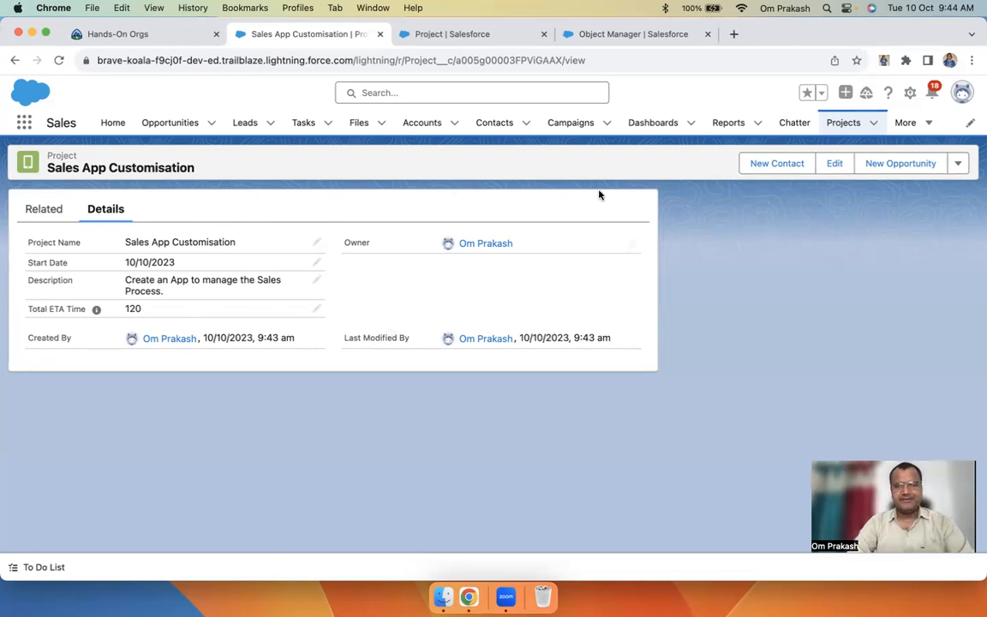
From the saved Sales App Customisation record (Total ETA Time 120), open the object's setup options
left_click(910, 93)
Close the extra setup tabs and start a new custom field from Project's Fields & Relationships
left_click(838, 272)
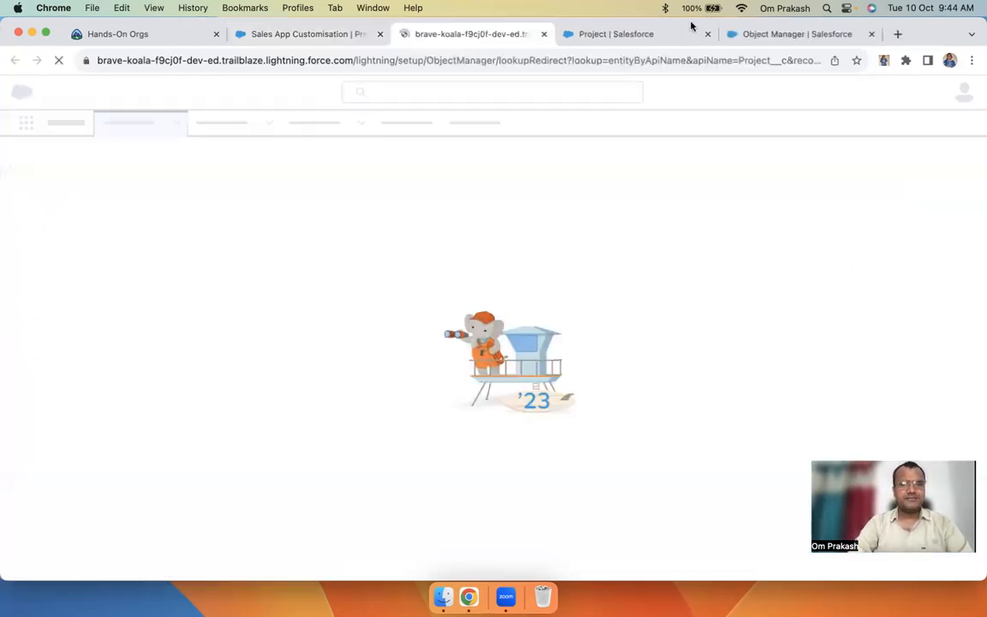
left_click(652, 35)
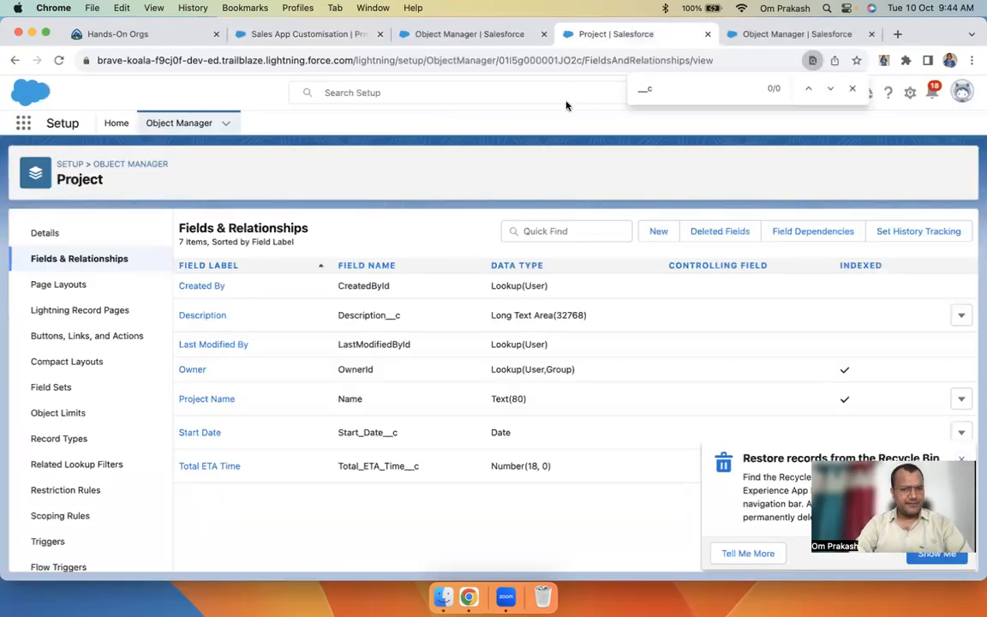
left_click(705, 33)
left_click(705, 33)
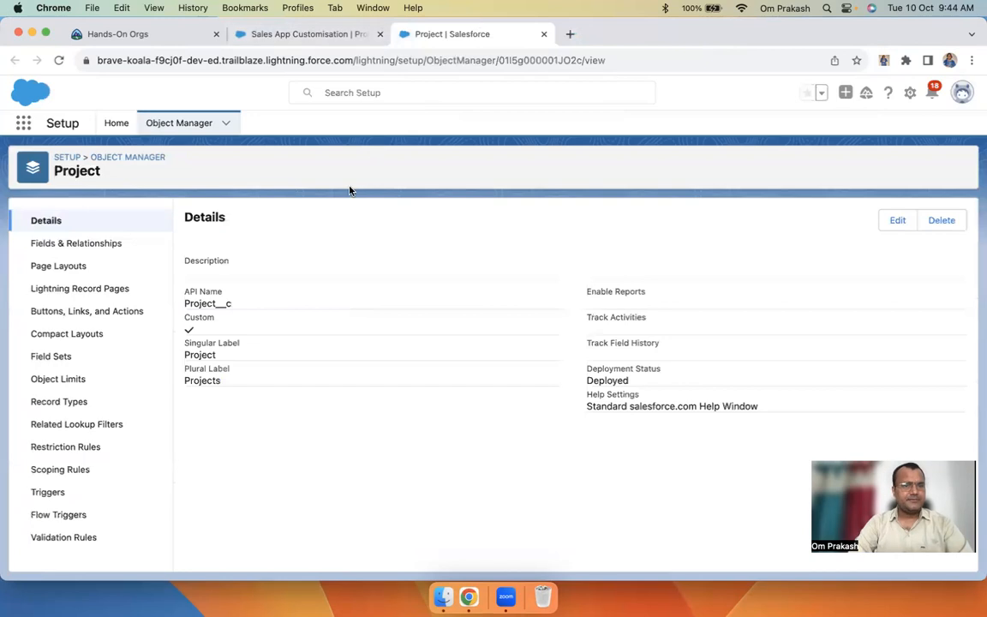
left_click(83, 244)
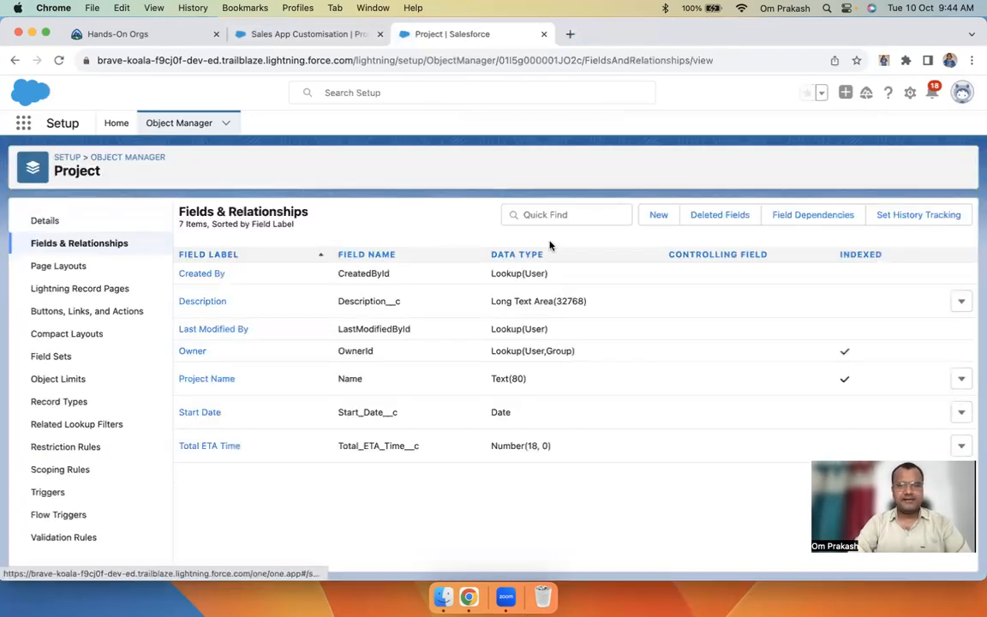
left_click(656, 215)
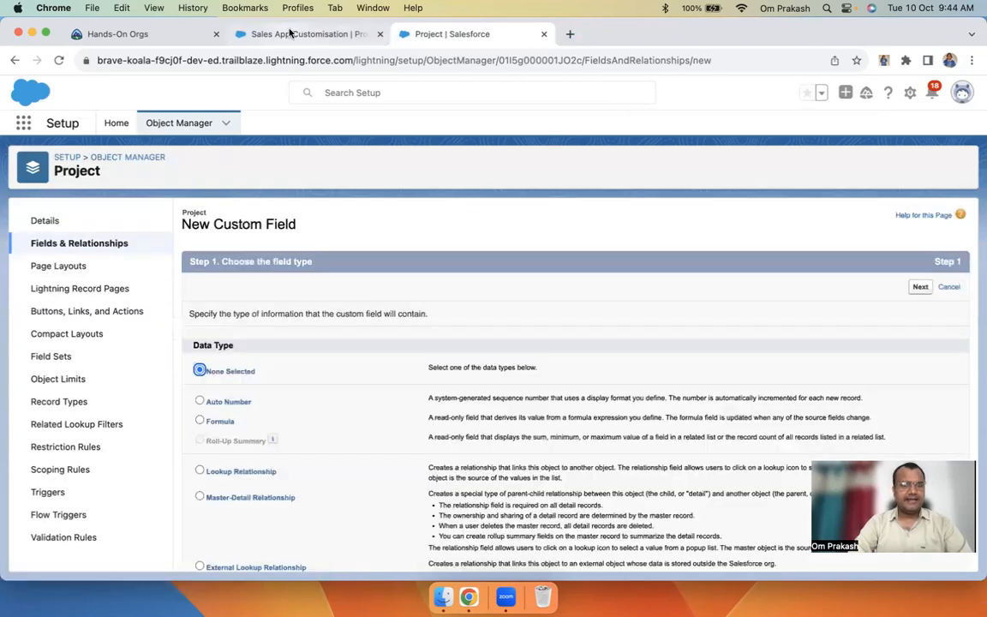
Check the Total ETA Time field on the Sales App Customisation record
left_click(262, 34)
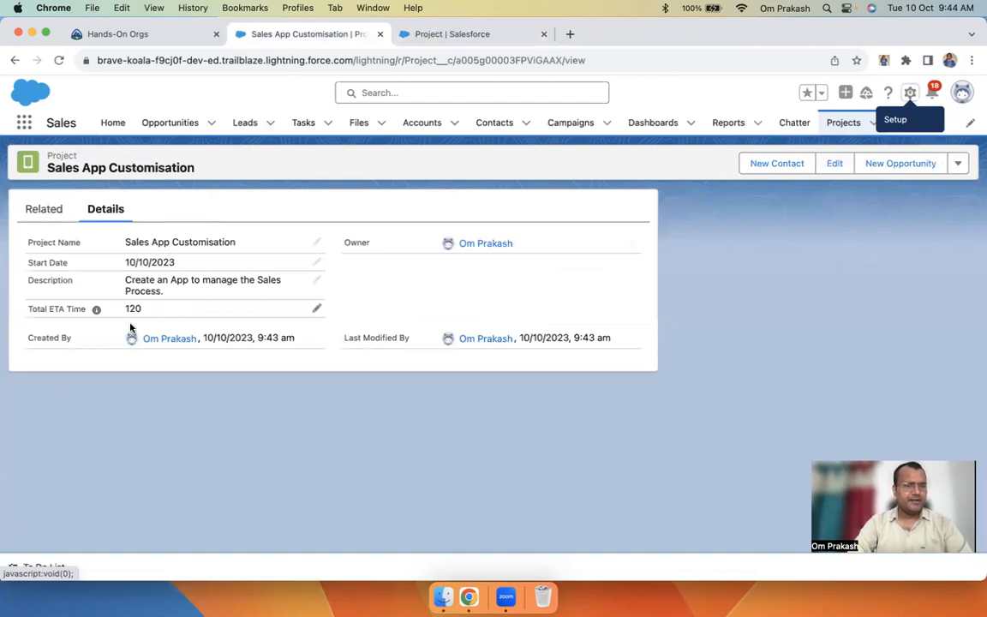
left_click_drag(29, 309, 79, 309)
left_click(40, 317)
Choose Number as the new field's data type and continue to Step 2
left_click(414, 28)
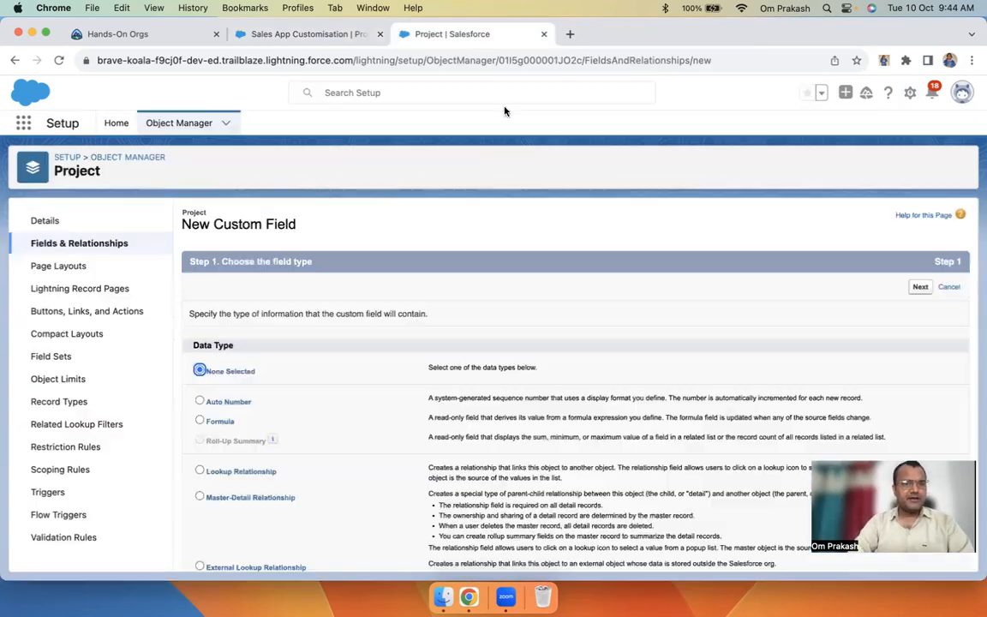
scroll(310, 472, "down", 10)
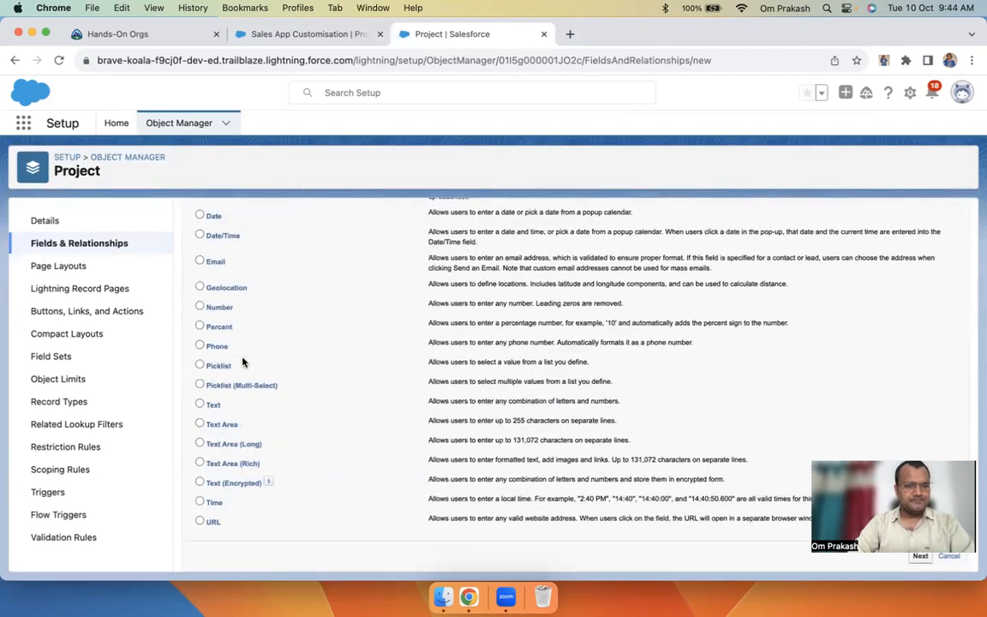
left_click(199, 308)
scroll(600, 325, "up", 10)
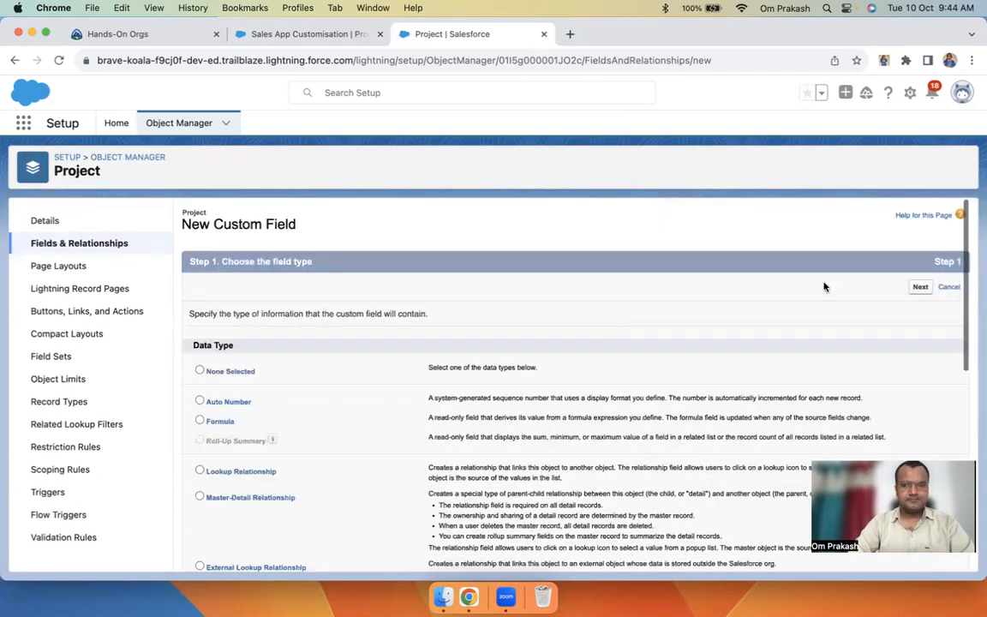
left_click(919, 288)
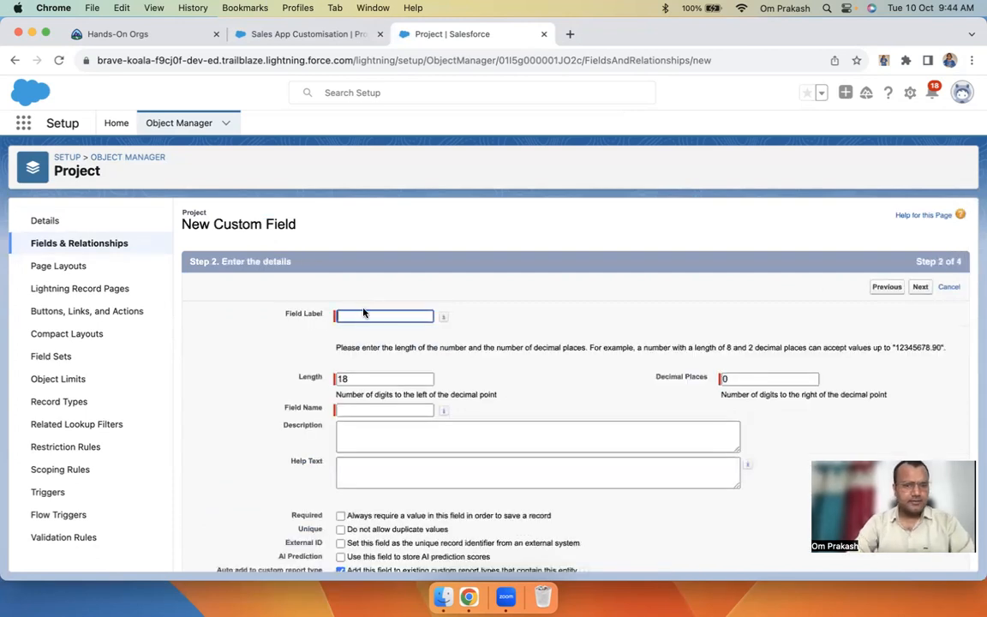
Label the field 'Total time Spent (Hour)', auto-filling field name Total_time_Spent_Hour
type("Total time Sepent")
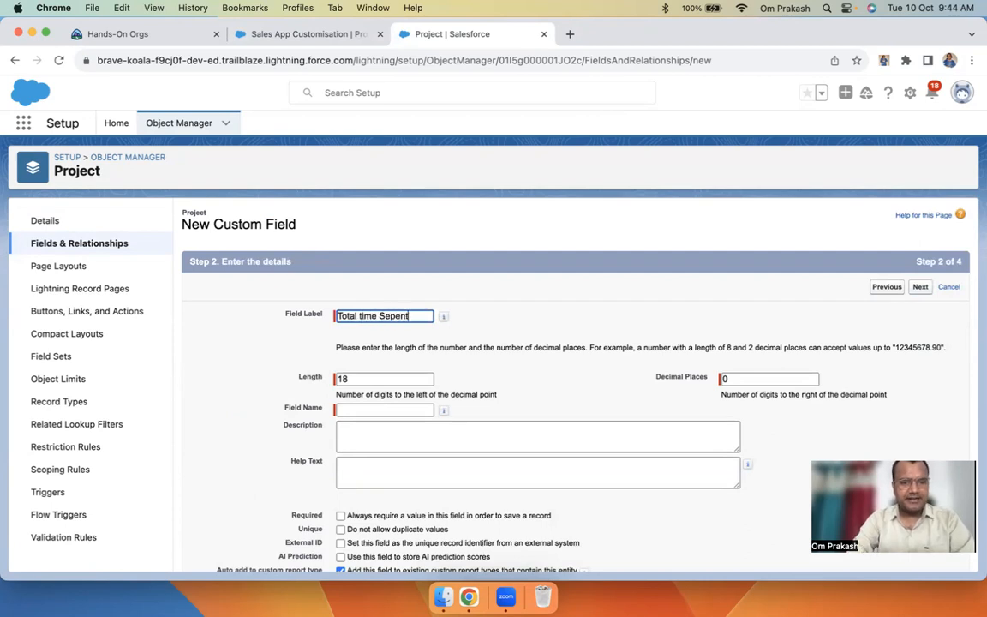
key("BackSpace")
key("BackSpace")
key("BackSpace")
key("BackSpace")
key("BackSpace")
type("pent (Hour)")
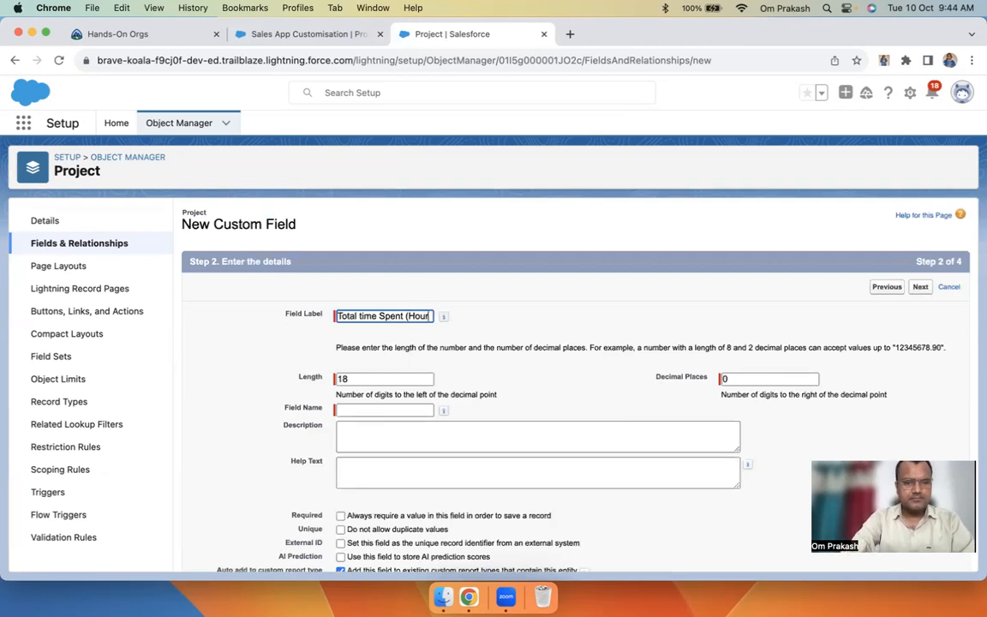
key("Tab")
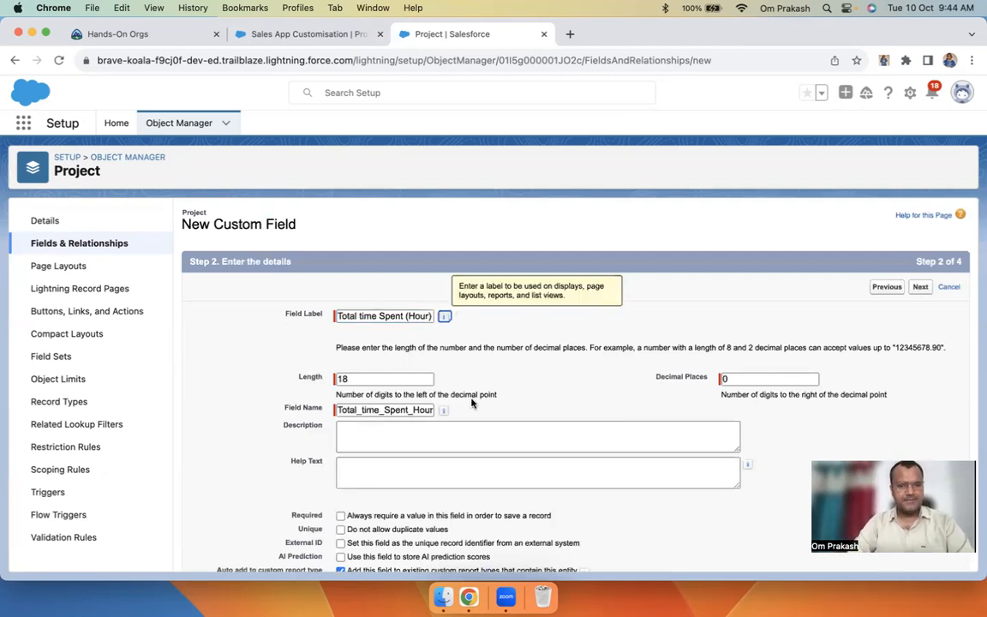
Pass the description and help text boxes, tick Required, then view the Sales App Customisation record
scroll(460, 401, "down", 1)
left_click(425, 395)
left_click(405, 432)
scroll(406, 433, "down", 2)
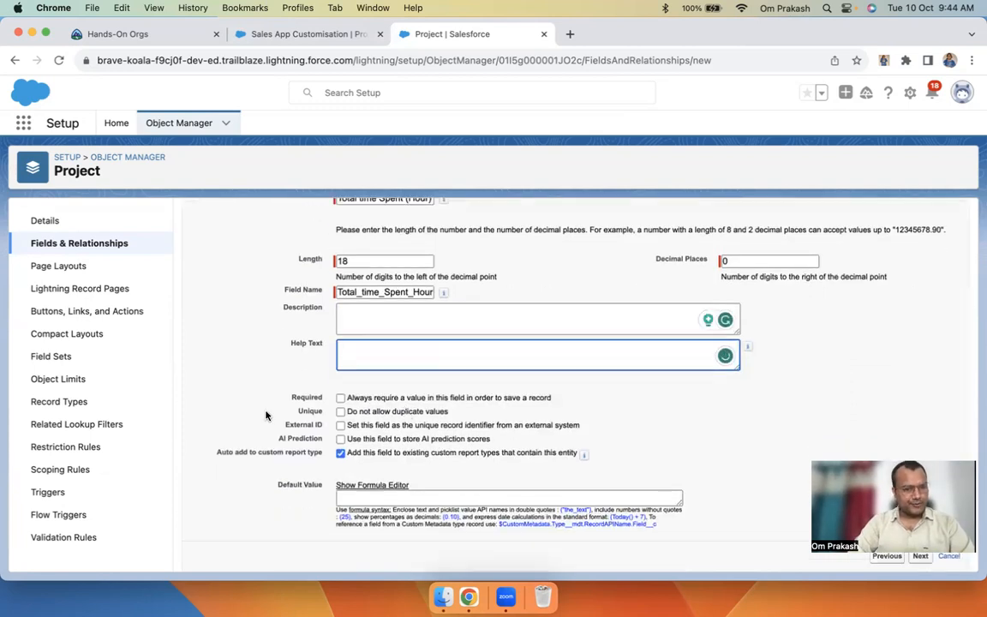
left_click(341, 398)
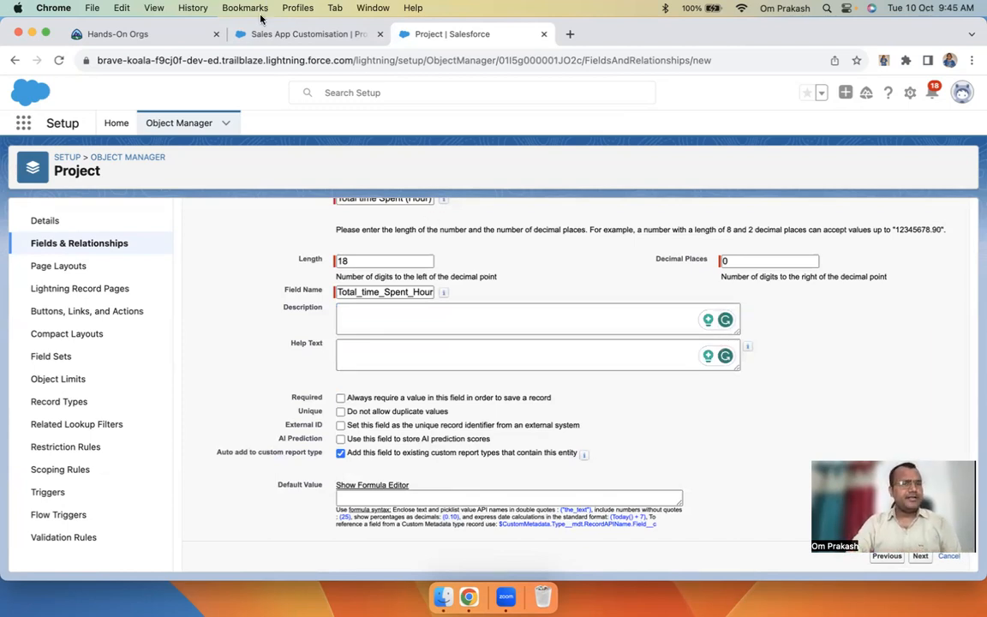
left_click(281, 34)
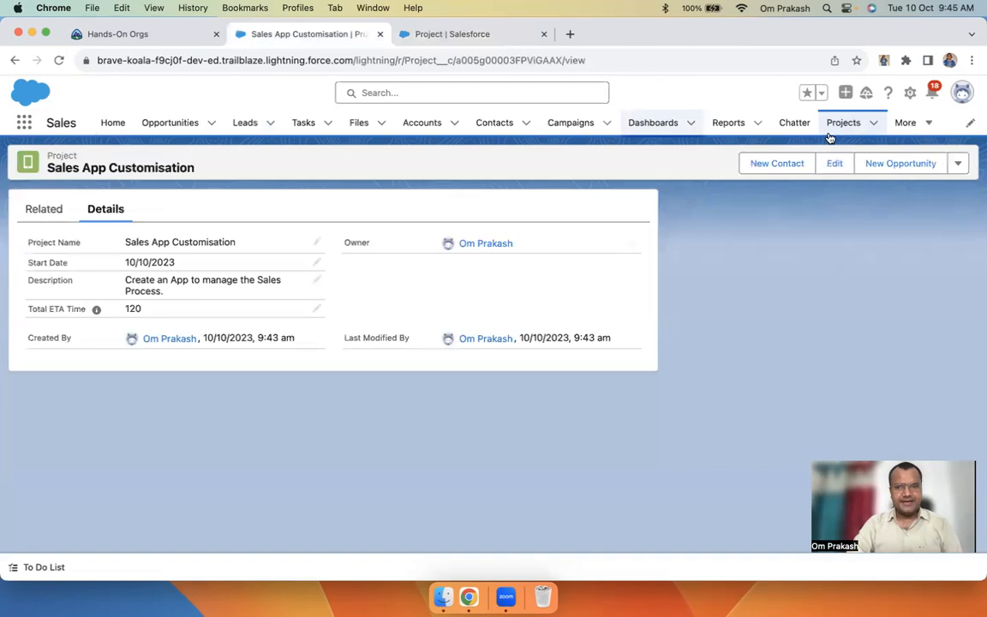
Return to the Project | Salesforce tab with the Total time Spent (Hour) details form
left_click(445, 35)
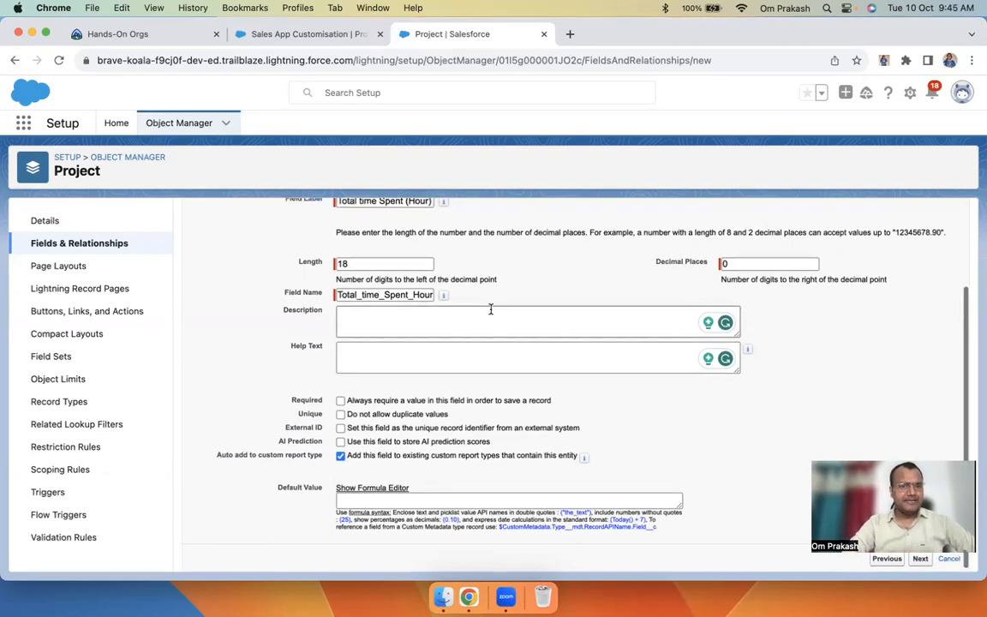
Tick 'Always require a value in this field' for Total time Spent (Hour), after briefly toggling it
scroll(369, 309, "up", 3)
scroll(479, 343, "down", 3)
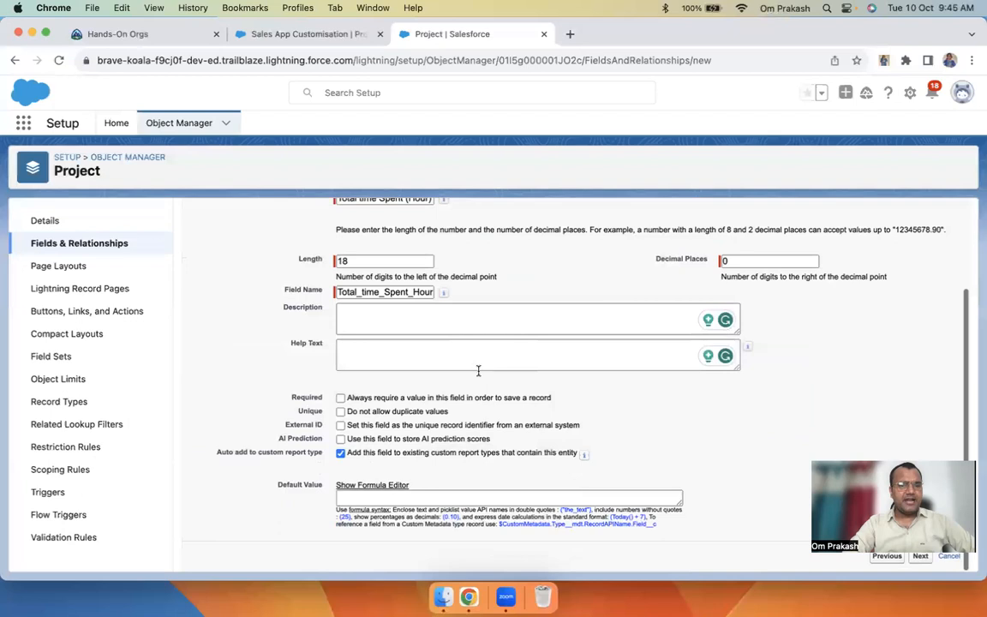
left_click(341, 398)
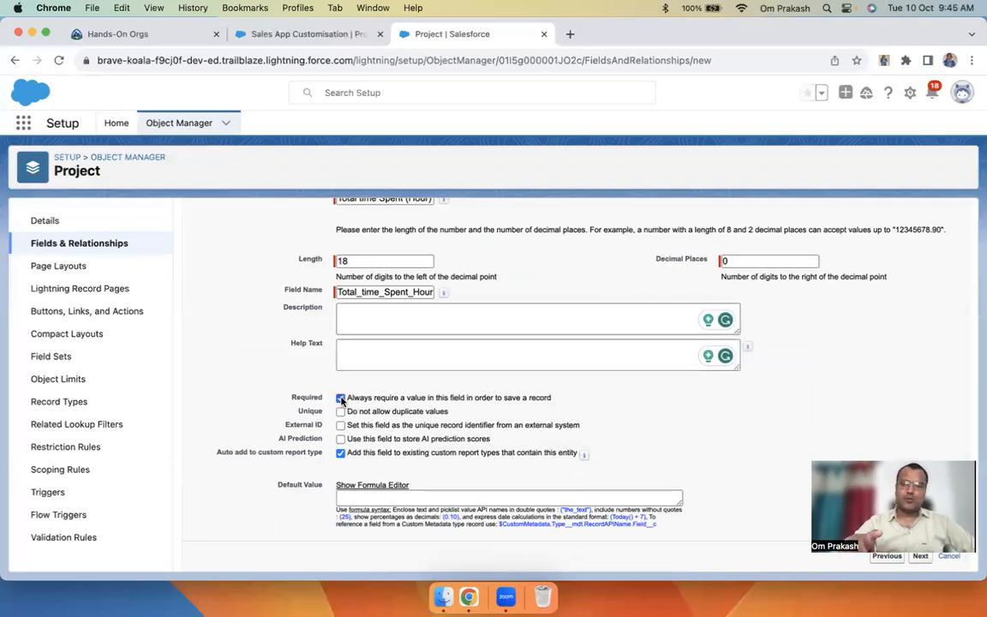
left_click(341, 398)
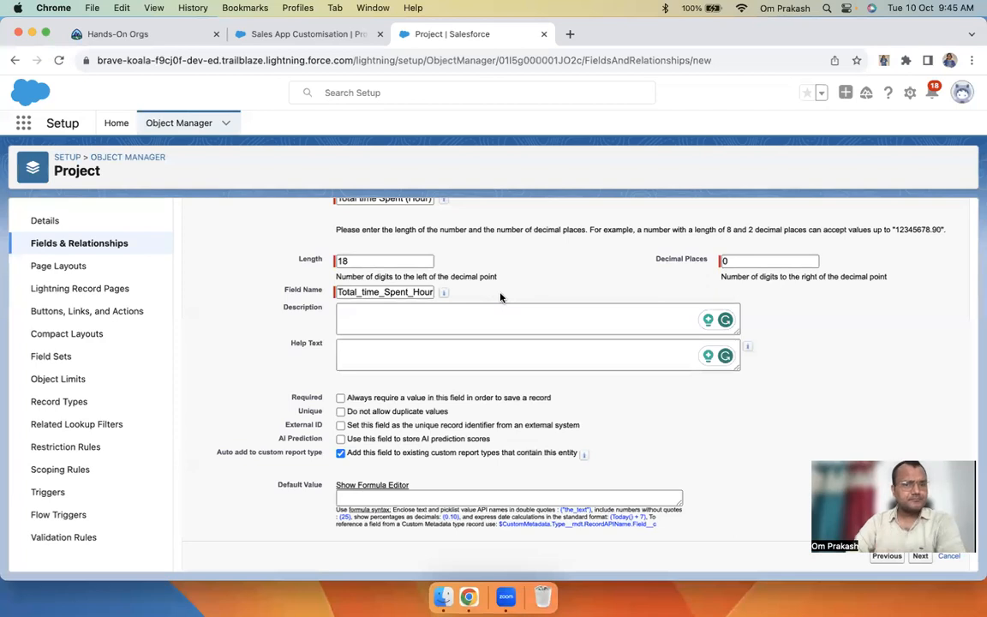
scroll(501, 297, "up", 1)
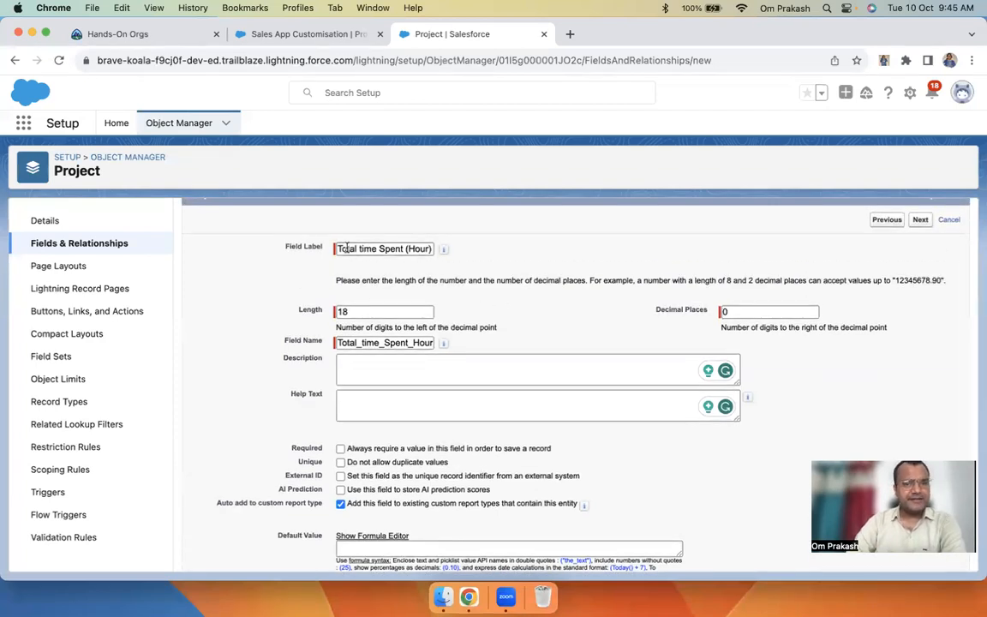
left_click_drag(340, 249, 432, 249)
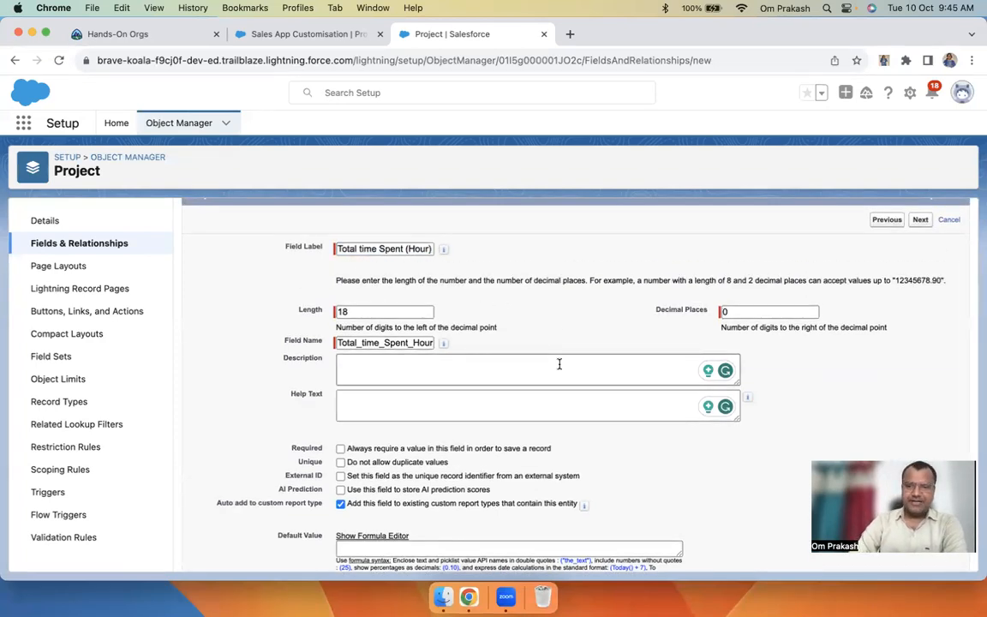
scroll(559, 364, "down", 1)
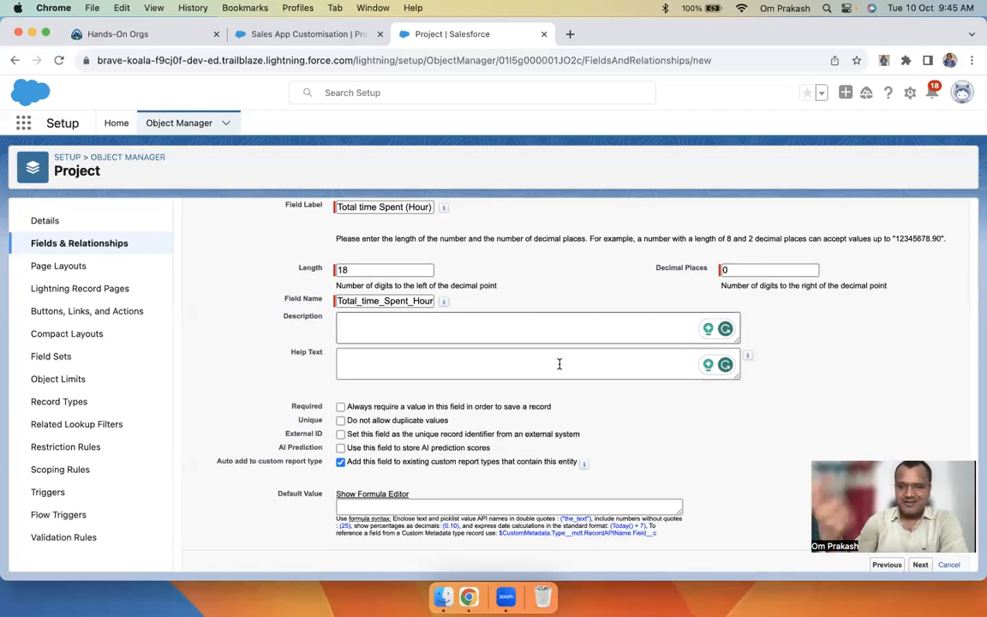
left_click(340, 407)
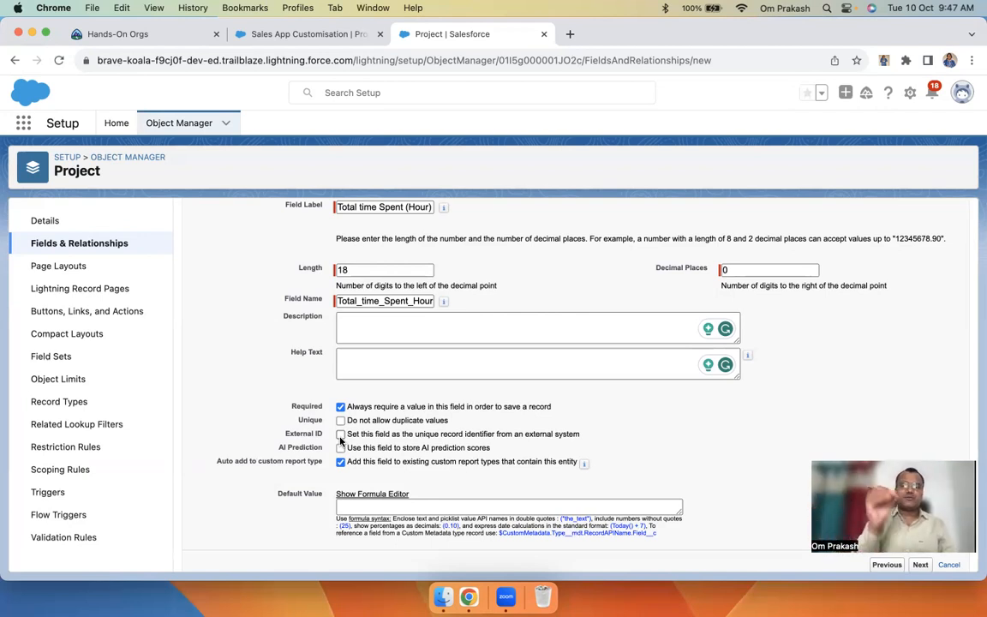
left_click(295, 35)
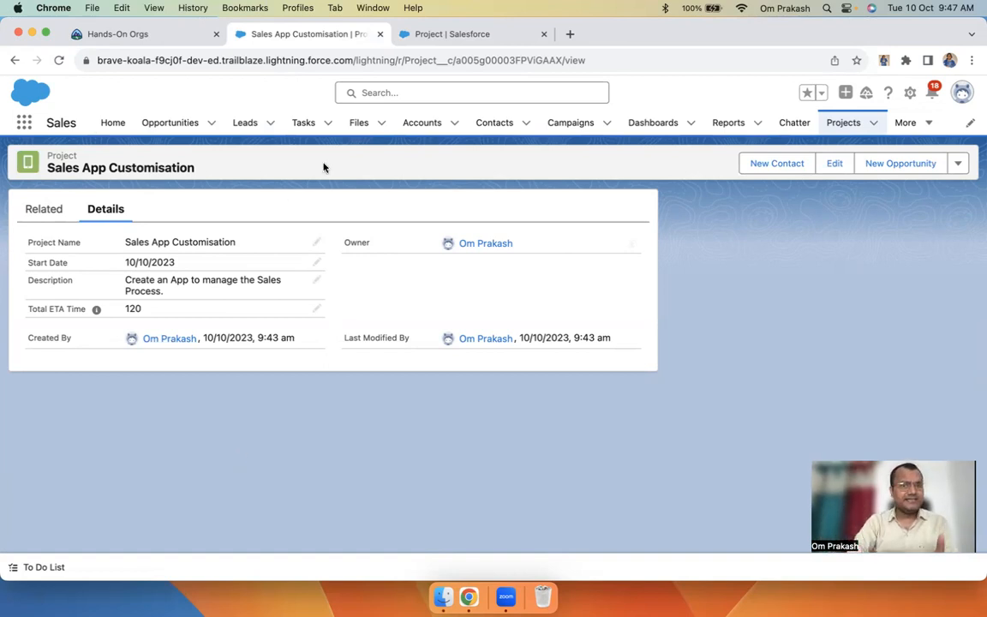
left_click(466, 35)
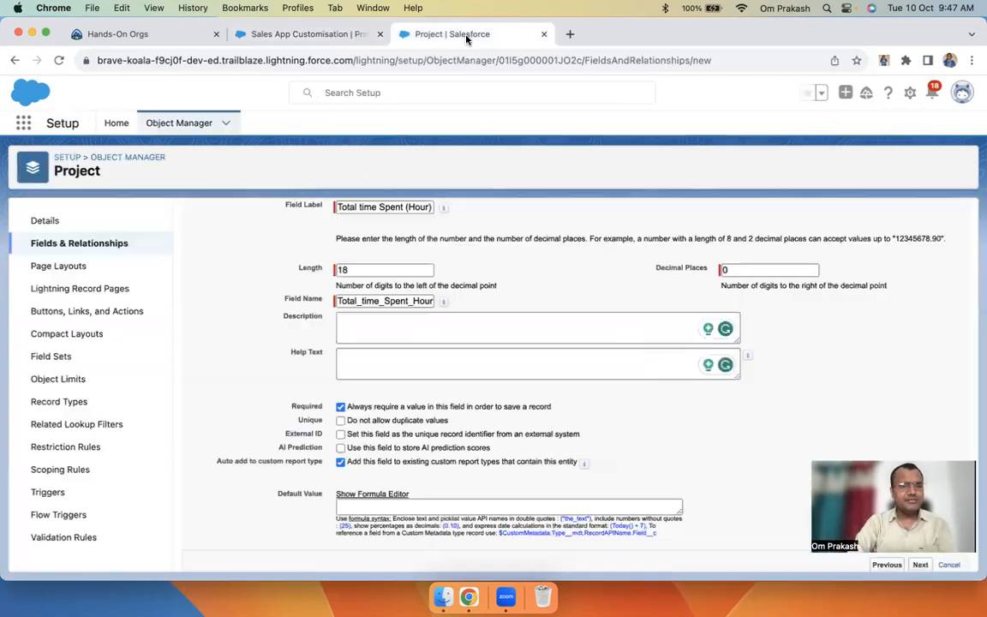
left_click(359, 432)
left_click_drag(360, 432, 597, 442)
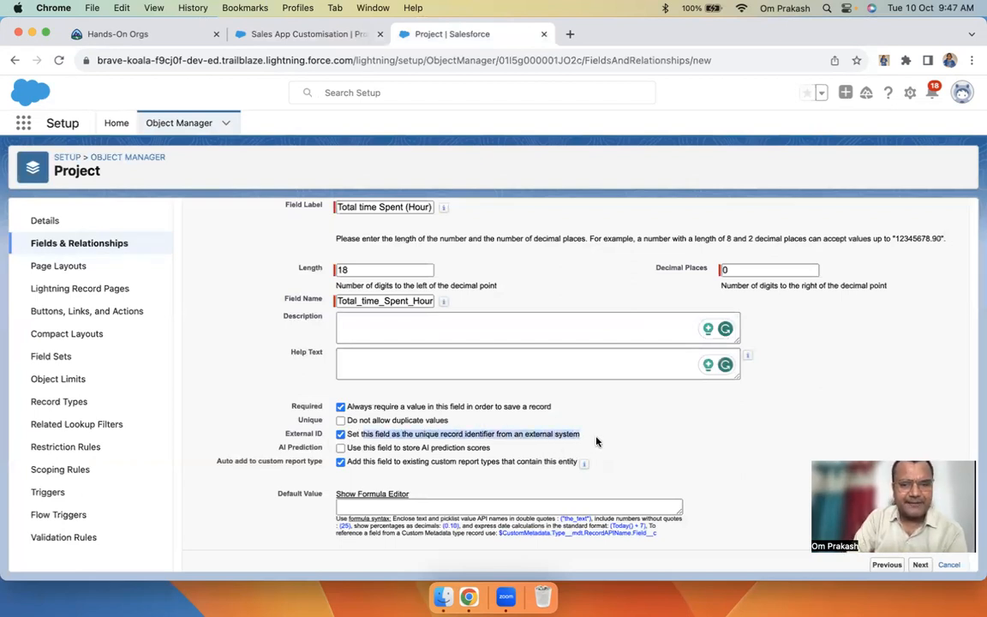
left_click(340, 433)
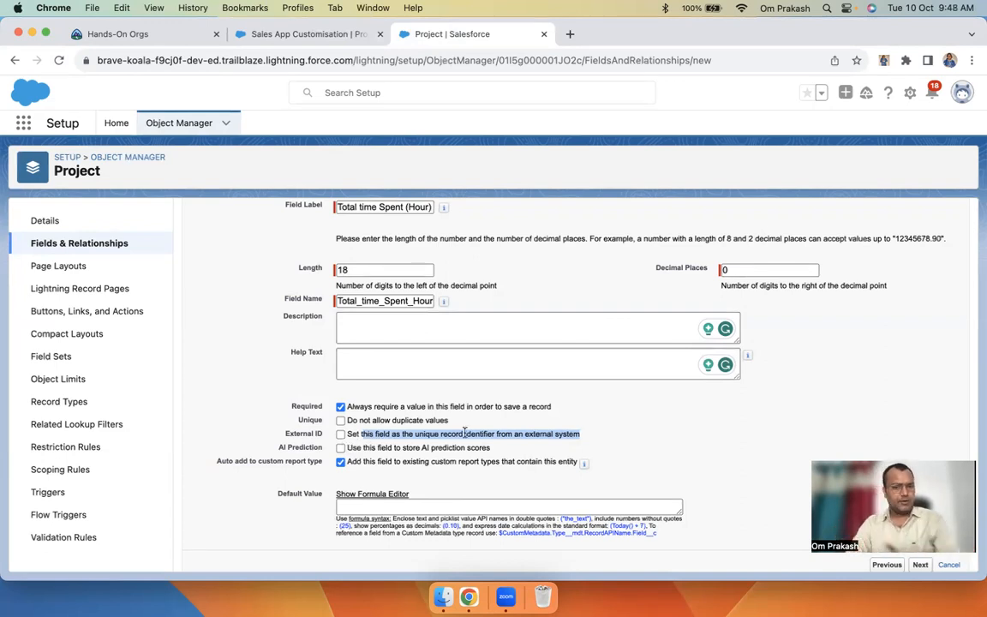
left_click(341, 448)
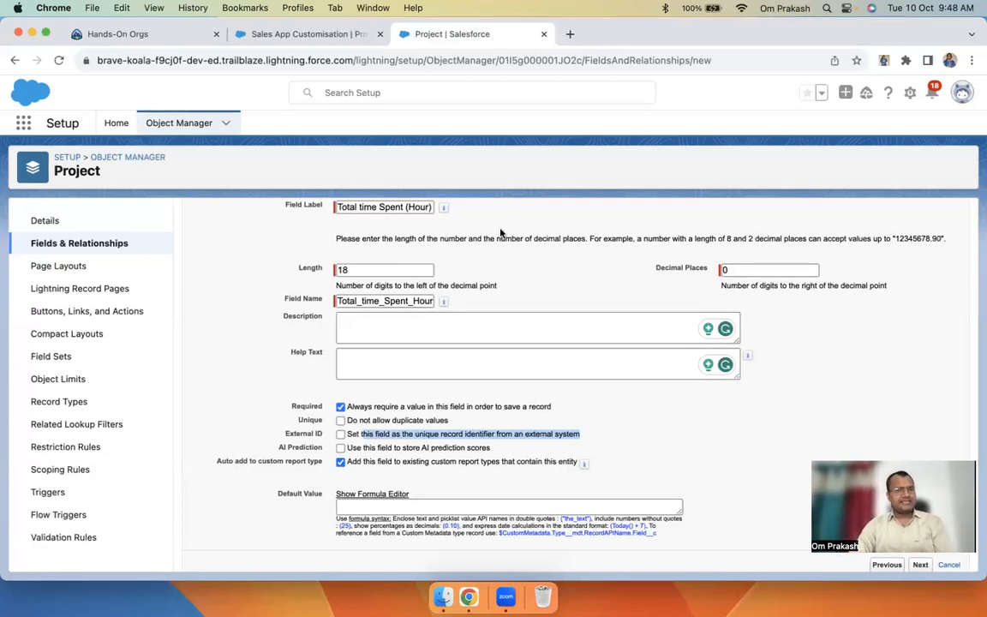
scroll(425, 288, "up", 3)
scroll(462, 431, "down", 3)
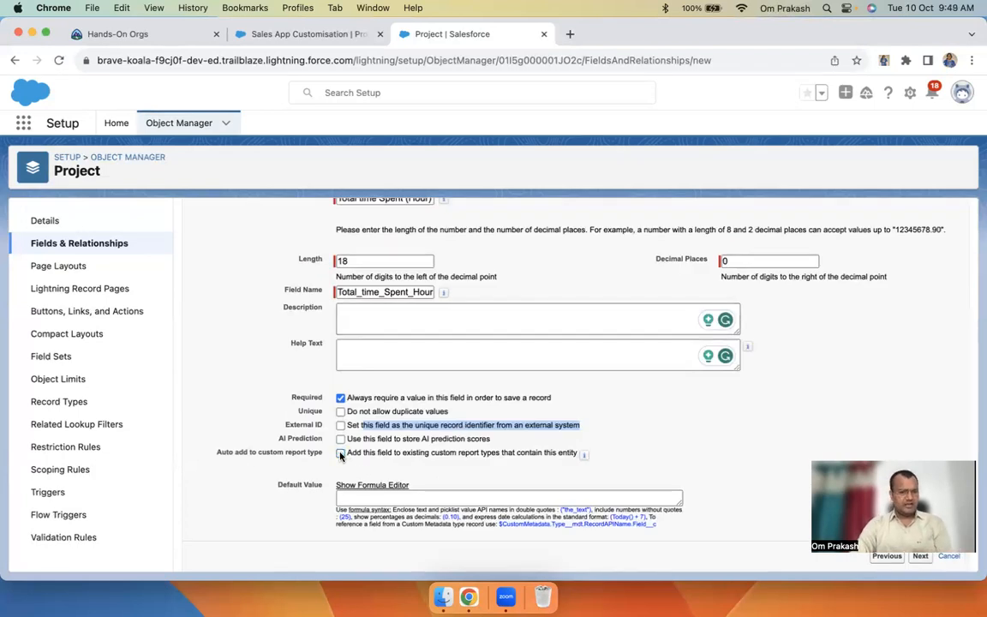
Untick adding the field to existing report types and set its default value to 5
left_click(341, 454)
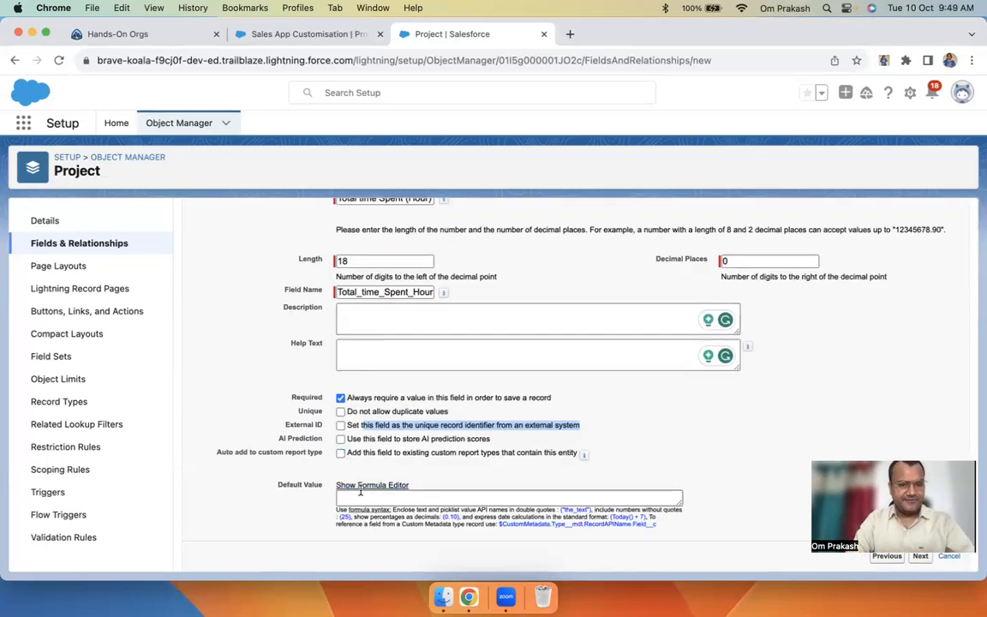
left_click(363, 498)
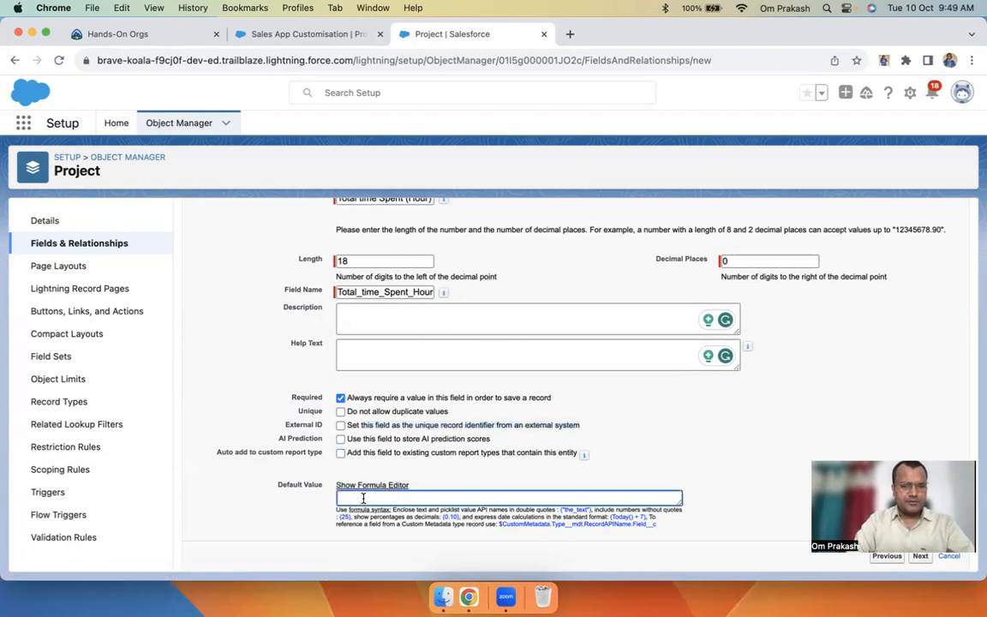
type("5")
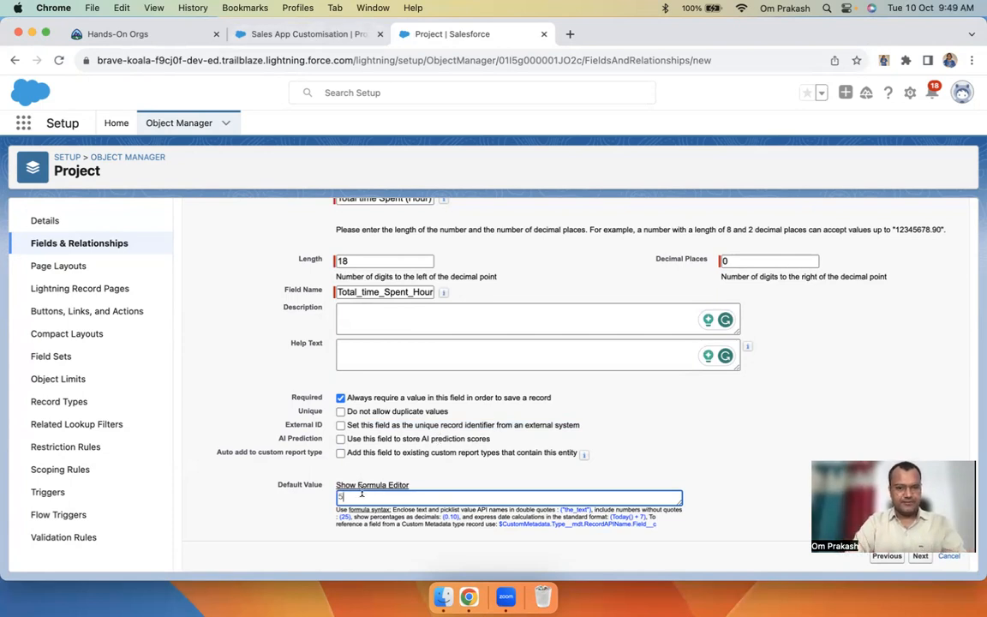
Continue through the field-level security step to page layouts
scroll(663, 433, "down", 3)
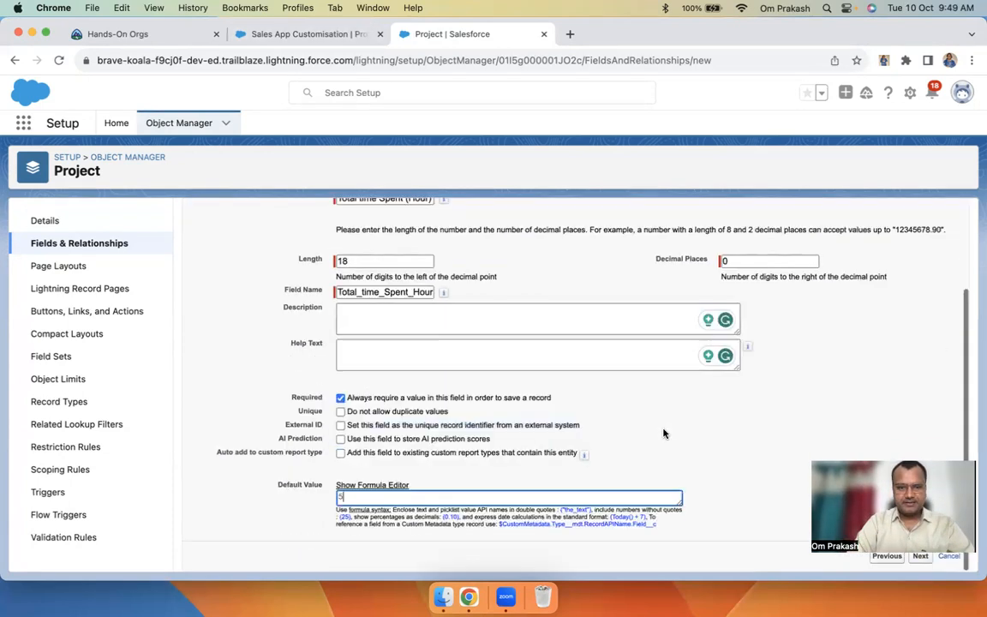
scroll(855, 275, "up", 3)
left_click(920, 288)
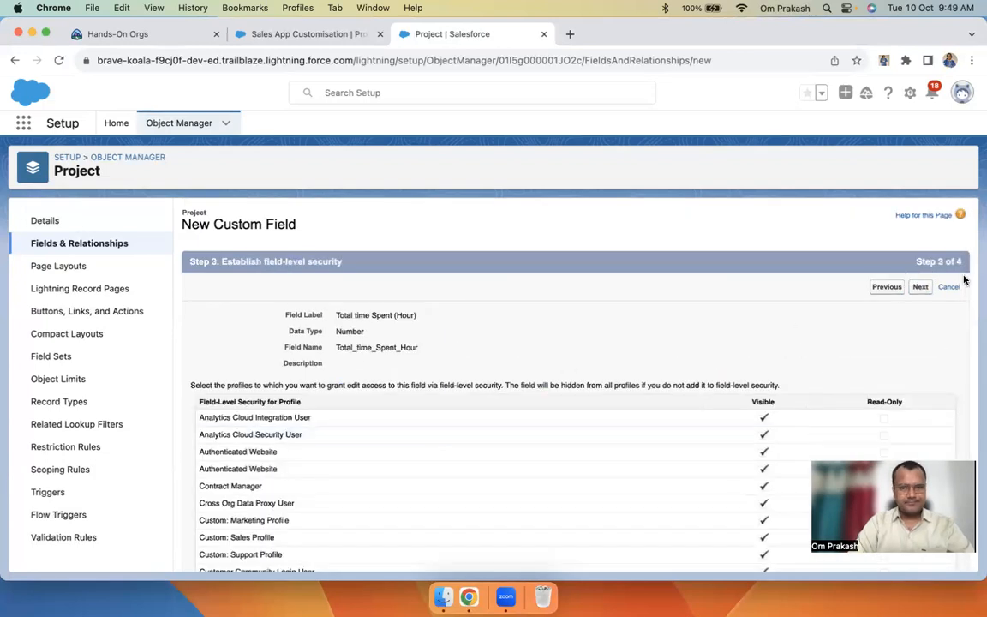
left_click(920, 288)
Save the Total time Spent (Hour) field and set display density to Comfy on the record
left_click(917, 288)
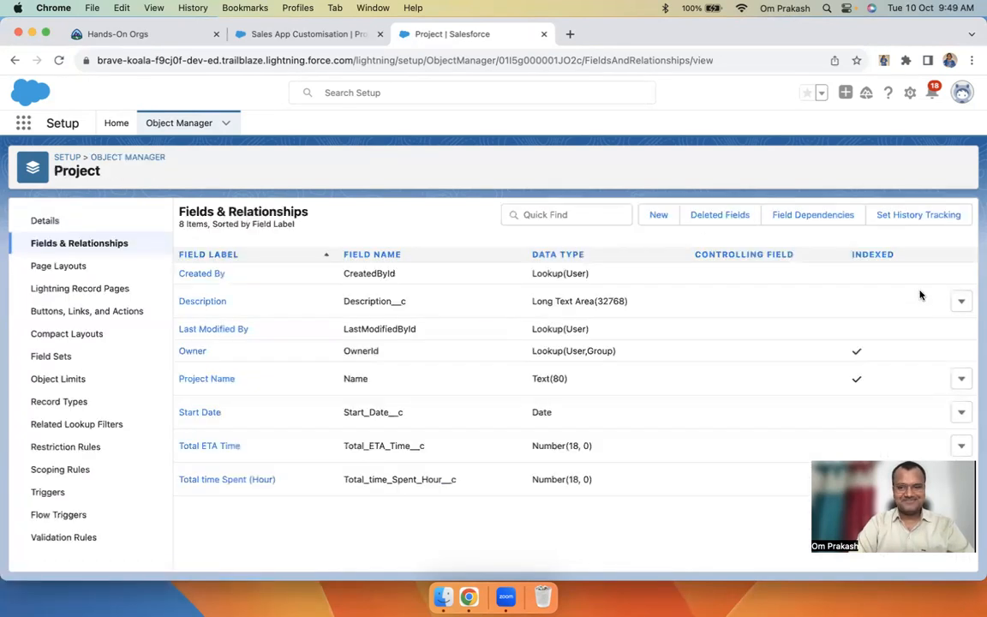
left_click(298, 35)
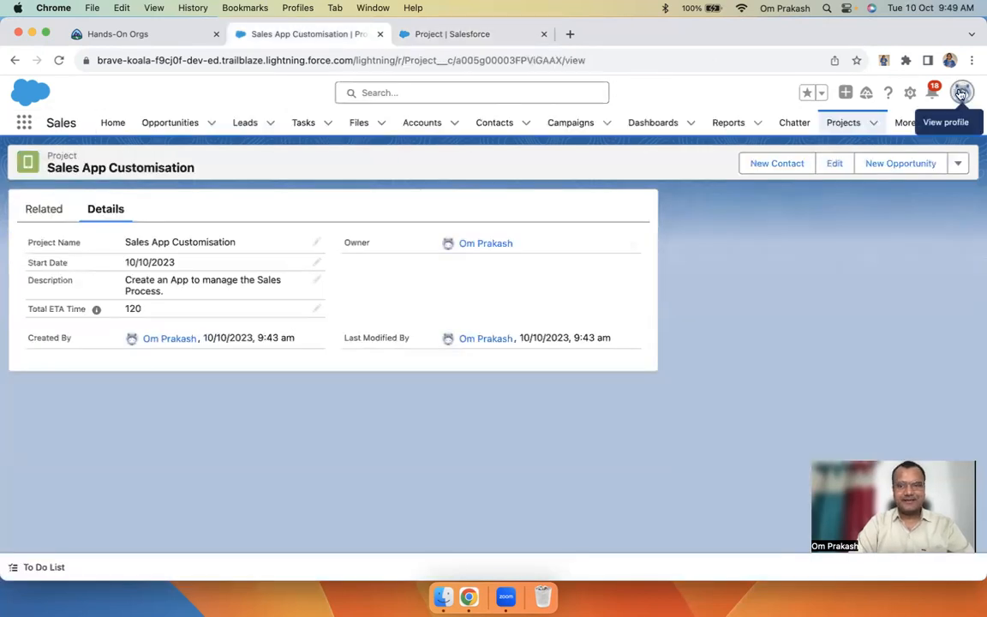
left_click(961, 94)
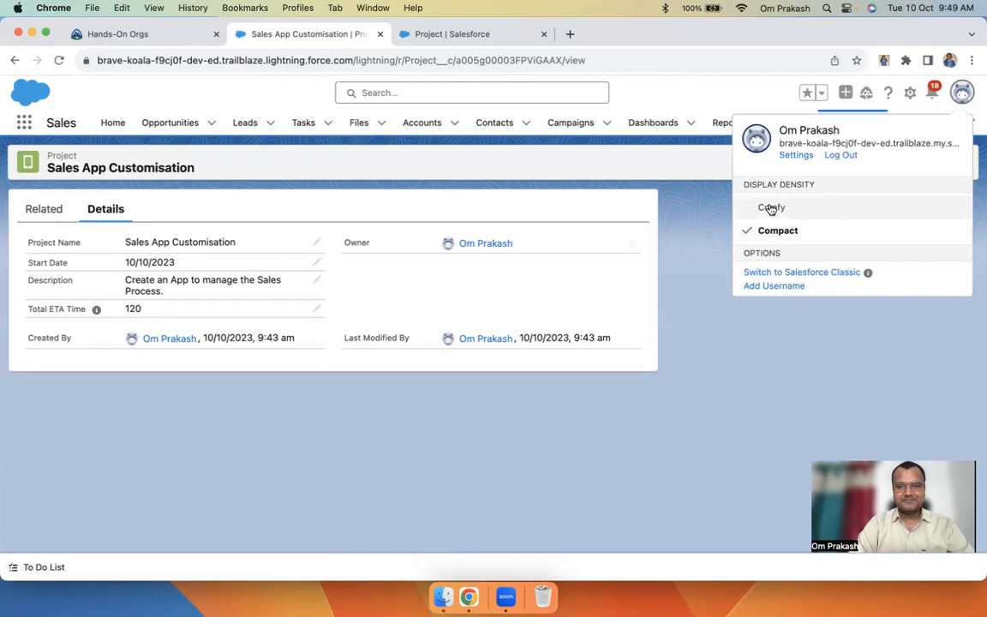
left_click(771, 208)
Refresh the page, dismiss the Einstein Search popup, and open the Projects list
left_click(668, 355)
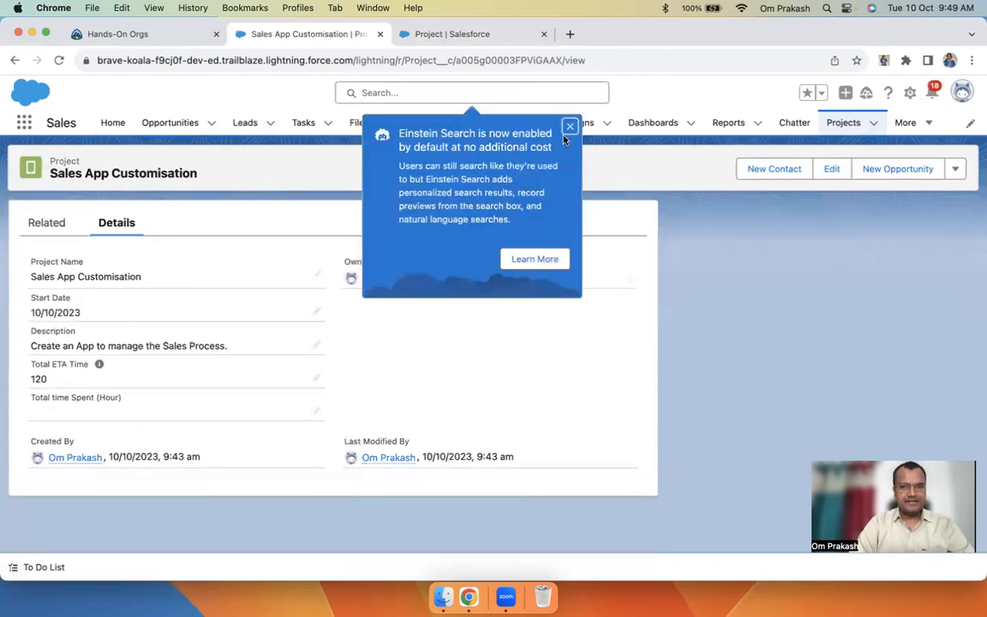
left_click(568, 127)
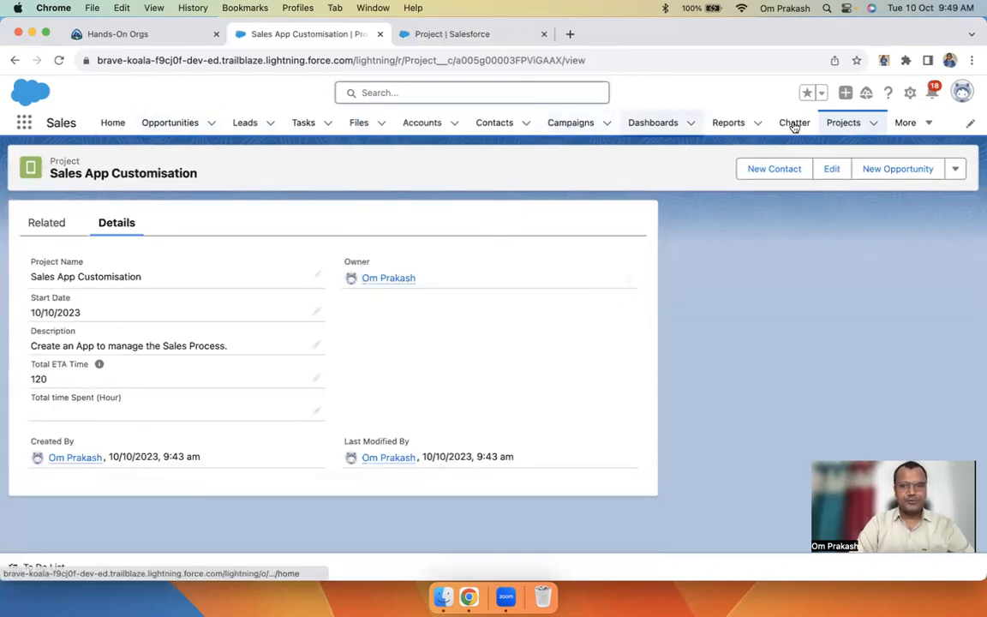
left_click(835, 124)
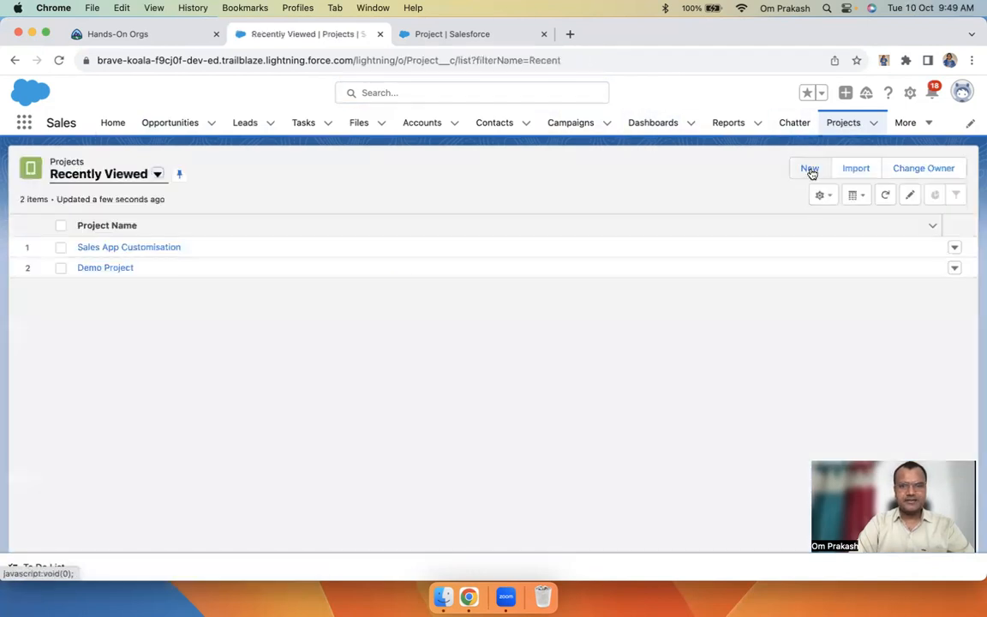
left_click(810, 168)
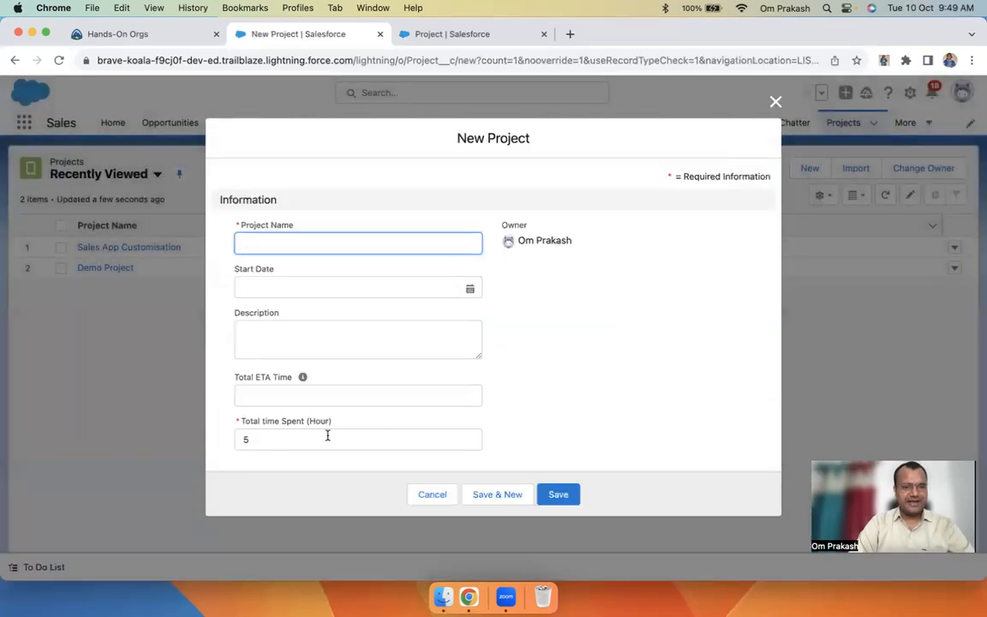
left_click(327, 439)
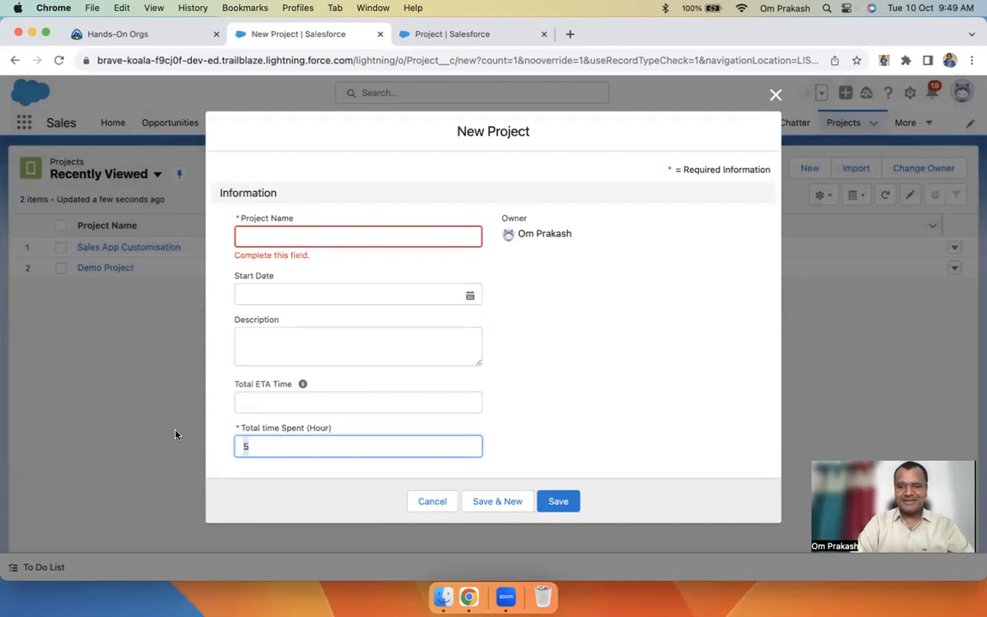
key("BackSpace")
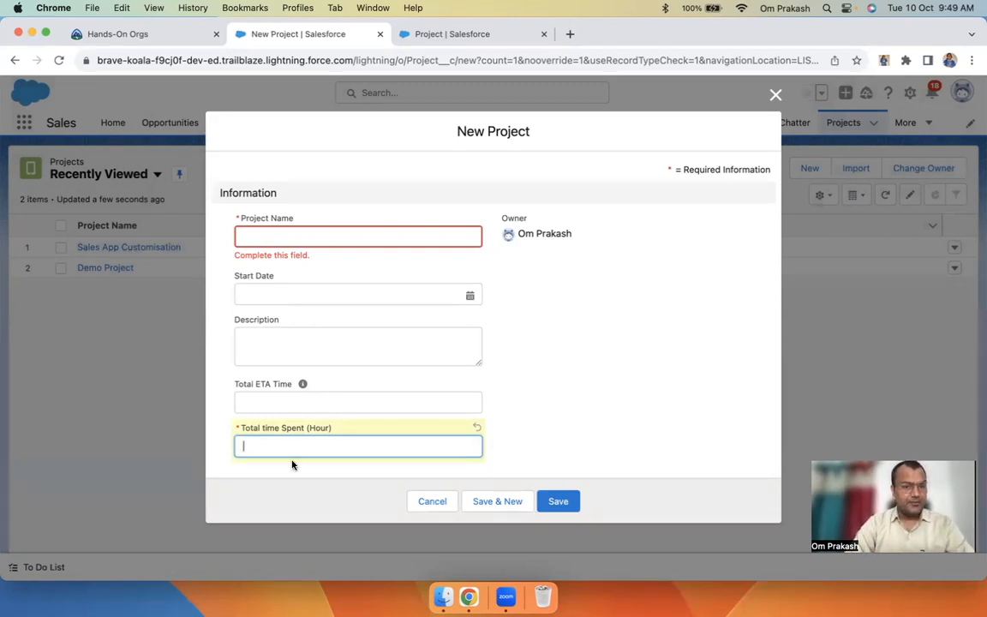
left_click(550, 432)
left_click(351, 441)
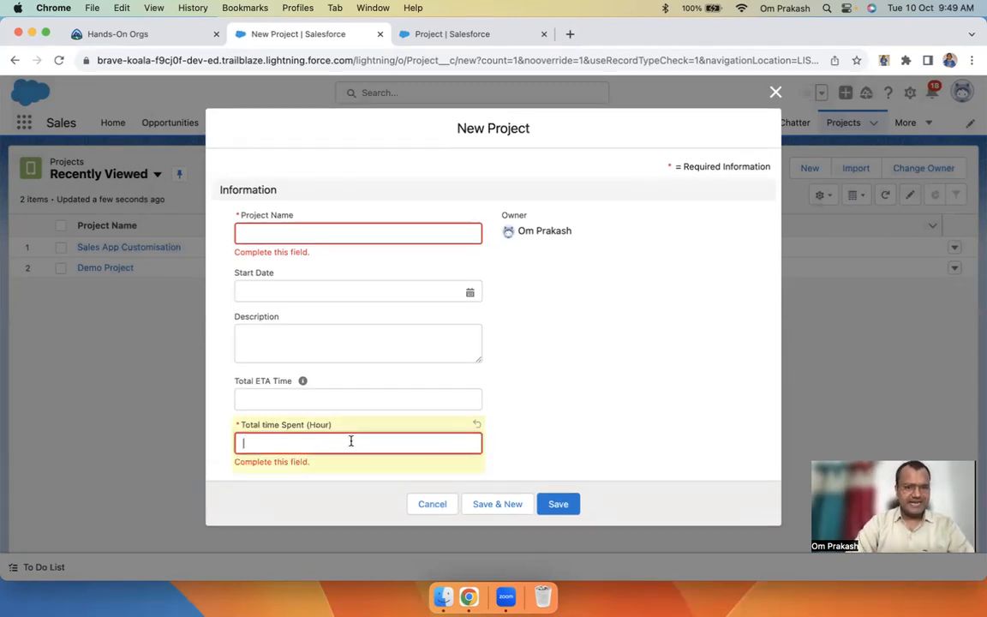
left_click(422, 504)
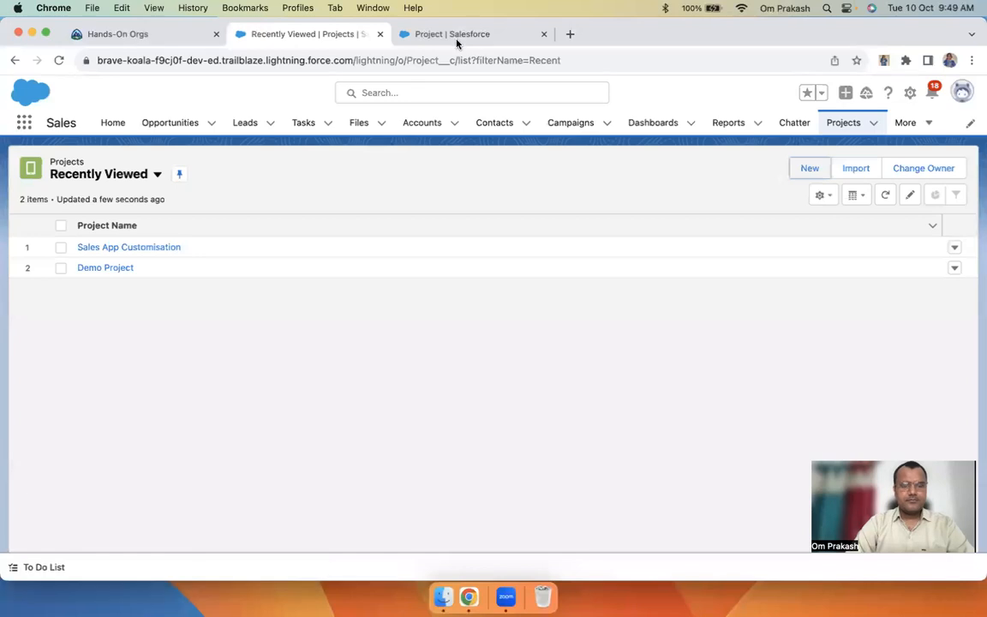
left_click(456, 38)
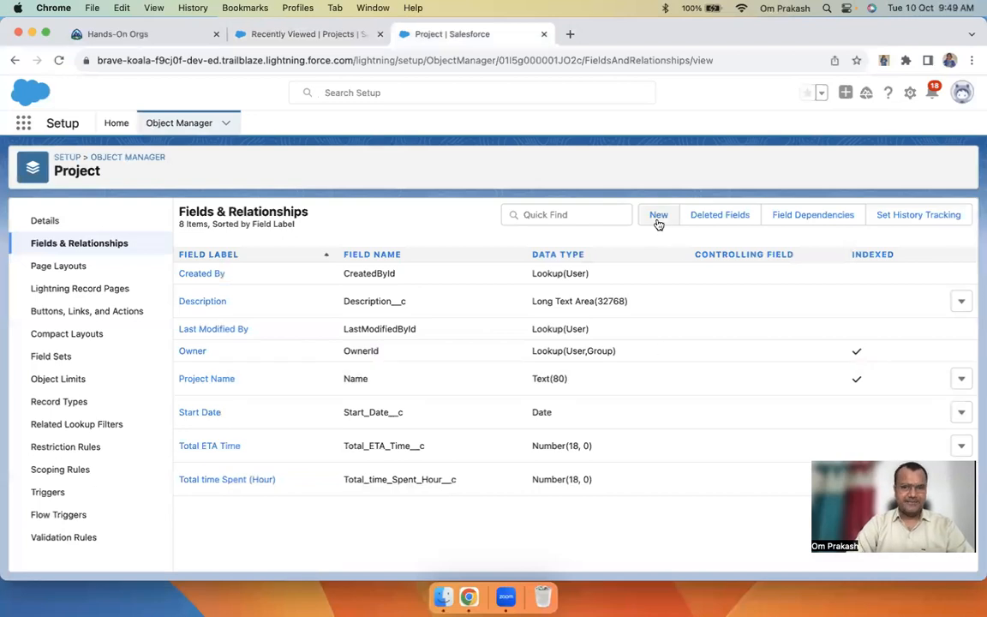
left_click(656, 221)
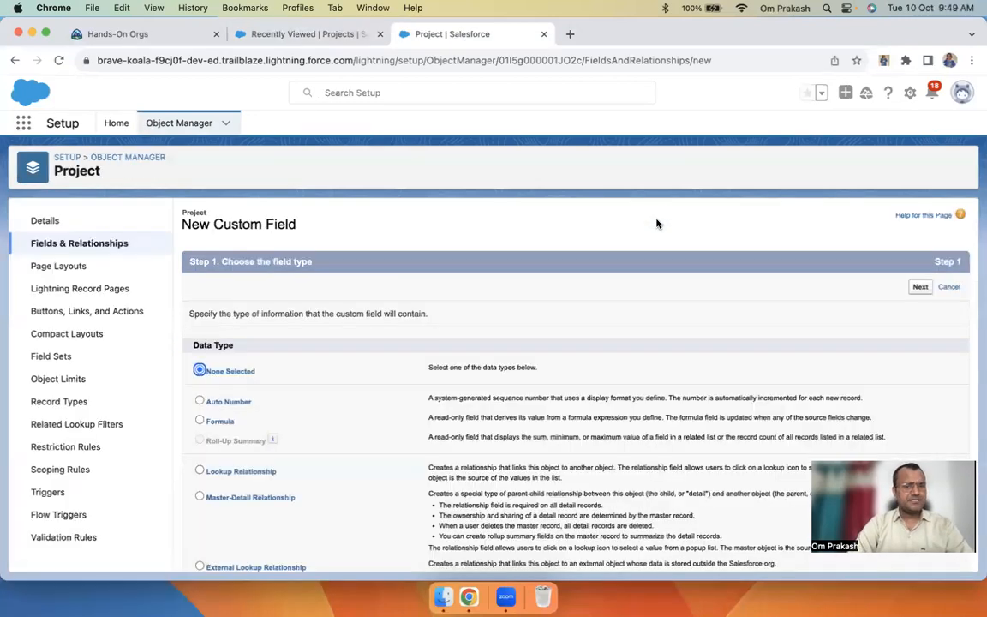
scroll(382, 468, "down", 5)
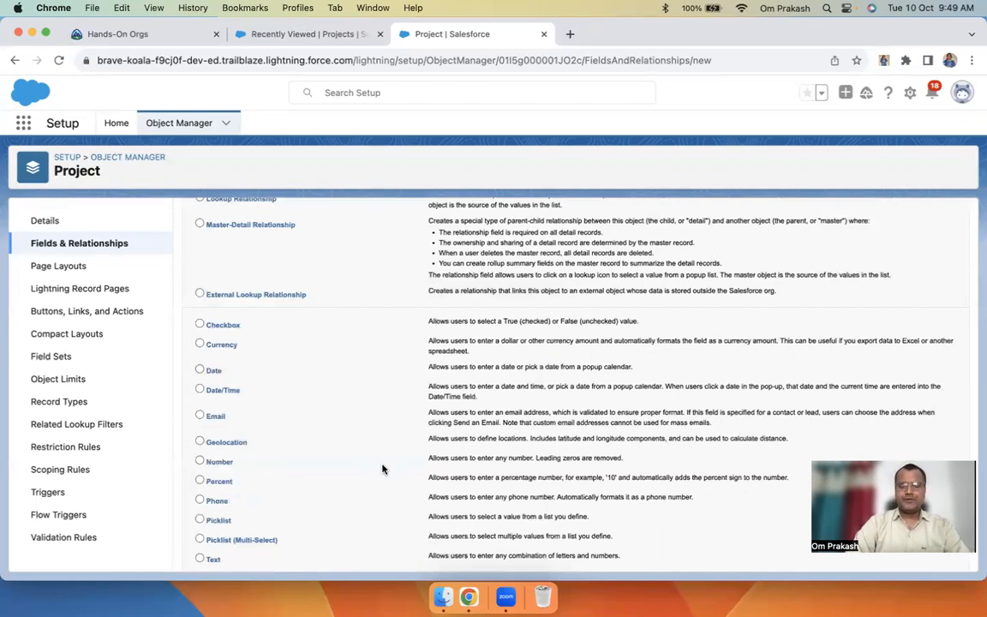
scroll(382, 468, "down", 3)
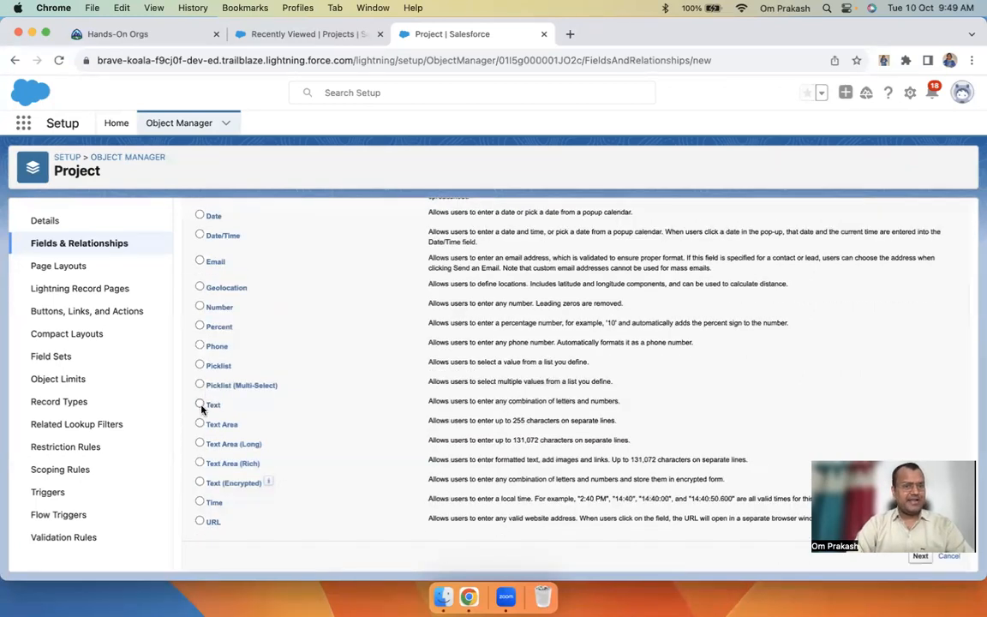
scroll(259, 324, "up", 5)
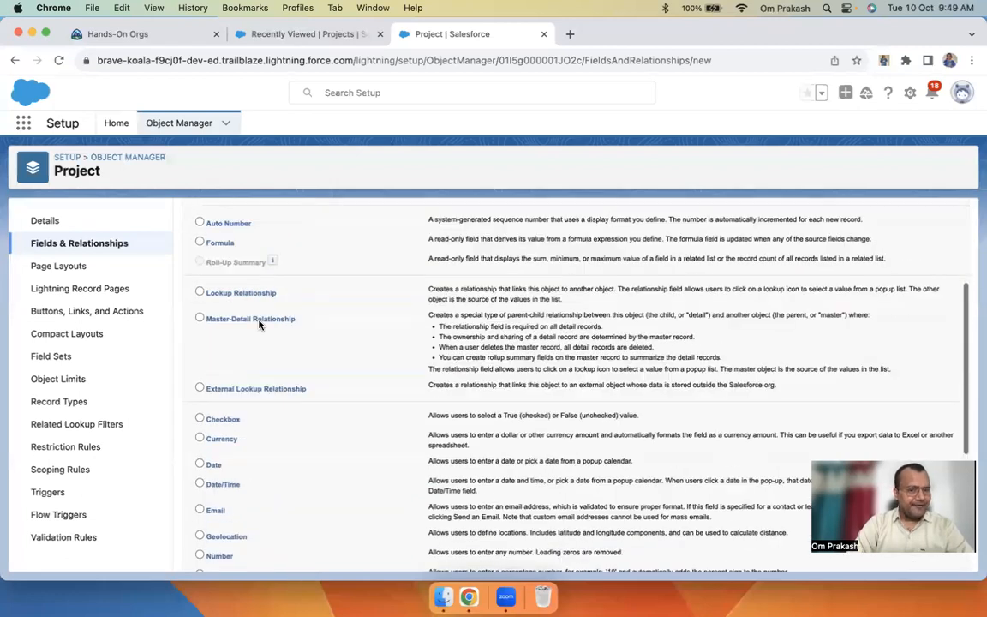
scroll(259, 324, "up", 1)
scroll(288, 436, "down", 7)
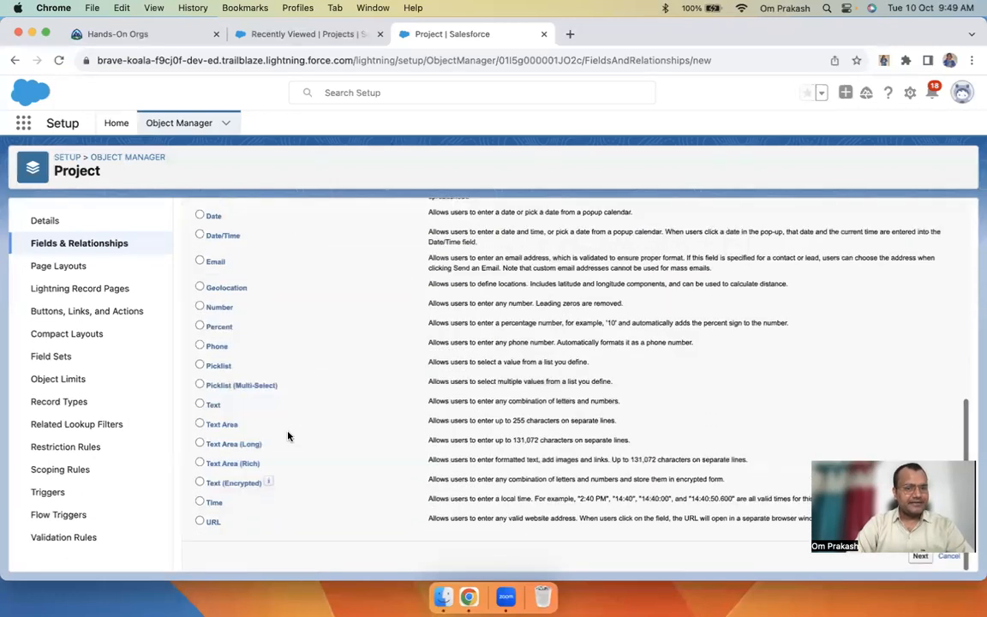
scroll(288, 436, "up", 8)
scroll(346, 393, "down", 8)
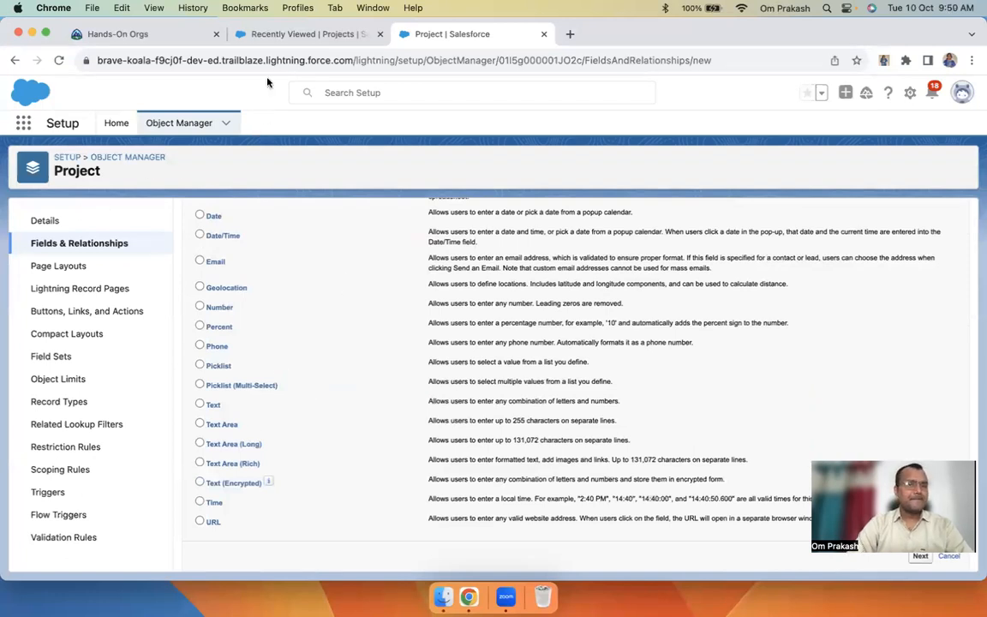
left_click(334, 36)
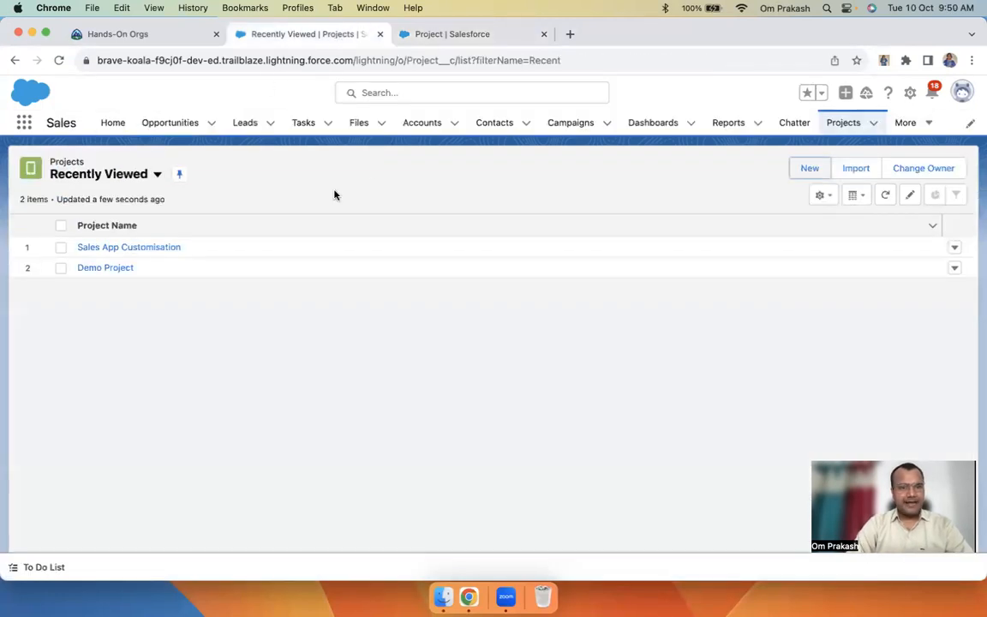
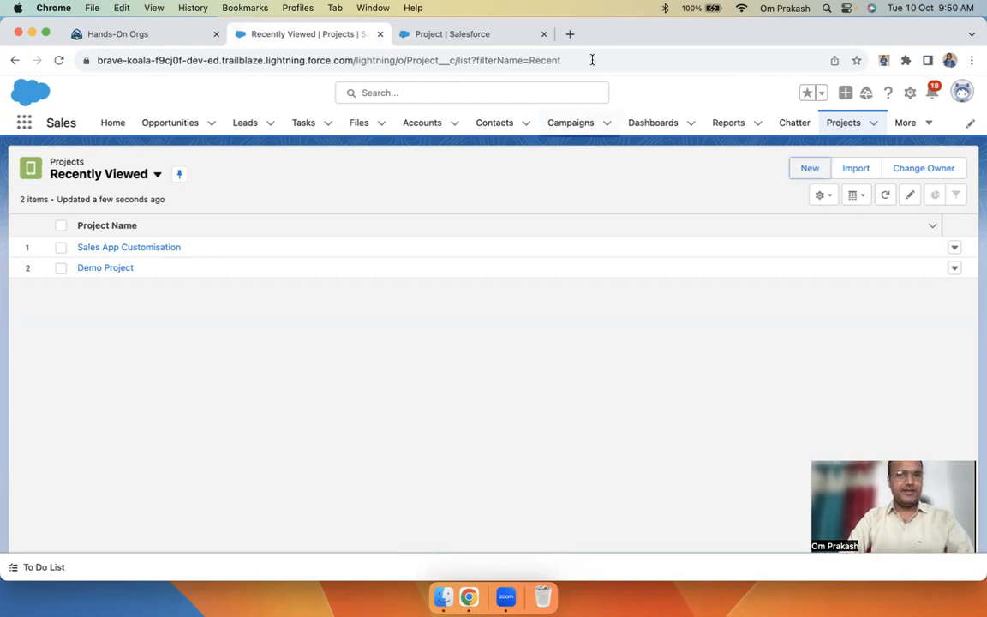
Search Google in a new tab for 'custom object salesforce trailhead'
left_click(570, 34)
type("da")
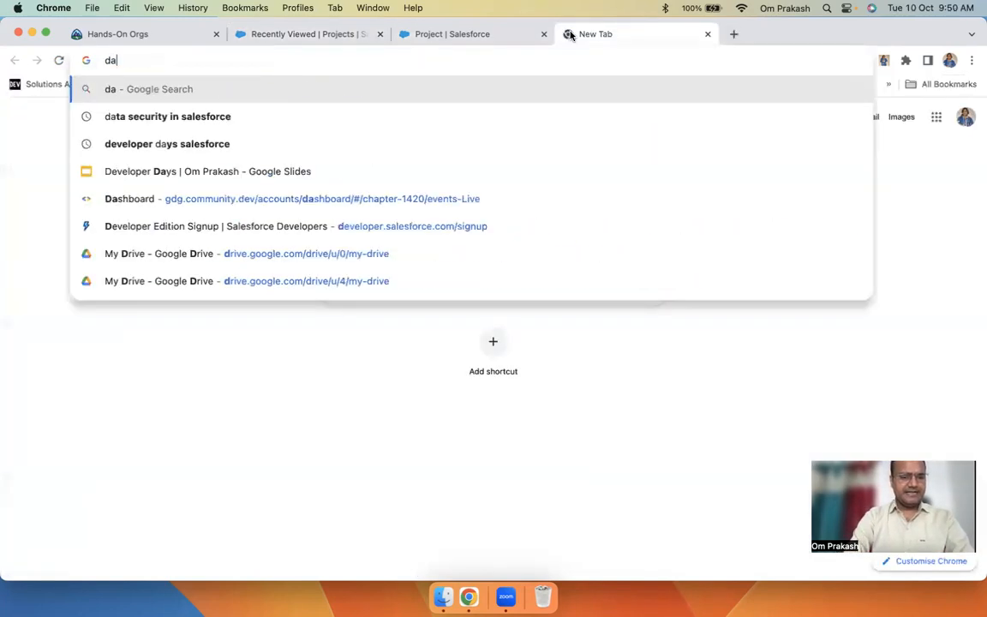
type("ta mc")
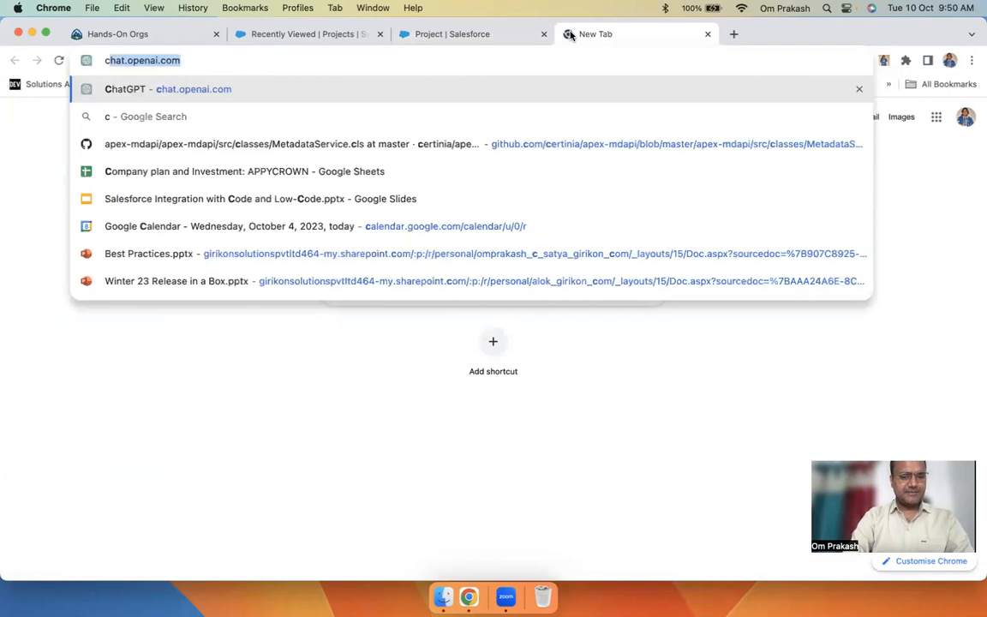
type("ustom objec")
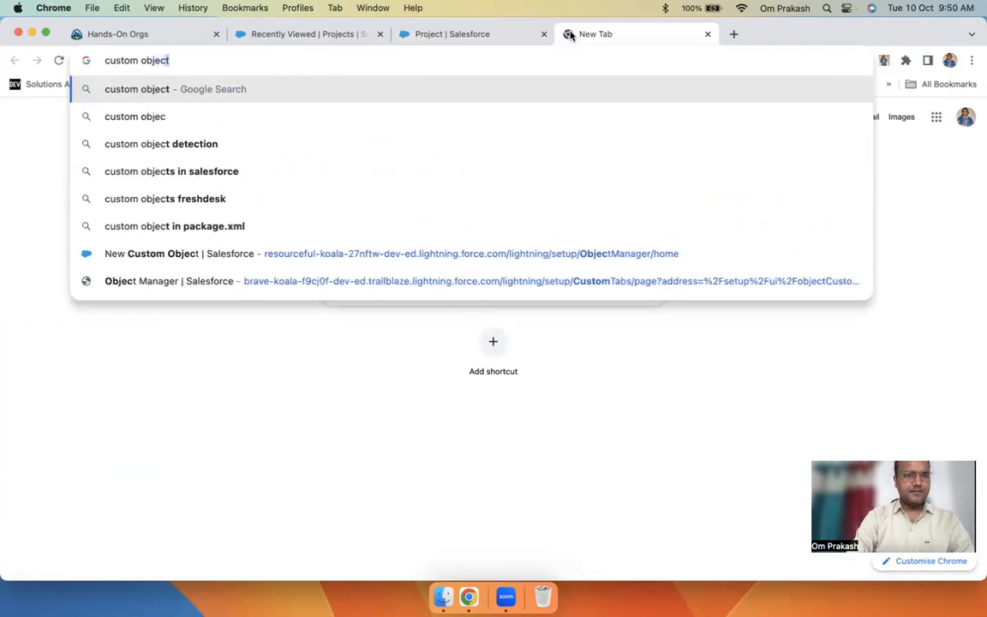
type("t salesforce trail")
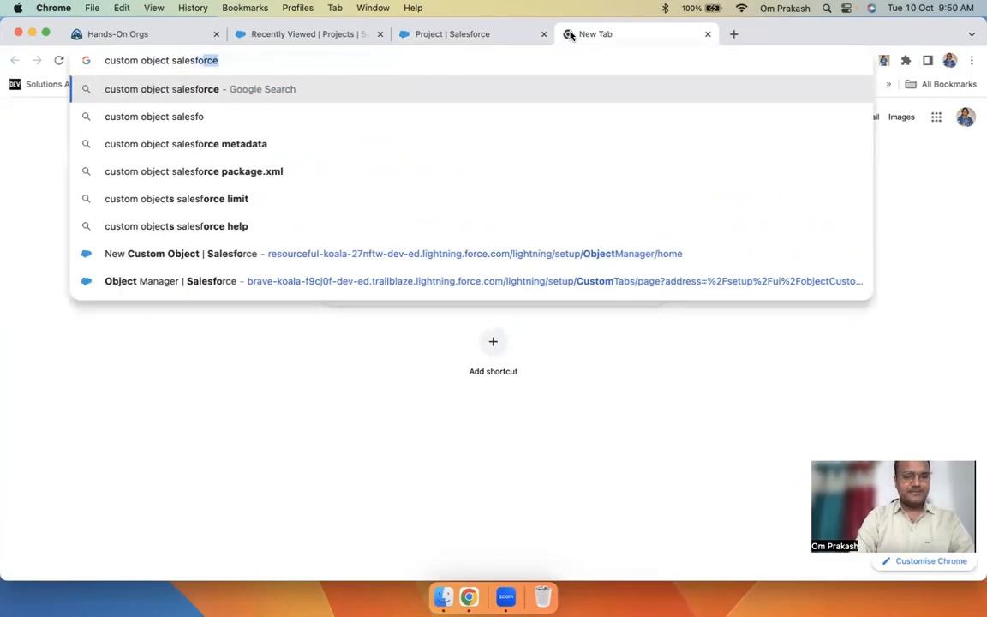
type("head")
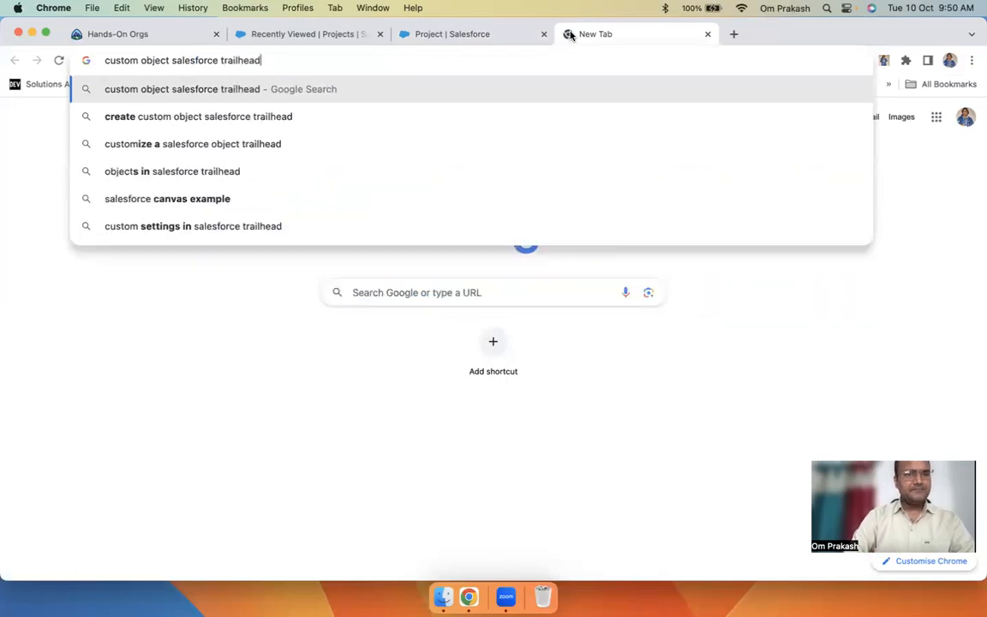
key("Return")
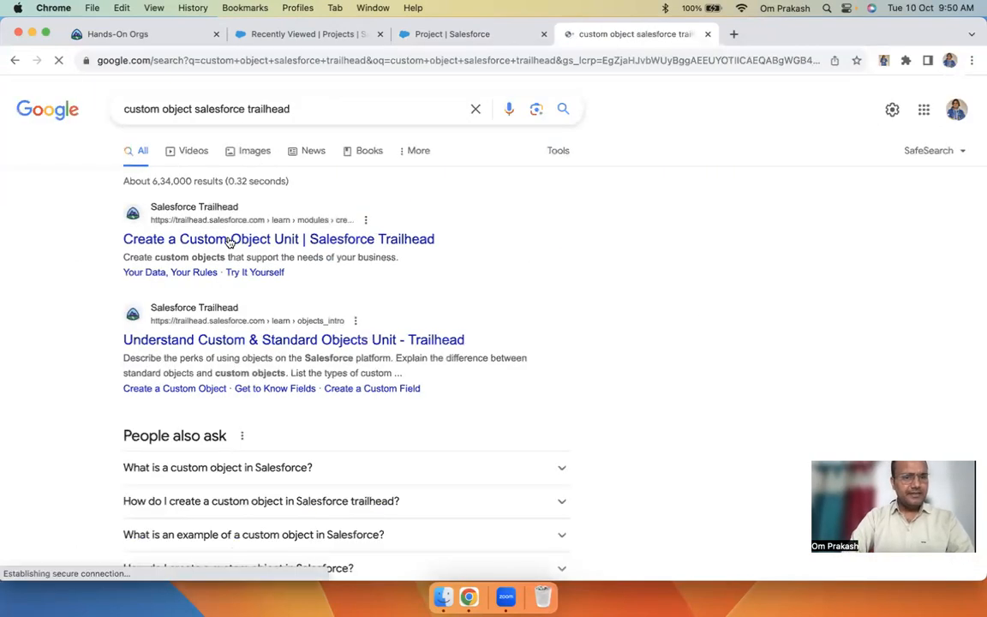
Open the Create a Custom Object unit and browse the Understand Custom & Standard Objects unit
left_click(229, 242, "super")
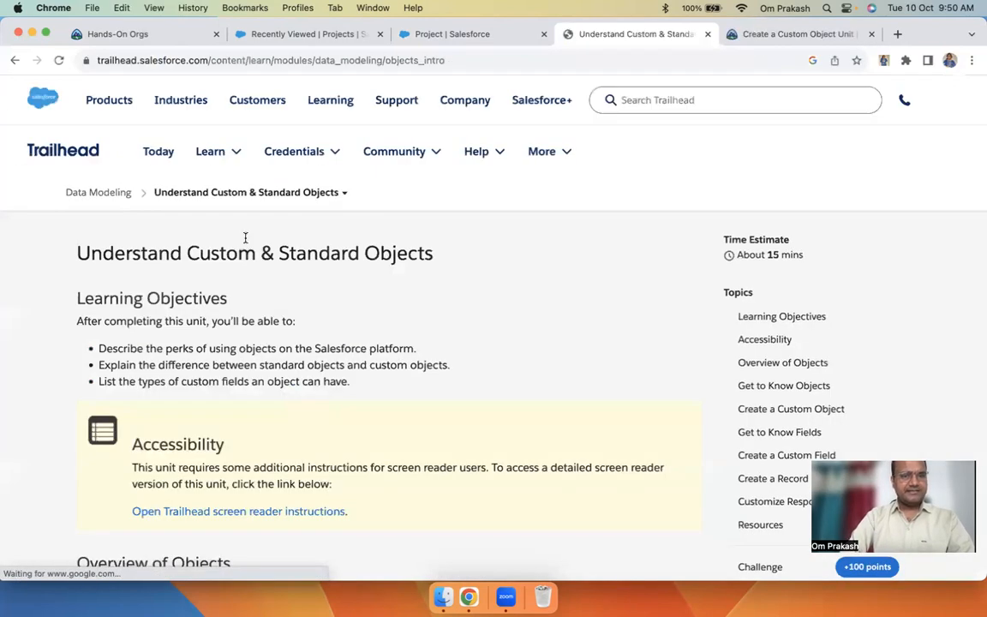
left_click(95, 195)
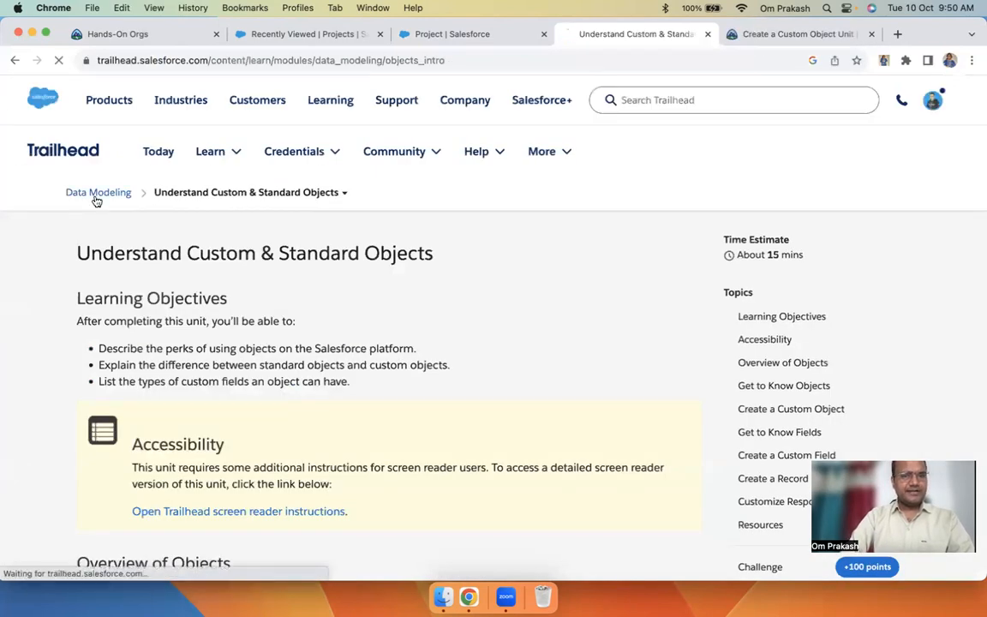
scroll(469, 459, "down", 2)
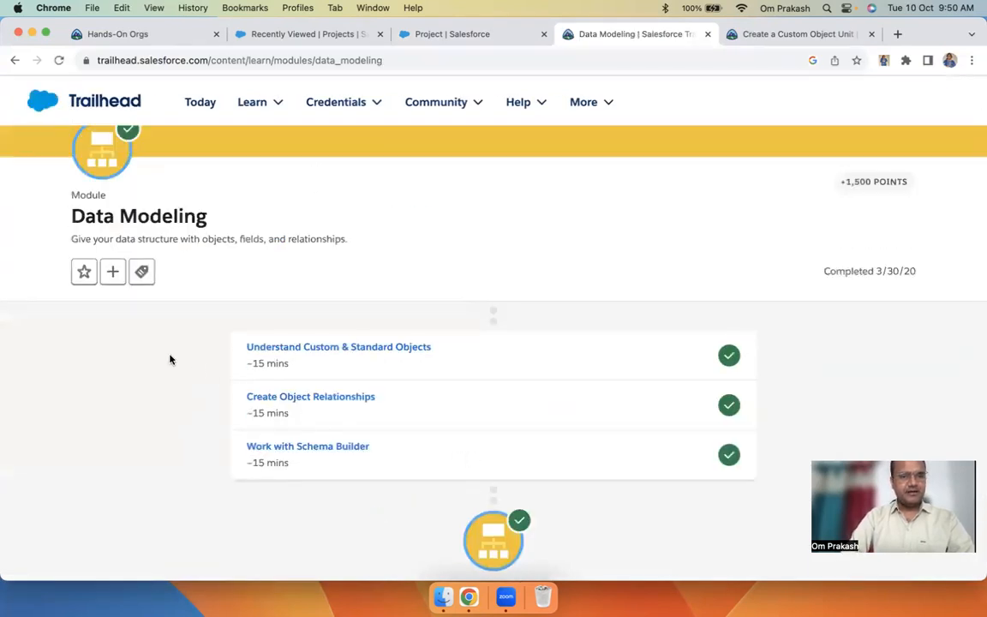
left_click_drag(231, 354, 443, 346)
left_click(399, 350)
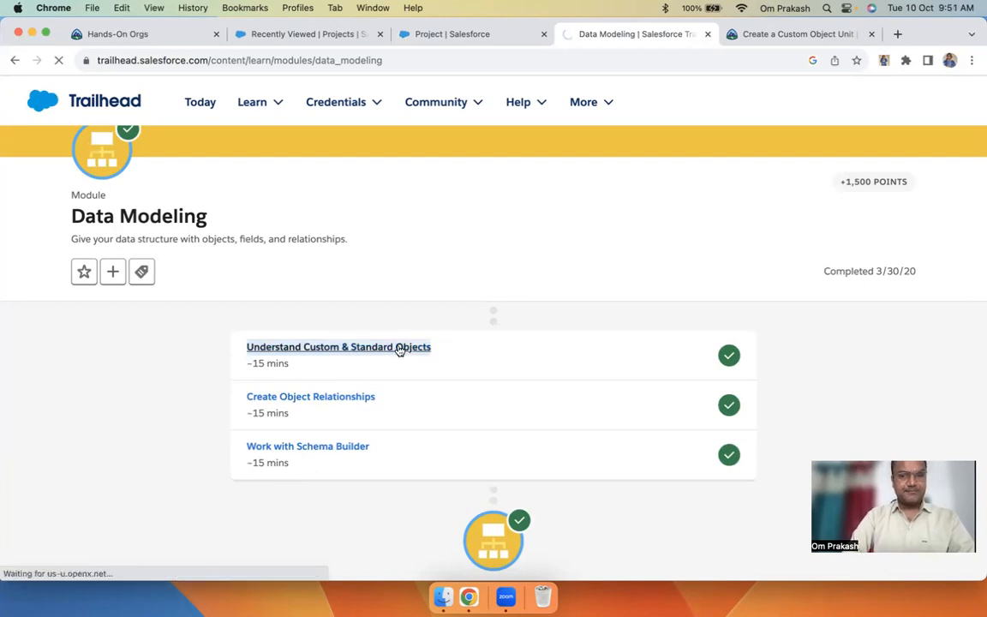
scroll(438, 426, "down", 20)
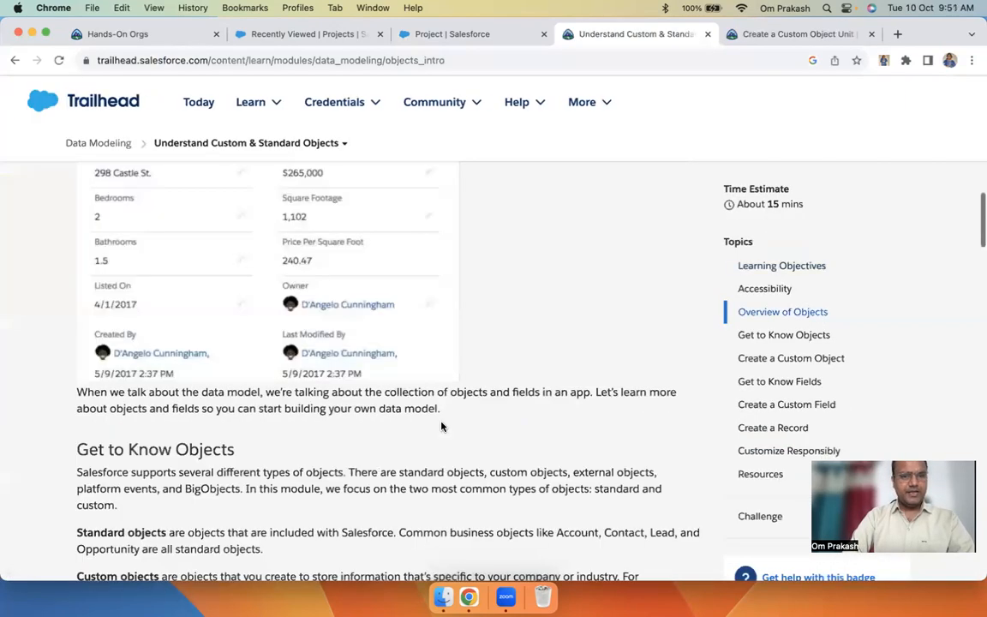
scroll(441, 427, "up", 10)
scroll(441, 427, "up", 12)
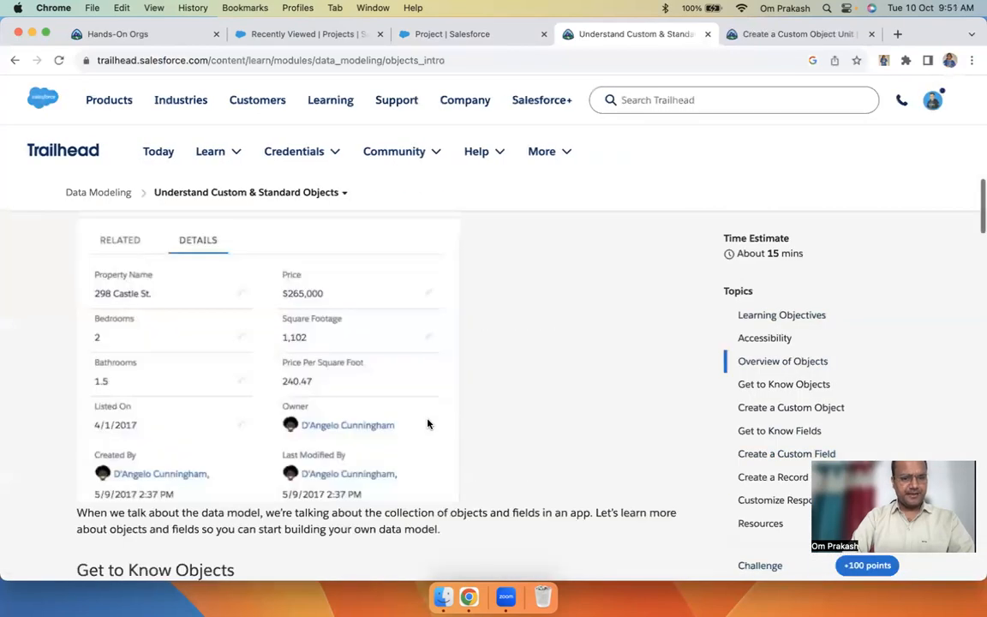
Look over the Data Modeling module and the Custom Objects: Quick Look module page
left_click(7, 58)
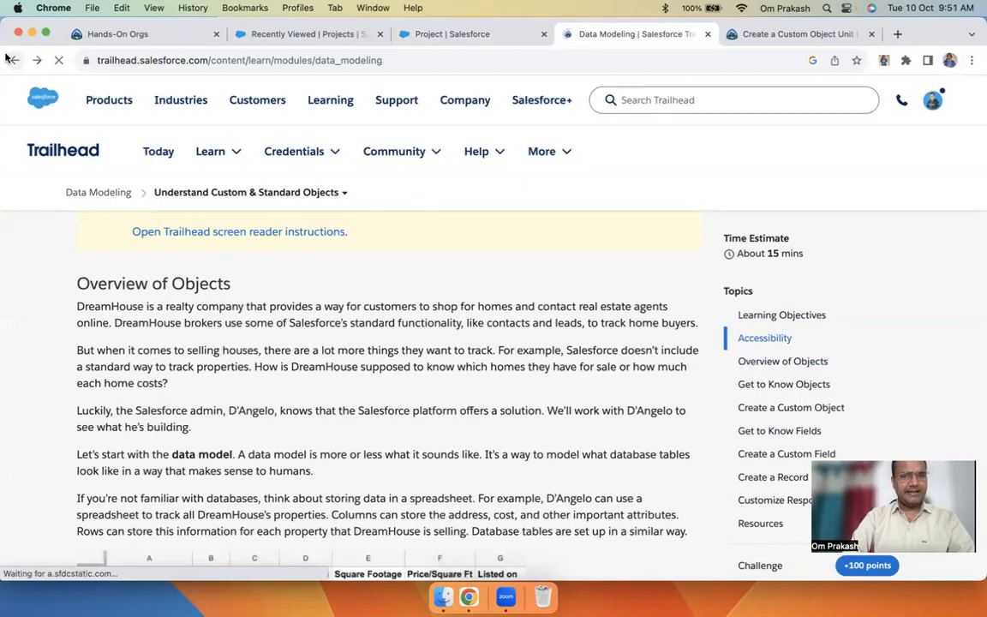
left_click(752, 35)
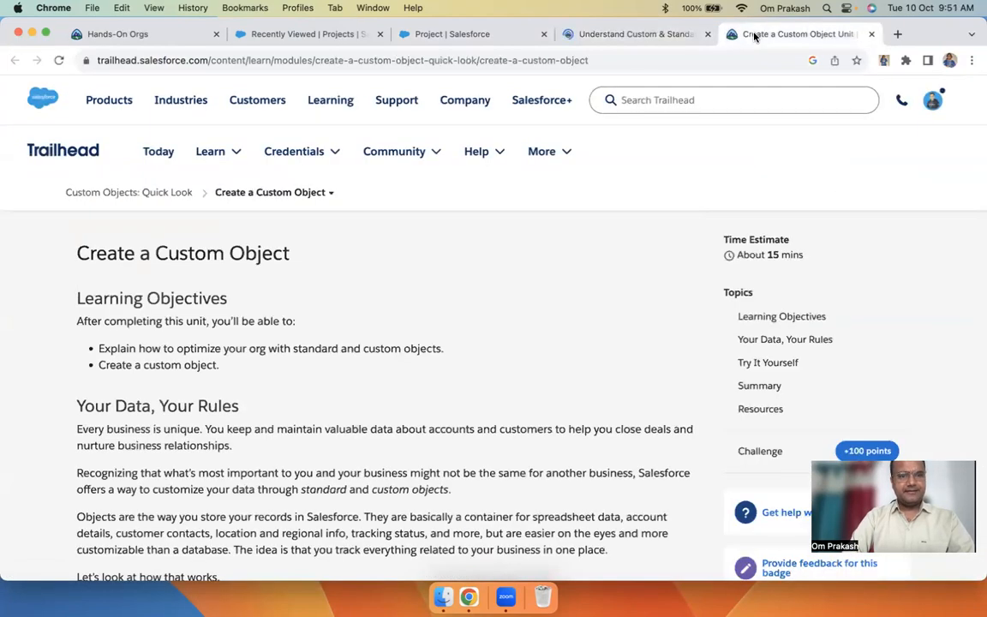
left_click(134, 190)
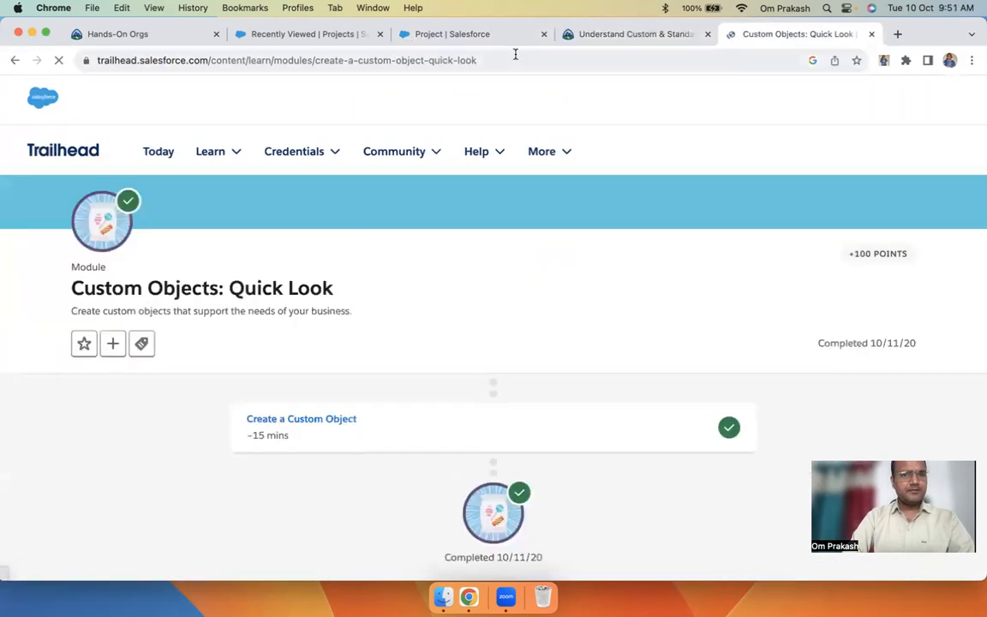
left_click(512, 60)
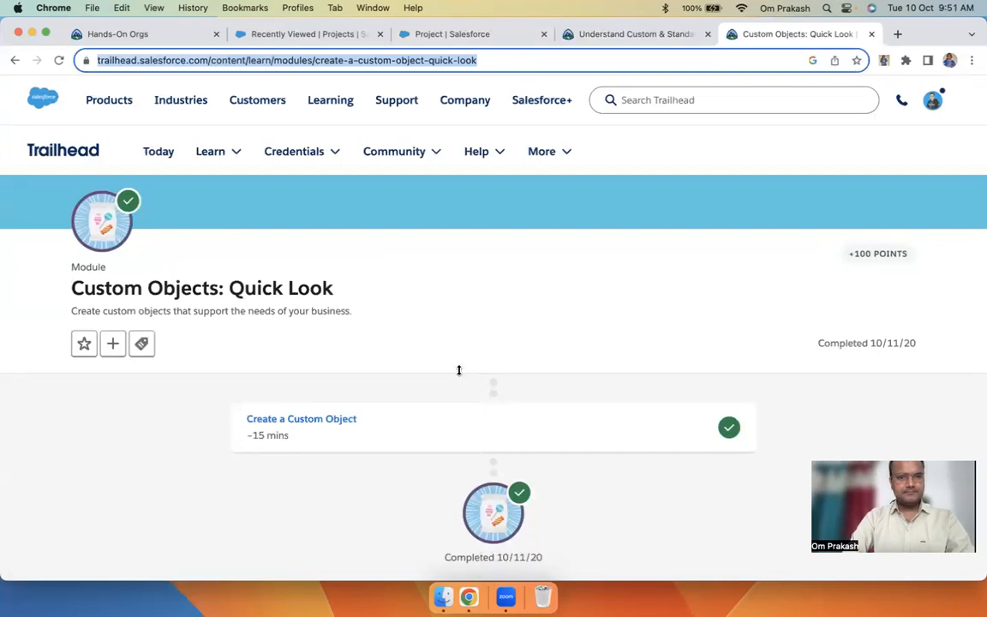
left_click(586, 35)
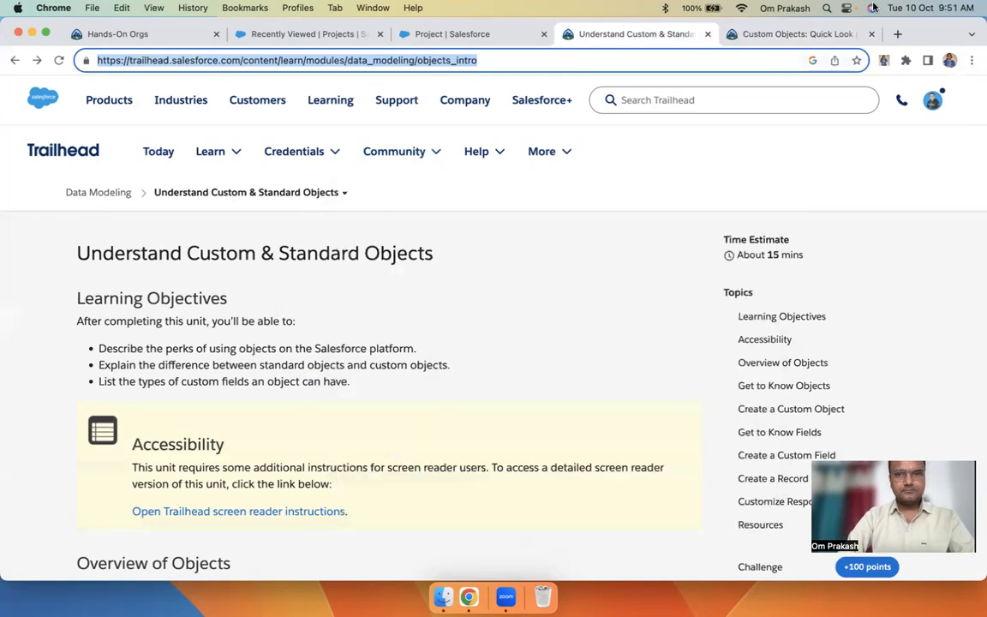
Close the Custom Objects: Quick Look and Understand Custom & Standard Objects tabs
left_click(873, 35)
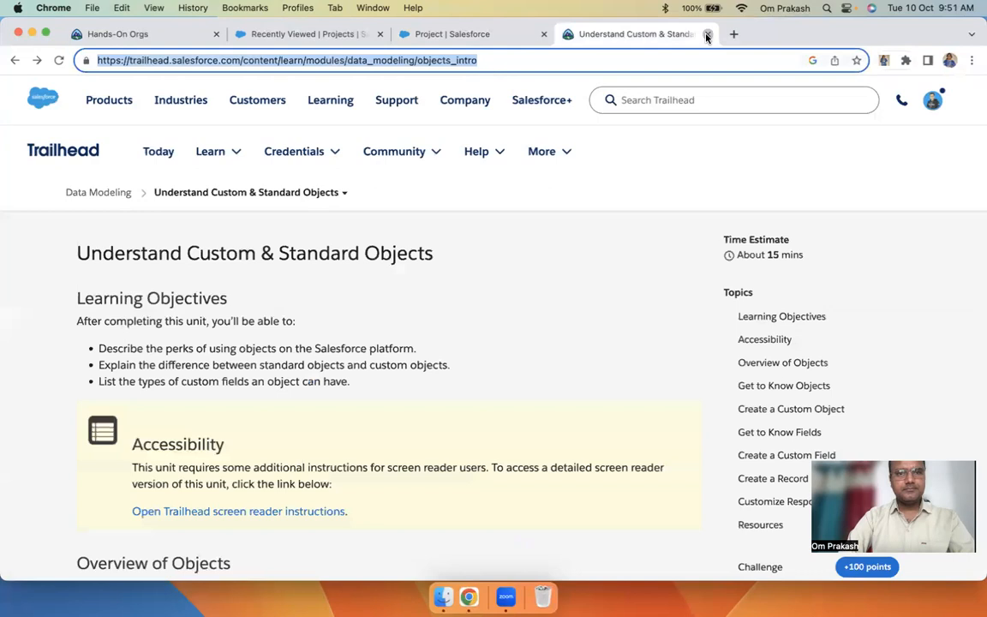
left_click(707, 35)
scroll(296, 335, "up", 10)
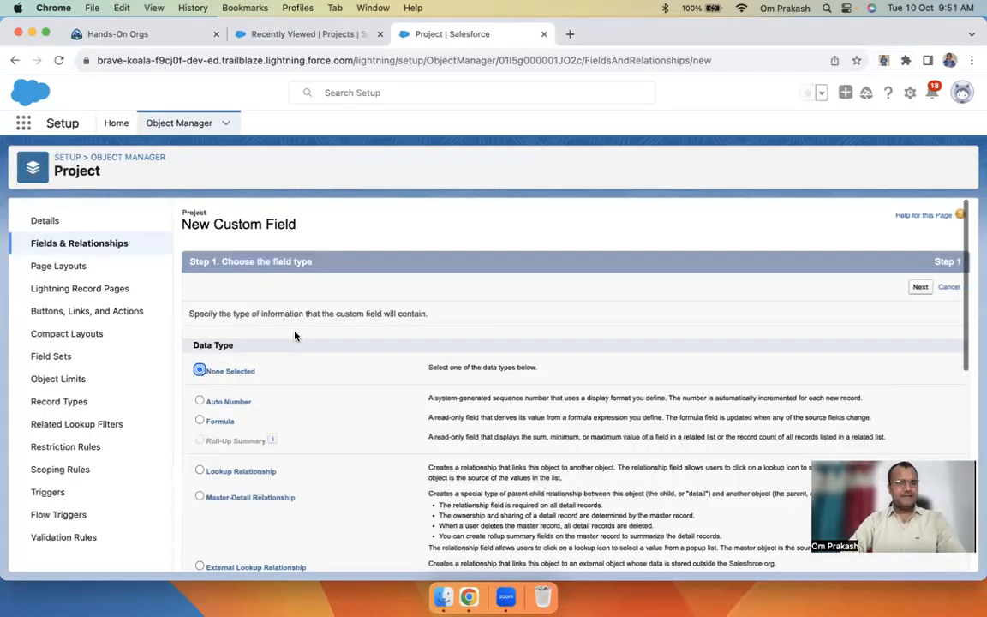
Close the New Custom Field tab, refresh the Projects list and open Sales App Customisation
left_click(543, 34)
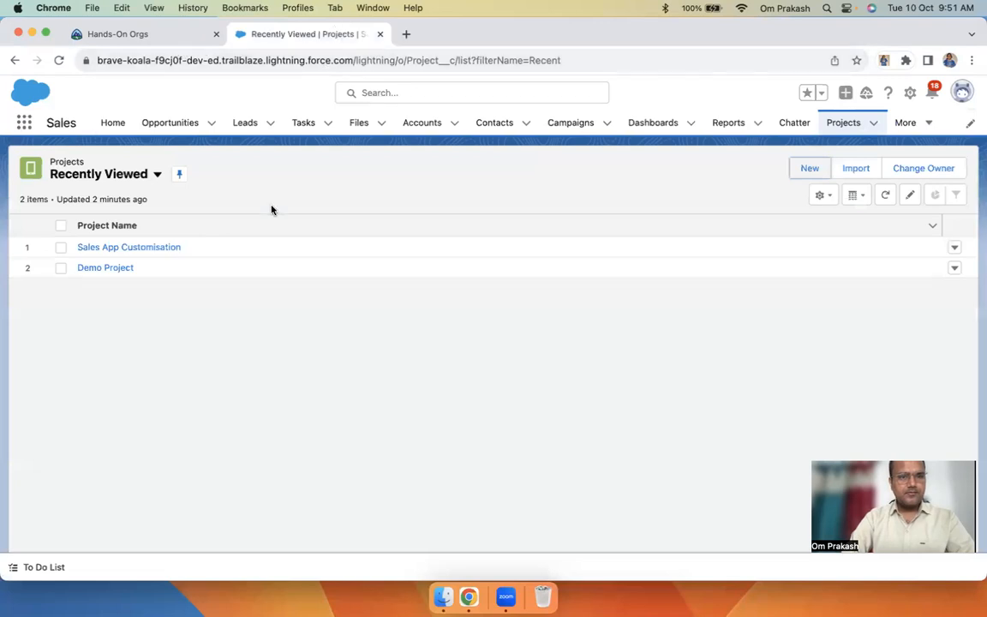
left_click(837, 123)
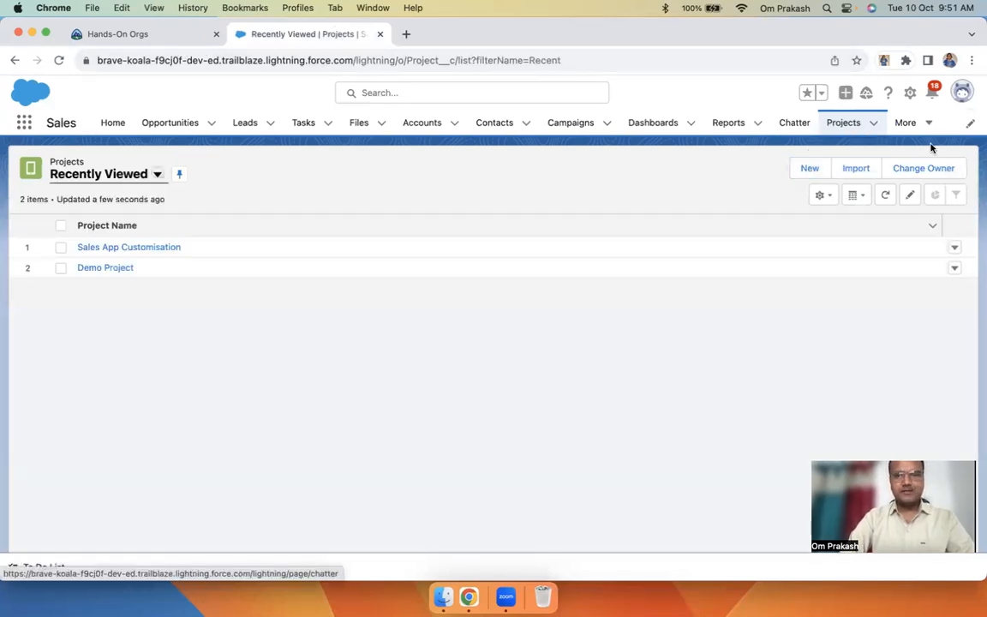
left_click(911, 94)
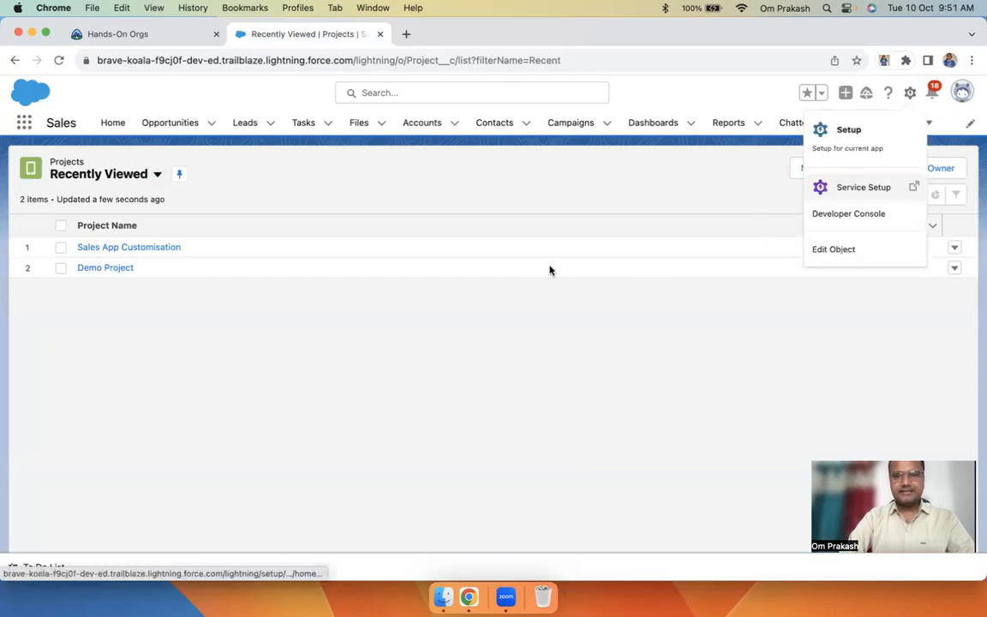
left_click(512, 207)
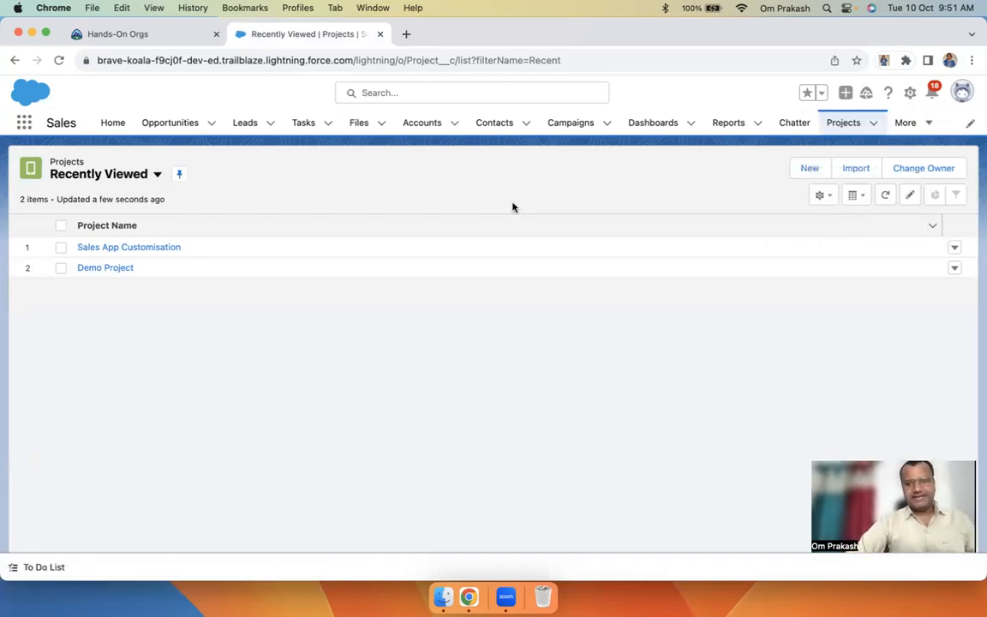
left_click(110, 249)
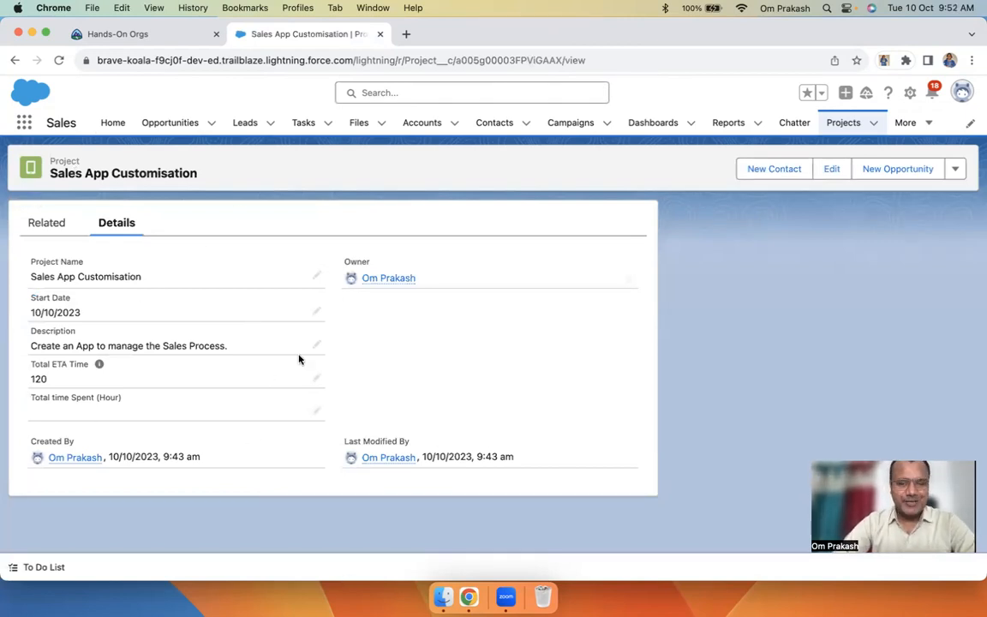
Move between the Contacts list and Sales App Customisation, ending on the Projects list
left_click(495, 125)
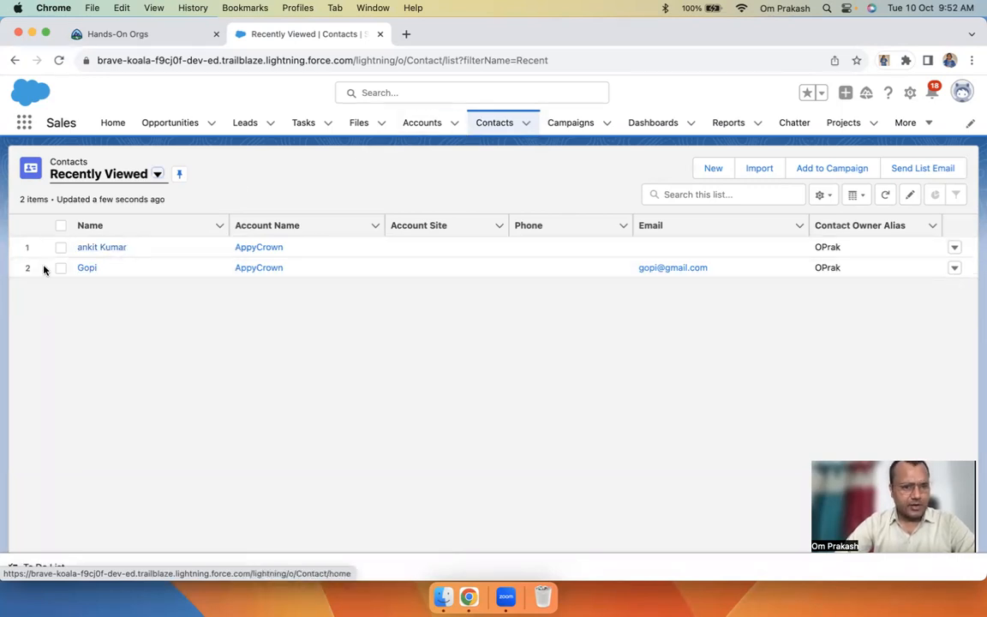
left_click(848, 125)
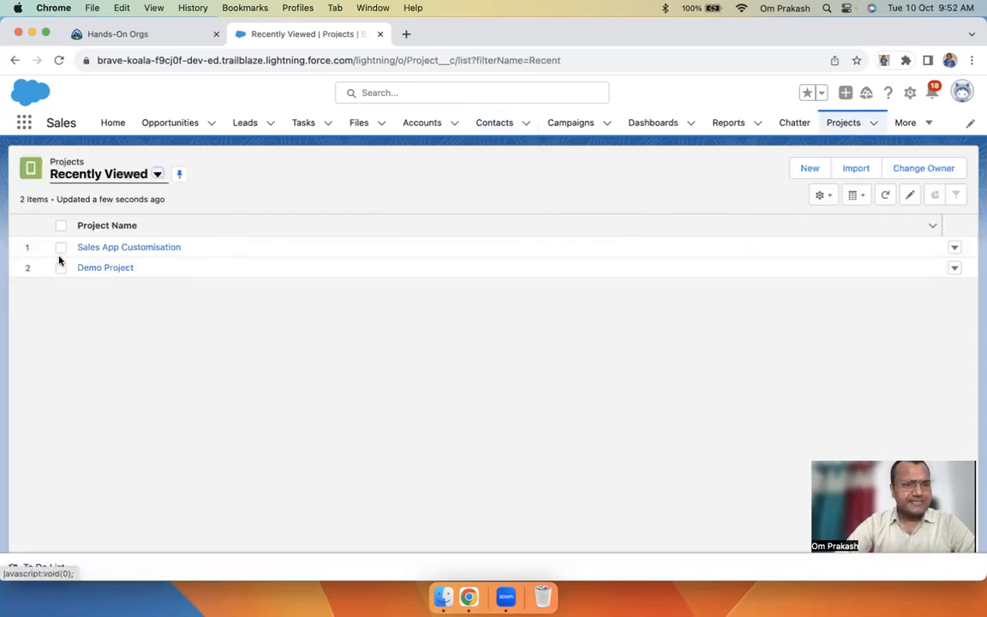
left_click(128, 248)
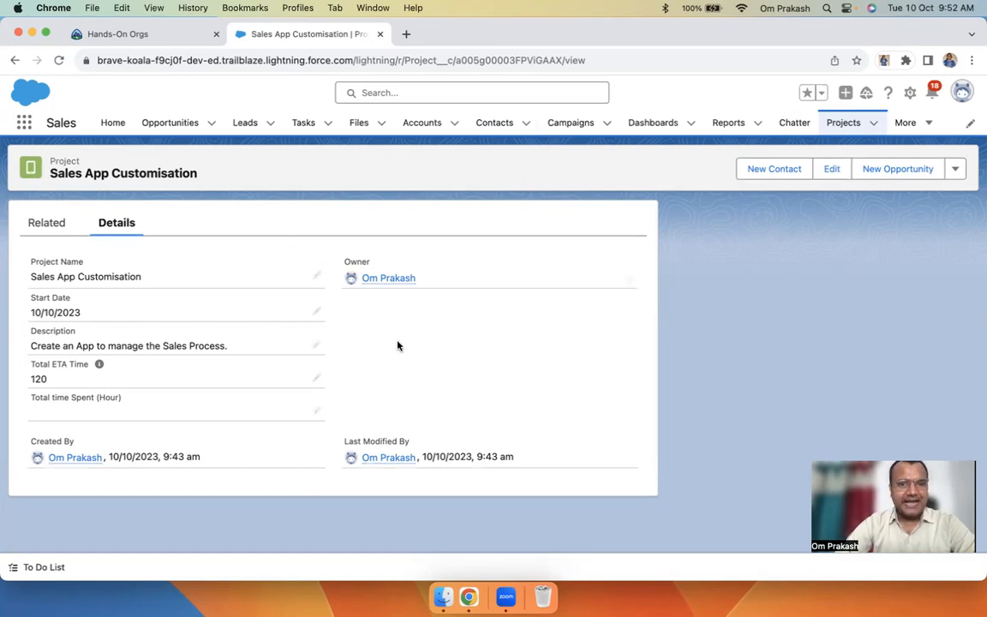
left_click(500, 123)
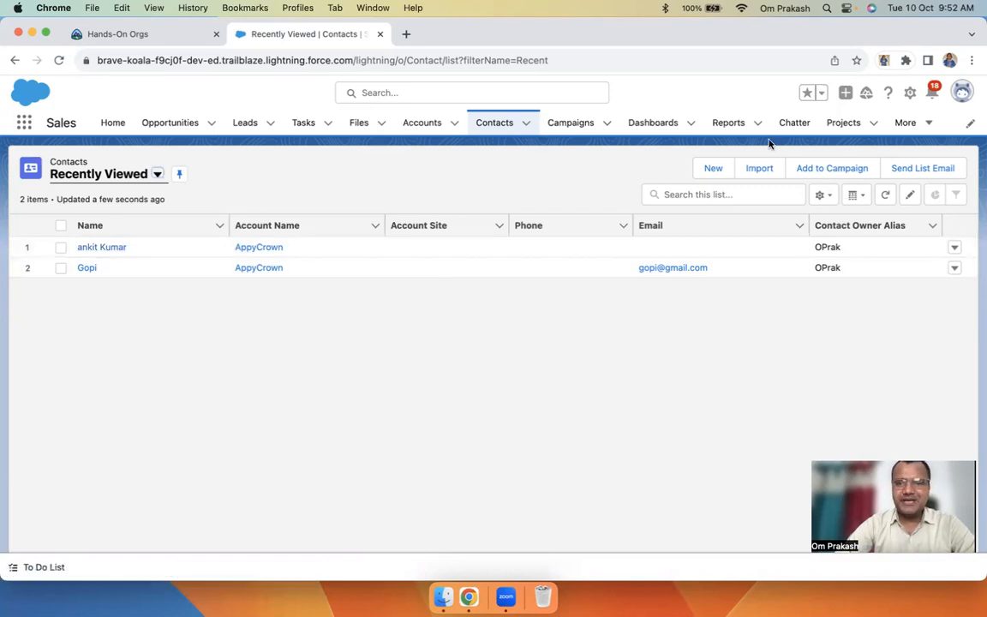
left_click(836, 124)
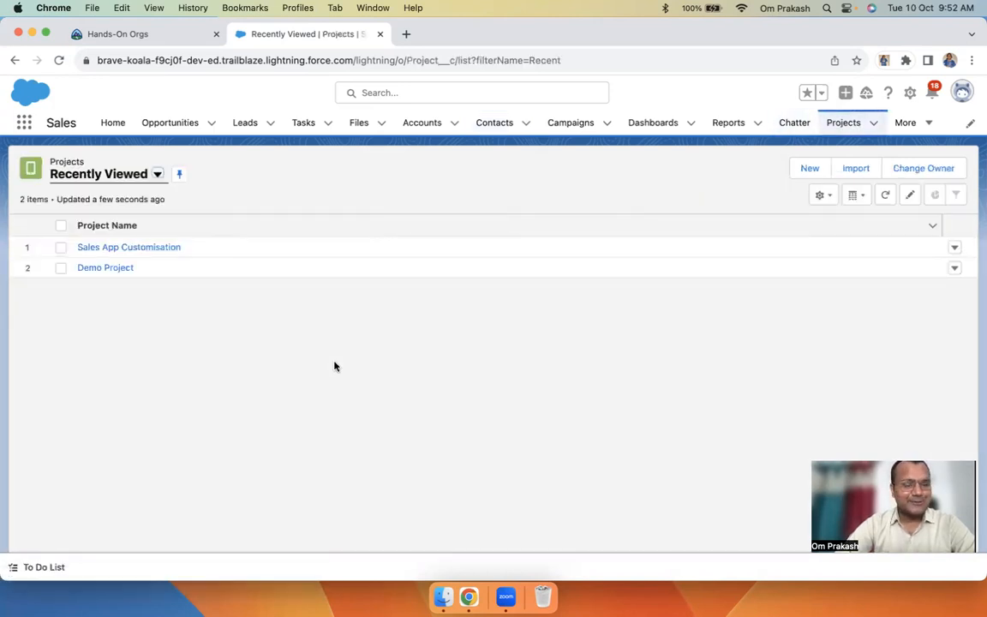
Start a new Text custom field on the Project object in a second tab, then return to Projects
left_click(909, 92)
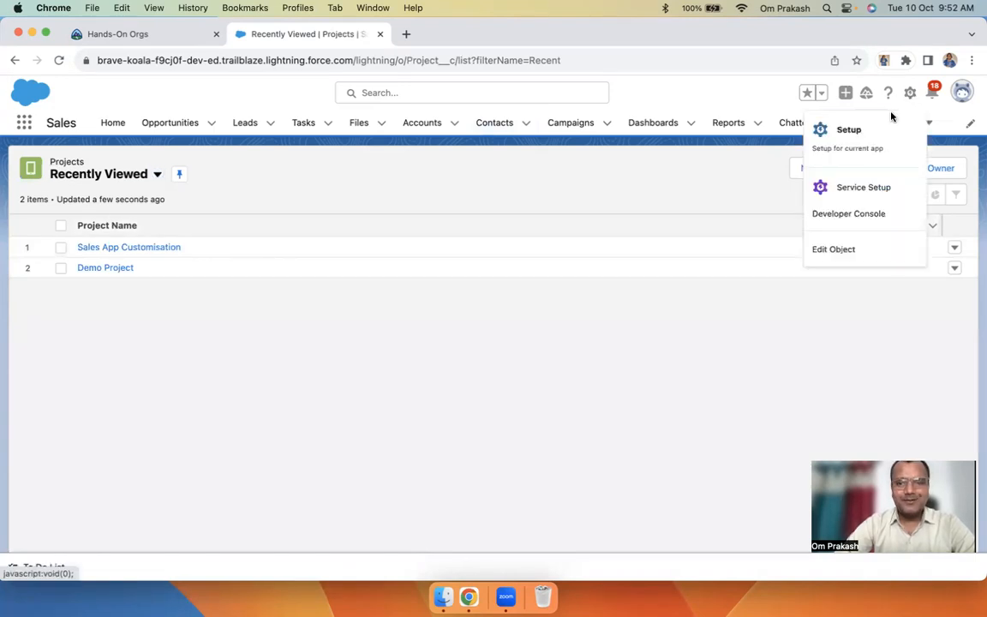
left_click(847, 252)
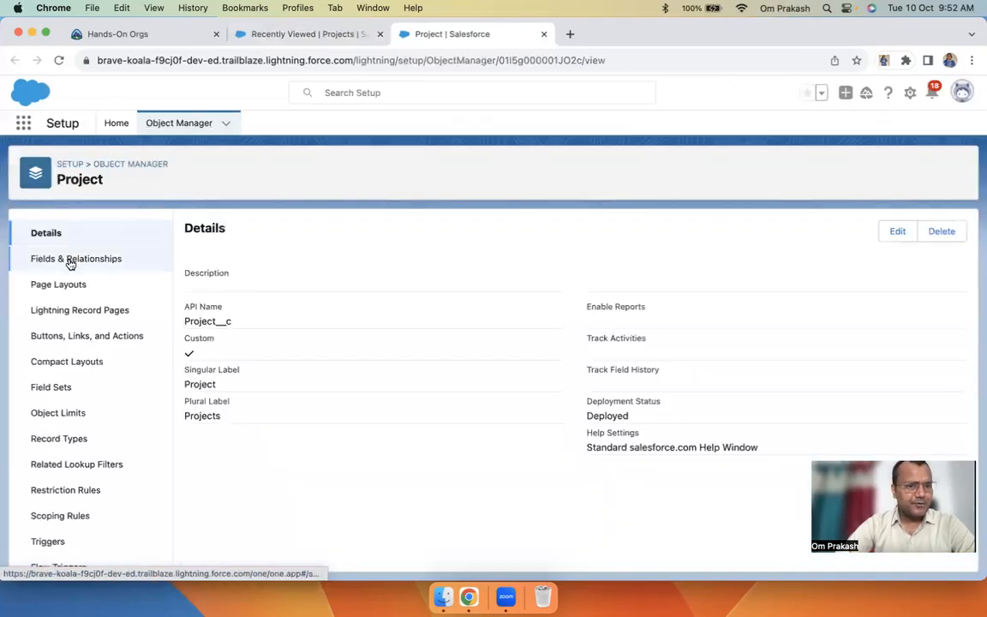
left_click(70, 259)
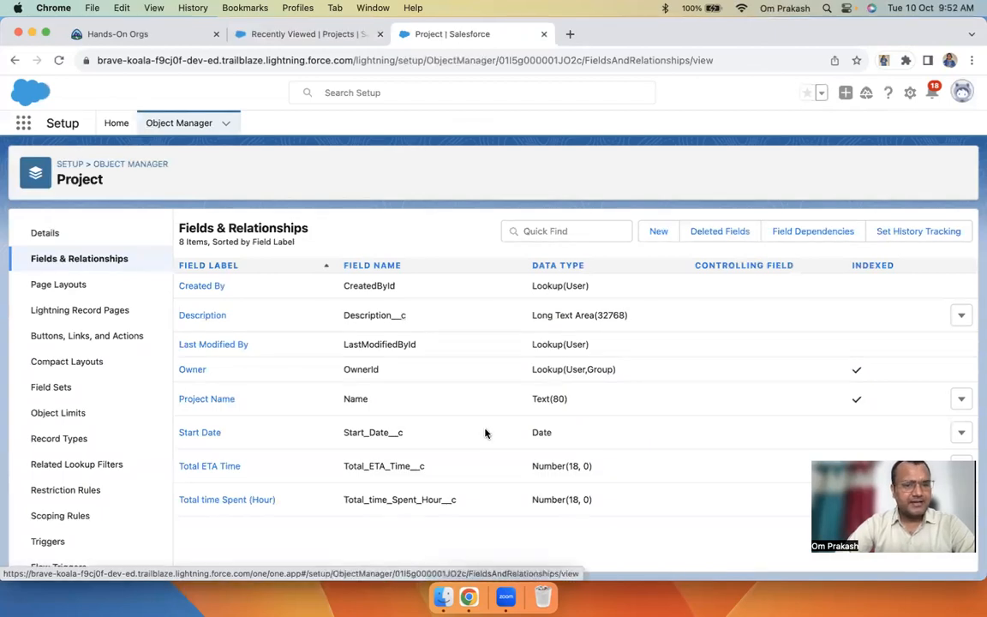
left_click(660, 235)
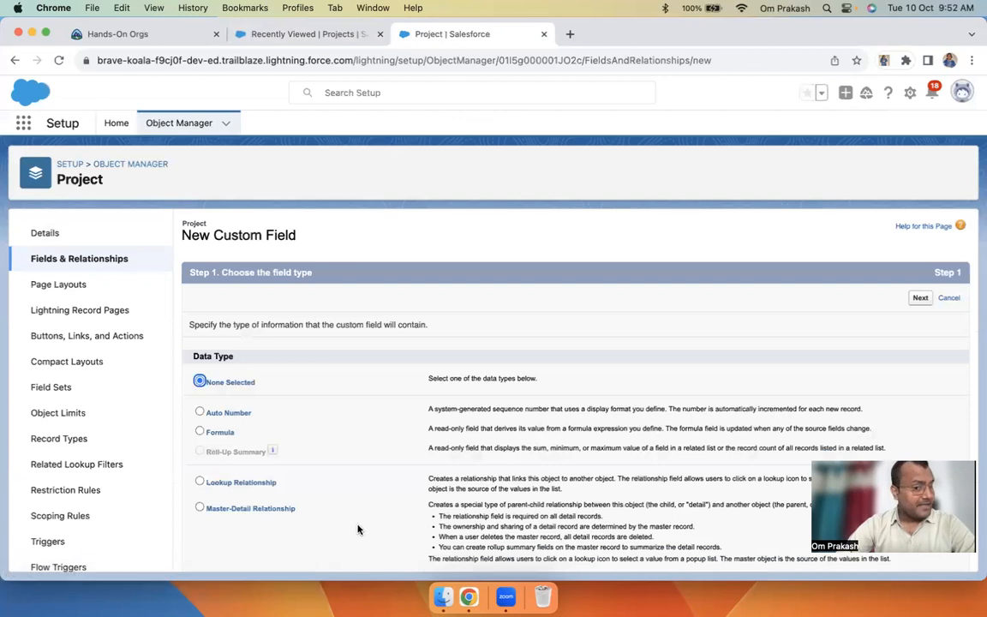
scroll(359, 529, "down", 10)
scroll(359, 514, "up", 2)
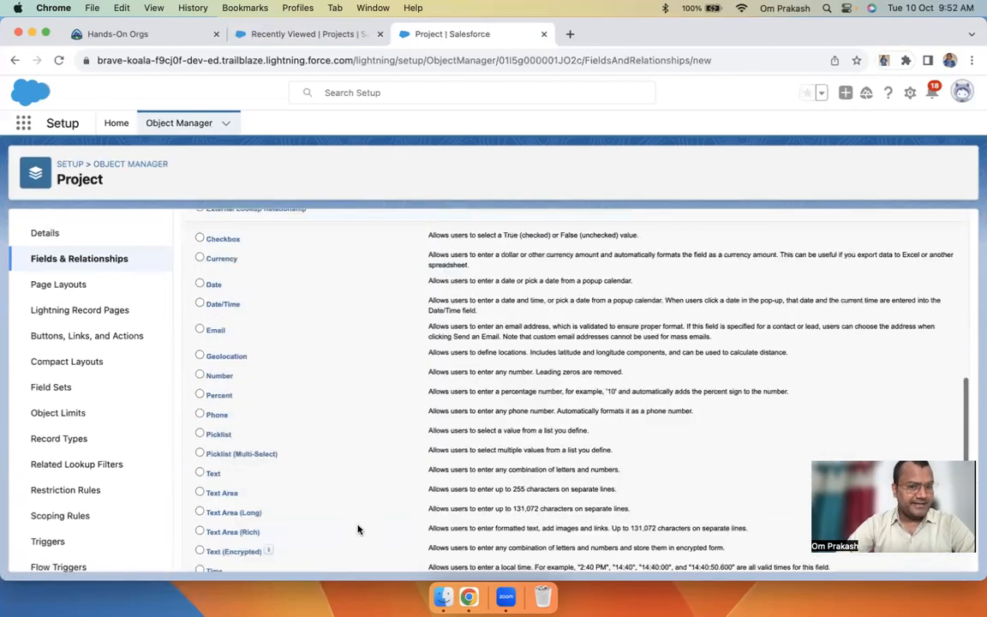
scroll(278, 403, "up", 1)
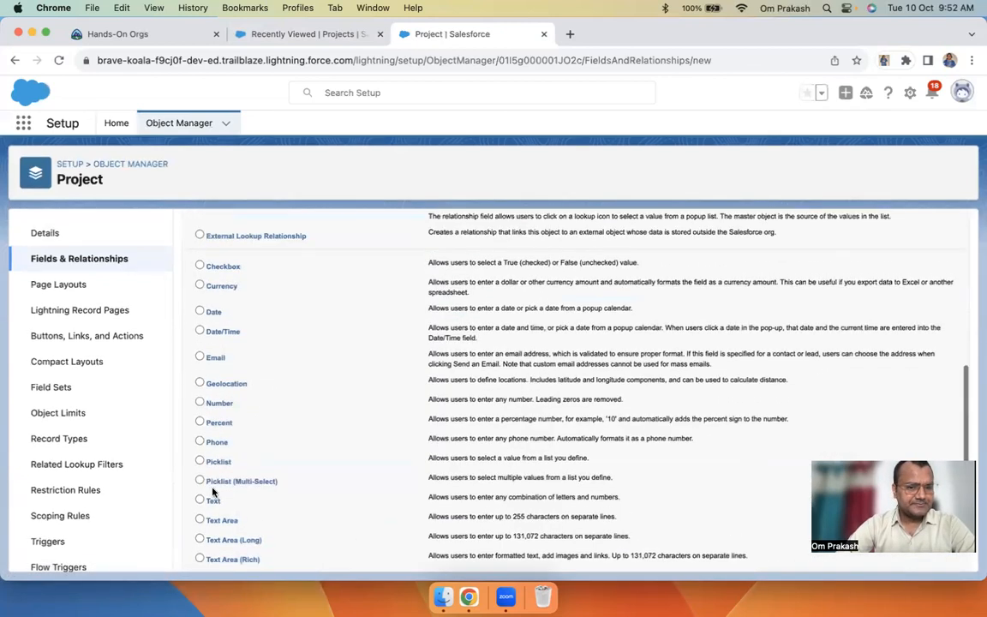
left_click(201, 501)
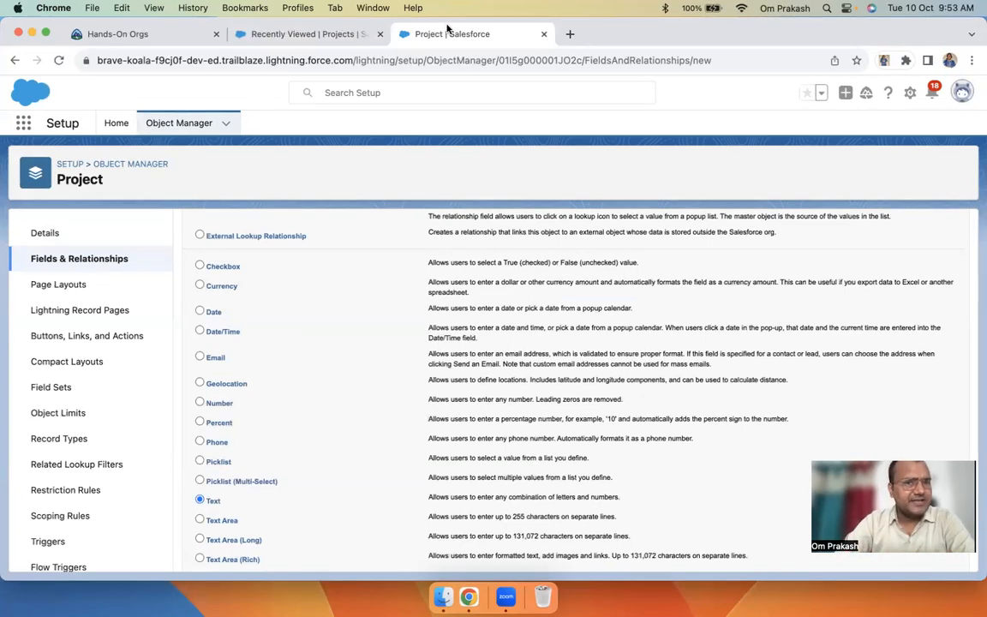
left_click(304, 34)
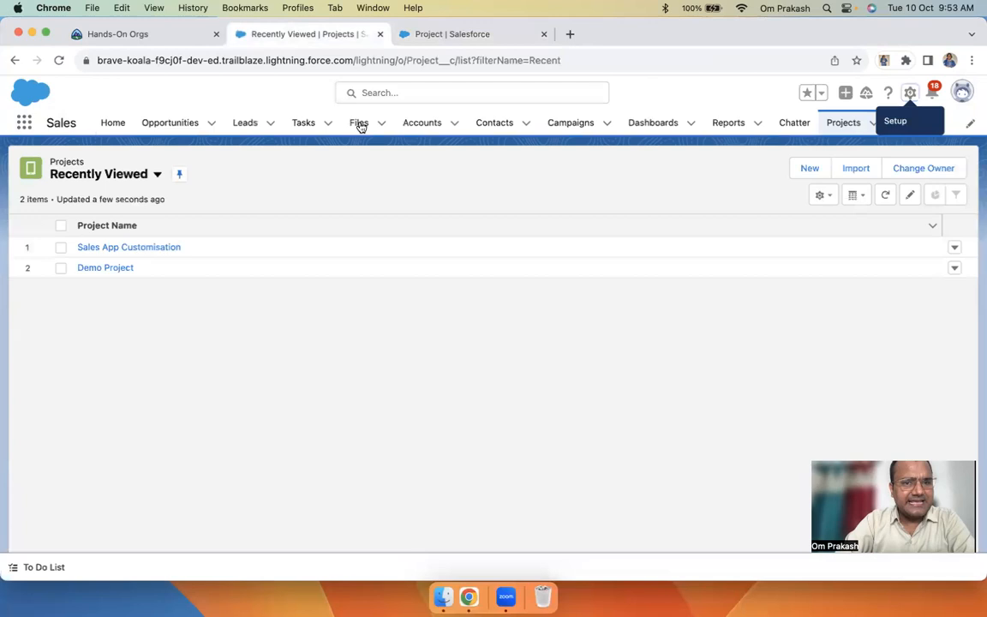
left_click(492, 124)
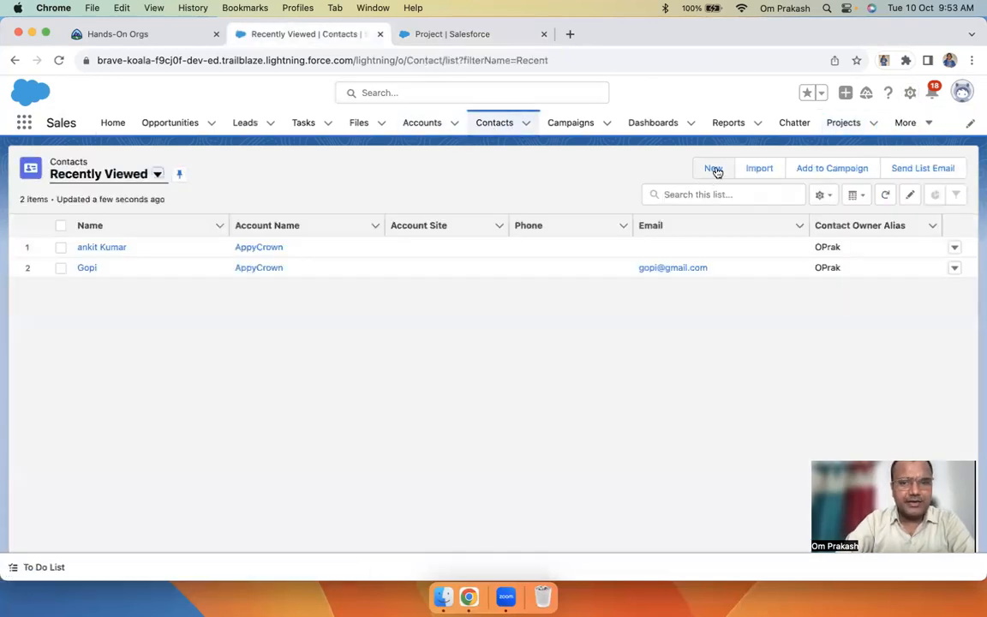
left_click(714, 169)
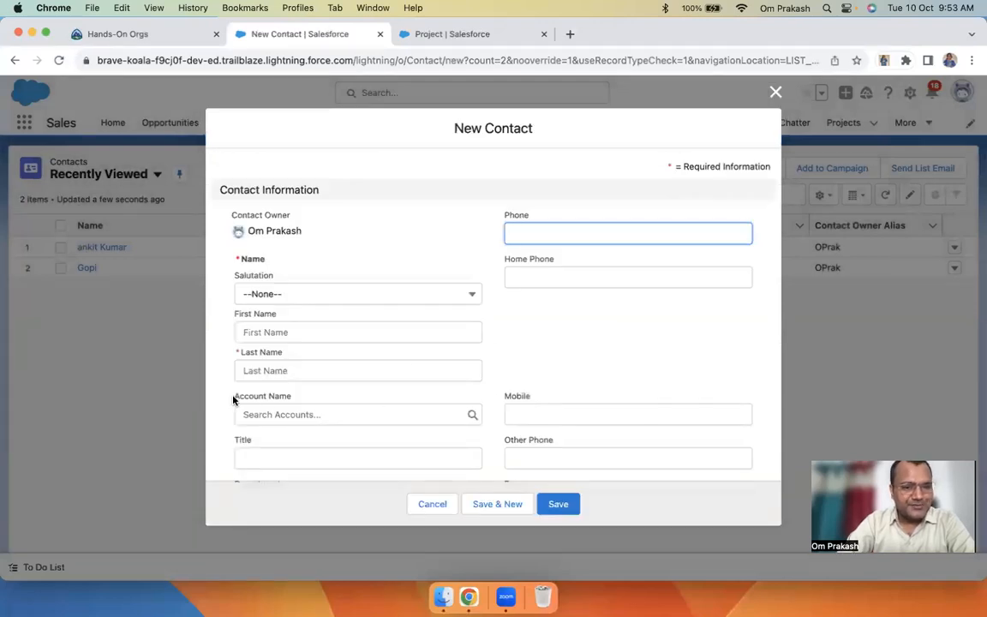
left_click(311, 412)
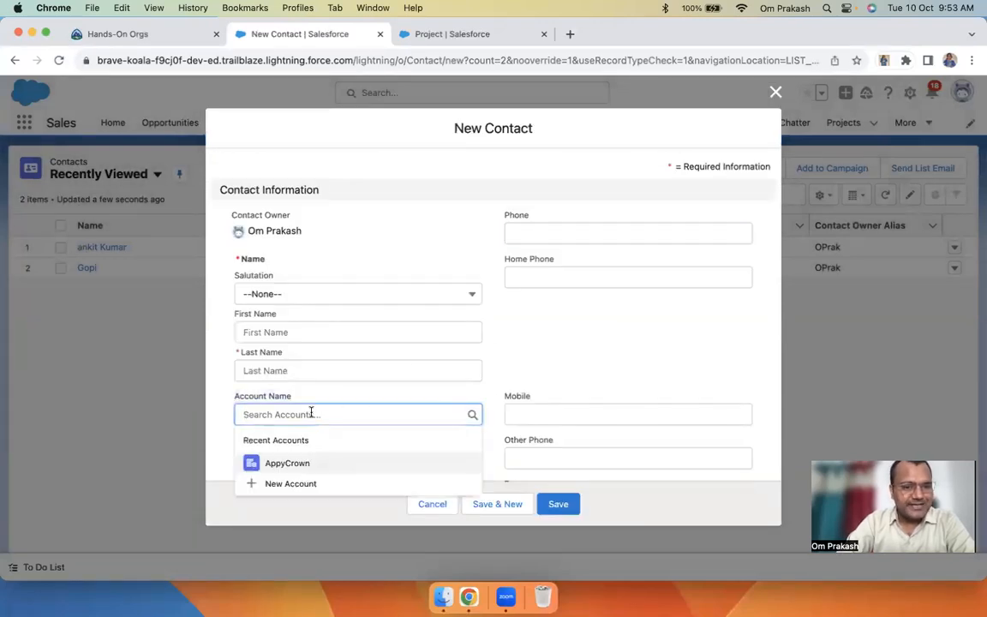
type("app")
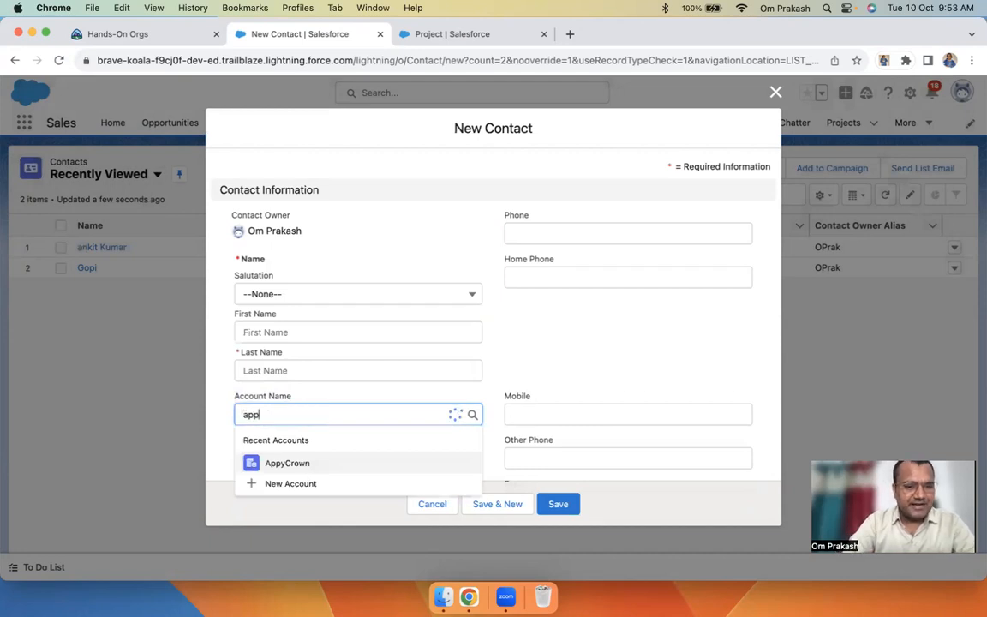
key("BackSpace")
key("BackSpace")
key("BackSpace")
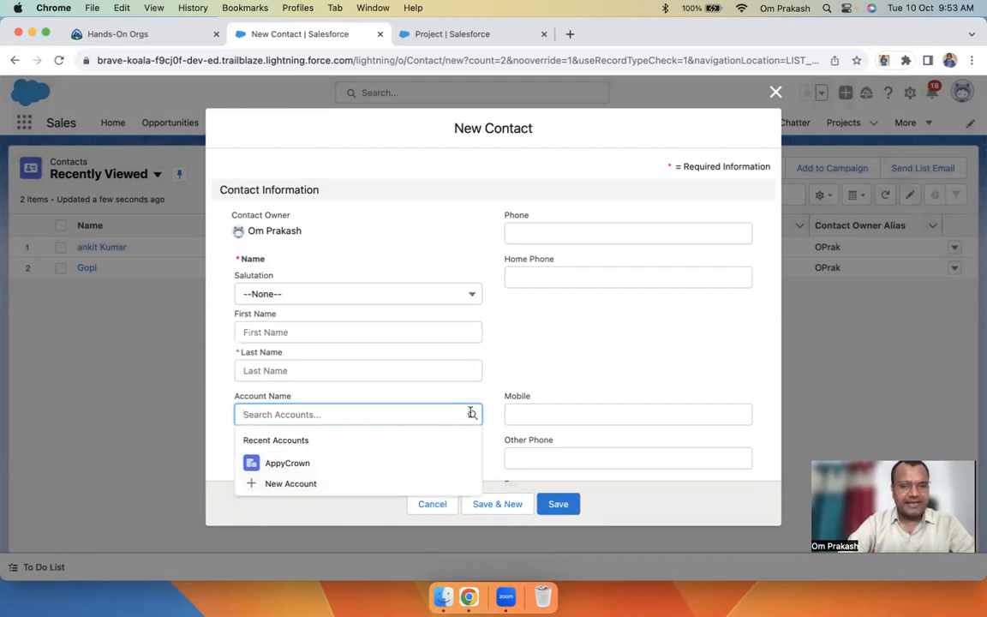
left_click(775, 92)
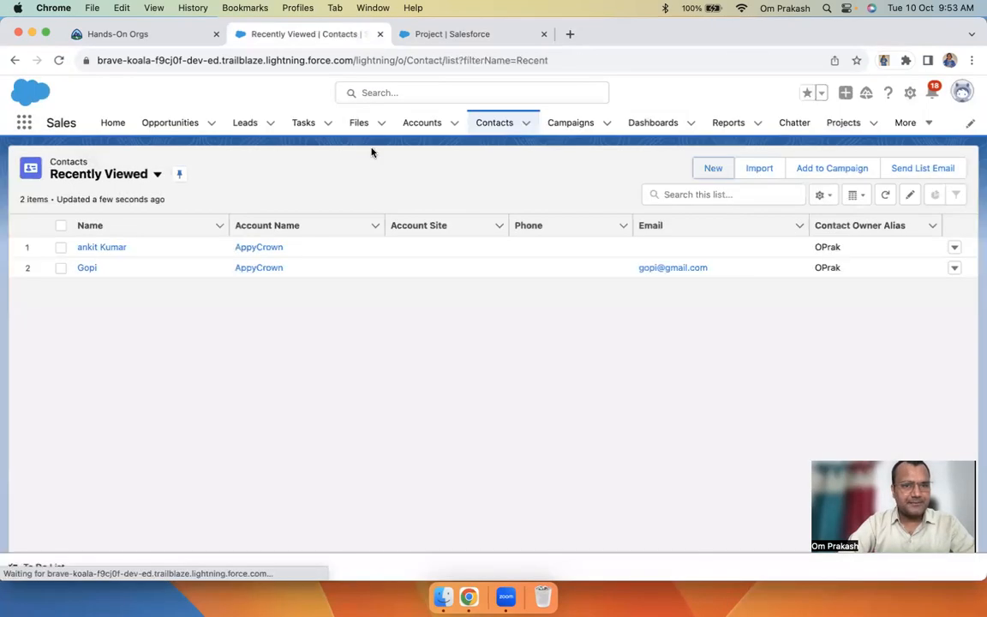
left_click(428, 126)
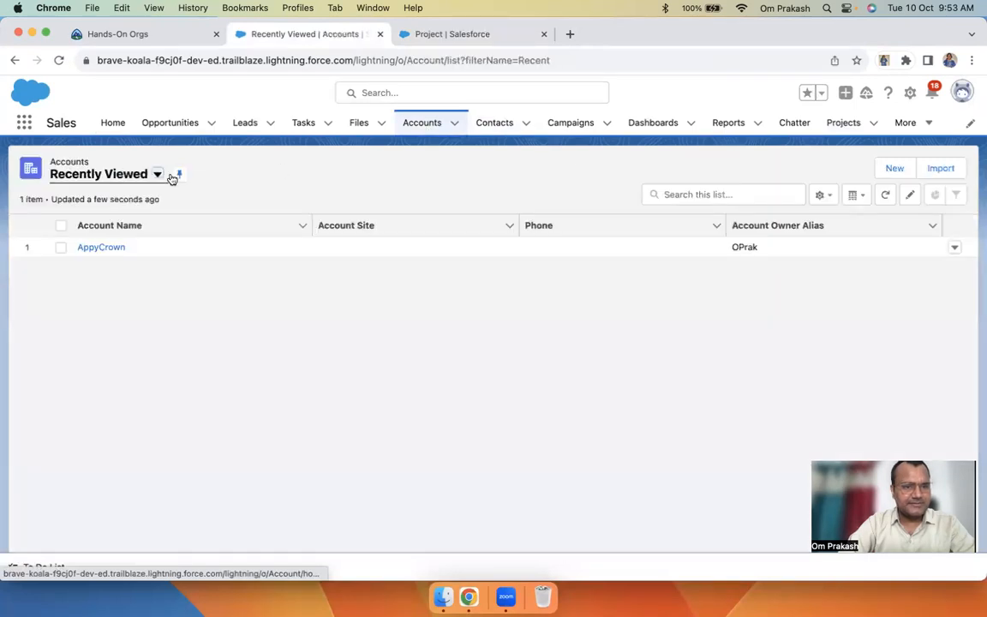
left_click(157, 175)
left_click(103, 229)
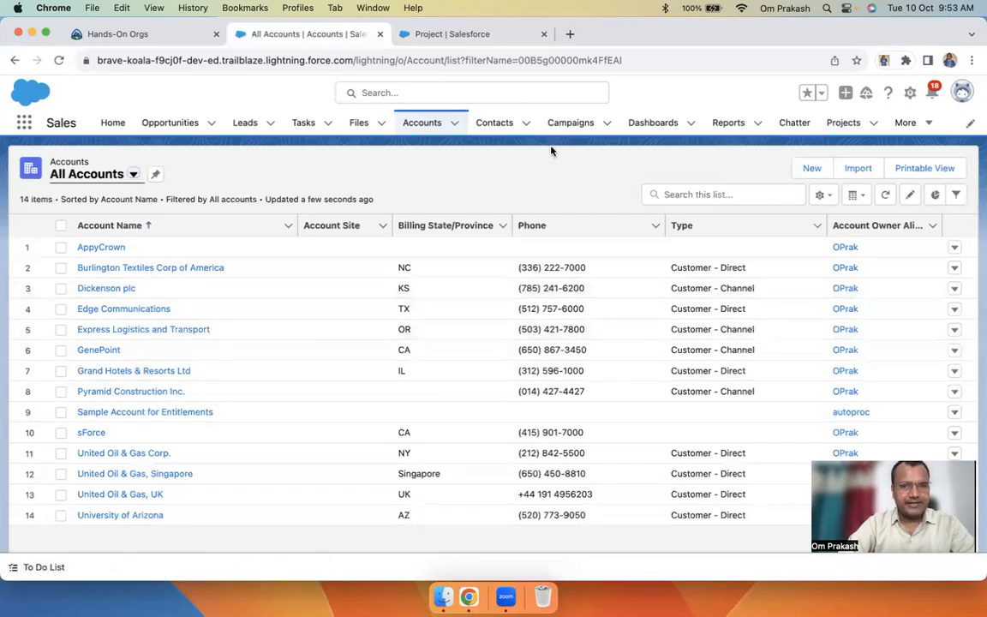
left_click(496, 128)
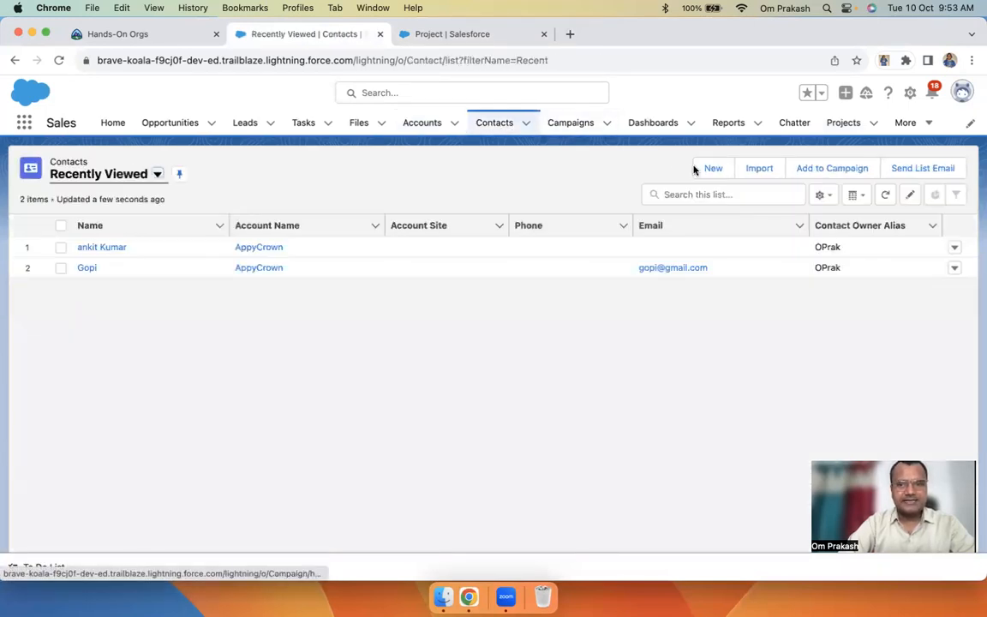
left_click(710, 168)
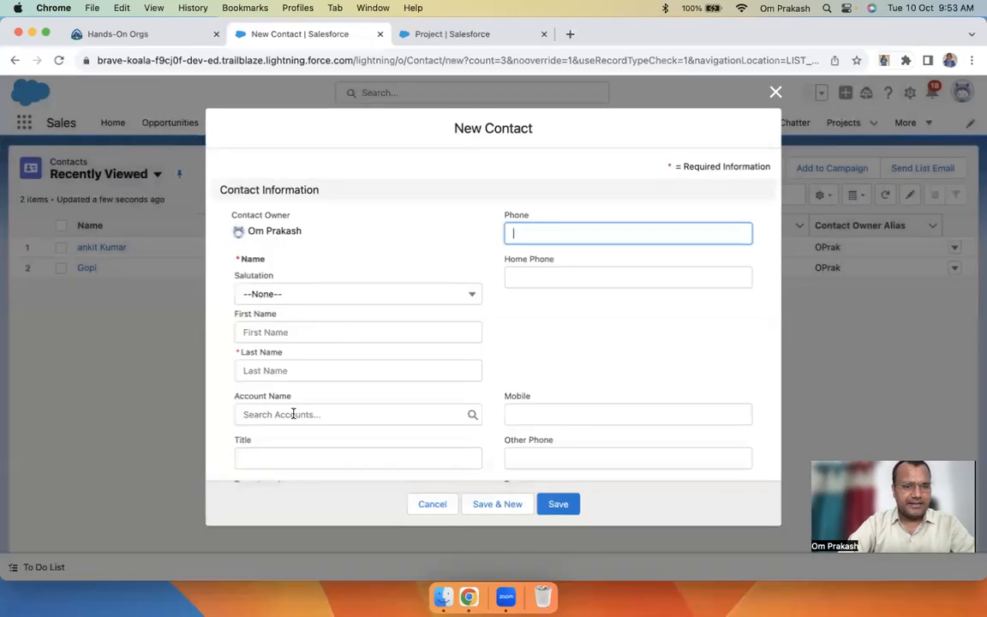
left_click(293, 413)
type("exp")
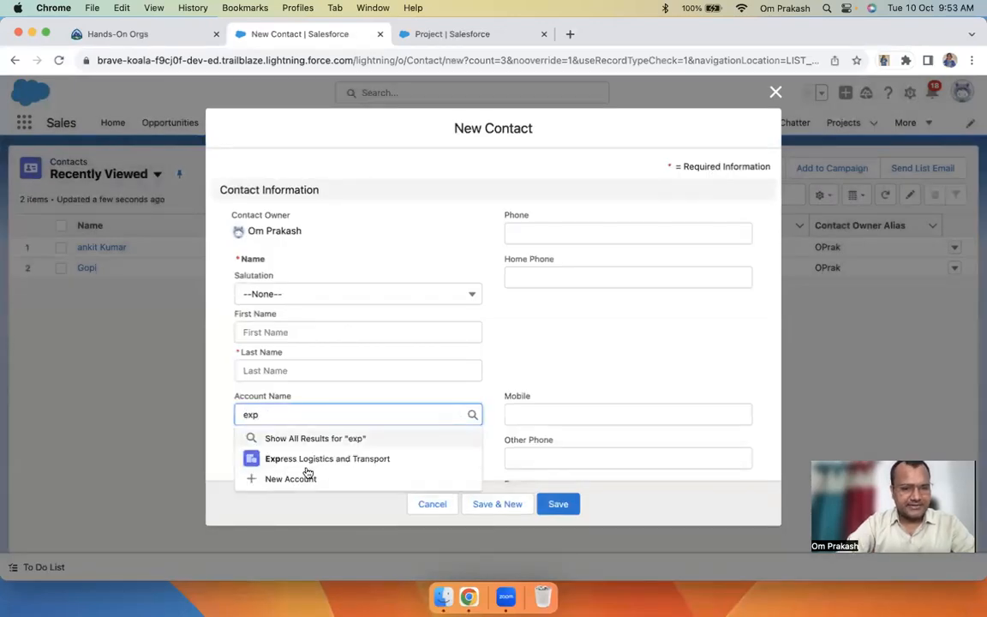
key("super+a")
type("gen")
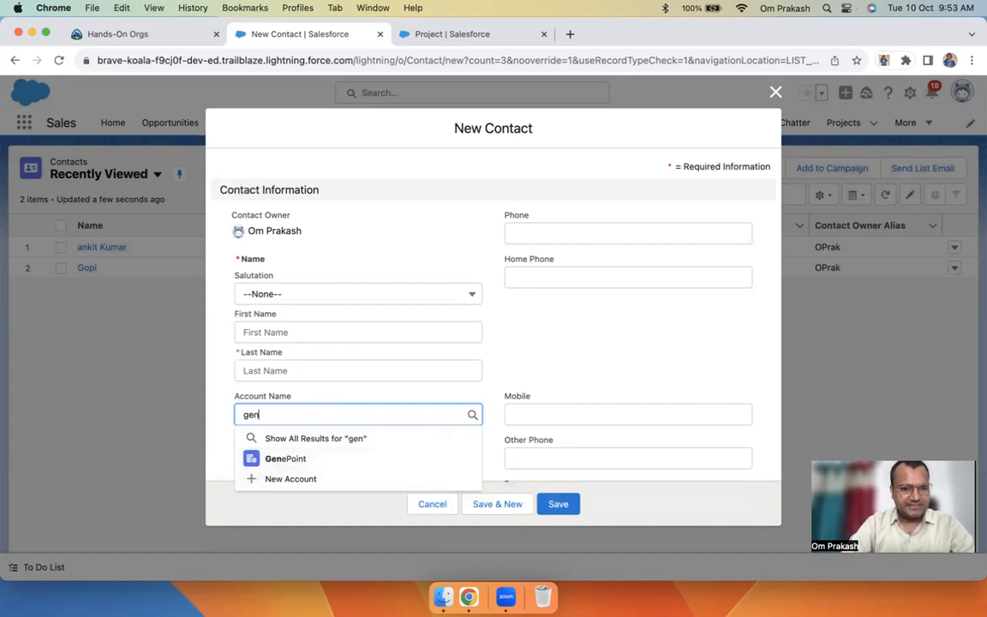
left_click(356, 439)
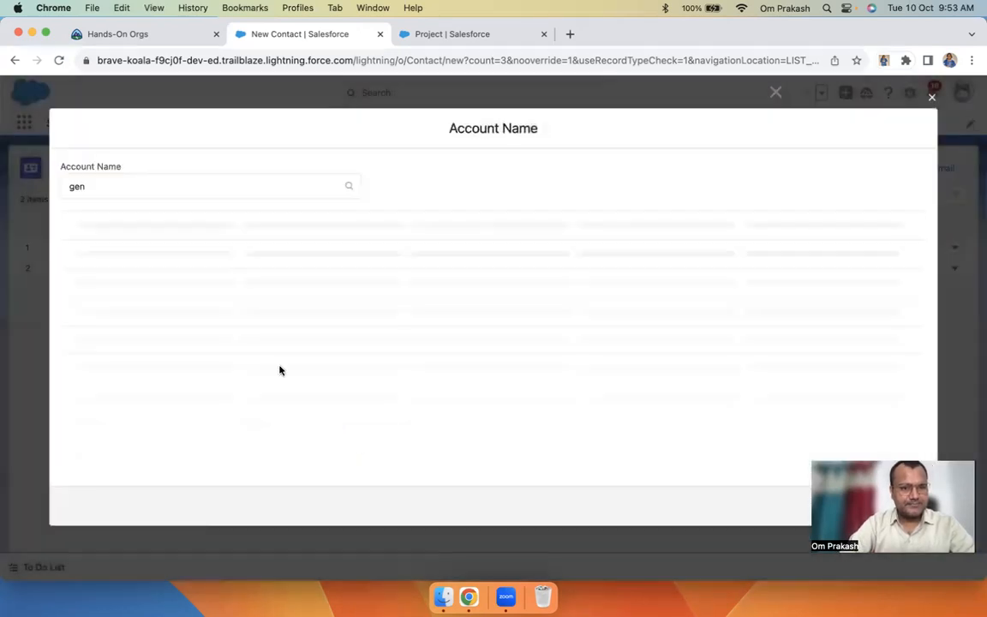
left_click(932, 101)
left_click(776, 93)
left_click(835, 125)
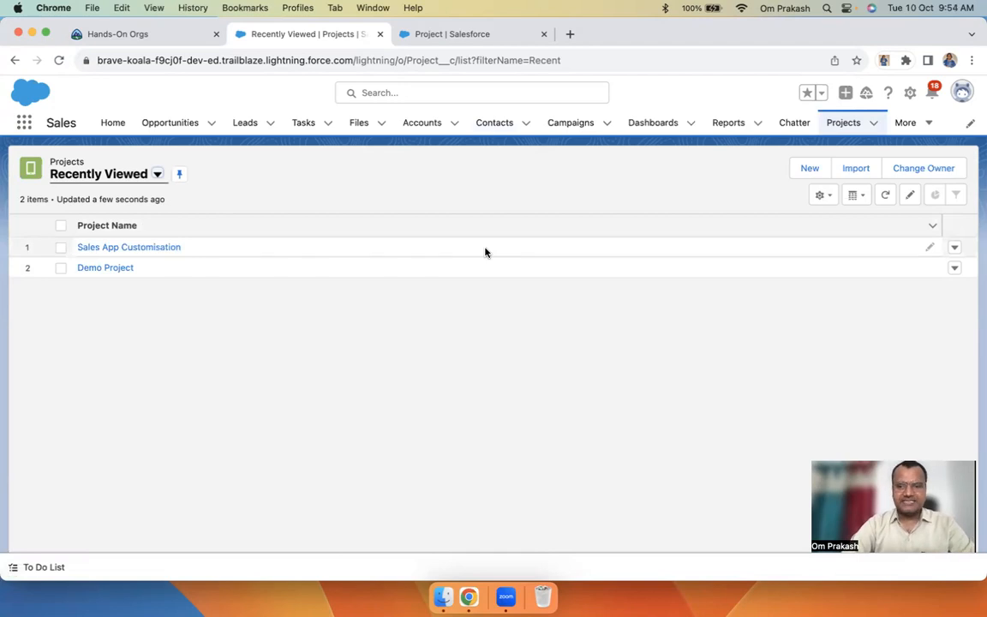
Choose Lookup Relationship as the new Project field's data type and read its description
left_click(452, 35)
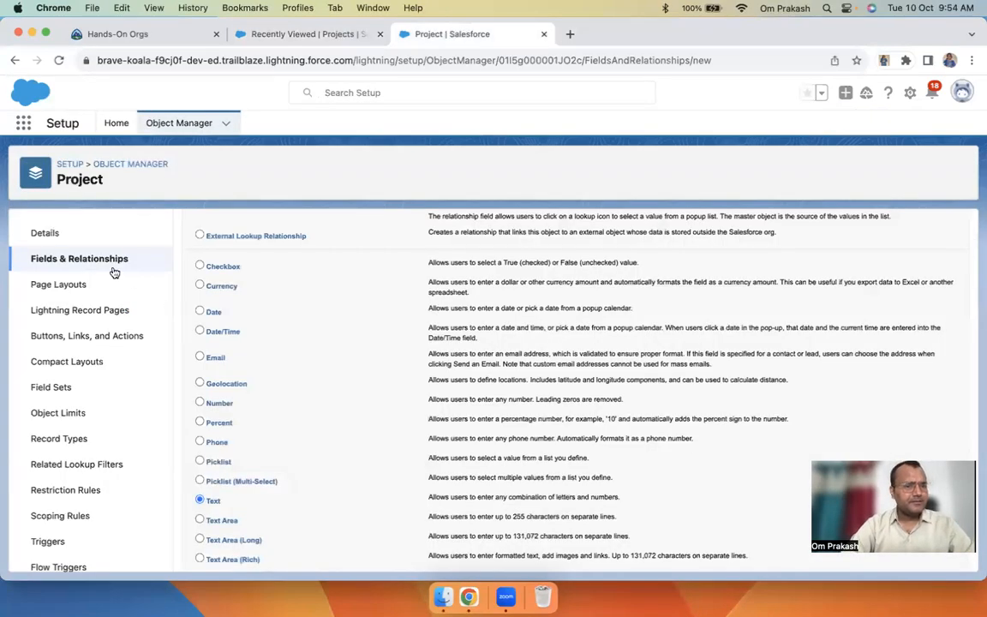
scroll(316, 330, "up", 5)
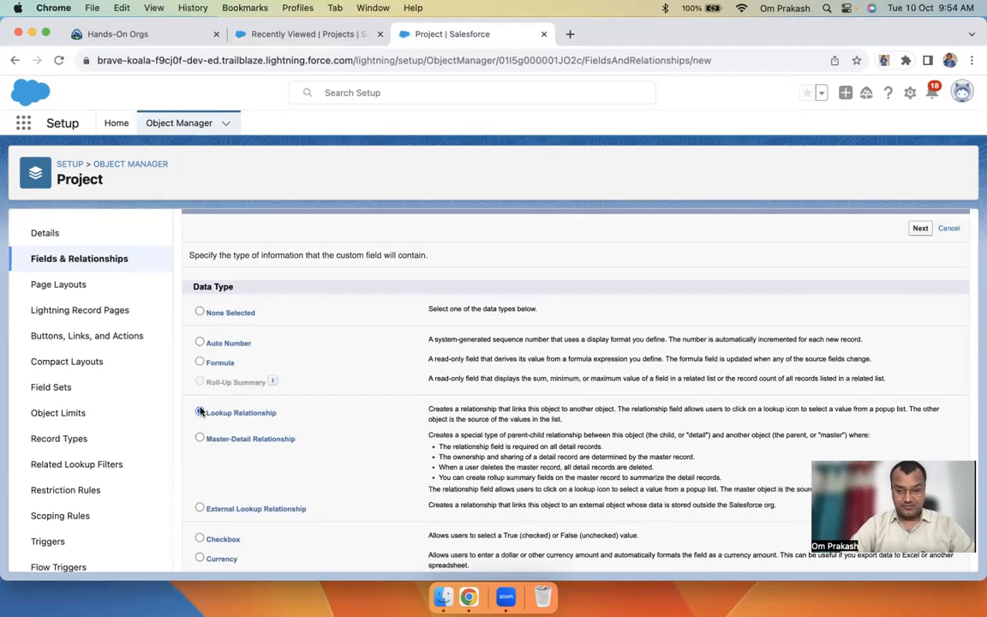
left_click(201, 411)
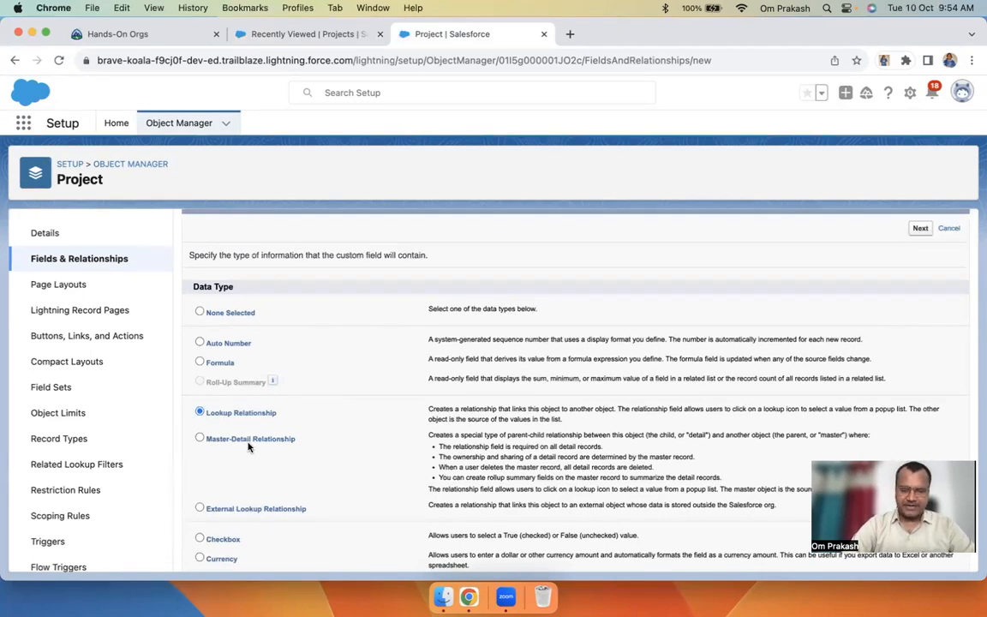
scroll(326, 429, "down", 2)
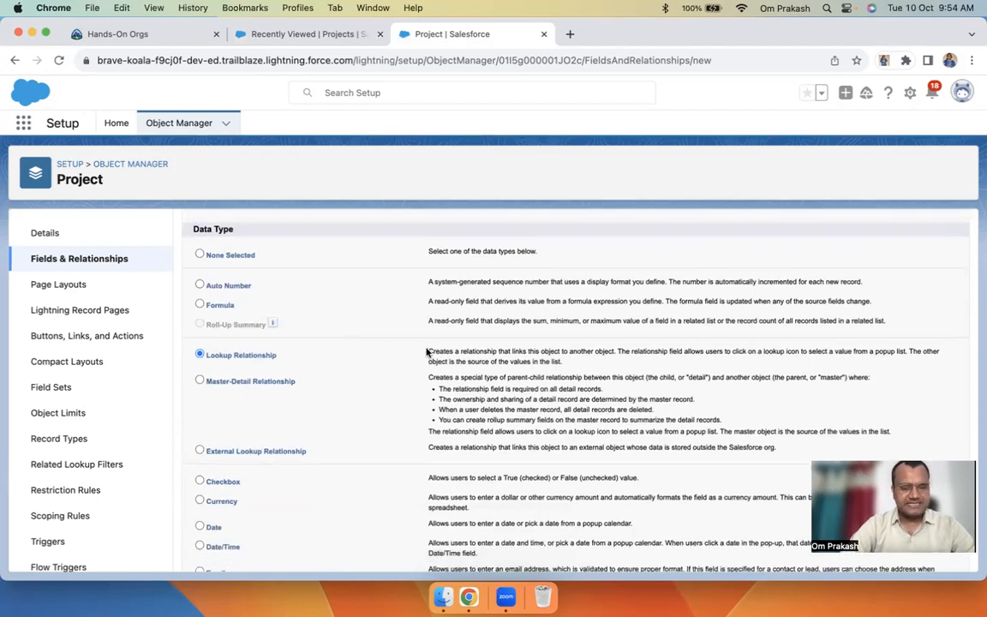
left_click_drag(427, 351, 756, 362)
left_click(622, 352)
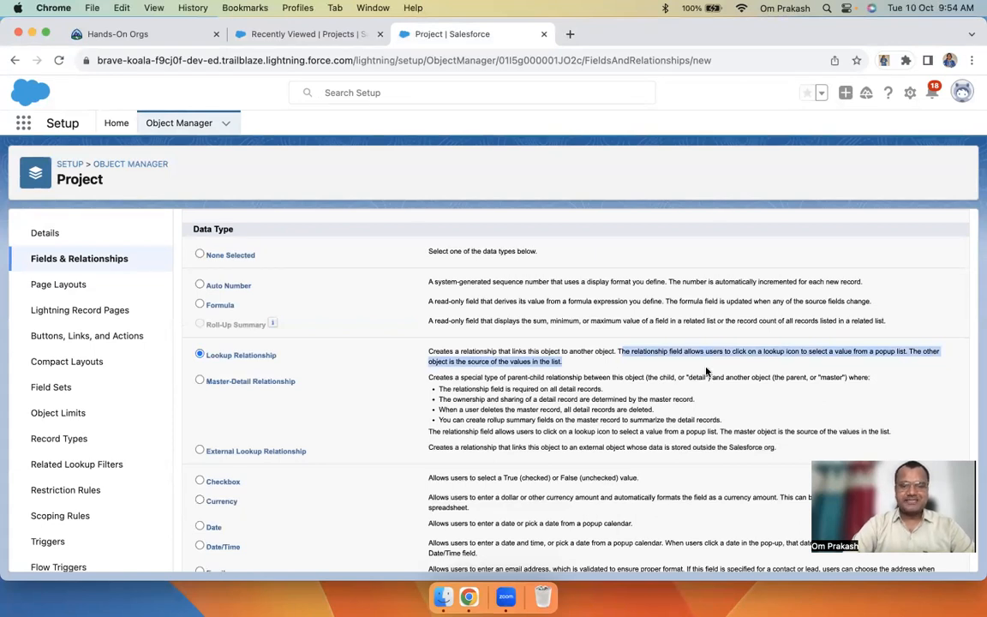
left_click_drag(575, 367, 425, 352)
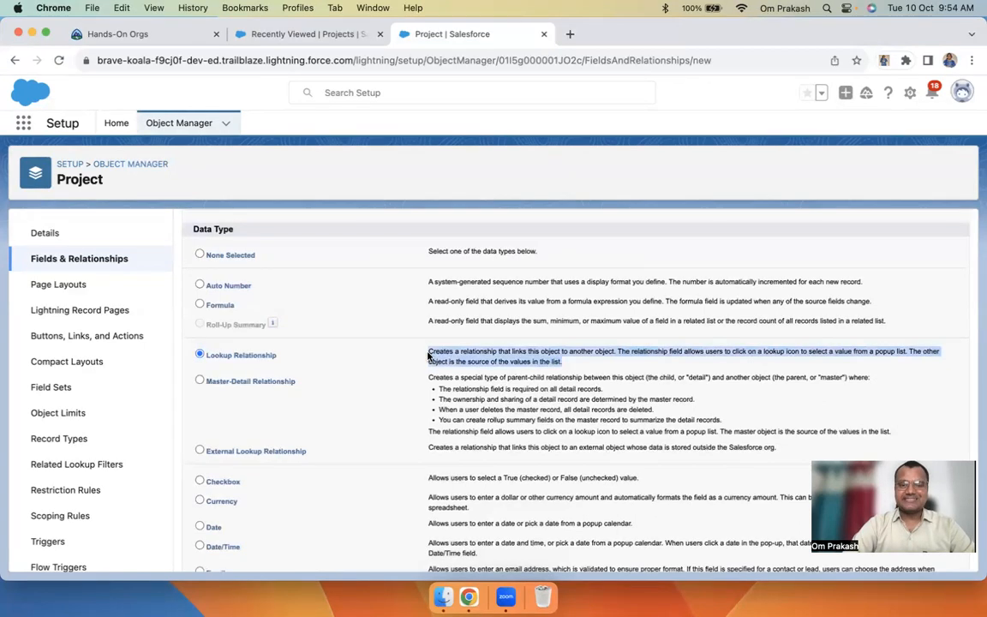
left_click(326, 32)
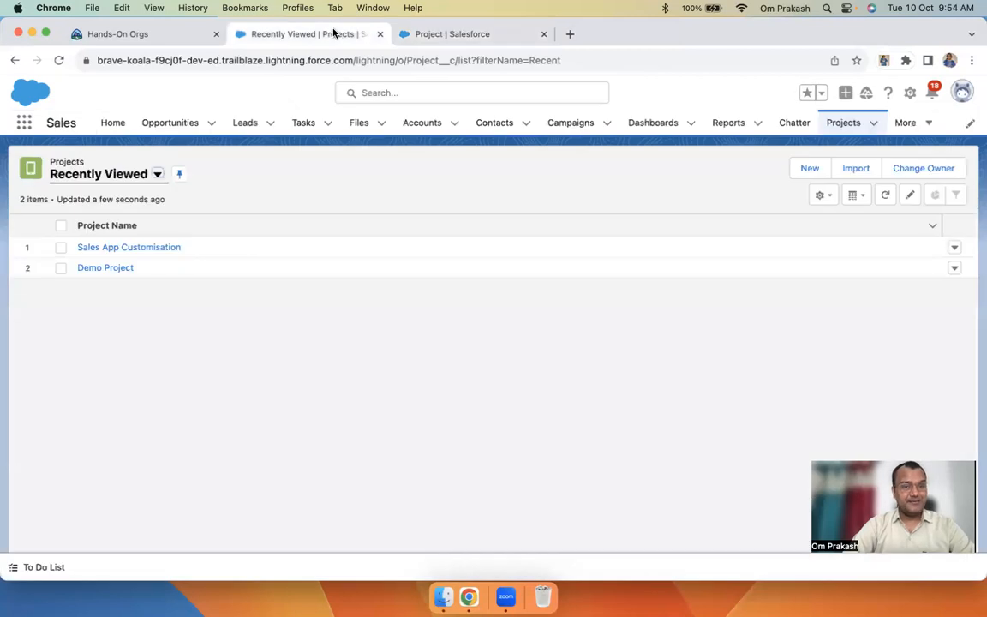
left_click(484, 31)
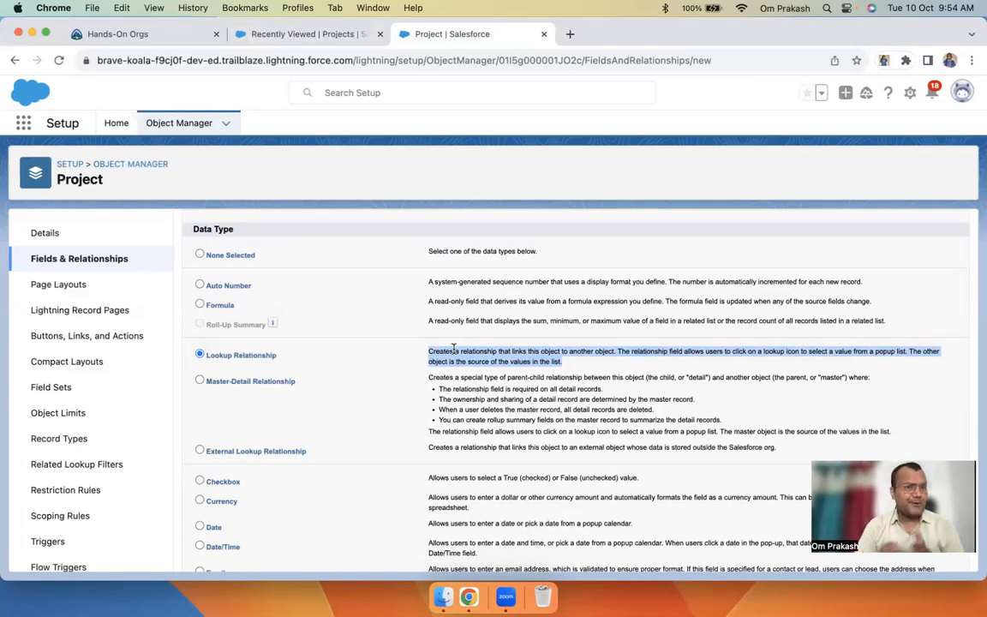
scroll(454, 351, "up", 3)
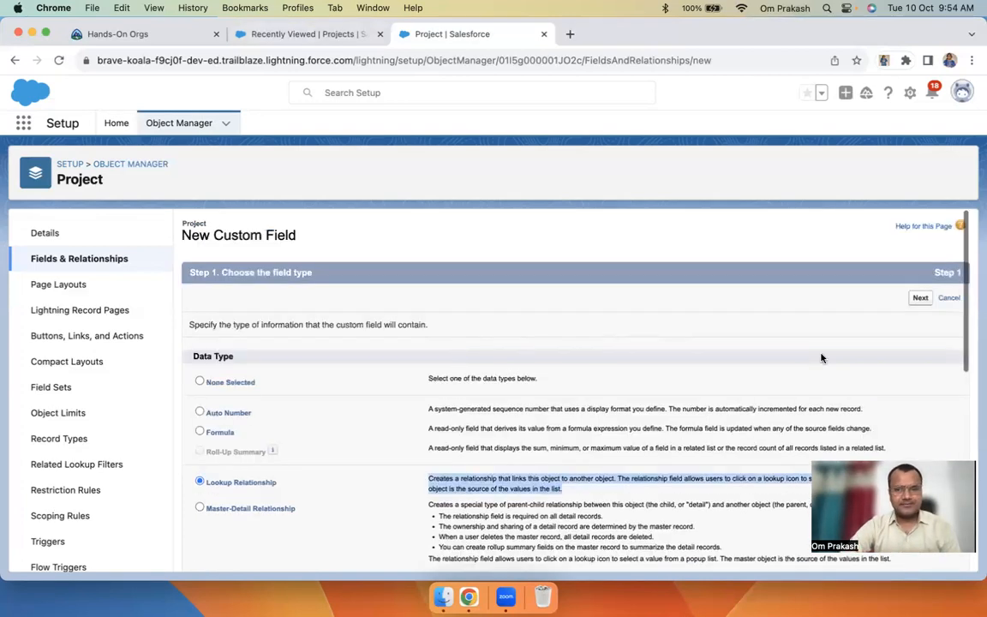
Relate the new lookup field to the Contact object
left_click(921, 298)
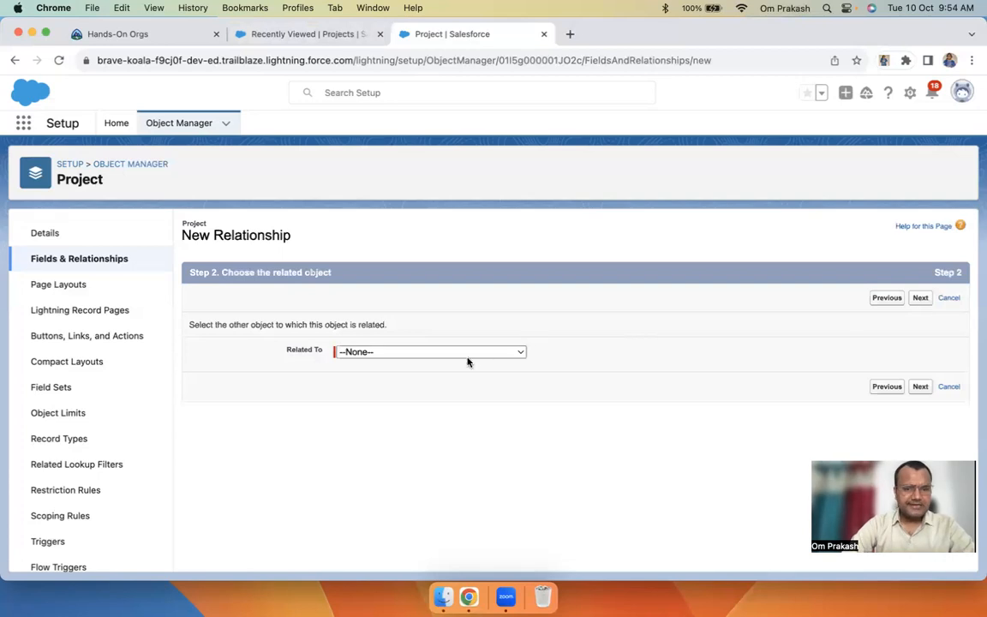
left_click(462, 353)
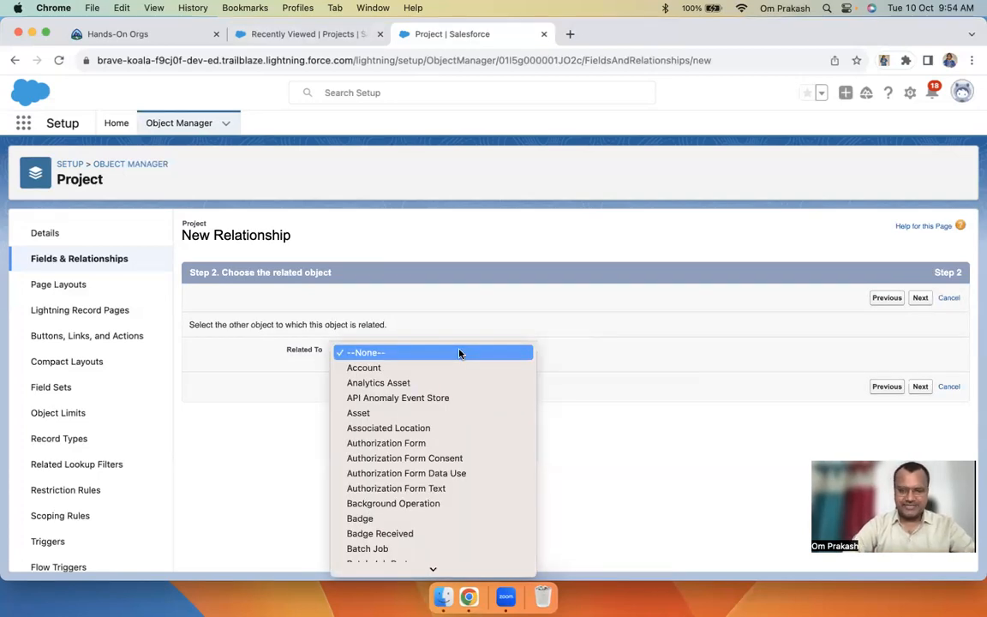
key("c")
key("h")
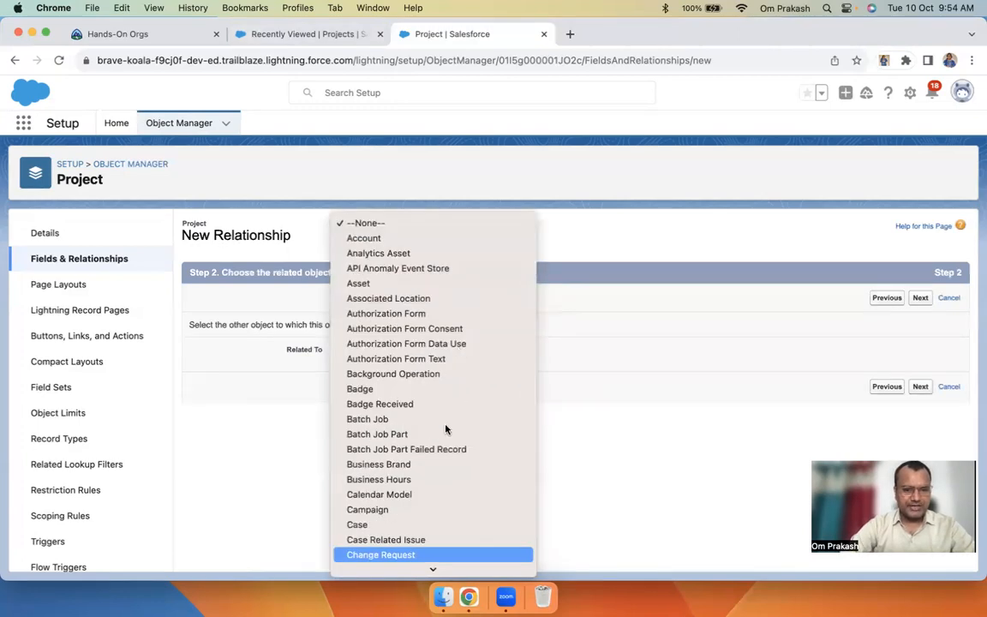
scroll(446, 429, "down", 4)
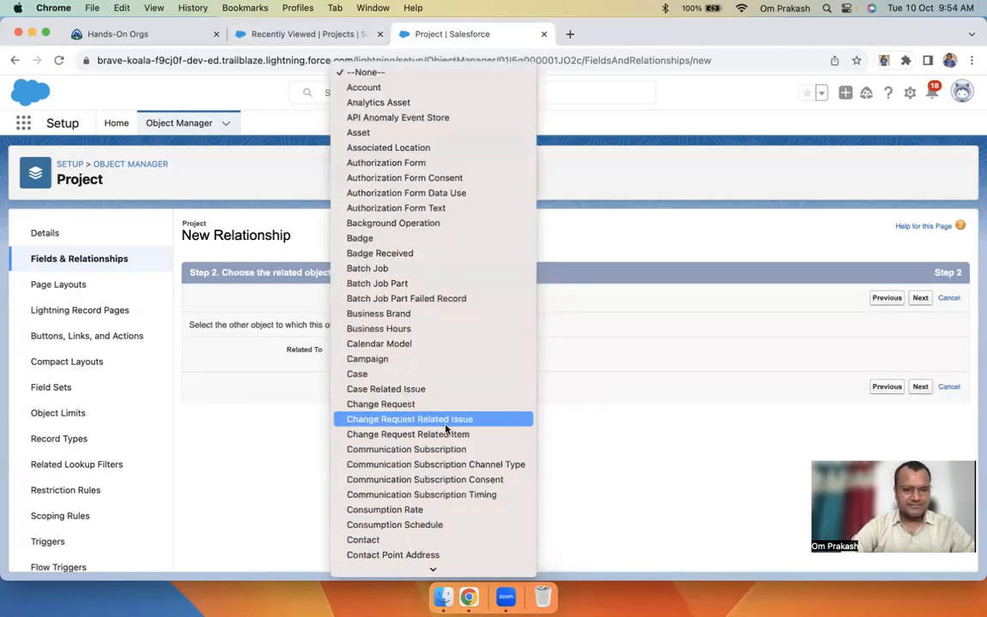
left_click(377, 539)
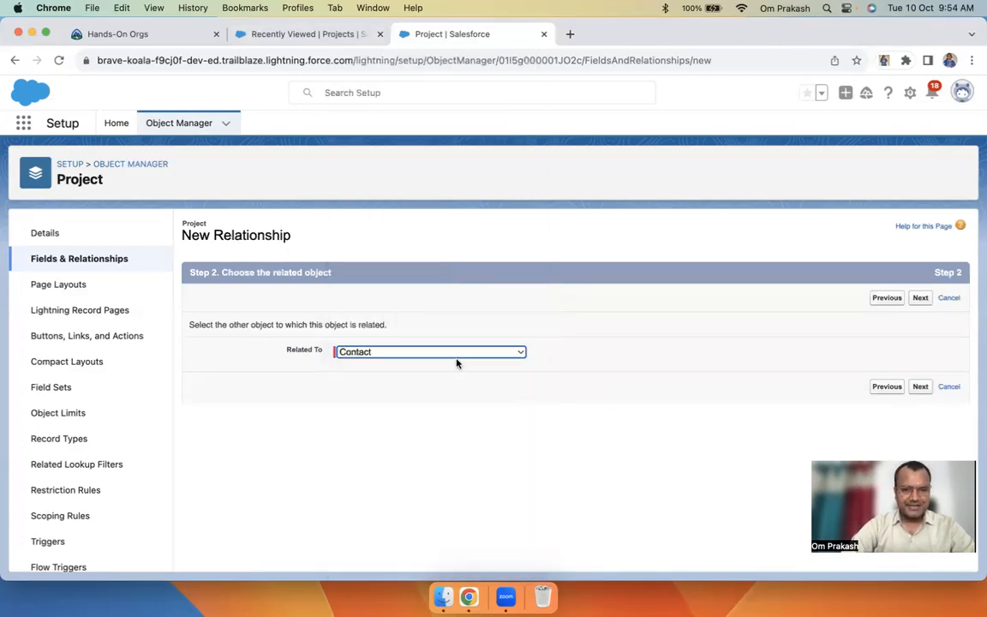
Label the lookup field 'Mentor' and review its field and child relationship names
left_click(920, 299)
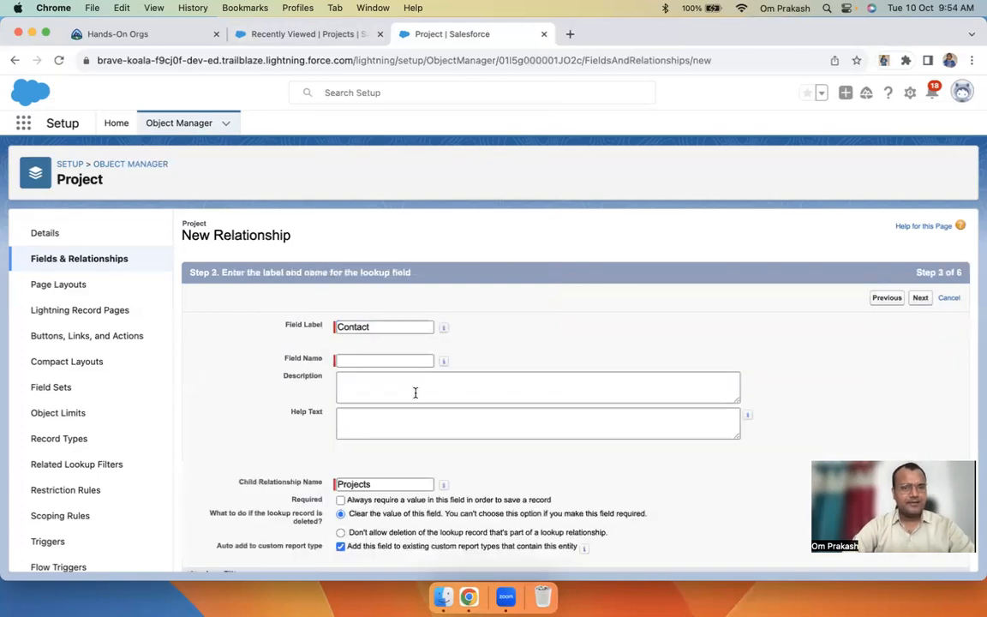
type("Mentor")
key("Tab")
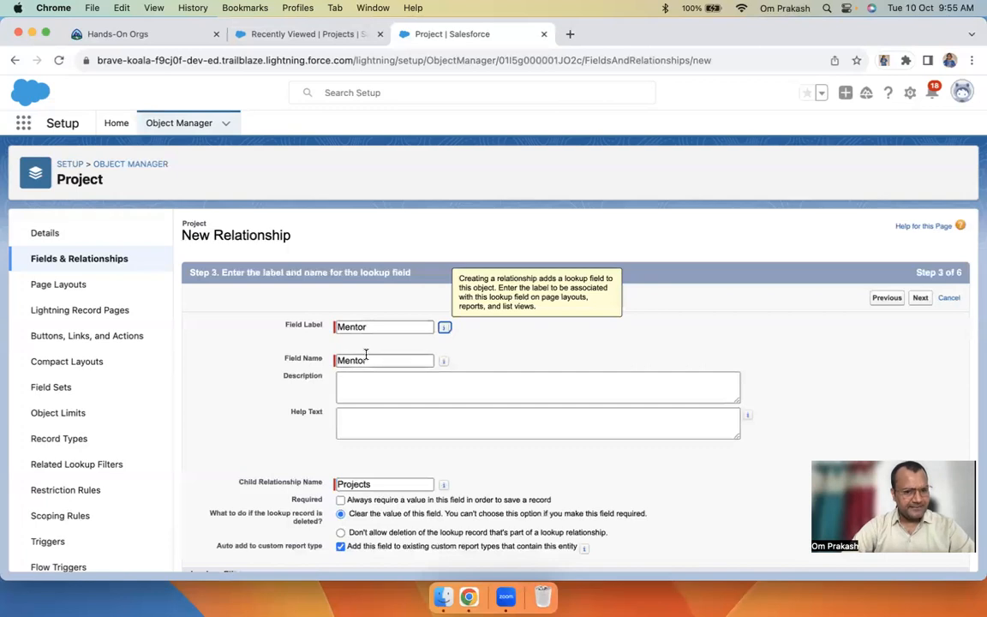
key("Tab")
left_click(425, 386)
scroll(425, 387, "down", 3)
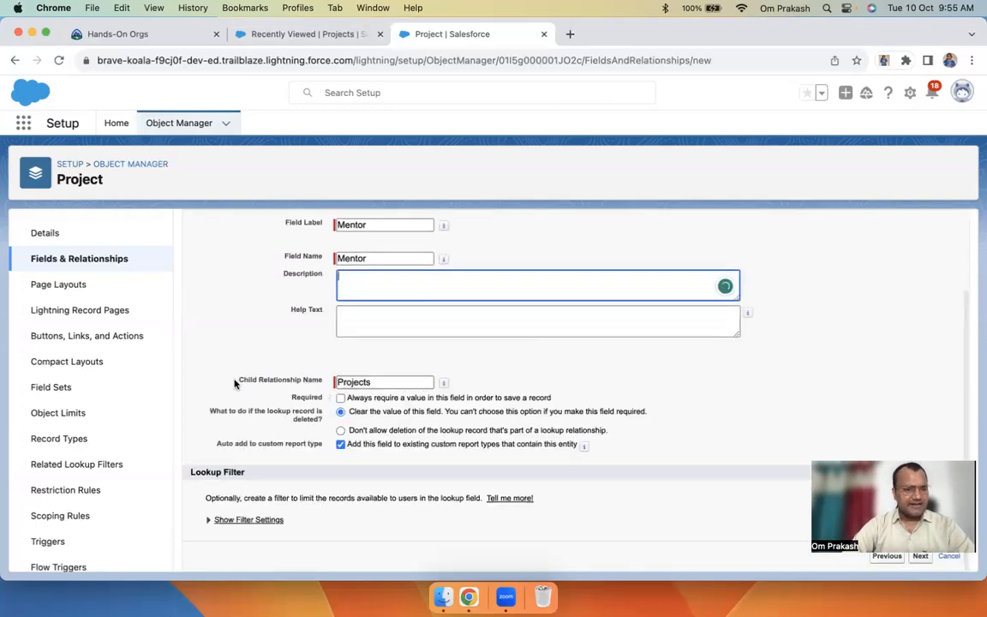
left_click(360, 381)
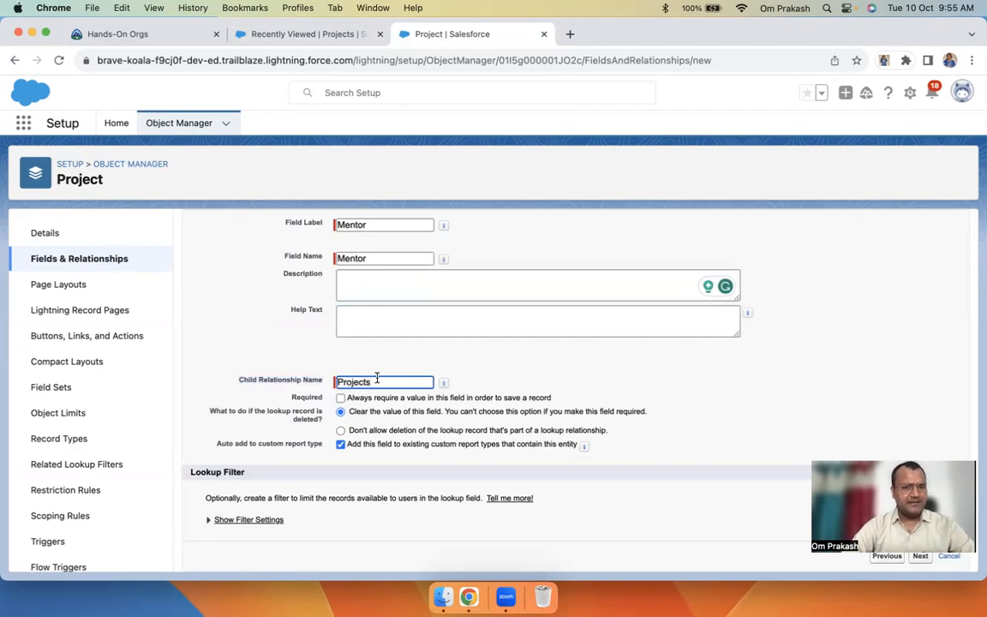
mouse_move(441, 383)
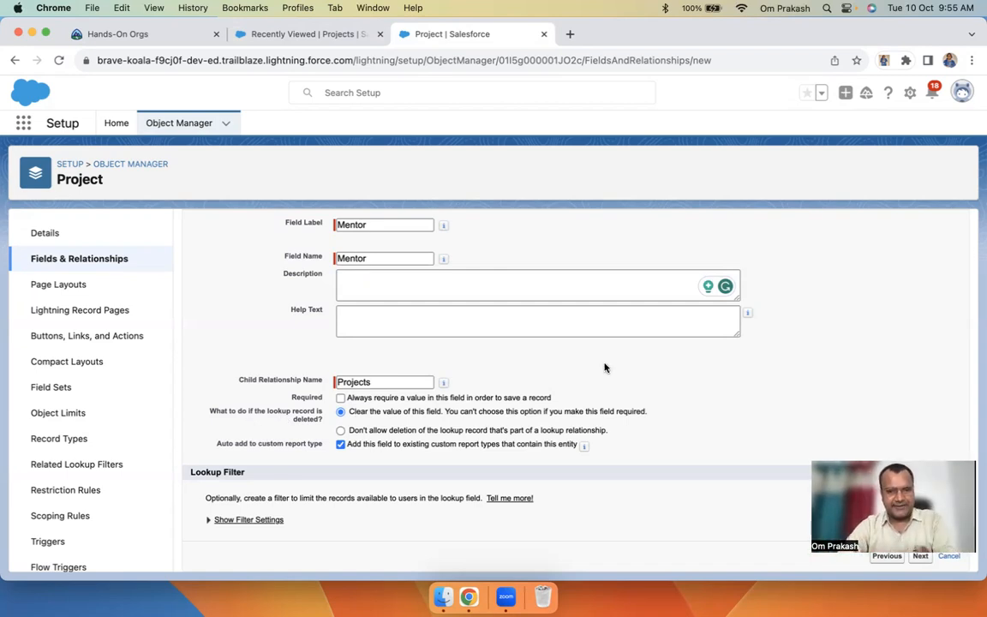
scroll(605, 368, "up", 3)
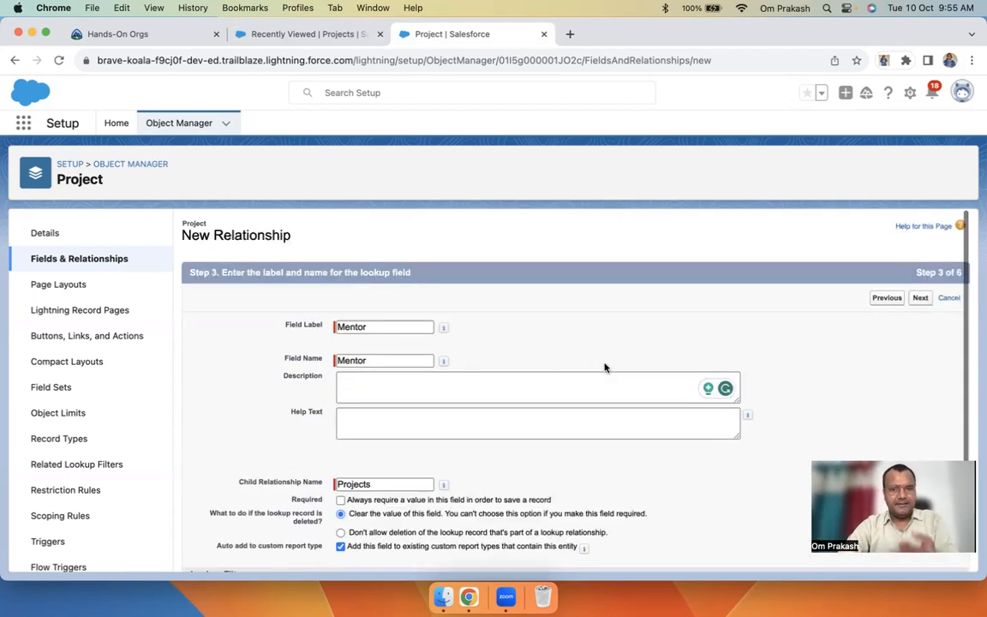
Make Mentor visible to all profiles, keep the default layout and related list, and save
left_click(922, 301)
left_click(708, 416)
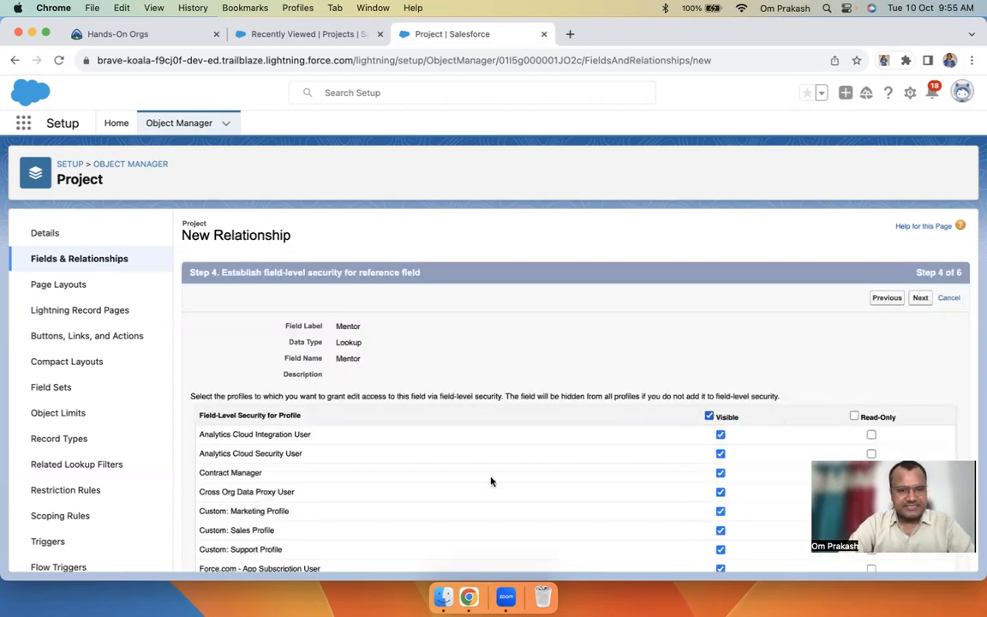
left_click(919, 299)
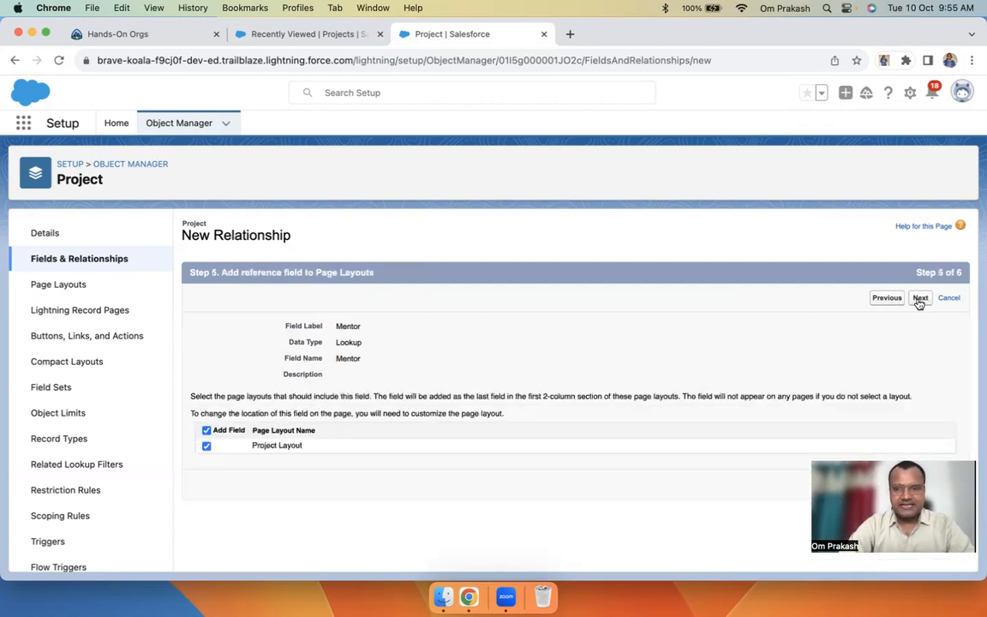
left_click(920, 299)
left_click(917, 299)
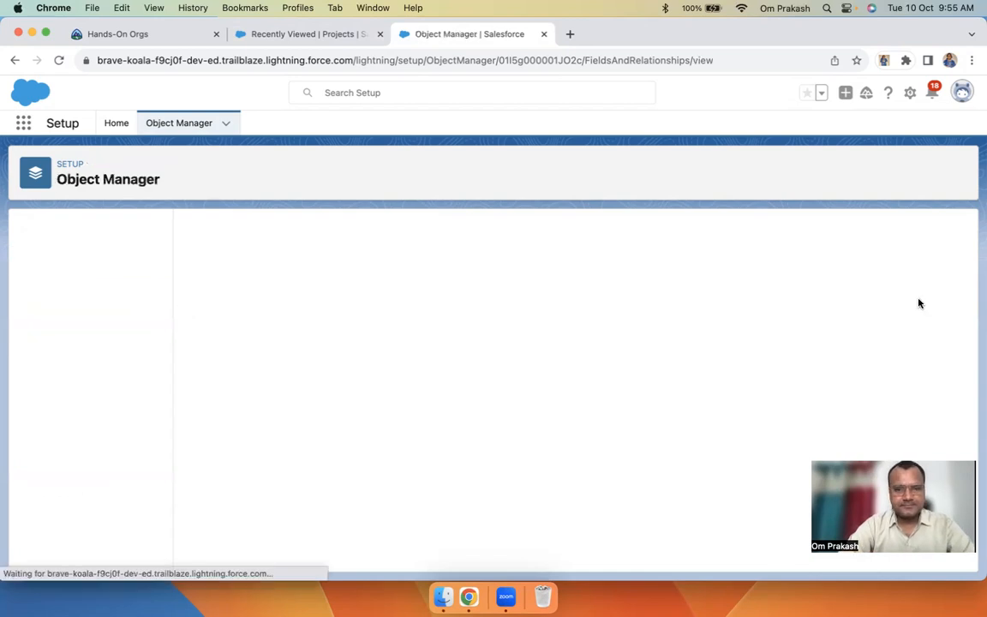
Switch the display density to Compact on the Projects list and reload the page
left_click(318, 35)
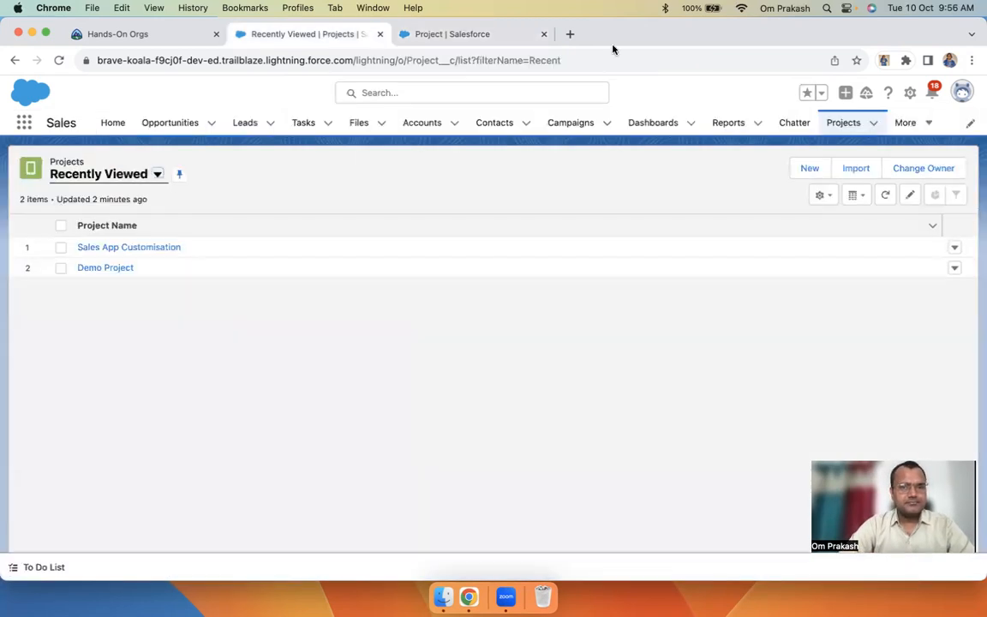
left_click(962, 91)
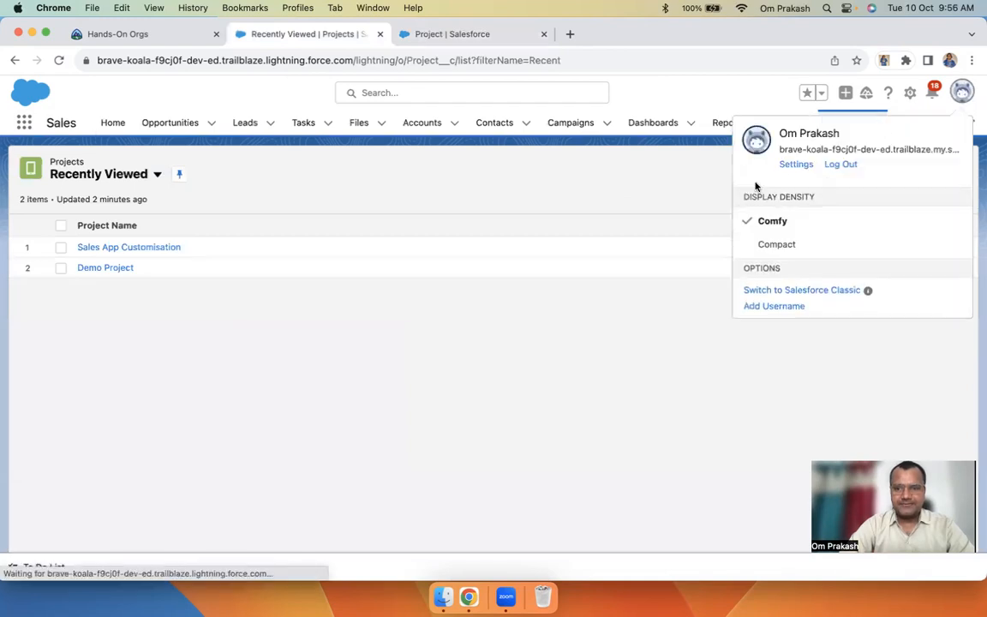
left_click(778, 246)
left_click(650, 364)
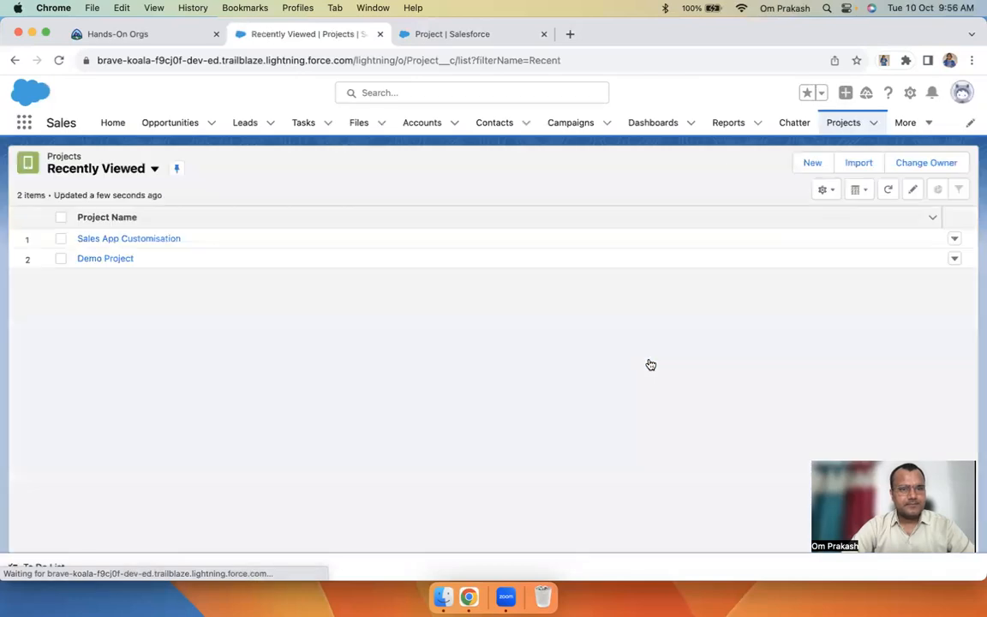
Cancel a new Project form and open the Sales App Customisation record
left_click(814, 165)
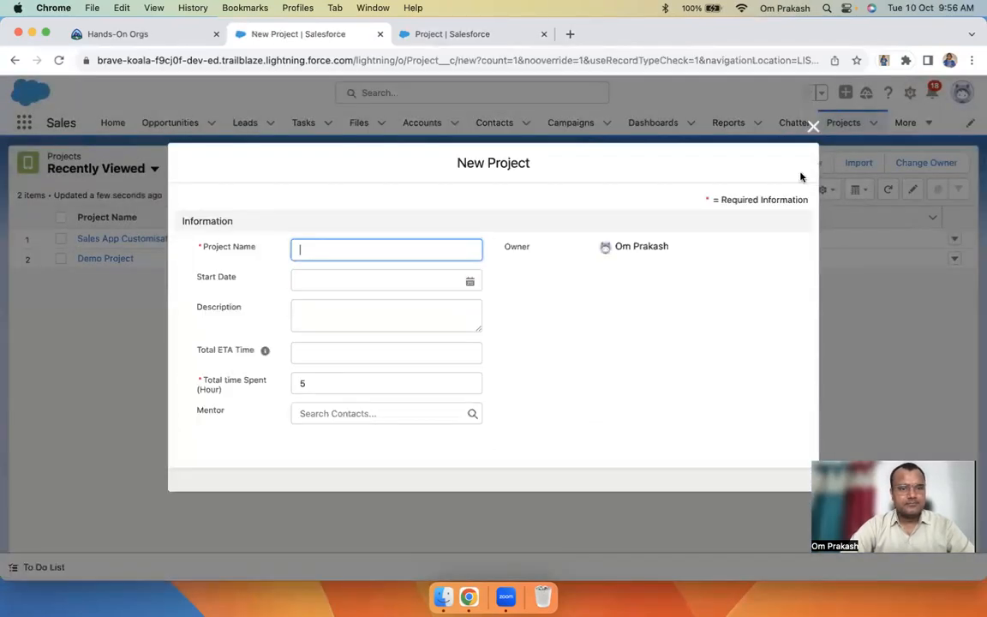
left_click(243, 419)
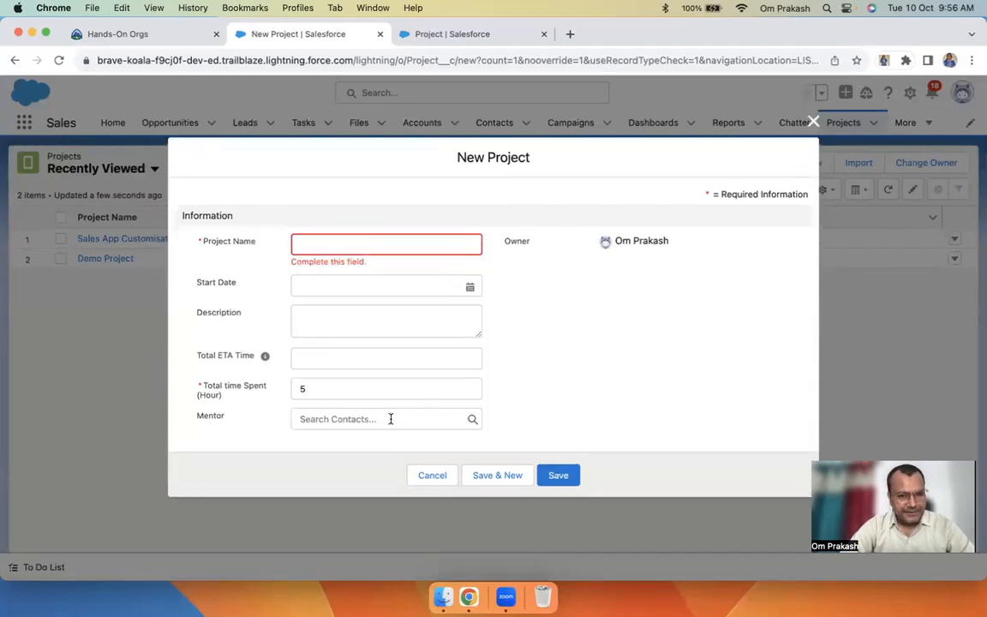
left_click(435, 476)
left_click(136, 240)
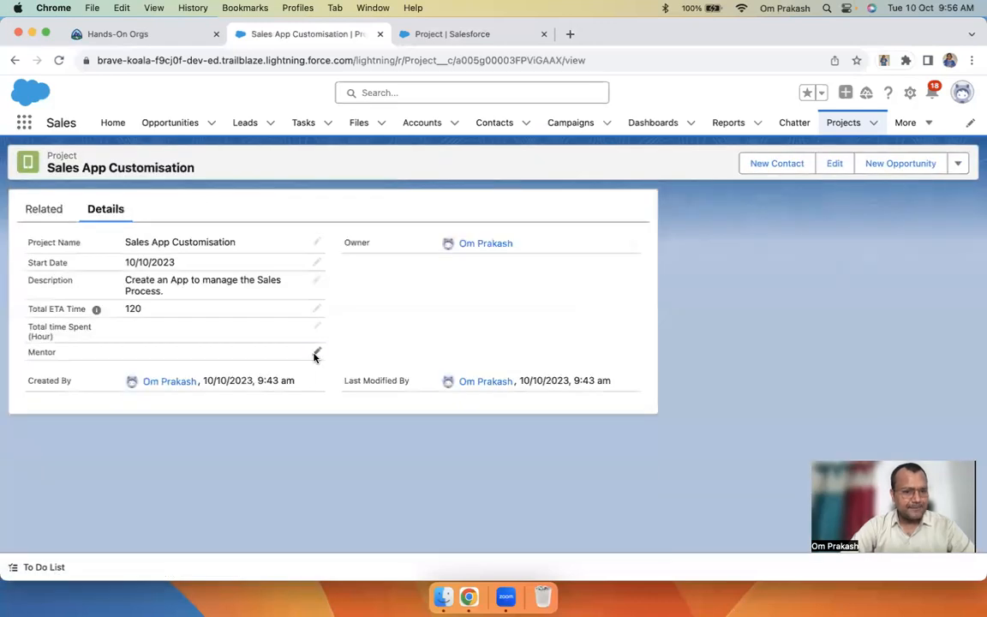
Set Sales App Customisation's Mentor to Gopi and Total time Spent to 20, then save
left_click(316, 353)
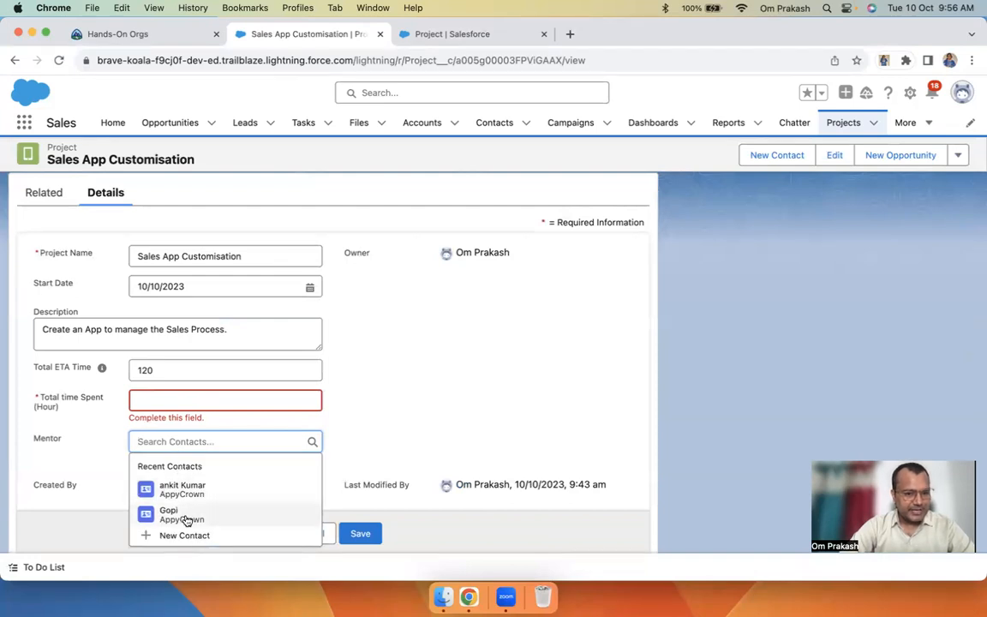
left_click(186, 518)
left_click(161, 402)
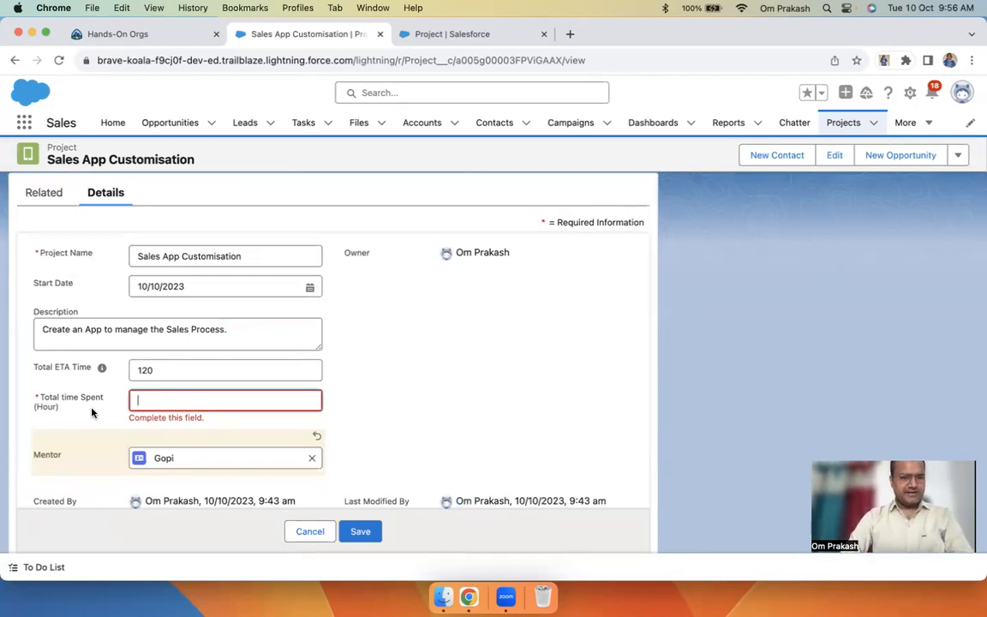
type("20")
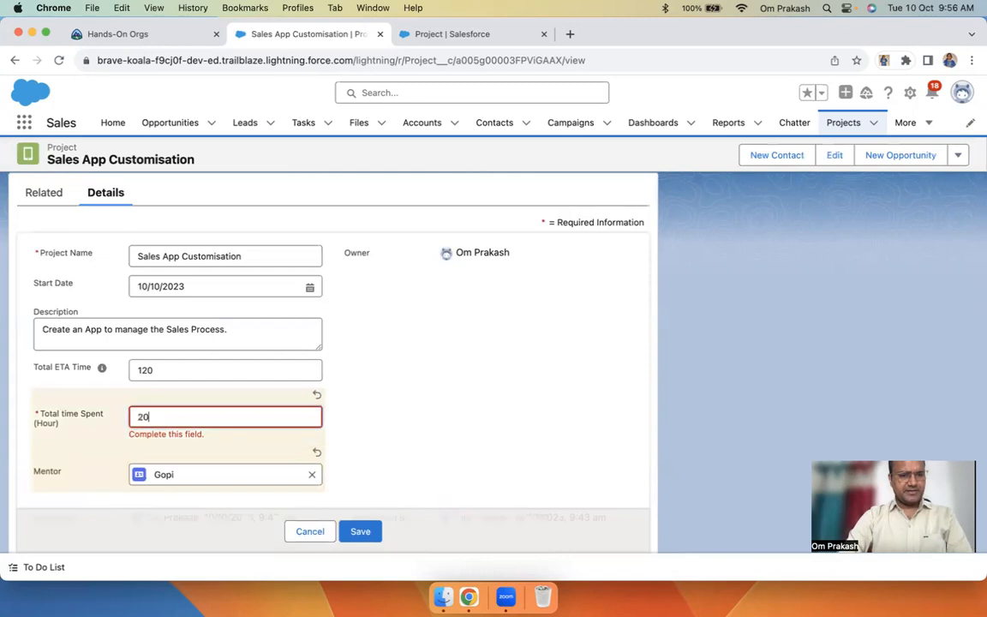
left_click(360, 531)
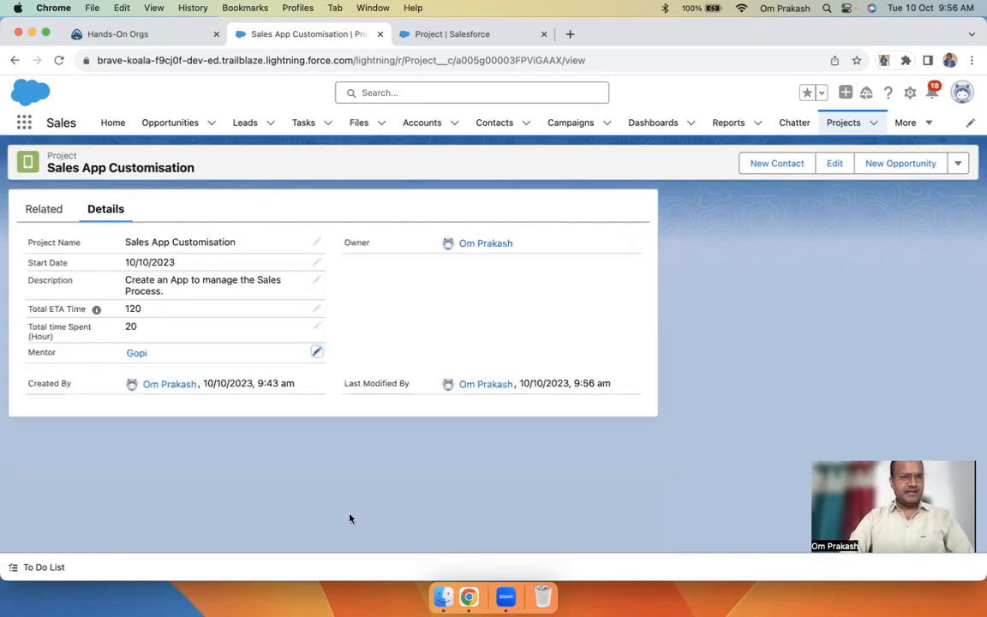
Check that Gopi's contact lists Sales App Customisation under Projects, then reopen that project
left_click(137, 355)
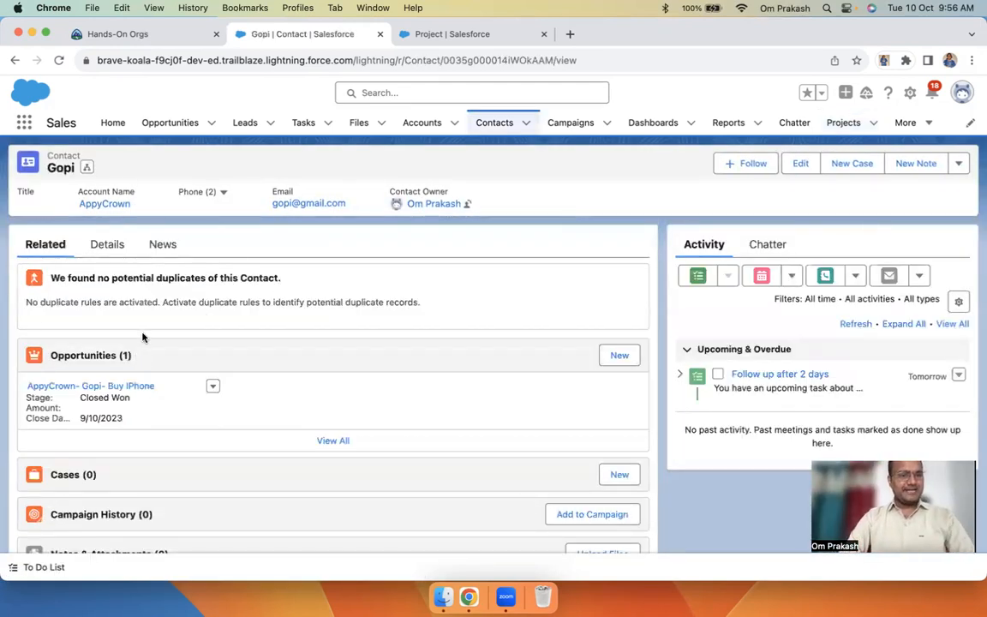
scroll(152, 368, "down", 5)
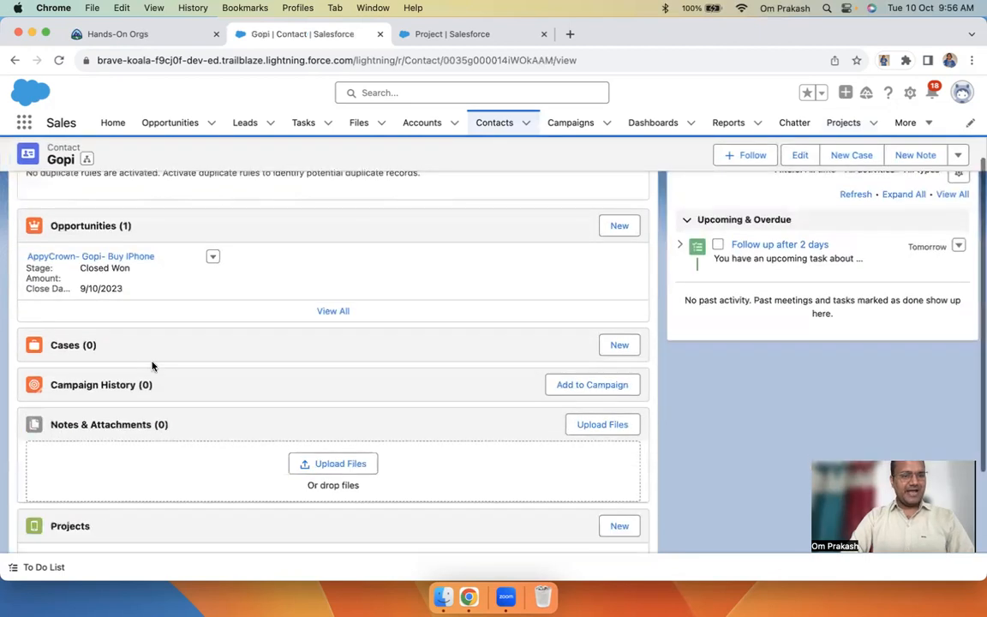
scroll(154, 466, "down", 1)
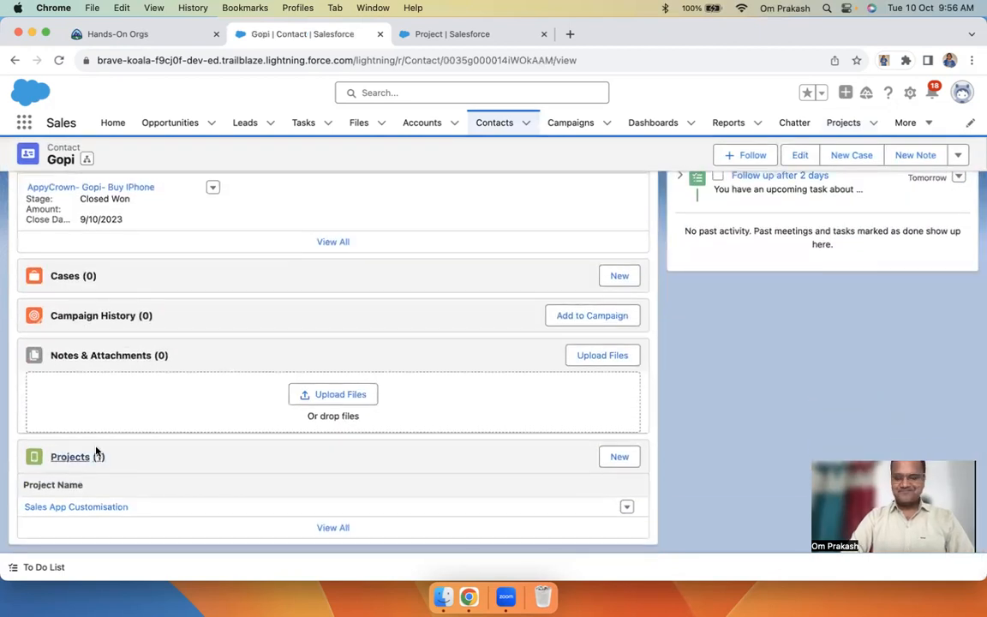
scroll(357, 384, "up", 10)
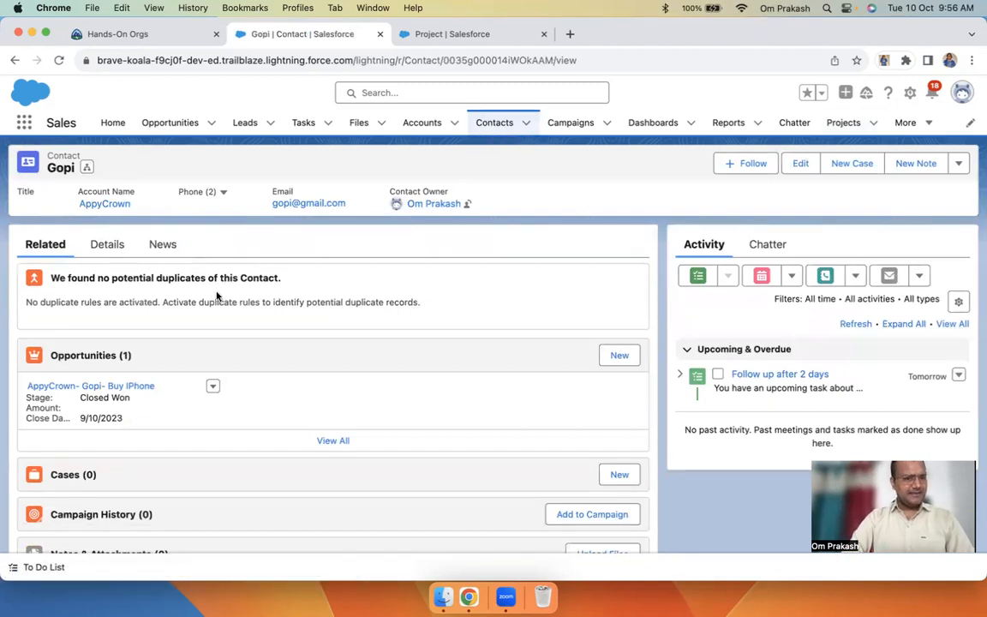
scroll(217, 297, "down", 5)
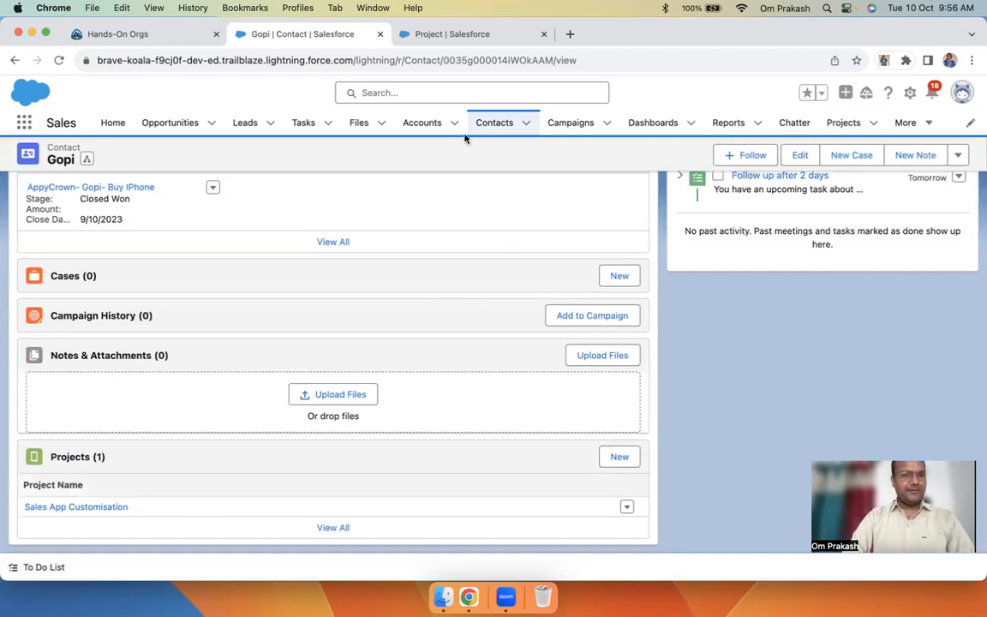
left_click(73, 507)
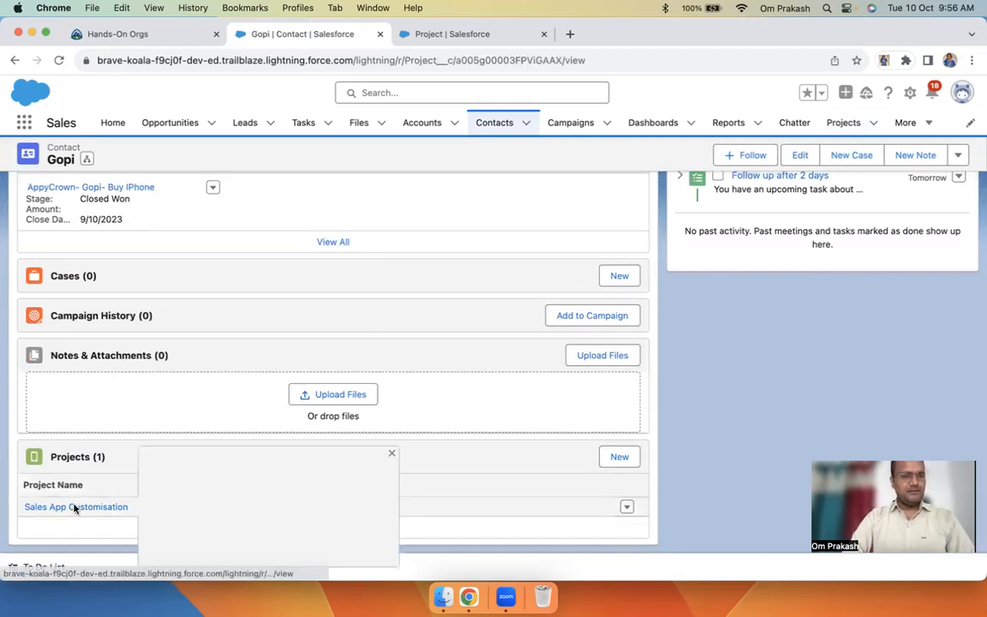
Give Demo Project Mentor Gopi and 90 hours spent, and save
left_click(841, 125)
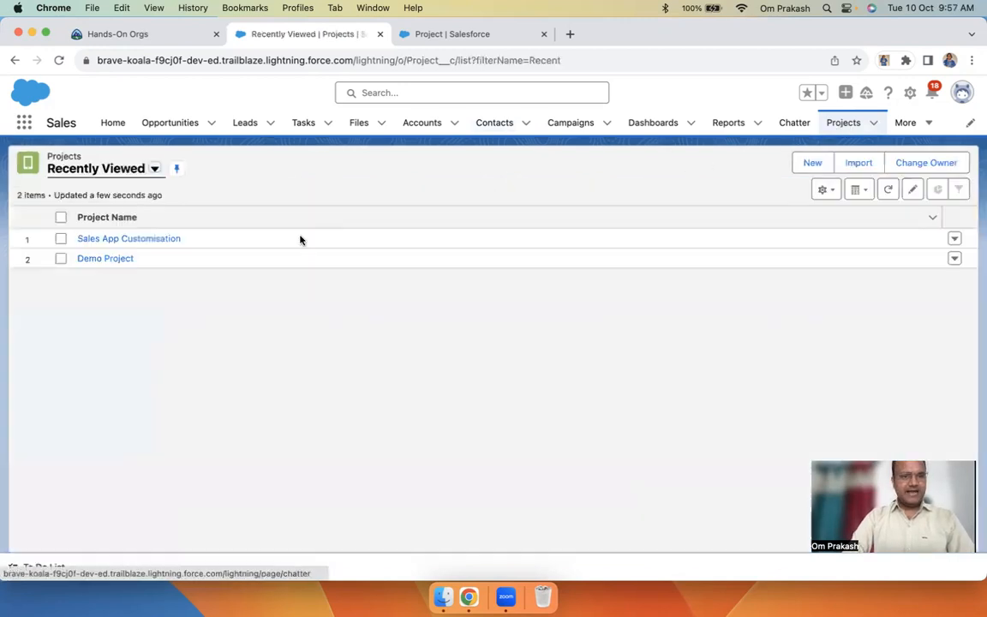
left_click(96, 258)
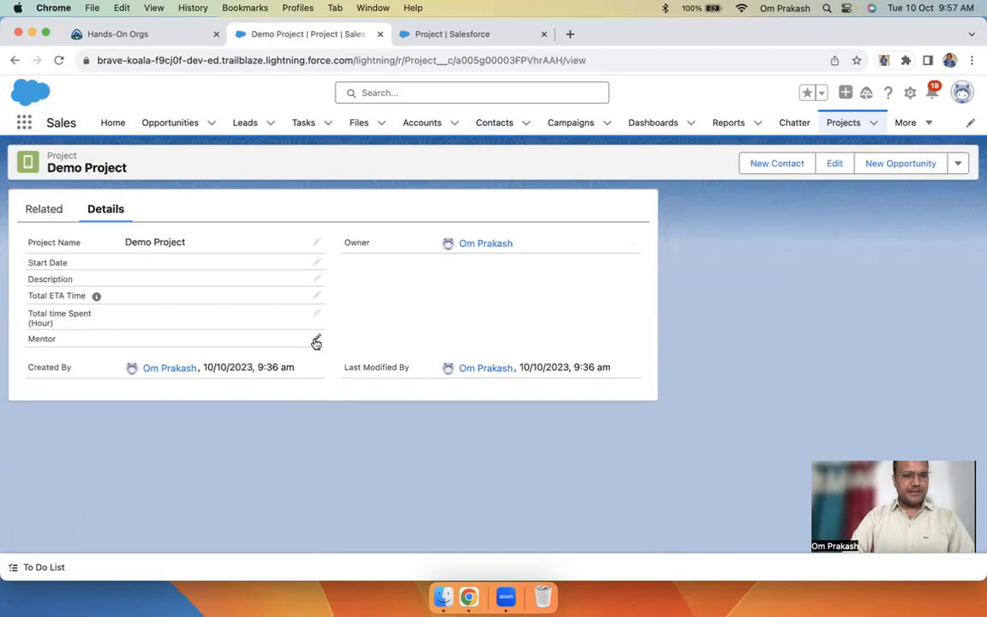
left_click(316, 342)
left_click(139, 440)
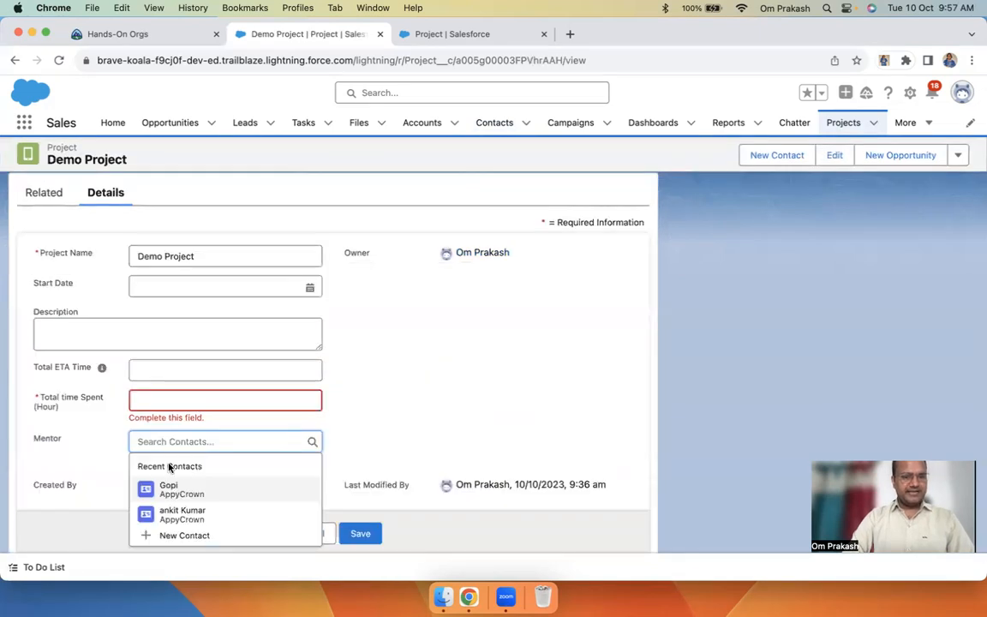
left_click(169, 488)
left_click(359, 531)
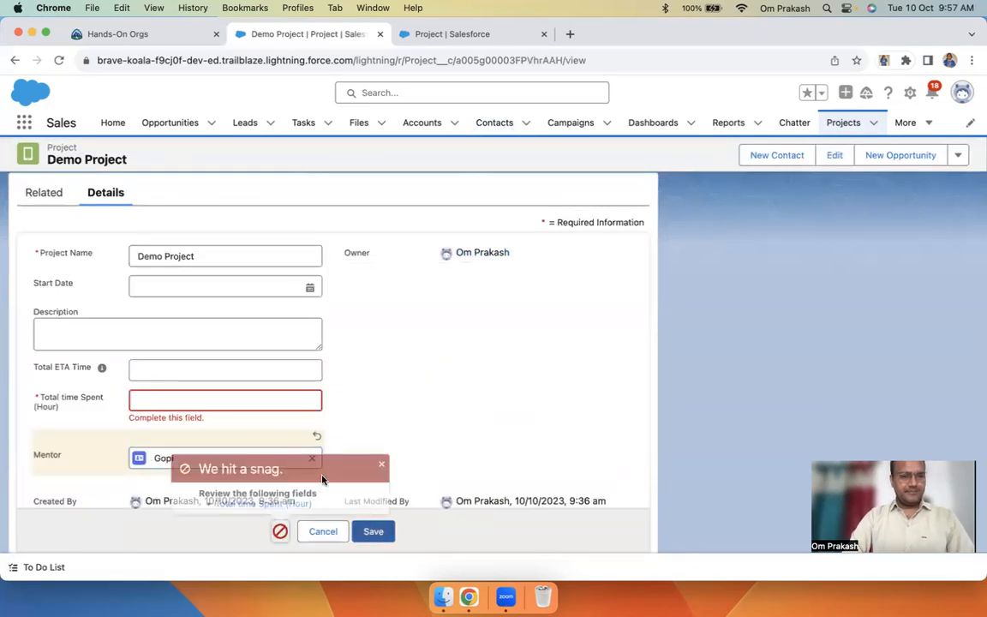
left_click(200, 402)
type("90")
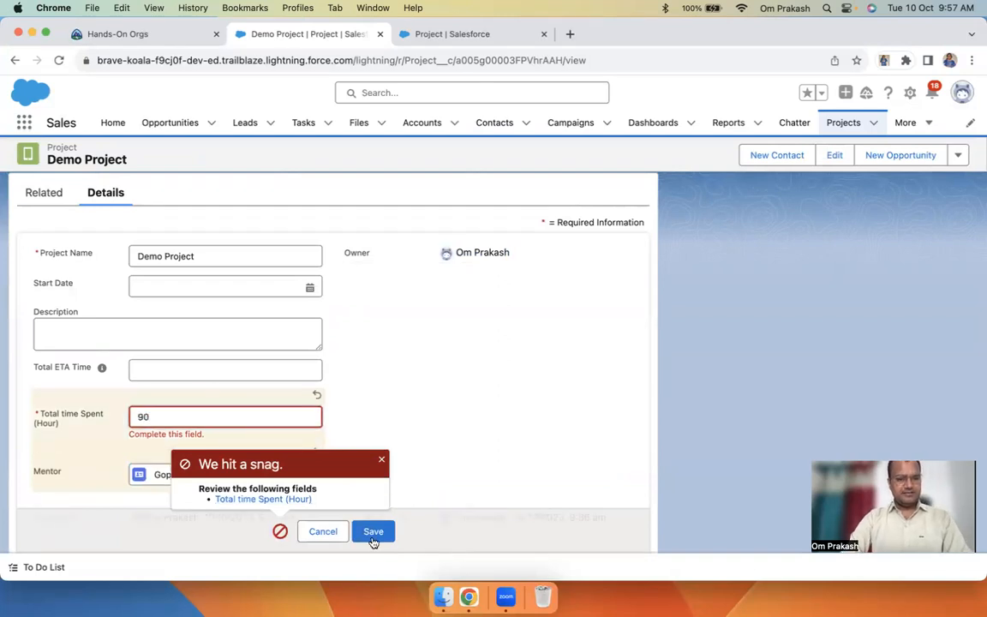
left_click(373, 536)
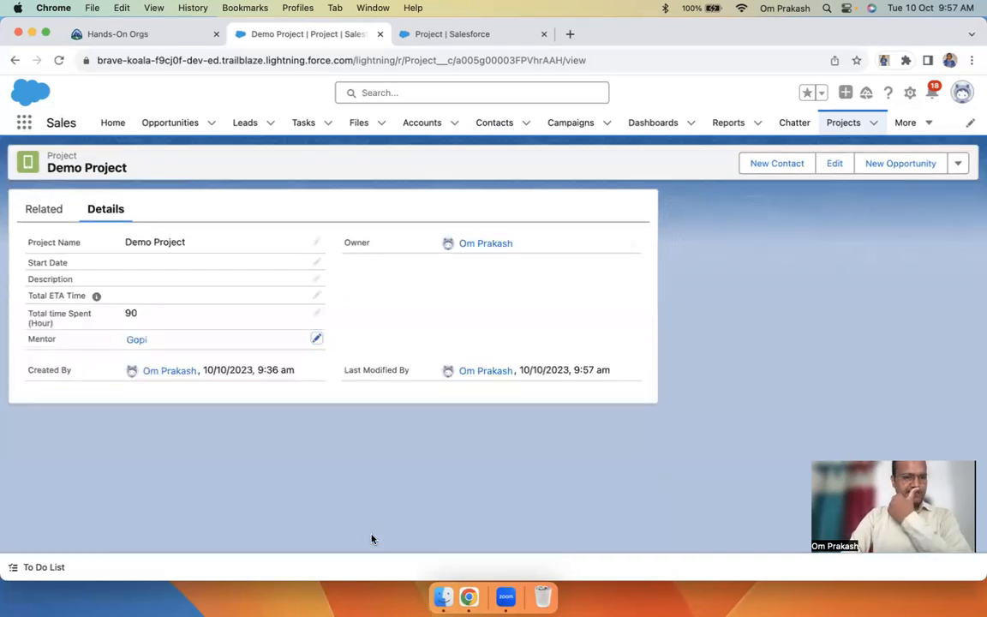
Confirm Gopi's Projects related list includes Demo Project, then return to Demo Project
left_click(136, 340)
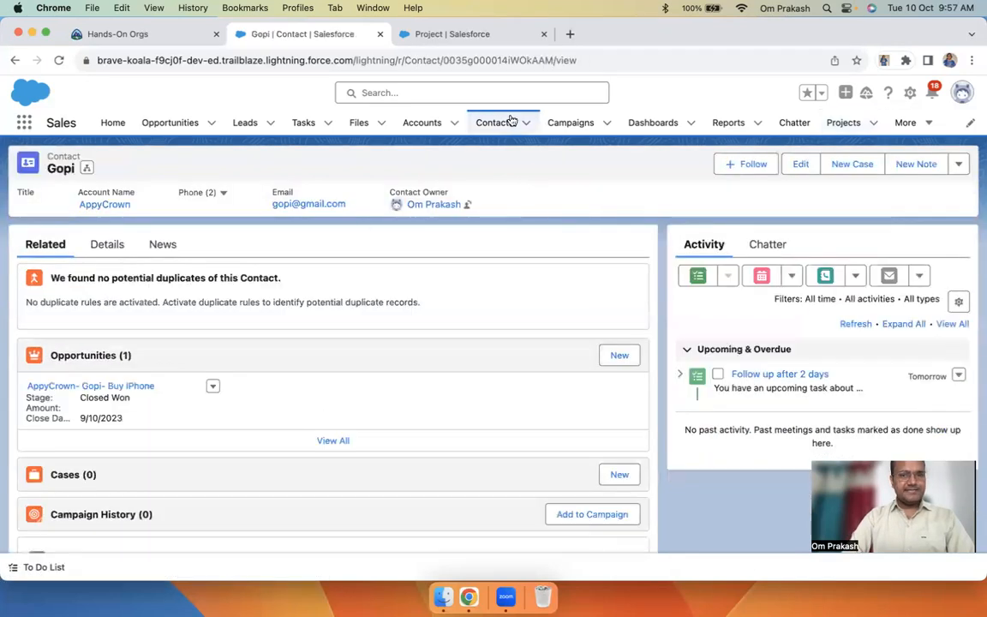
scroll(131, 507, "down", 3)
scroll(131, 507, "down", 2)
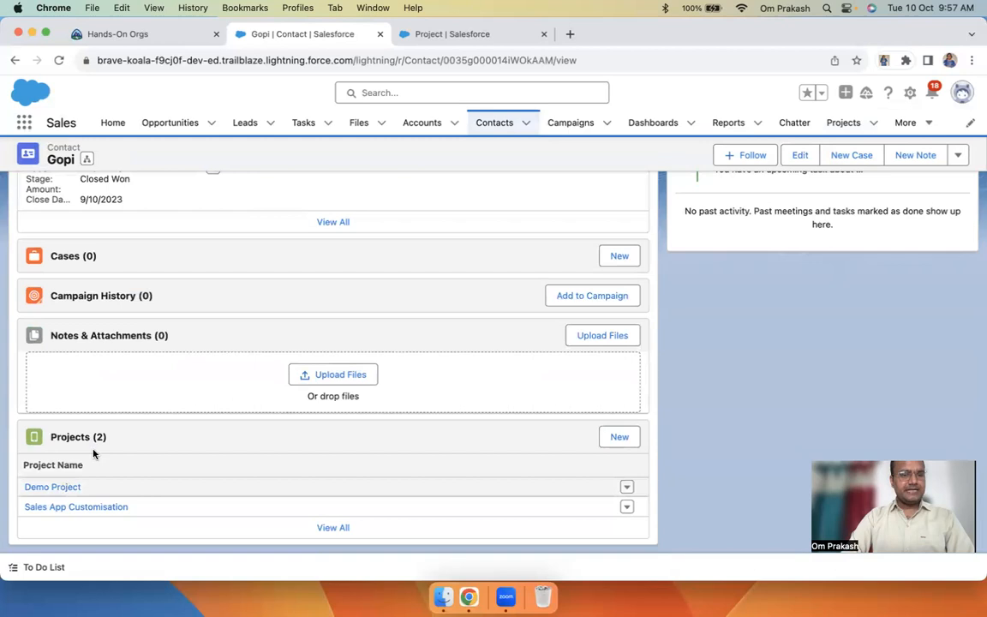
left_click(51, 488)
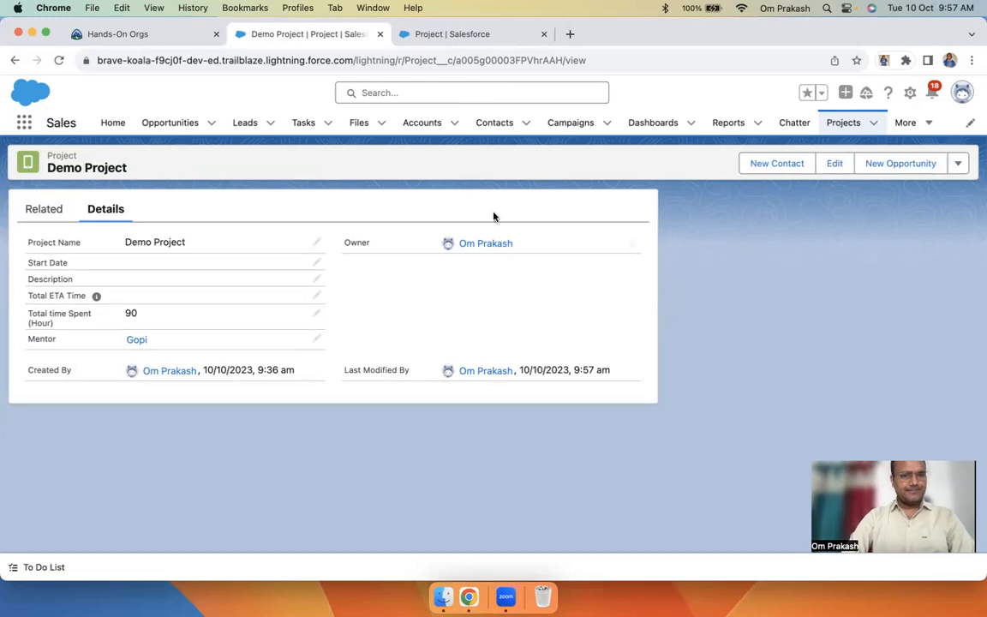
Try clearing Demo Project's hours spent in the edit form, then discard the changes
left_click(835, 163)
left_click(352, 323)
double_click(350, 357)
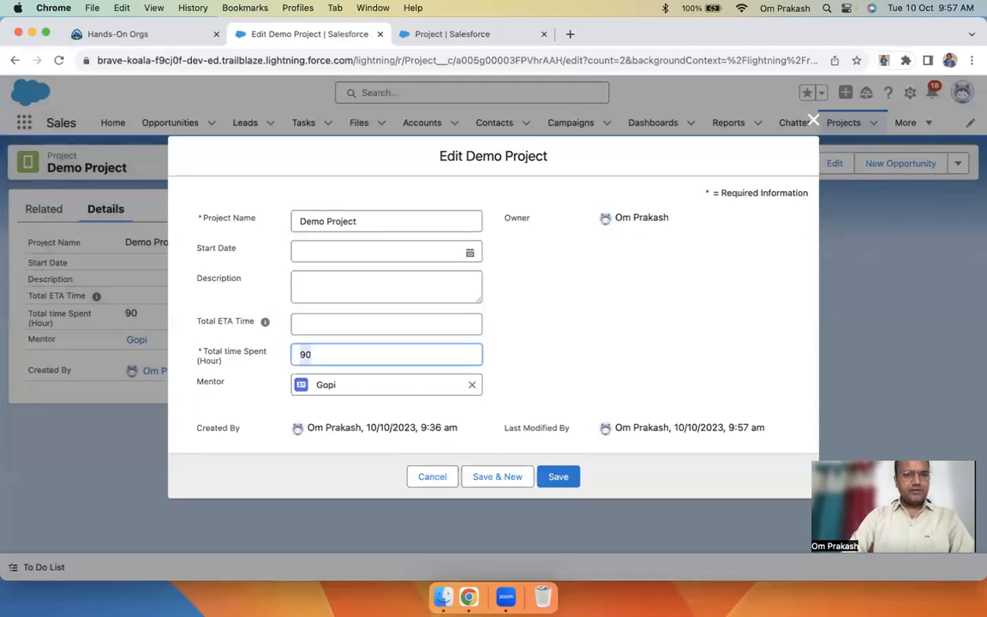
key("BackSpace")
left_click(430, 485)
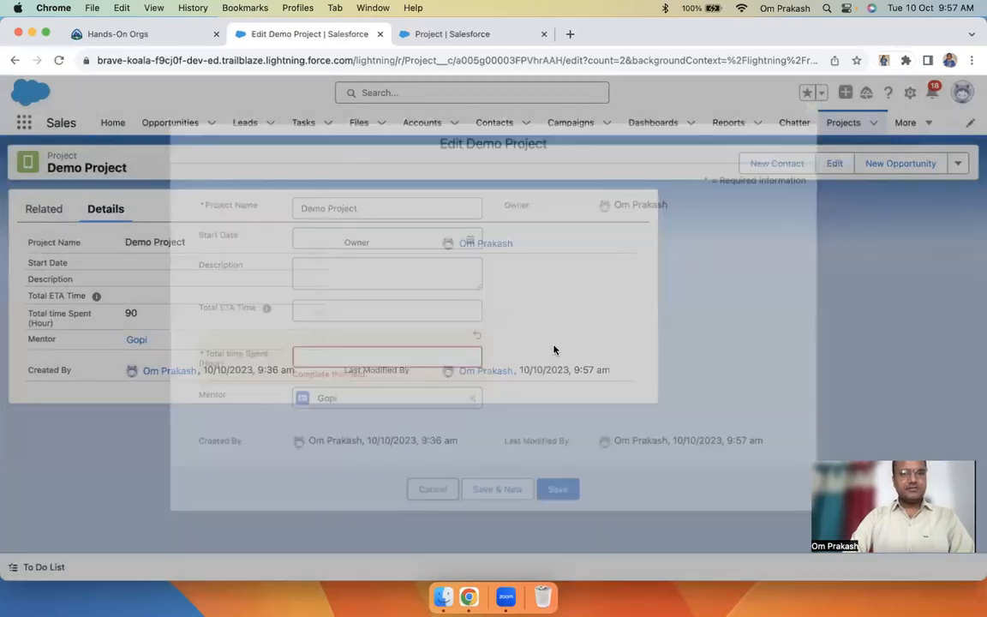
Open the Project object's setup page from Demo Project via the Setup menu
left_click(455, 36)
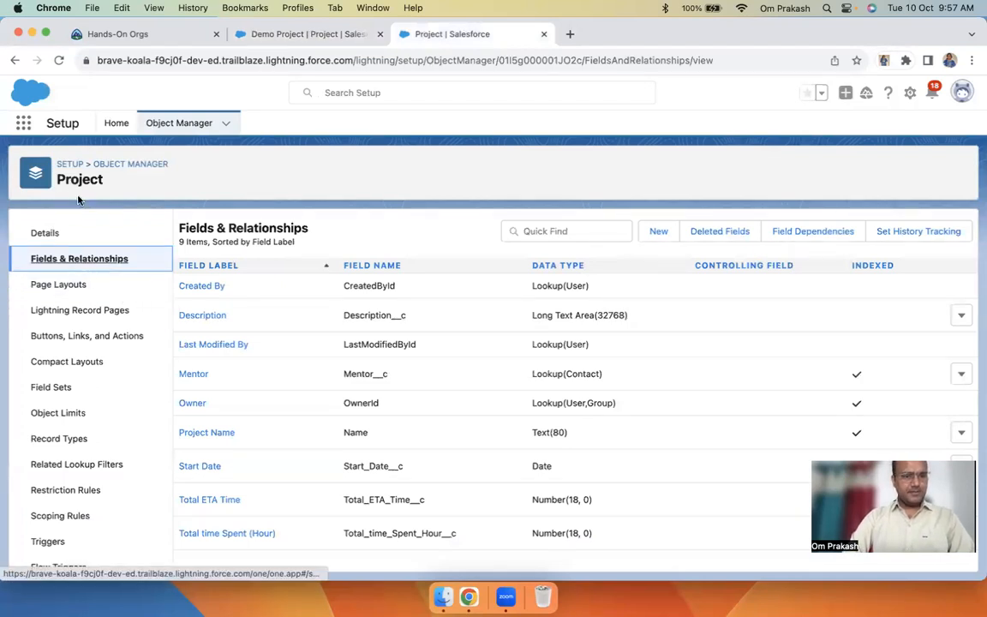
left_click(908, 94)
left_click(861, 131)
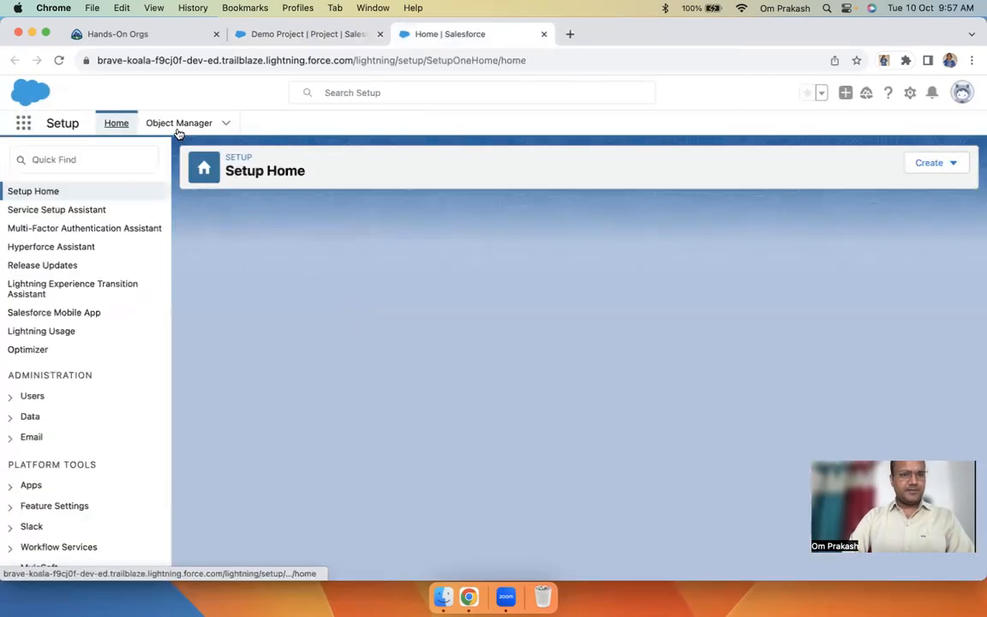
left_click(177, 128)
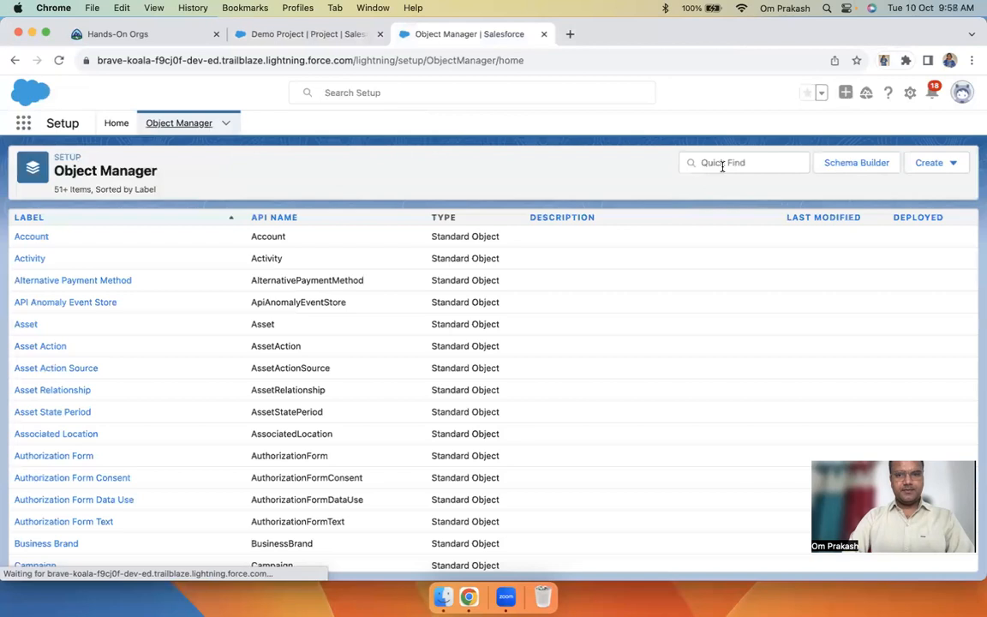
left_click(722, 165)
type("pro")
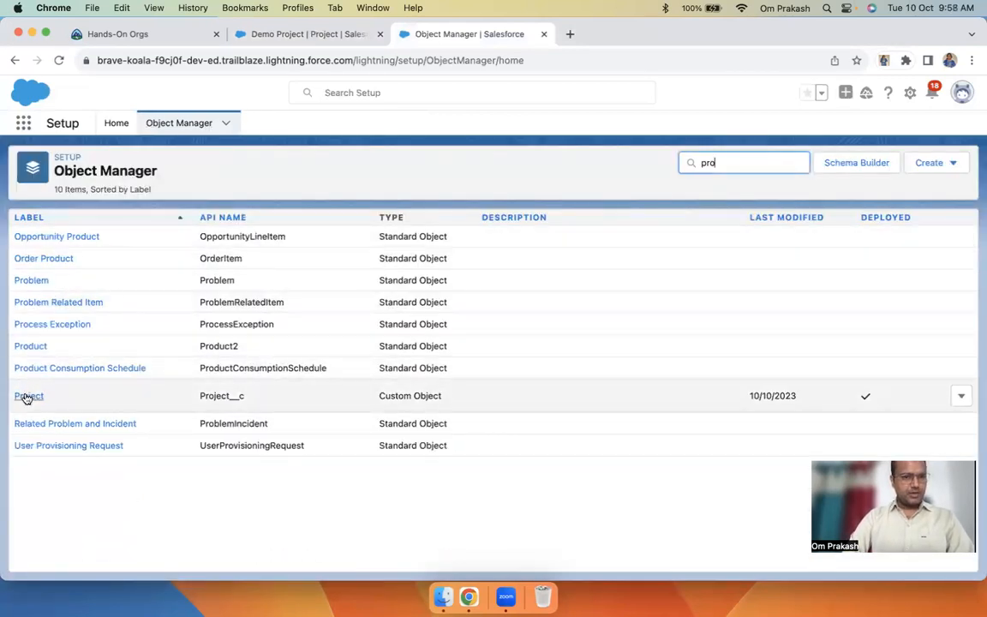
left_click(543, 34)
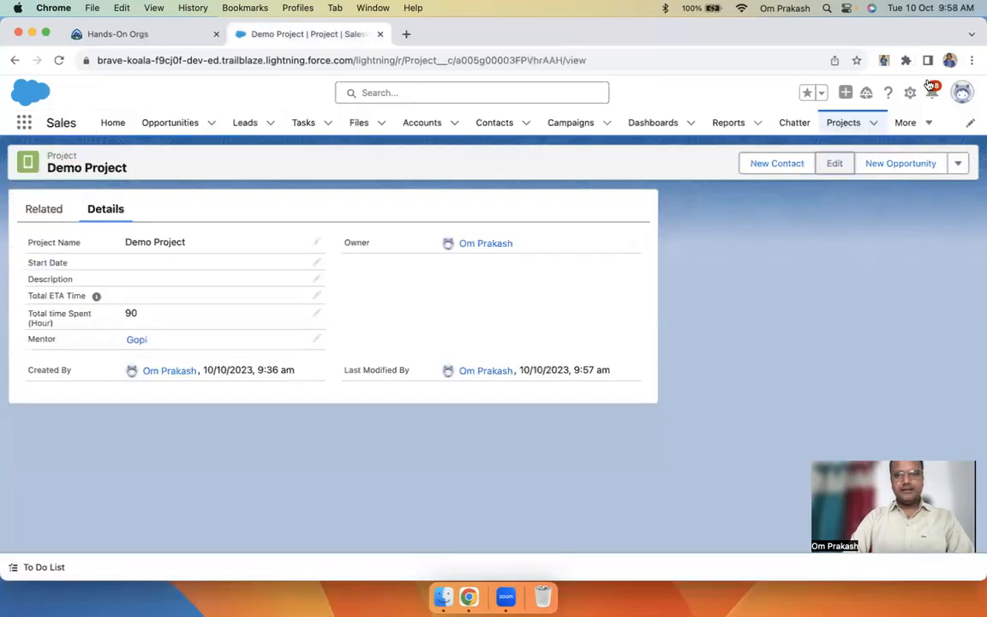
left_click(909, 92)
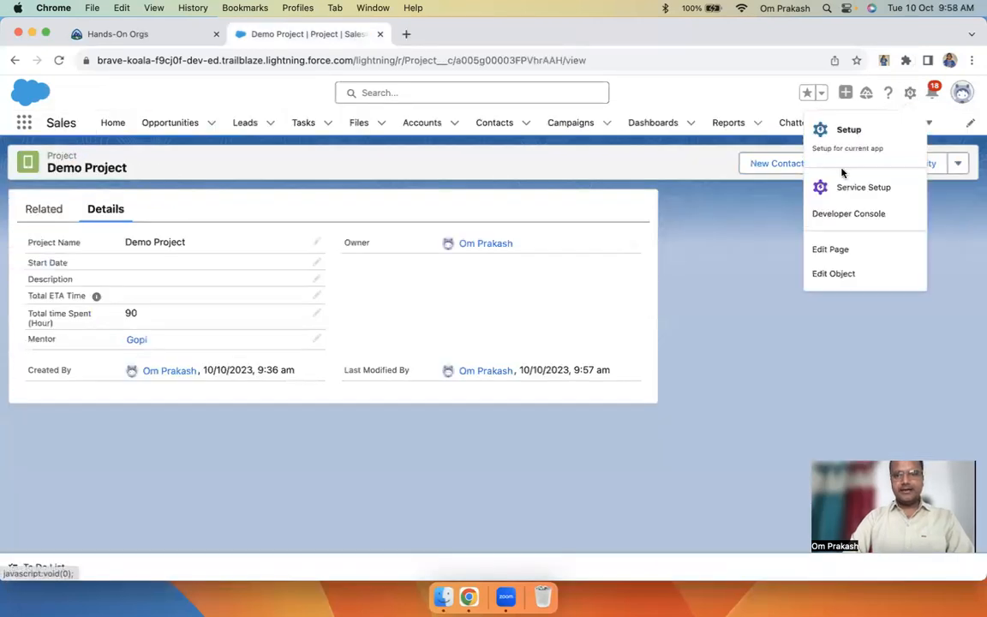
left_click(837, 283)
left_click(333, 34)
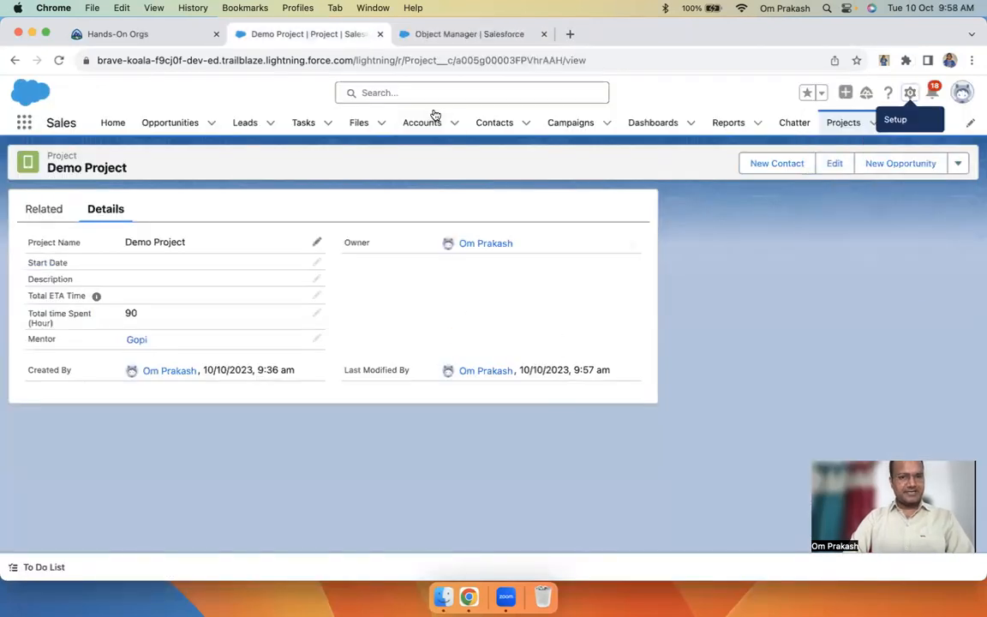
left_click(416, 34)
Uncheck Required on the Total time Spent (Hour) field and save it
left_click(72, 244)
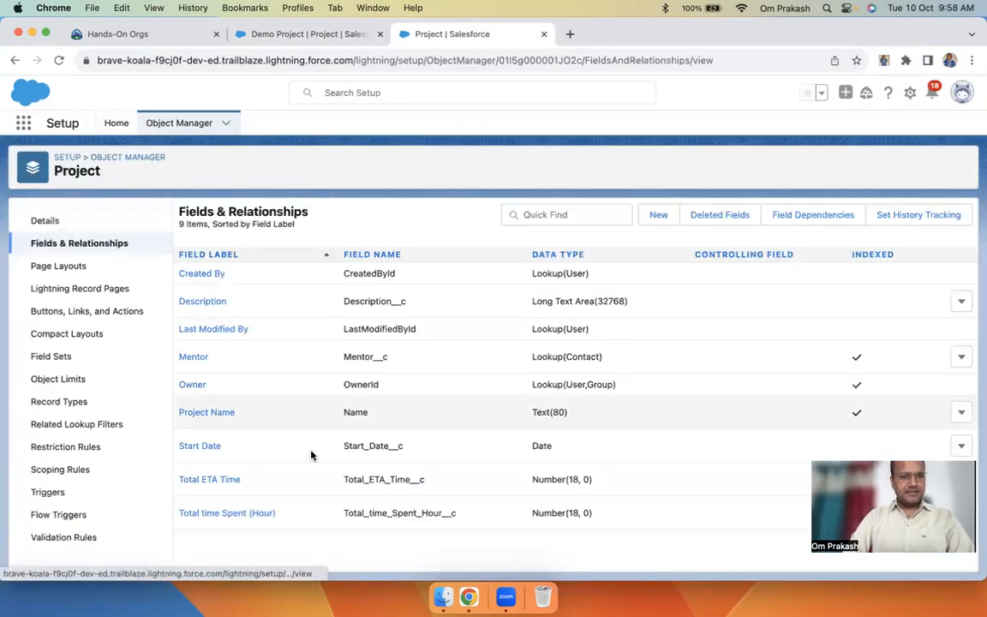
left_click(225, 514)
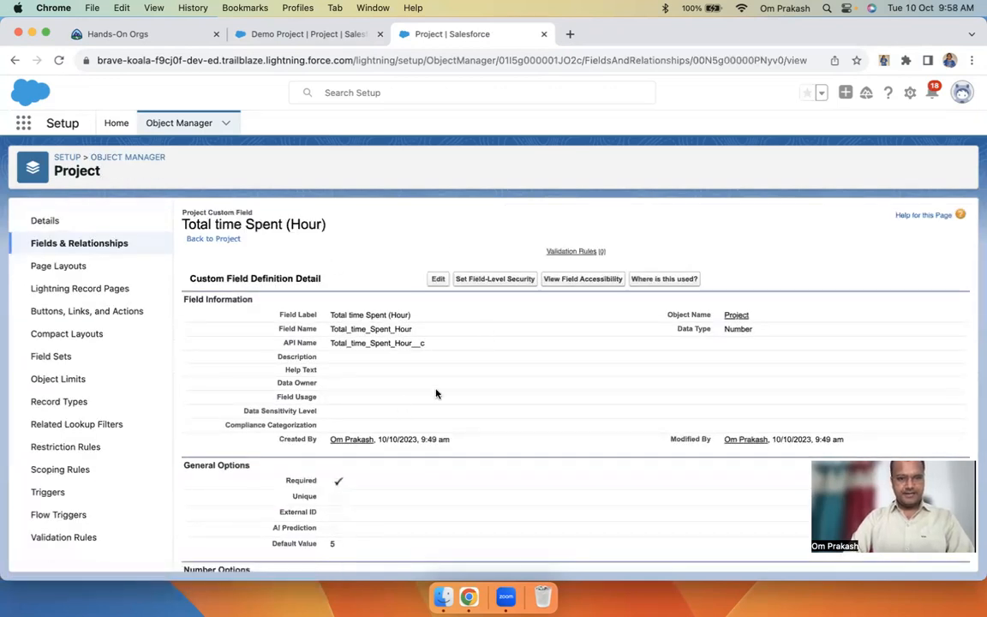
left_click(437, 280)
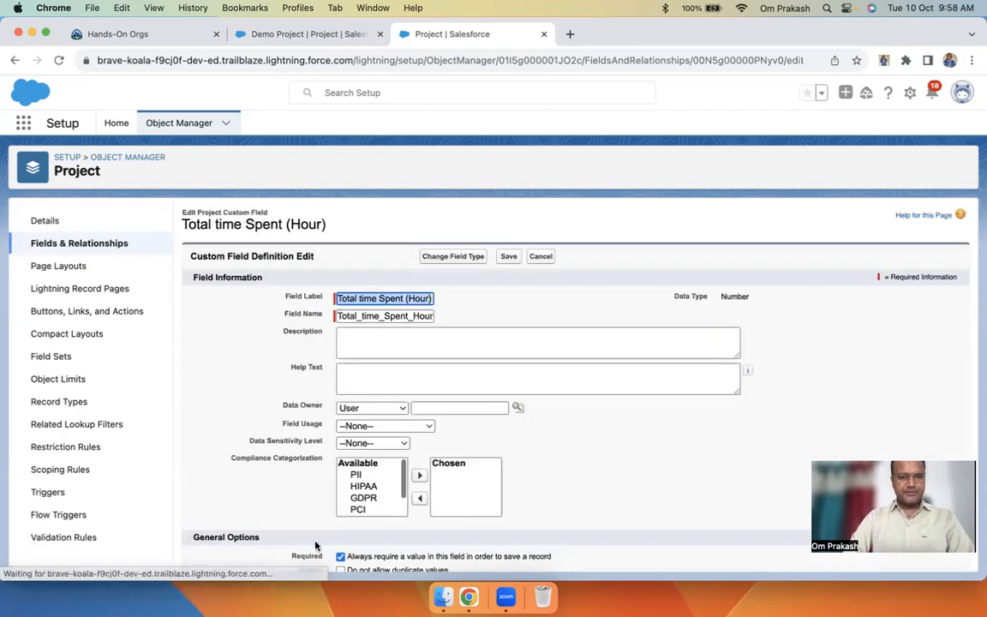
scroll(315, 546, "down", 5)
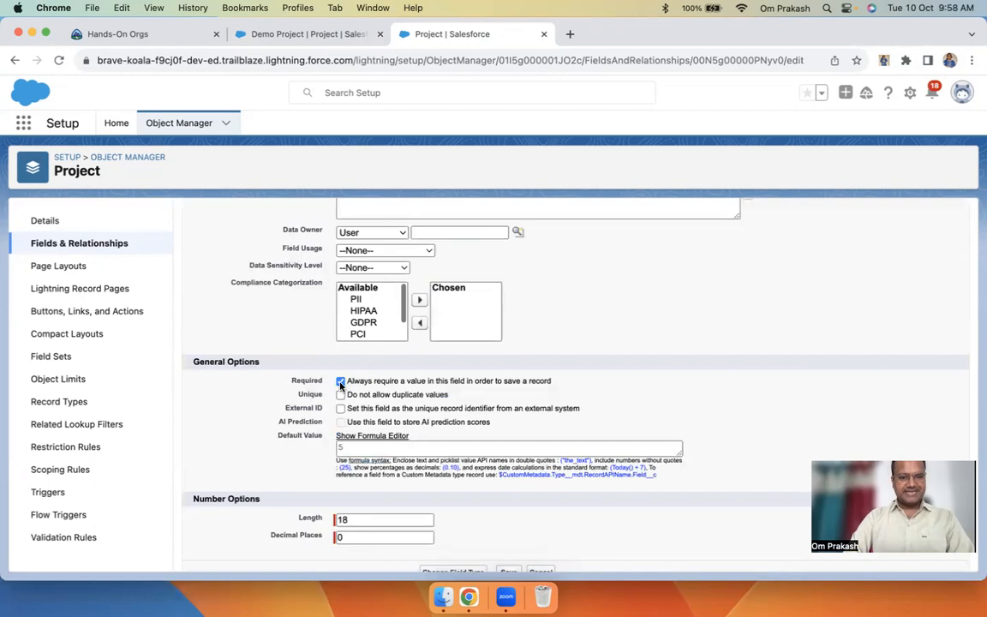
left_click(340, 381)
scroll(618, 347, "down", 1)
left_click(507, 554)
On the Demo Project record, switch the display density to Comfy and refresh the page
left_click(351, 34)
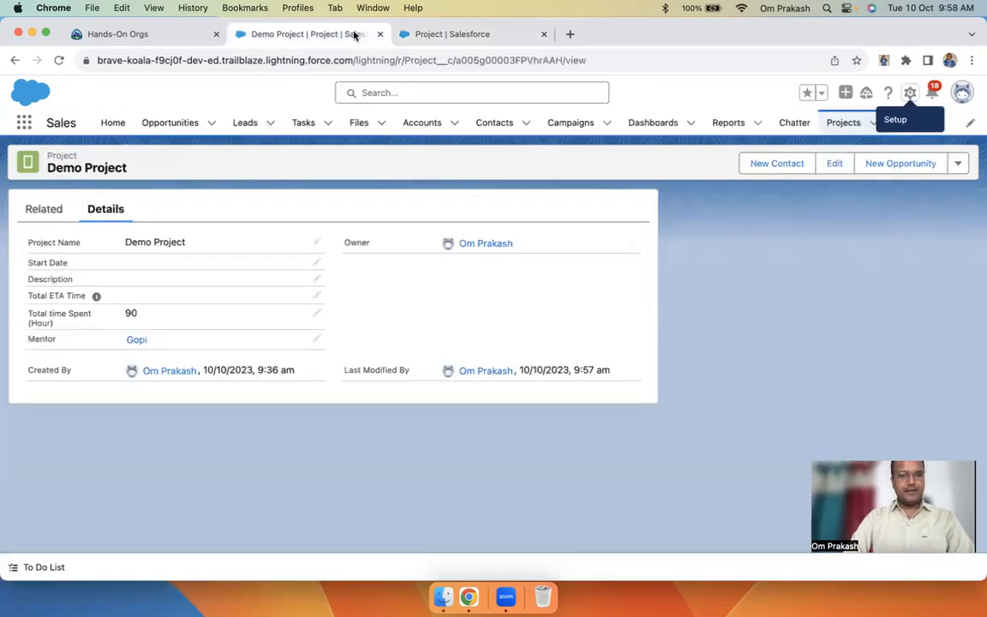
left_click(959, 92)
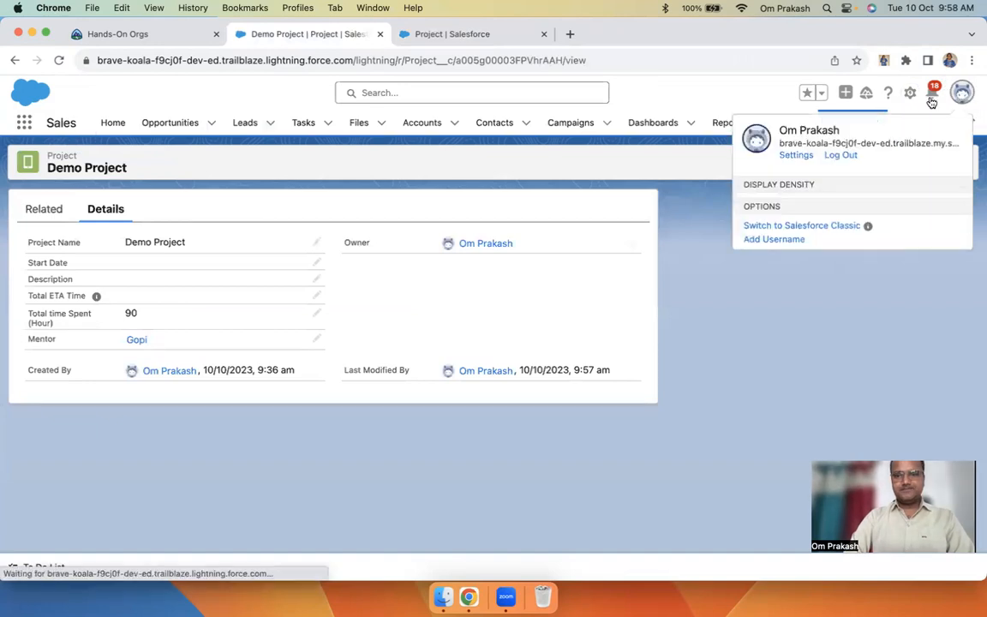
left_click(771, 209)
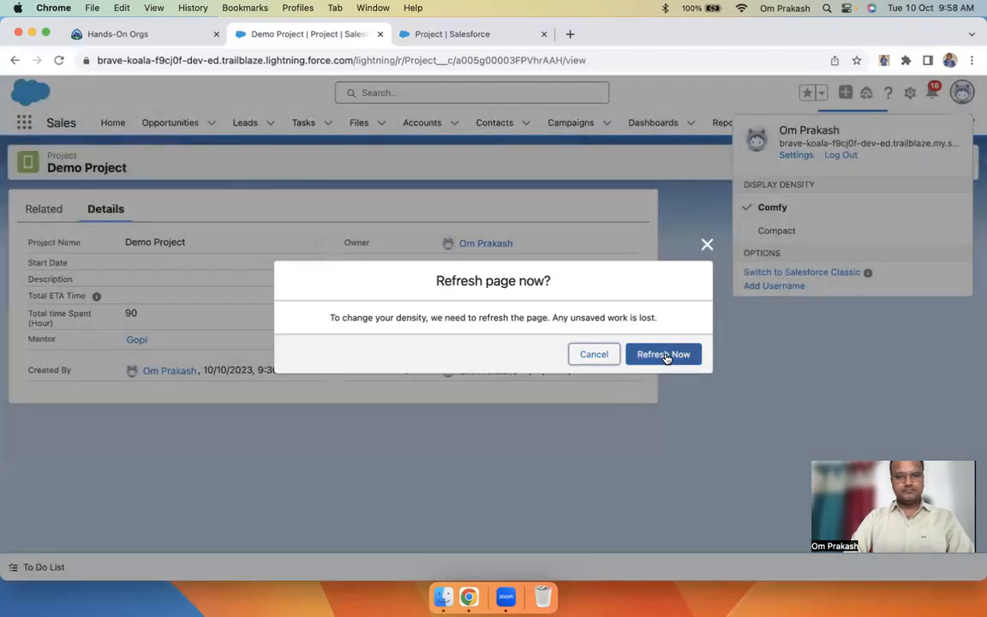
left_click(665, 355)
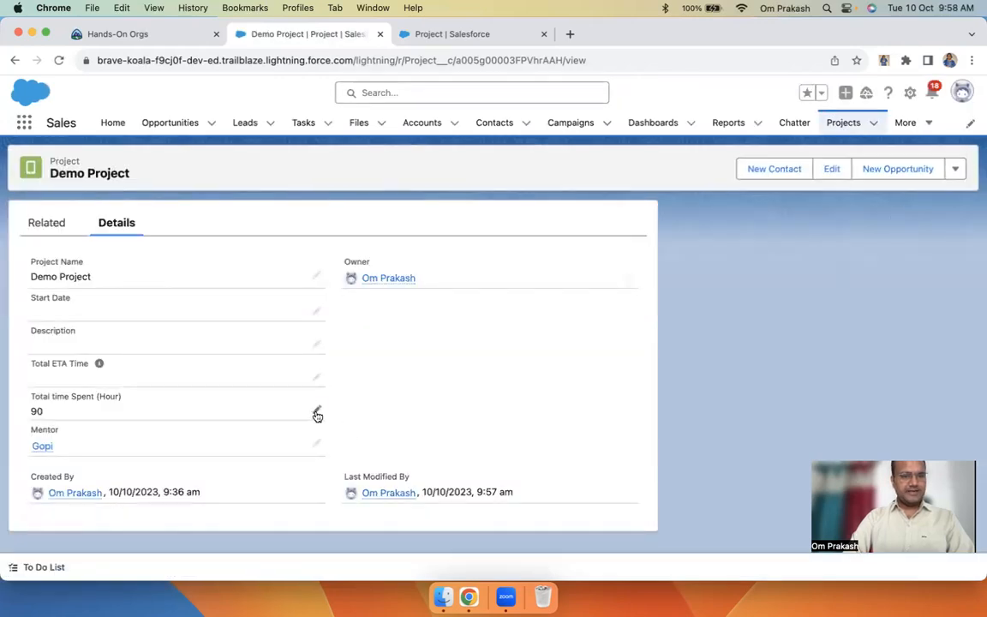
Clear the 90 from Demo Project's Total time Spent (Hour), save it blank, and go to Projects
left_click(316, 412)
key("BackSpace")
key("BackSpace")
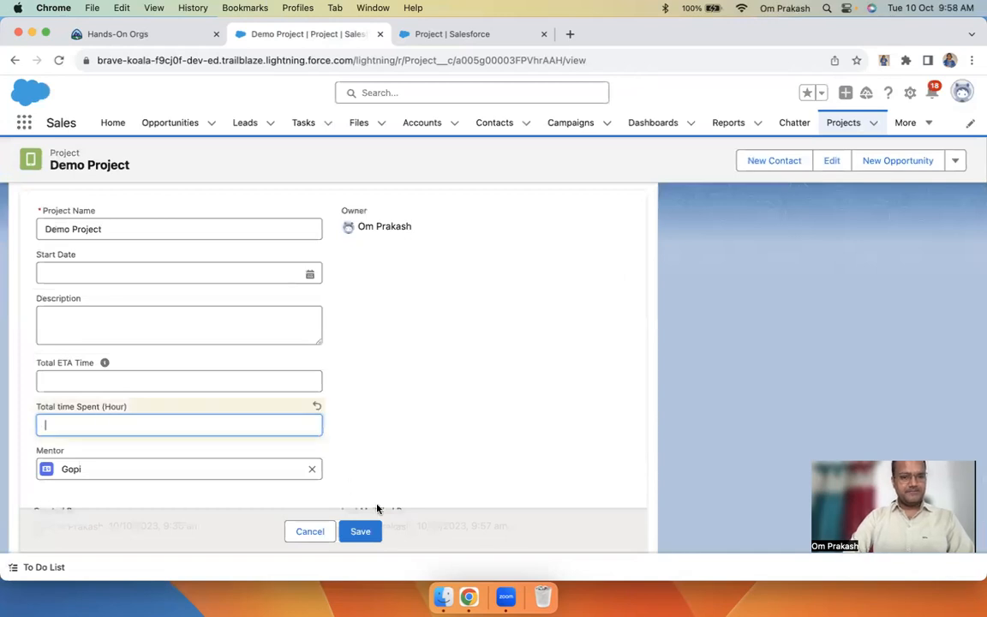
left_click(359, 532)
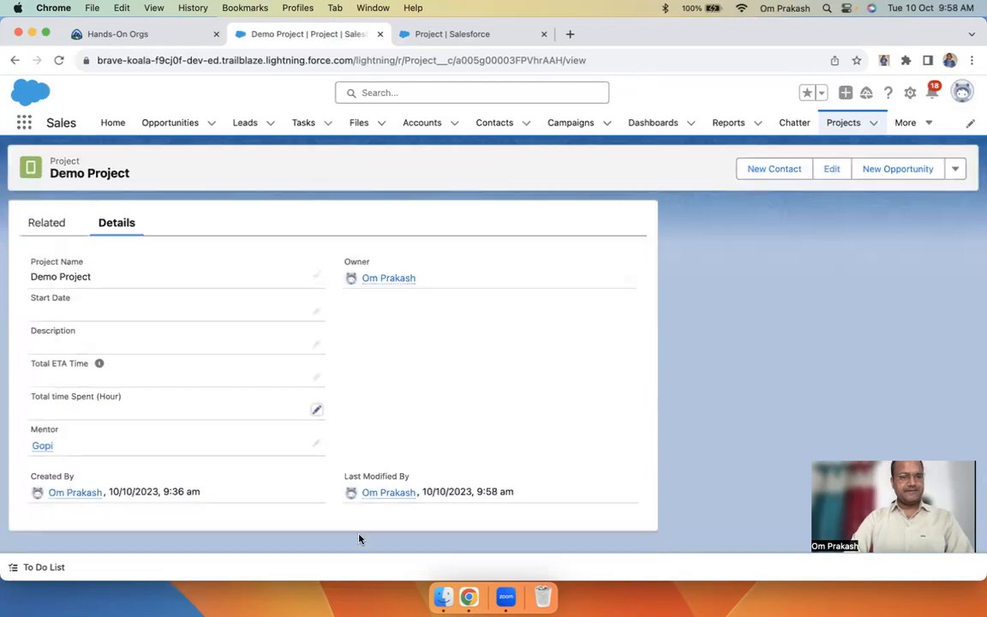
left_click(838, 125)
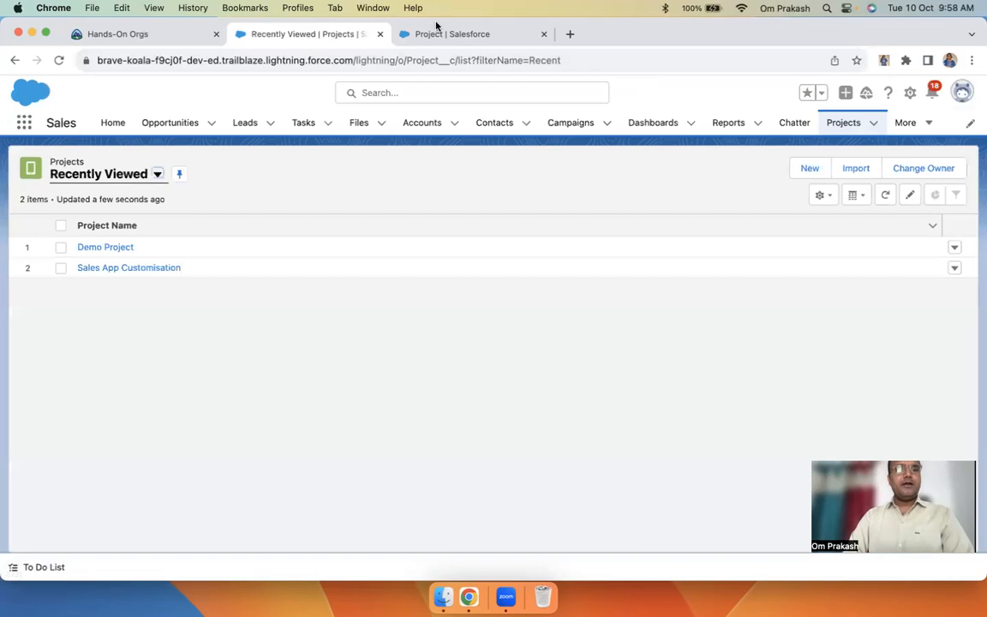
left_click(455, 35)
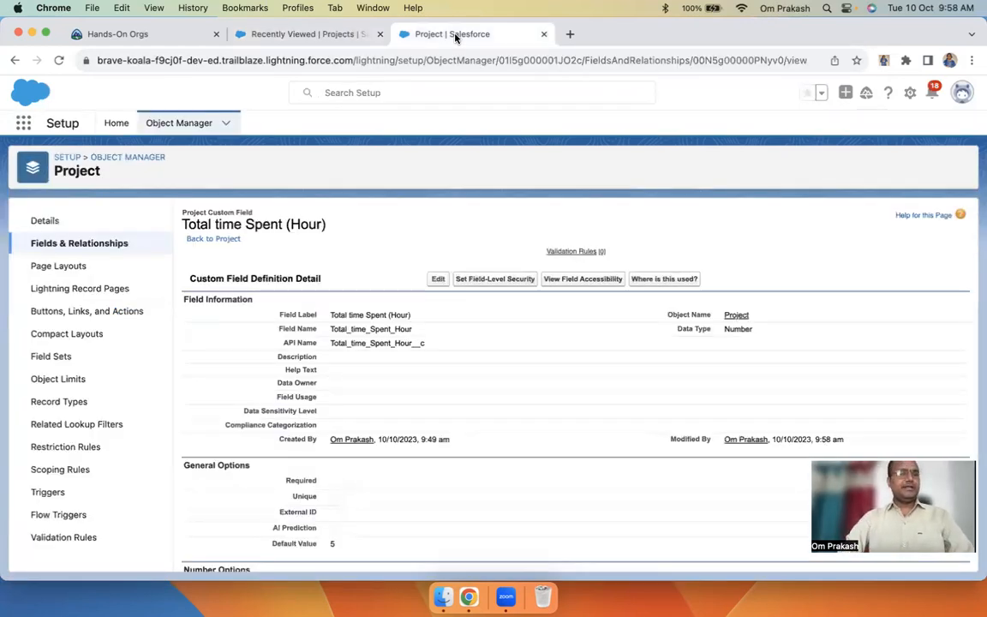
Review the Project object's fields and details in Setup, then return to the Projects list
left_click(82, 244)
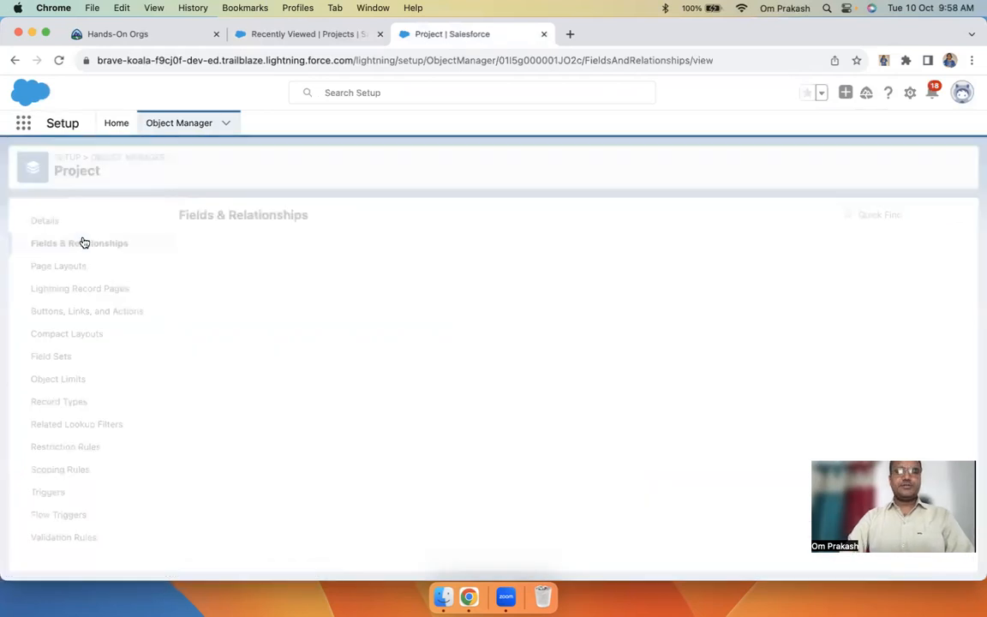
left_click(47, 220)
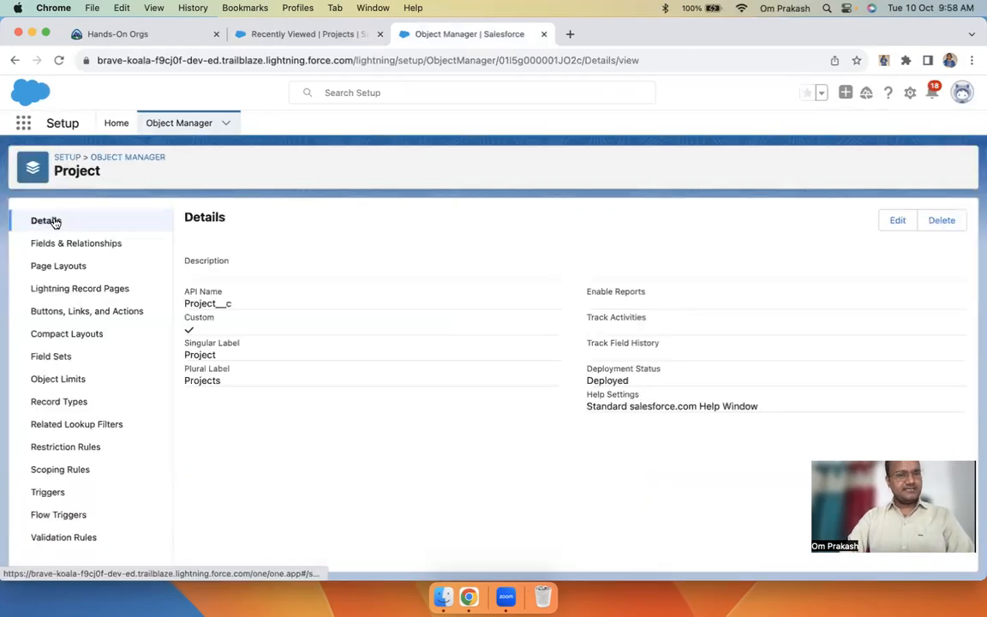
left_click(324, 34)
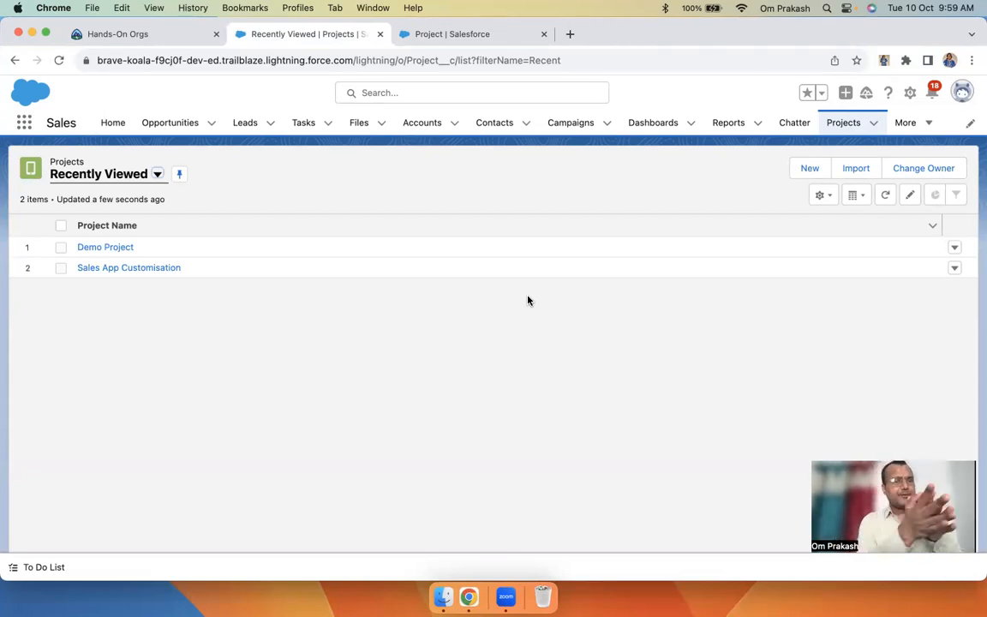
Open the Sales App Customisation project and check its Related and Details tabs (Mentor Gopi, 20 hours)
left_click(132, 267)
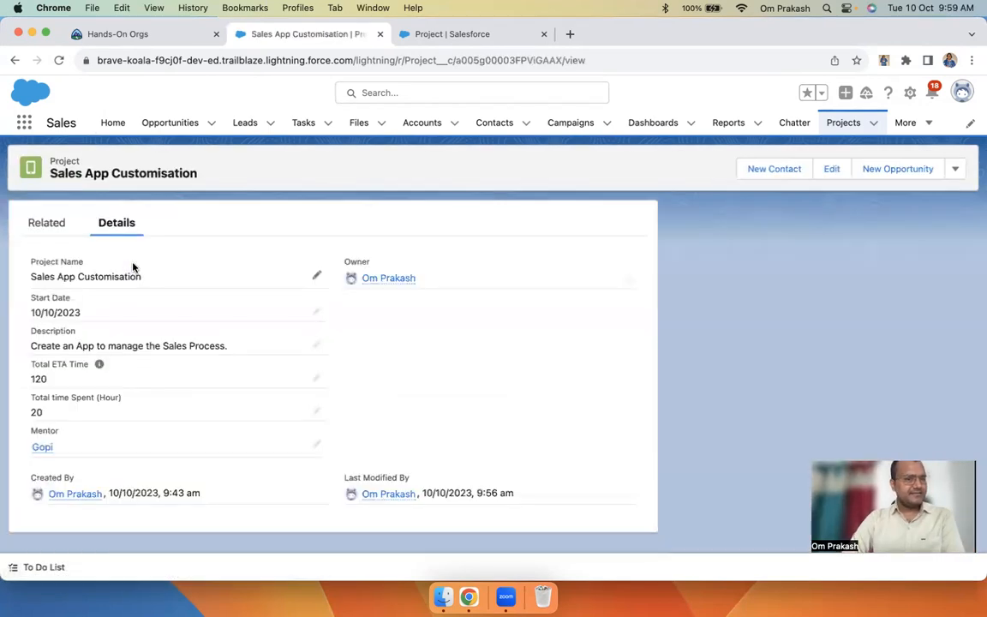
left_click(53, 228)
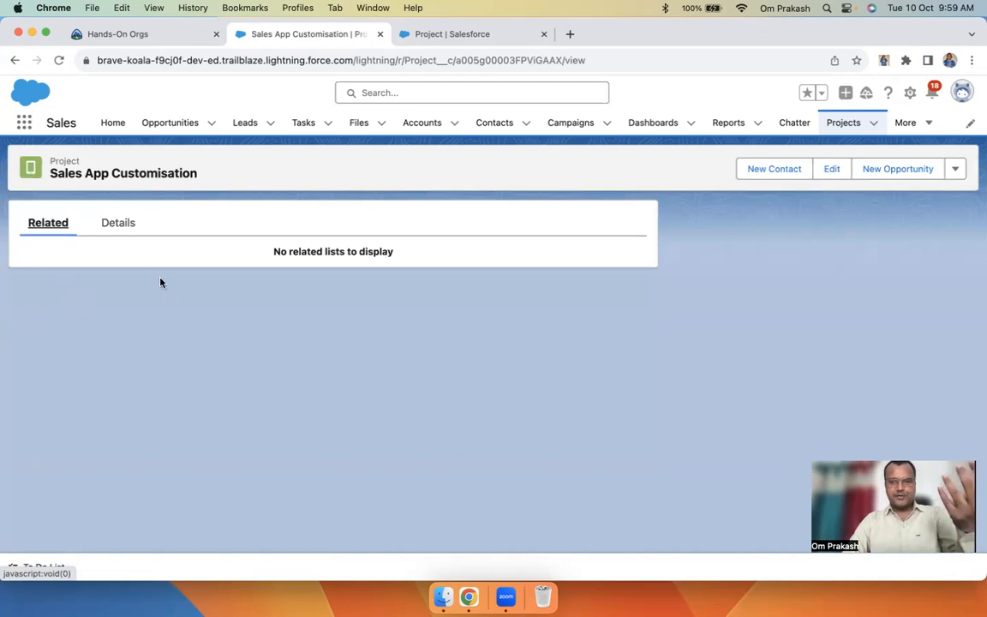
left_click(127, 224)
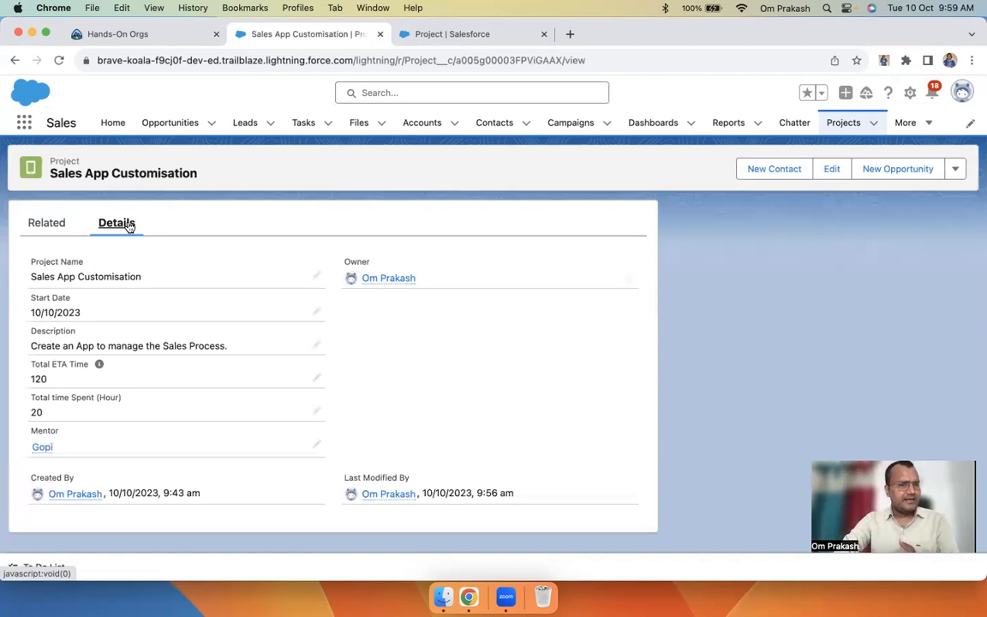
mouse_move(43, 447)
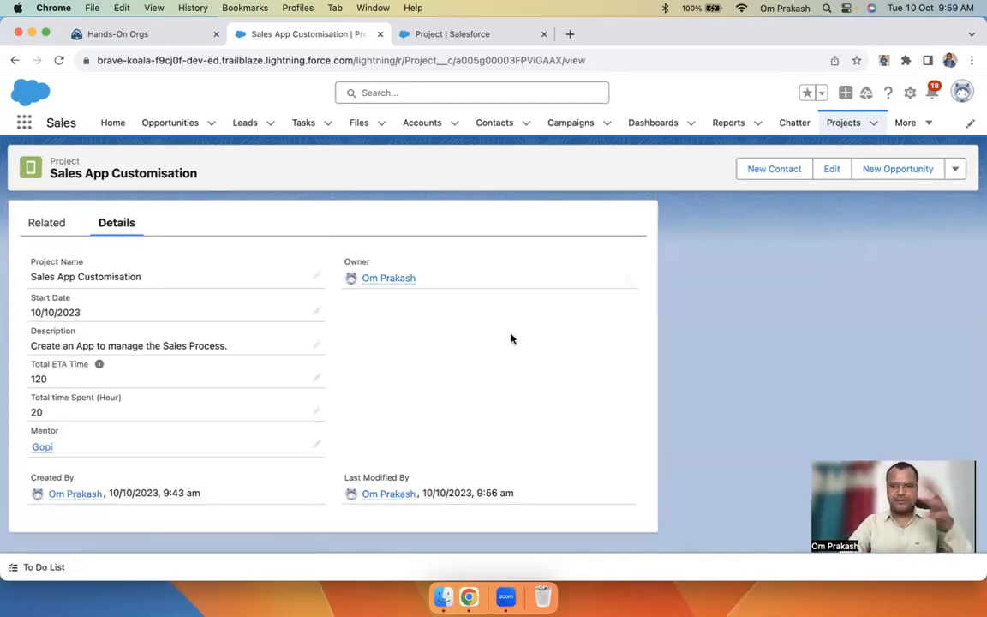
left_click(65, 221)
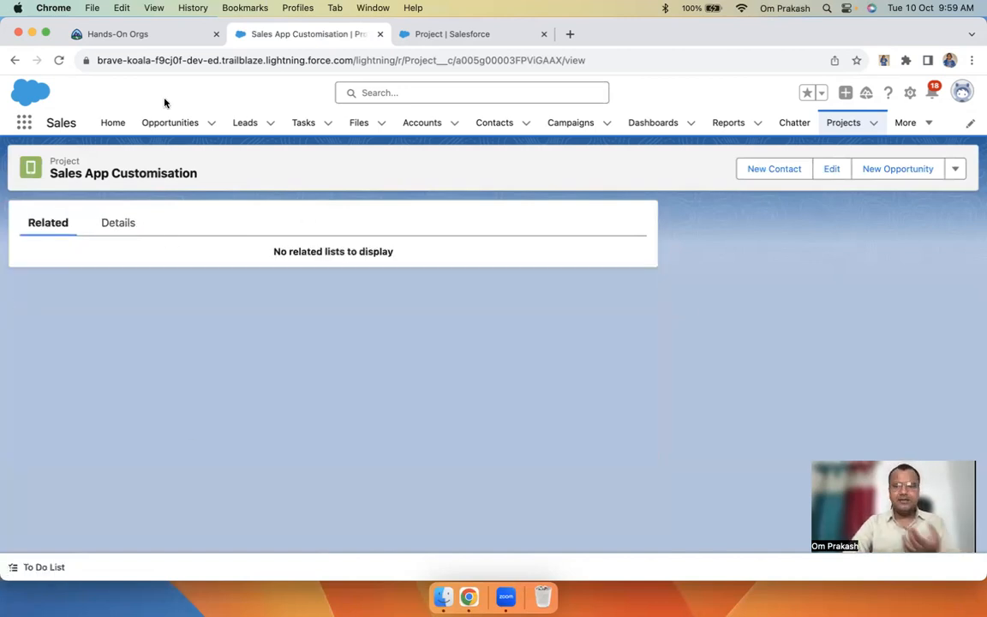